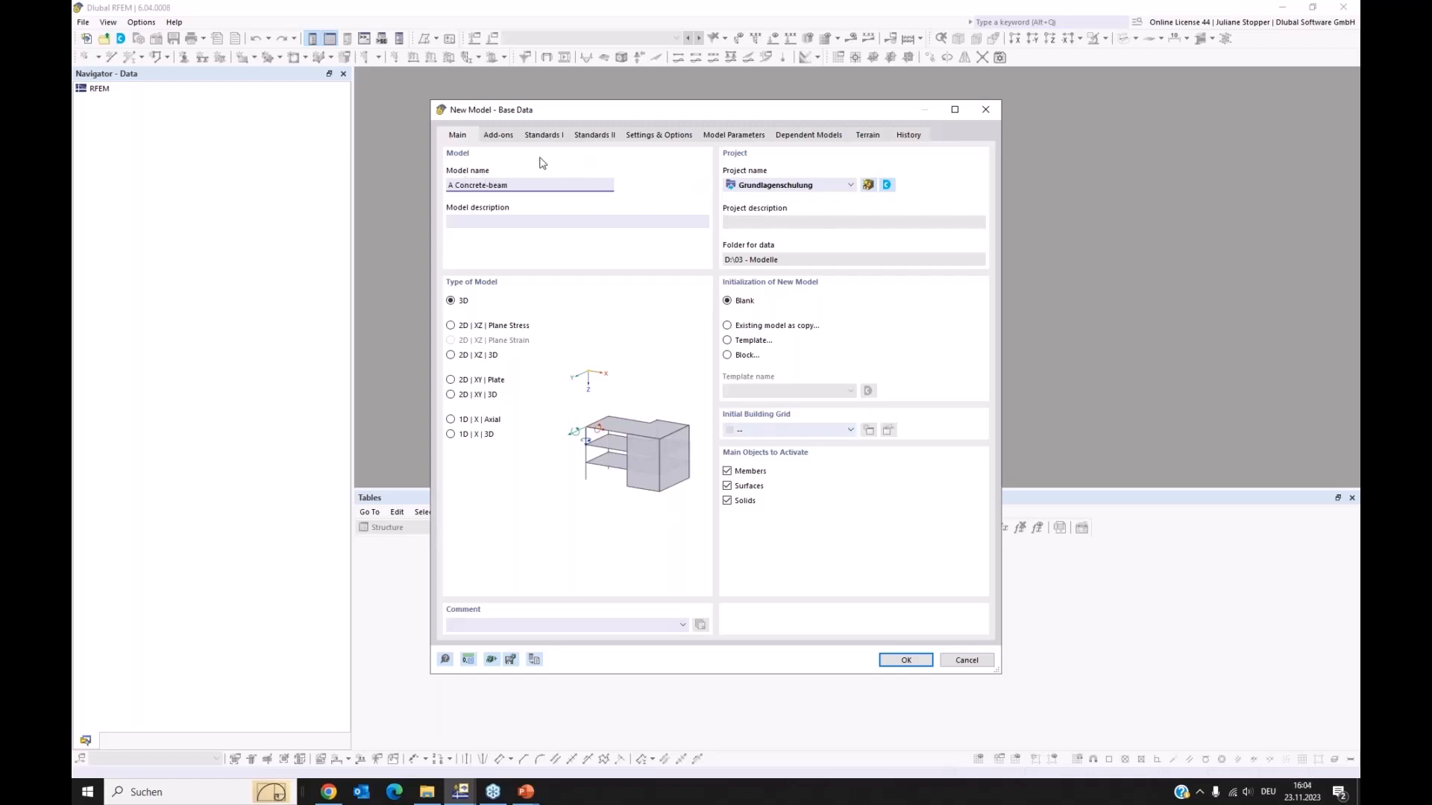
- Activate the Concrete Design add-on, keep EN 1992 with the CEN 2014-11 edition as the concrete standard, and create the model
left_click(498, 136)
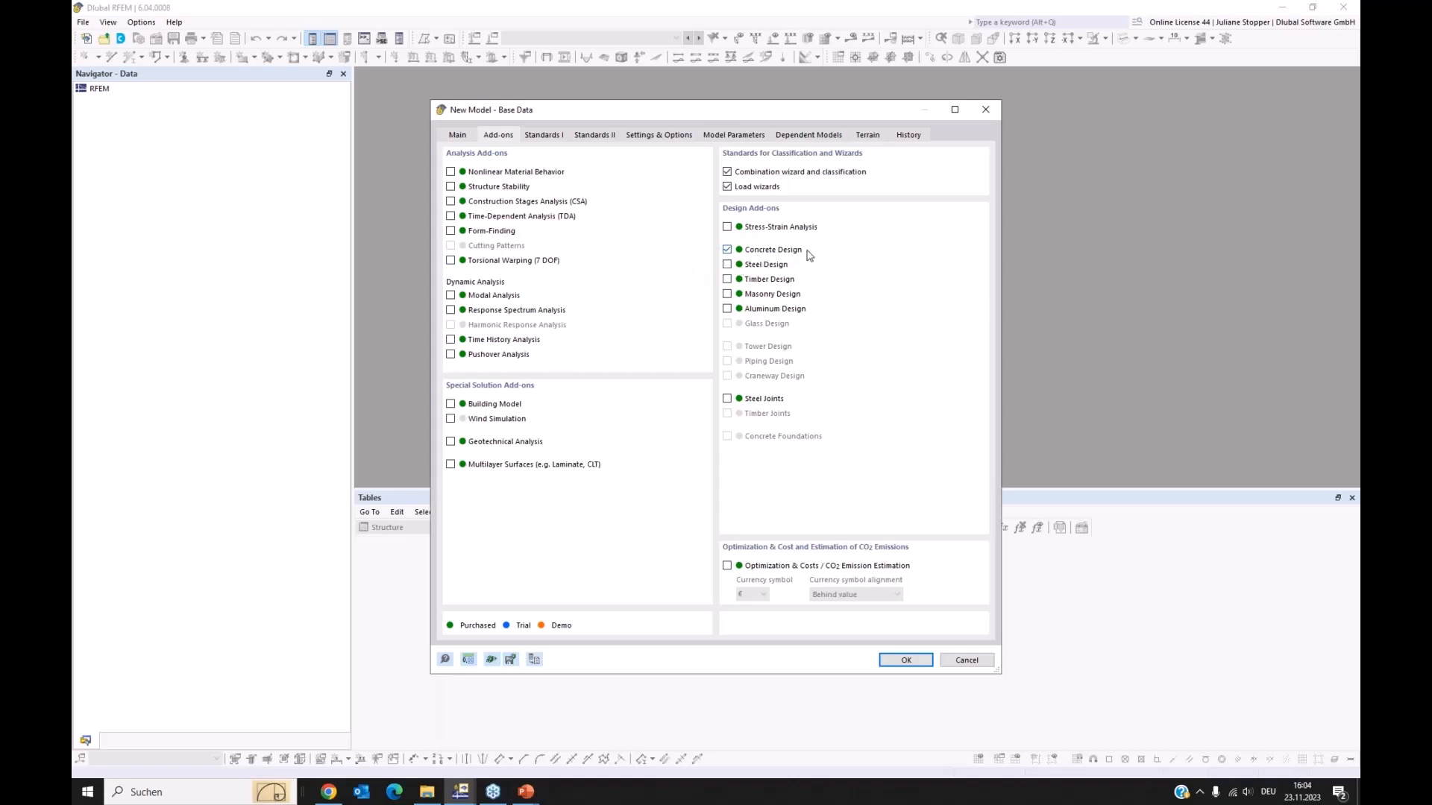
left_click(543, 137)
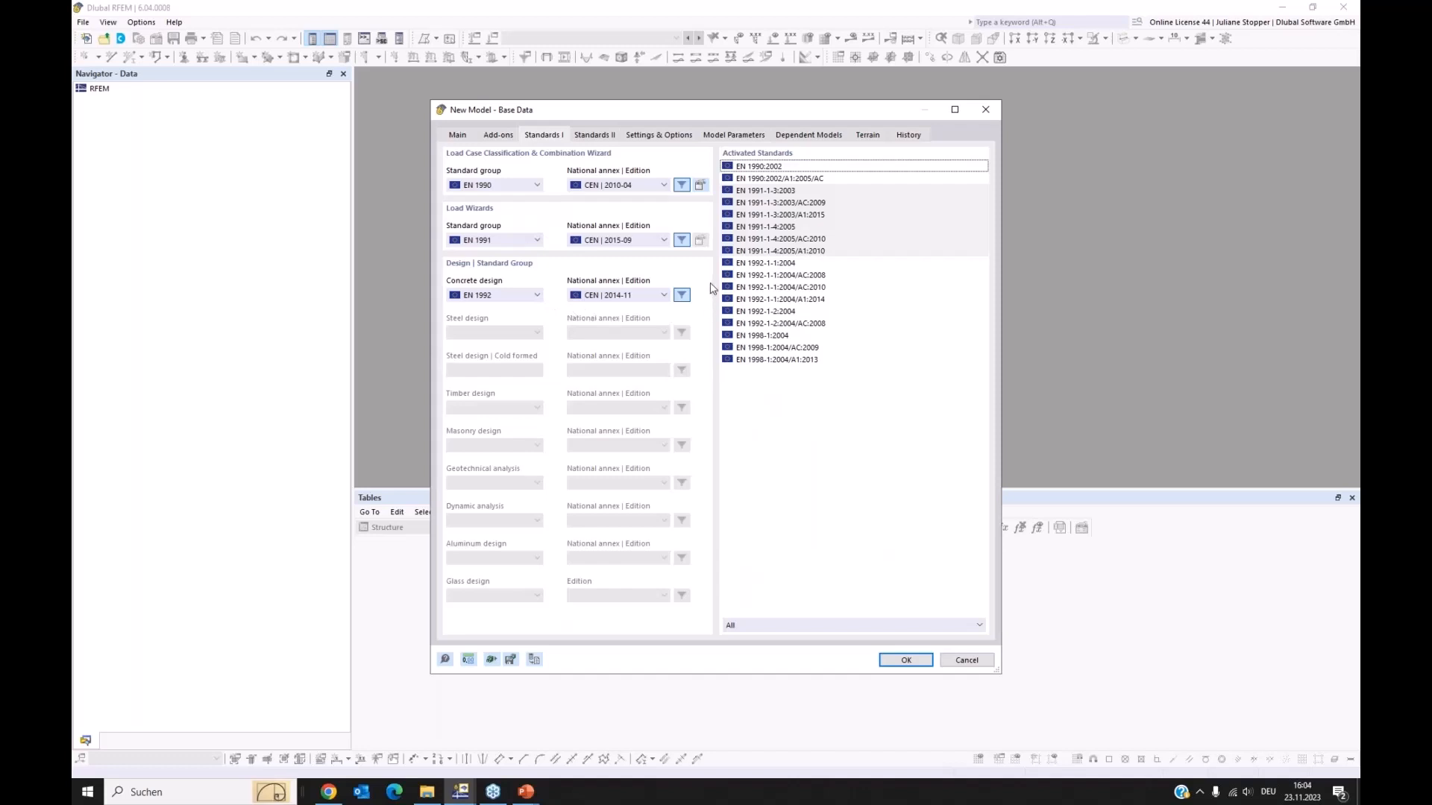
left_click(537, 296)
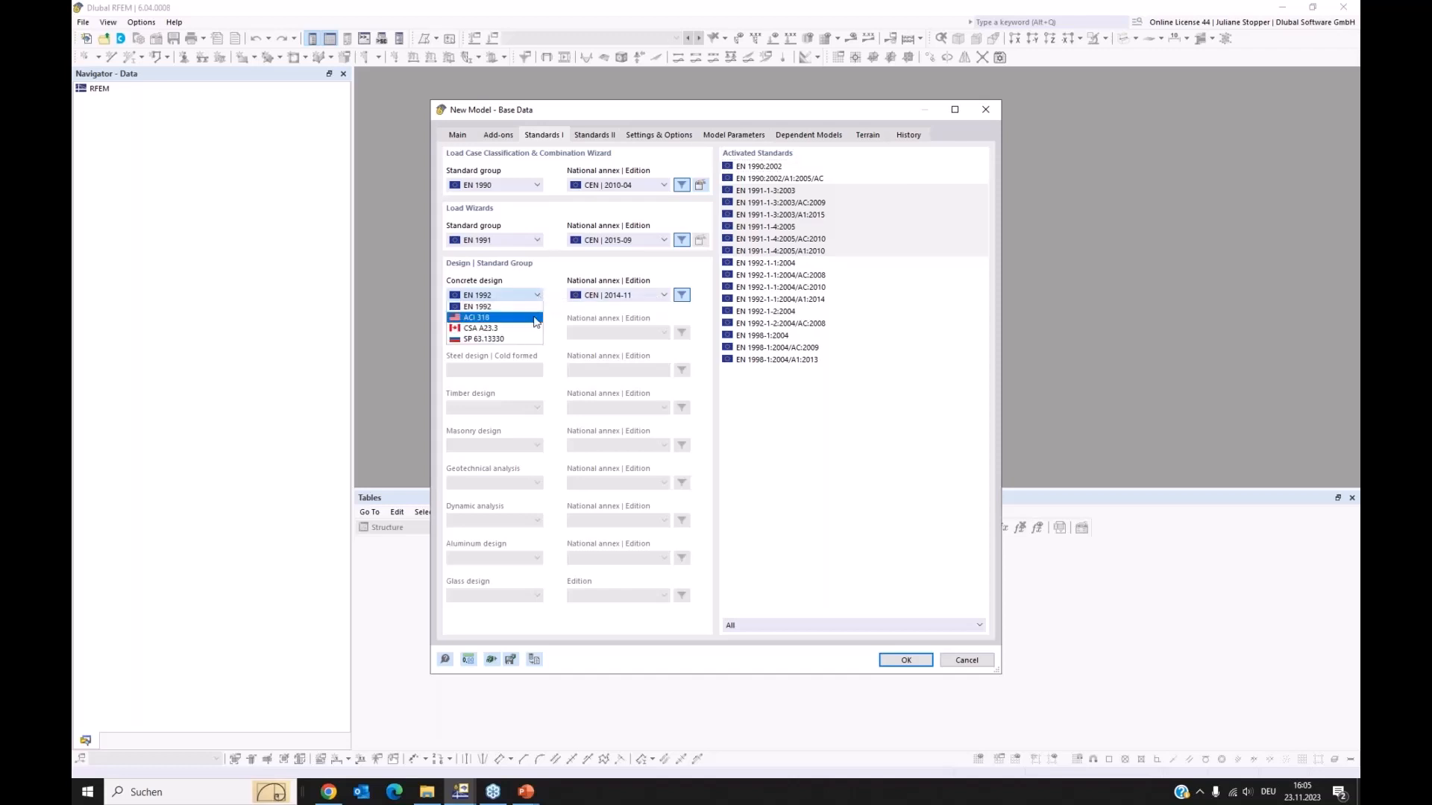
left_click(557, 297)
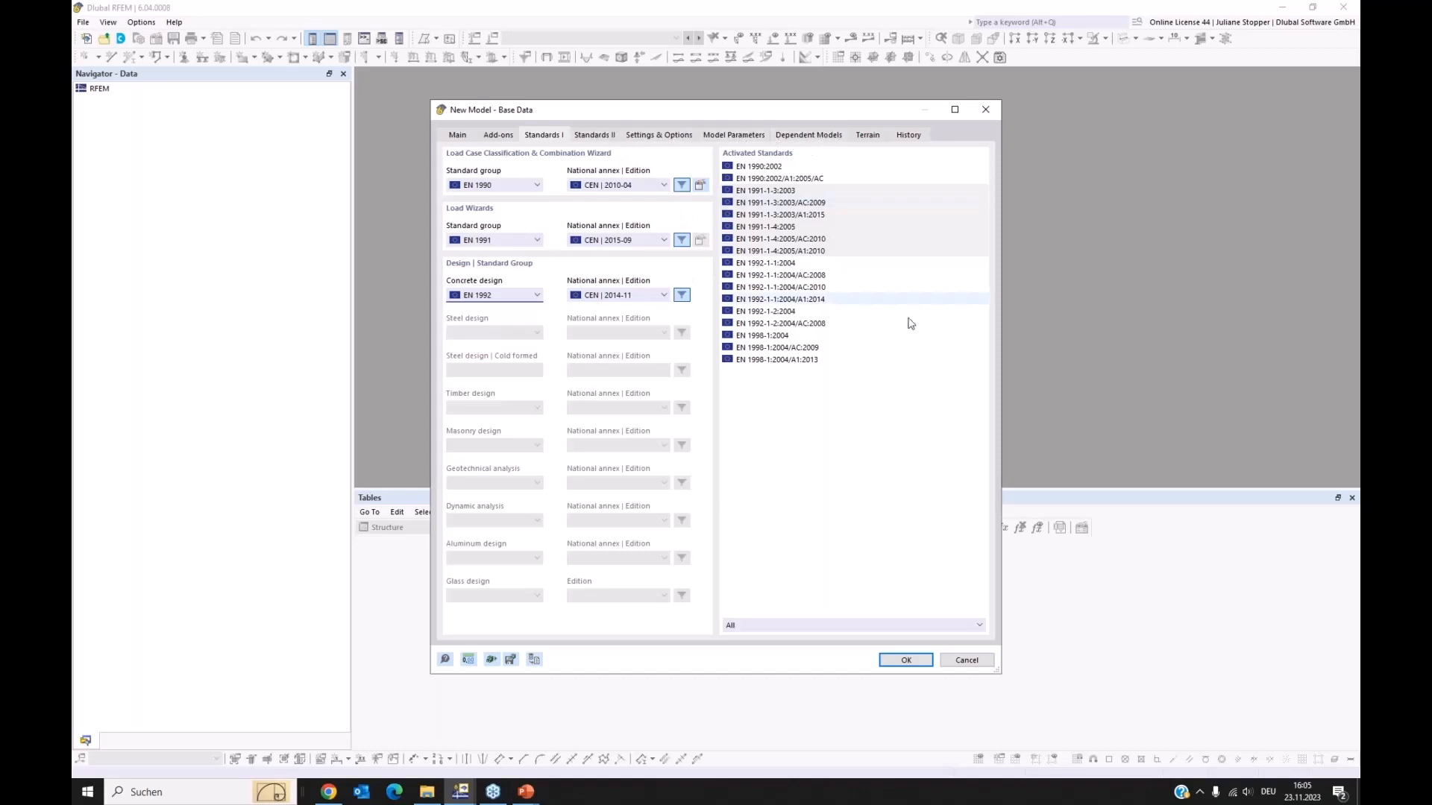
left_click(906, 661)
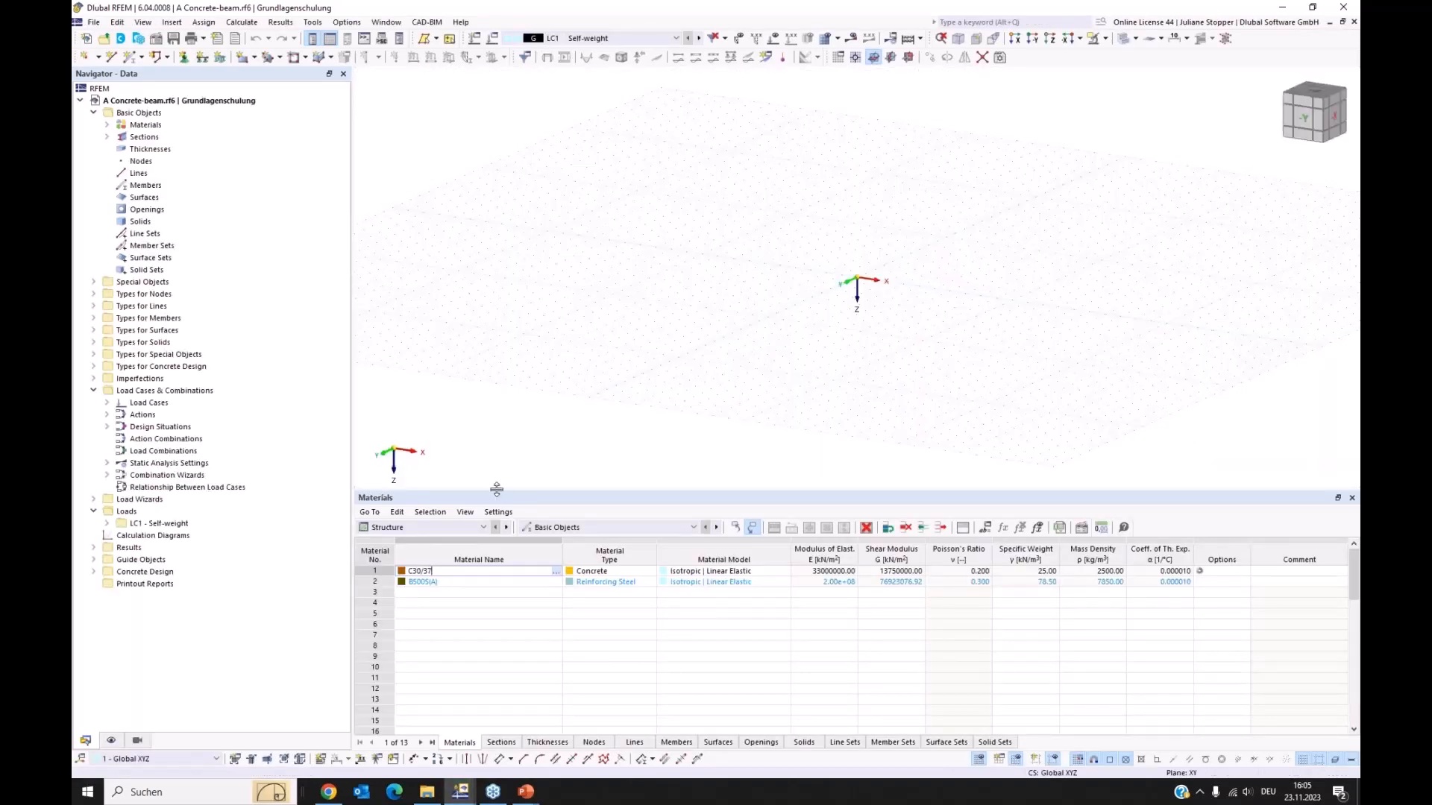
- Enlarge the model view slightly and delete all preset basic objects, including the default materials and section
left_click_drag(496, 491, 497, 504)
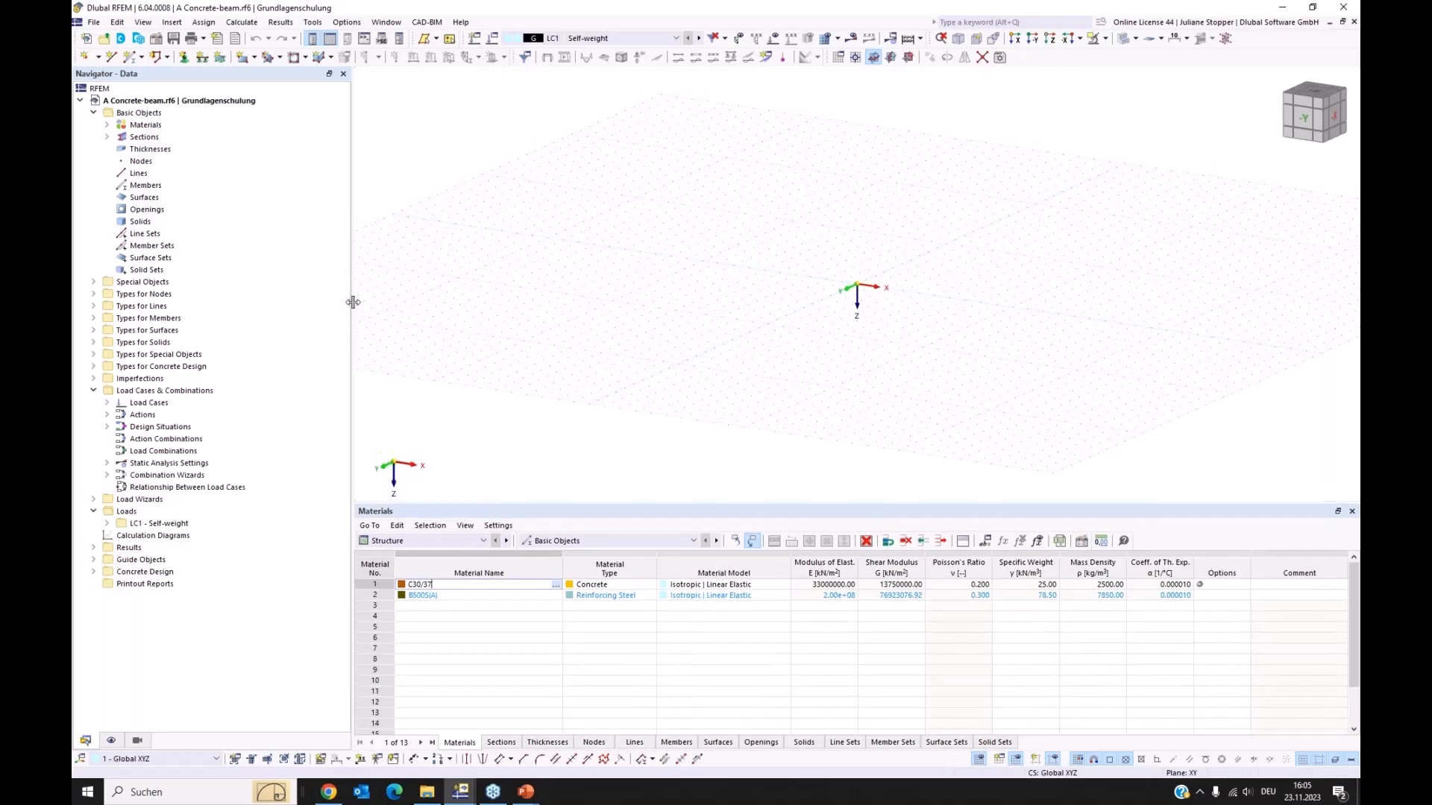
left_click_drag(333, 304, 319, 304)
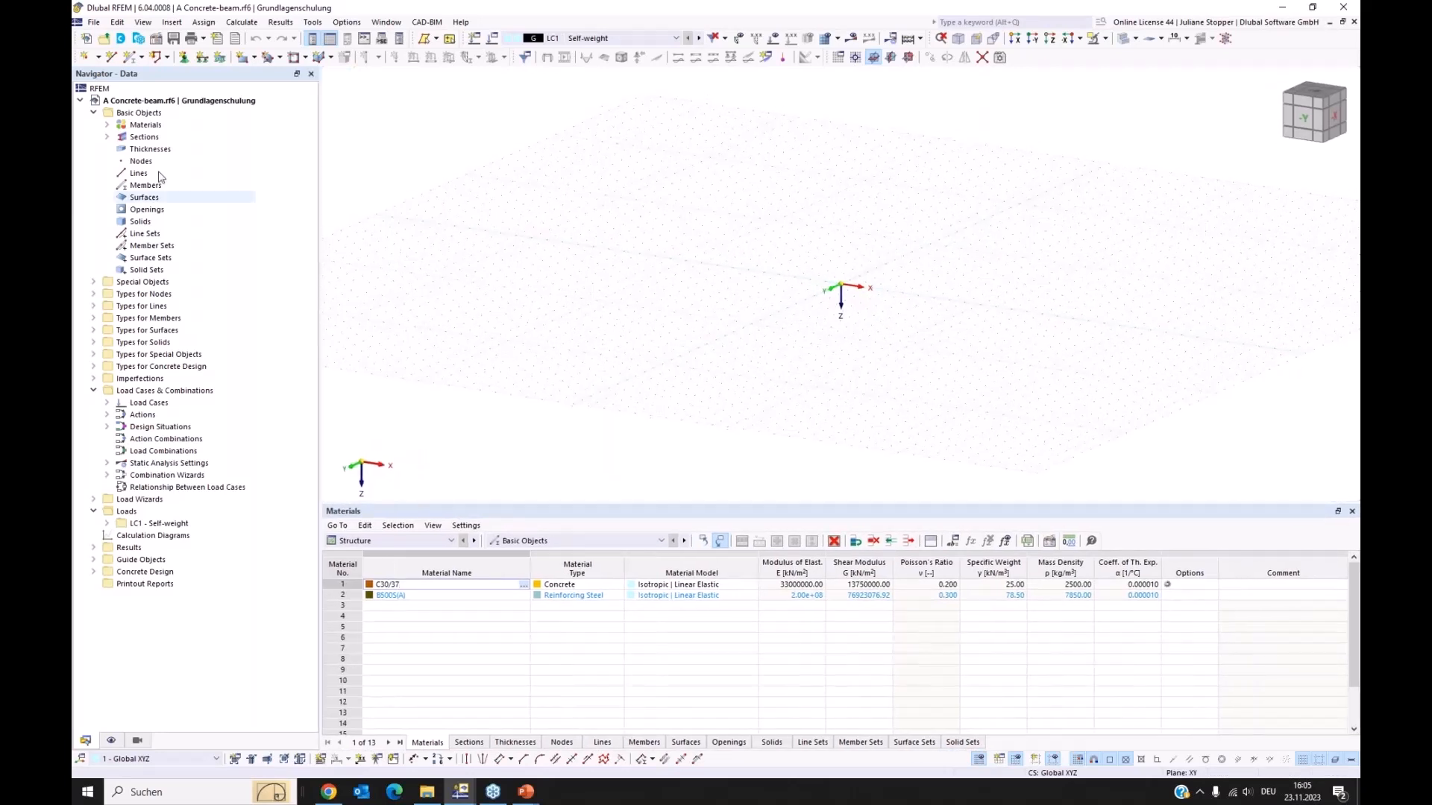
left_click(108, 125)
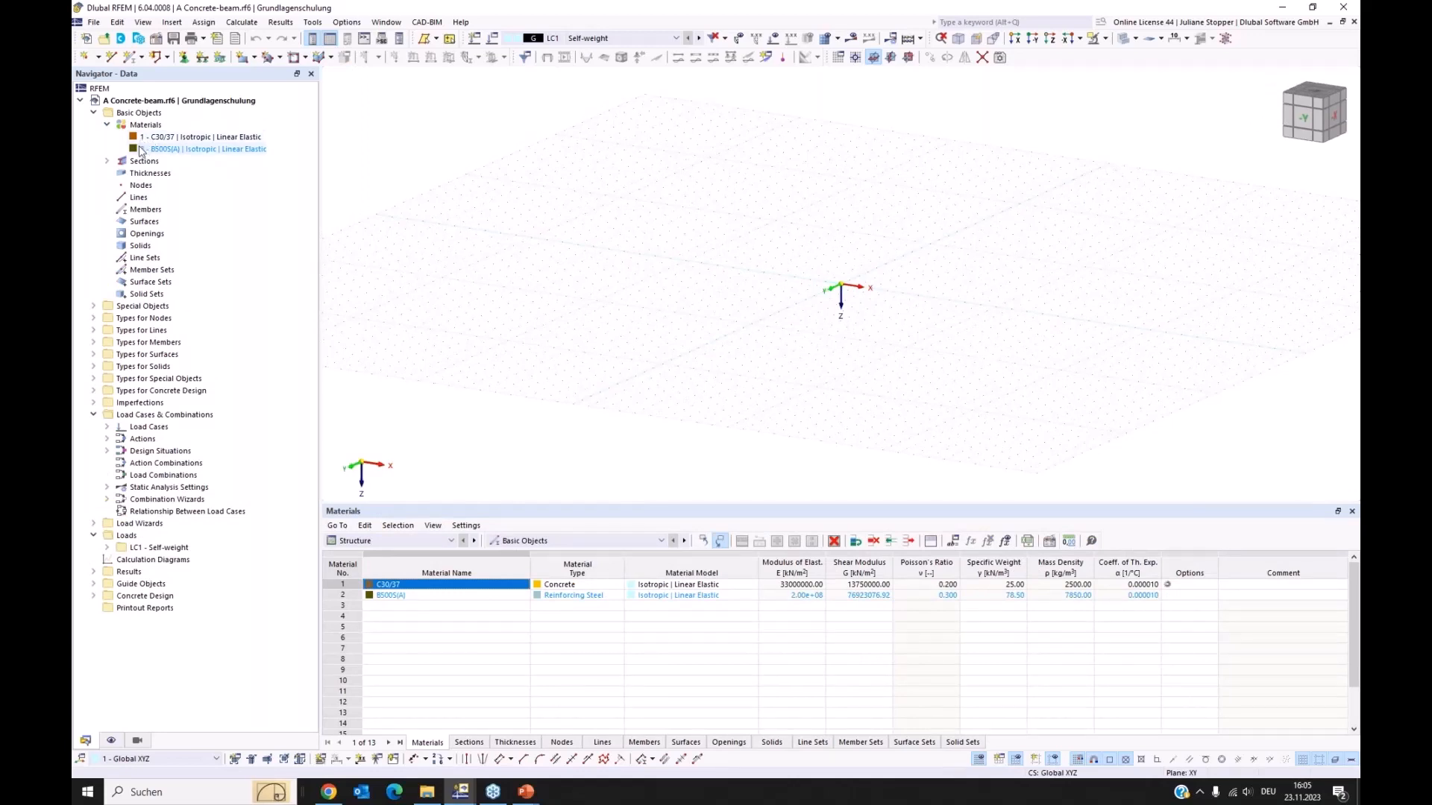
left_click(107, 161)
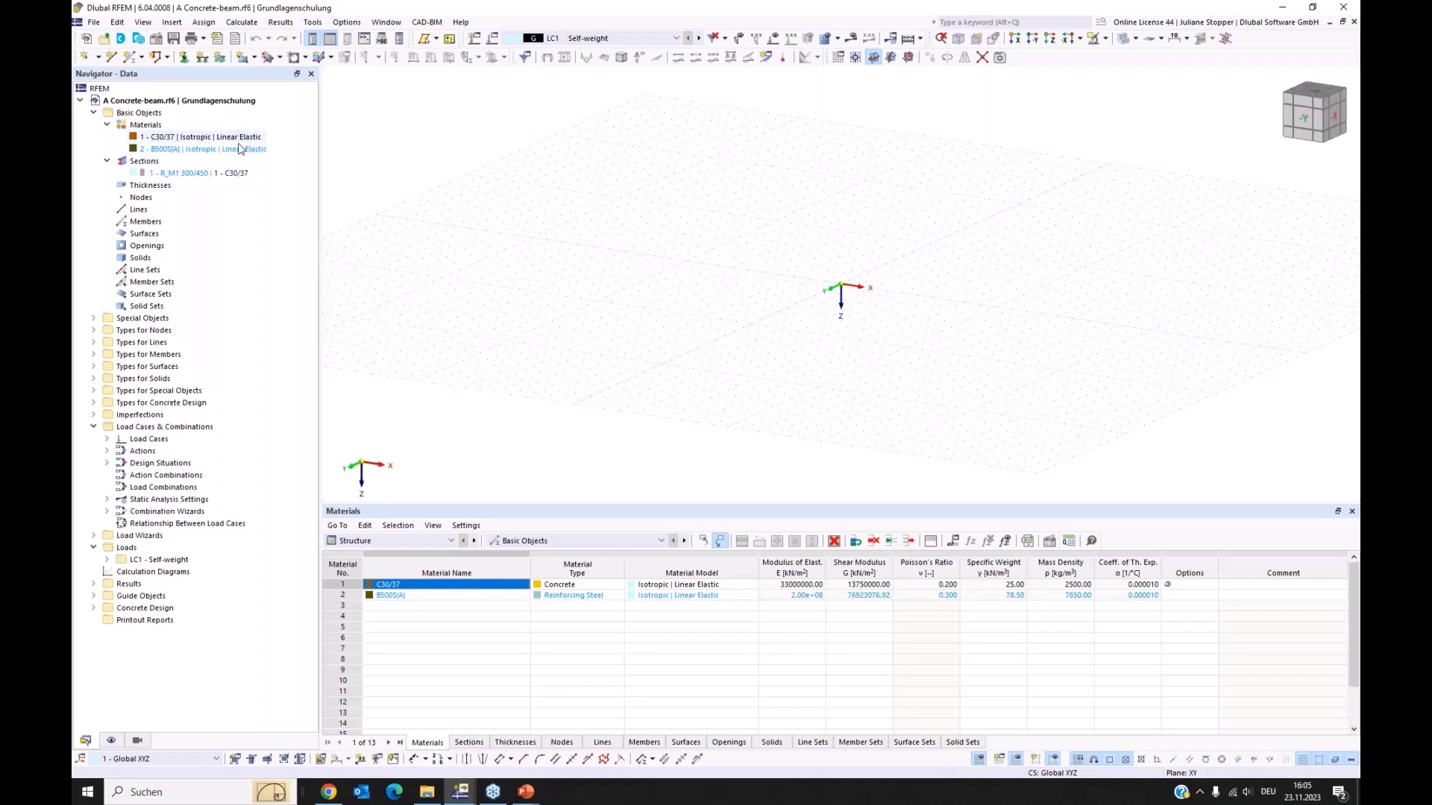
right_click(153, 115)
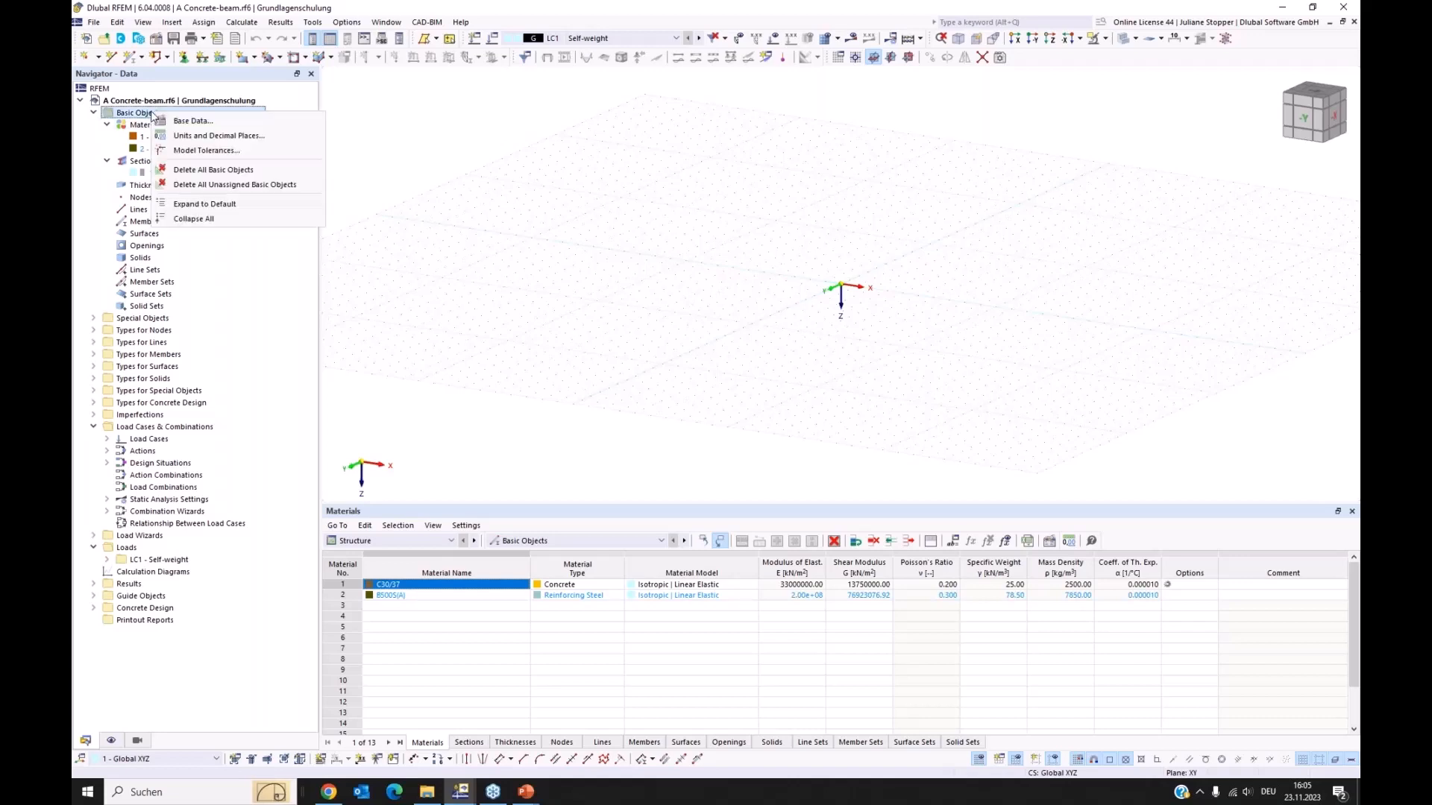
left_click(227, 170)
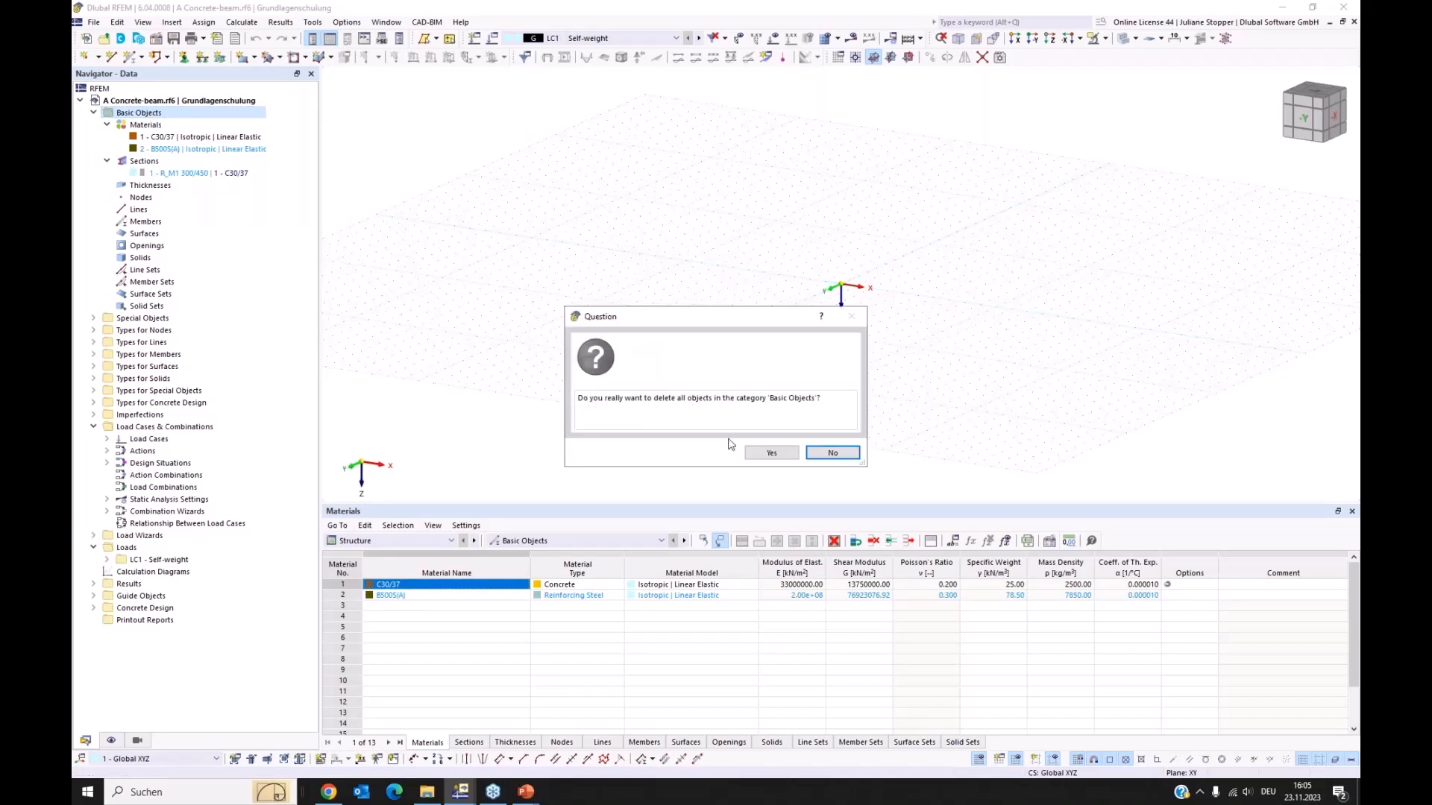
left_click(770, 453)
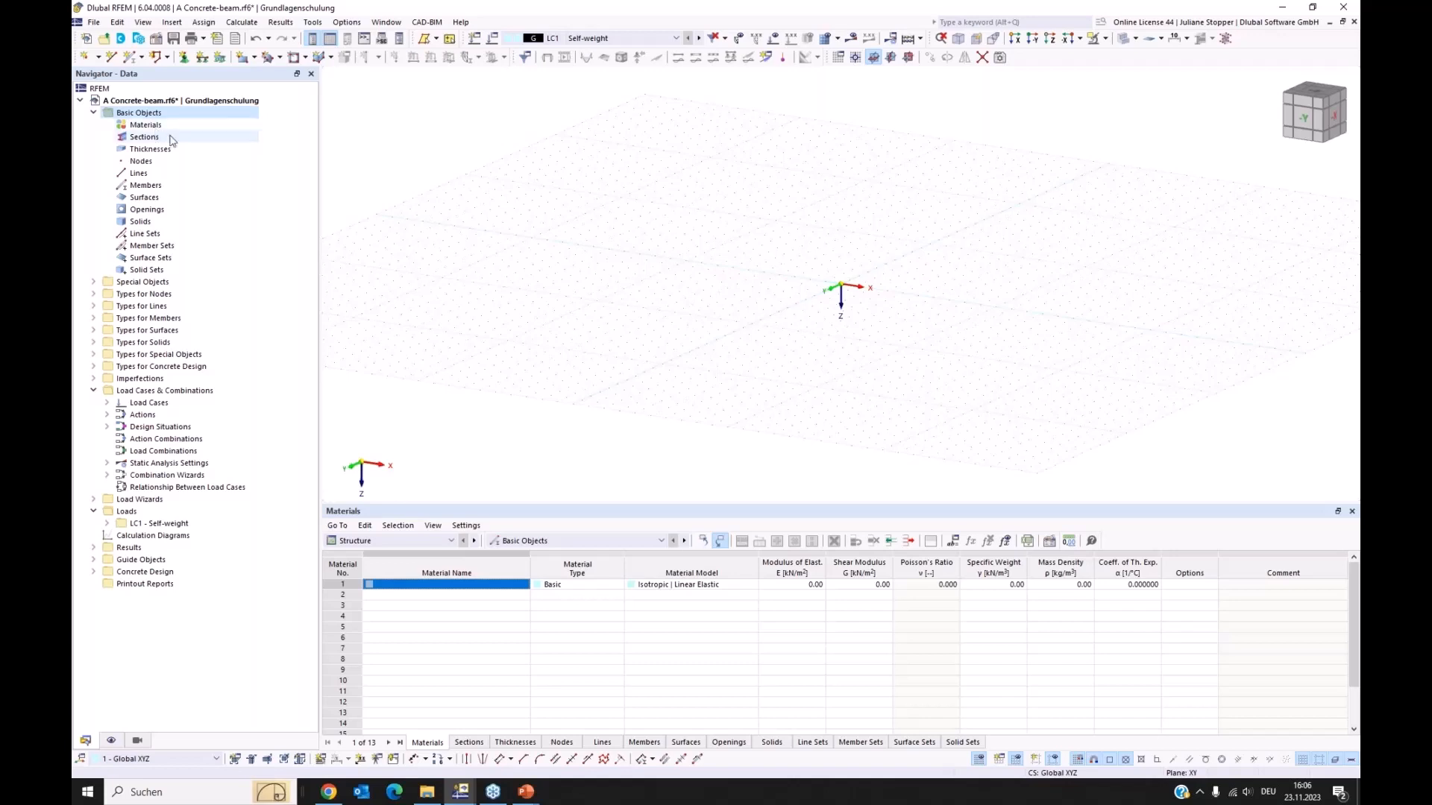
- Start a new material and filter the material library by region European Union and material type Concrete
left_click(150, 124)
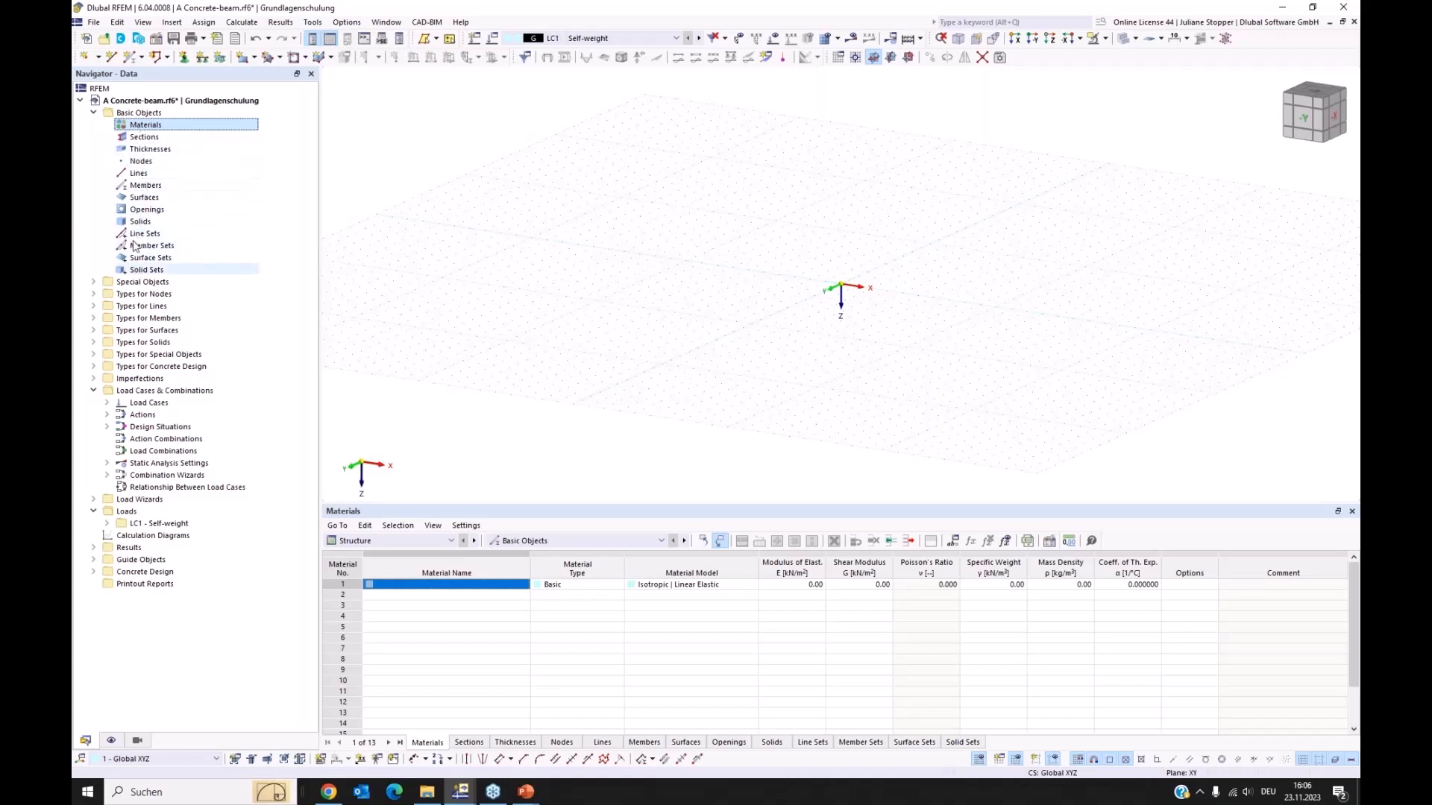
right_click(147, 127)
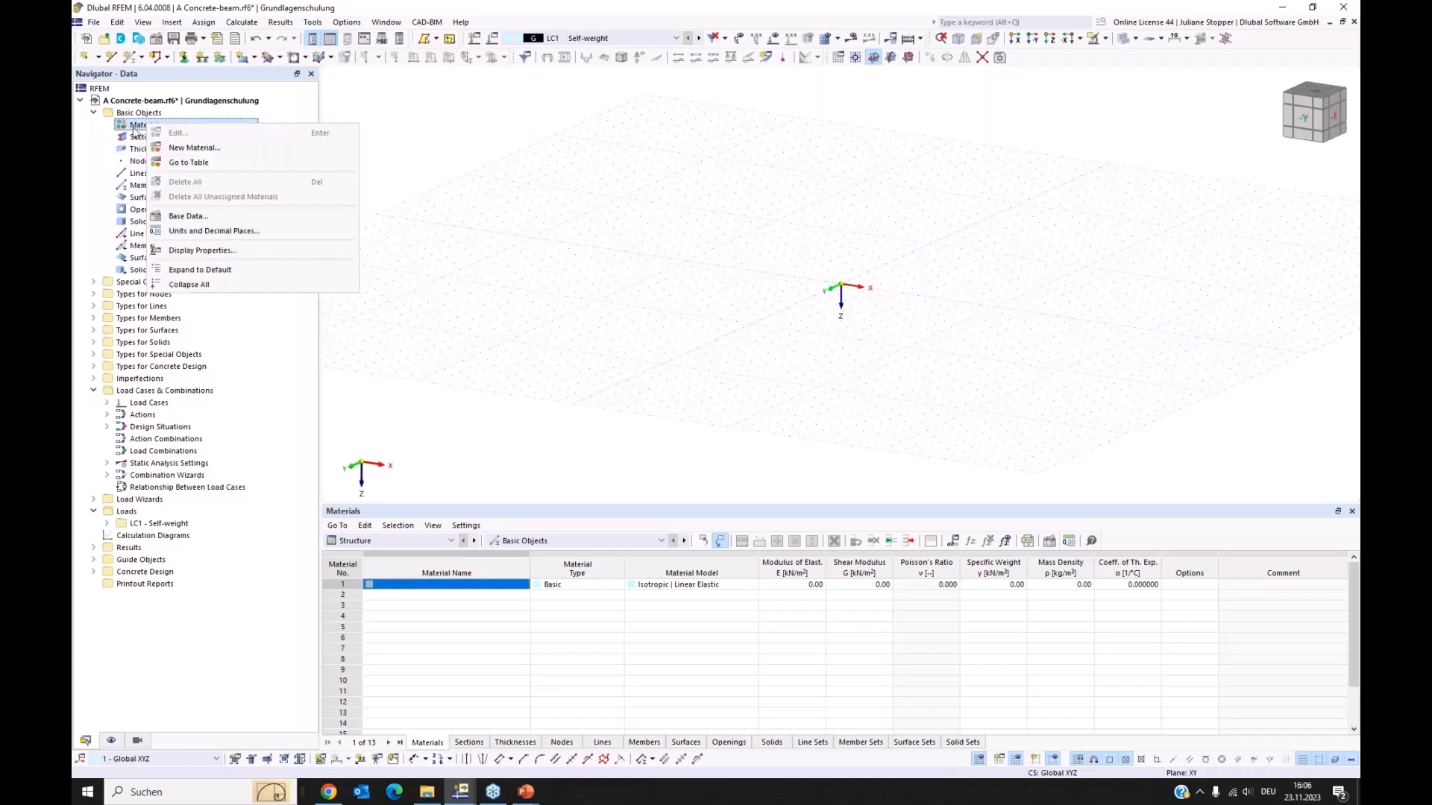
left_click(176, 149)
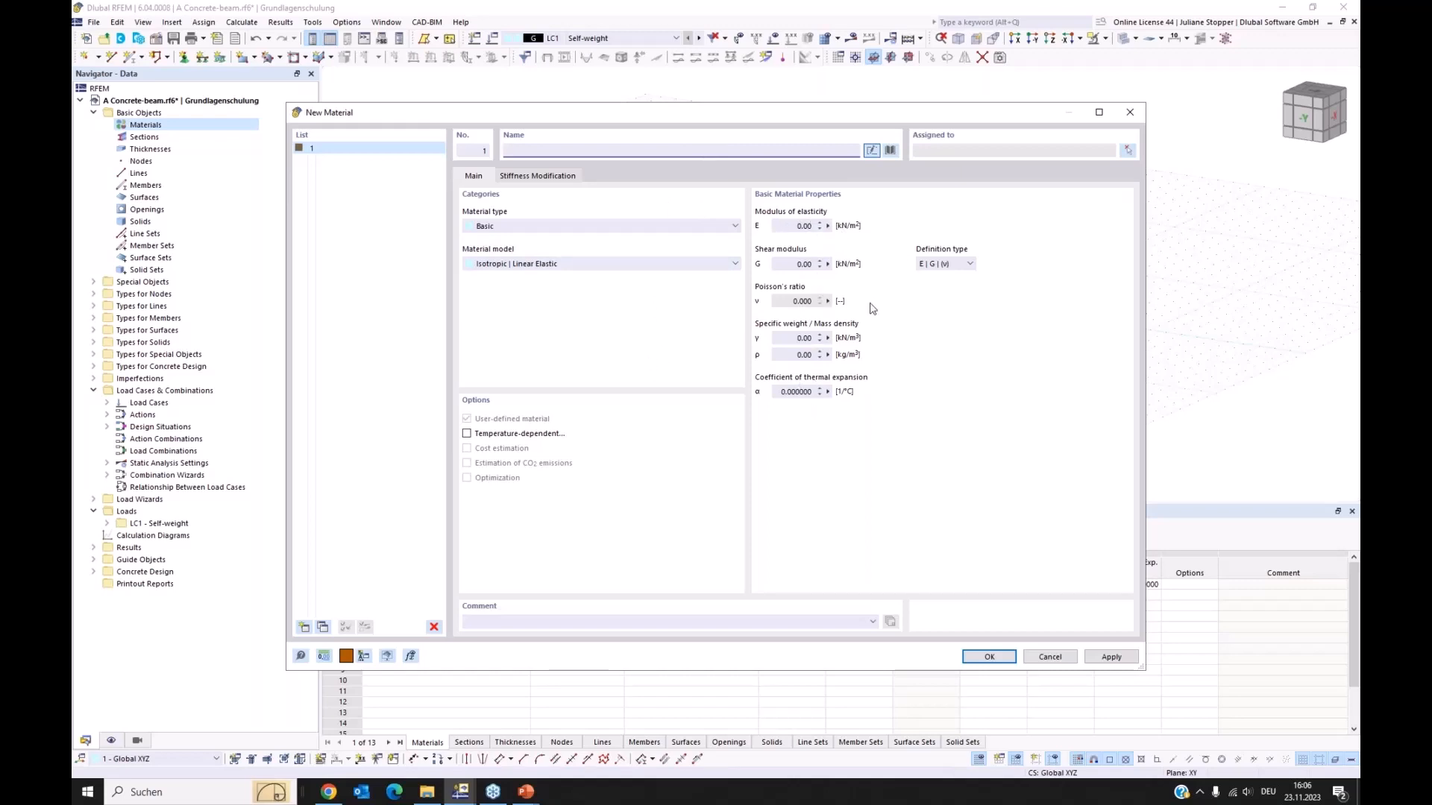
left_click(890, 151)
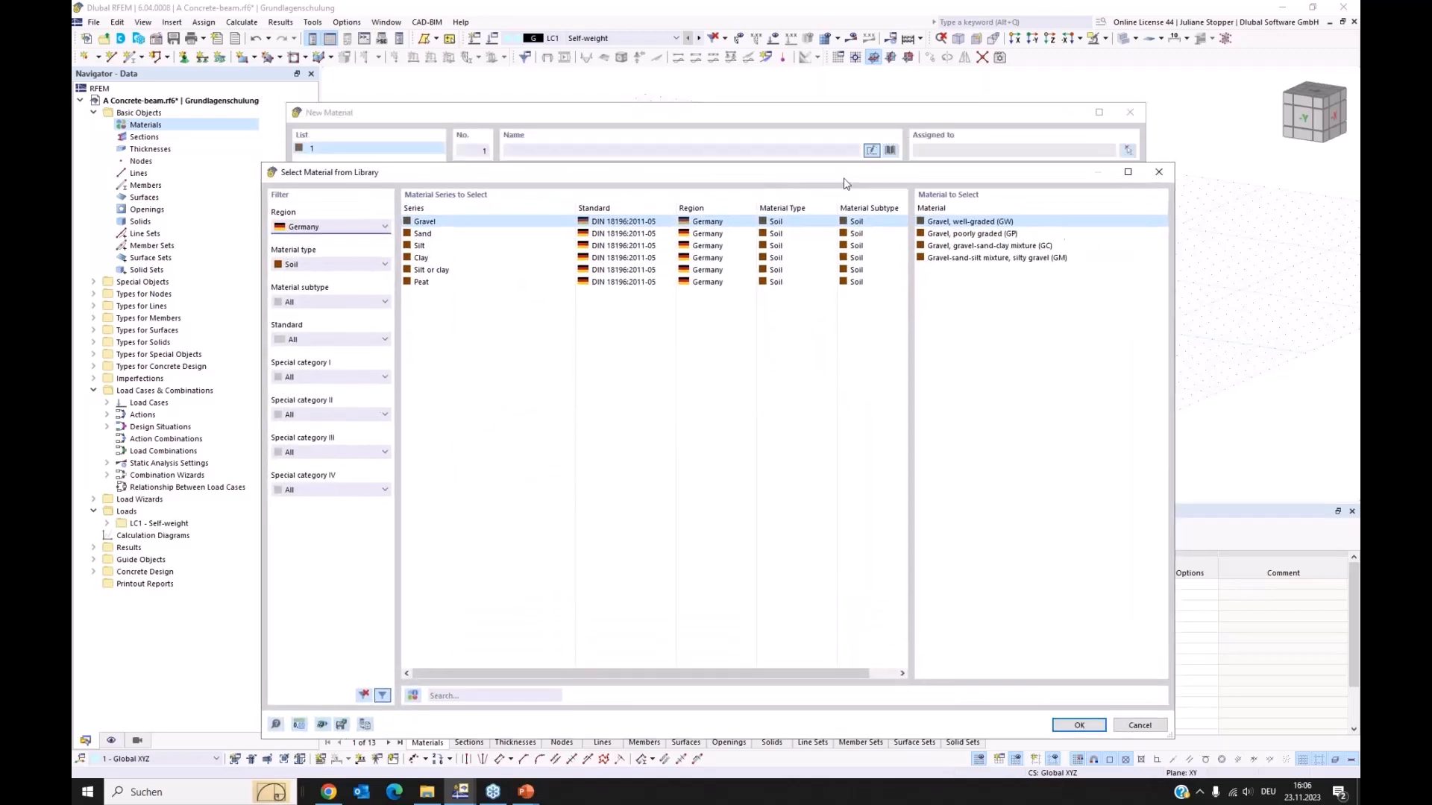
left_click_drag(836, 177, 856, 150)
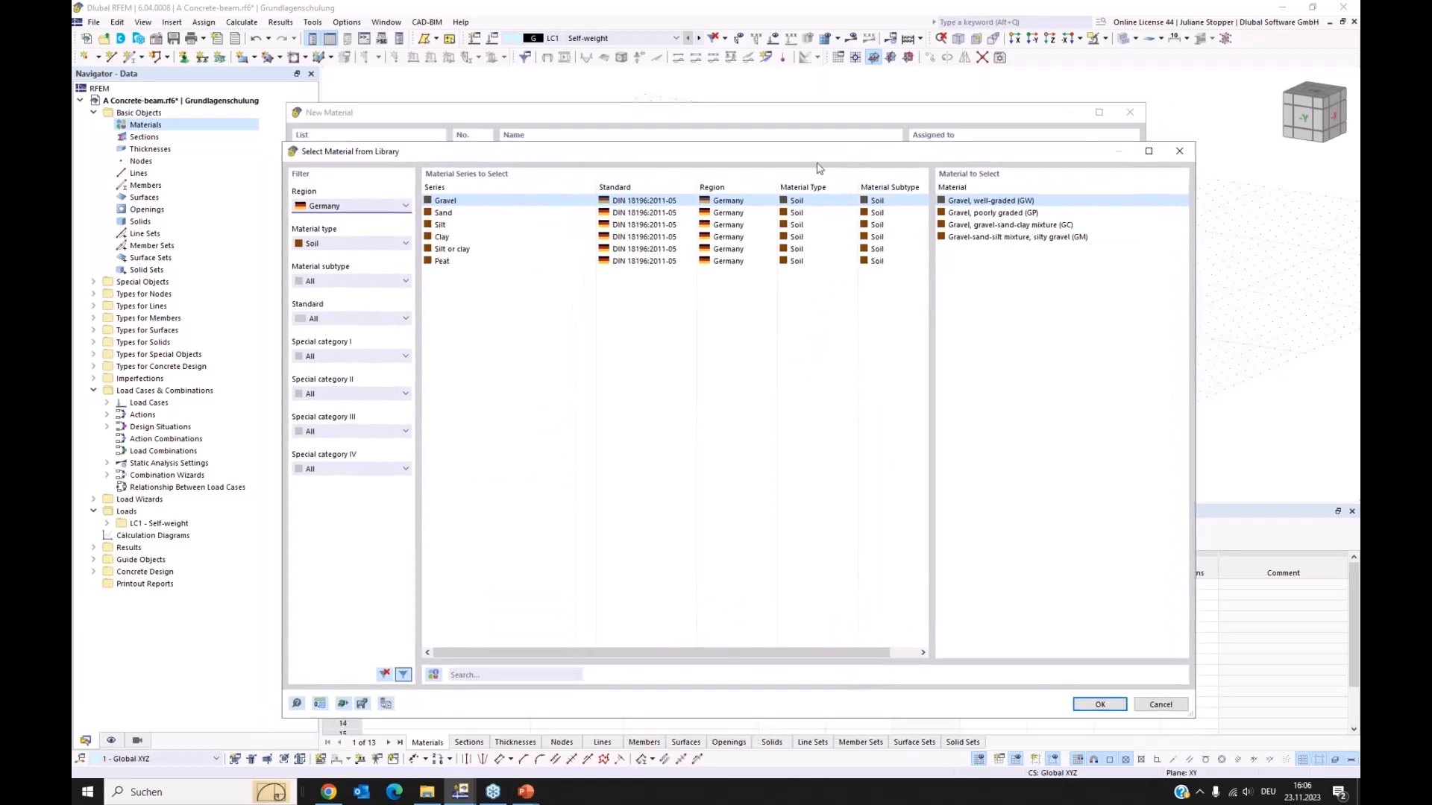
left_click(386, 210)
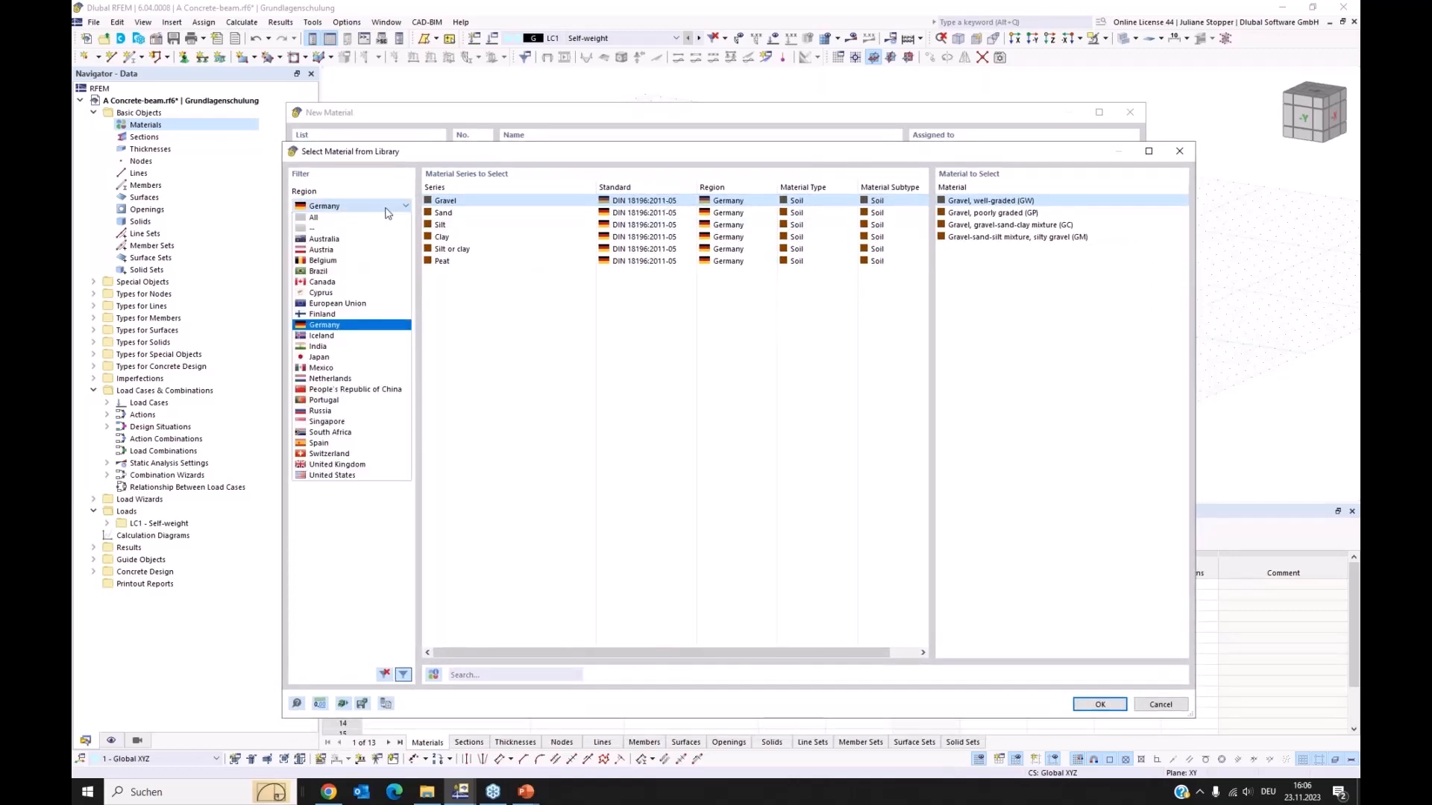
left_click(352, 303)
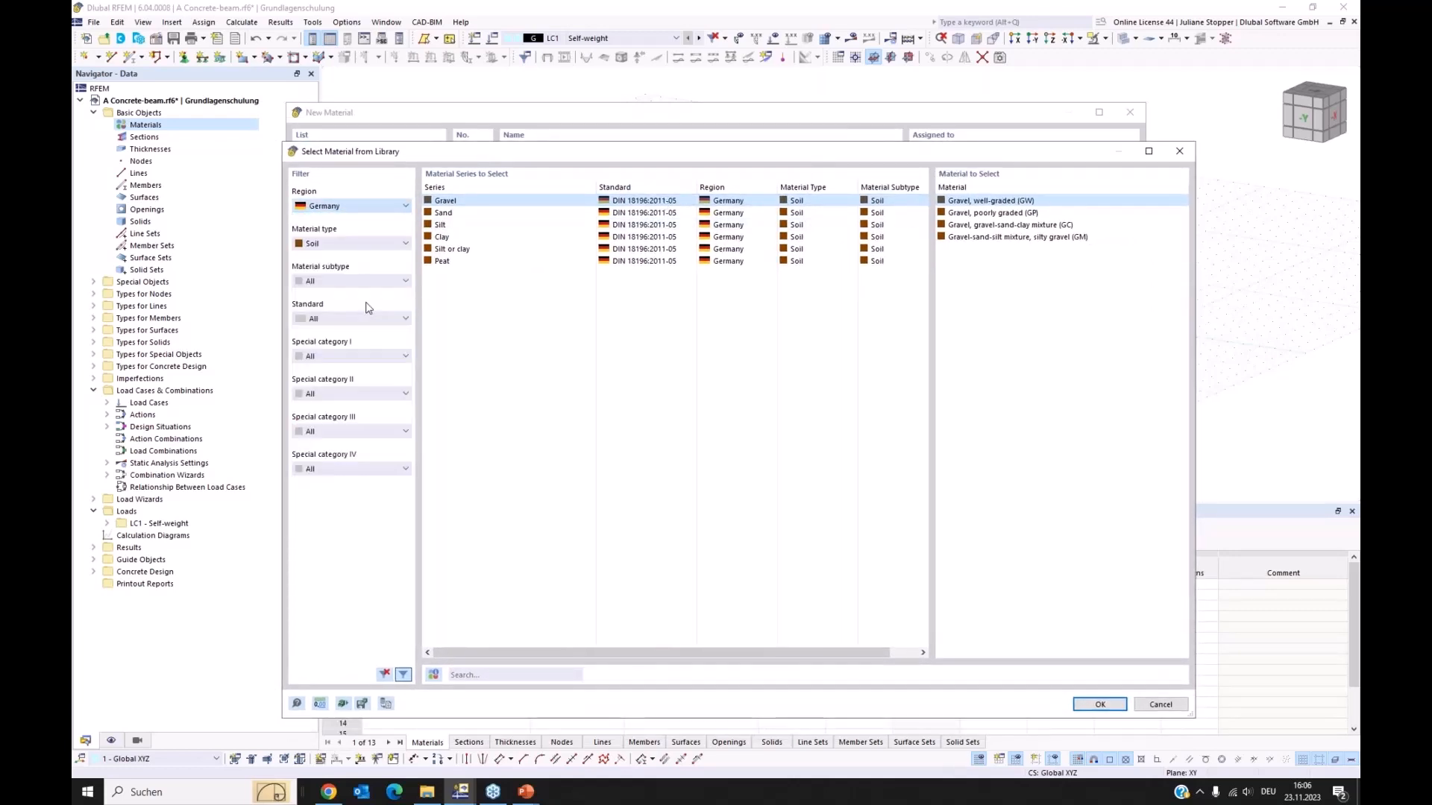
left_click(339, 245)
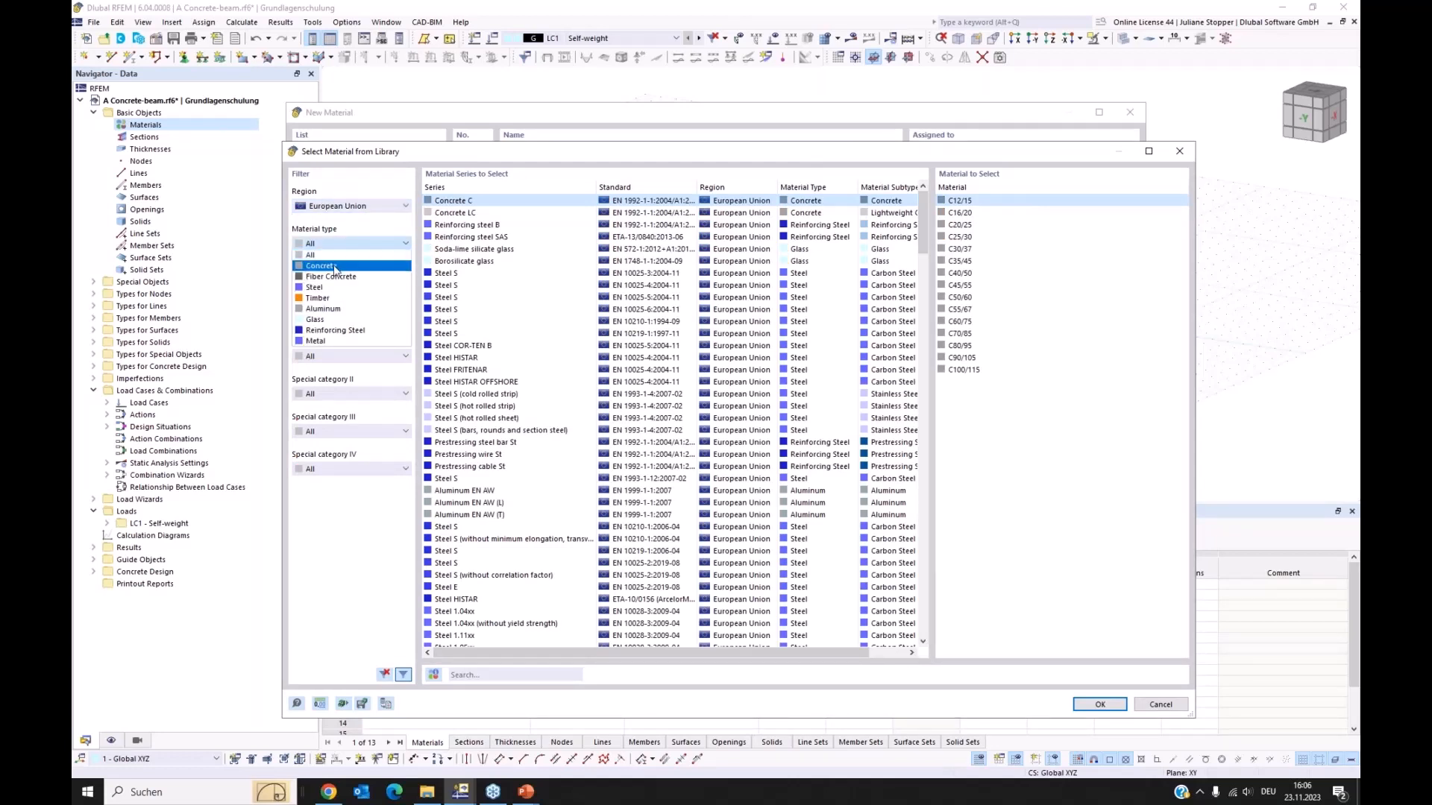
left_click(335, 267)
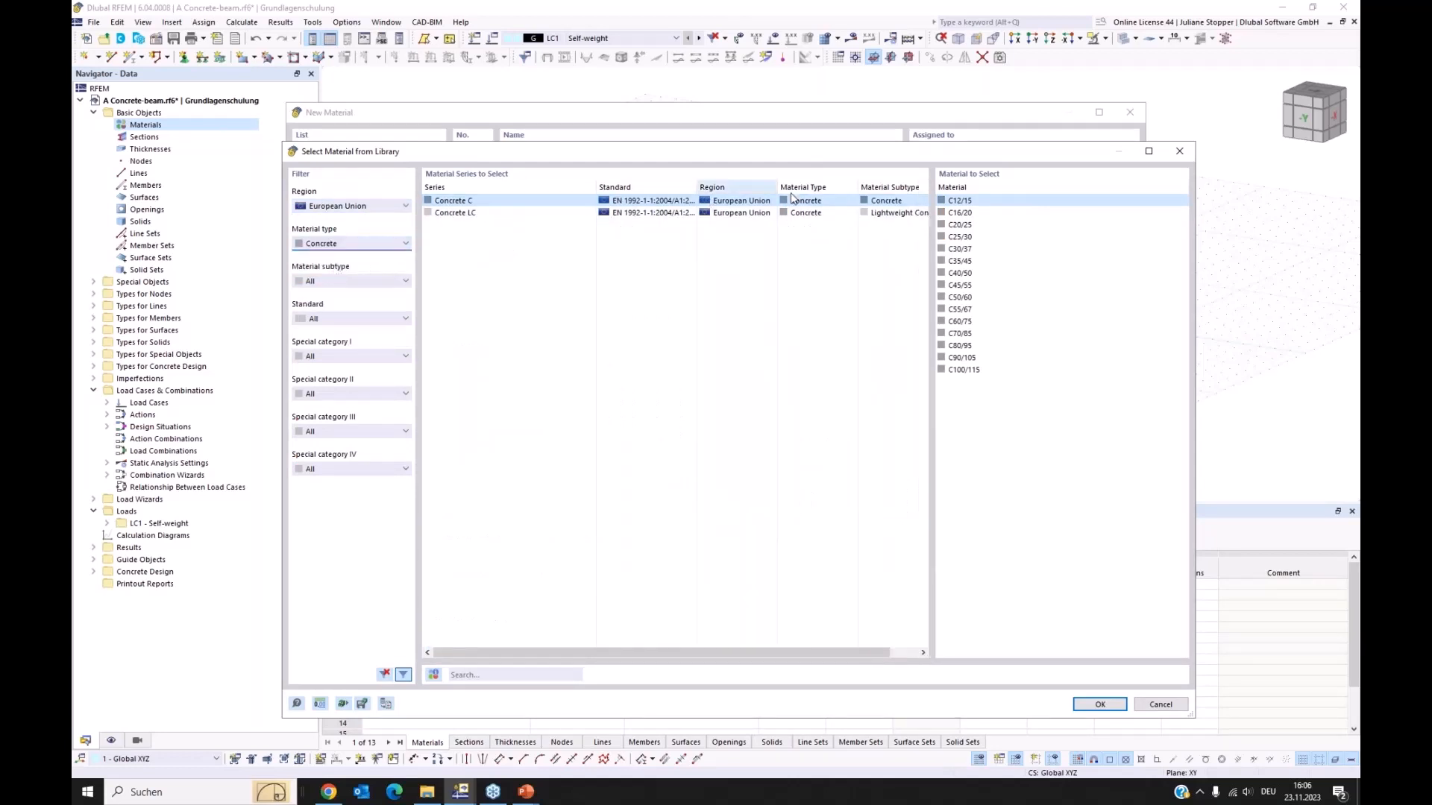
- Choose concrete grade C30/37 from the library and apply it as material 1
left_click(959, 252)
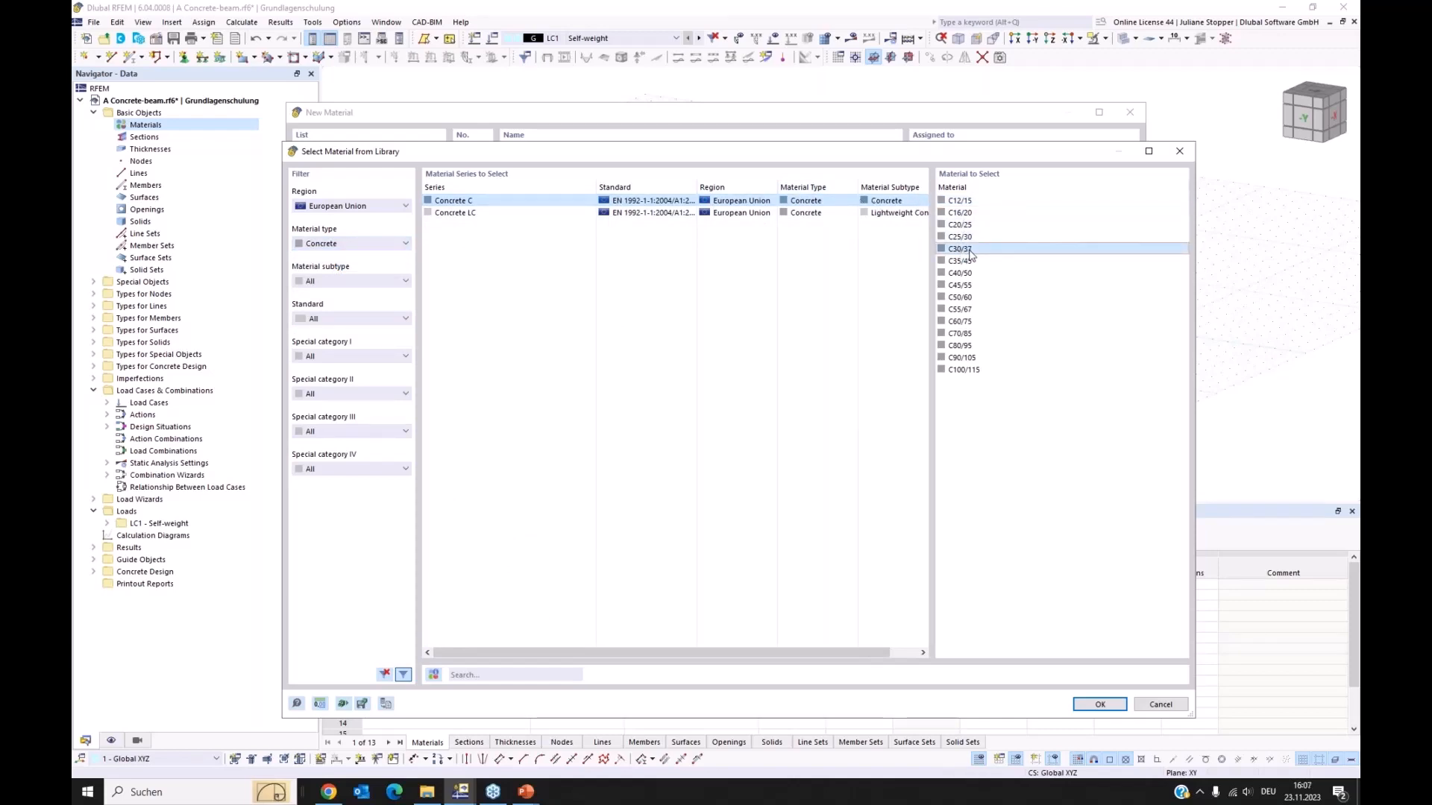
left_click(1099, 704)
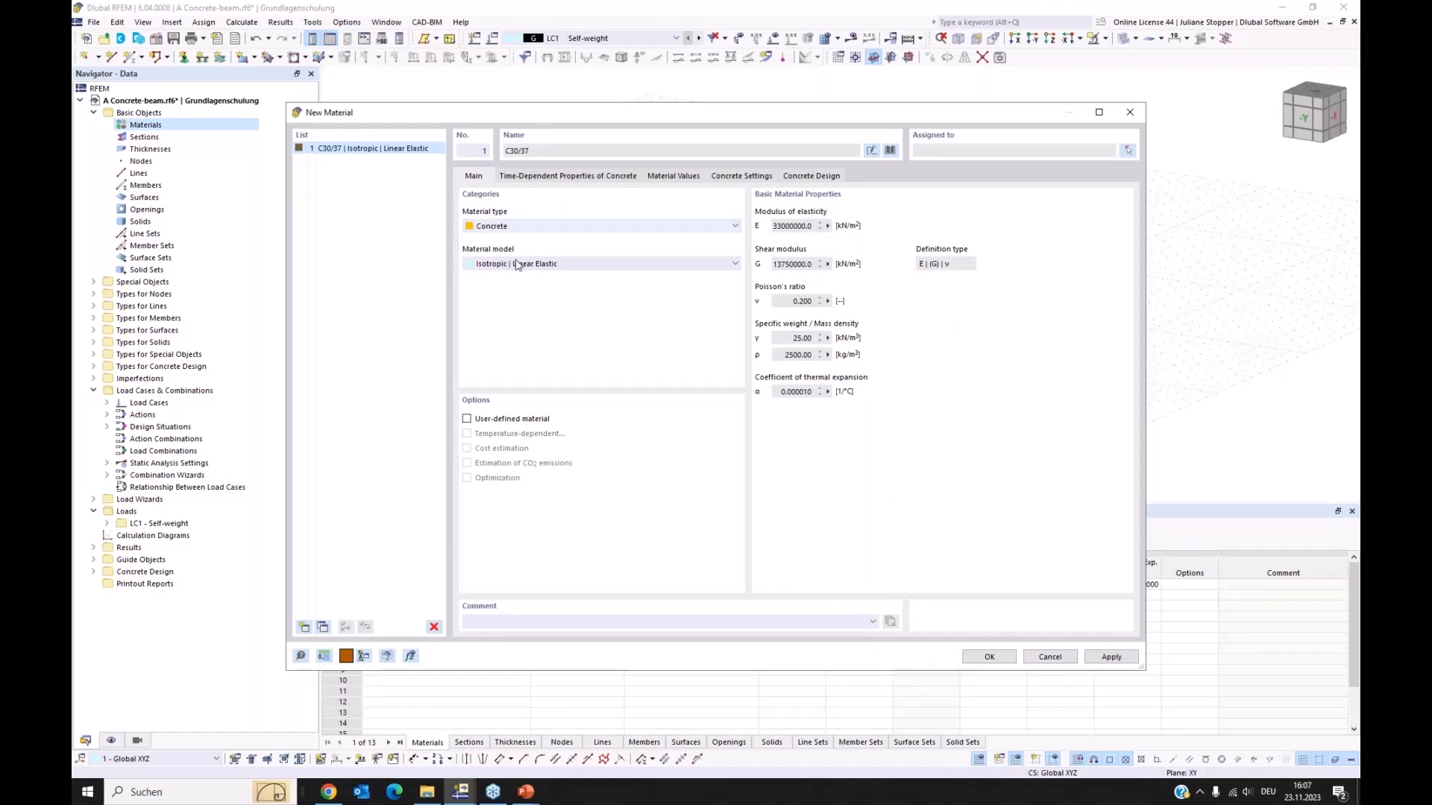
left_click(1110, 656)
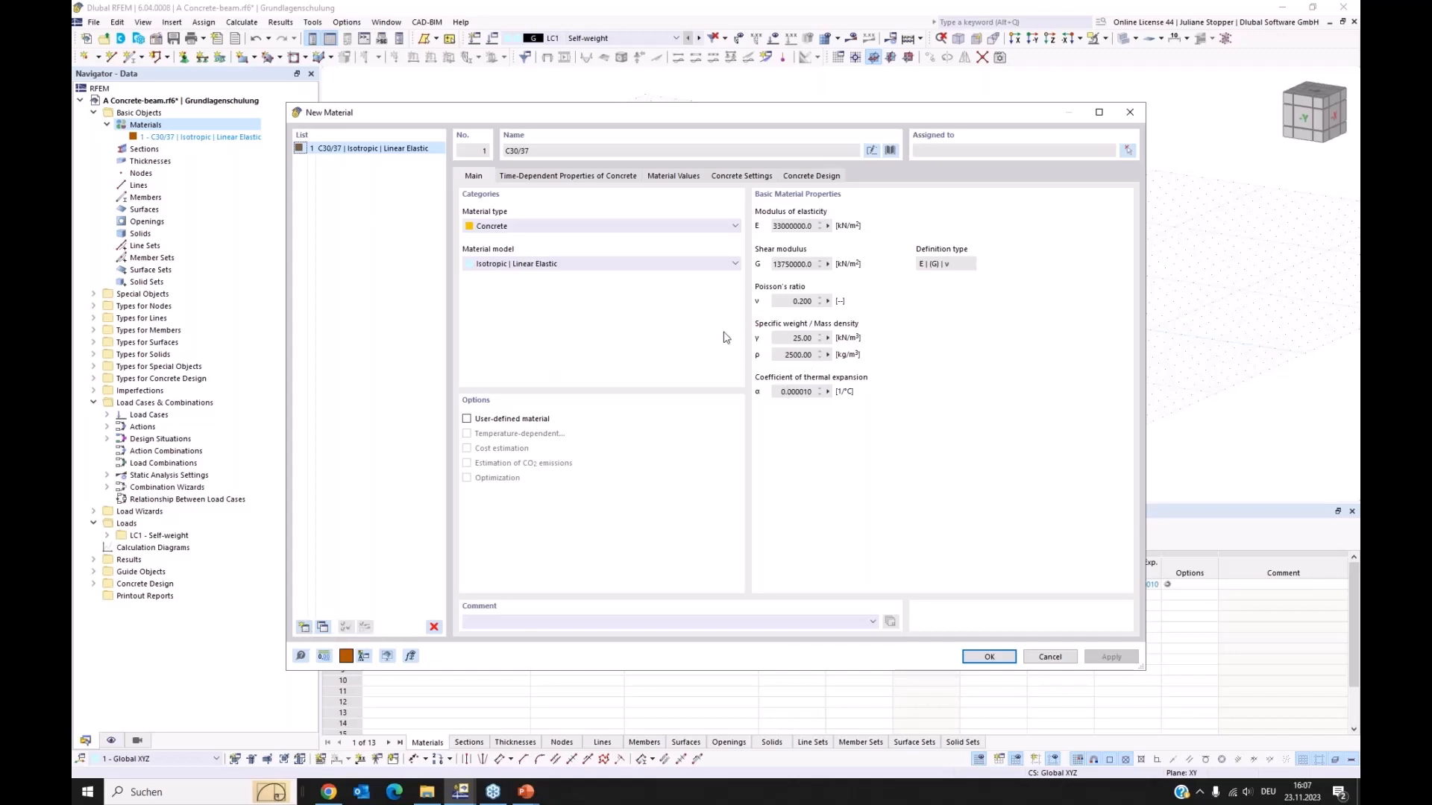
- Add reinforcing steel B500S(B) according to EN 1992-1-1:2004/A1:2014 as material 2 and finish the material definition
left_click(306, 628)
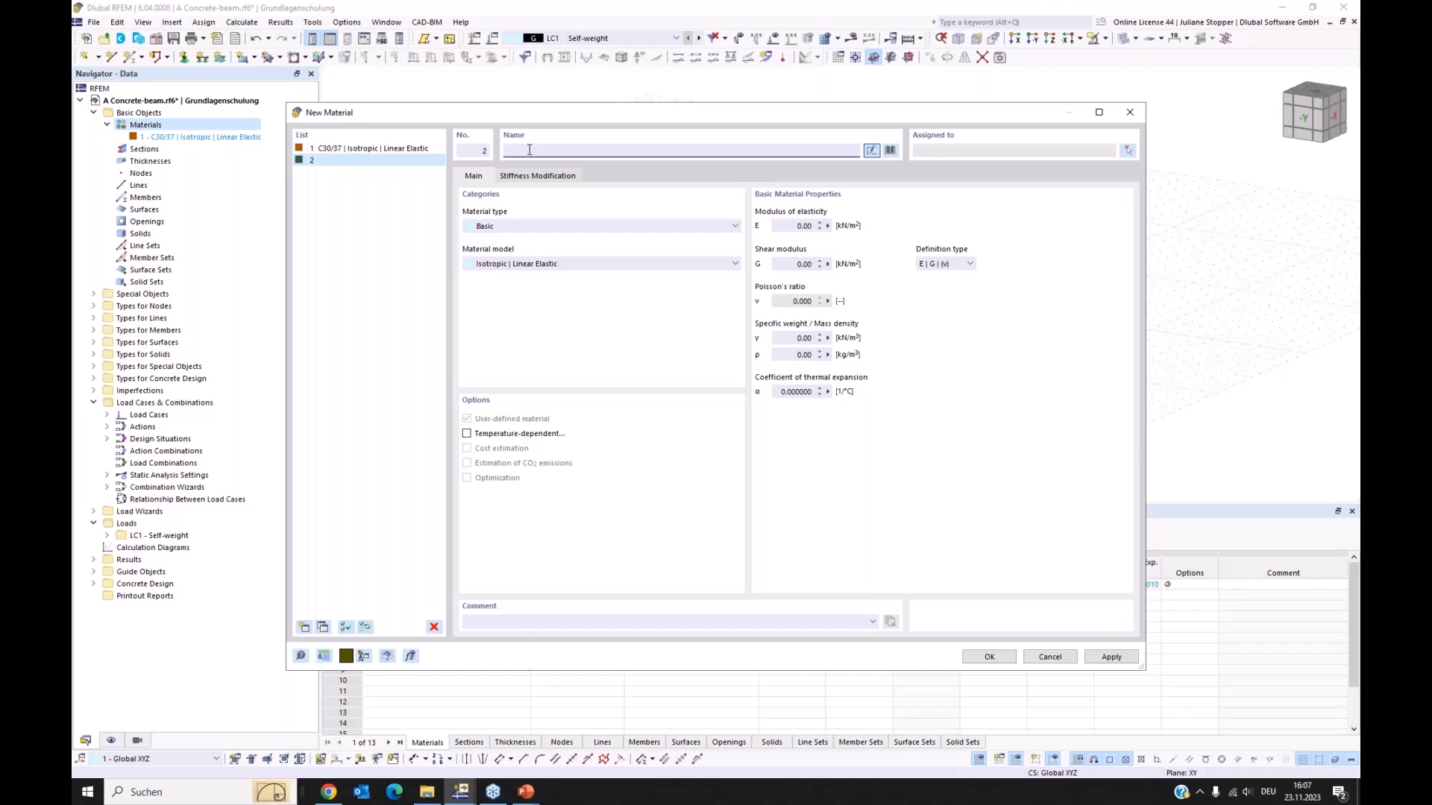
type("B")
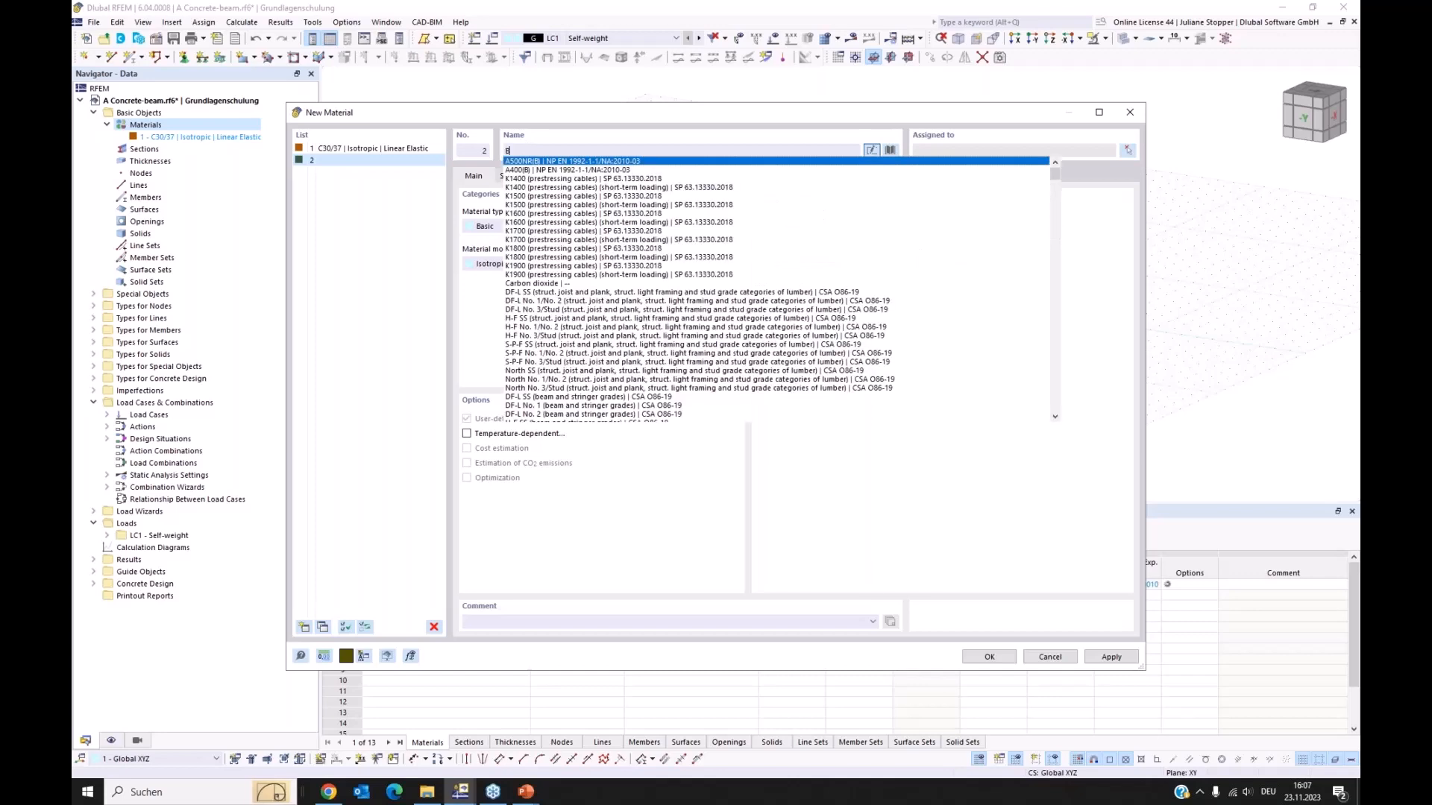
type("500")
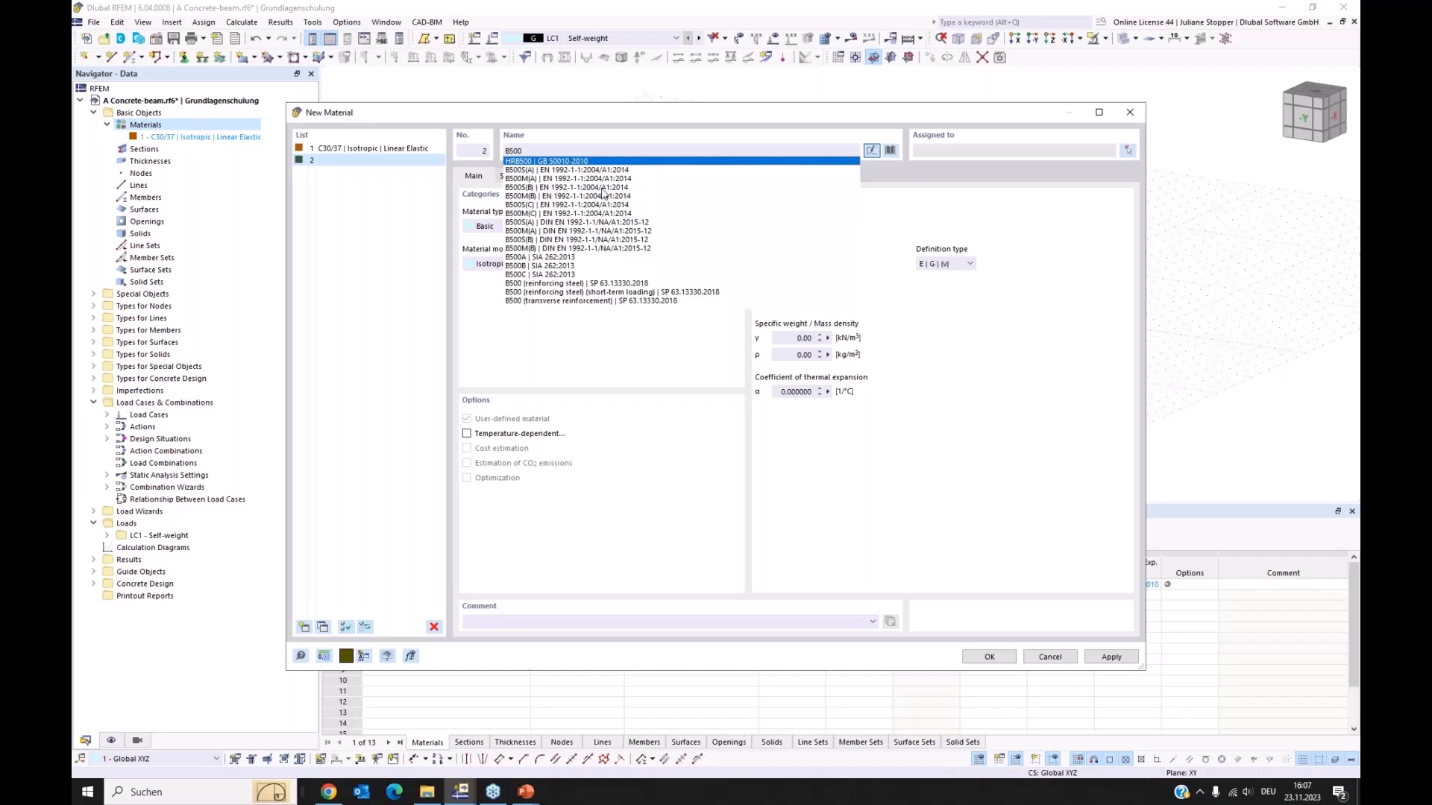
left_click(557, 188)
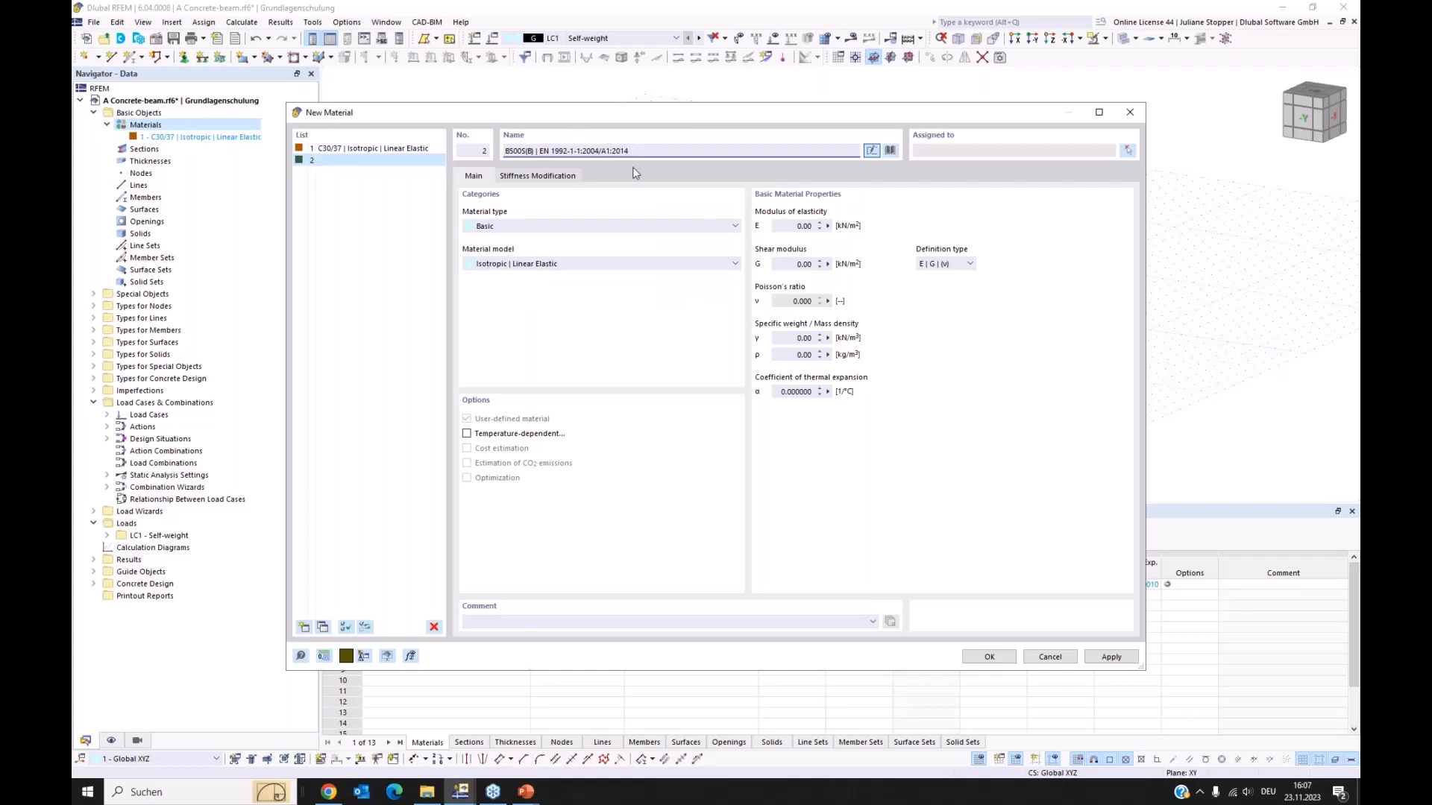
left_click(1111, 658)
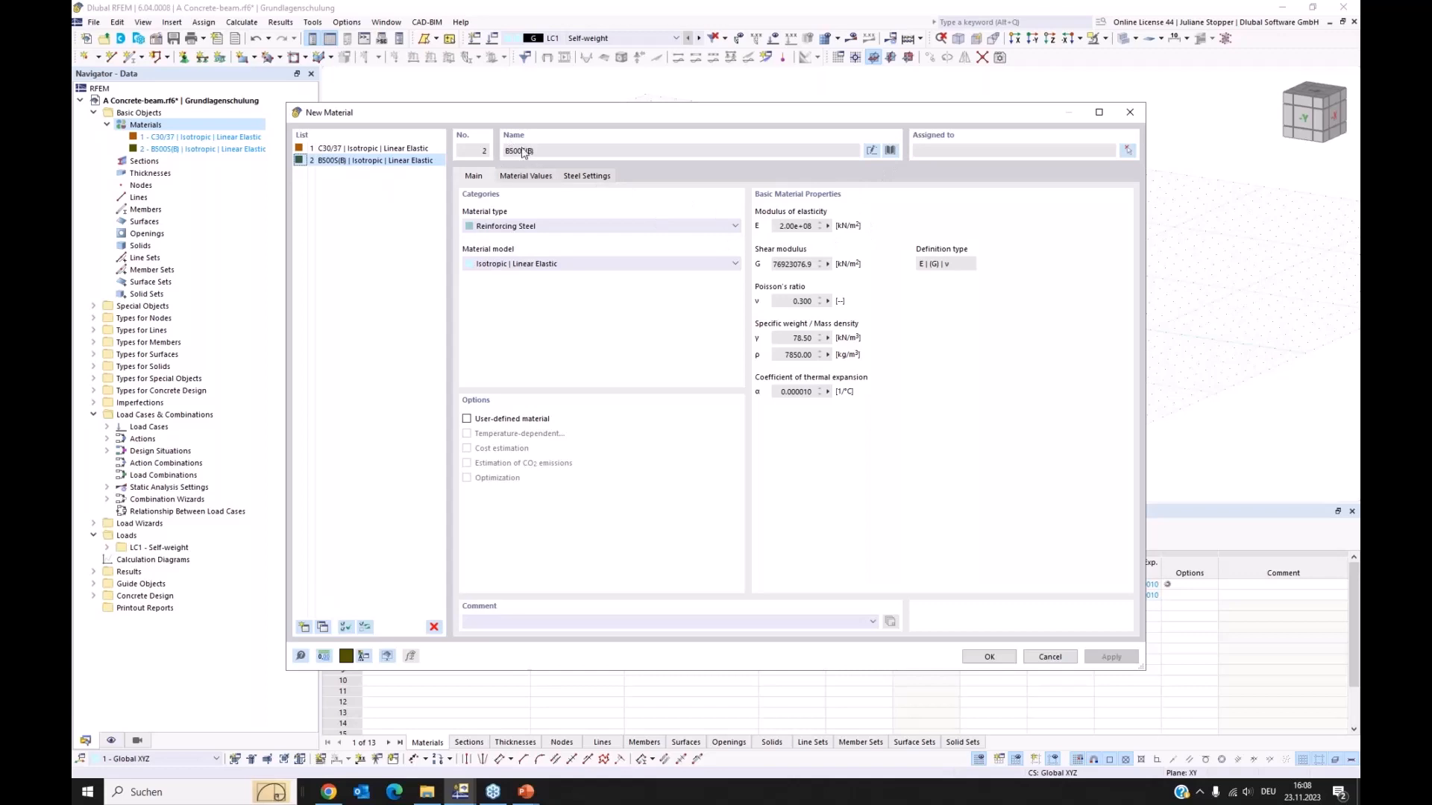
left_click(988, 657)
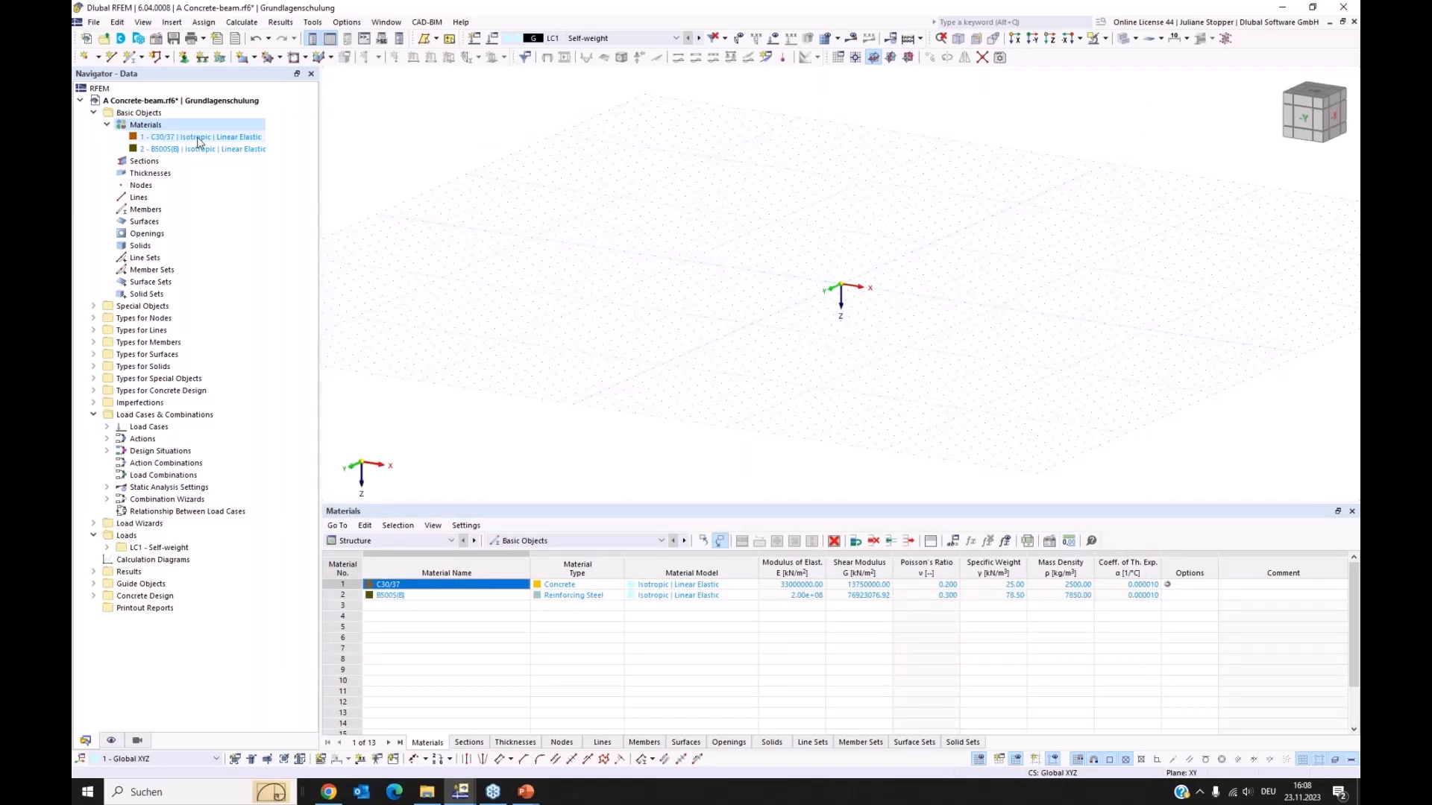
- Start a new cross-section and look through the section library without choosing a different shape
right_click(144, 164)
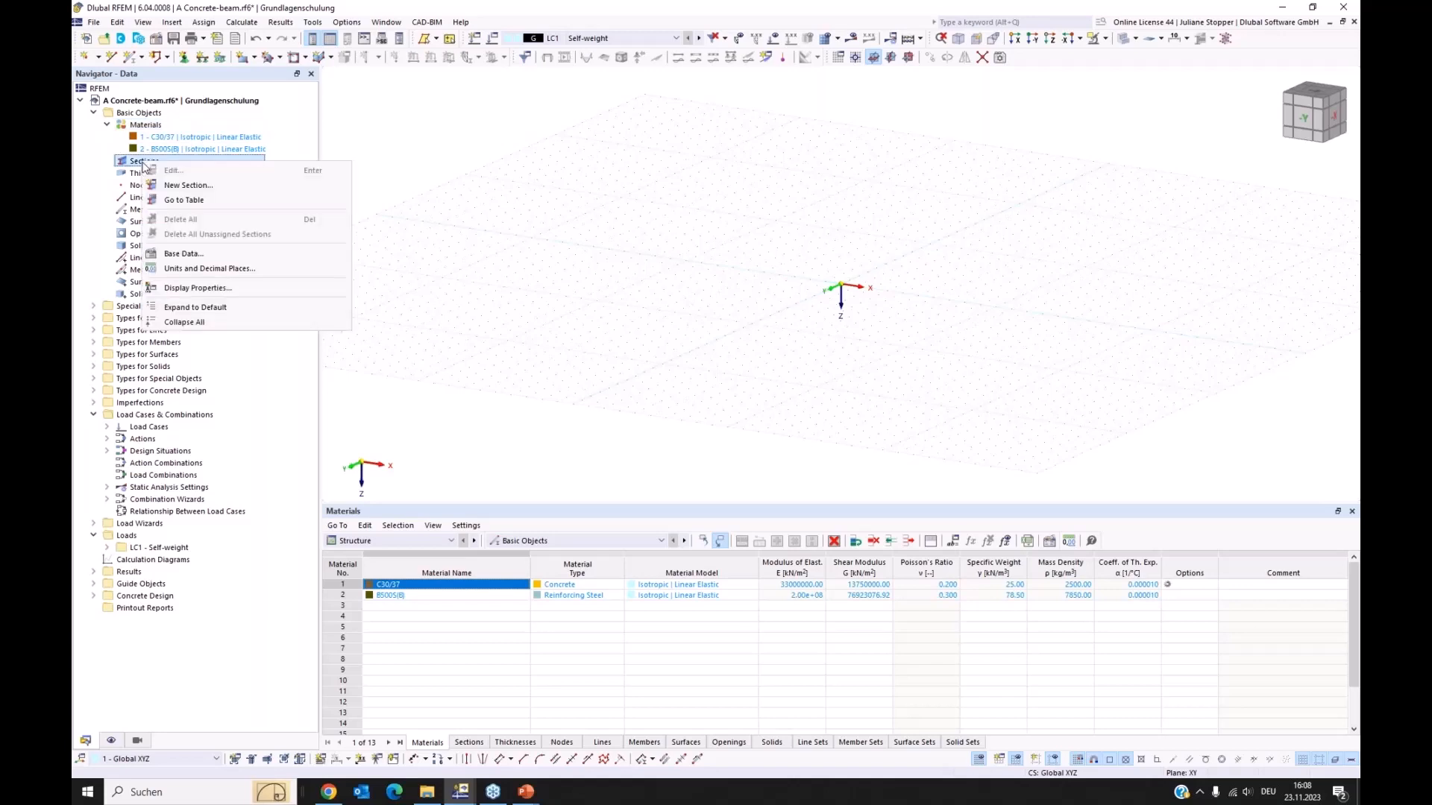
left_click(184, 186)
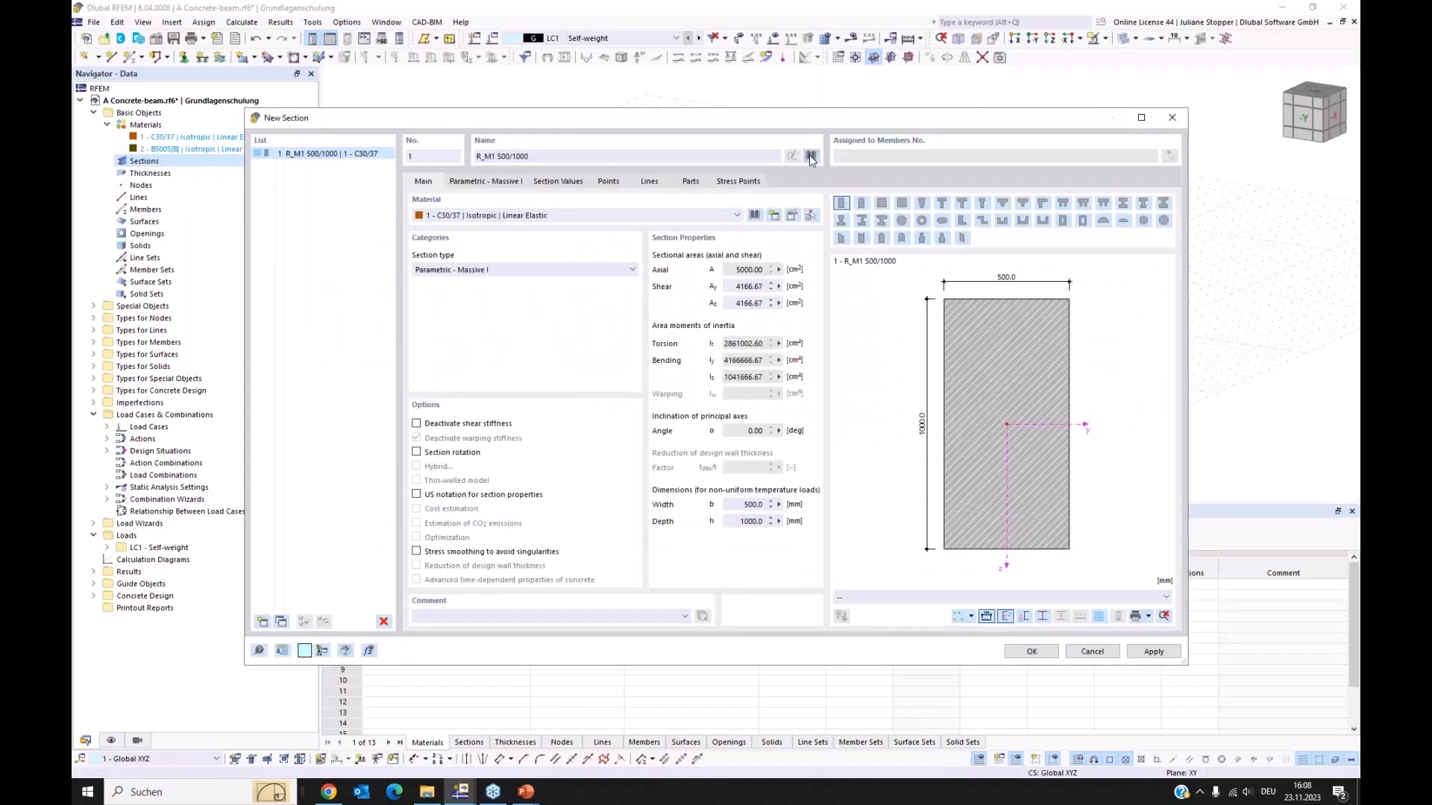
left_click(810, 156)
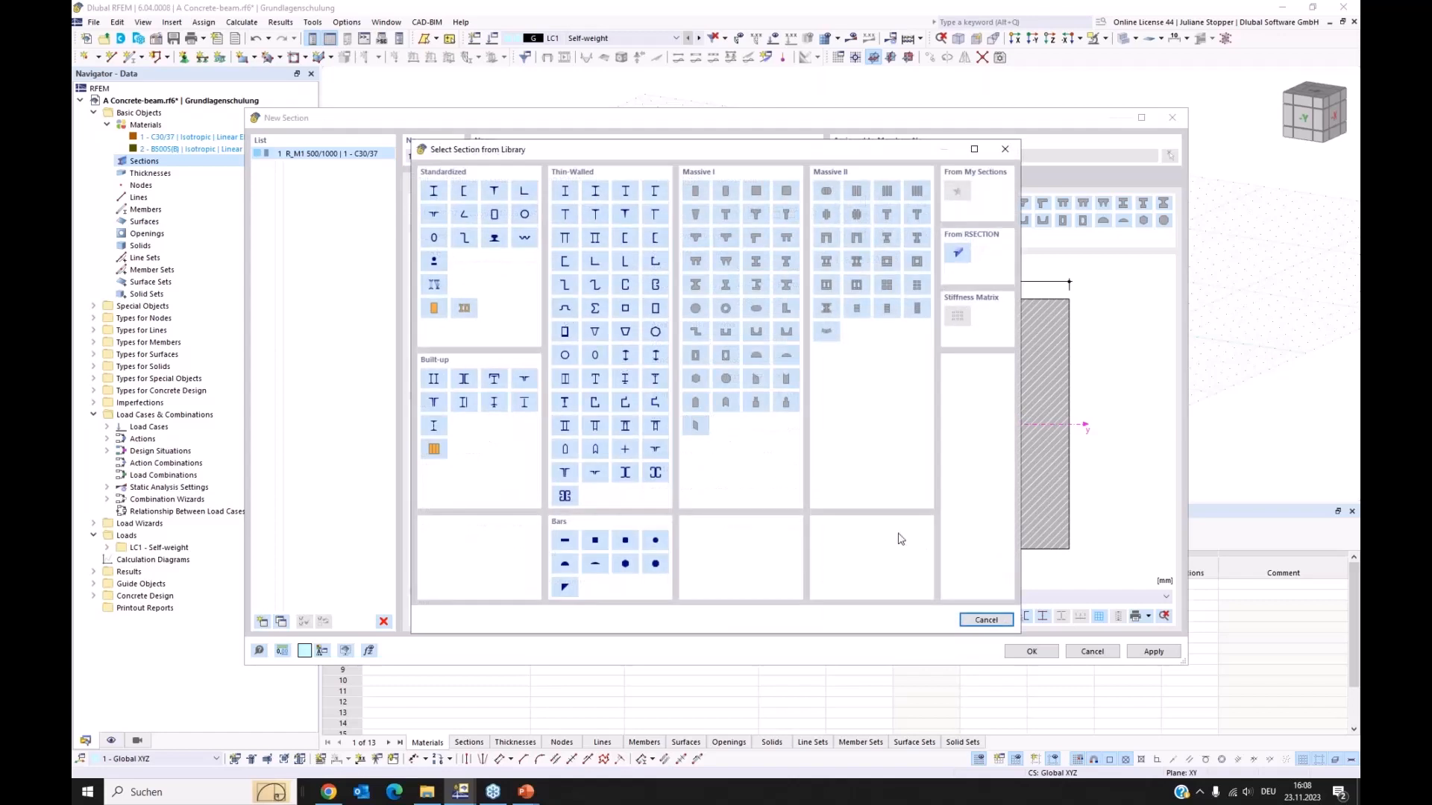
left_click(985, 620)
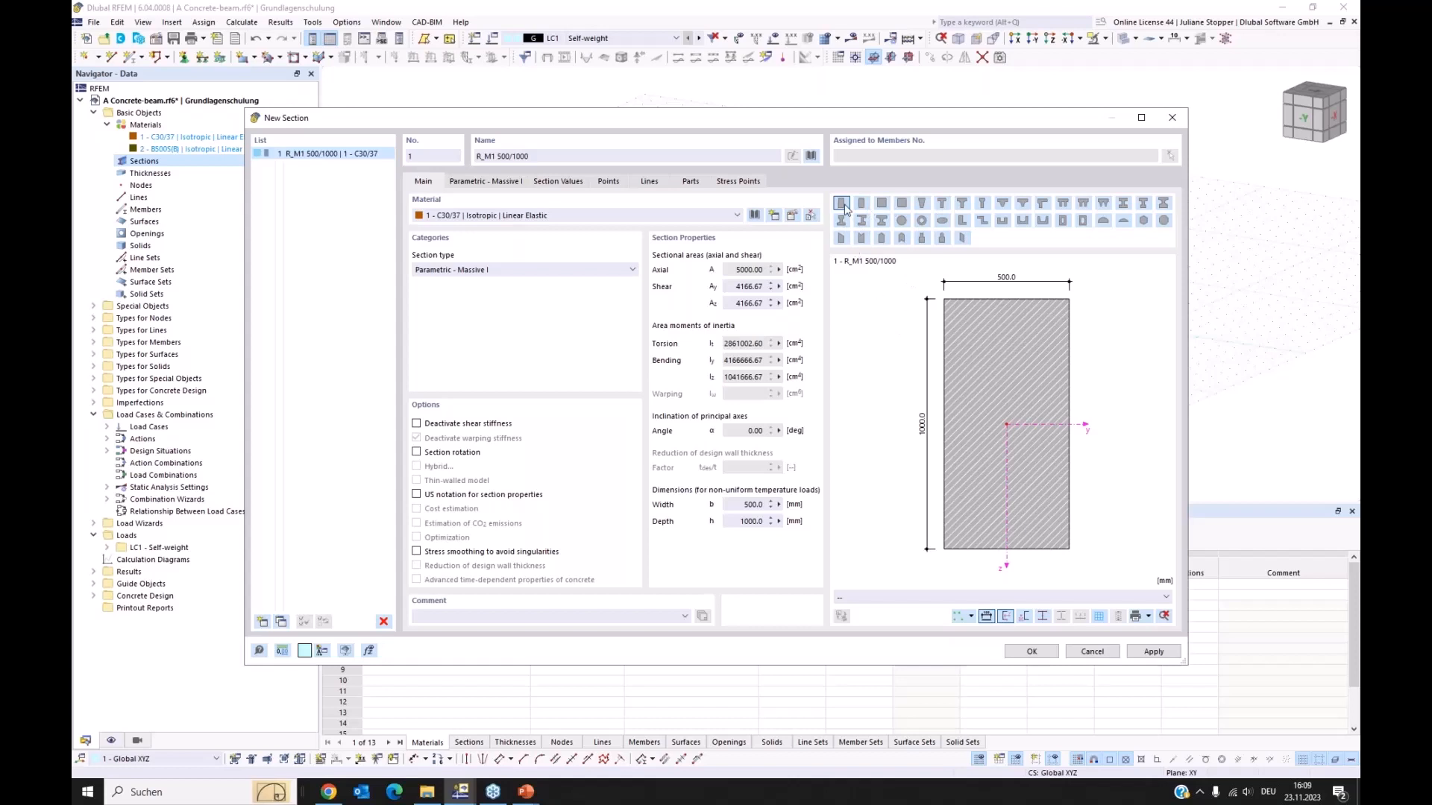
- Set the massive rectangle's width b to 300 mm and height h to 450 mm, and finish the section definition
left_click(485, 182)
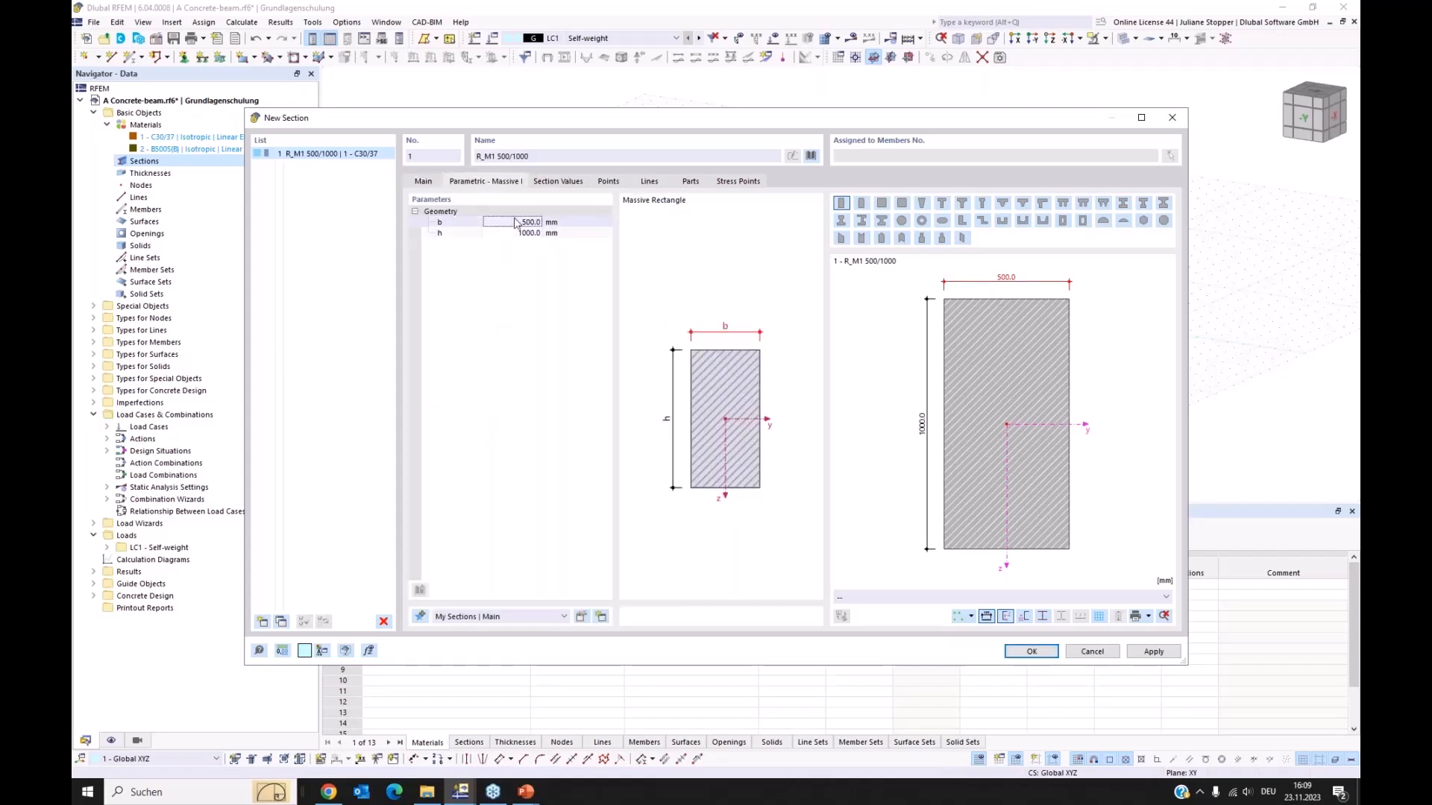
left_click(514, 223)
type("300")
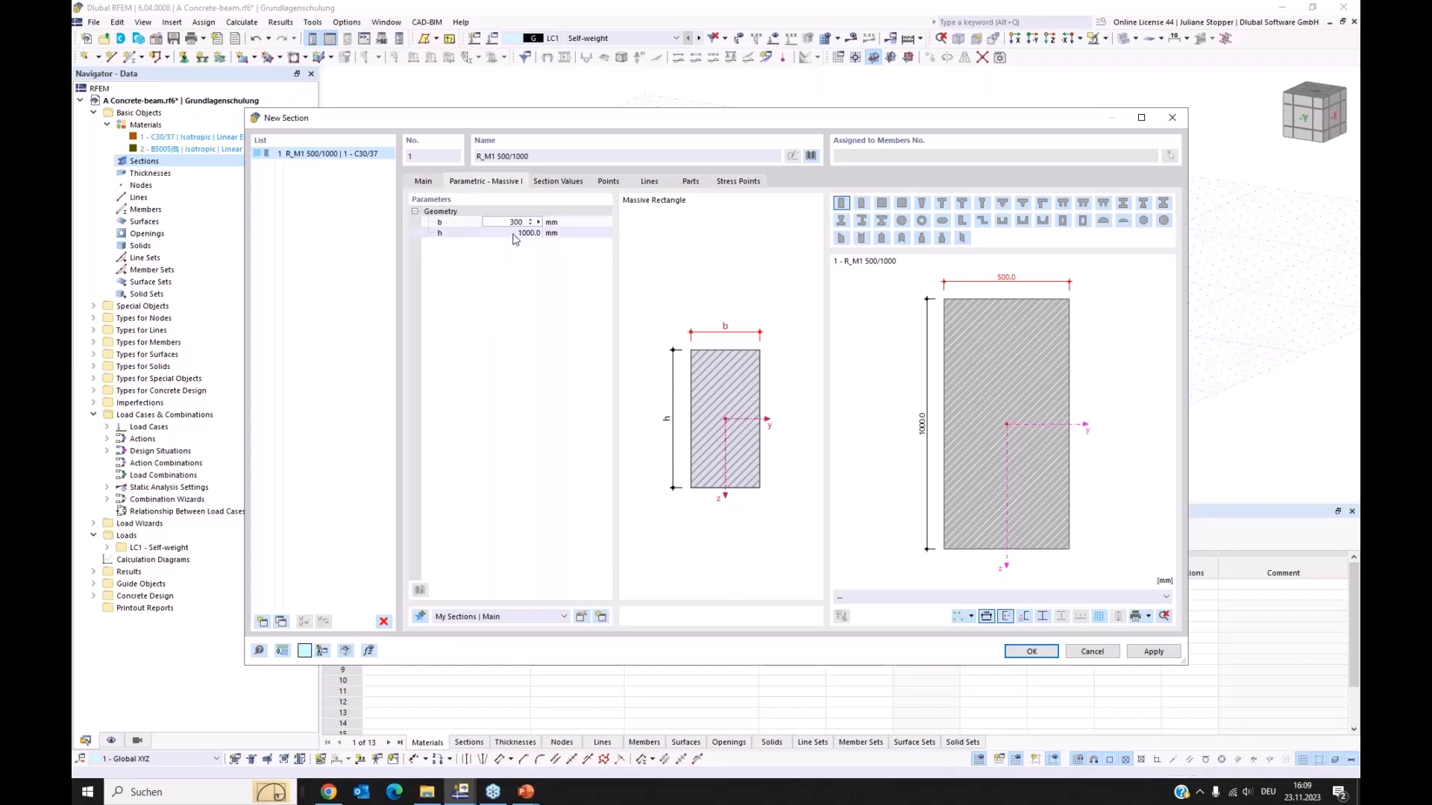
left_click(512, 234)
type("450")
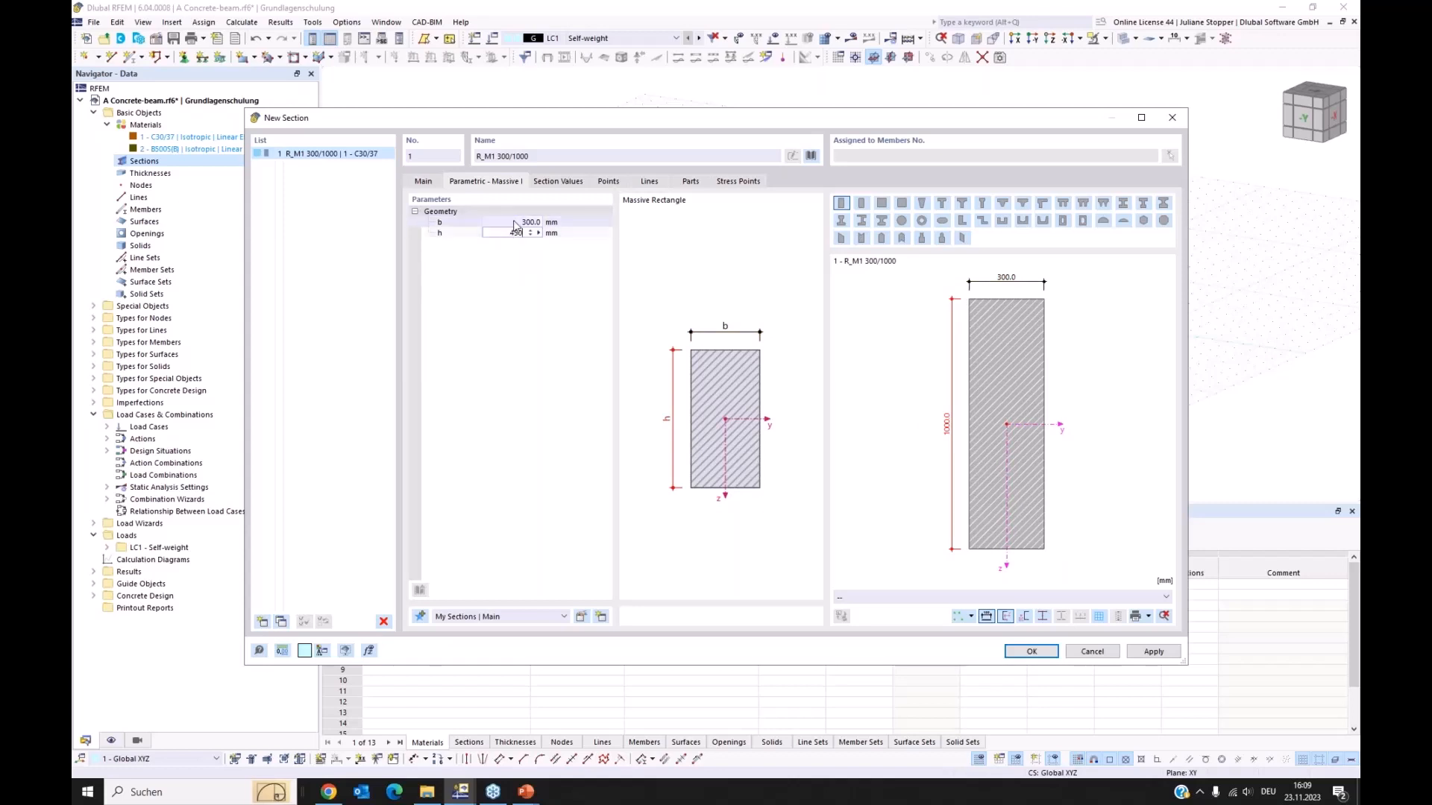
key("Return")
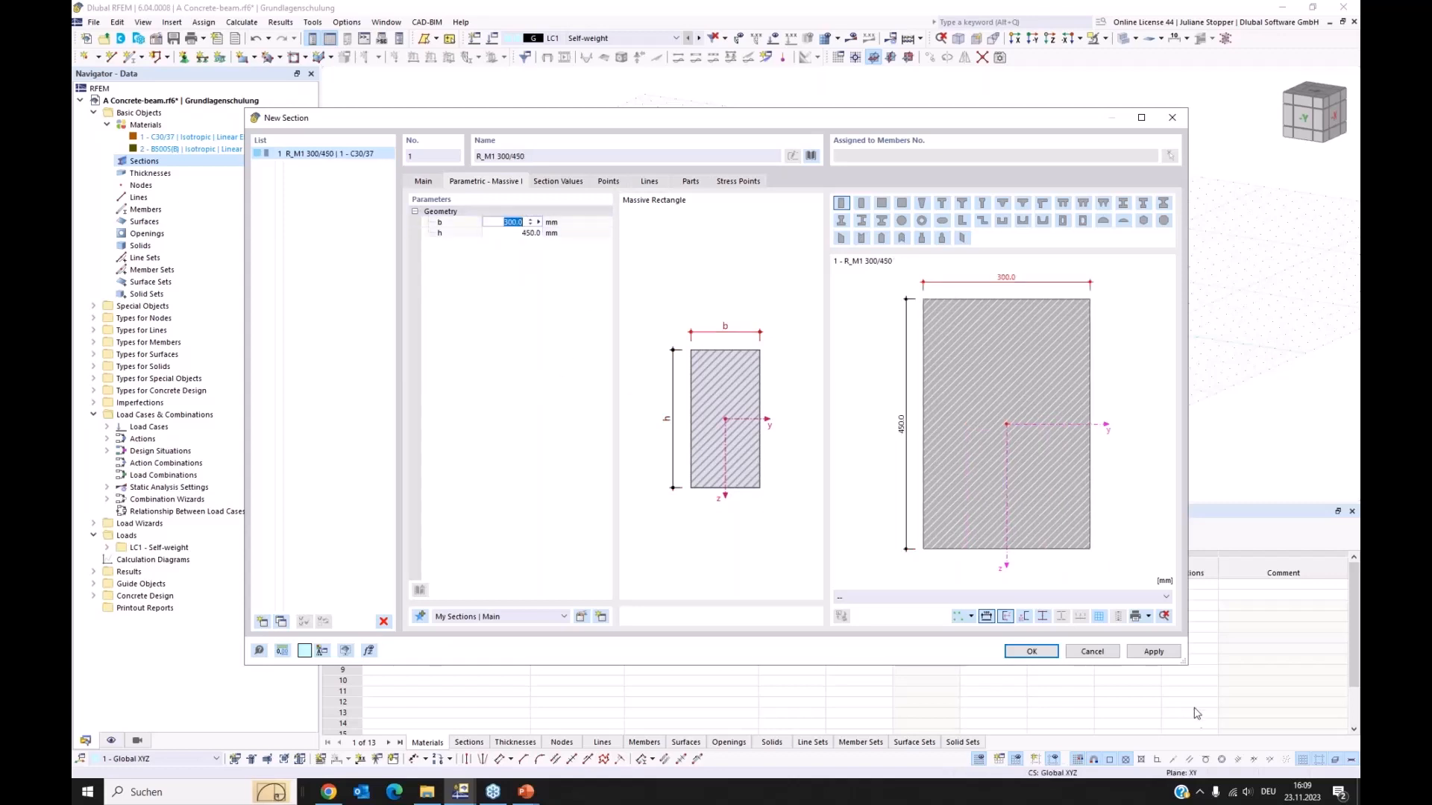
left_click(1160, 654)
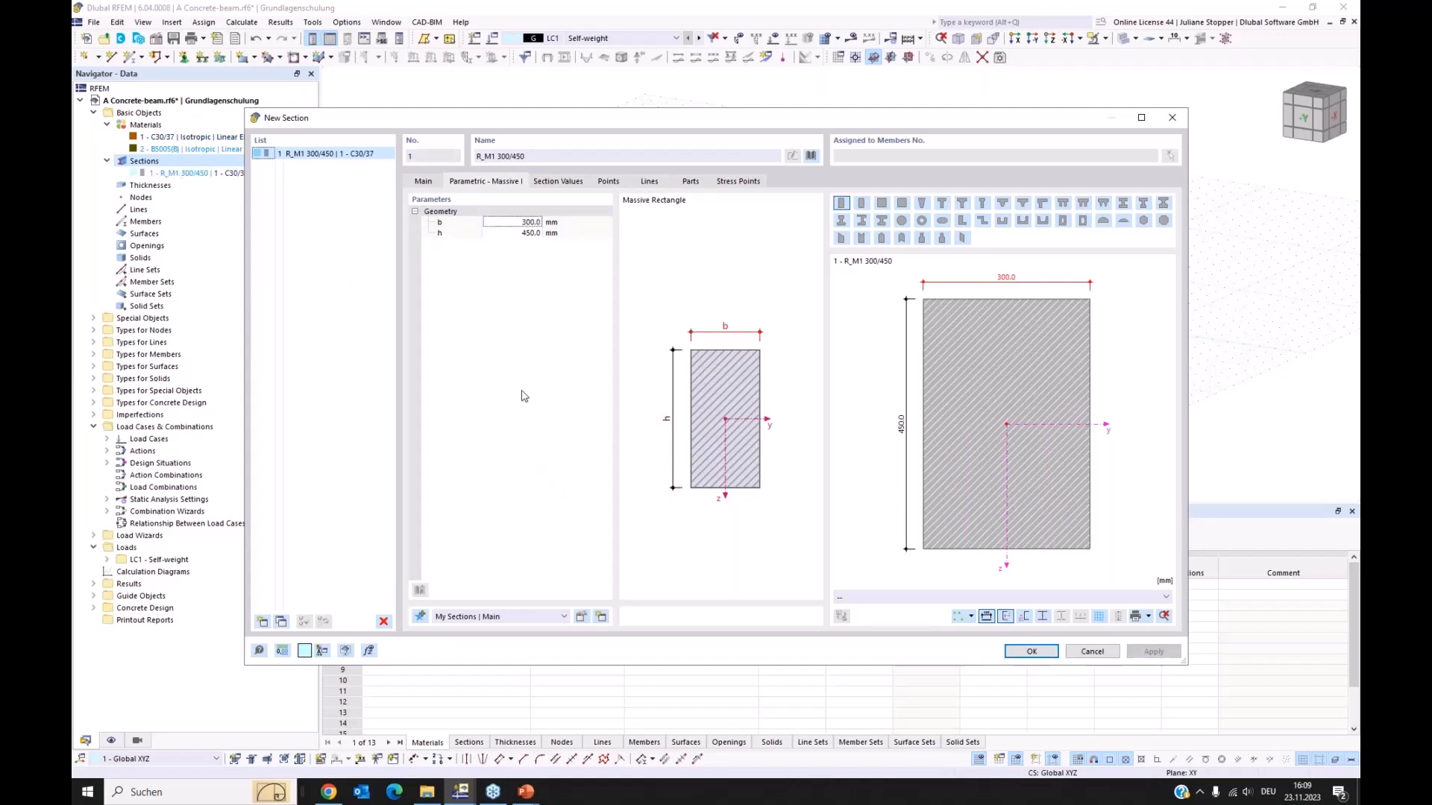
left_click(1027, 649)
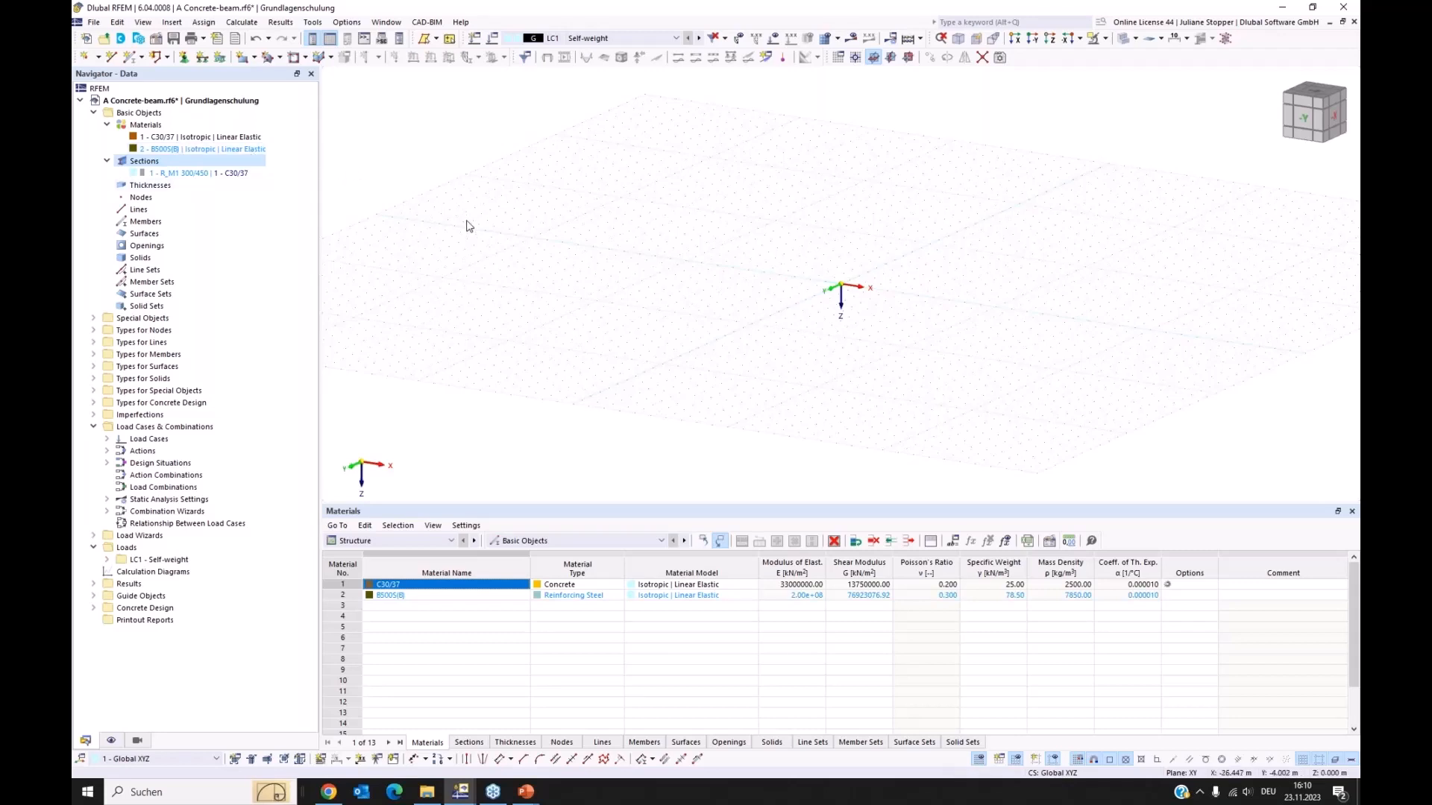
- Start a new single member, review the member types while keeping Beam, and leave its design properties enabled
middle_click_drag(680, 232, 580, 214)
middle_click_drag(517, 313, 568, 319, "ctrl")
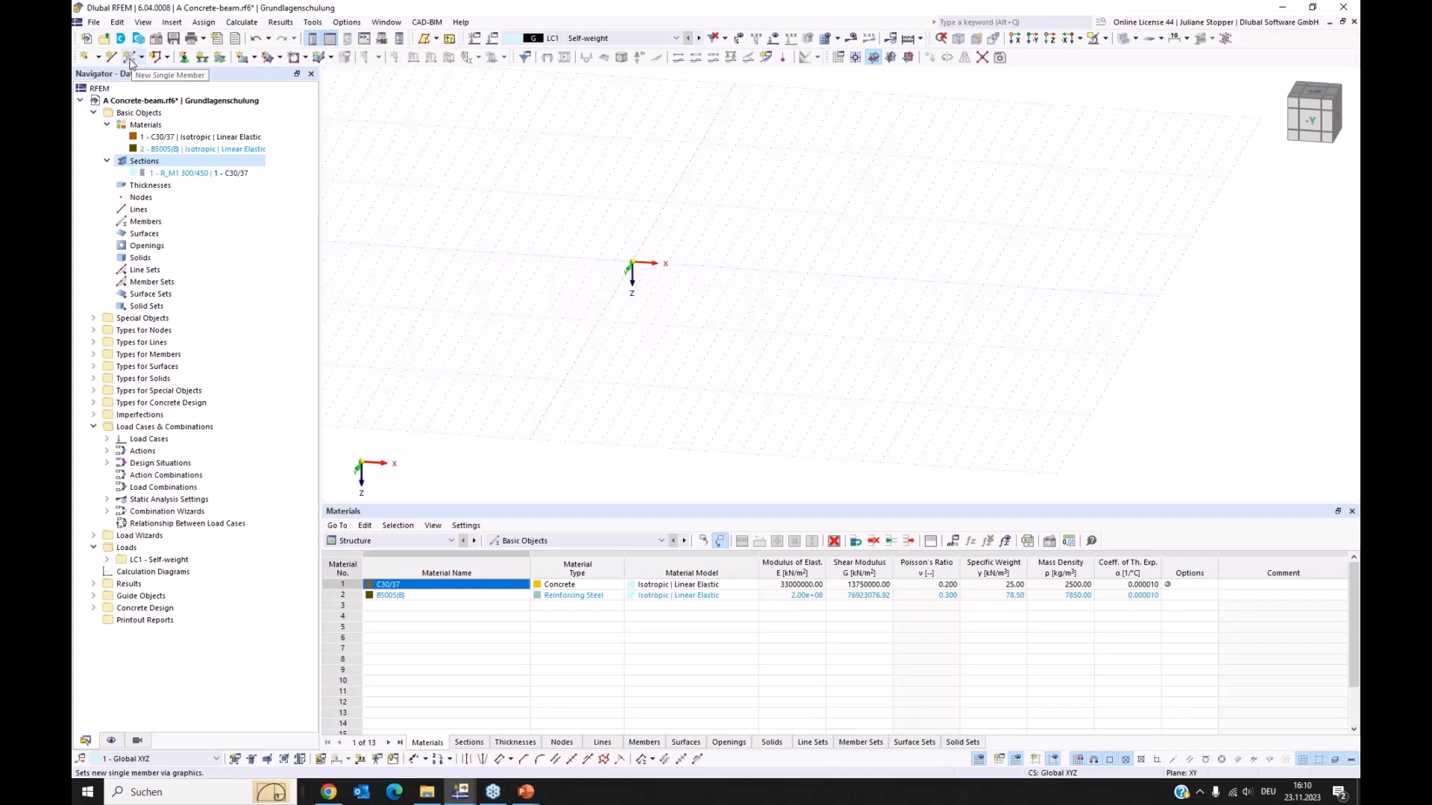
left_click(129, 59)
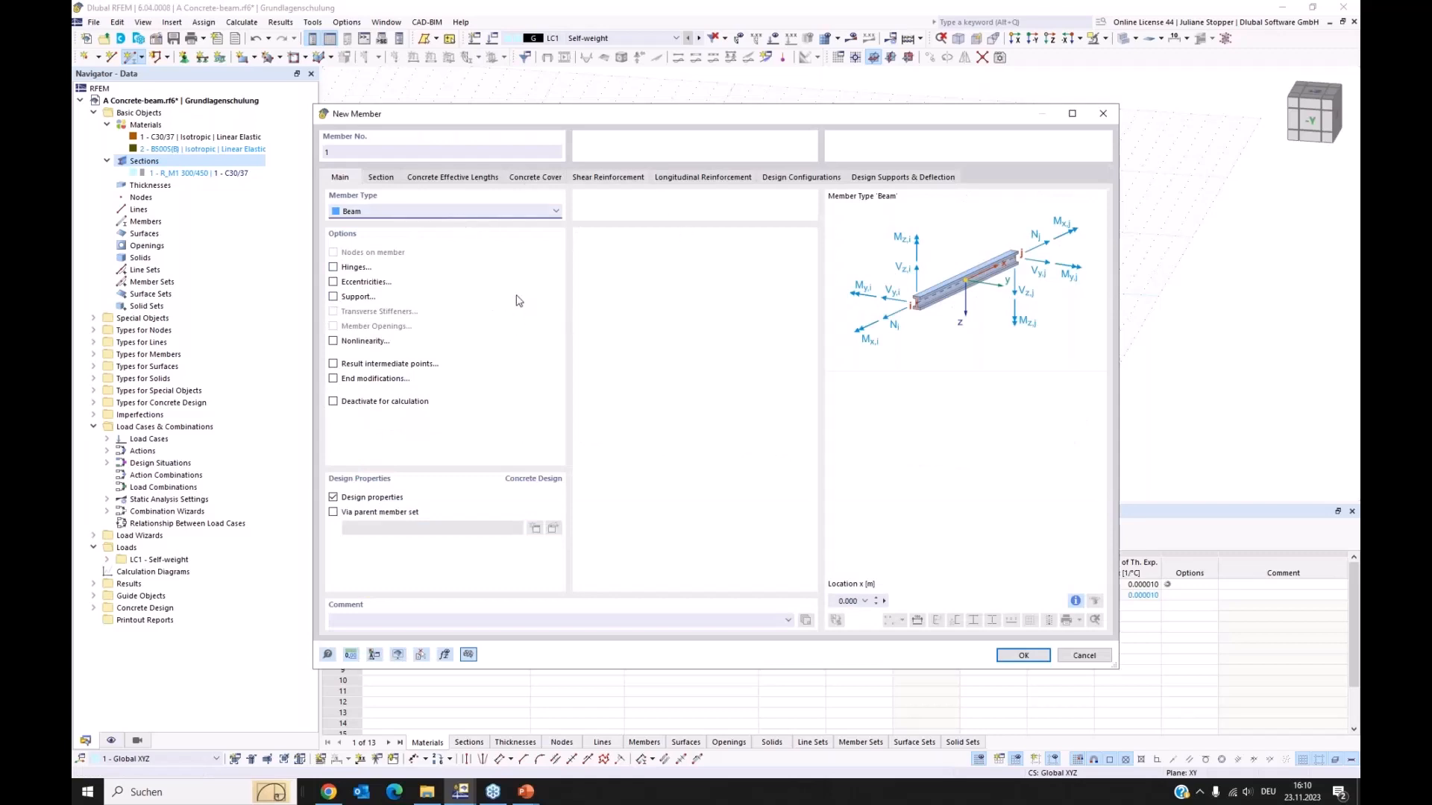
left_click(391, 217)
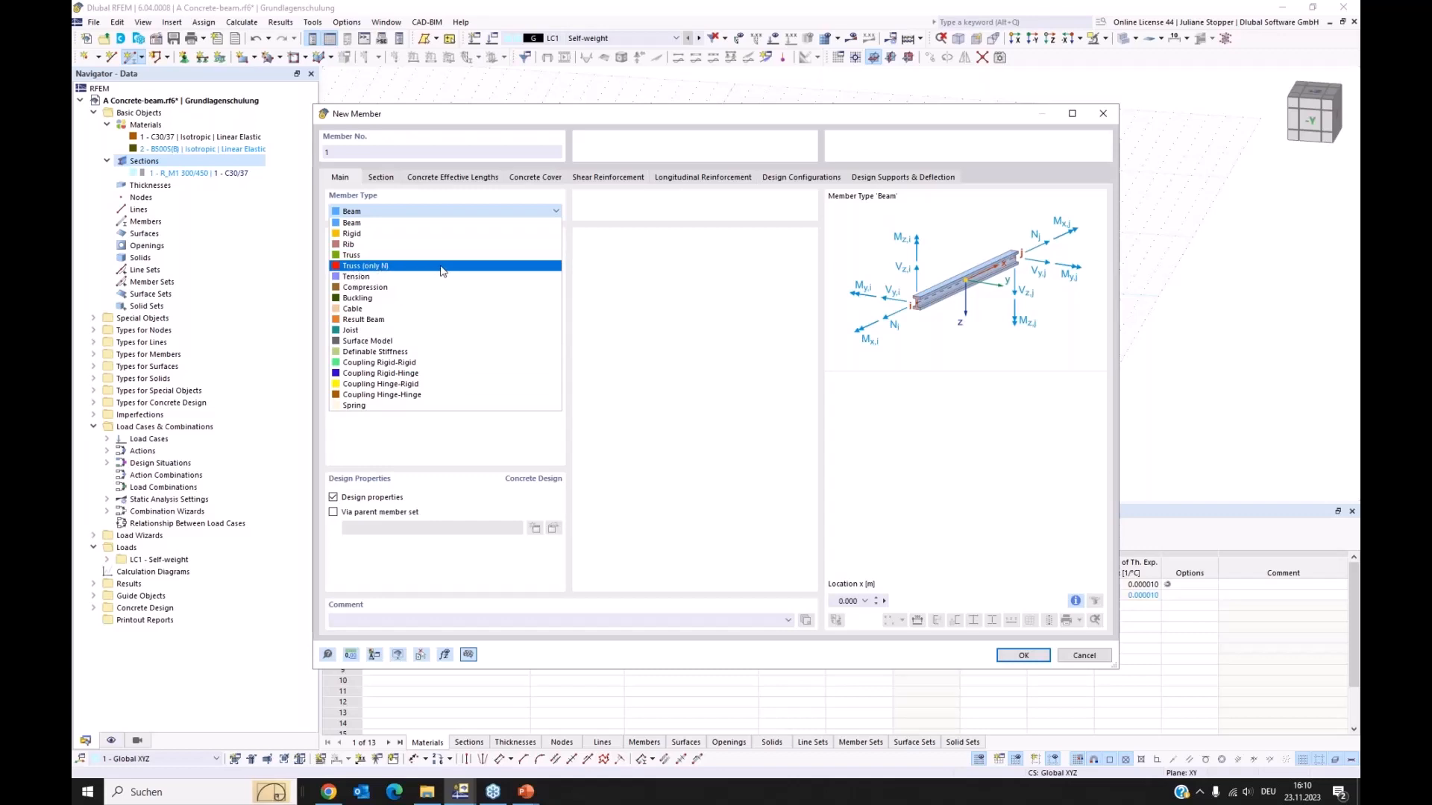
left_click(643, 270)
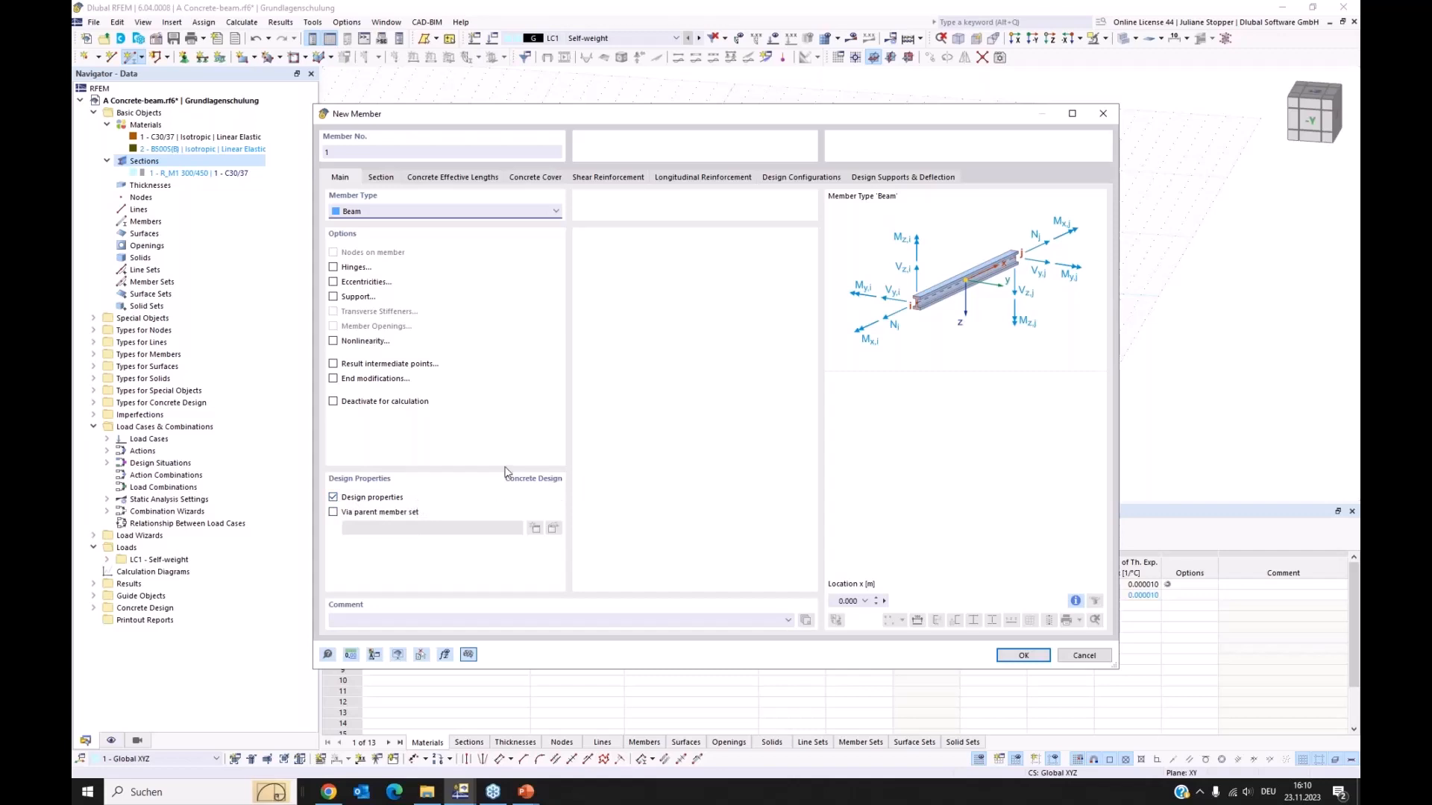
left_click(333, 497)
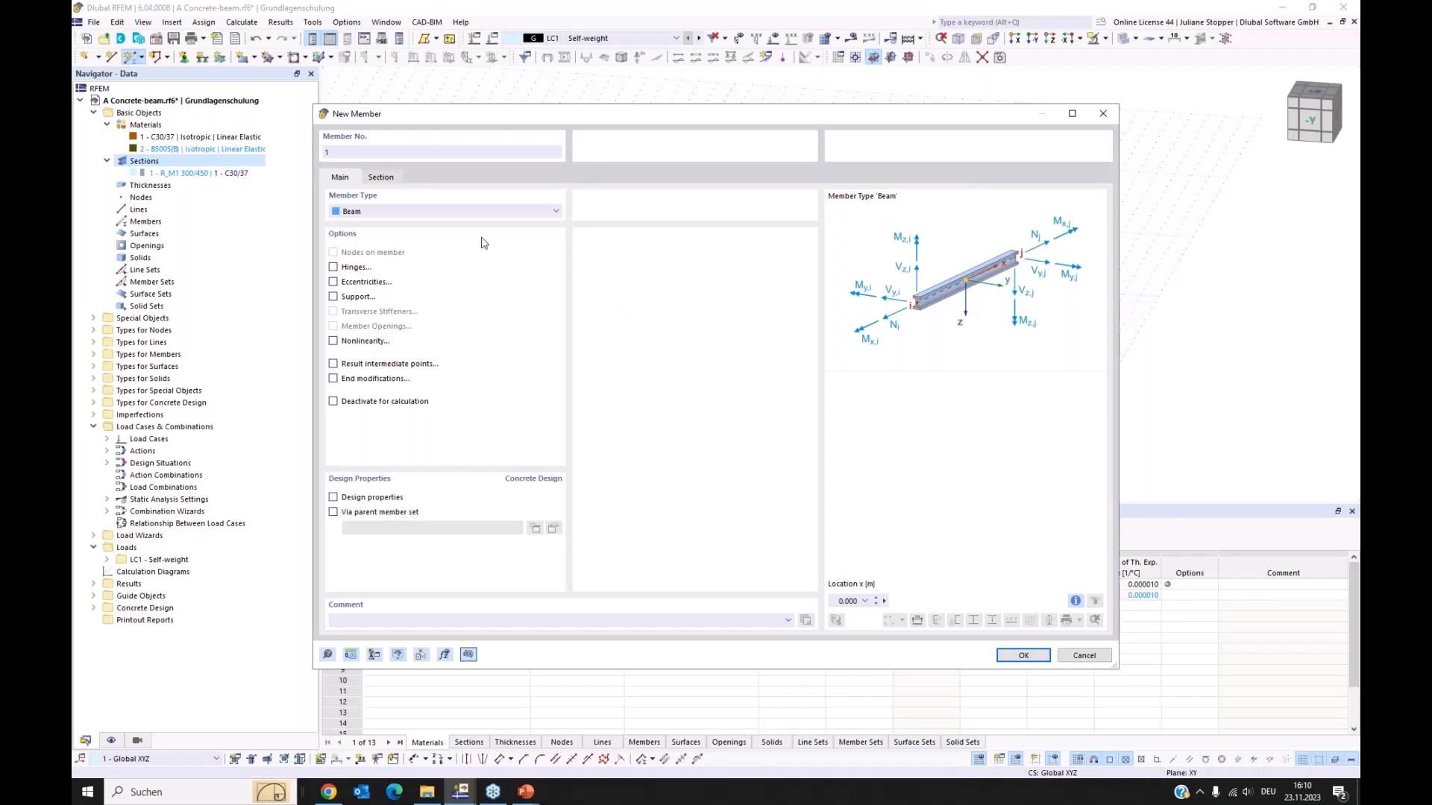
left_click(334, 497)
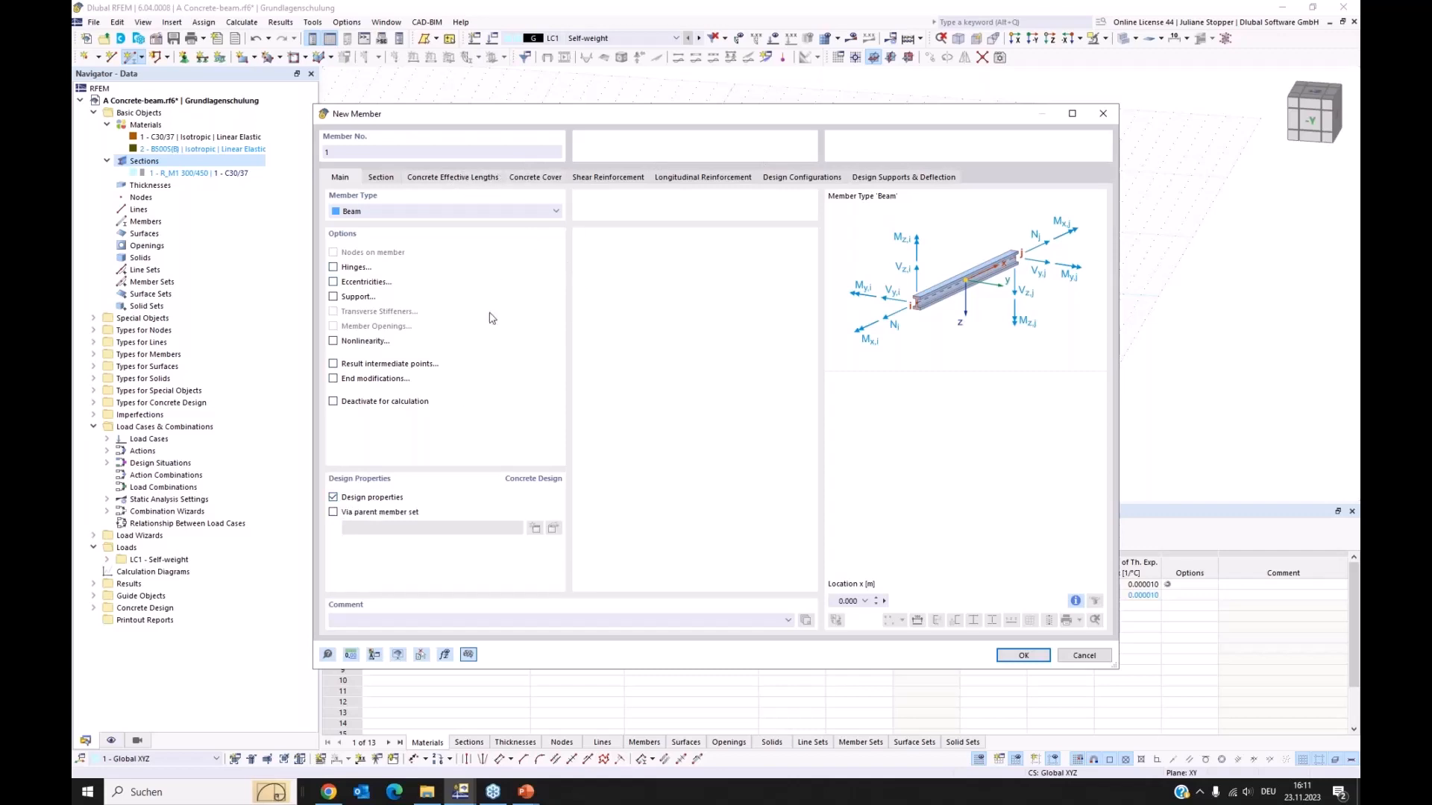
- Assign the rectangular section R_M1 300/450 in C30/37 at the member start
left_click(380, 179)
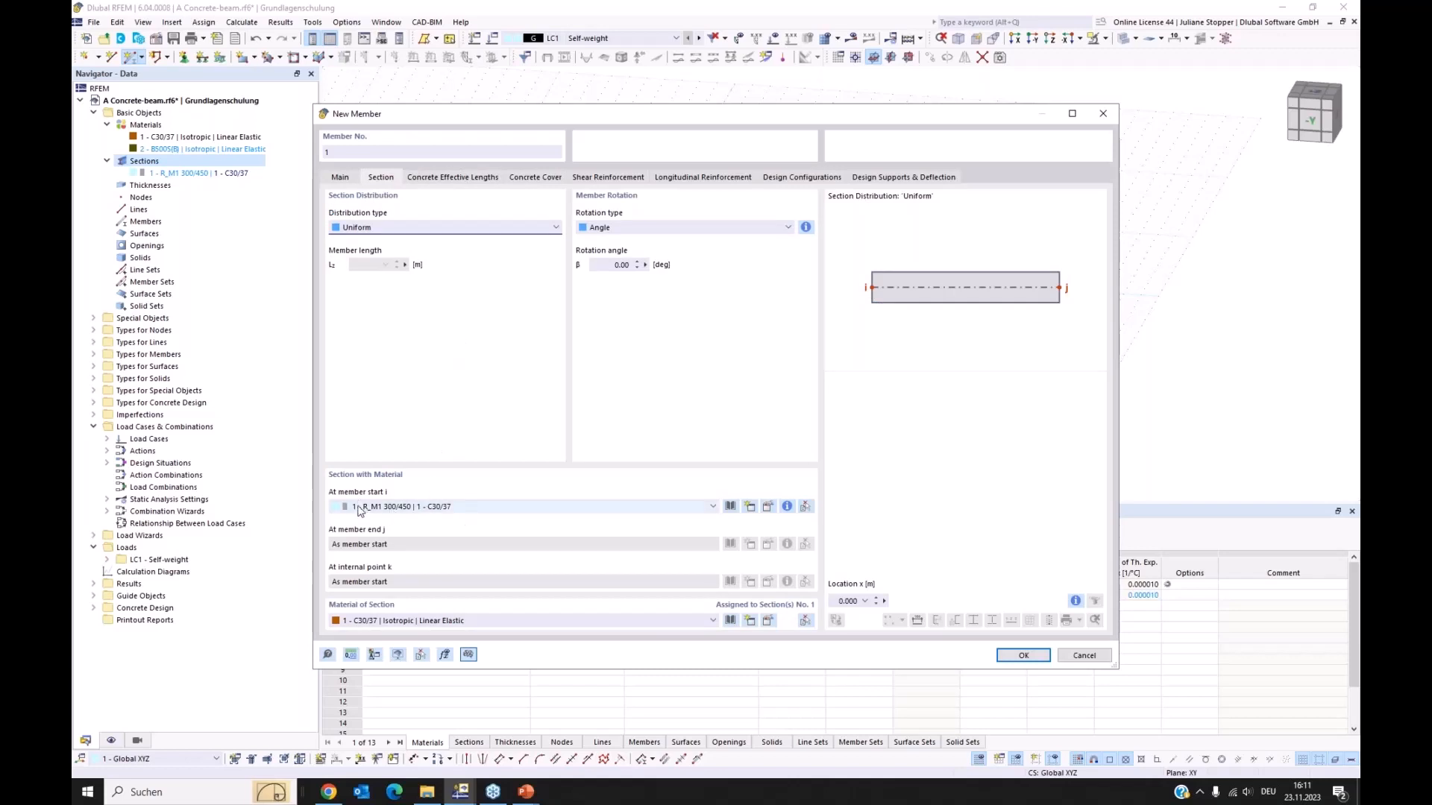
left_click(469, 512)
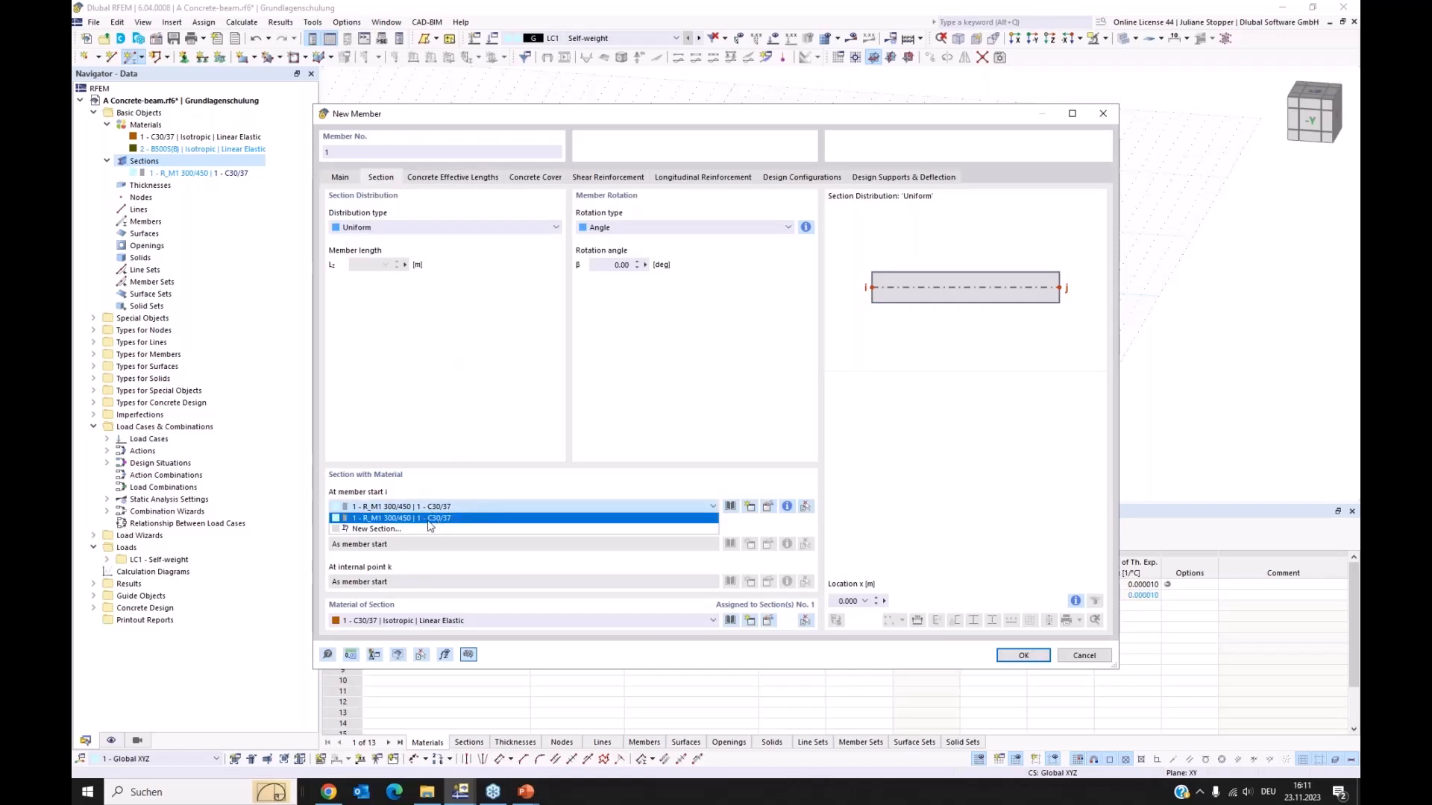
left_click(442, 523)
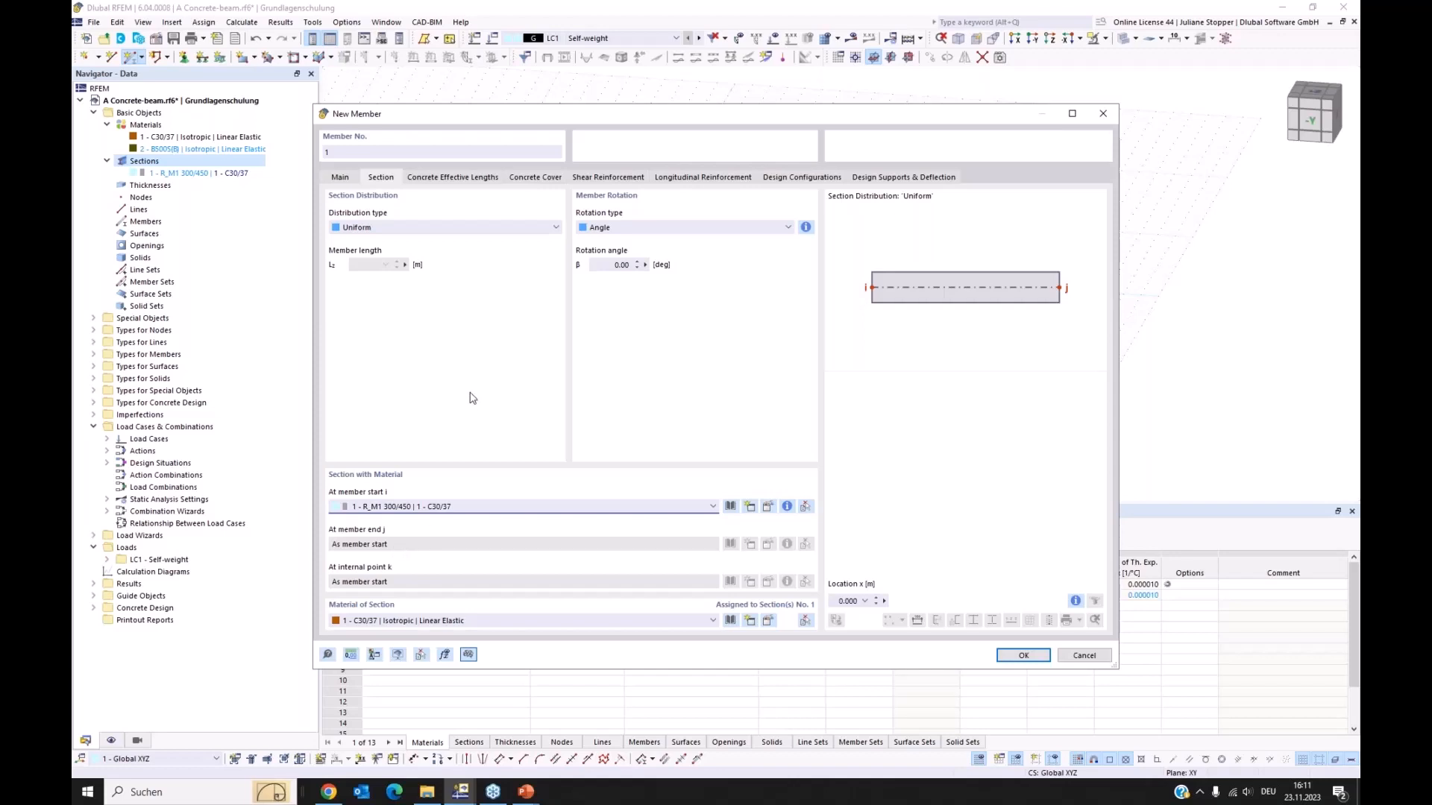
- Try the Linear section distribution for the member and return to Uniform
left_click(440, 228)
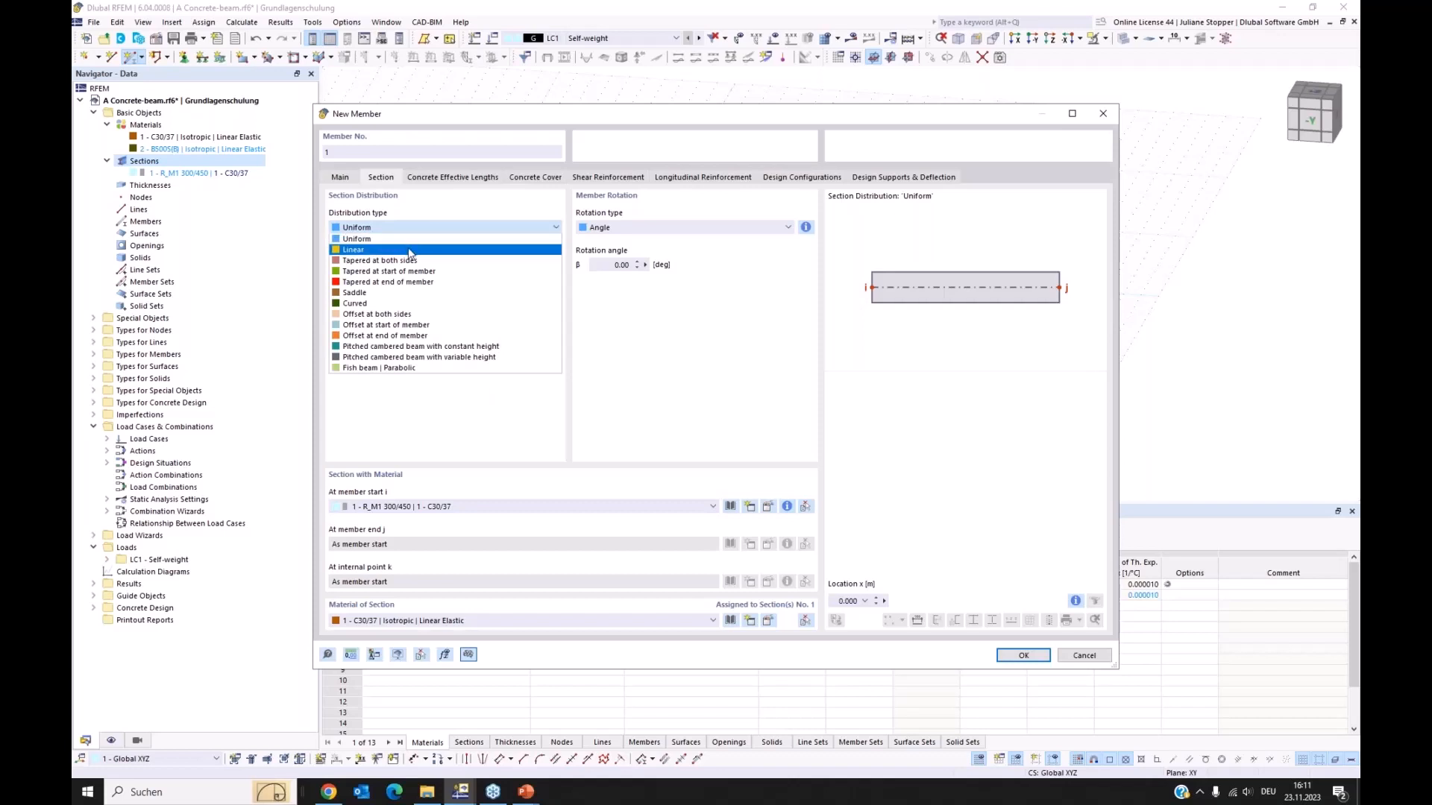
left_click(415, 250)
left_click(423, 228)
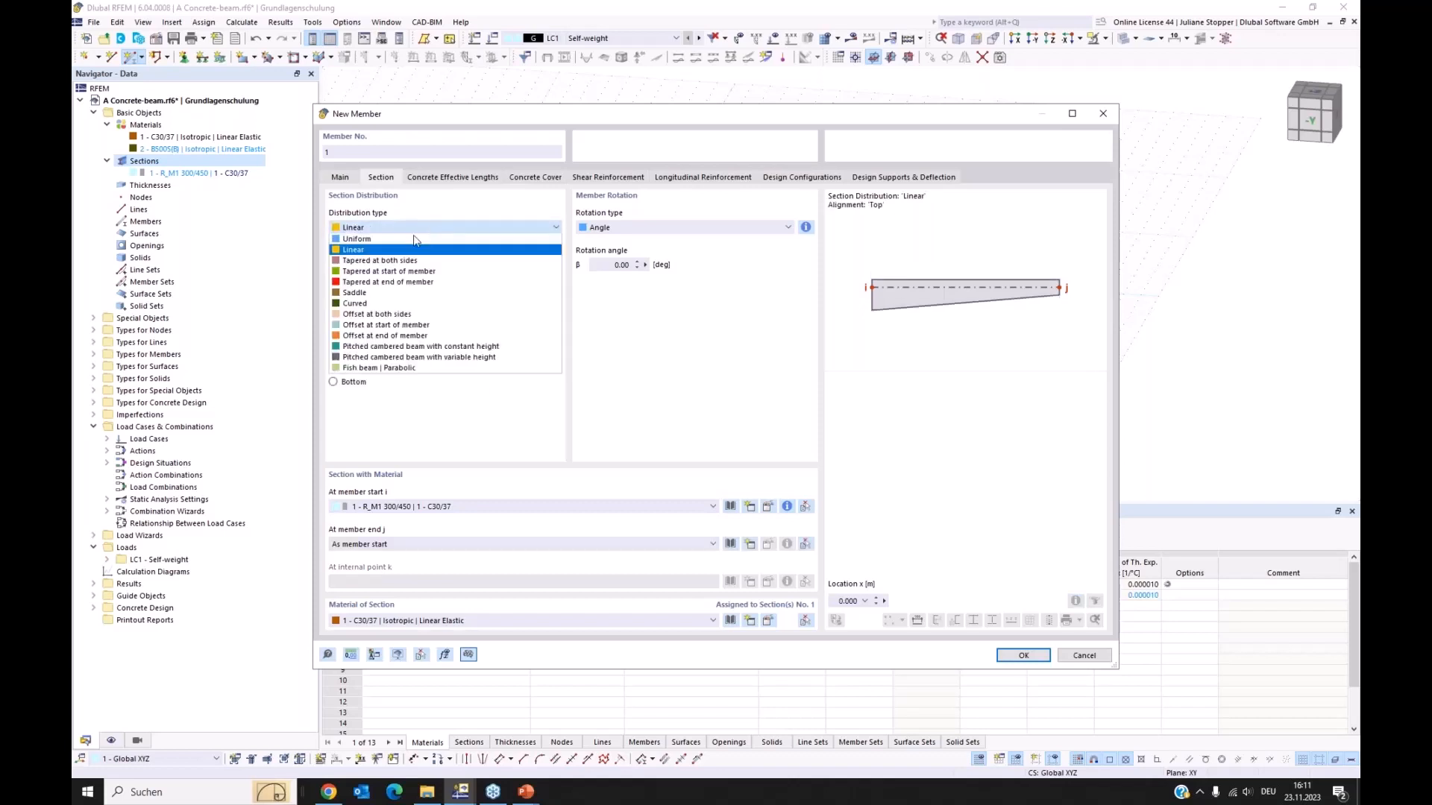
left_click(404, 240)
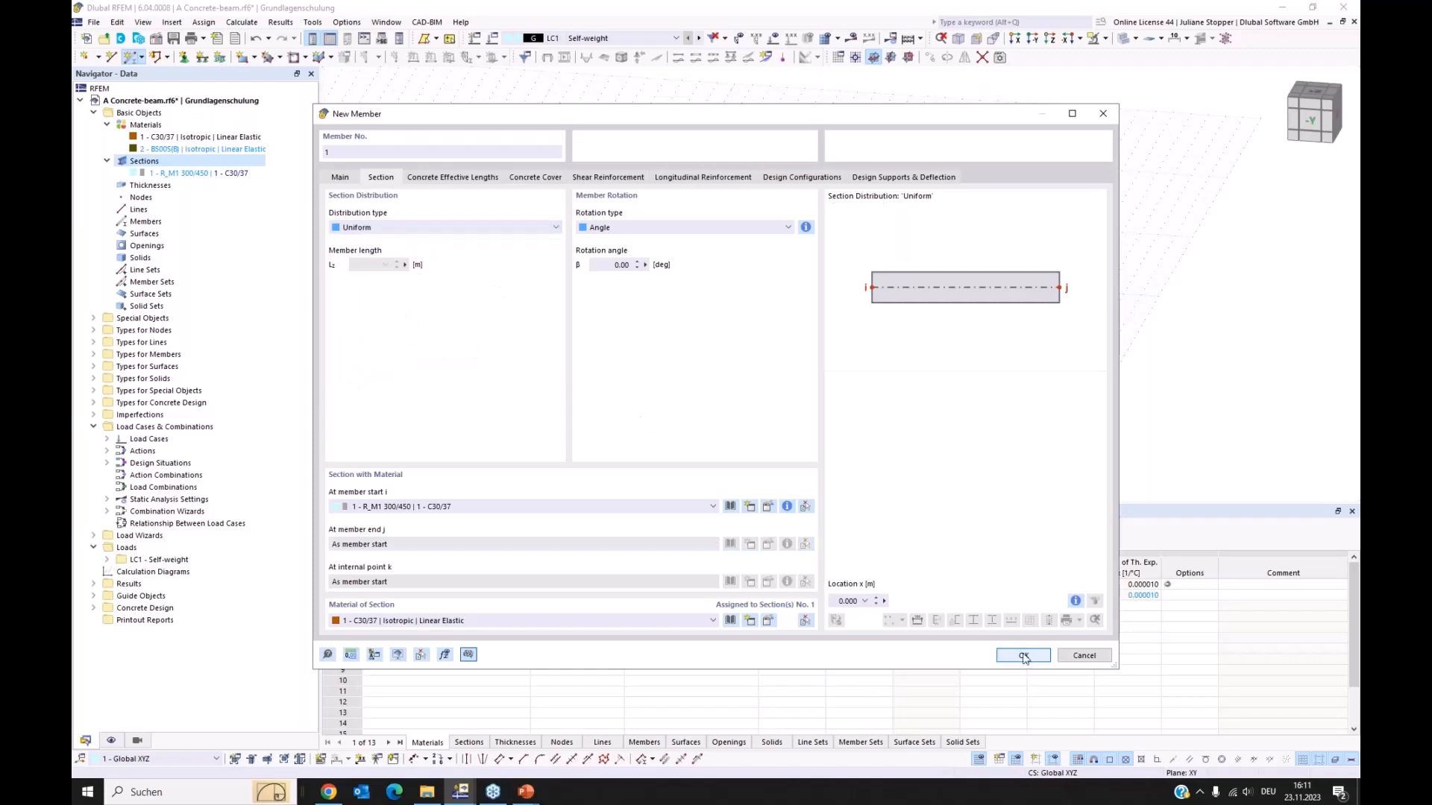
- Accept the member settings and place one 8 m beam along the X axis, starting at the origin
left_click(1023, 656)
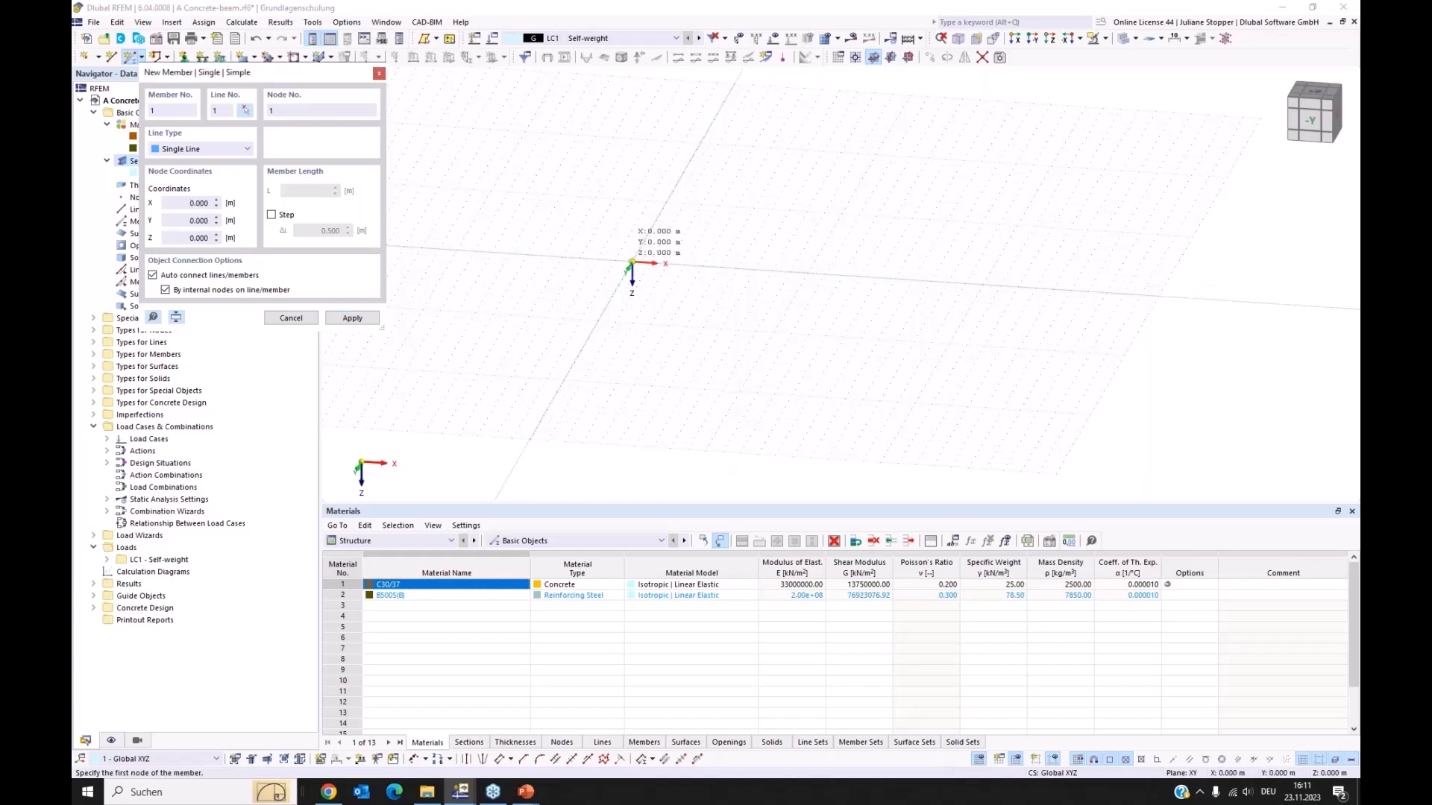
left_click(631, 263)
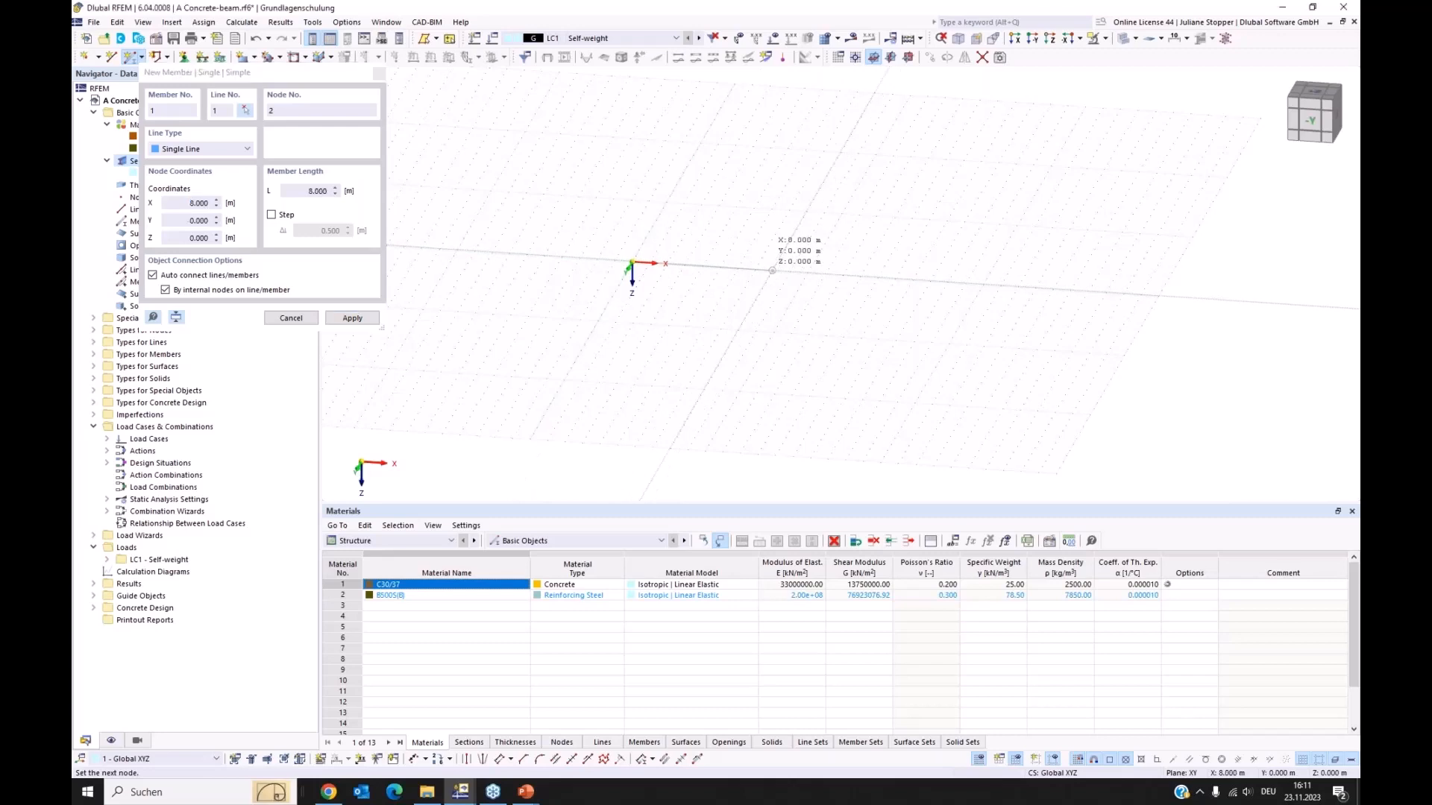
left_click(771, 270)
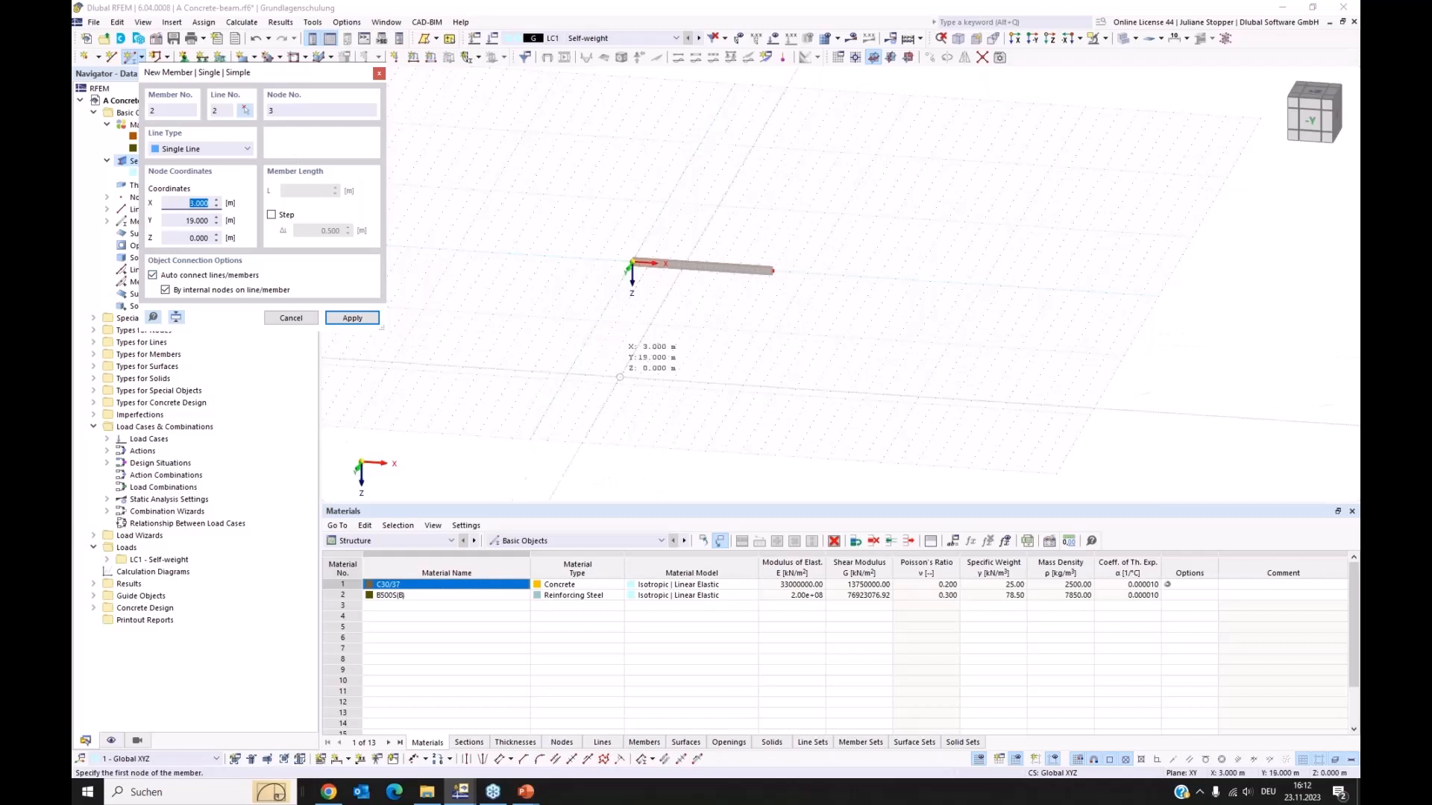
key("Escape")
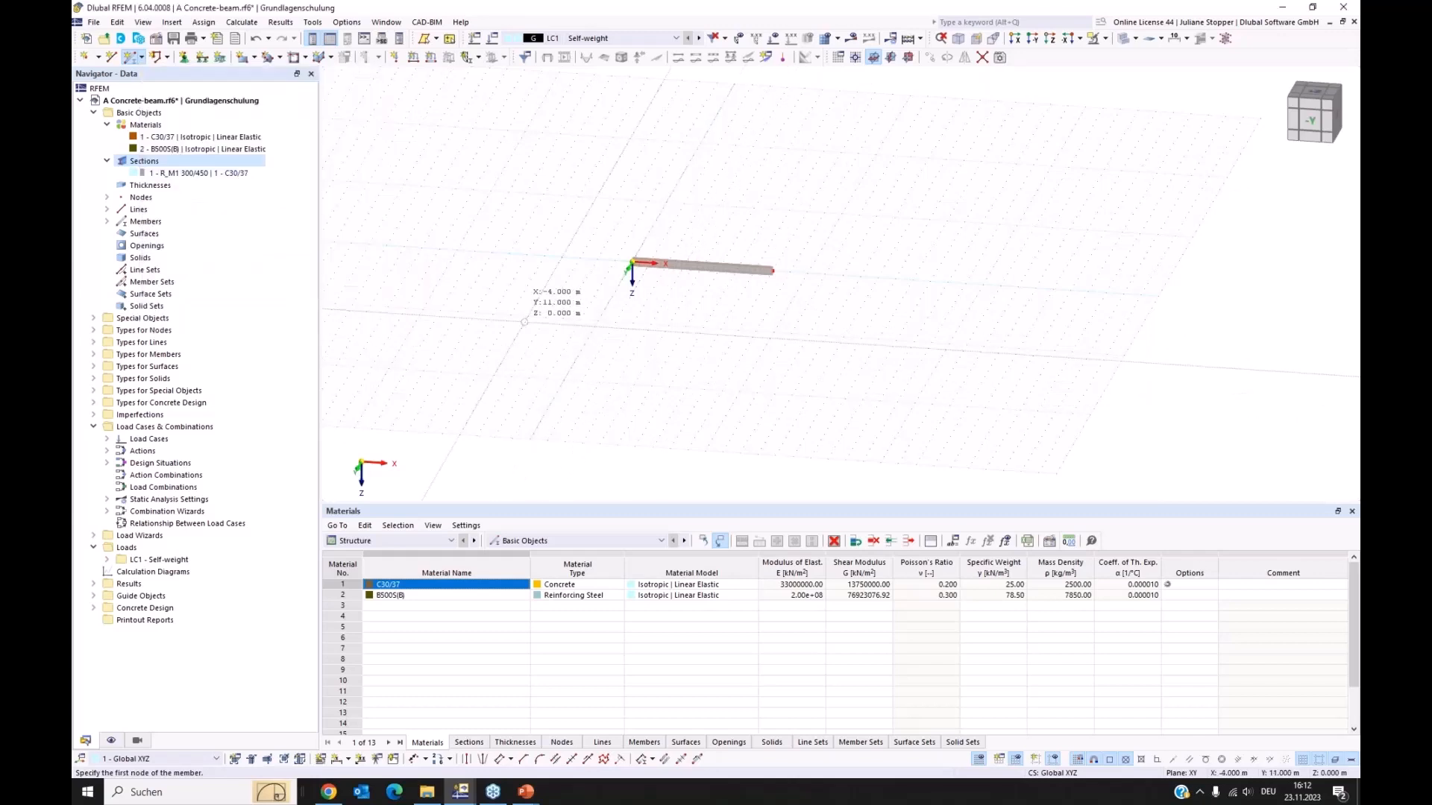
key("Escape")
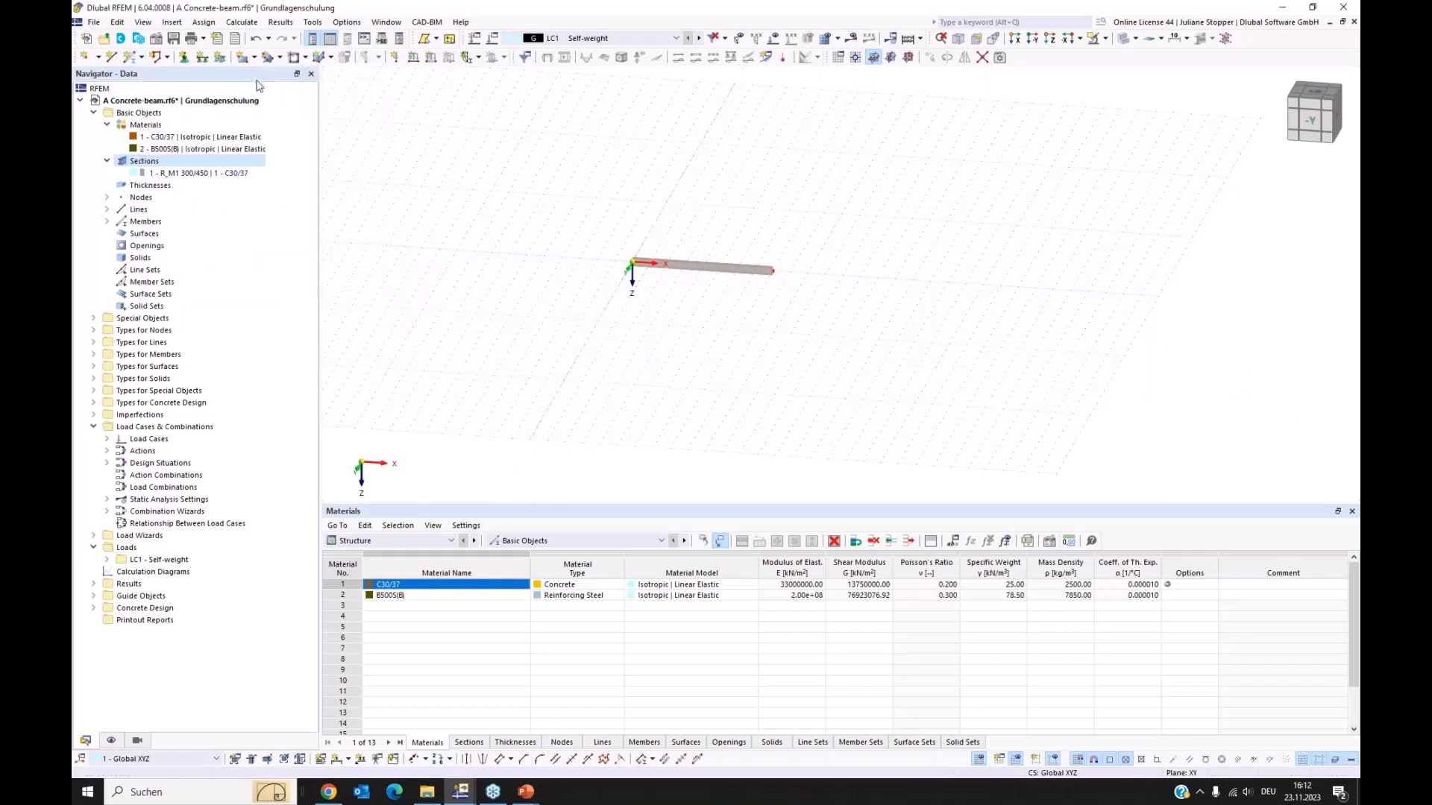
- Display the enlarged beam in wireframe mode
middle_click_drag(656, 300, 617, 378)
scroll(671, 343, "up", 6)
scroll(595, 338, "up", 1)
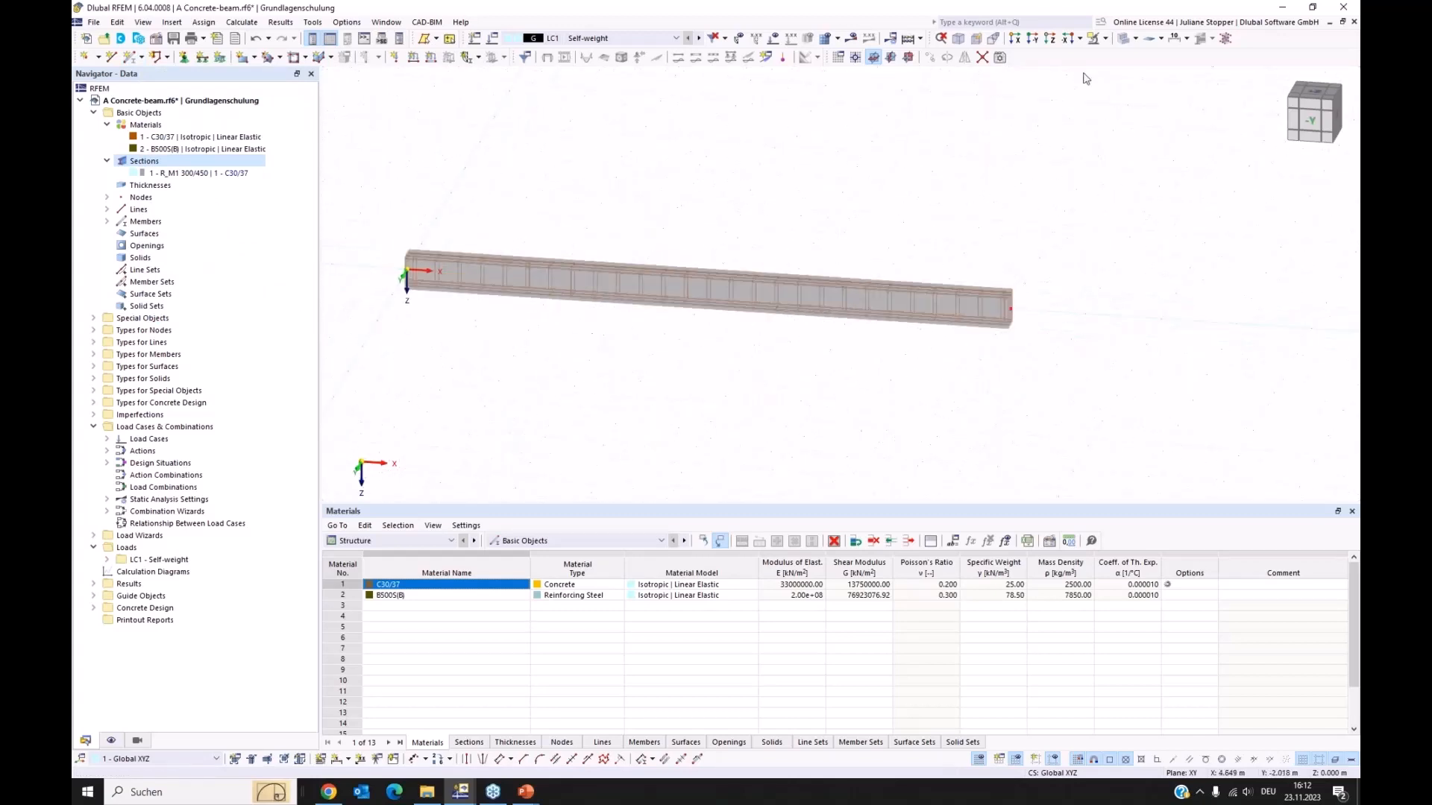
left_click(1123, 39)
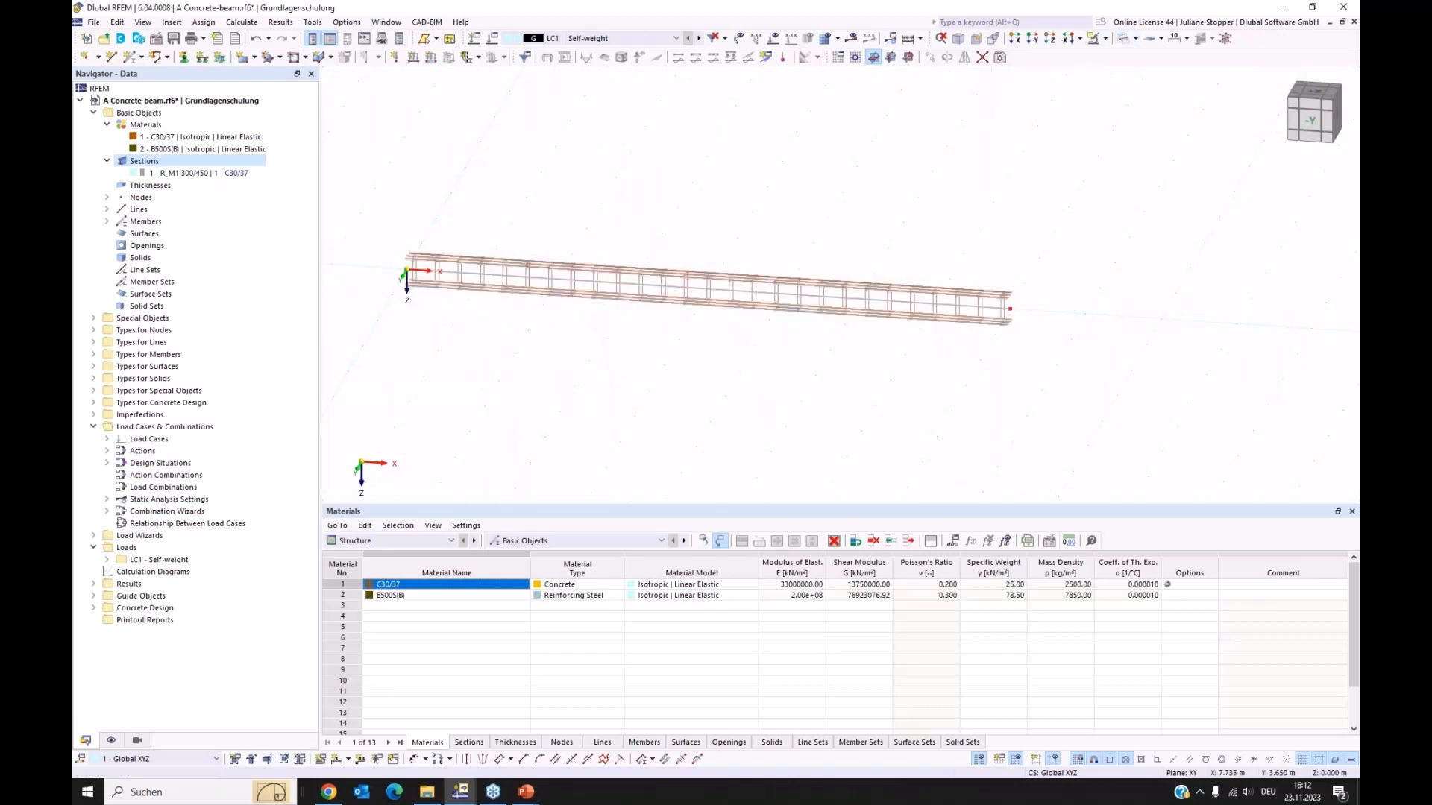
mouse_move(931, 397)
middle_mouse_down("ctrl")
mouse_move(904, 409)
mouse_move(925, 395)
middle_mouse_up("ctrl")
- Show the beam as a solid model and switch back to the wireframe model
left_click(1135, 38)
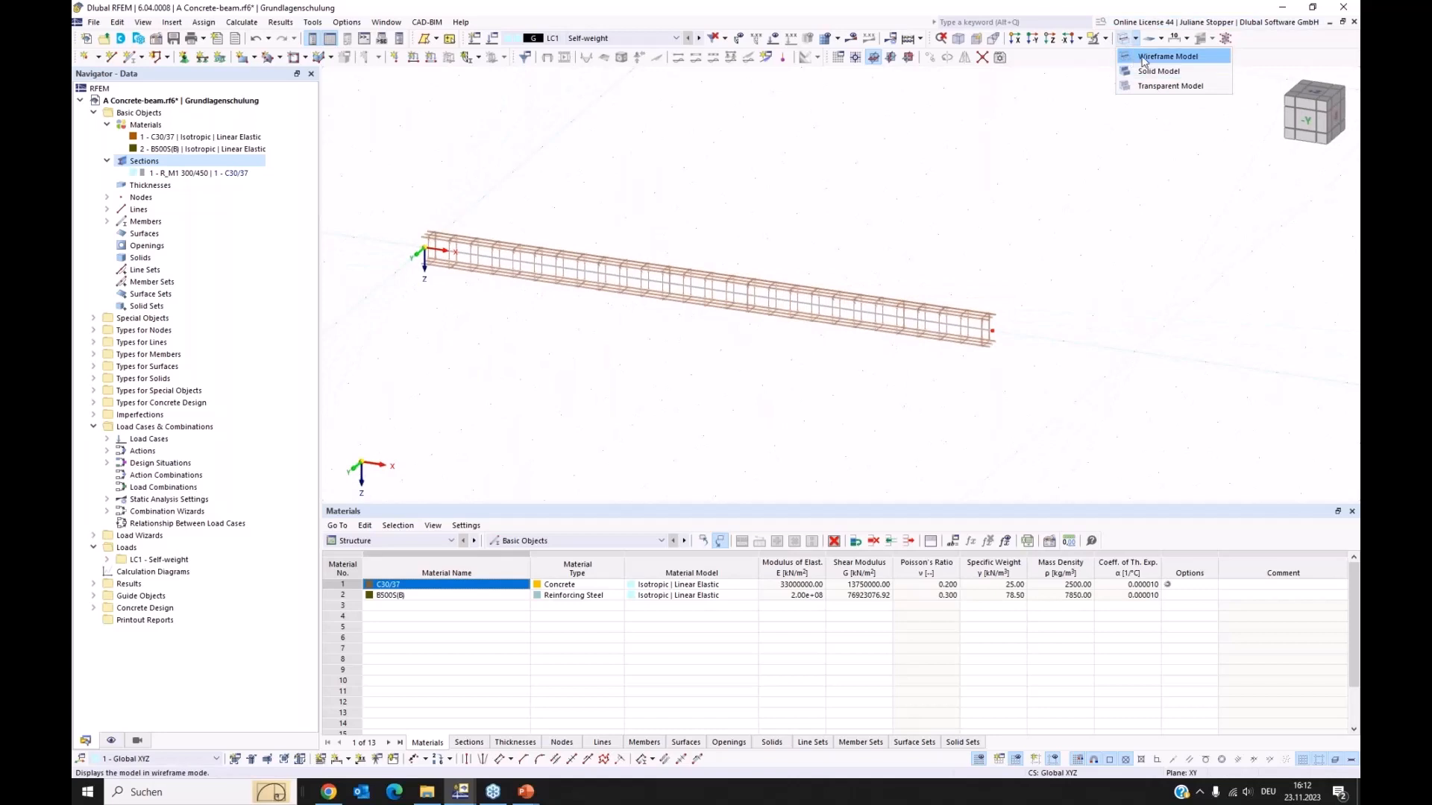
left_click(1125, 72)
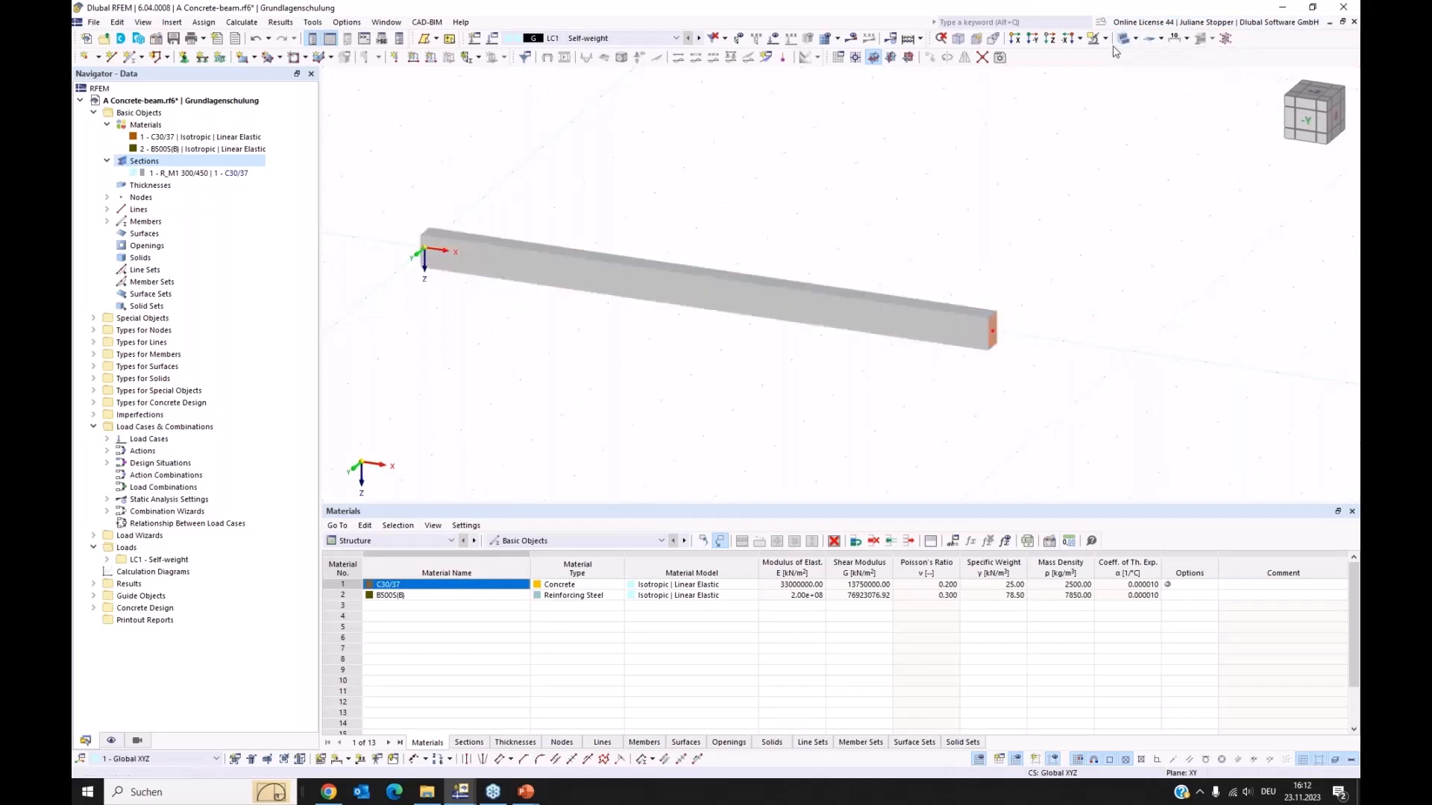
left_click(1135, 39)
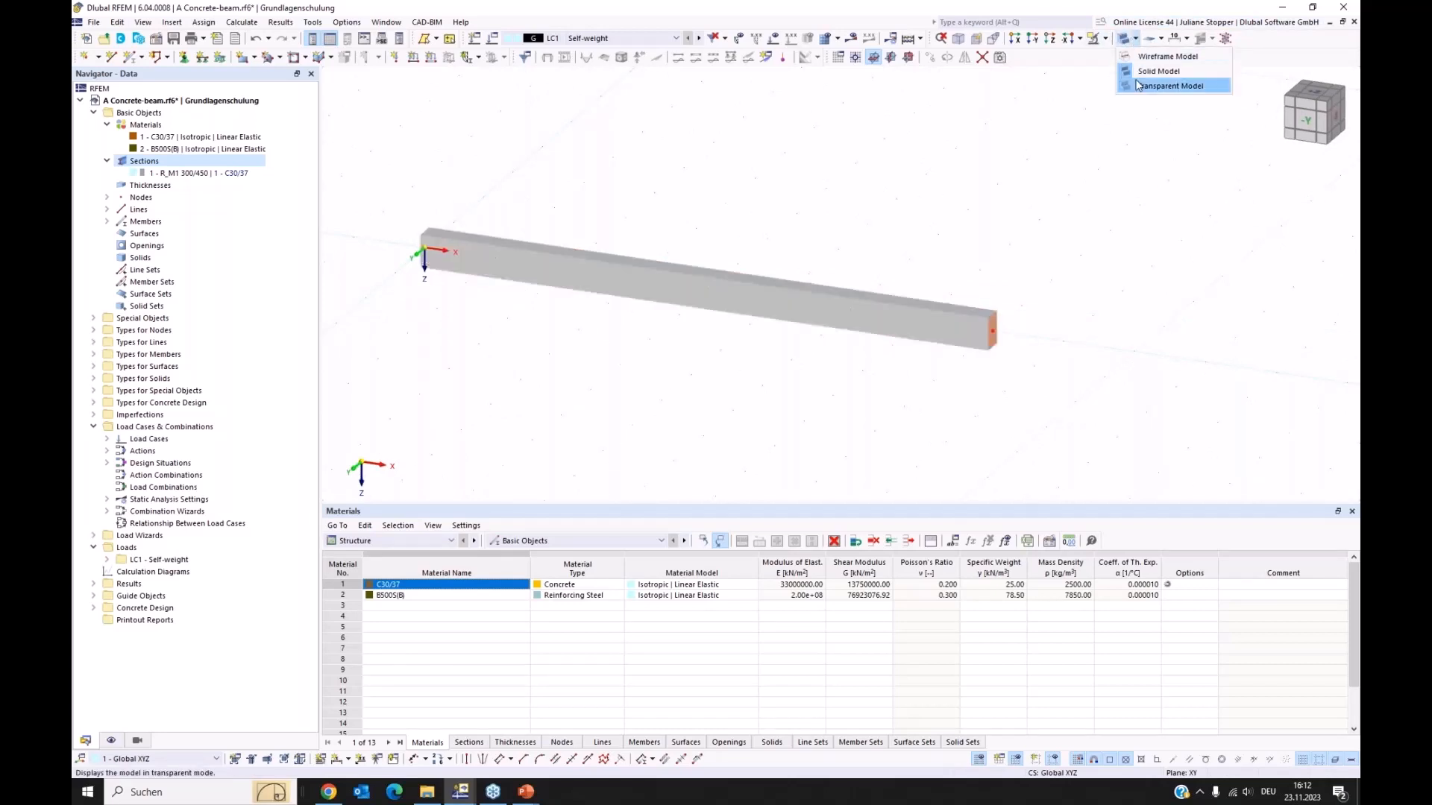
left_click(1127, 58)
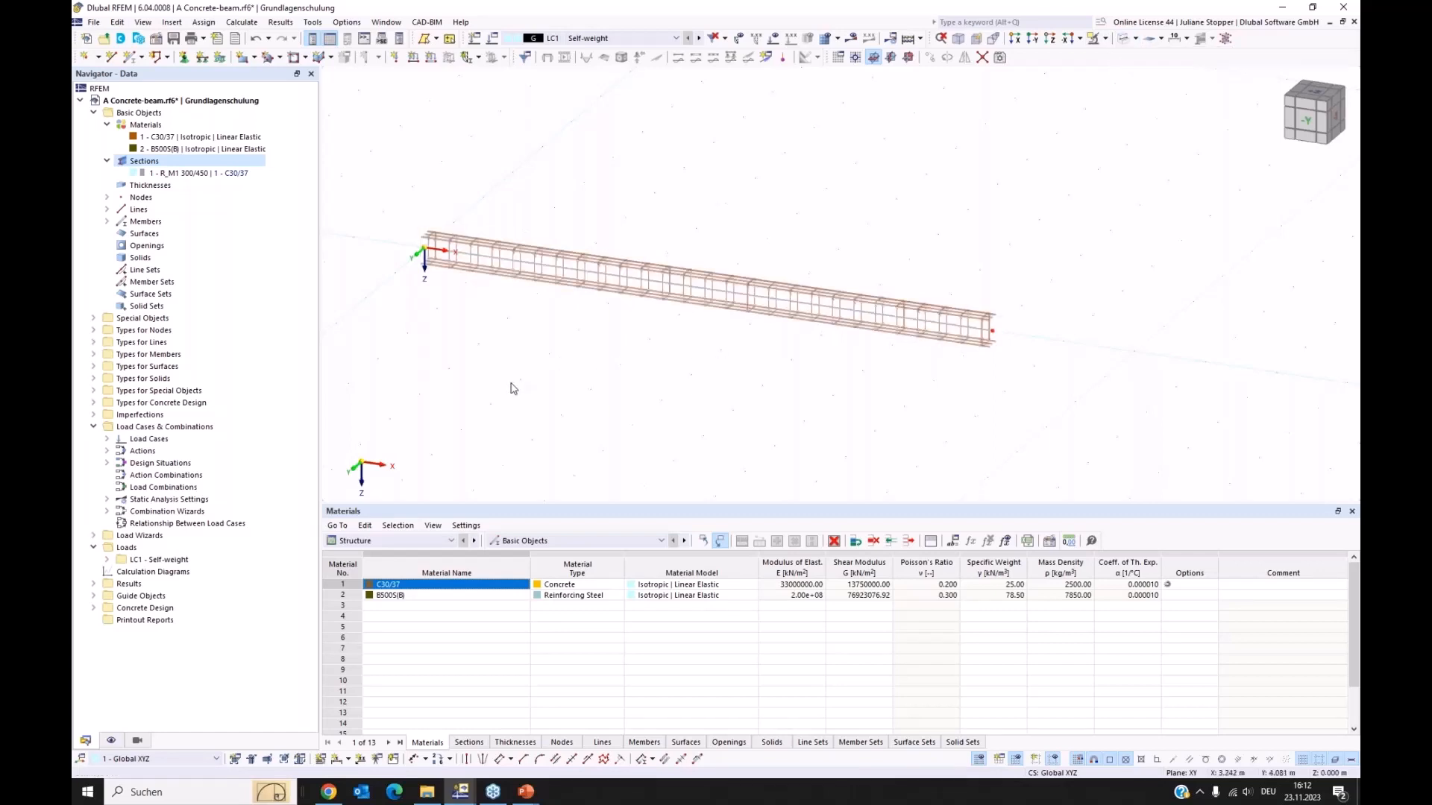
- Activate a nodal support at the beam's start node at the origin and assign it the Fixed support type
middle_click_drag(505, 386, 605, 389, "ctrl")
left_click_drag(381, 253, 408, 270)
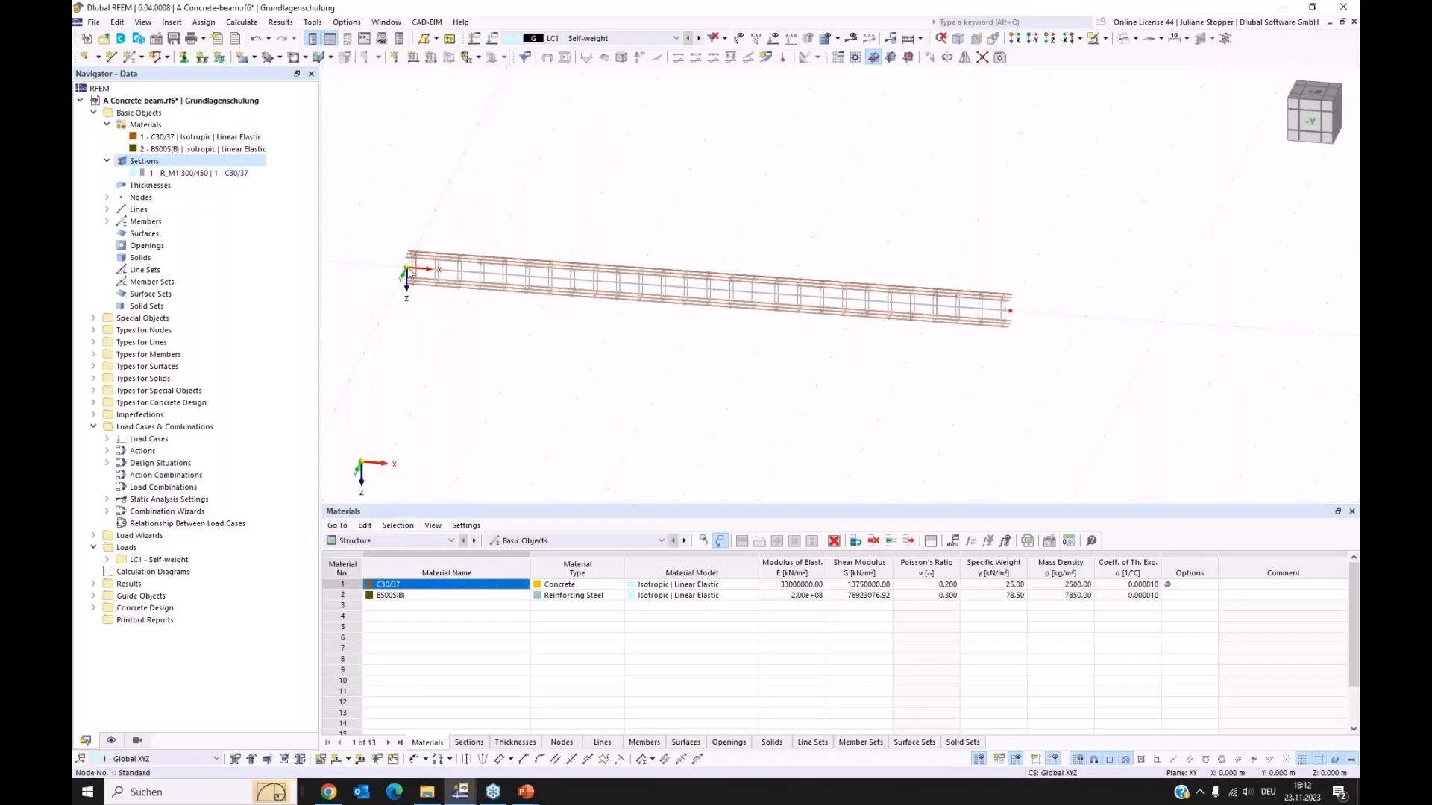
right_click(408, 274)
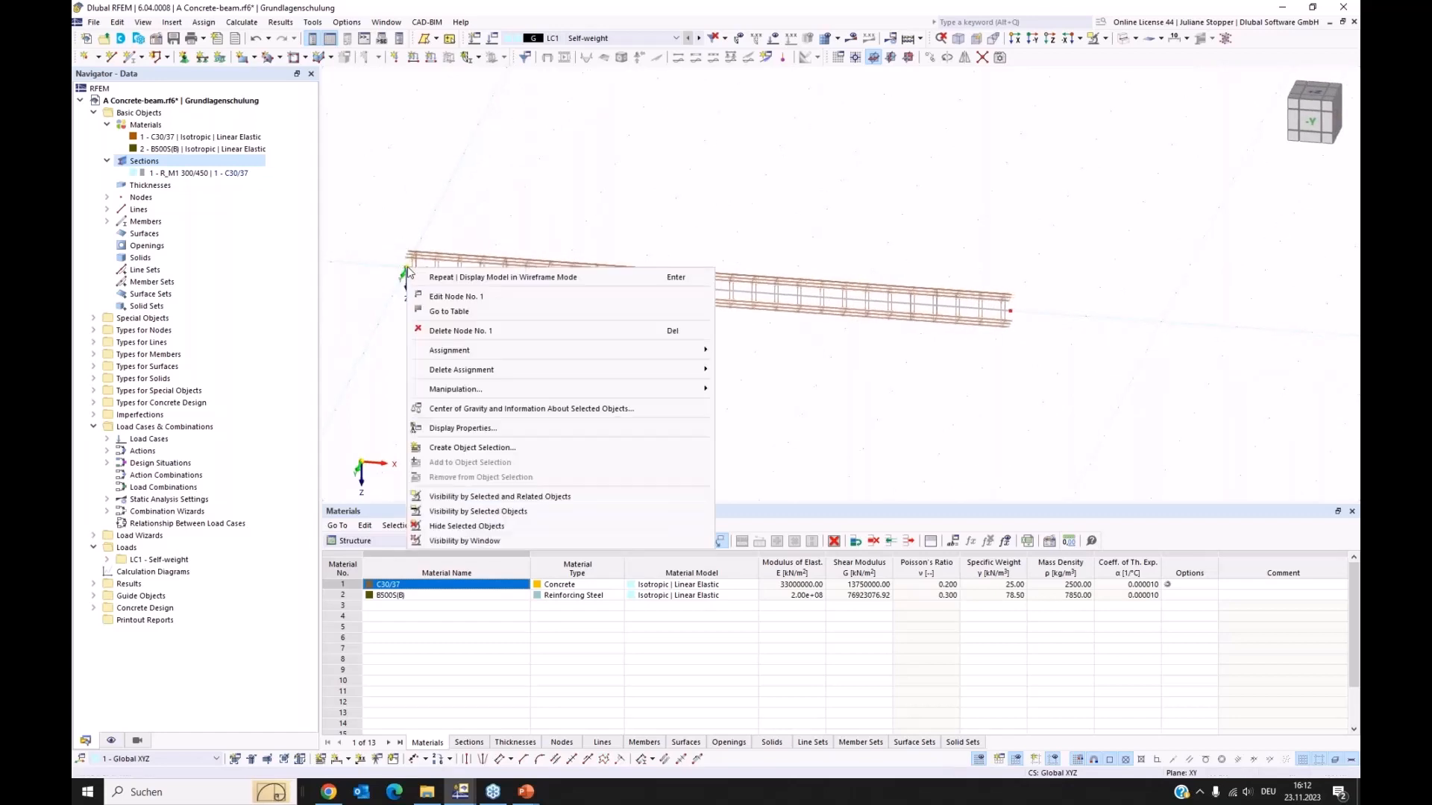
left_click(498, 314)
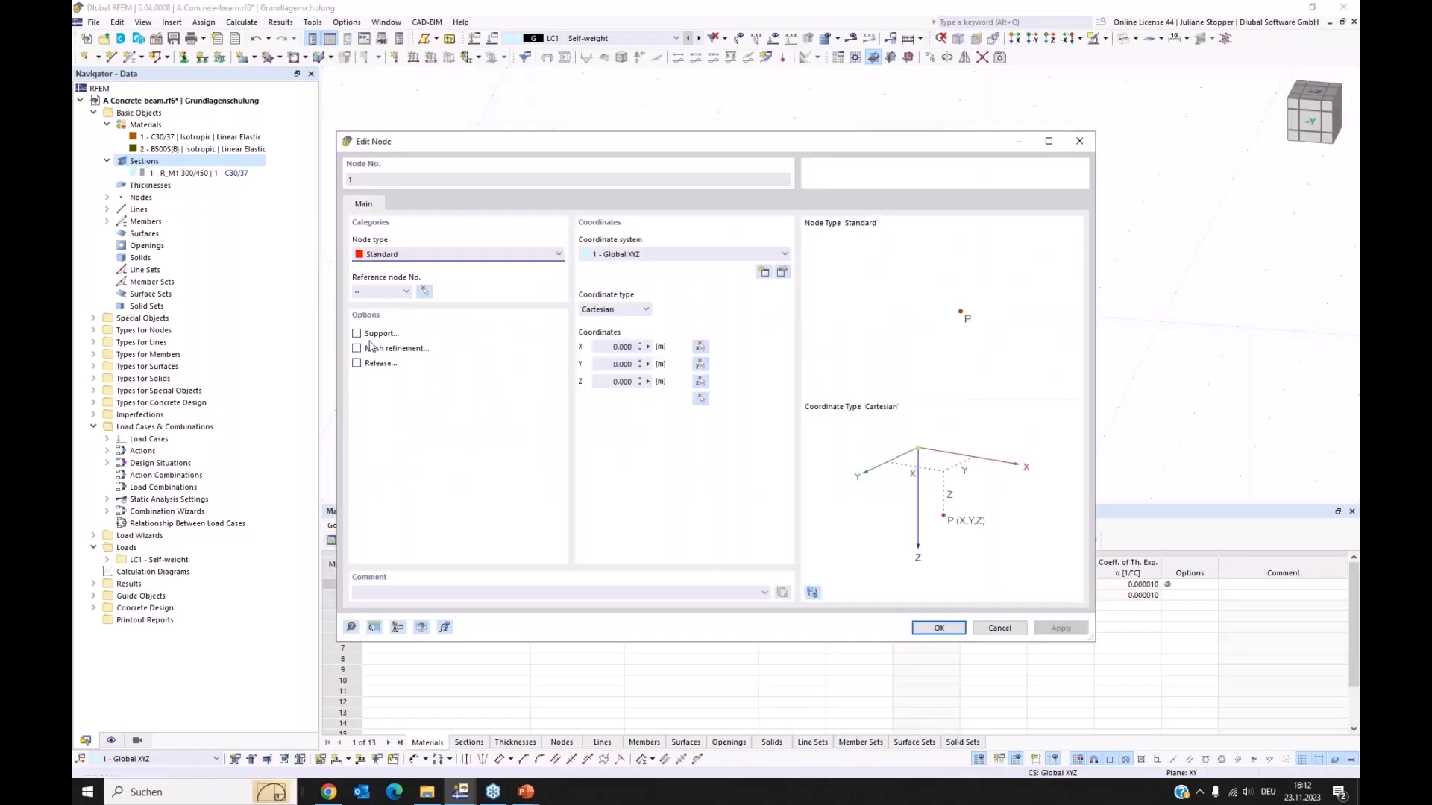
left_click(357, 334)
left_click(405, 206)
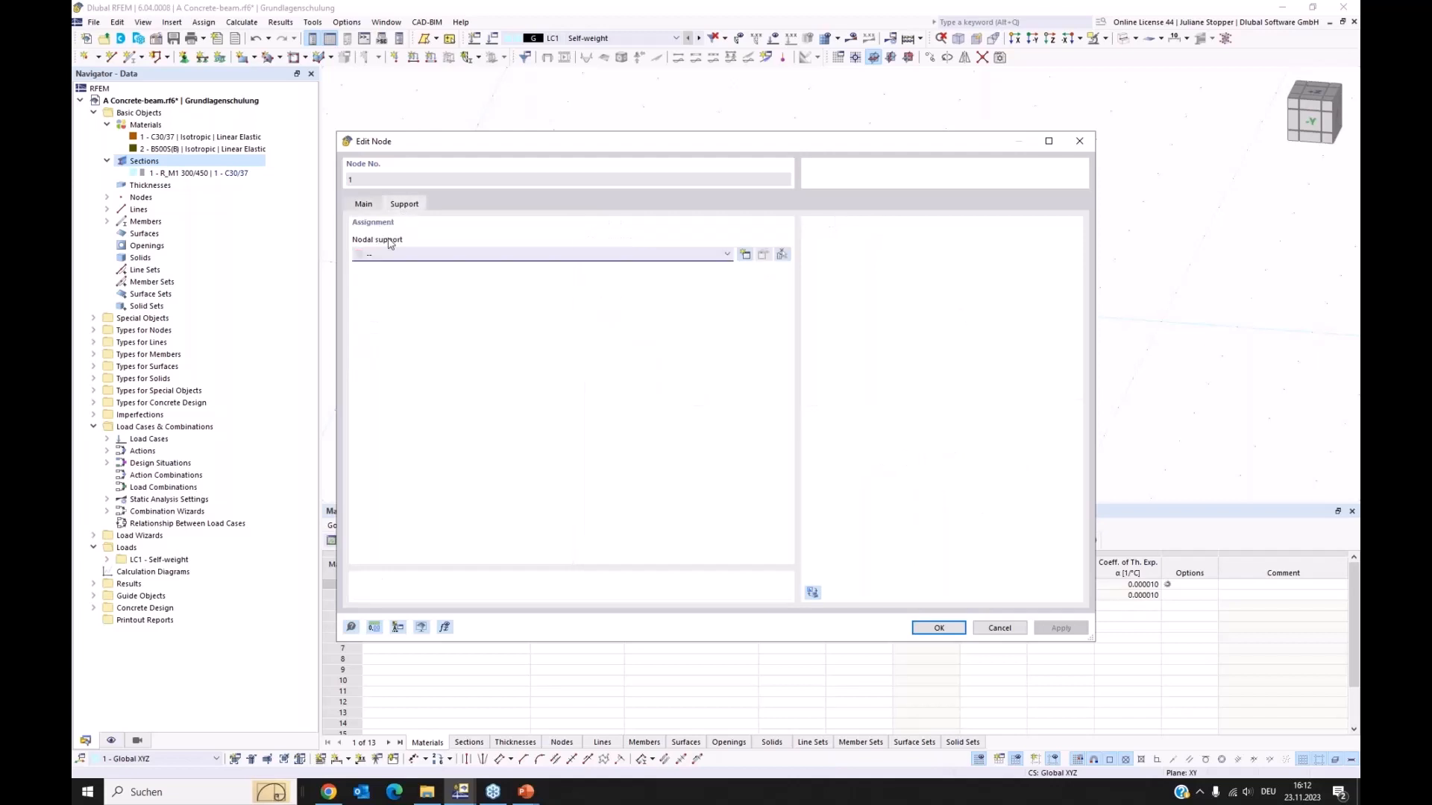
left_click(492, 256)
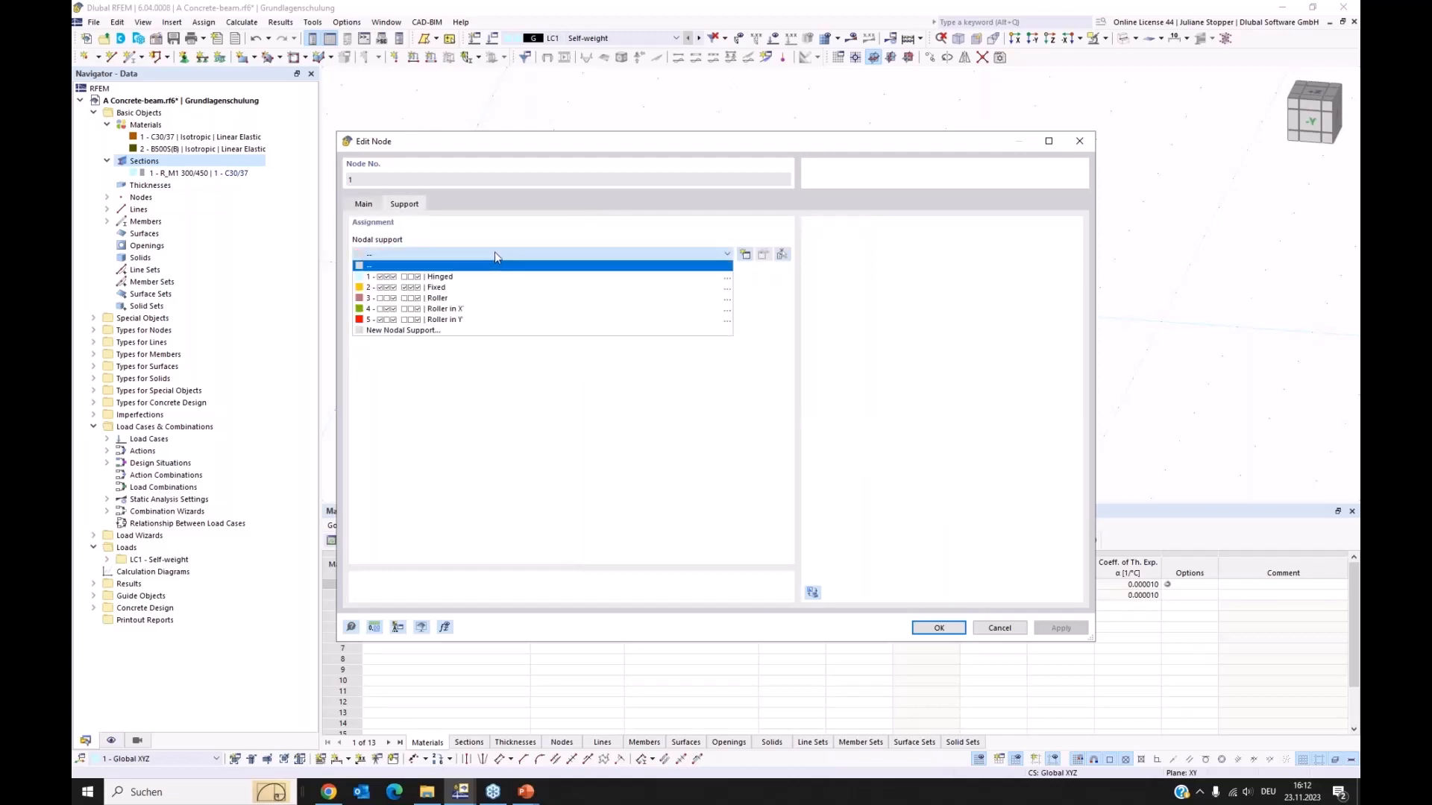
left_click(420, 288)
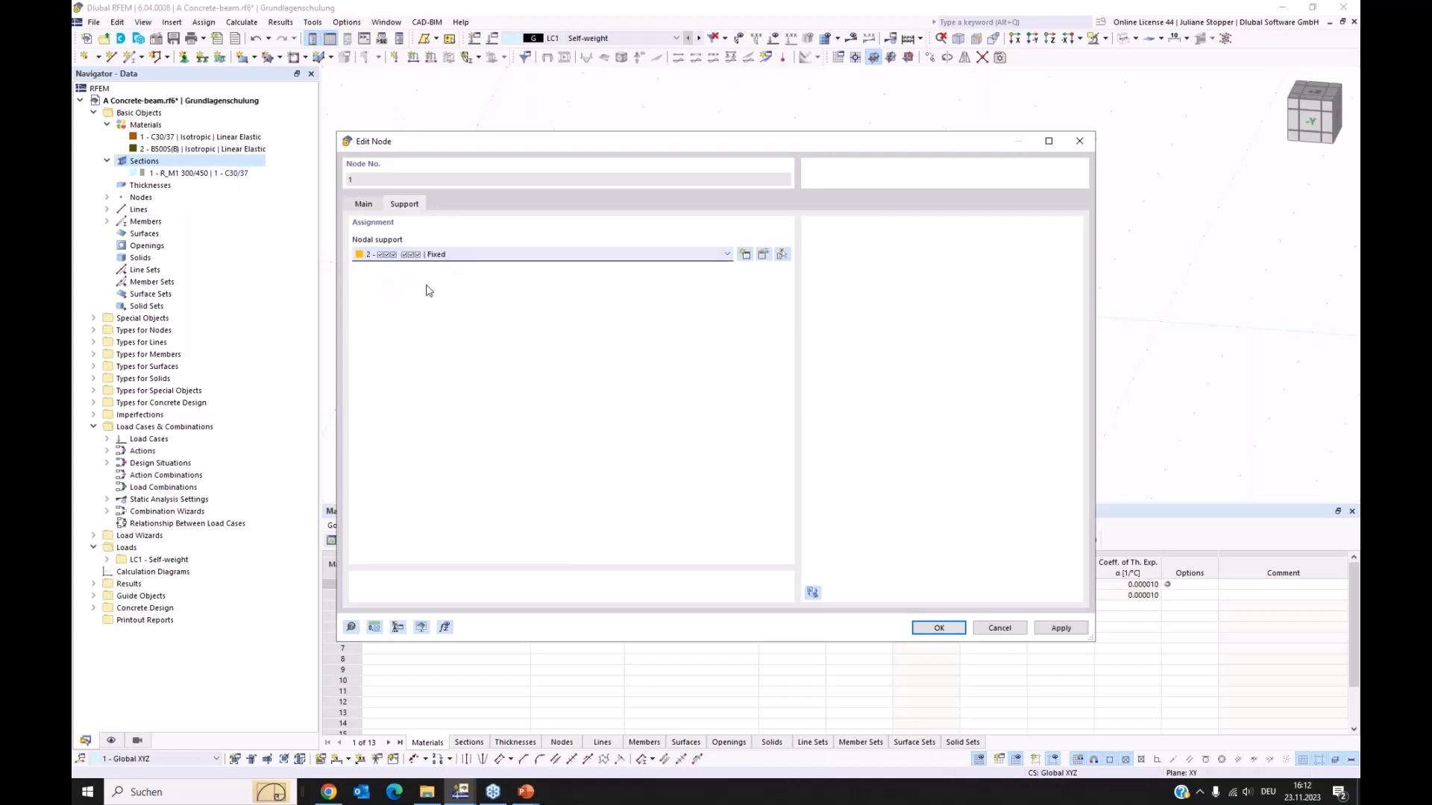
left_click(923, 628)
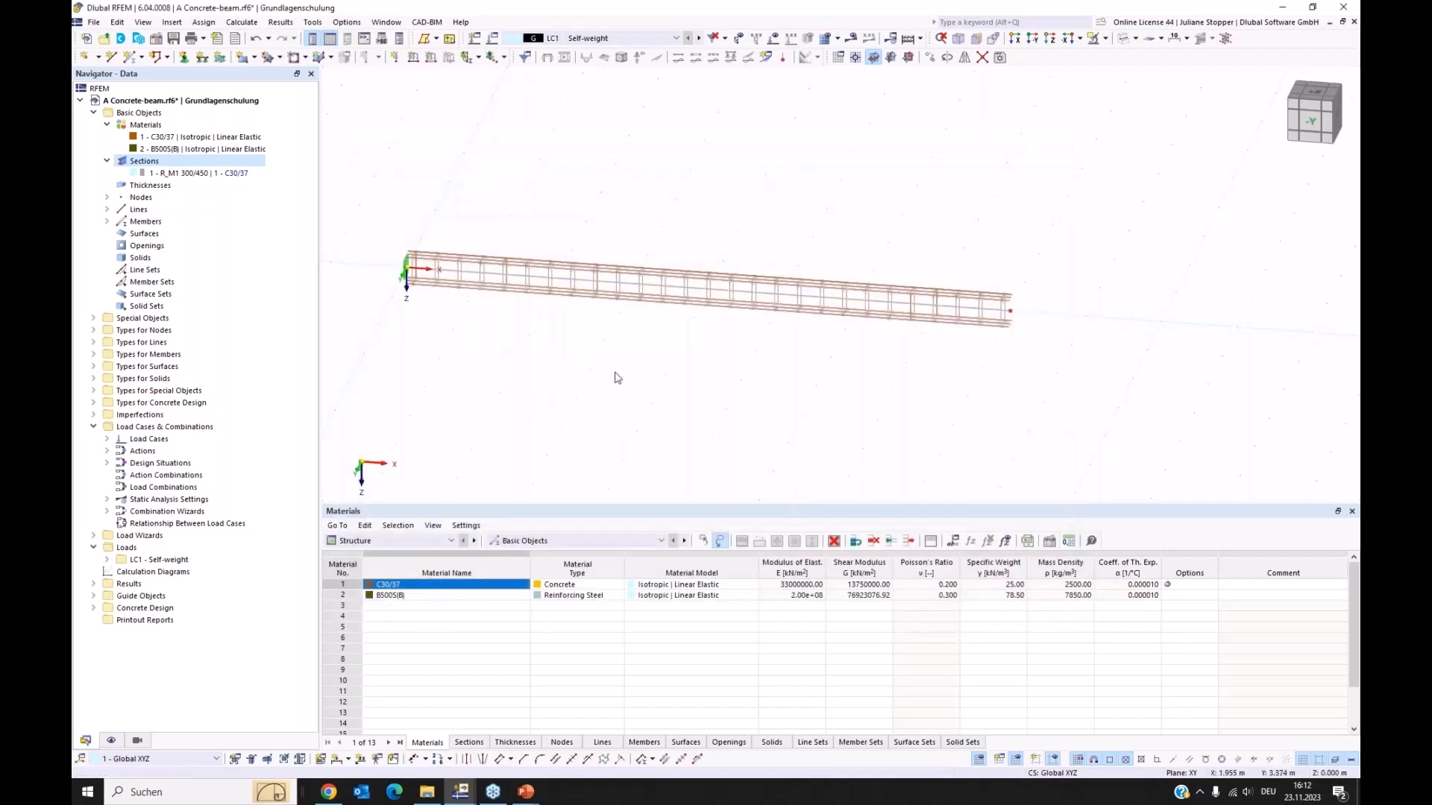
- Add an On Member node 6 m from the beam's start using the distance division, without dividing the member
right_click(784, 300)
mouse_move(858, 339)
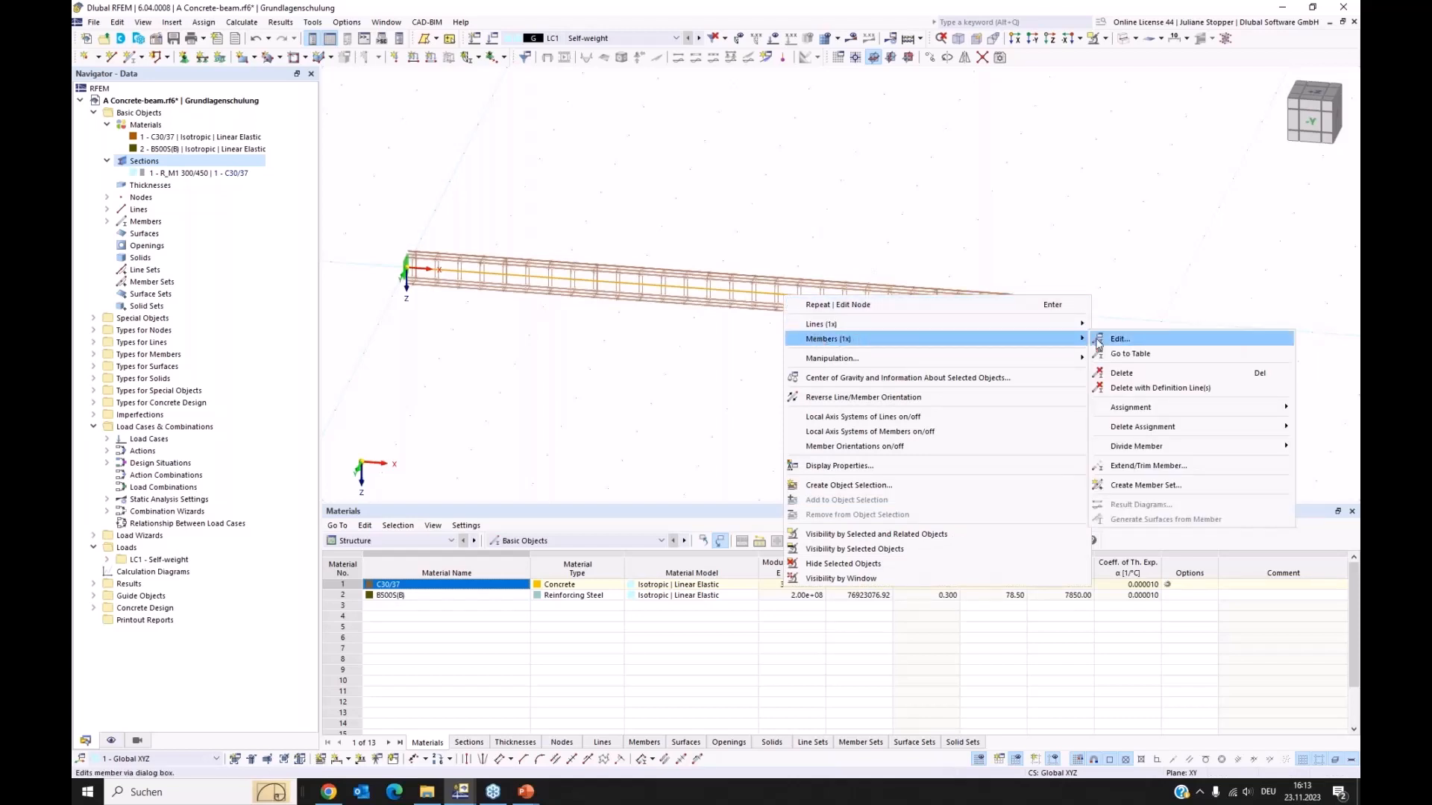
mouse_move(1131, 450)
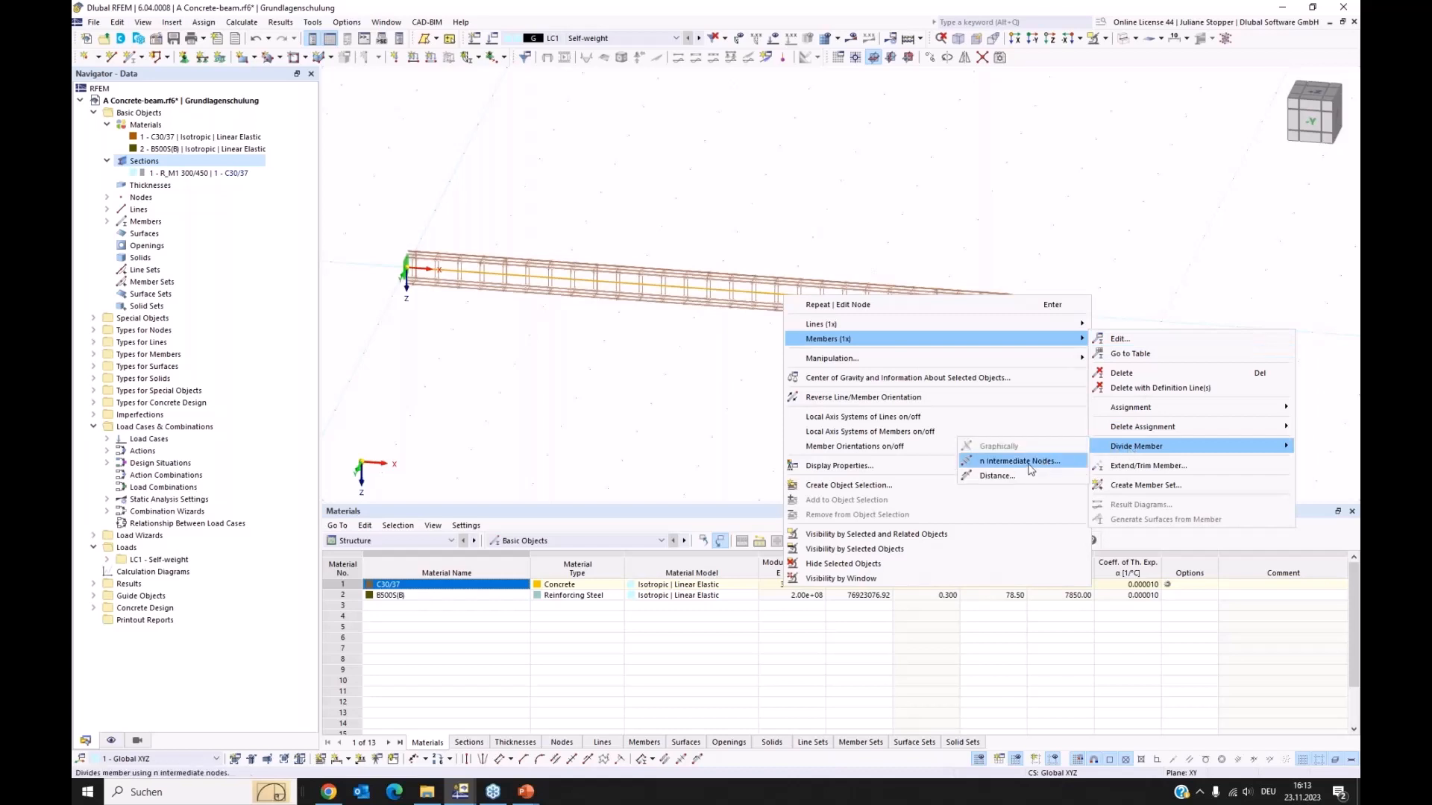
left_click(996, 476)
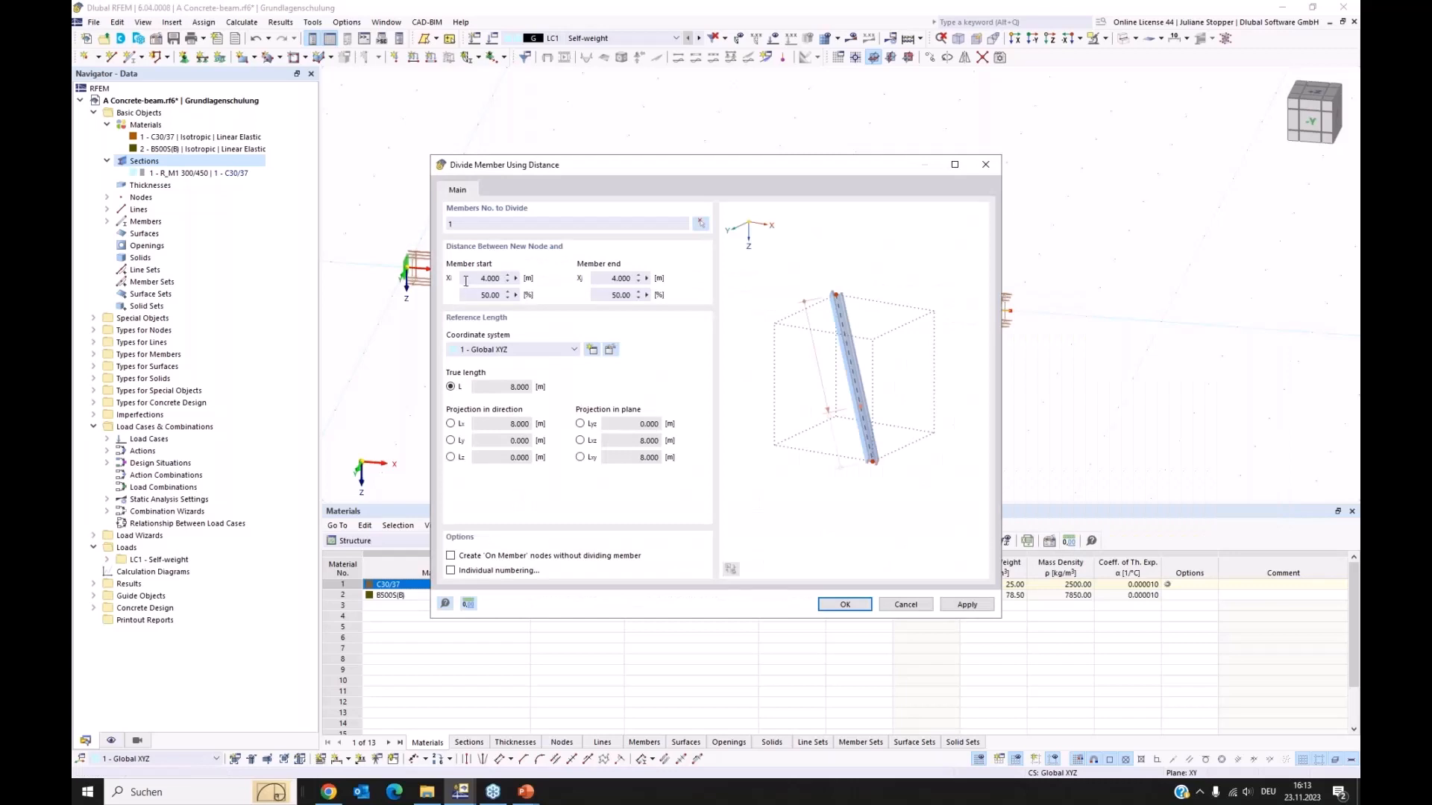
left_click_drag(466, 280, 543, 281)
type("6")
left_click(603, 277)
left_click(451, 556)
left_click(843, 604)
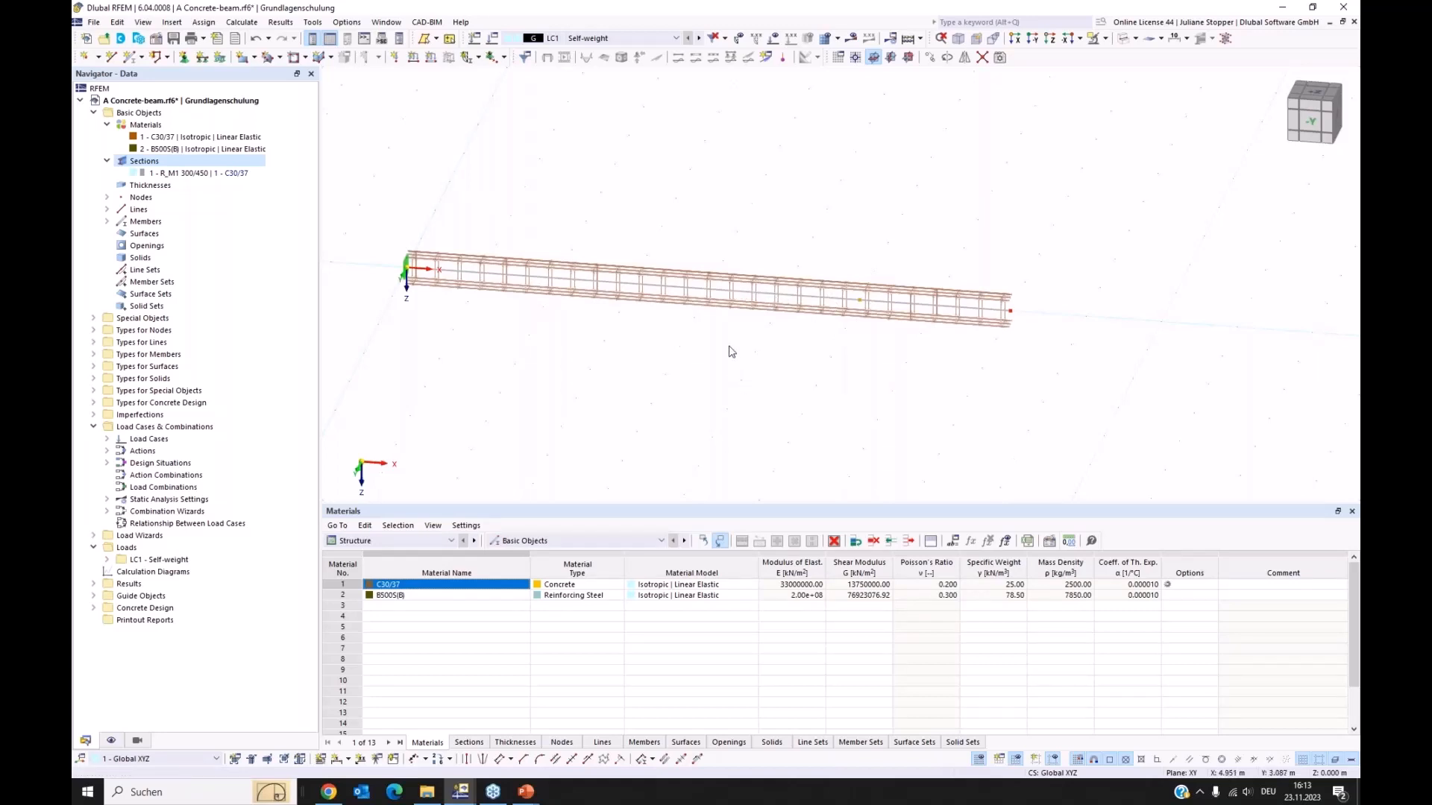
- Activate a support for the node at 6 m and choose the Roller in X support type
right_click(859, 300)
left_click(877, 330)
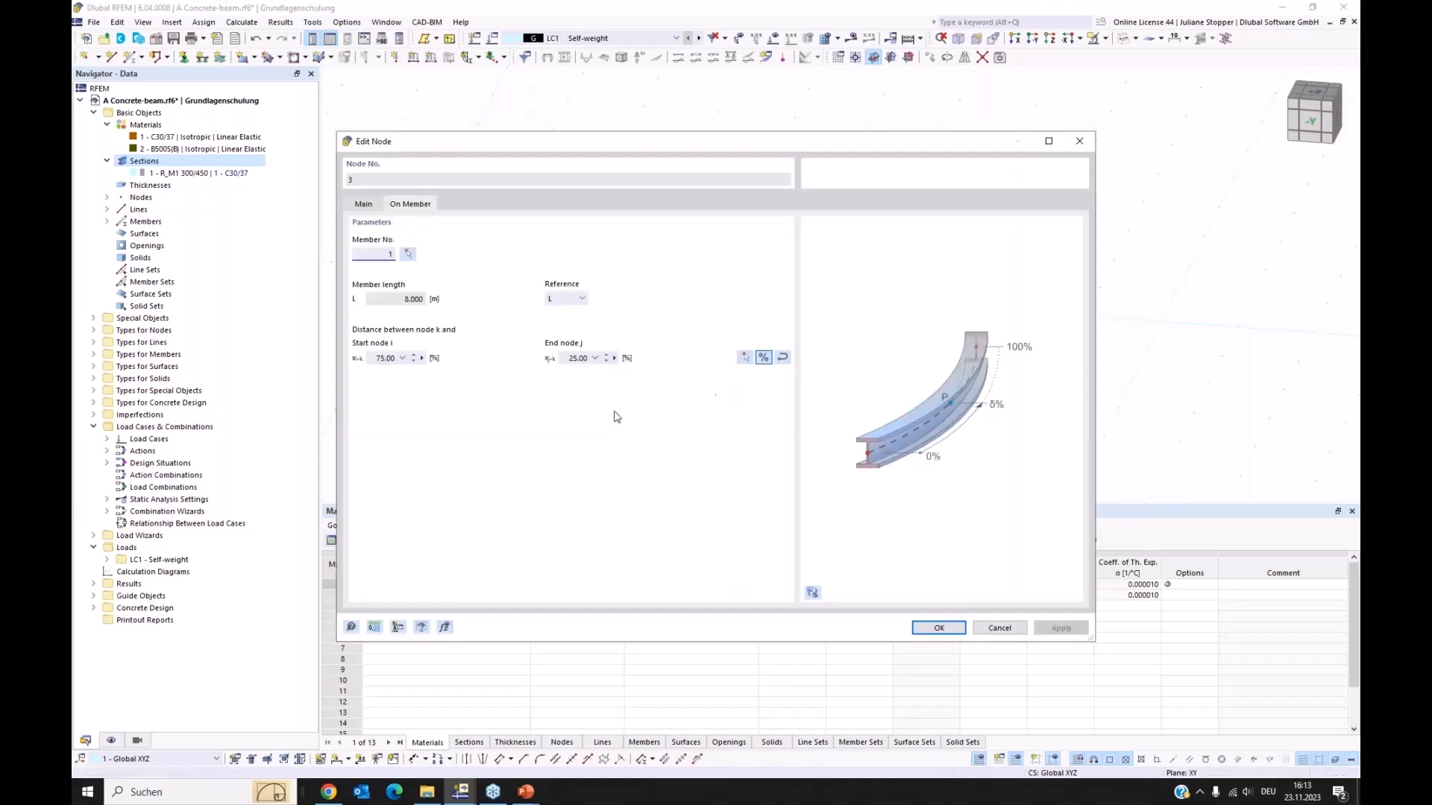
left_click(367, 205)
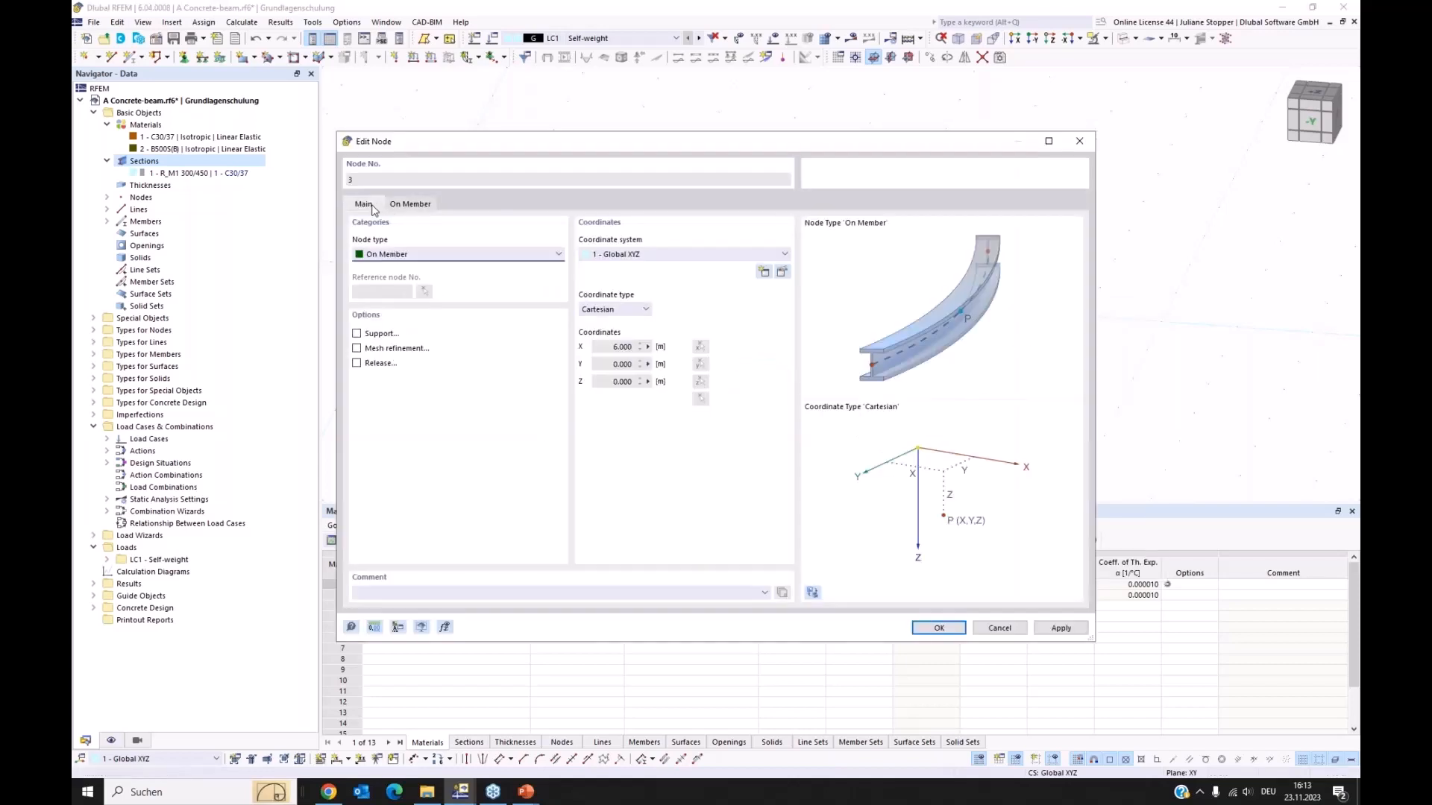
left_click(357, 333)
left_click(455, 204)
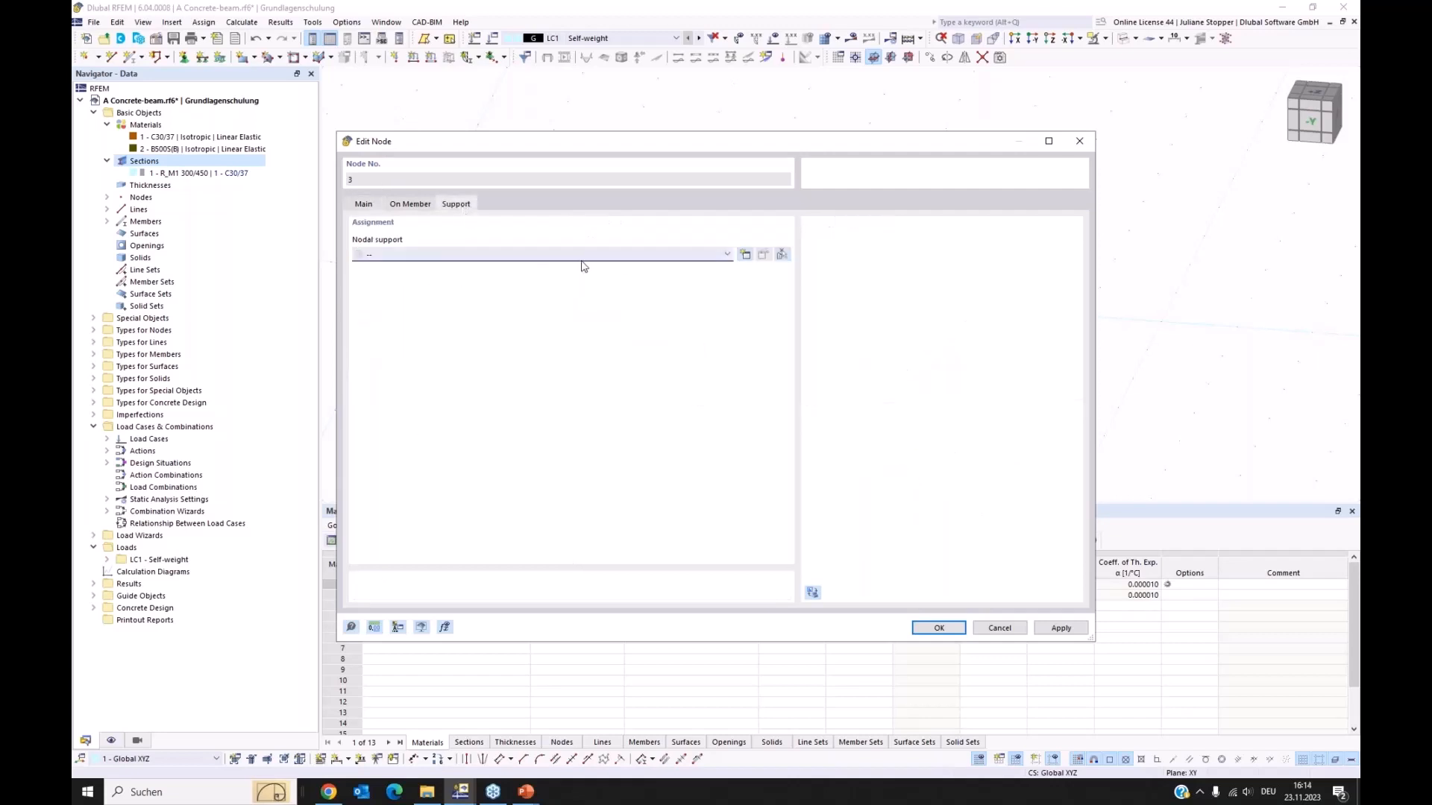
left_click(728, 255)
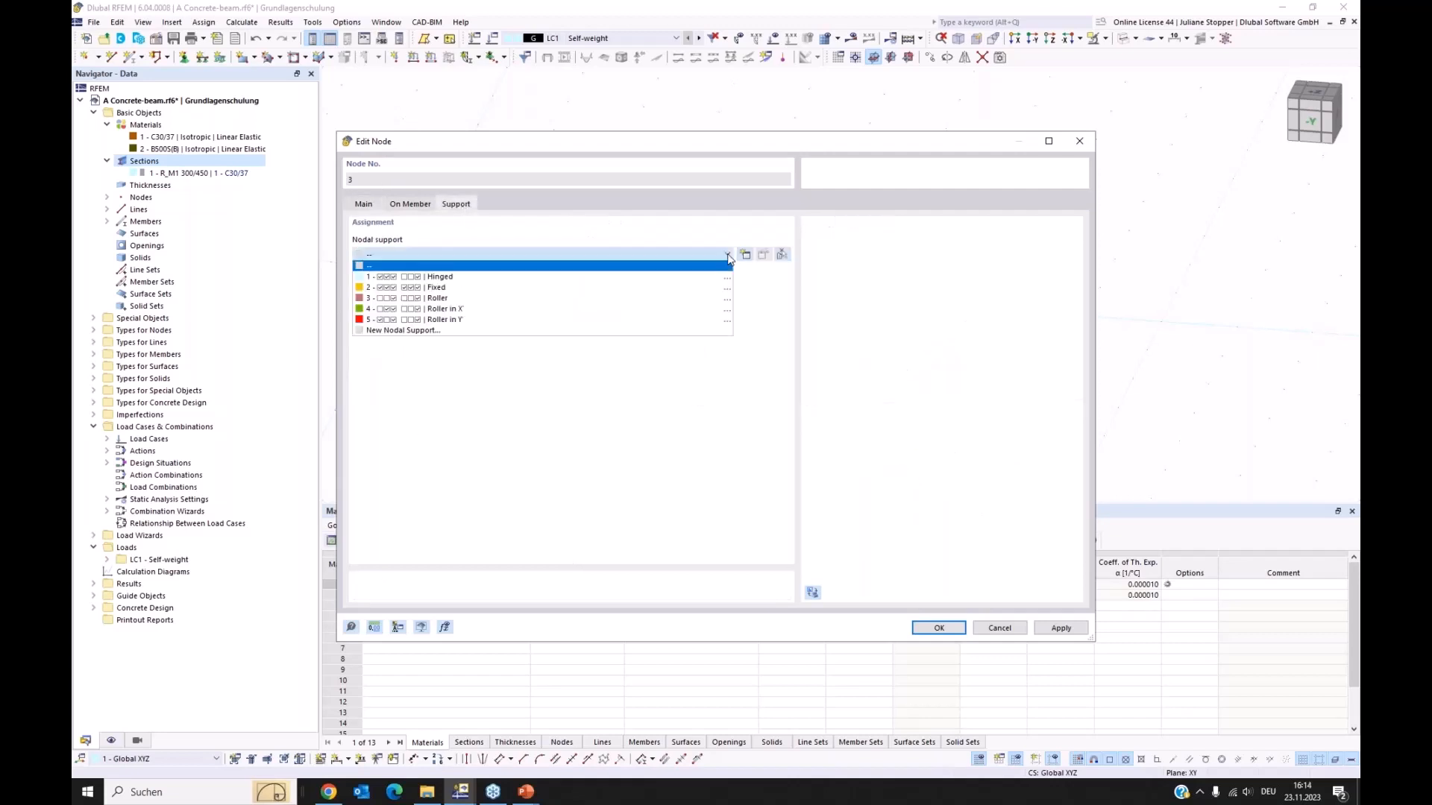
left_click(458, 311)
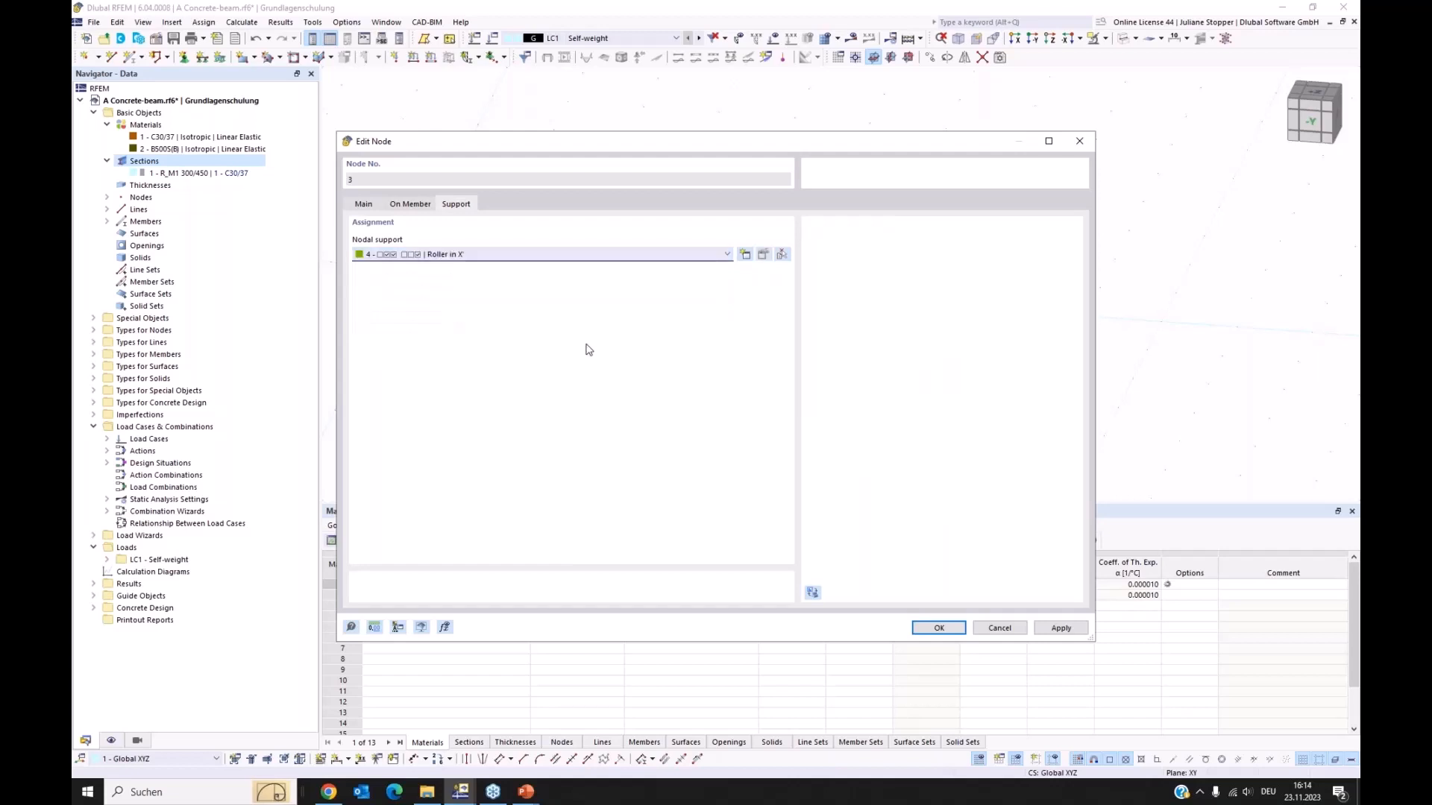
- Edit the Roller in X support so that rotation φX is also restrained, and accept the node settings
left_click(764, 256)
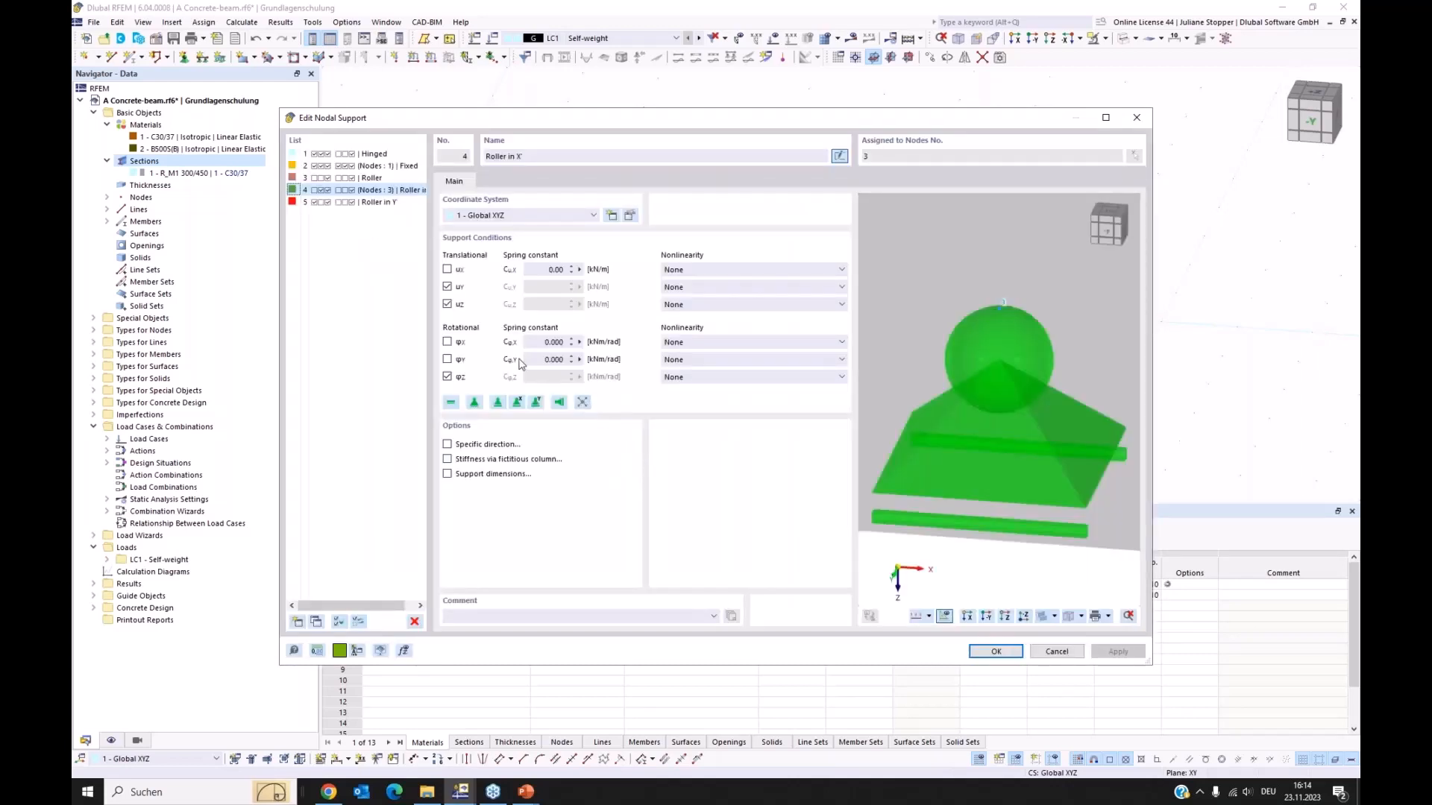
left_click(447, 342)
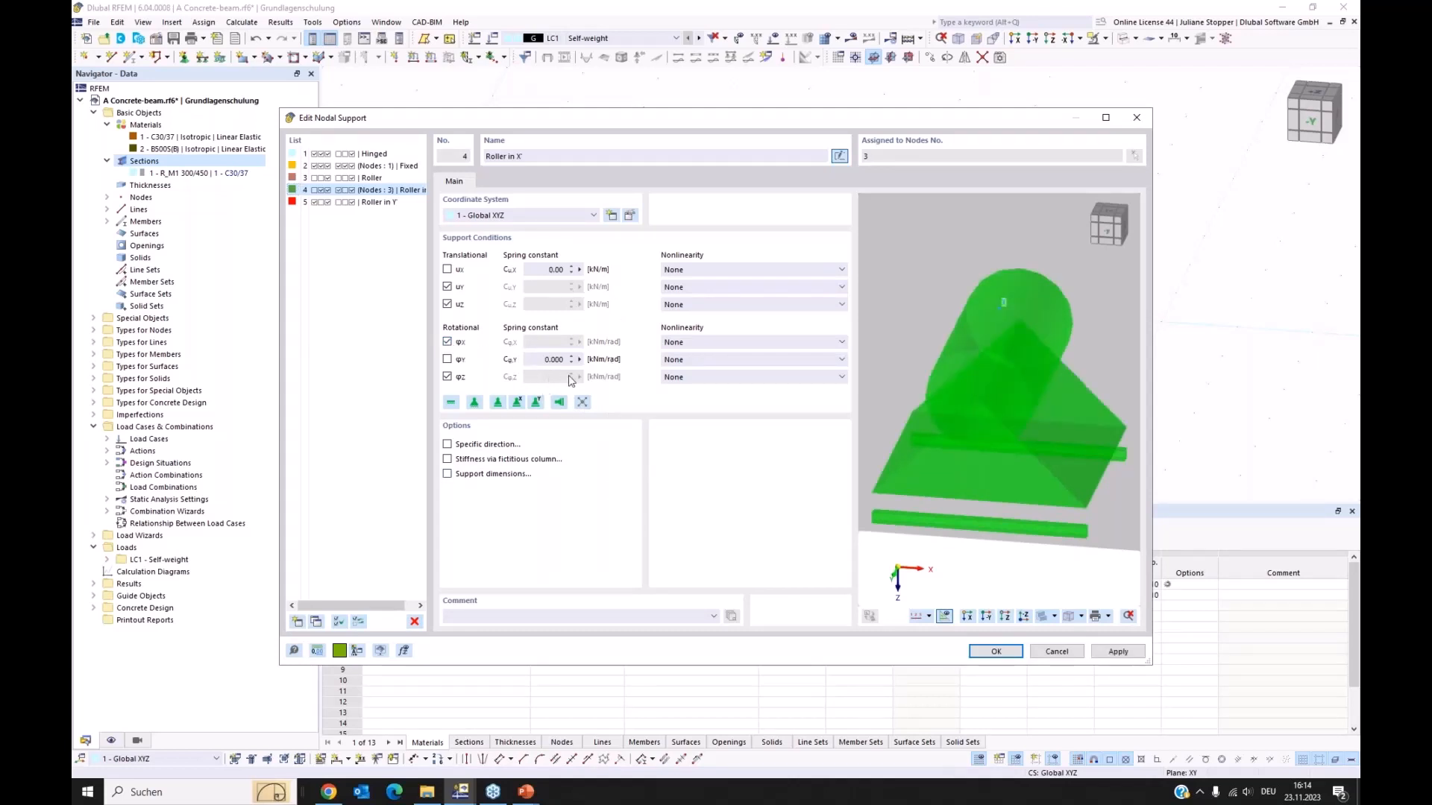
left_click(996, 652)
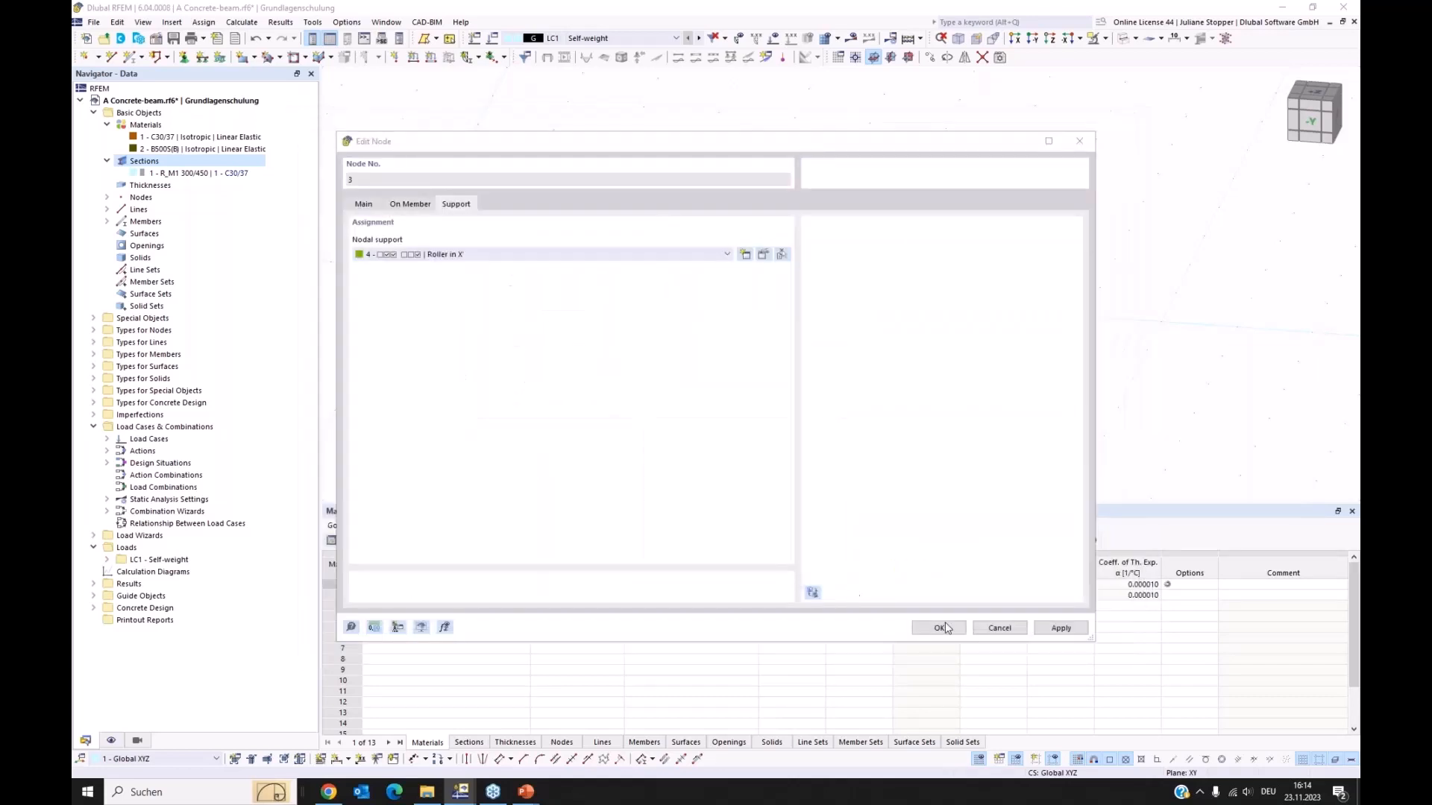
left_click(939, 628)
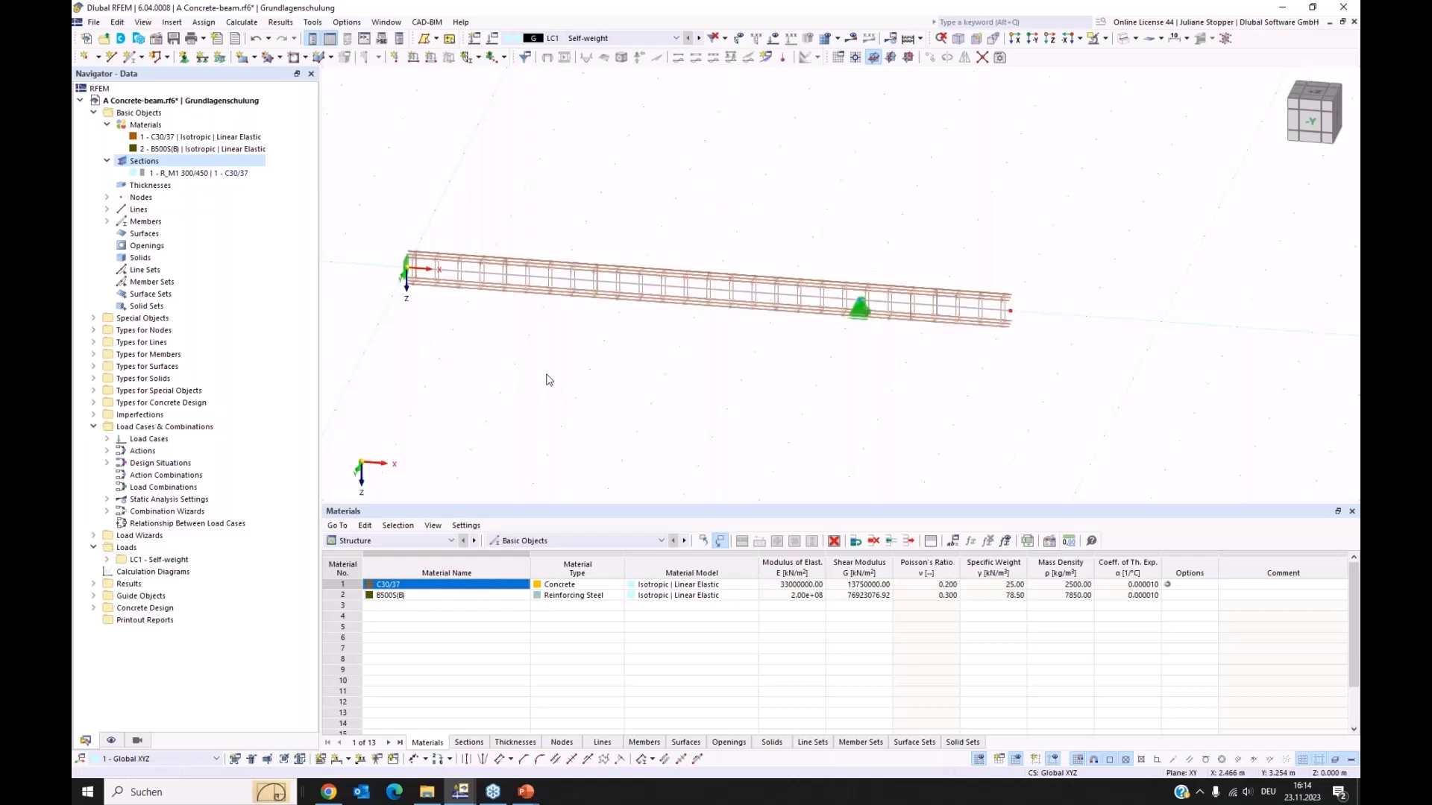
- Add a new load case named "Live Load - field 1" in the Load Cases & Combinations settings
left_click(94, 113)
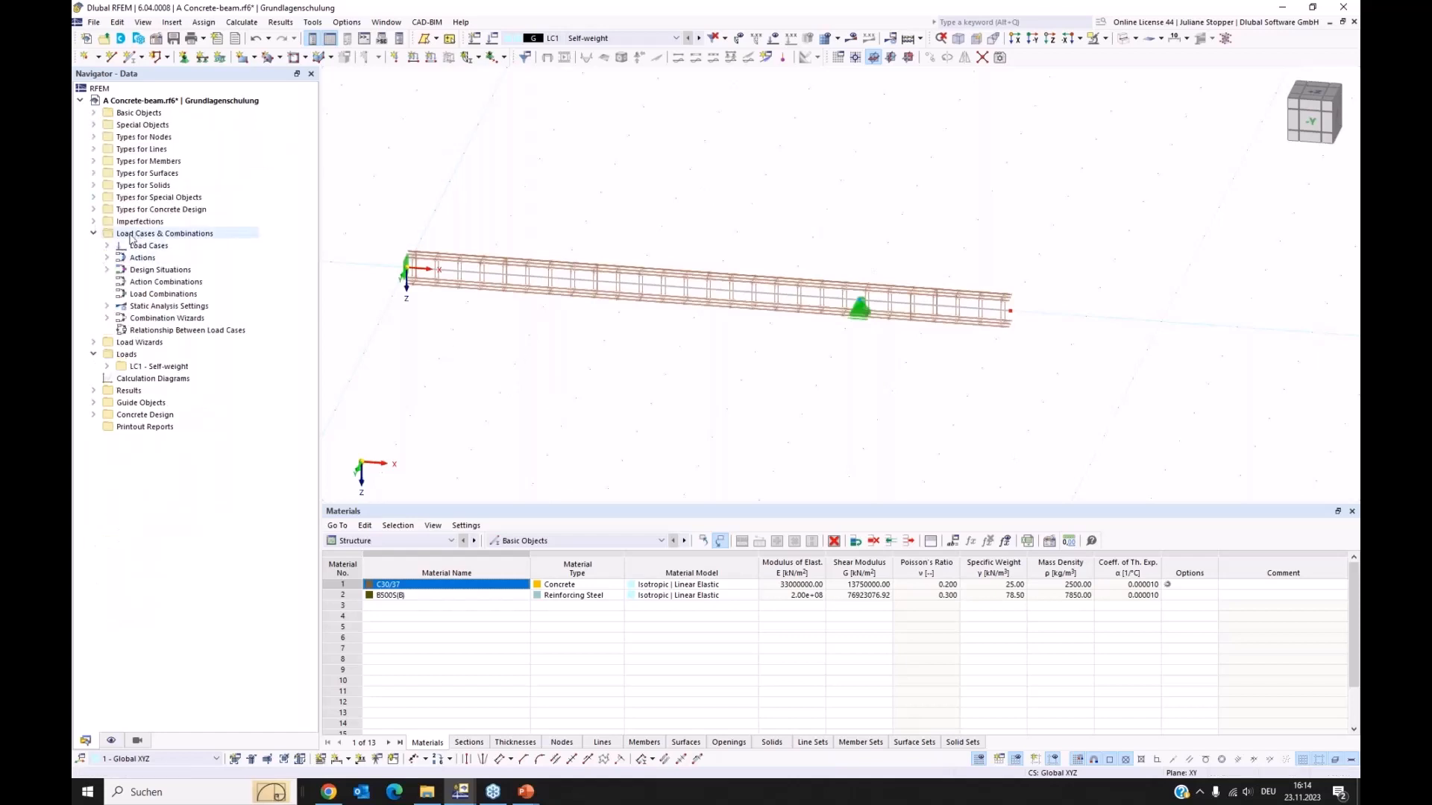
left_click(132, 236)
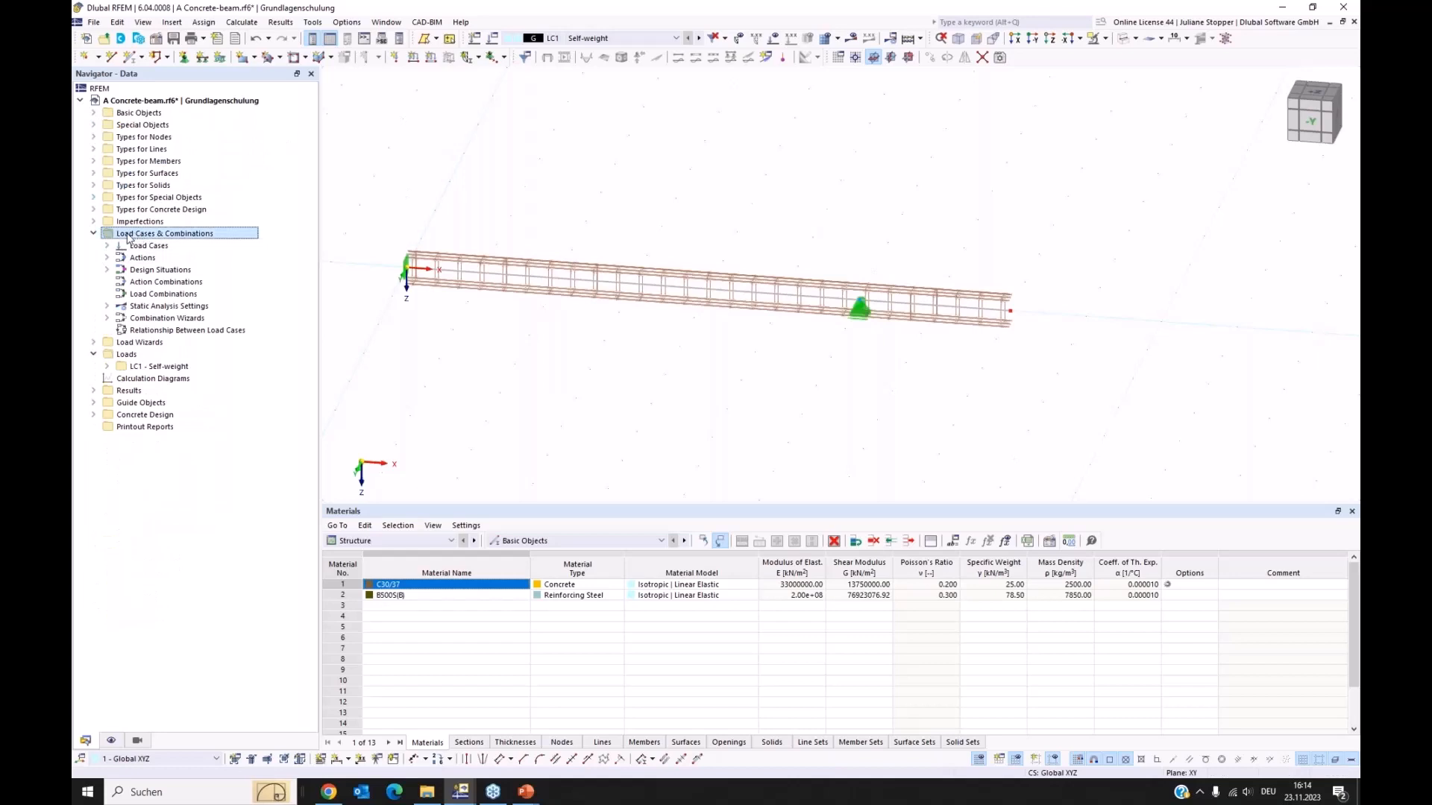
double_click(129, 235)
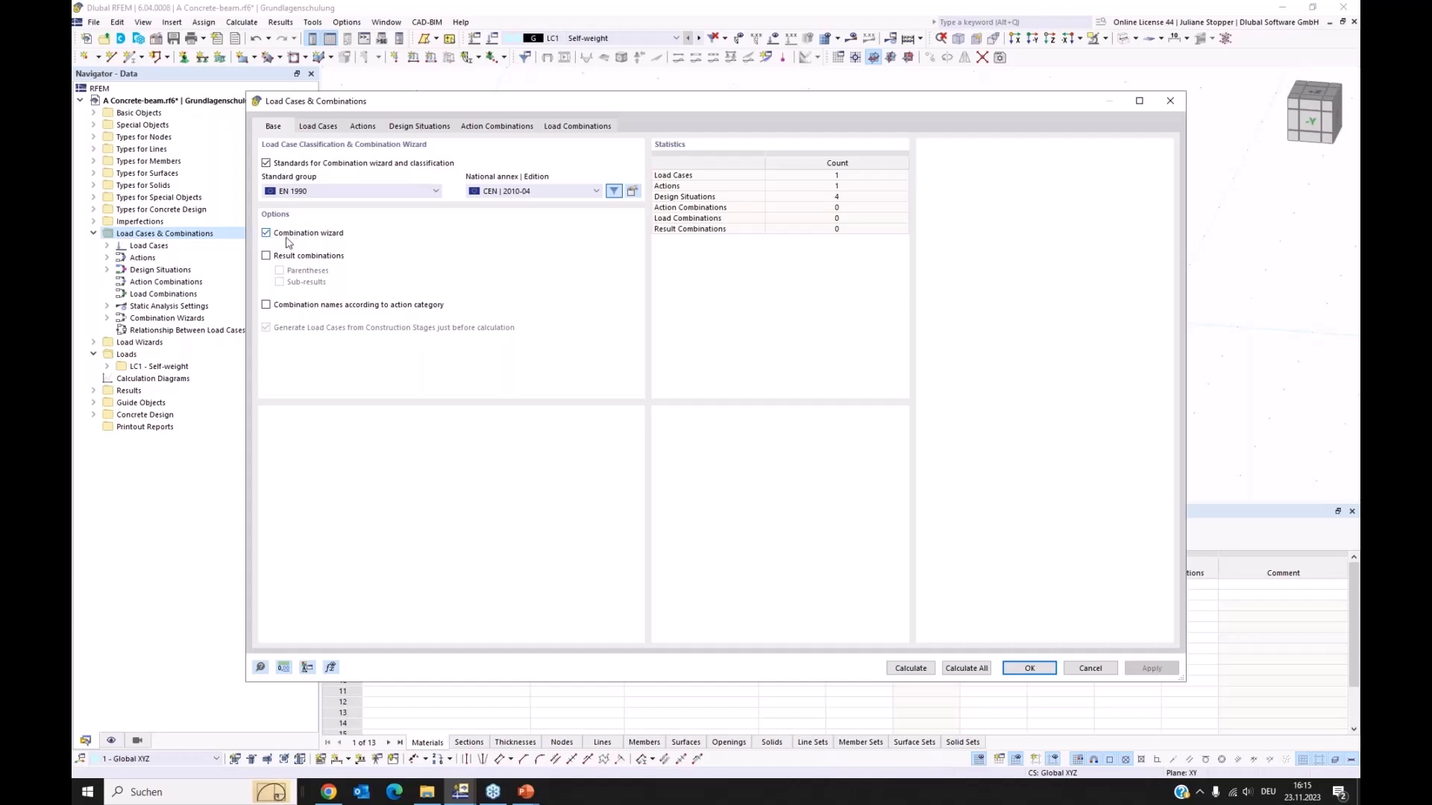
left_click(316, 127)
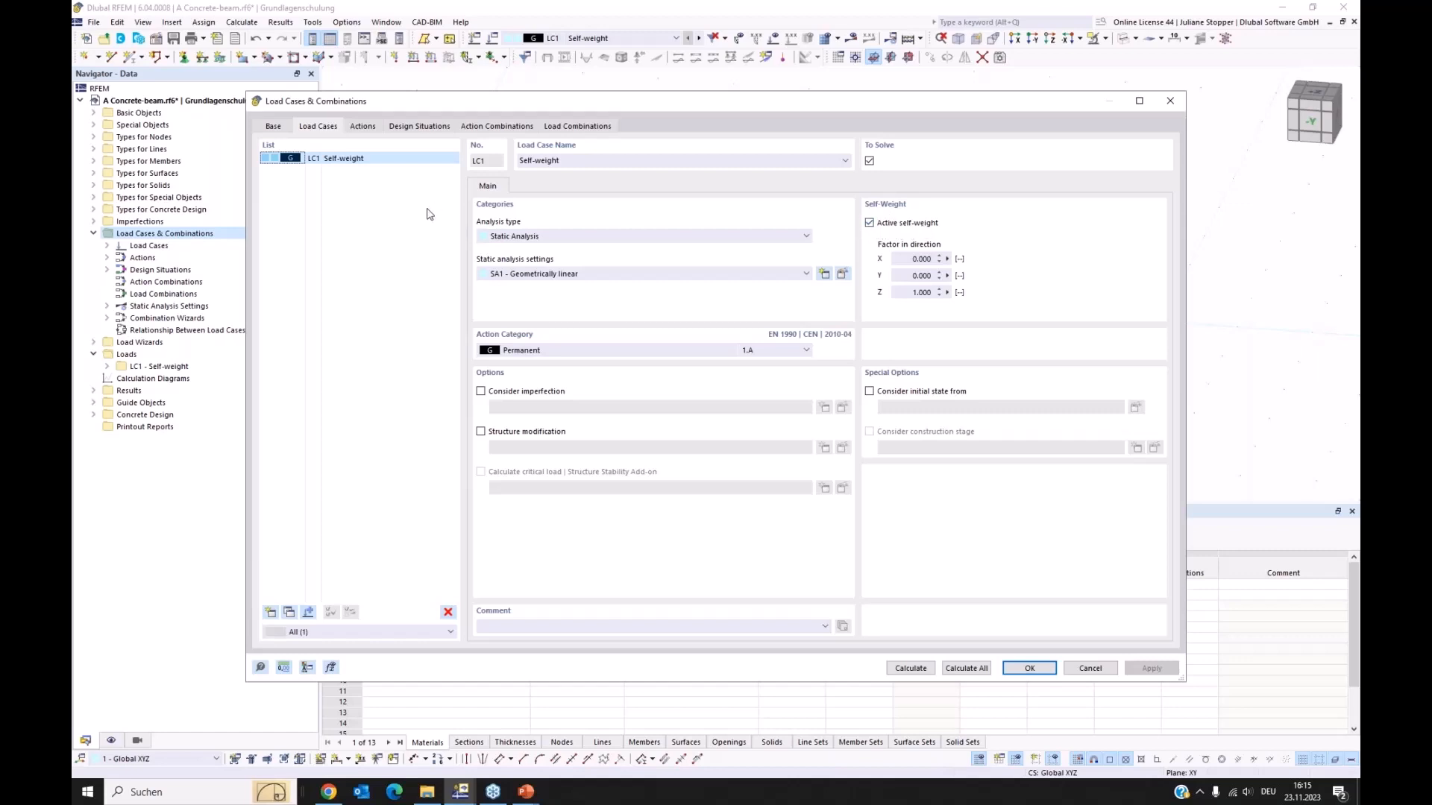
left_click(271, 613)
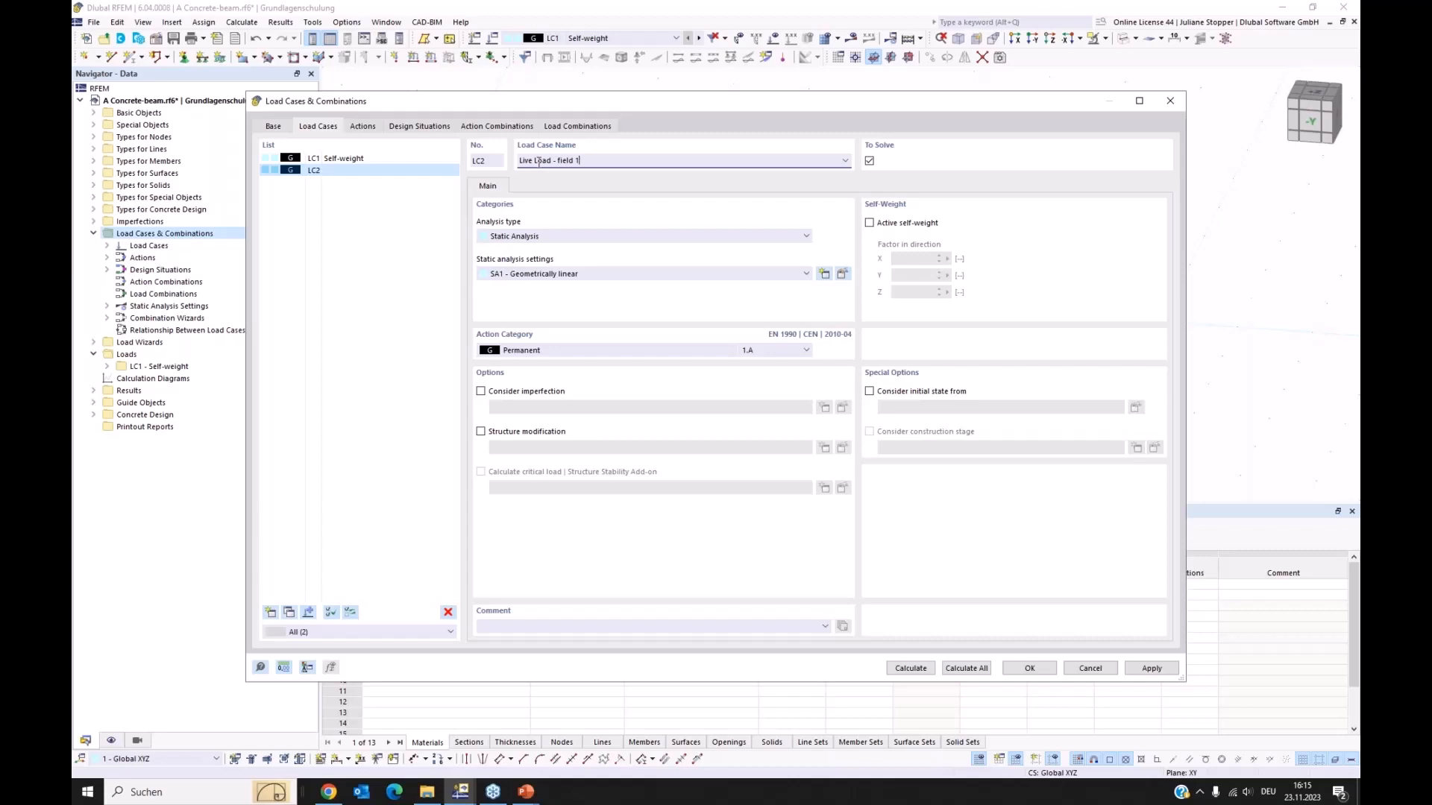
left_click(375, 248)
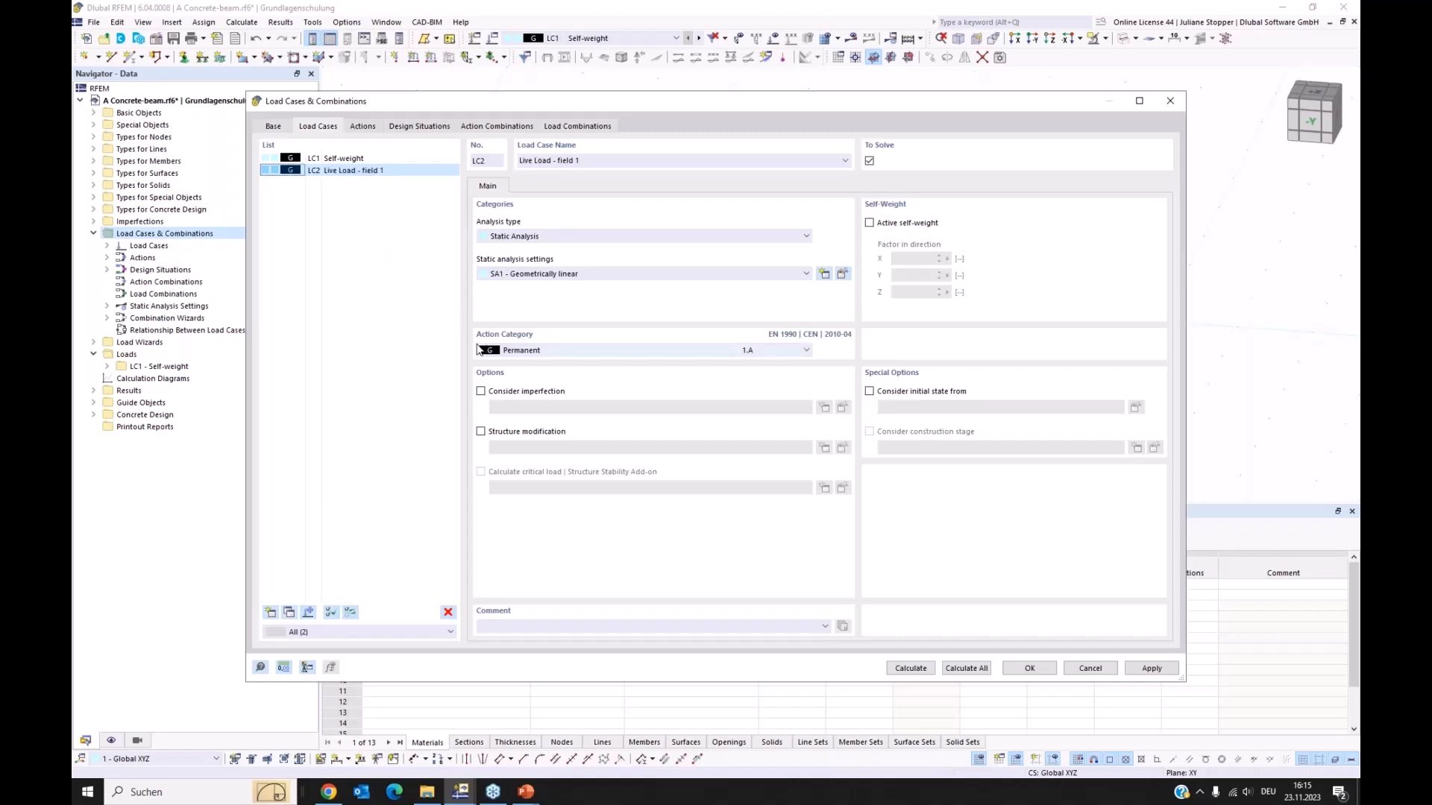
- Set the action category of Live Load - field 1 to Imposed loads - category B: office areas and apply it
left_click(549, 356)
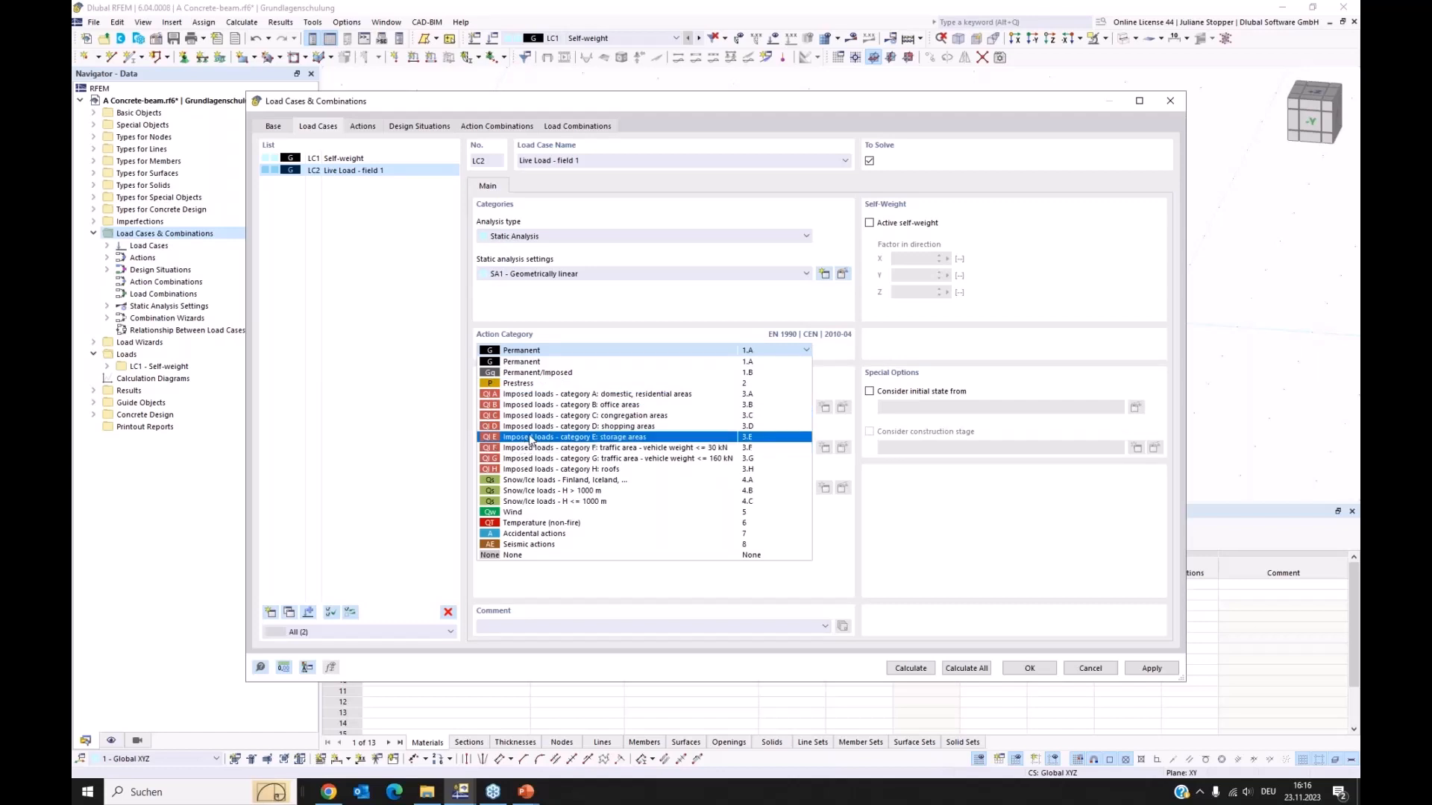
left_click(532, 406)
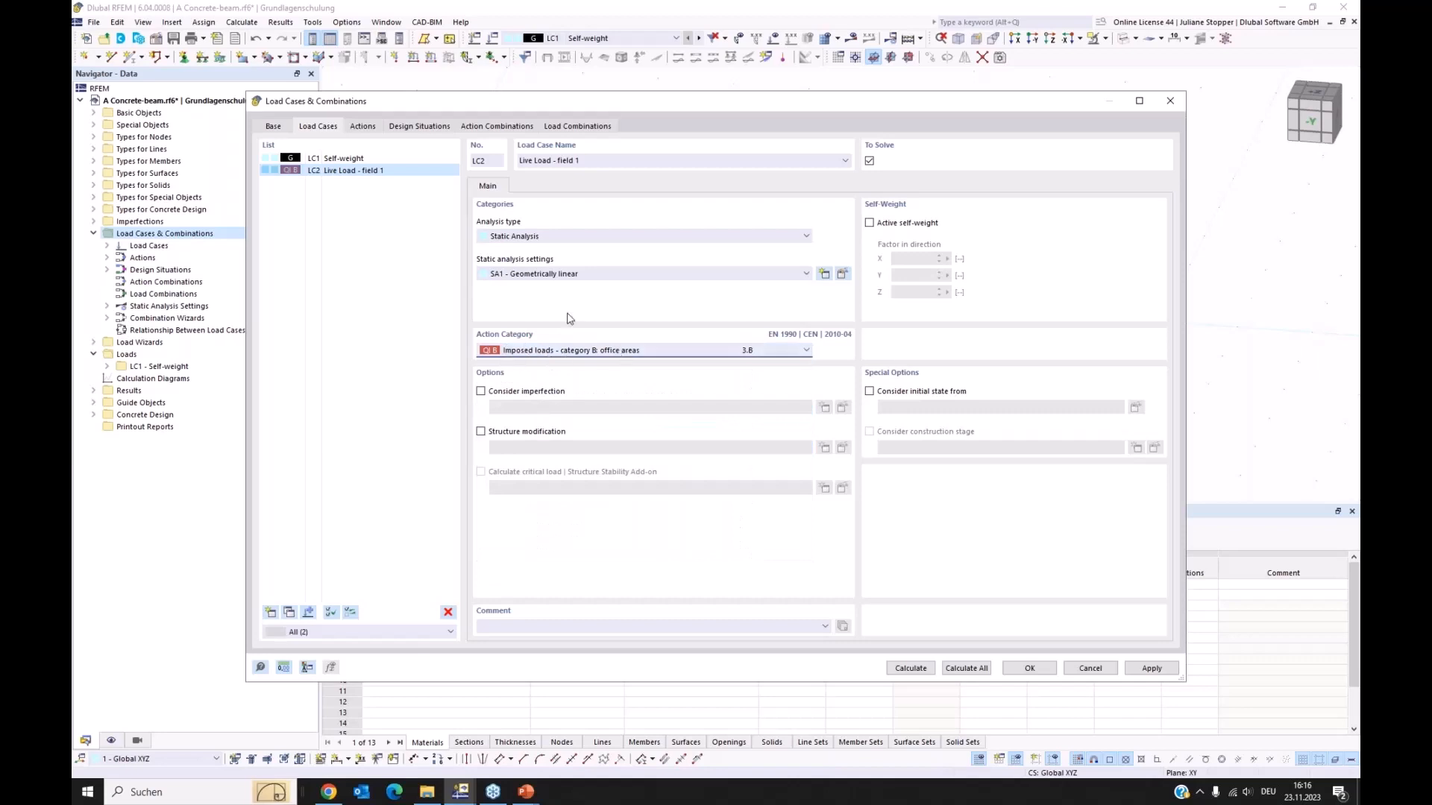
left_click(1151, 668)
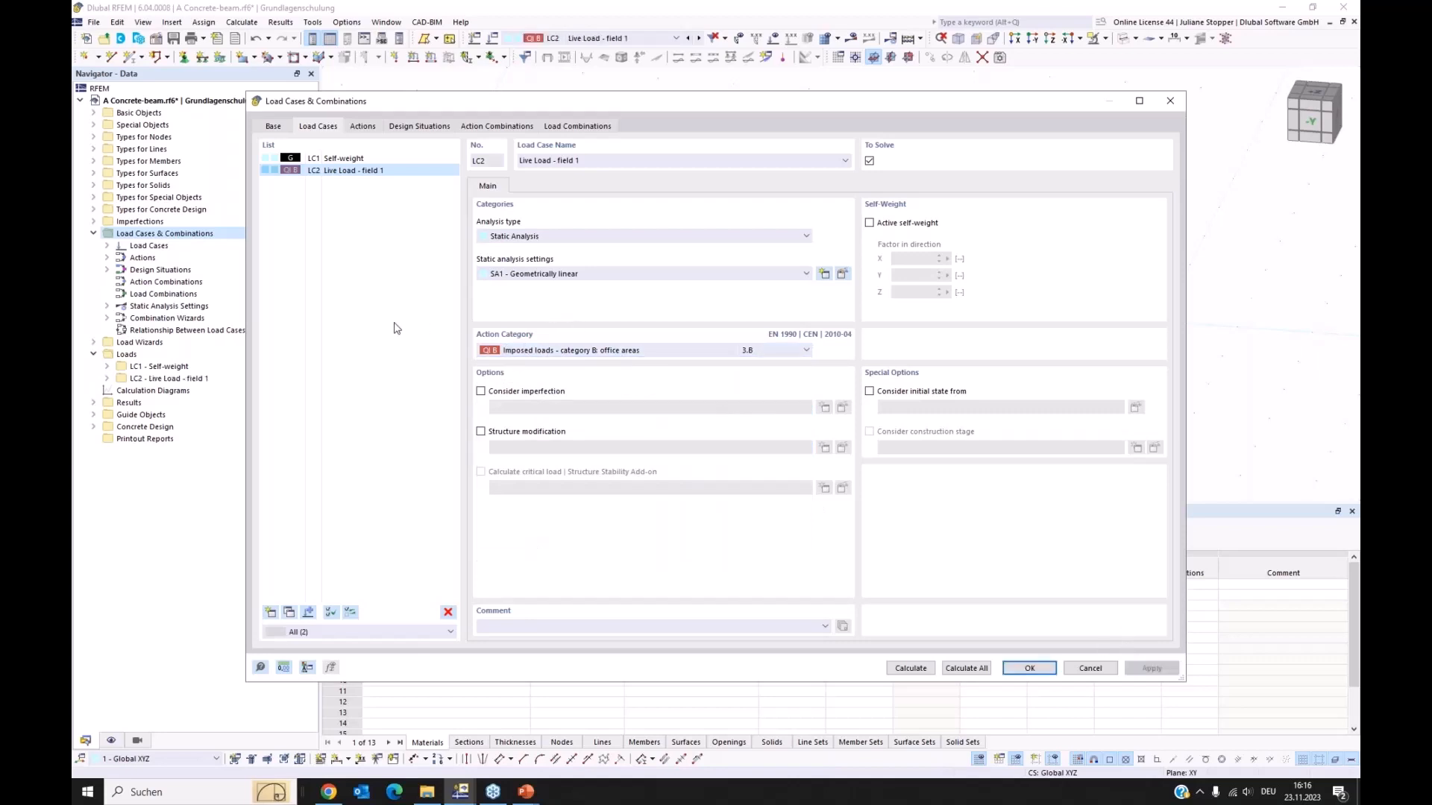
- Copy the Live Load - field 1 load case, rename the copy "Live Load - field 2" and apply it
left_click(289, 613)
left_click(595, 159)
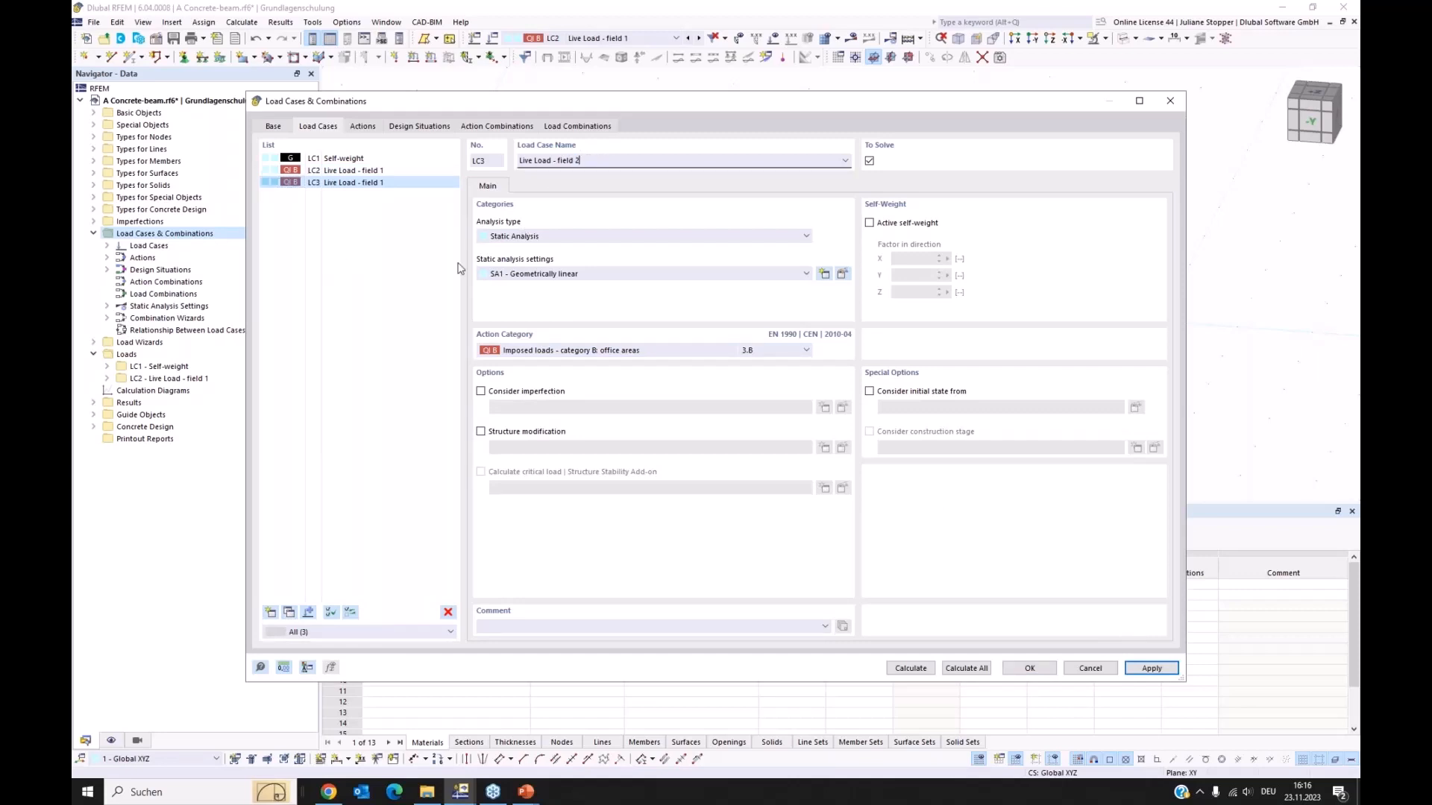
type("2")
key("Return")
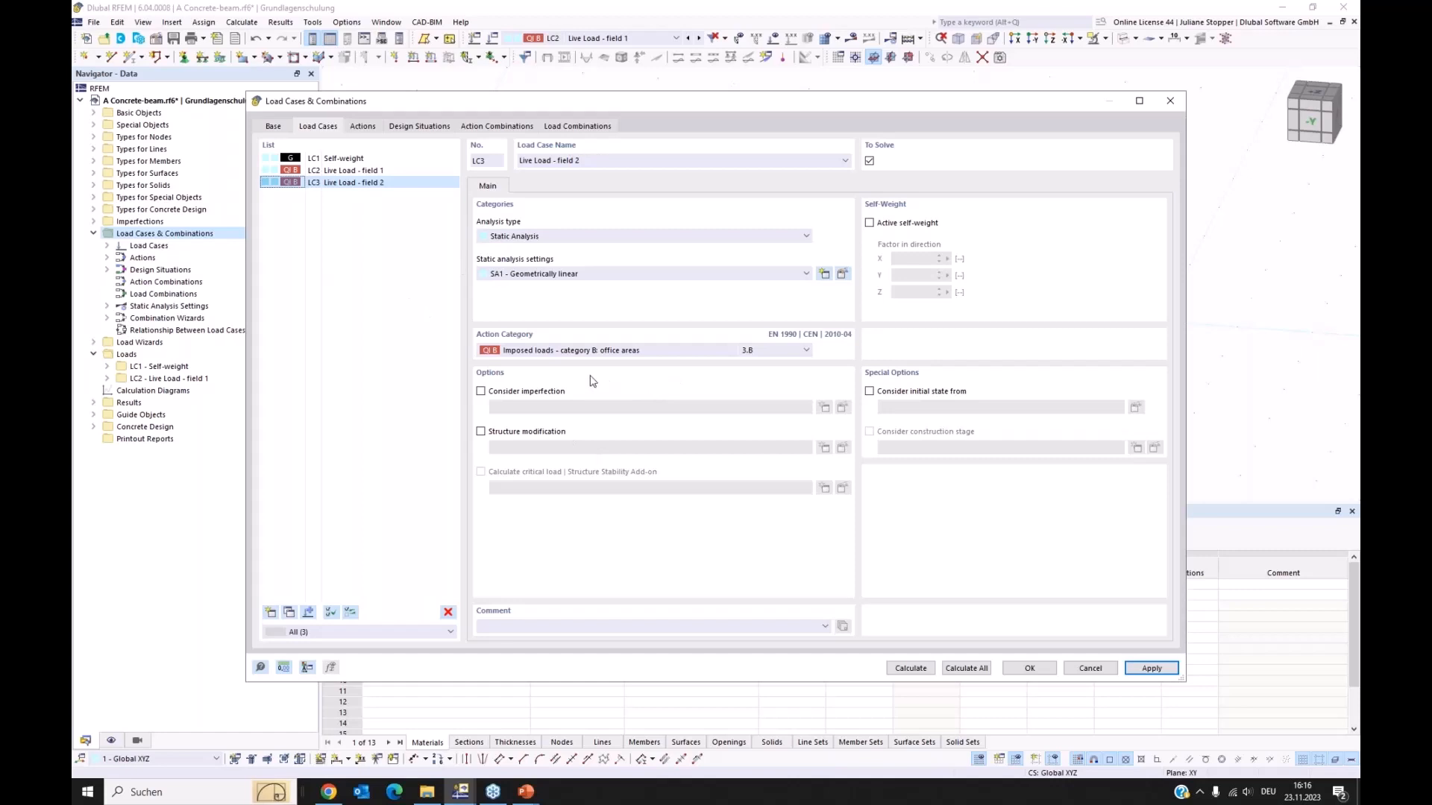
left_click(1152, 668)
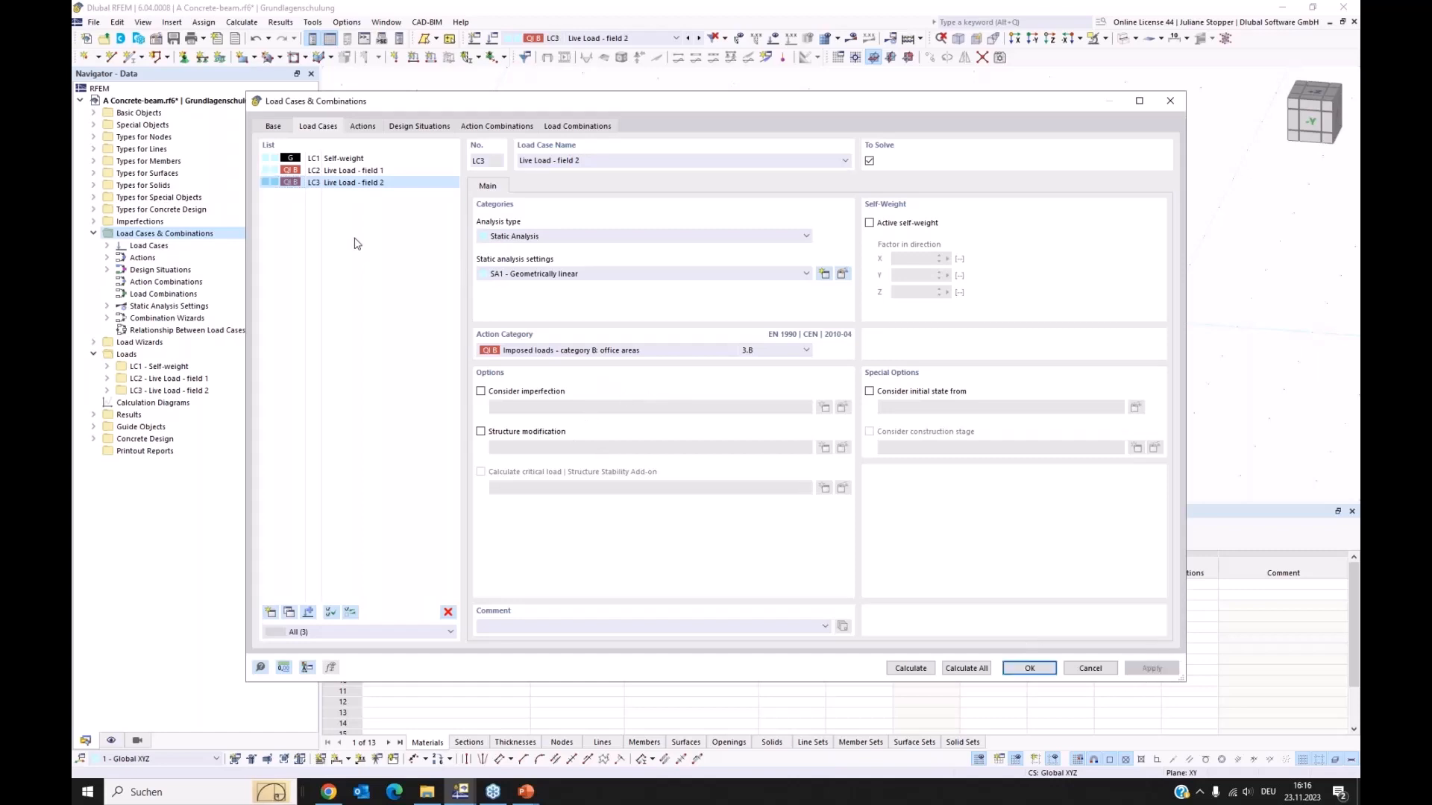
- Review the actions and the ULS design situation DS1, including its available types and the Eq. 6.10 combination rule information
left_click(365, 127)
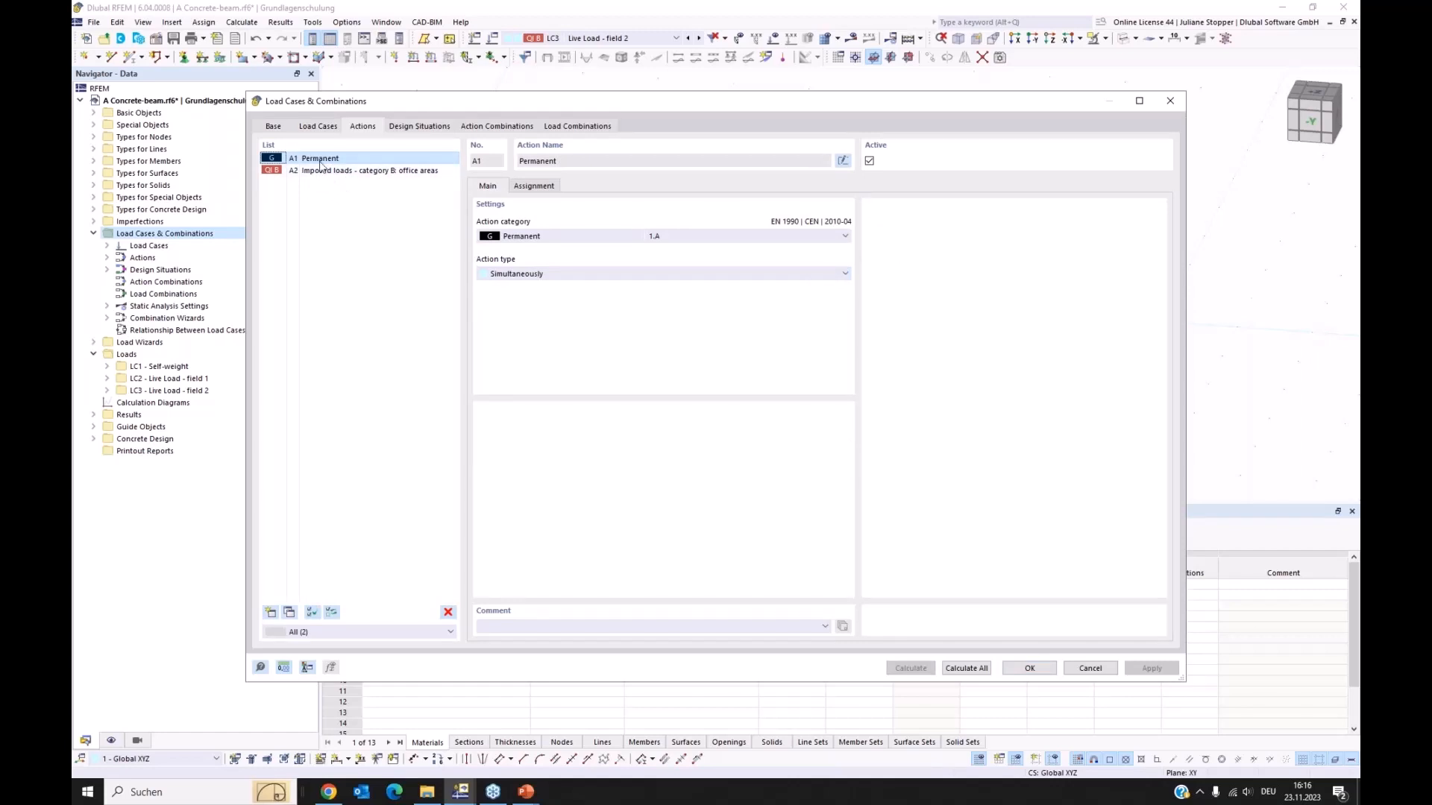
left_click(428, 127)
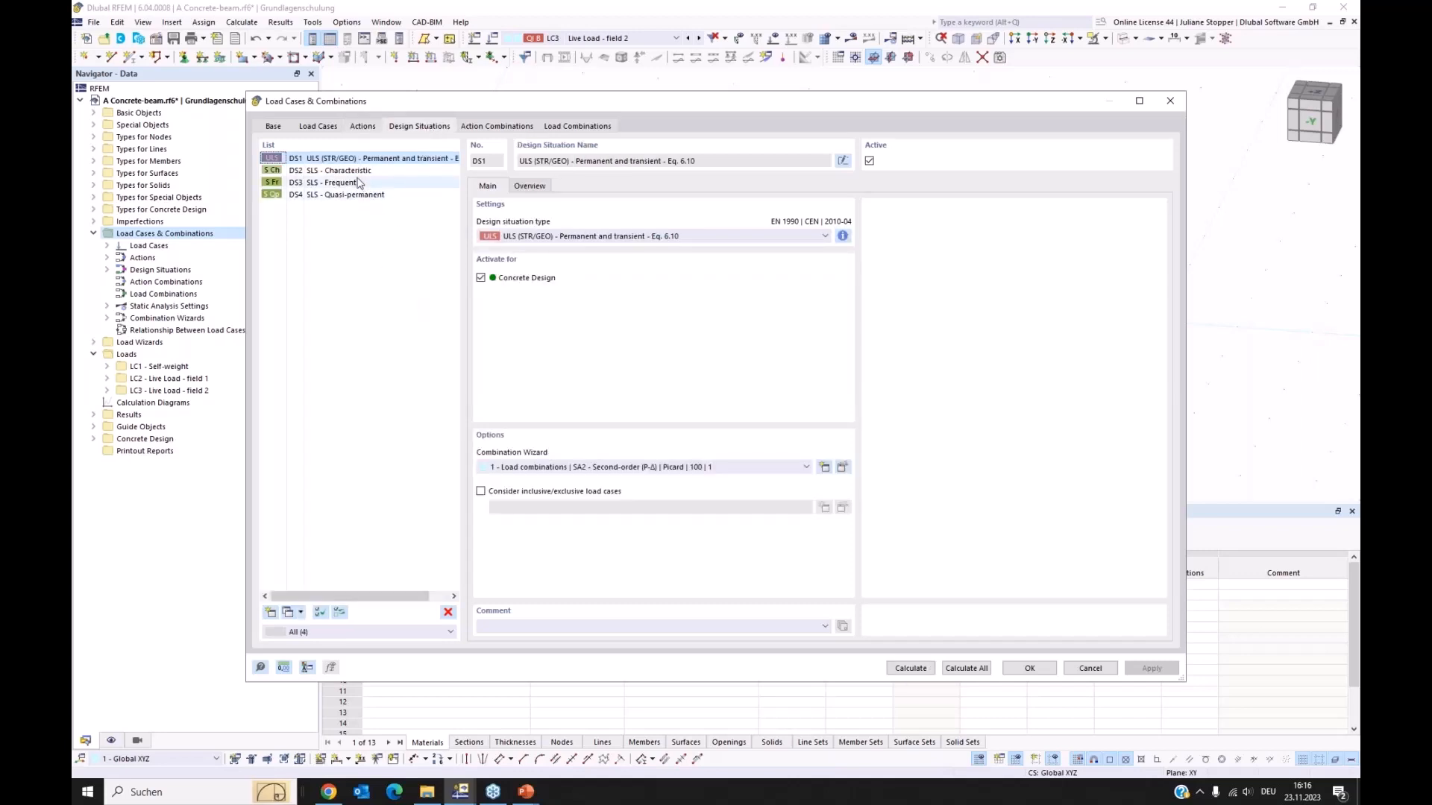
left_click(763, 237)
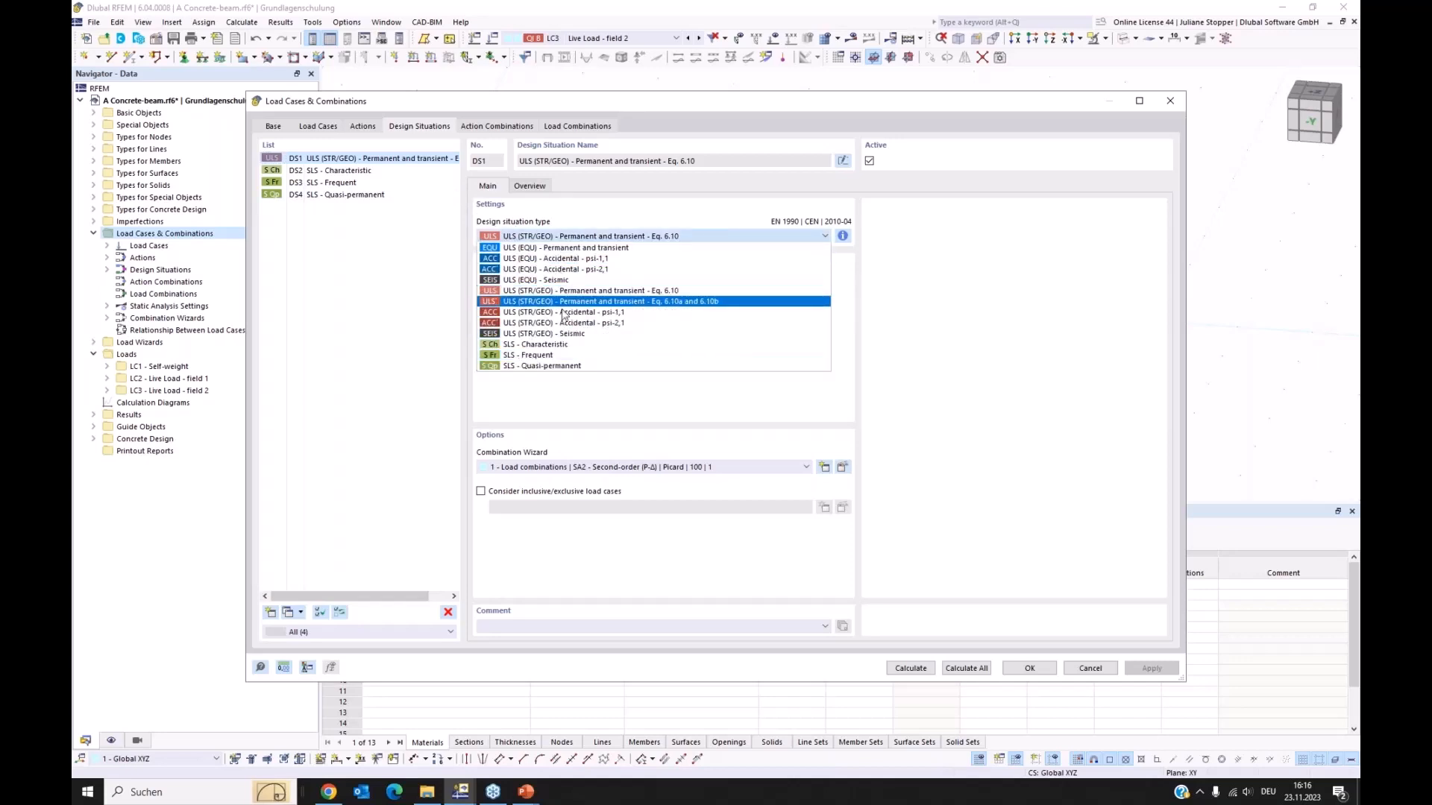
left_click(745, 214)
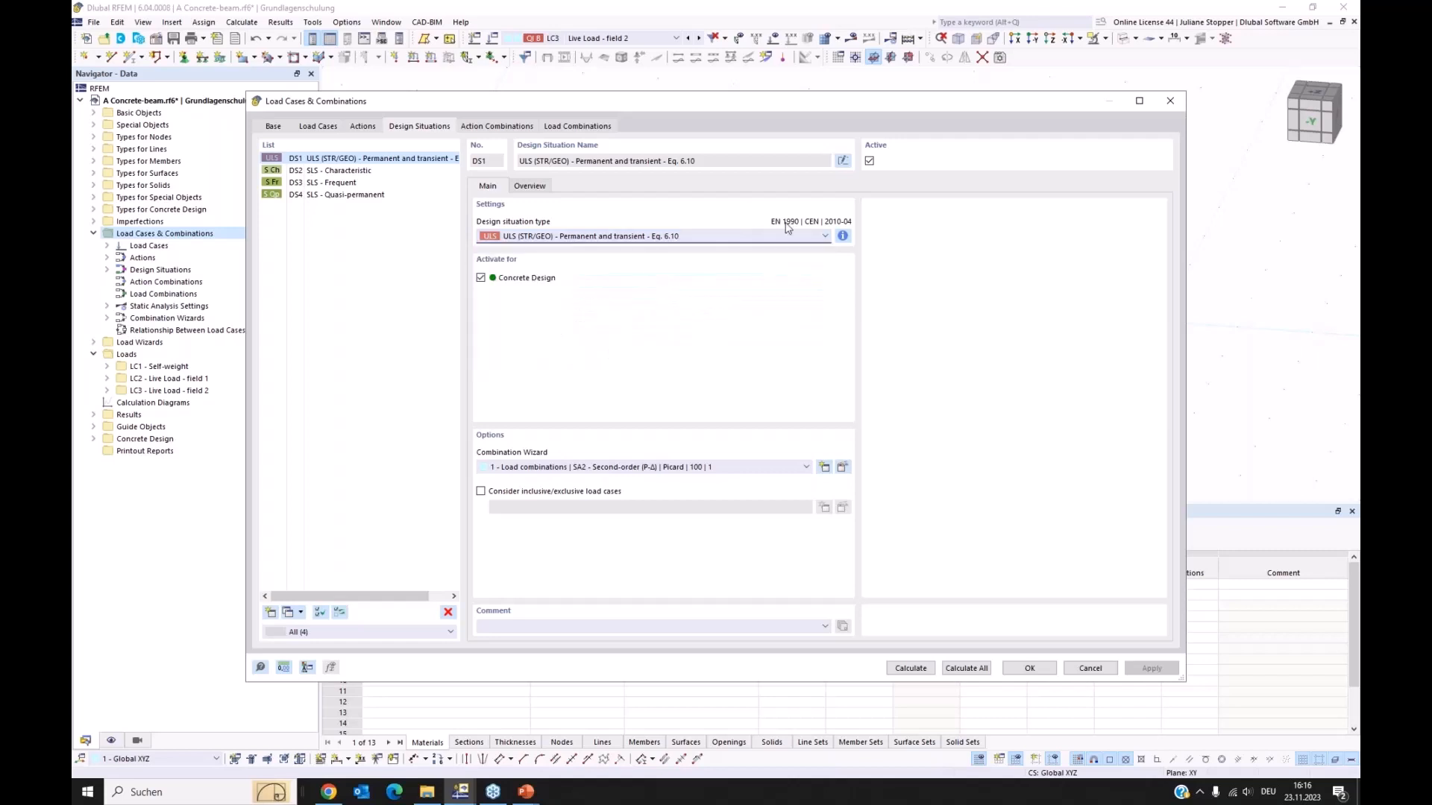
left_click(841, 235)
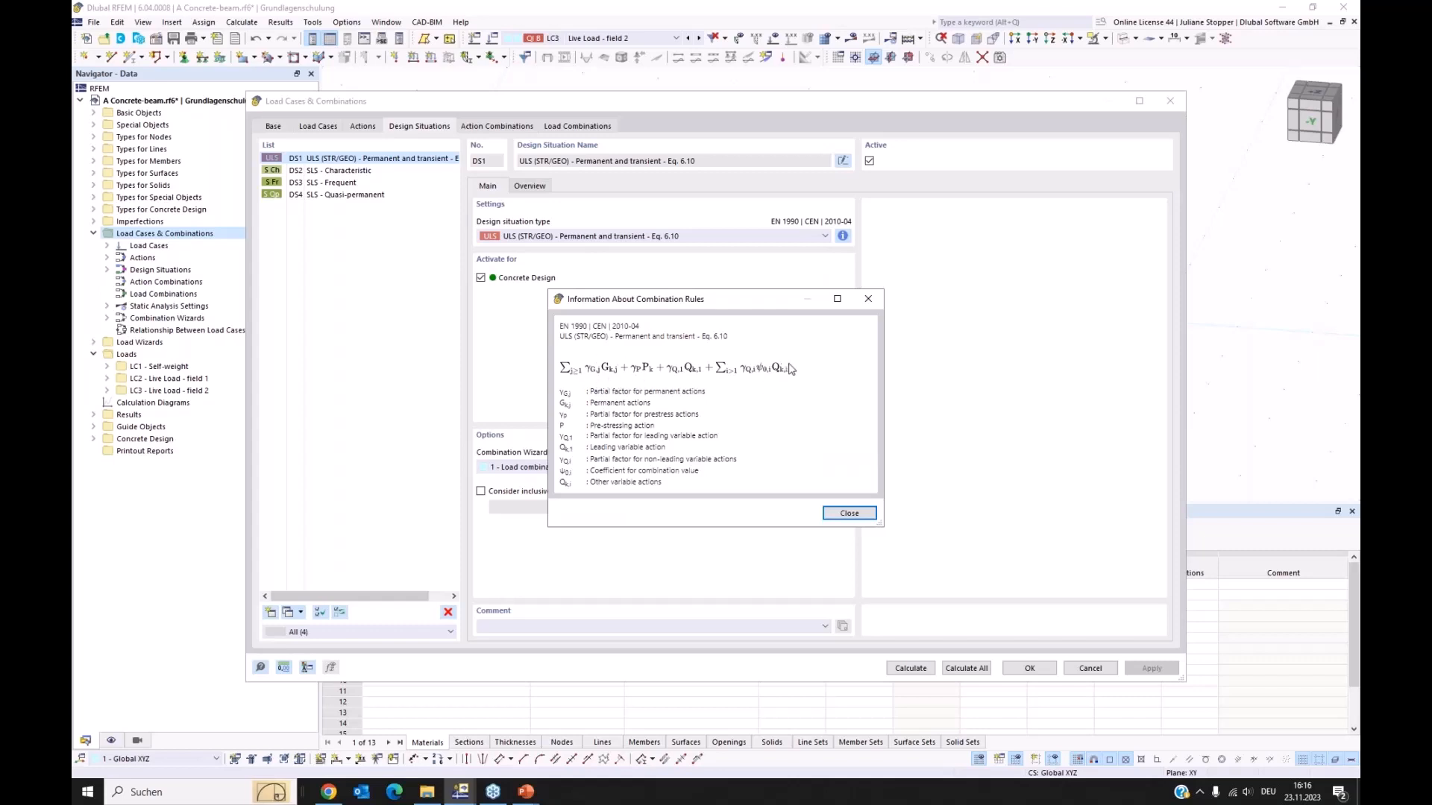
left_click(849, 514)
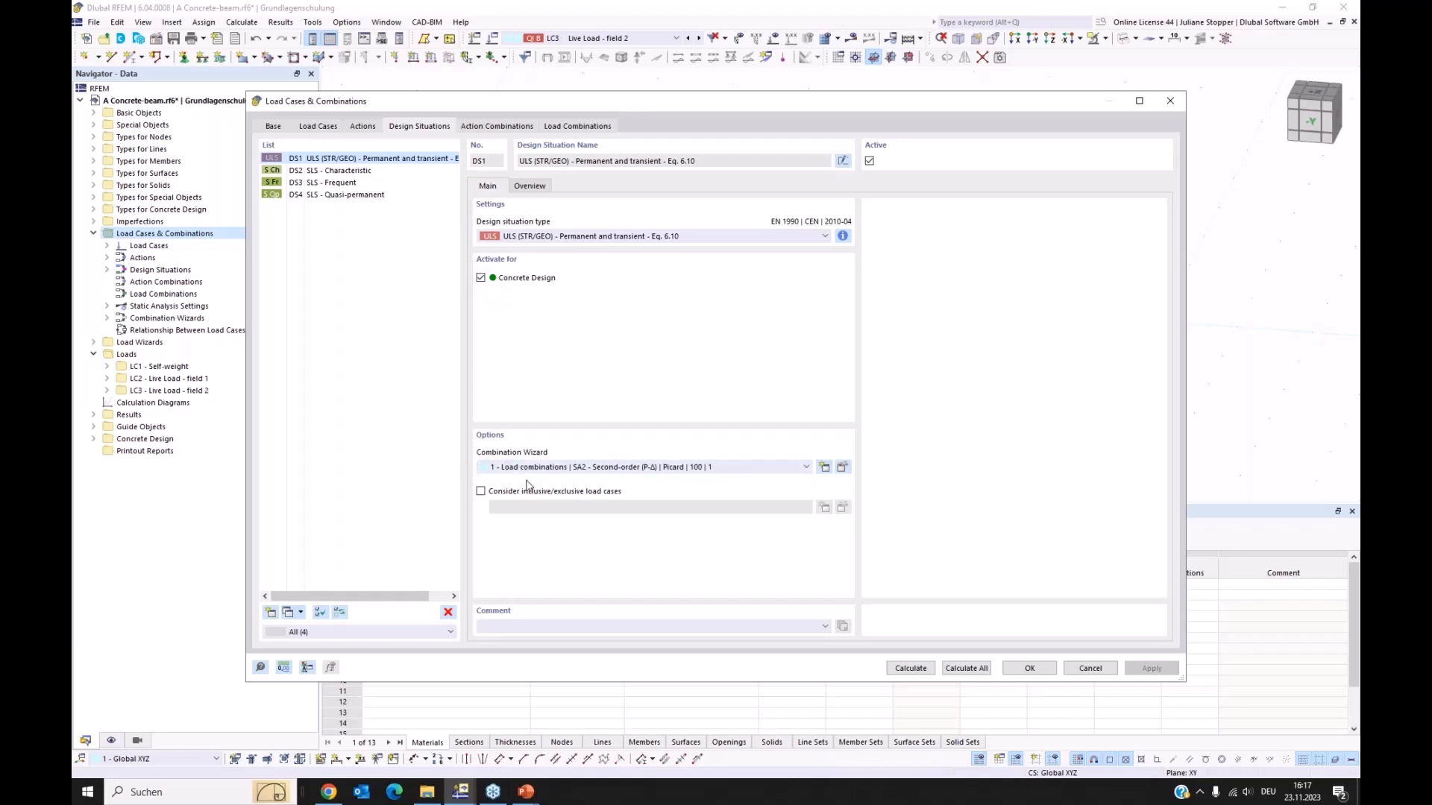
- Edit combination wizard 1 so that imperfection cases are not considered, and accept it
left_click(843, 468)
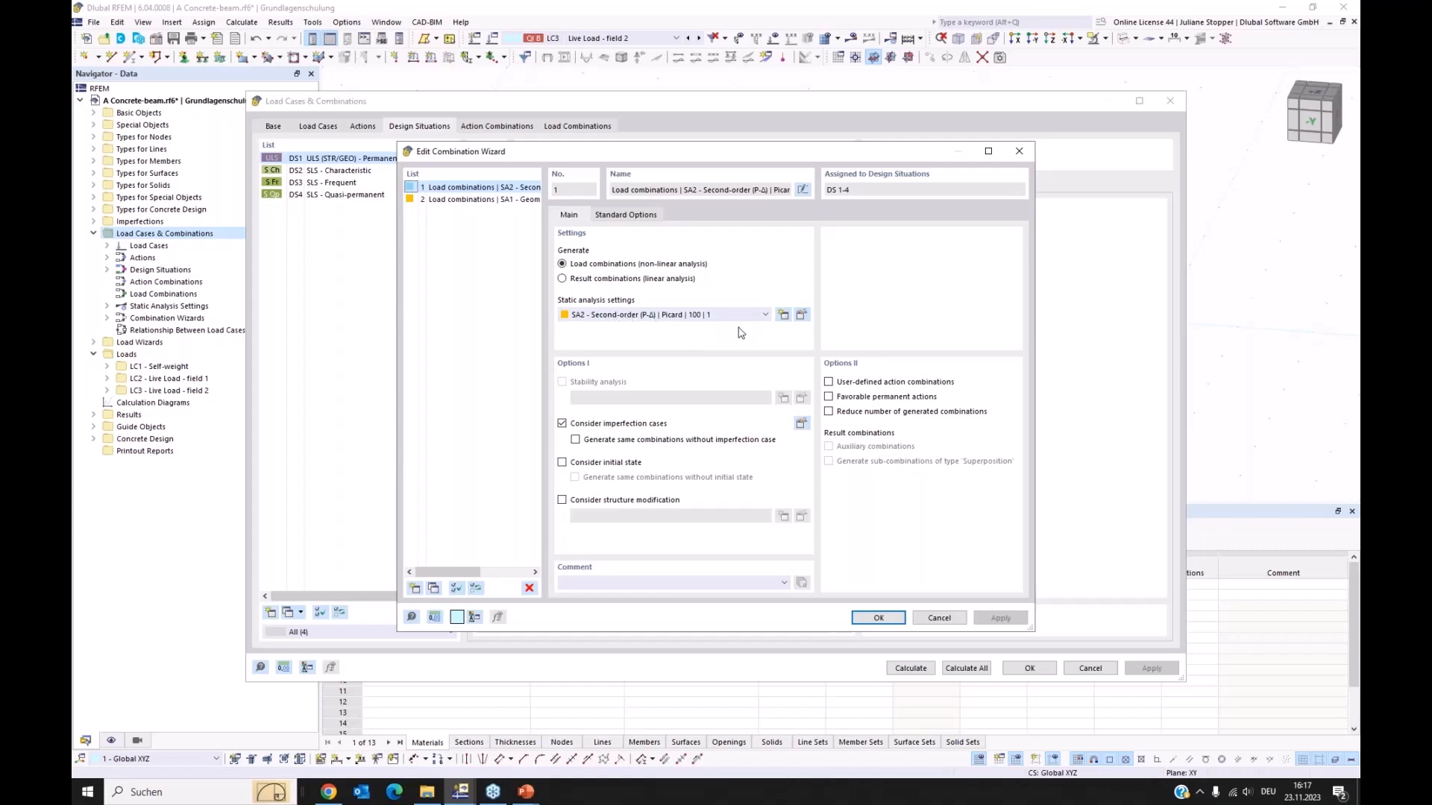
left_click(562, 424)
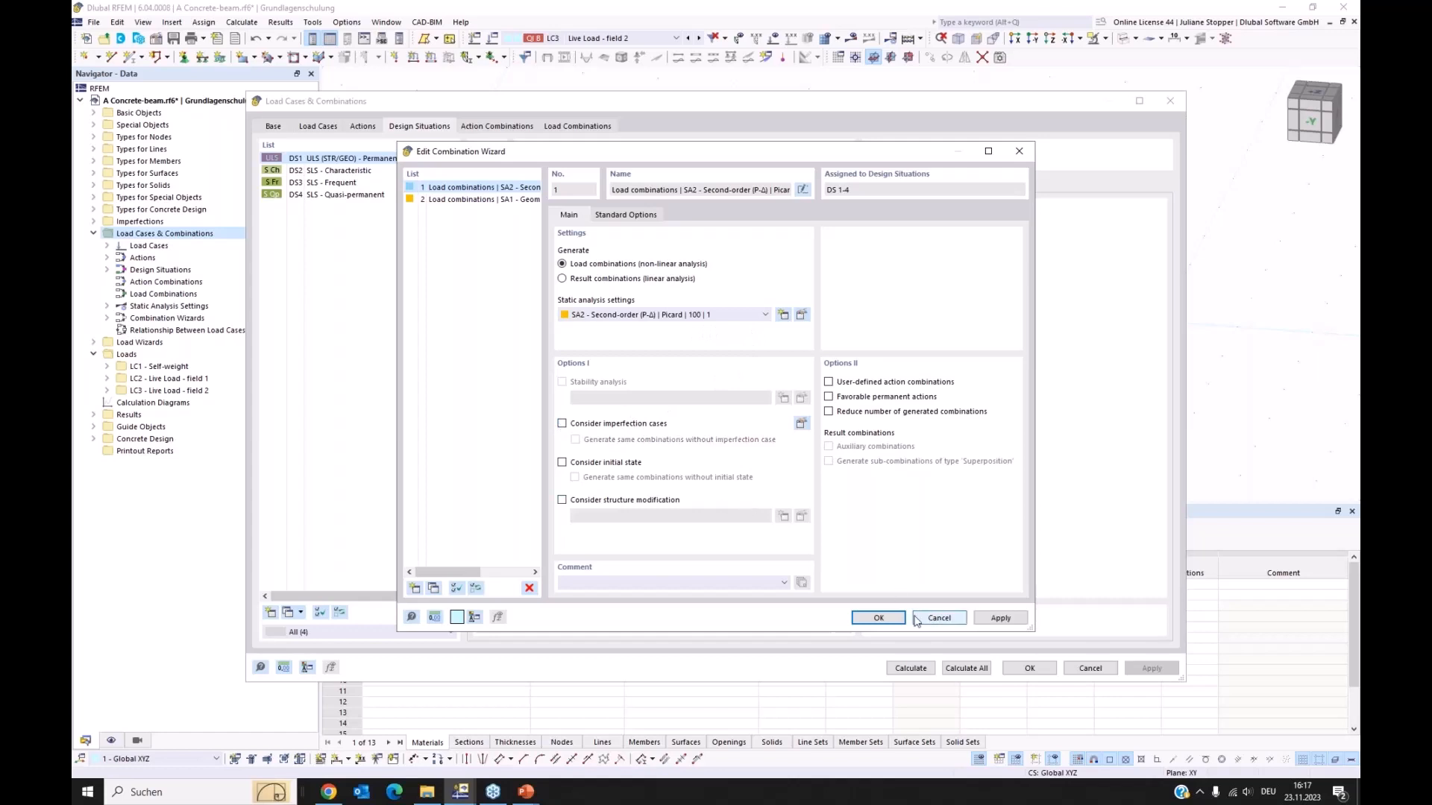
left_click(880, 619)
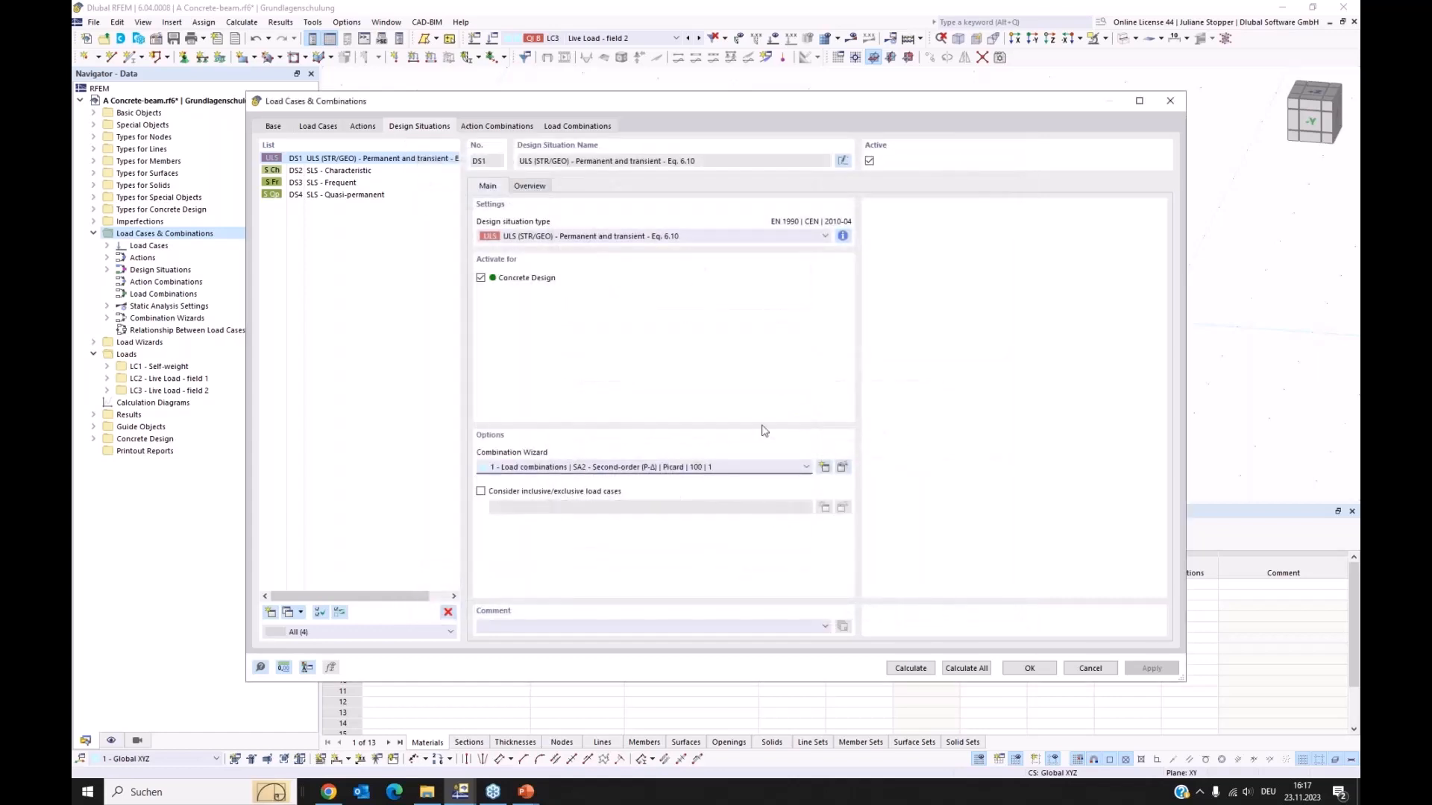
- Review the three SLS design situations, generate the action and load combinations, and accept the Load Cases & Combinations settings
left_click(349, 171)
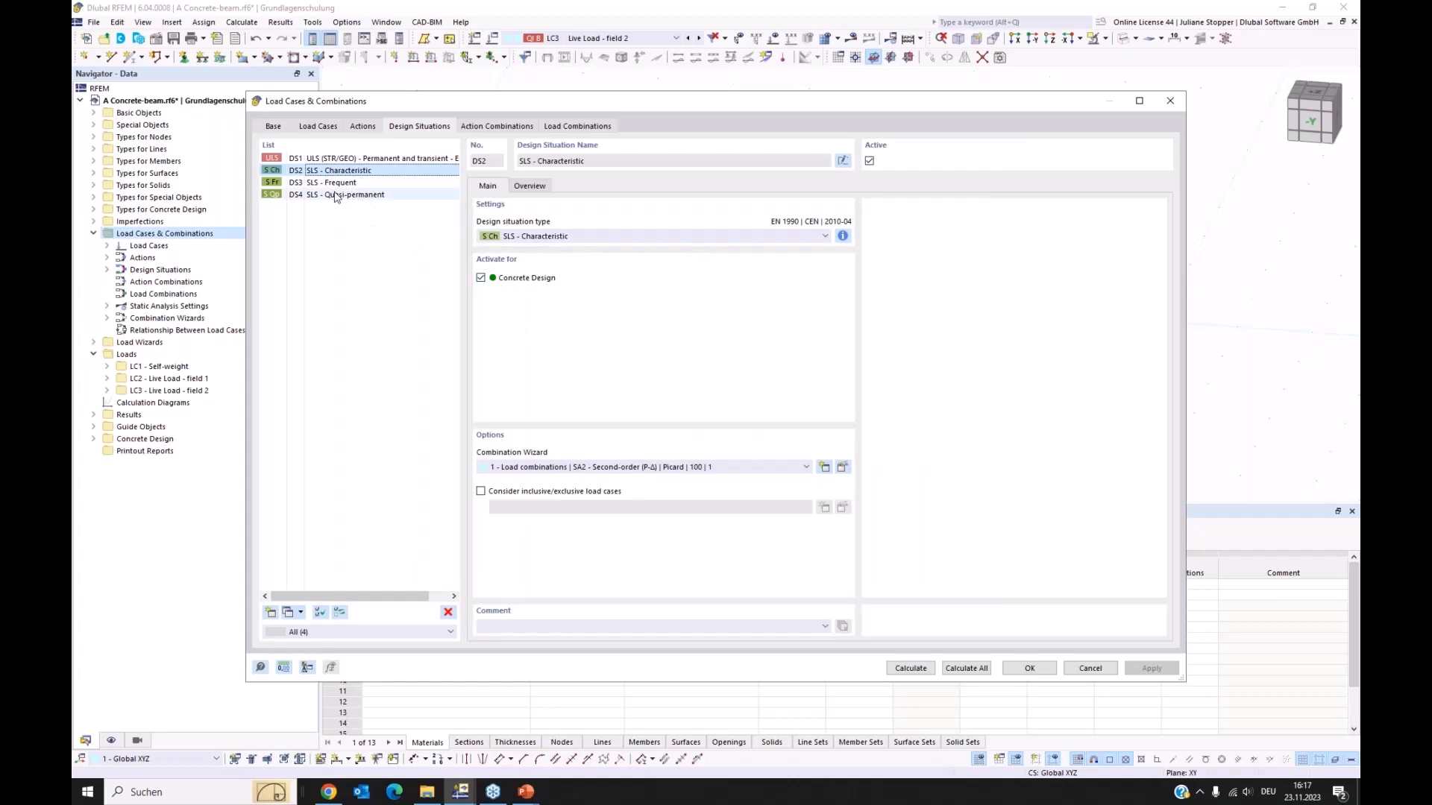
left_click(341, 182)
left_click(343, 196)
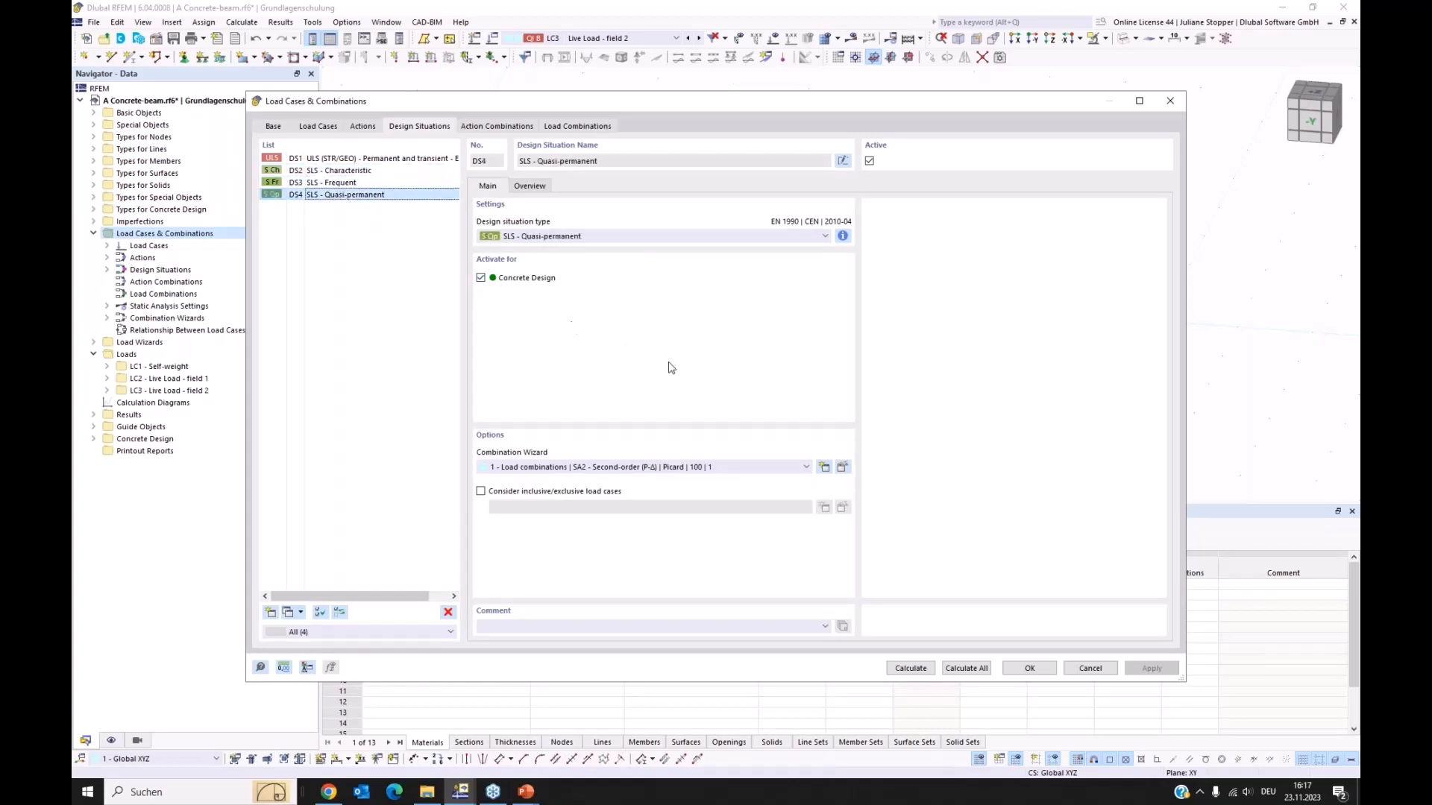
left_click(496, 126)
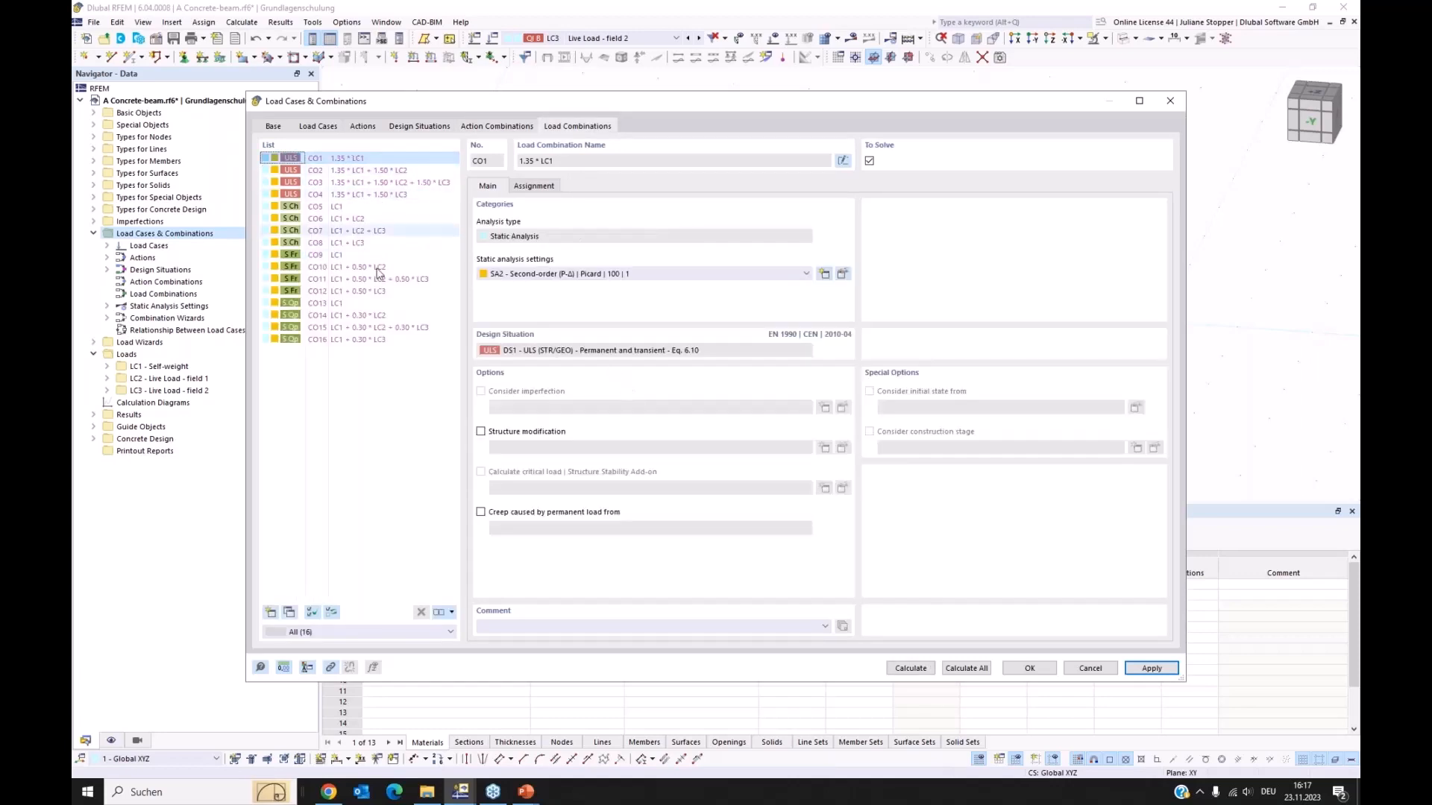
left_click(1031, 669)
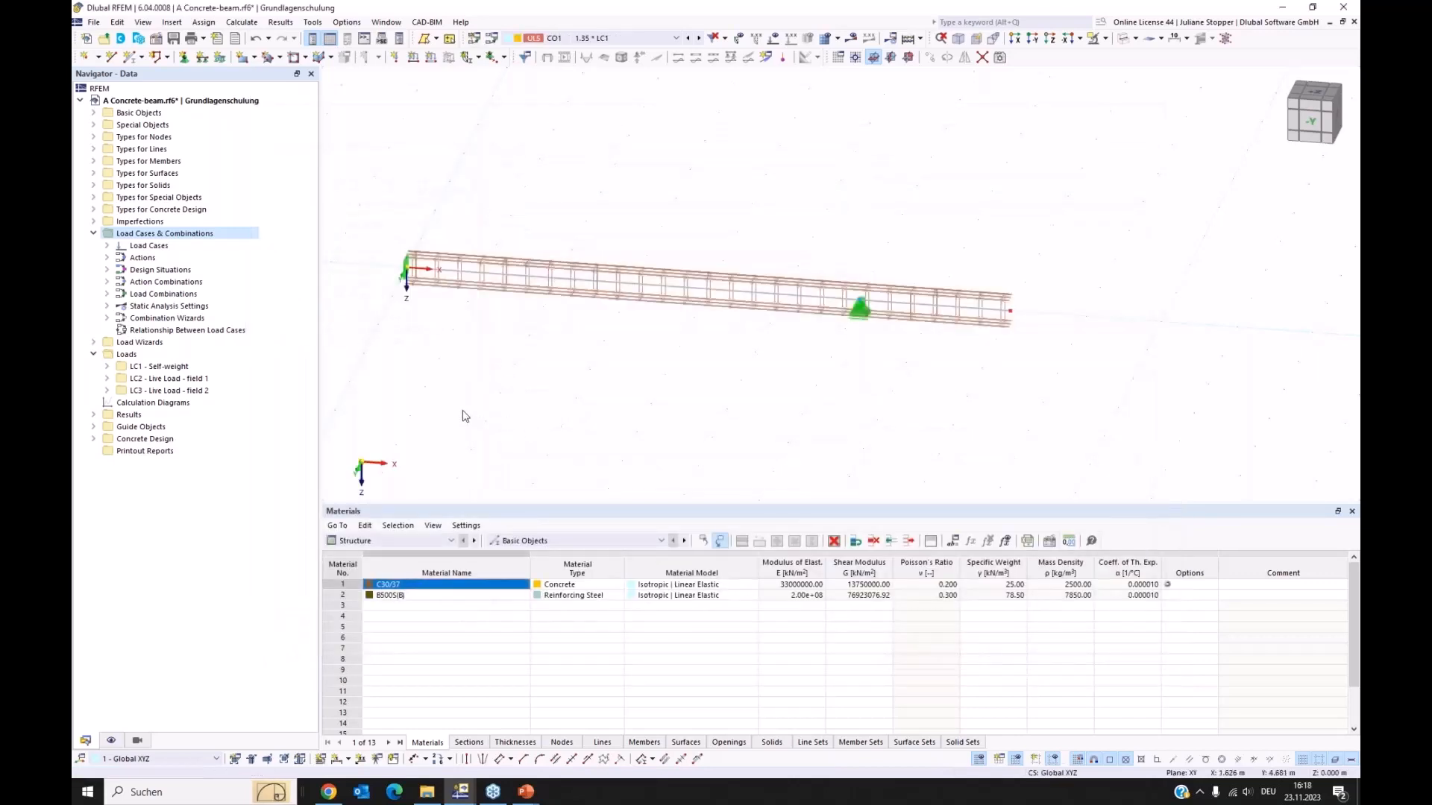
- Show the loads in the model view and enable the self-weight display for the beam
left_click(93, 233)
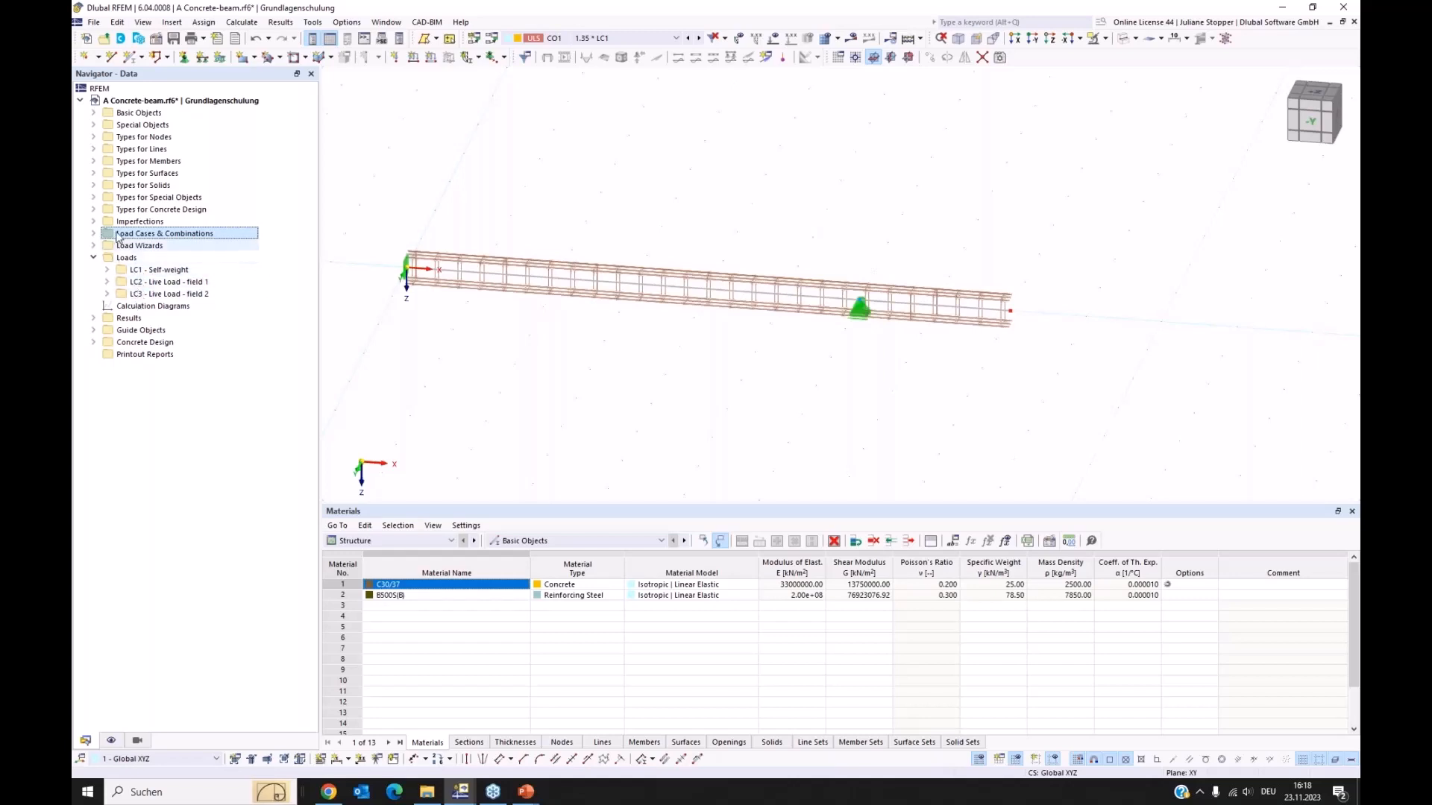
left_click(106, 271)
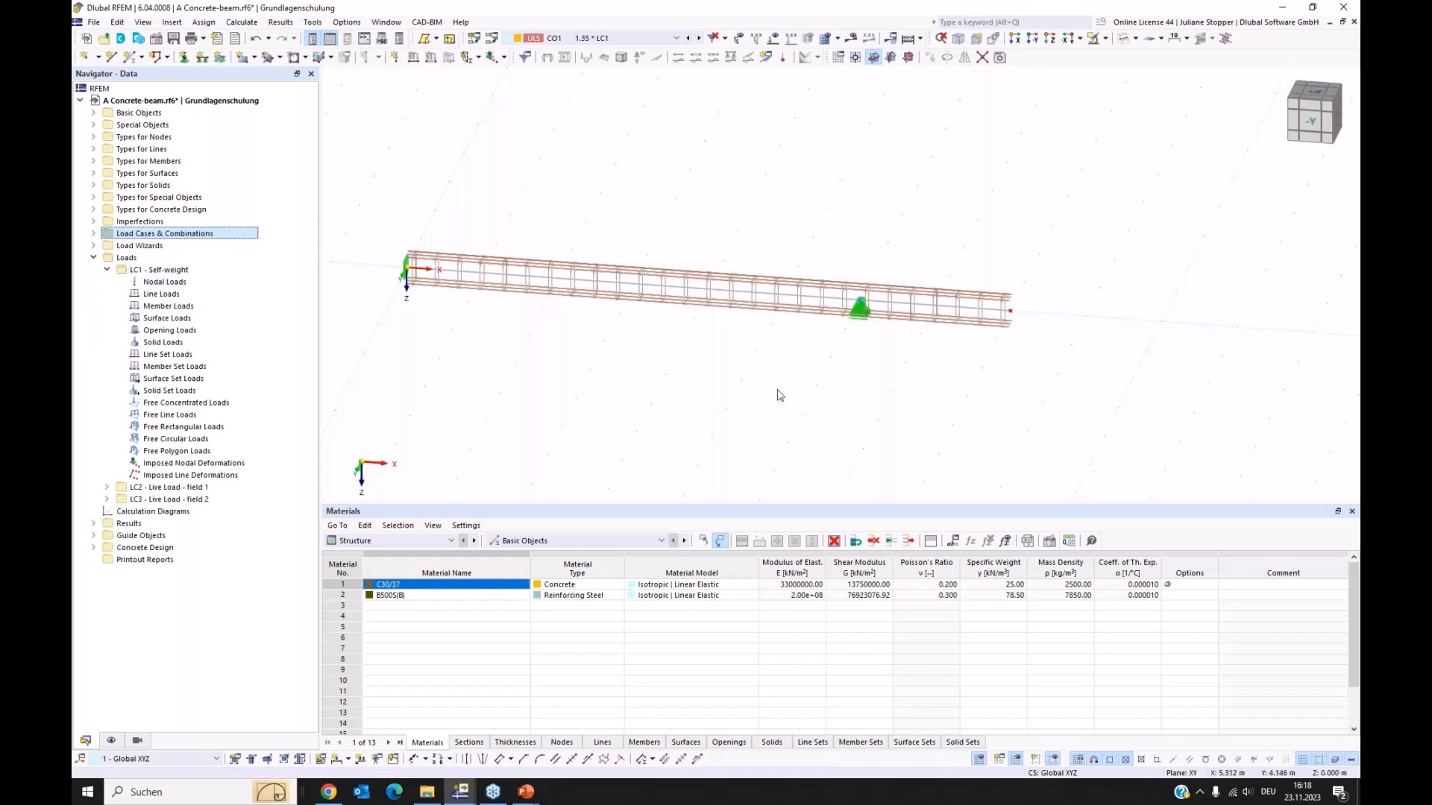
left_click(777, 59)
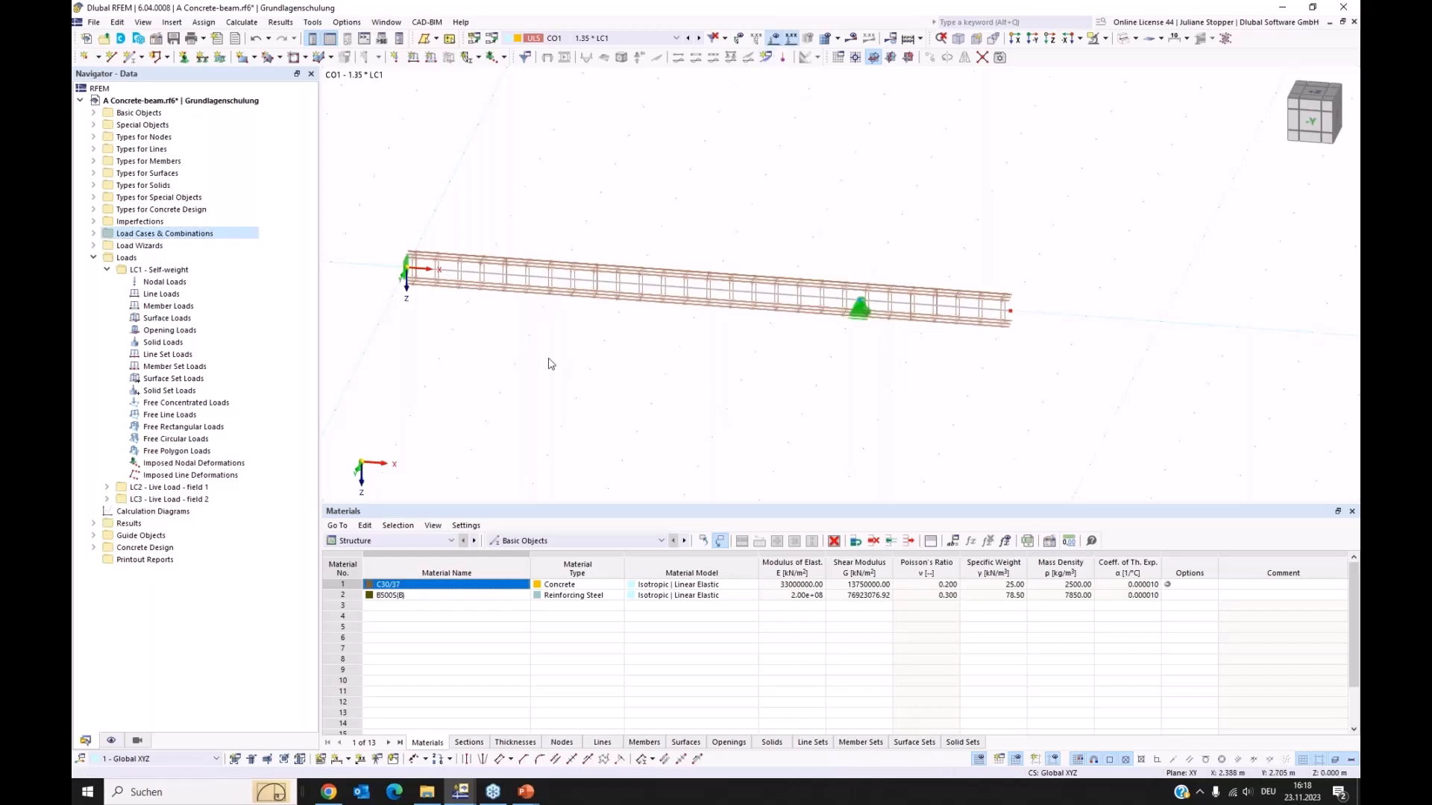
left_click(111, 742)
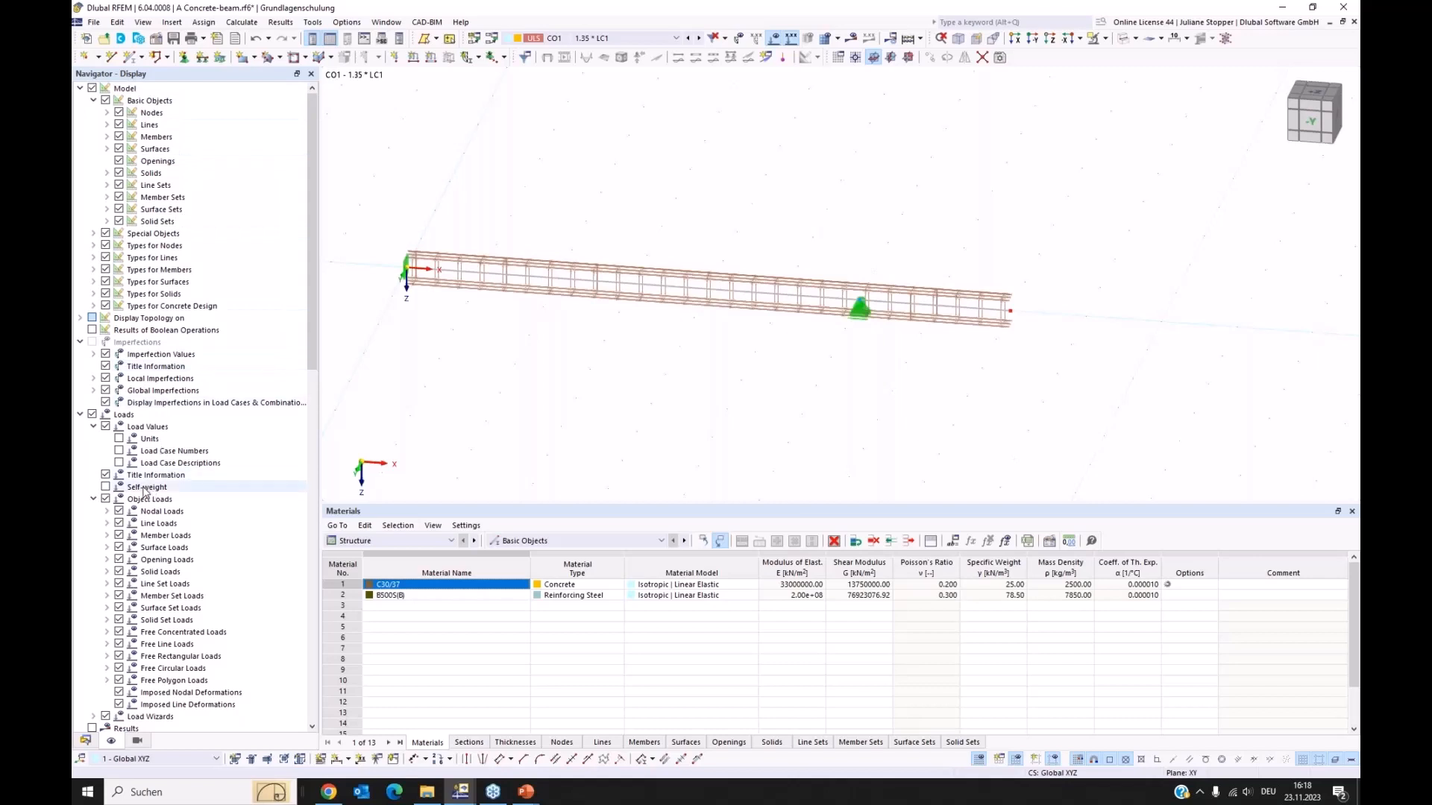
left_click(105, 487)
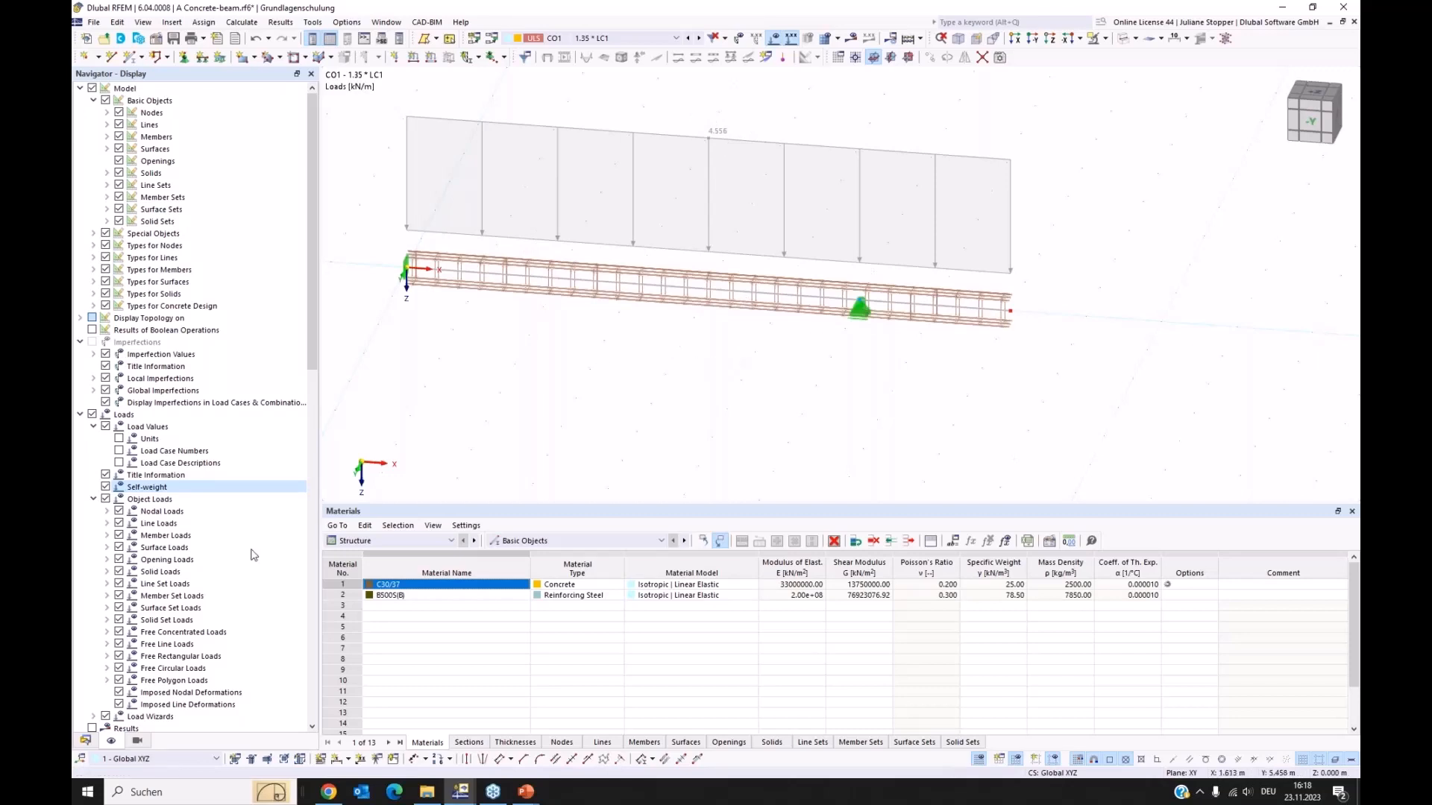
left_click(86, 740)
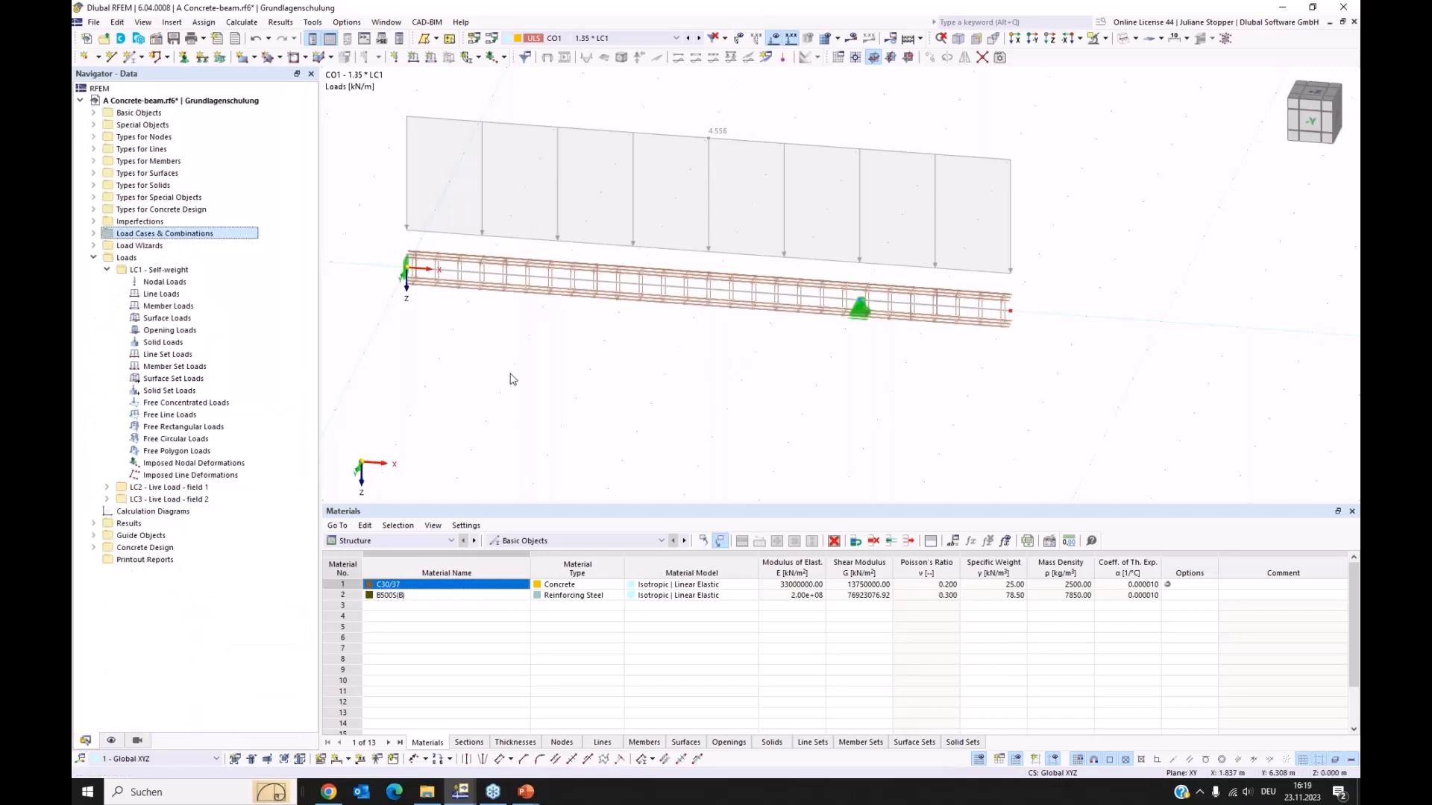
- Add a uniform member load of 1.5 kN/m on member 1 in load case LC1 - Self-weight and apply it
middle_click_drag(585, 428, 615, 445)
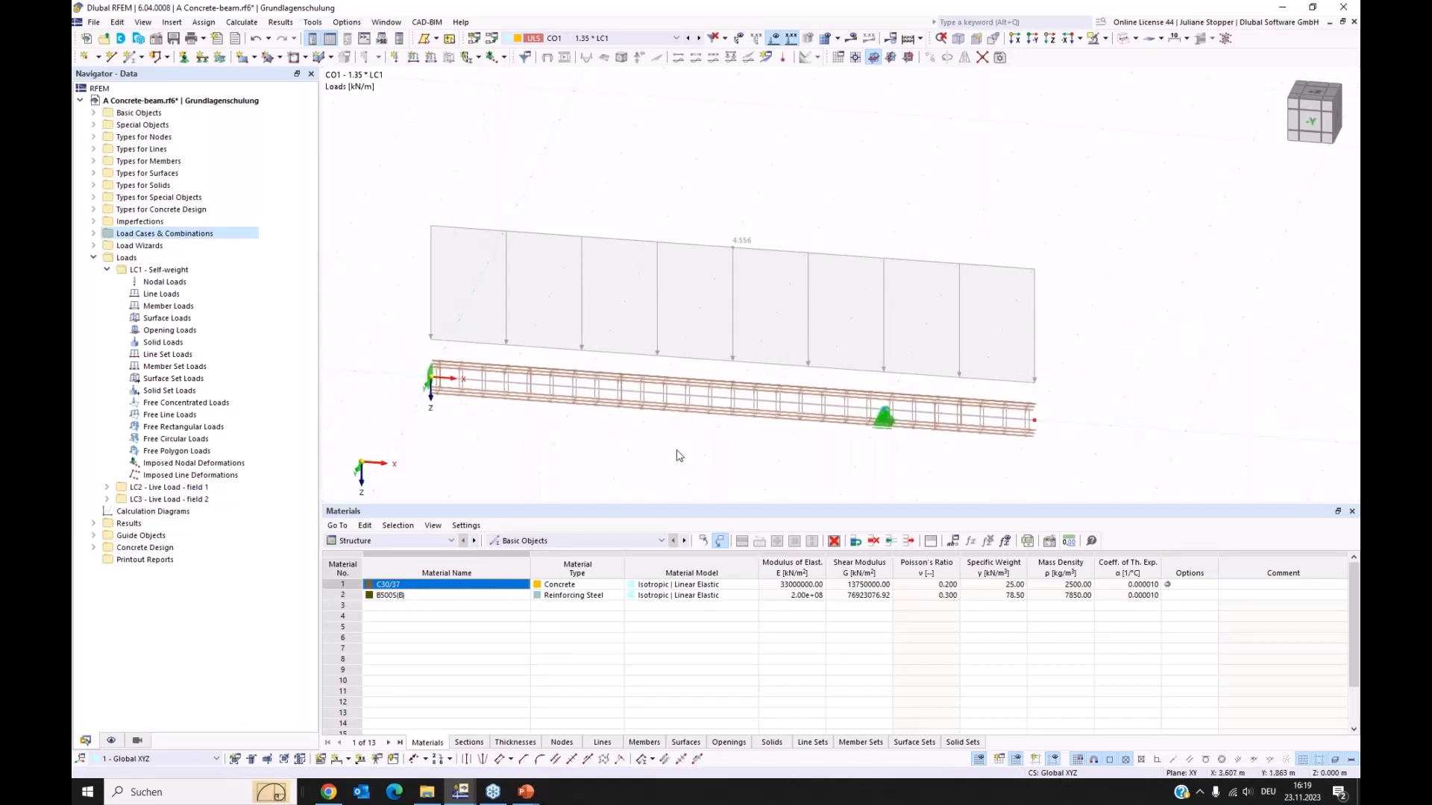
left_click(431, 59)
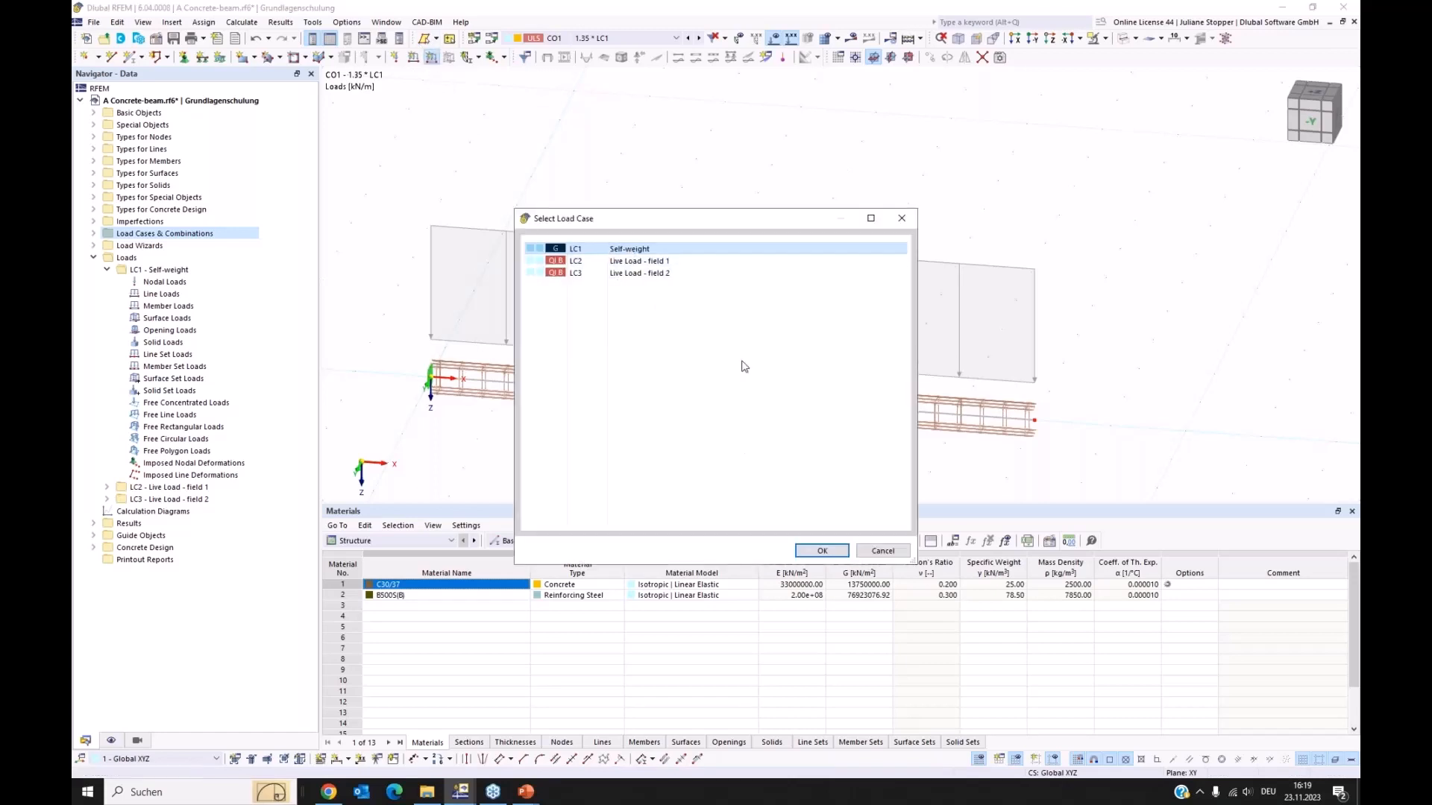
left_click(821, 551)
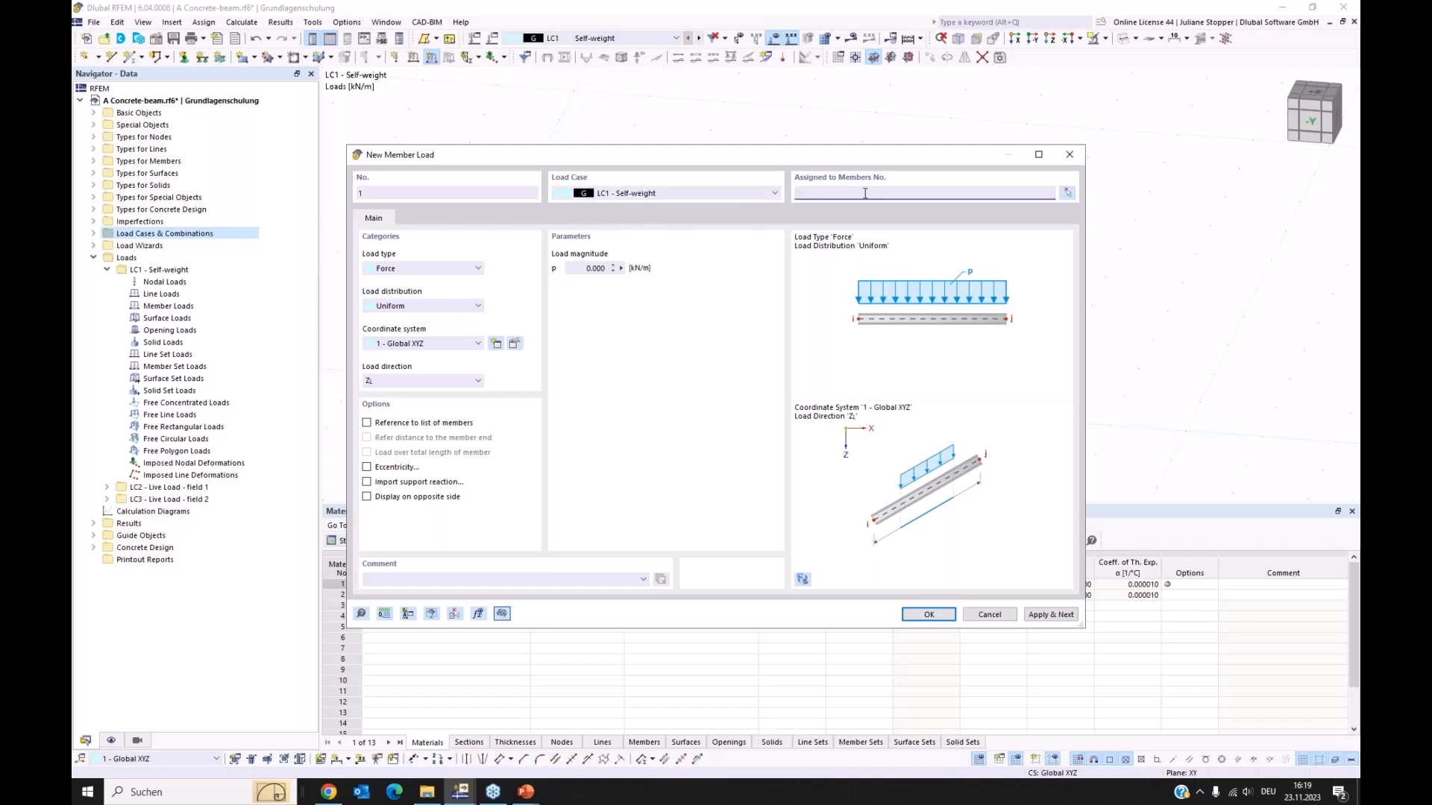
left_click(613, 270)
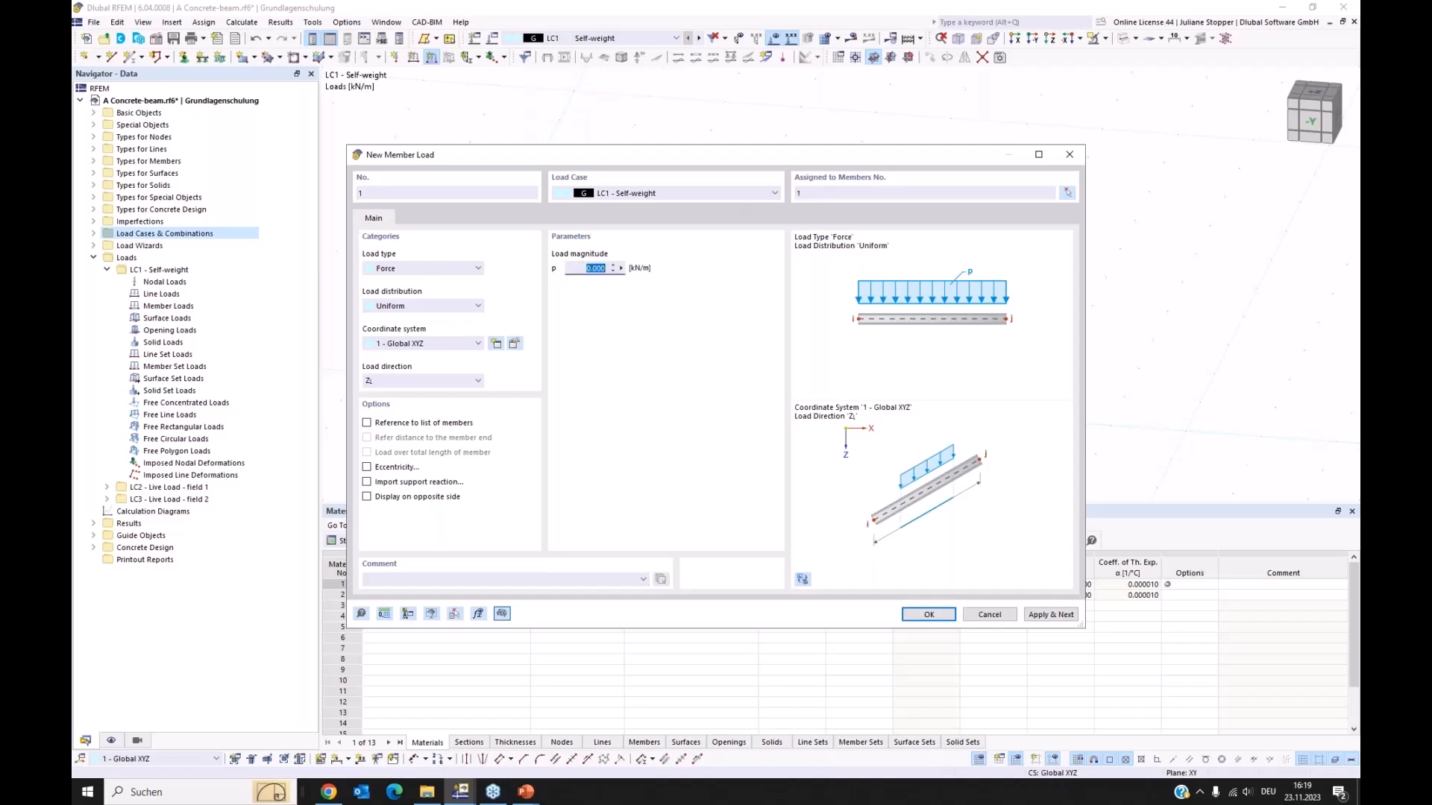
type("1")
left_click(1050, 615)
mouse_move(786, 156)
left_mouse_down()
mouse_move(768, 333)
mouse_move(793, 467)
mouse_move(738, 337)
mouse_move(742, 218)
left_mouse_up()
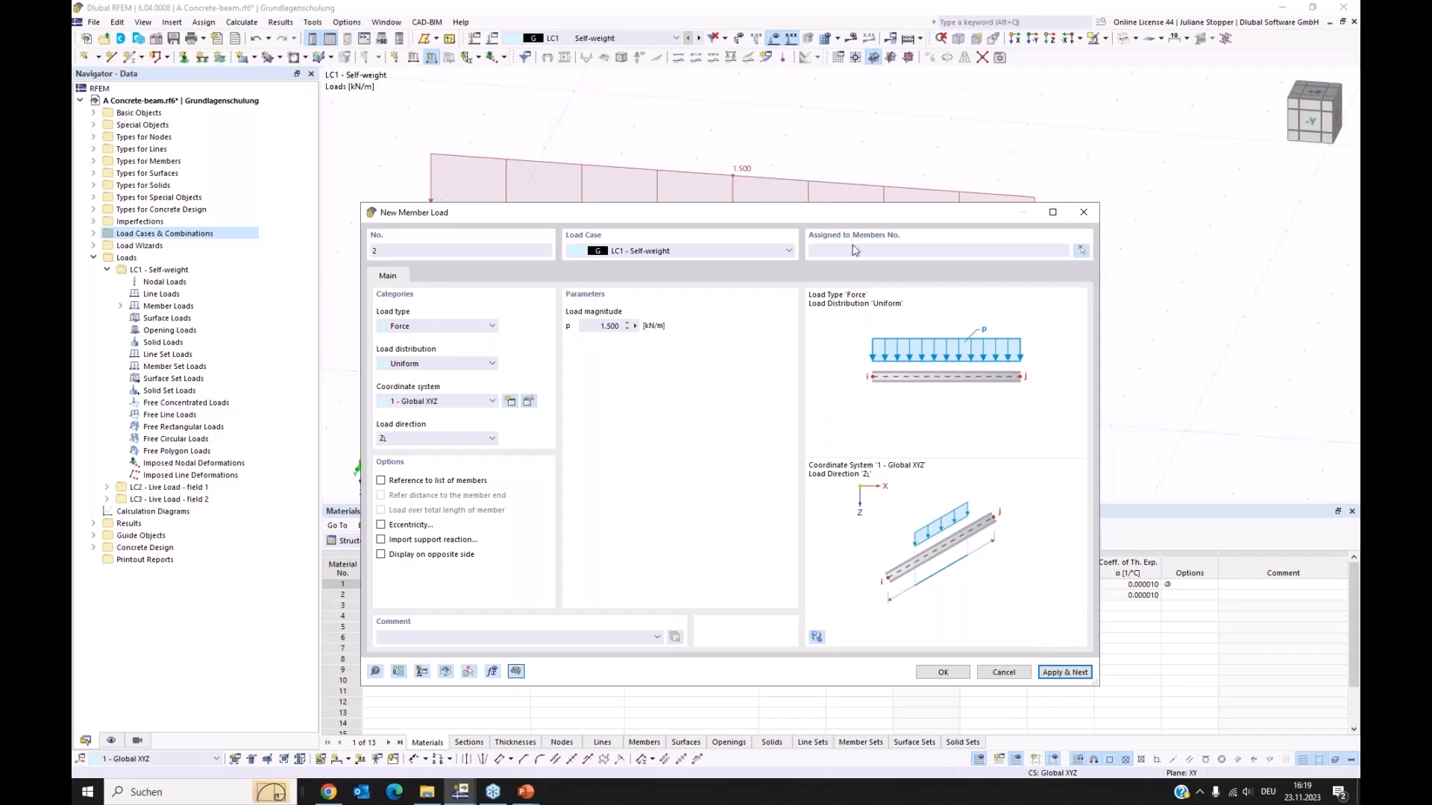
left_click_drag(761, 214, 757, 252)
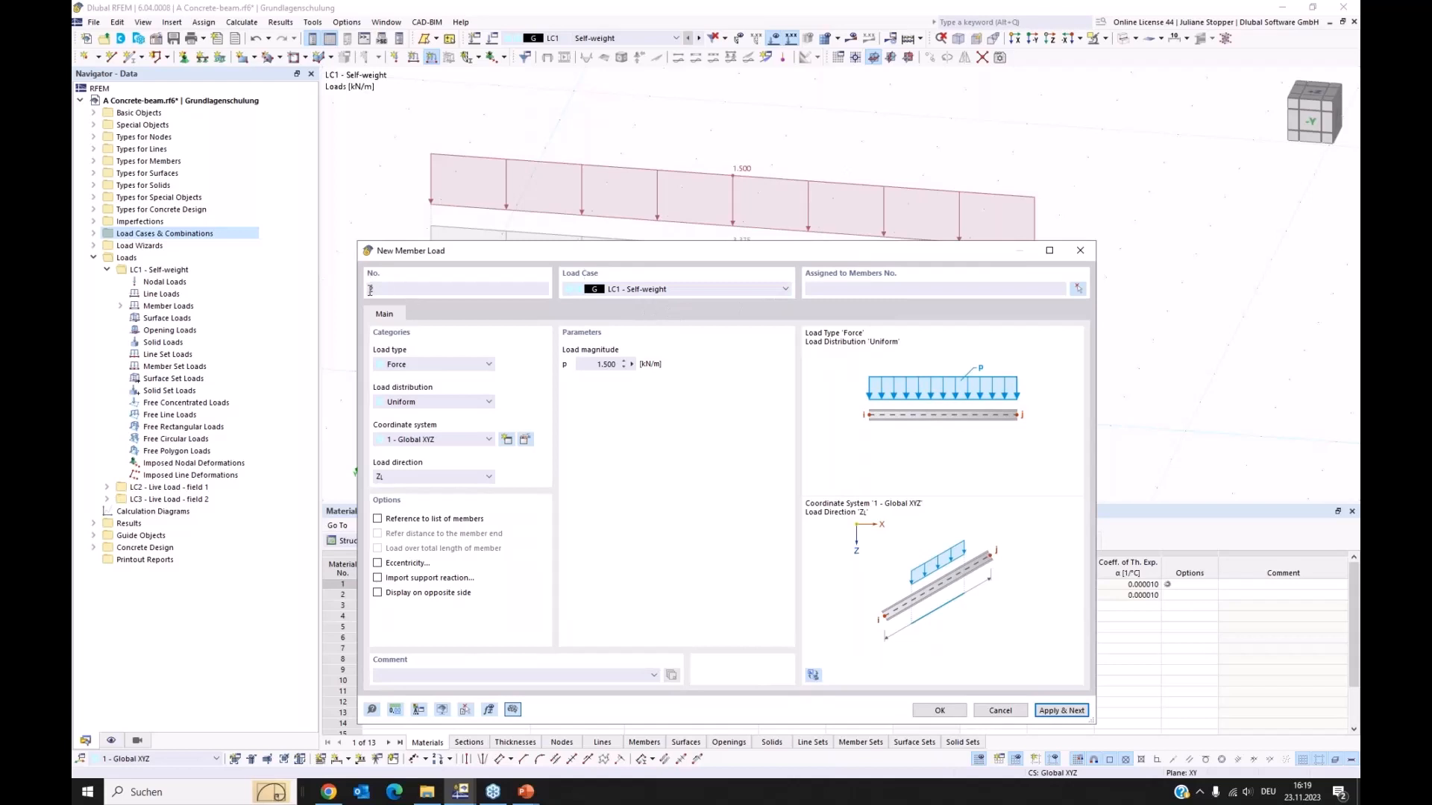
- Set up the next member load in LC2 - Live Load - field 1 on member 1 with a trapezoidal distribution
left_click(709, 293)
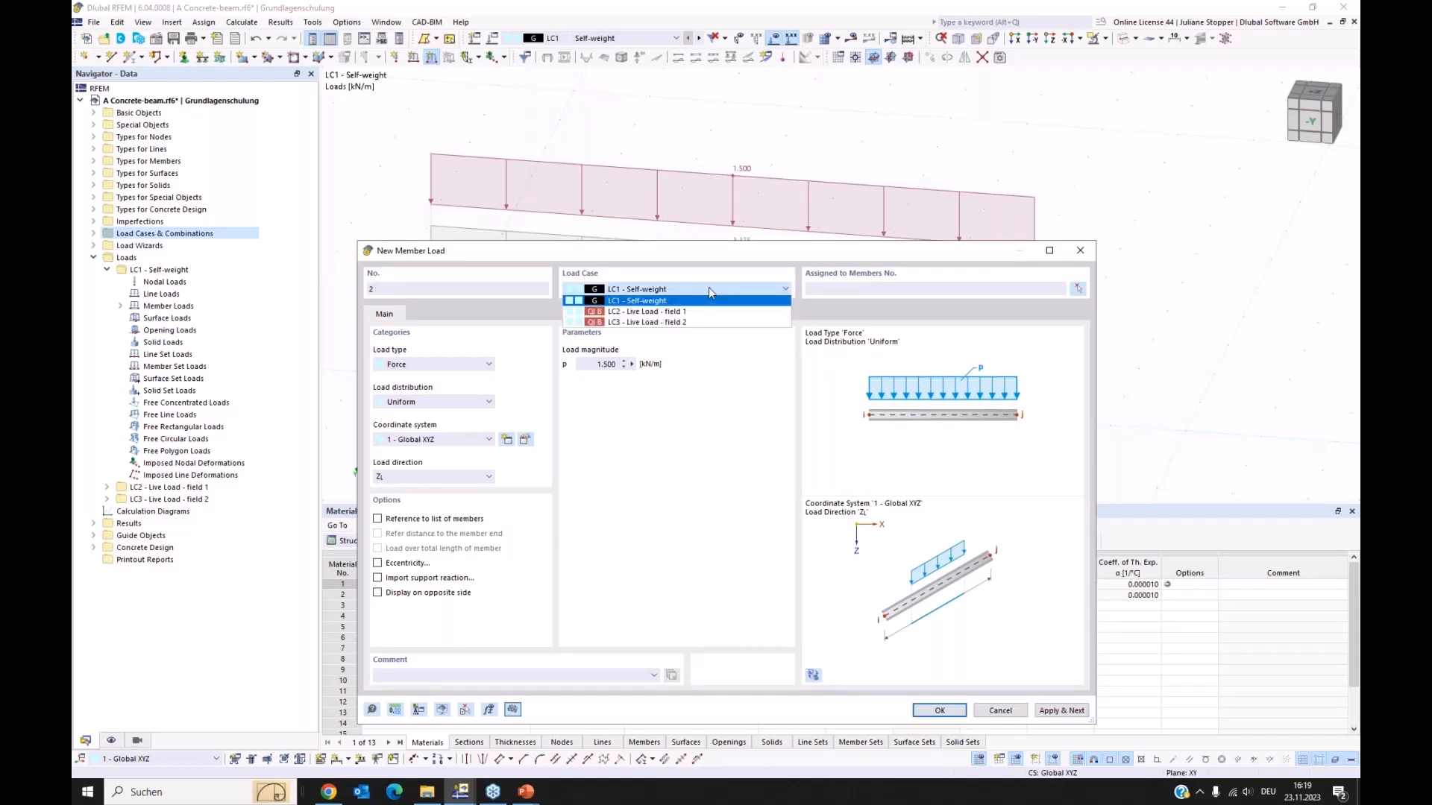
left_click(674, 314)
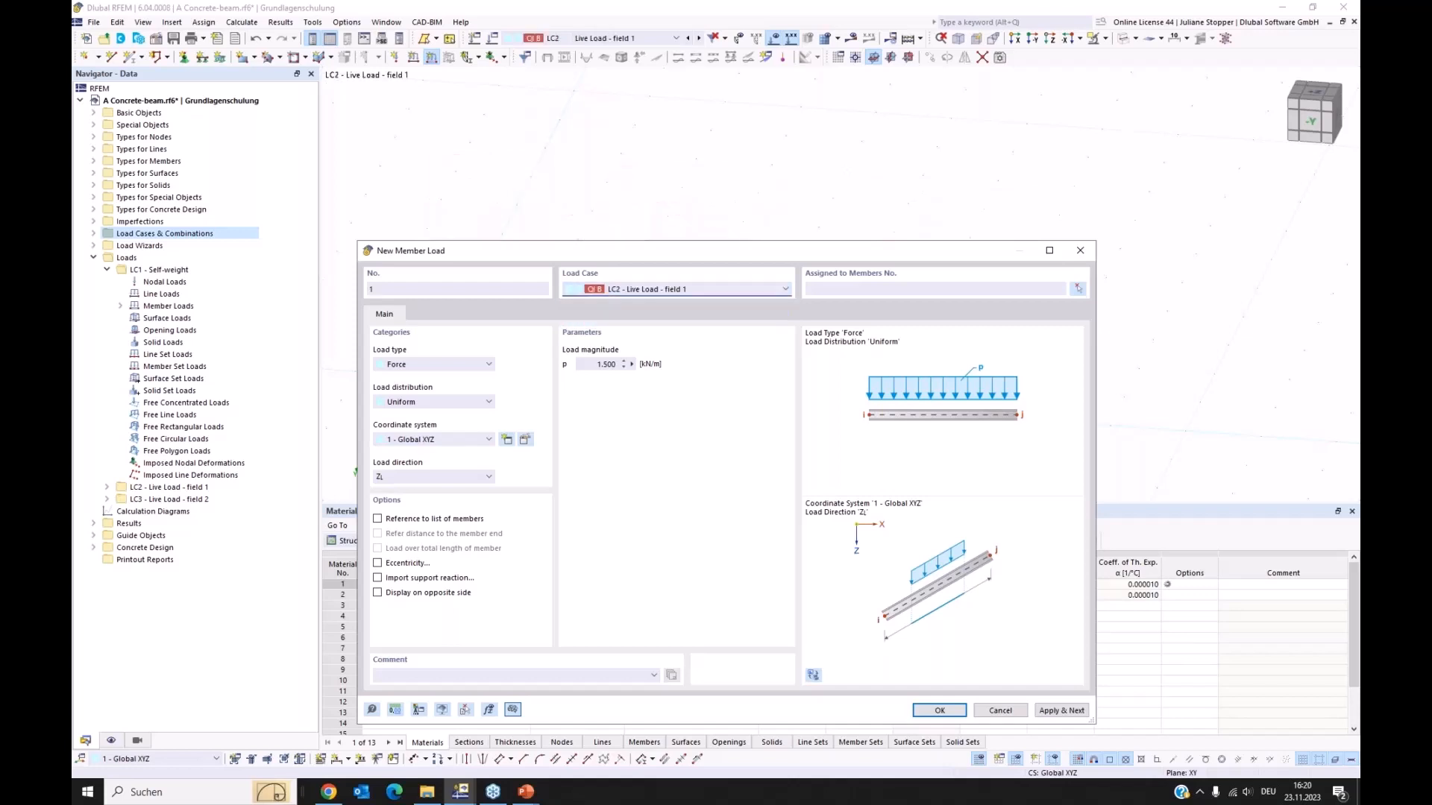
left_click(867, 289)
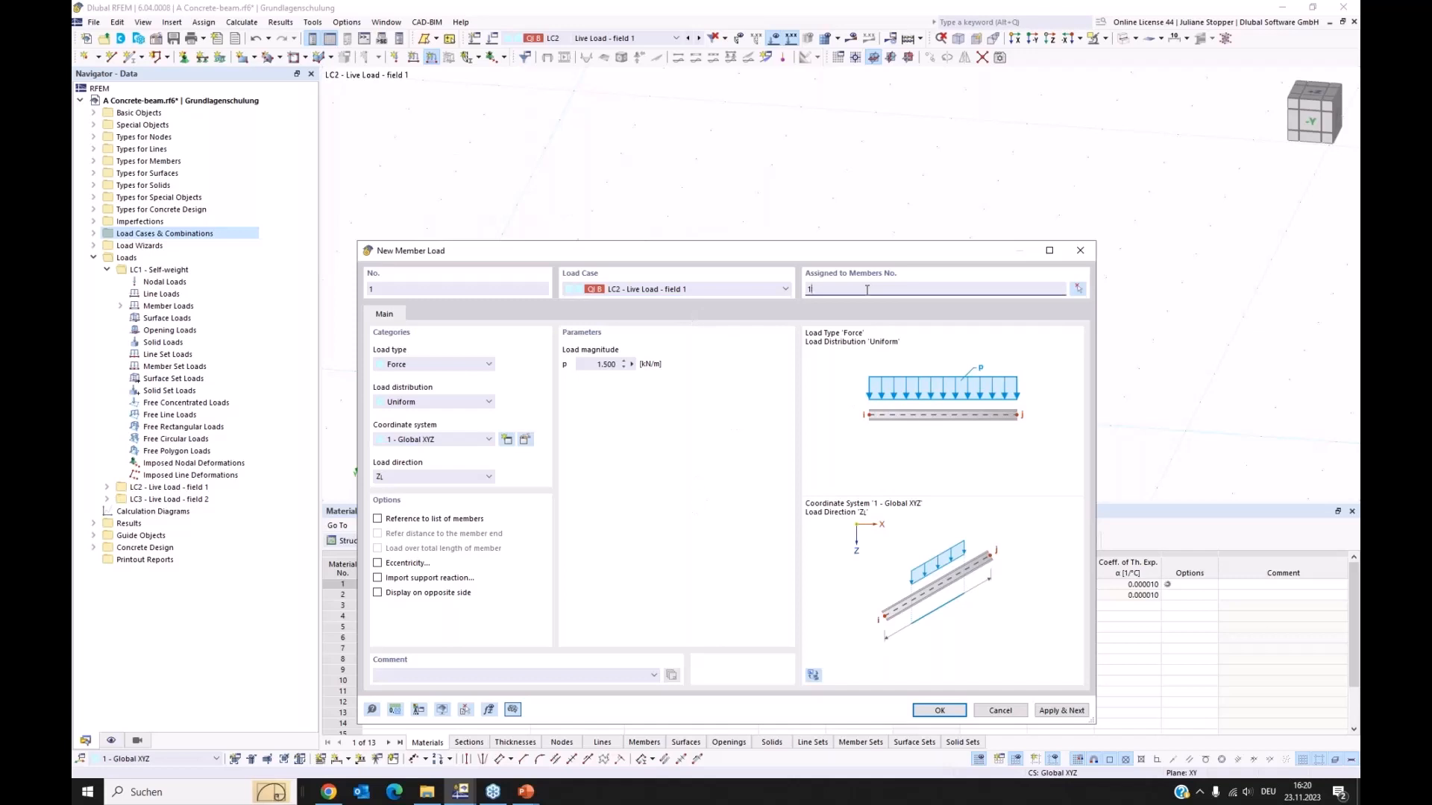
left_click(415, 405)
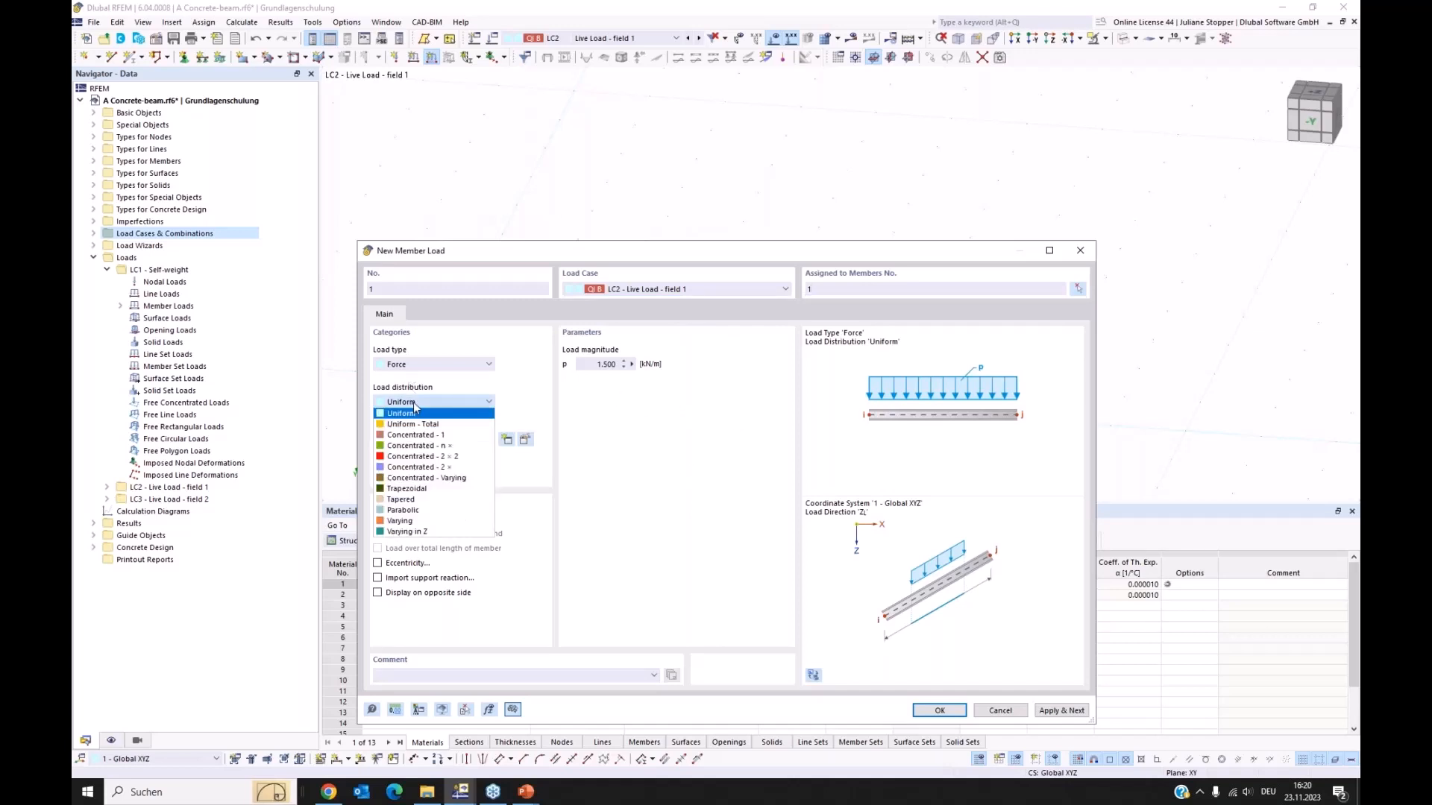
left_click(417, 489)
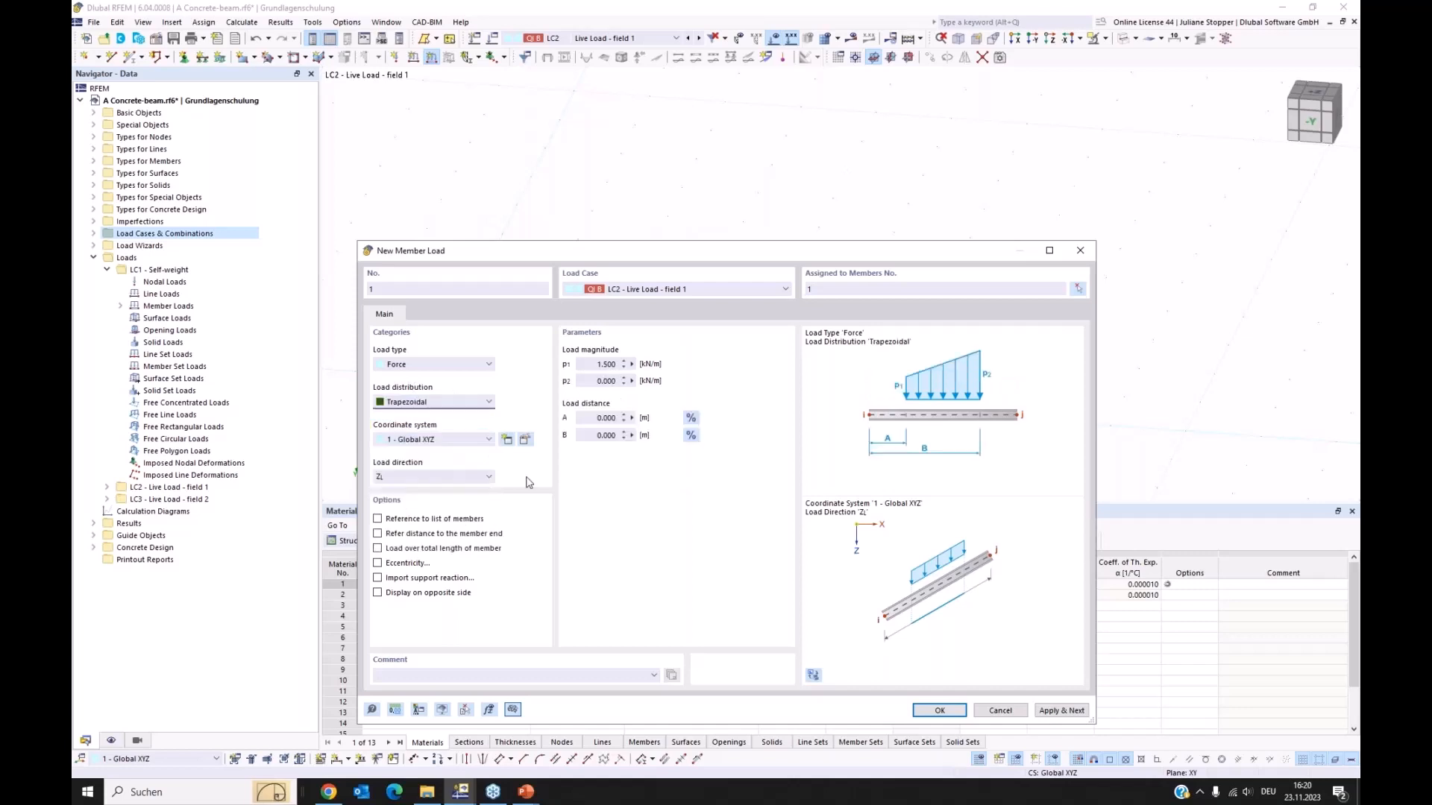
- Set both load magnitudes to 20 kN/m and distance B to 6 m for the trapezoidal load, and apply it
left_click(587, 364)
type("20")
key("Tab")
type("20")
left_click(595, 419)
left_click(591, 434)
type("6")
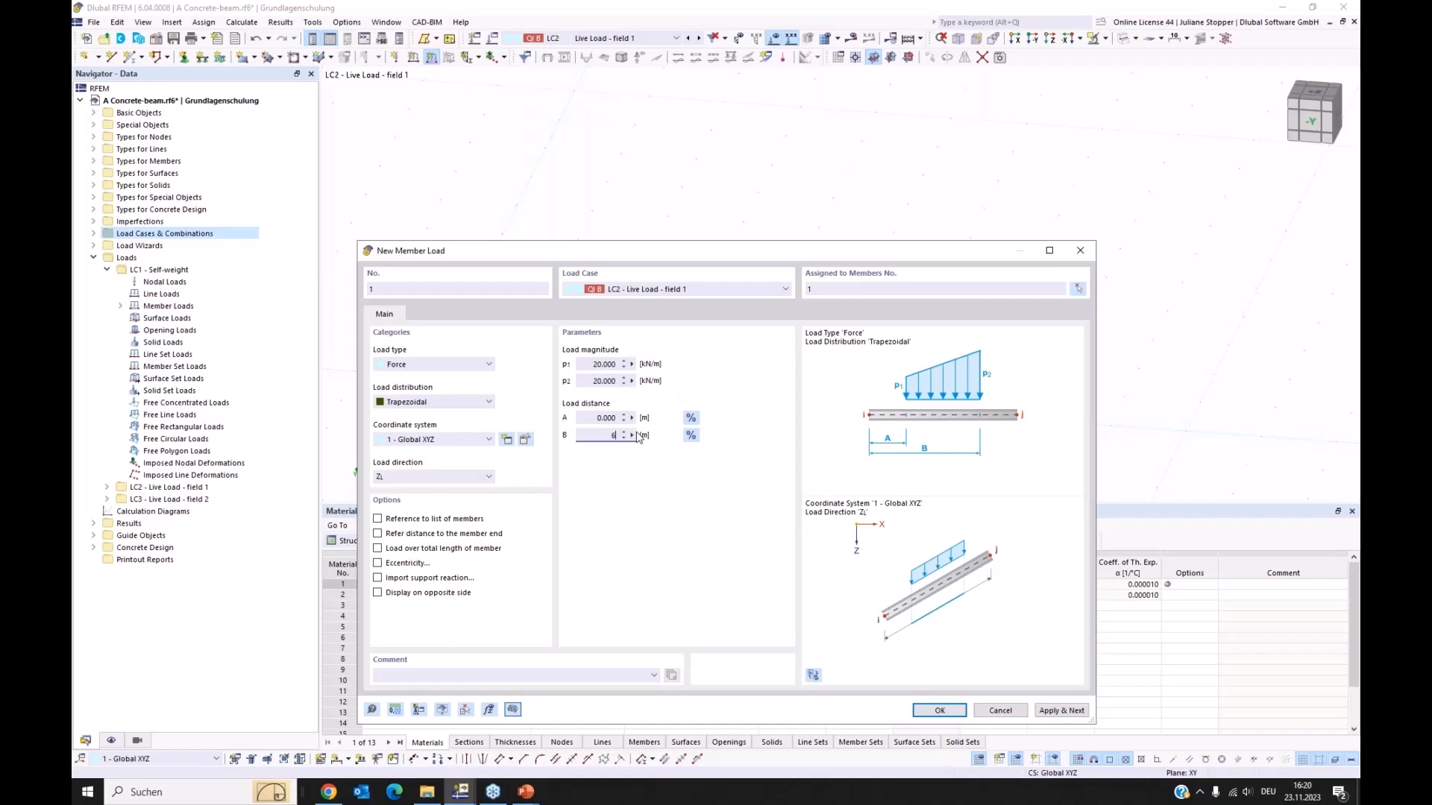
left_click(1052, 710)
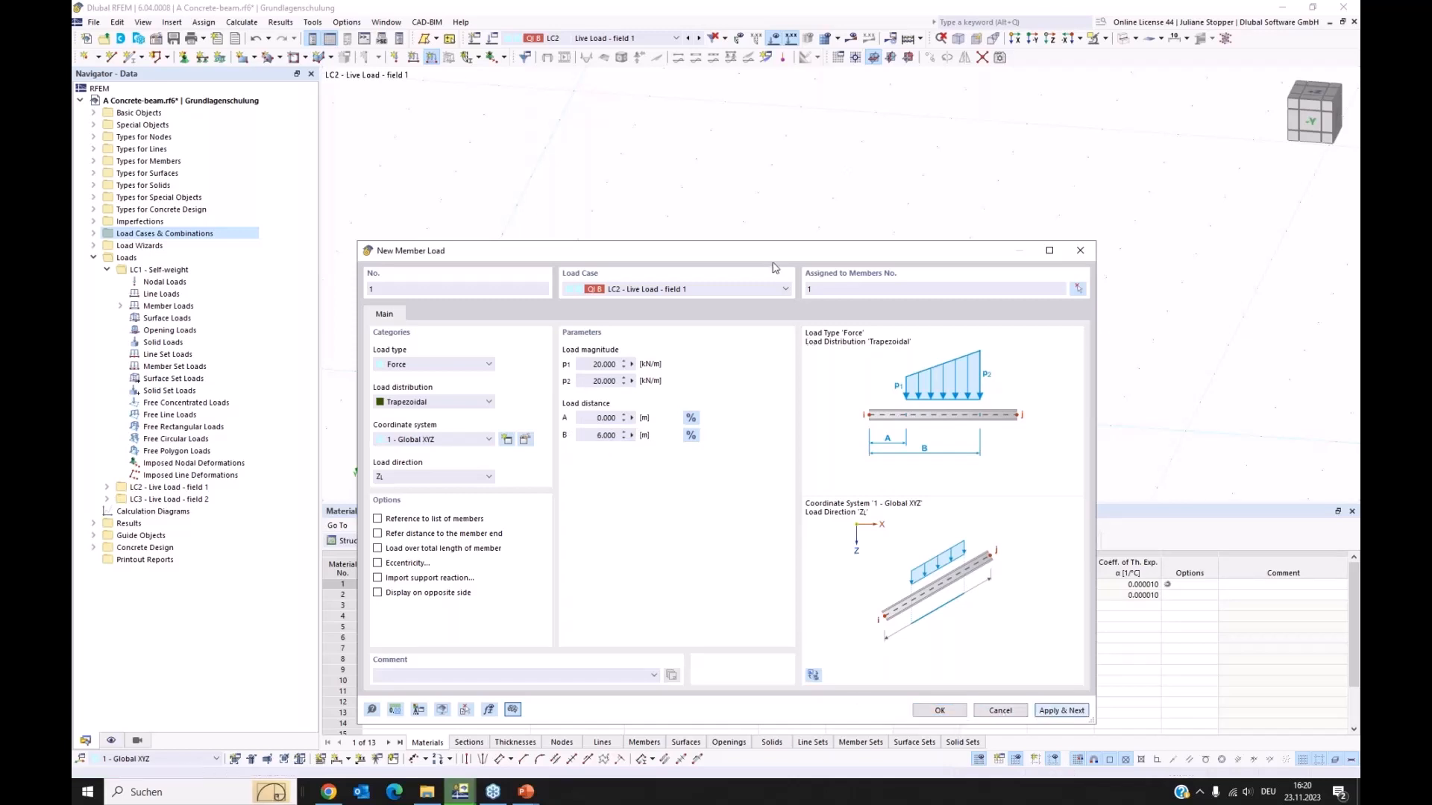
mouse_move(767, 253)
left_mouse_down()
mouse_move(730, 478)
mouse_move(750, 472)
left_mouse_up()
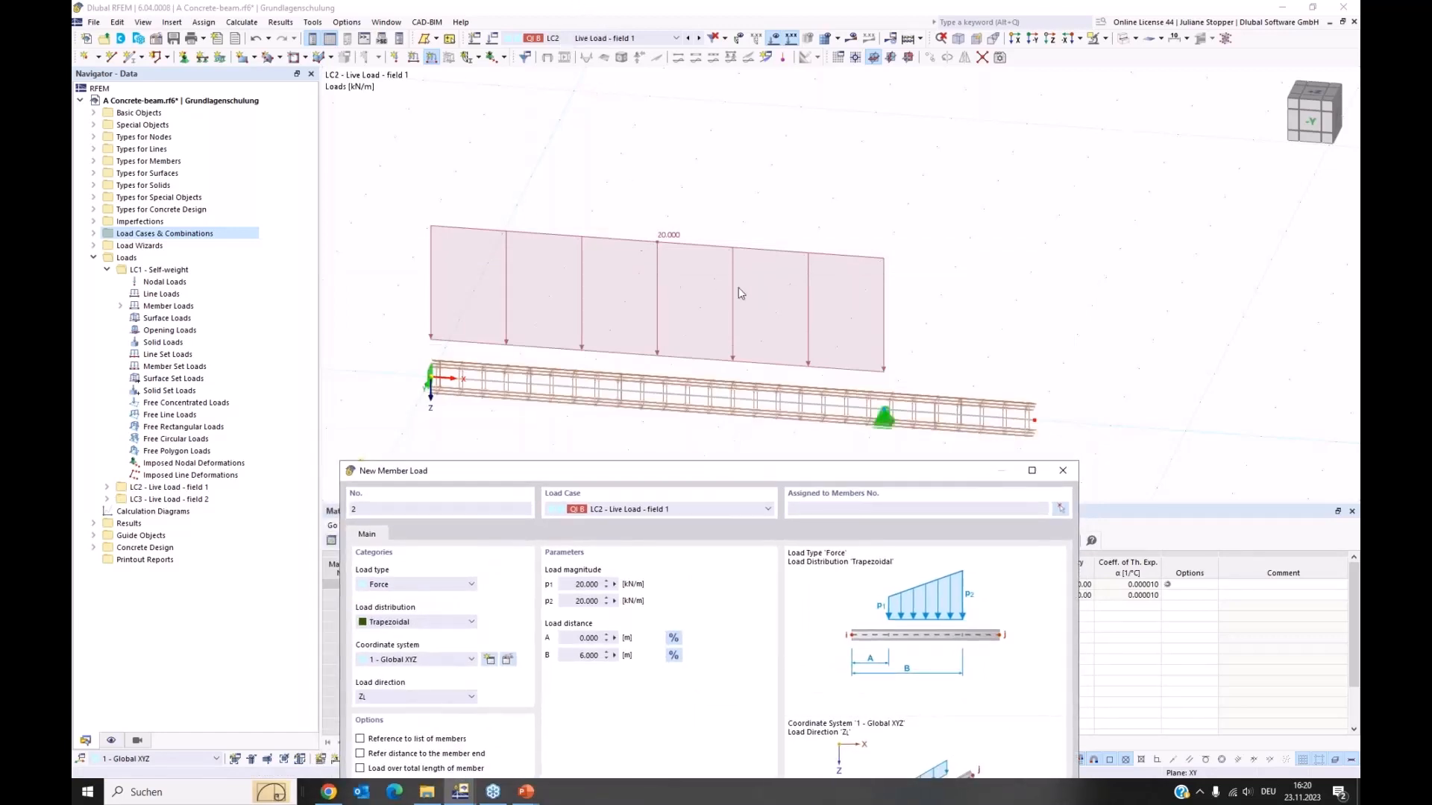
left_click_drag(694, 470, 709, 289)
left_click_drag(709, 227, 691, 183)
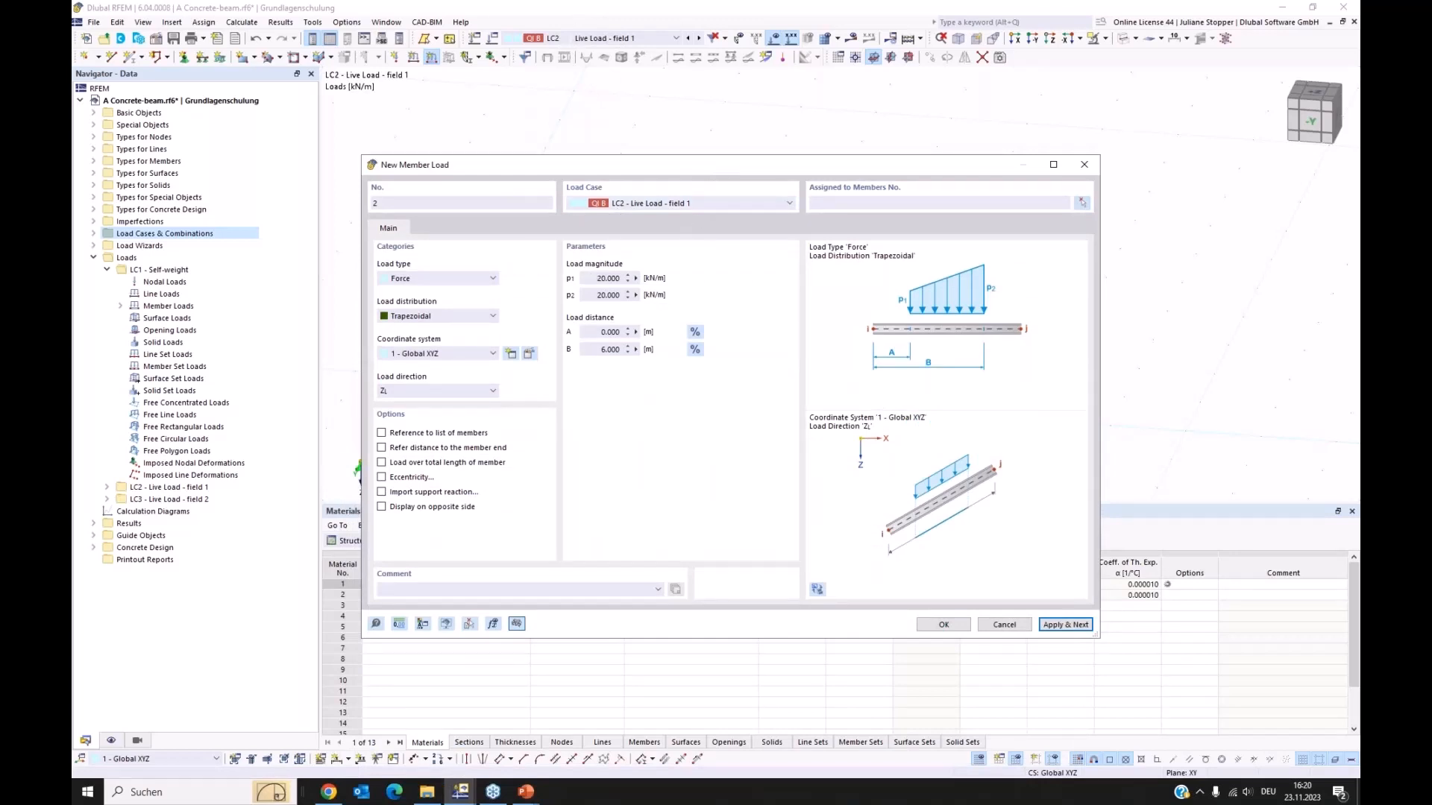
left_click(755, 204)
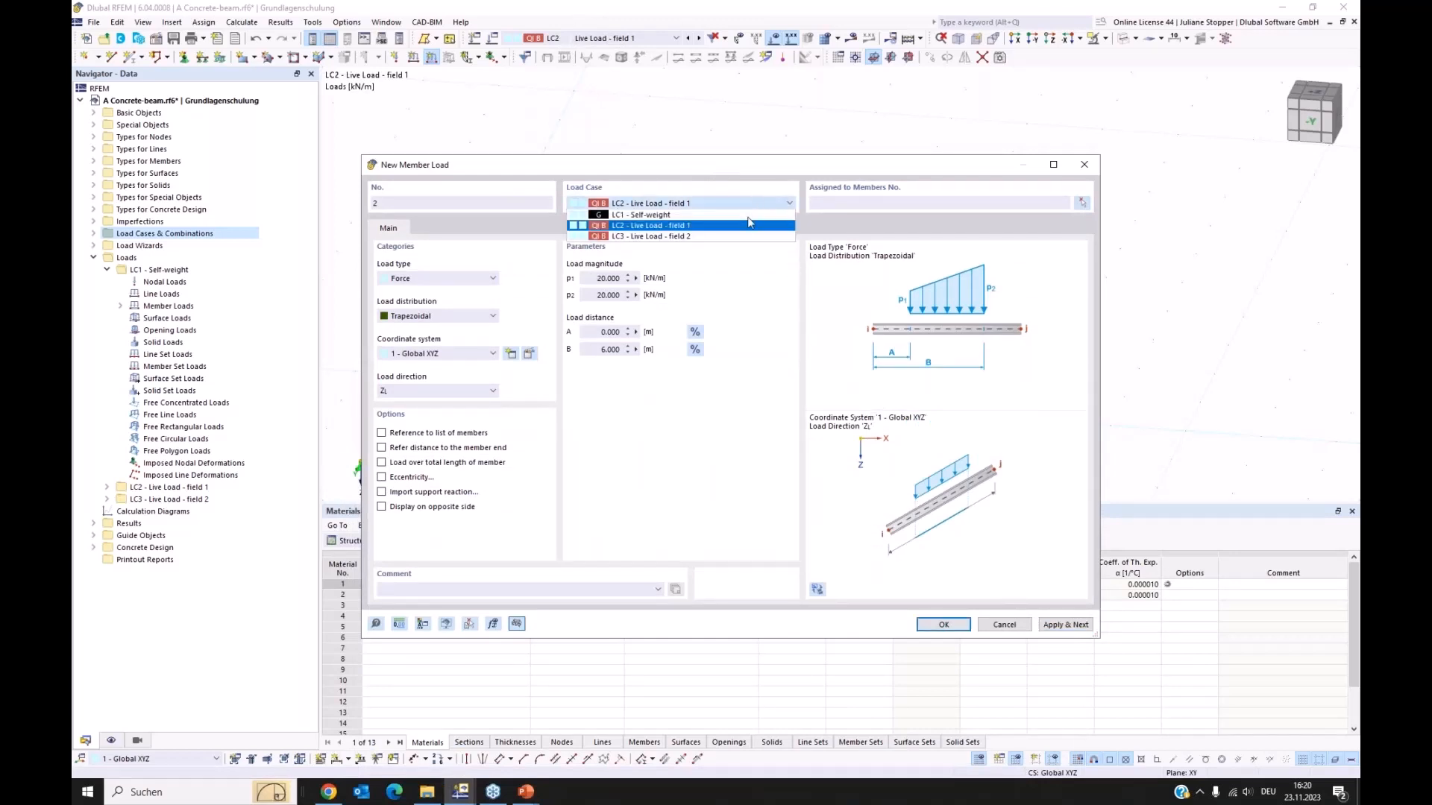
left_click(743, 237)
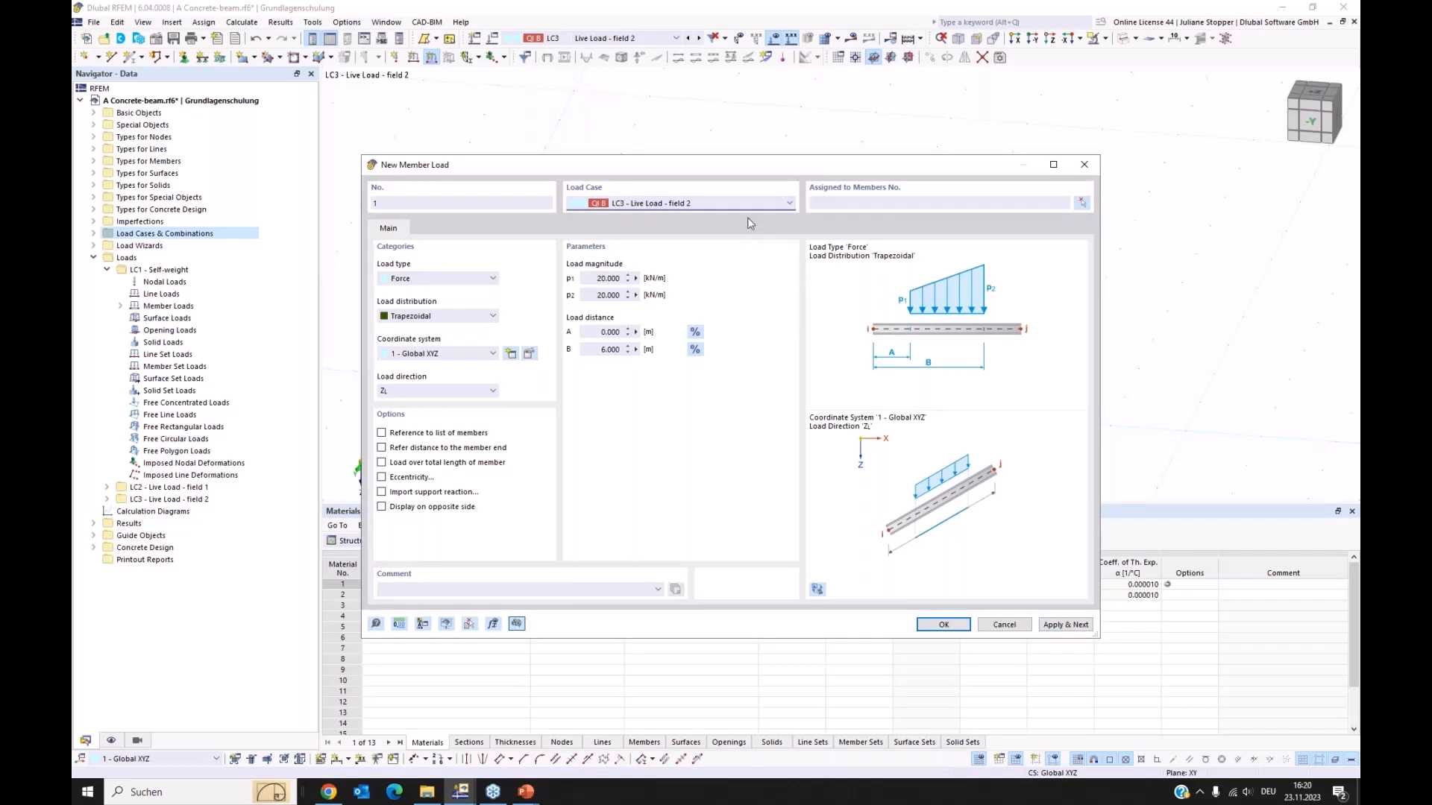
left_click(749, 203)
left_click(742, 222)
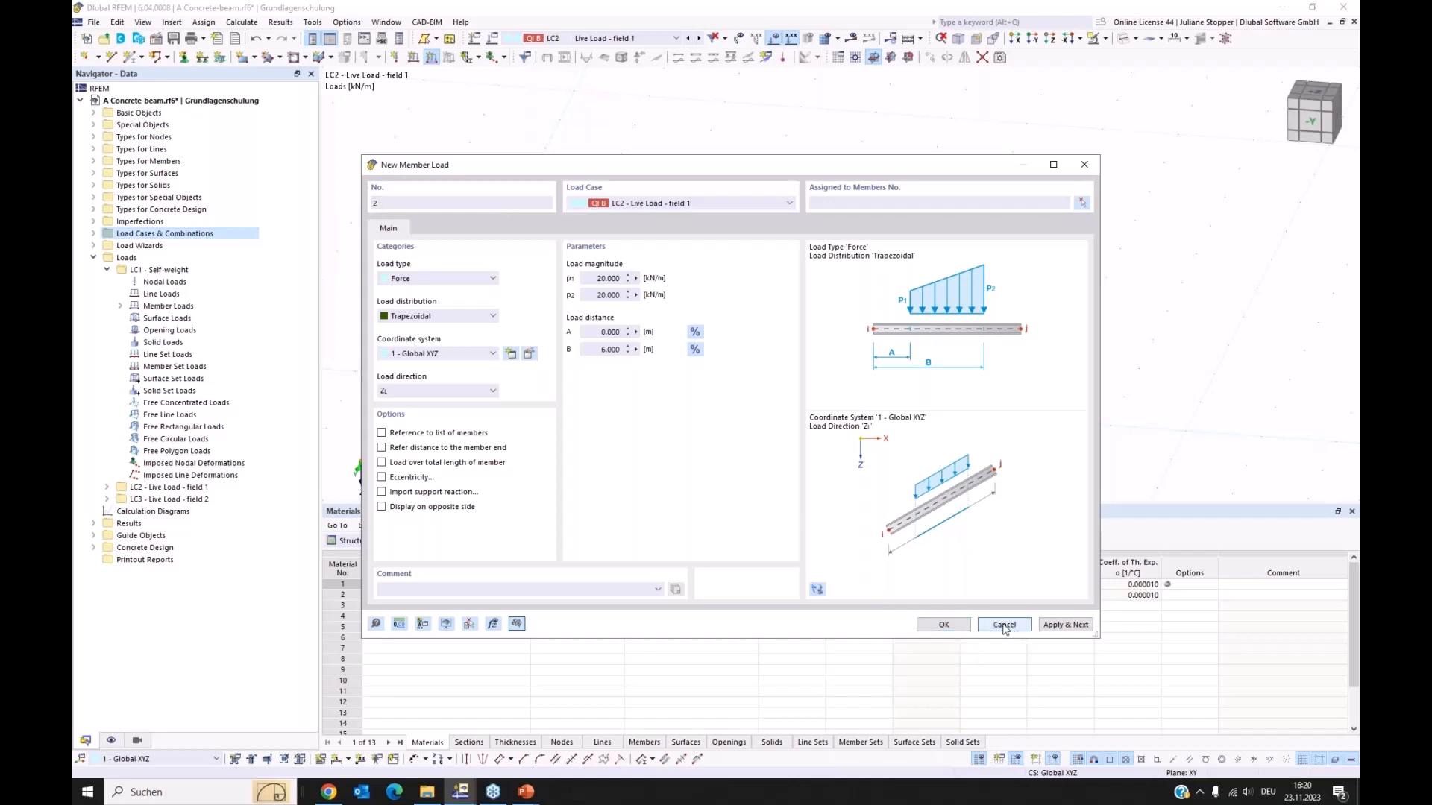
left_click(1004, 624)
- Add a trapezoidal member load of 20 kN/m on member 1 in LC3 - Live Load - field 2, with distance A 6 m and B 8 m
left_click(636, 39)
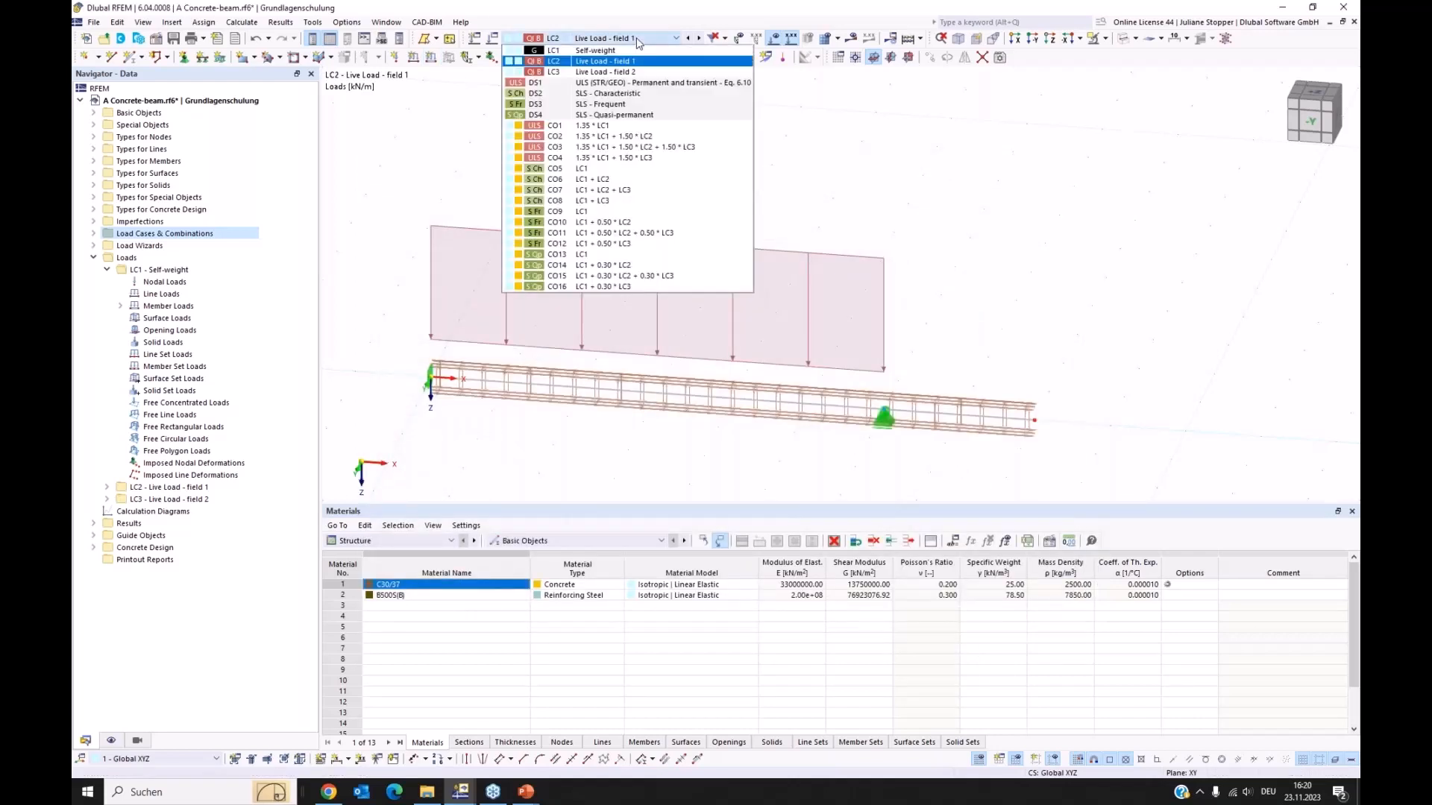
left_click(628, 72)
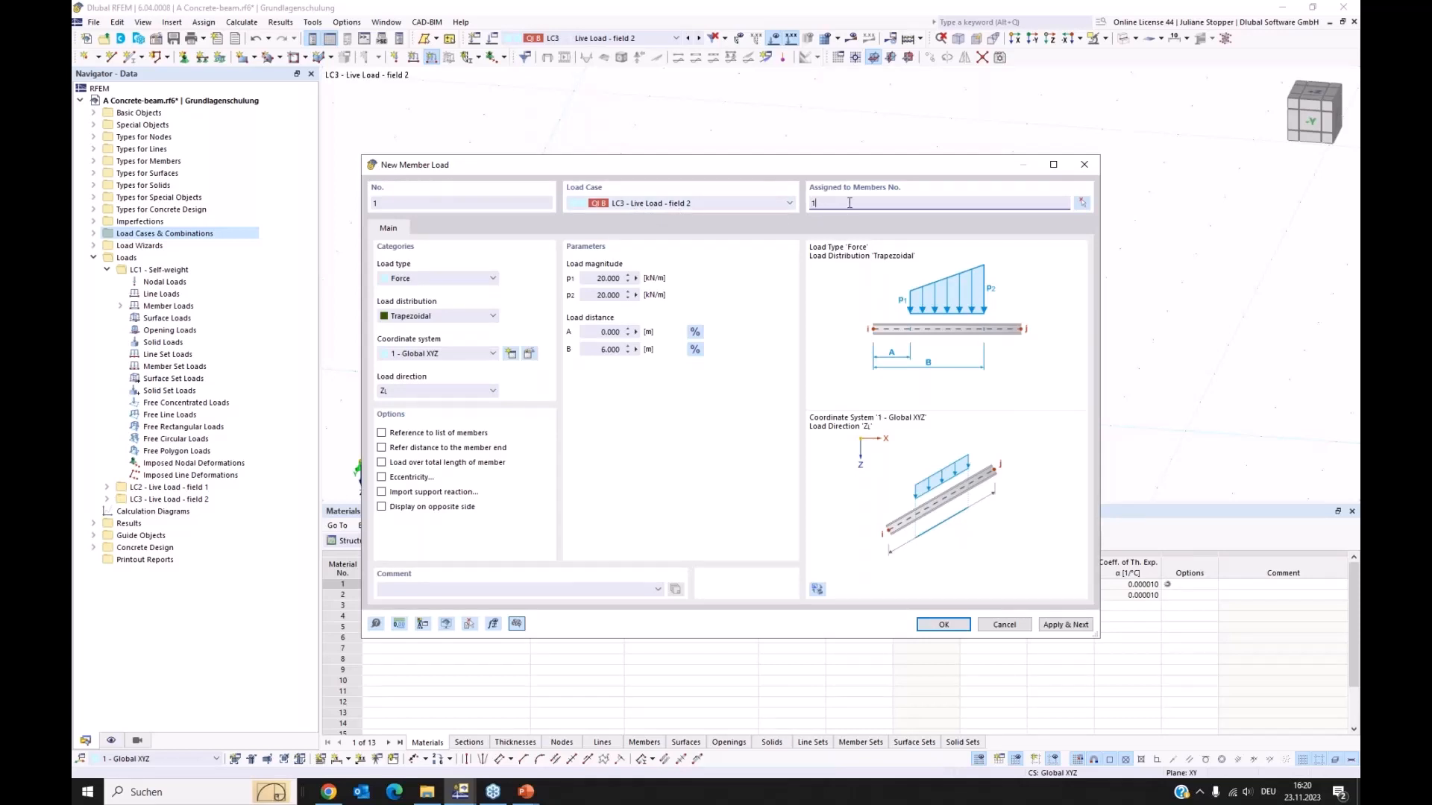
left_click(595, 331)
left_click_drag(599, 331, 673, 332)
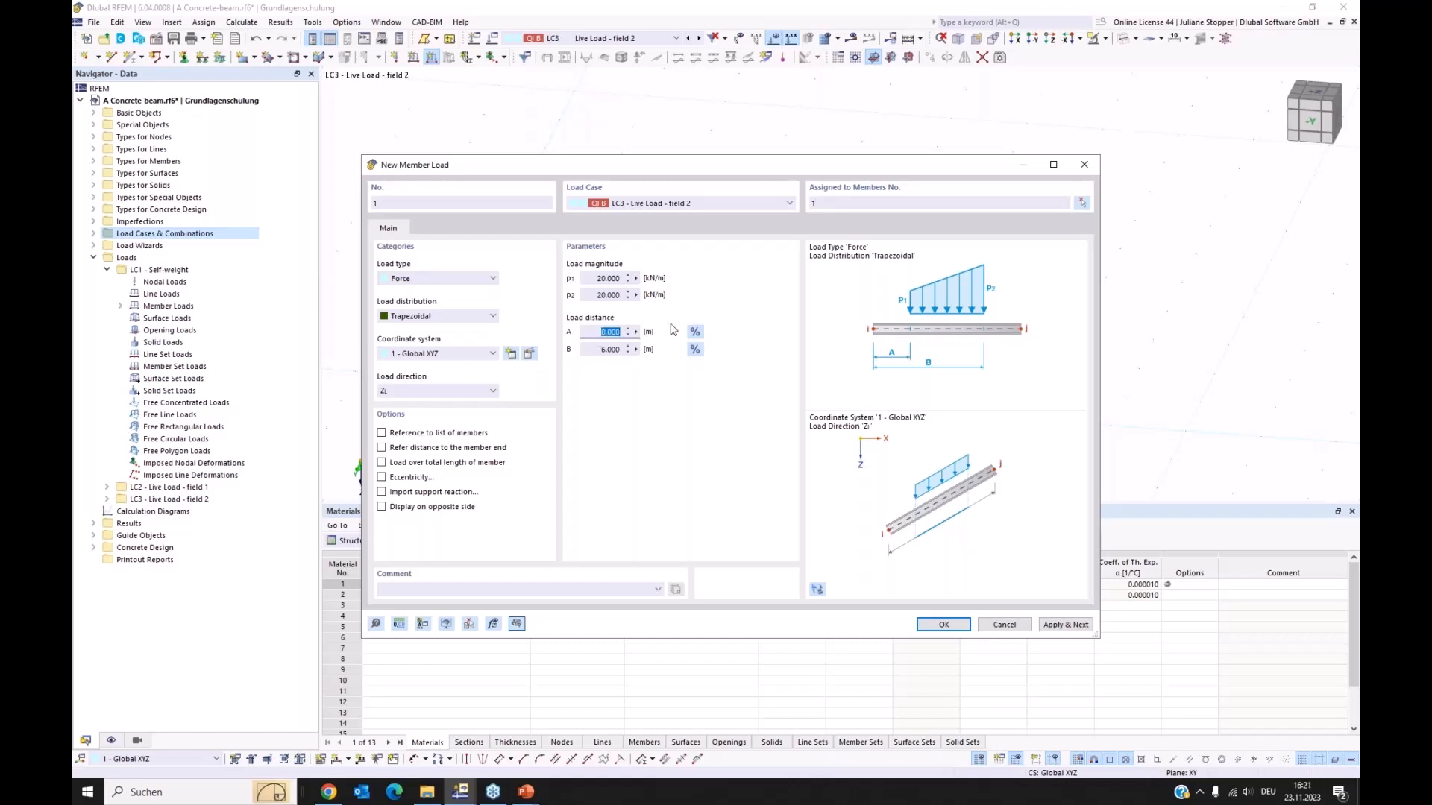
type("6")
key("Tab")
type("8")
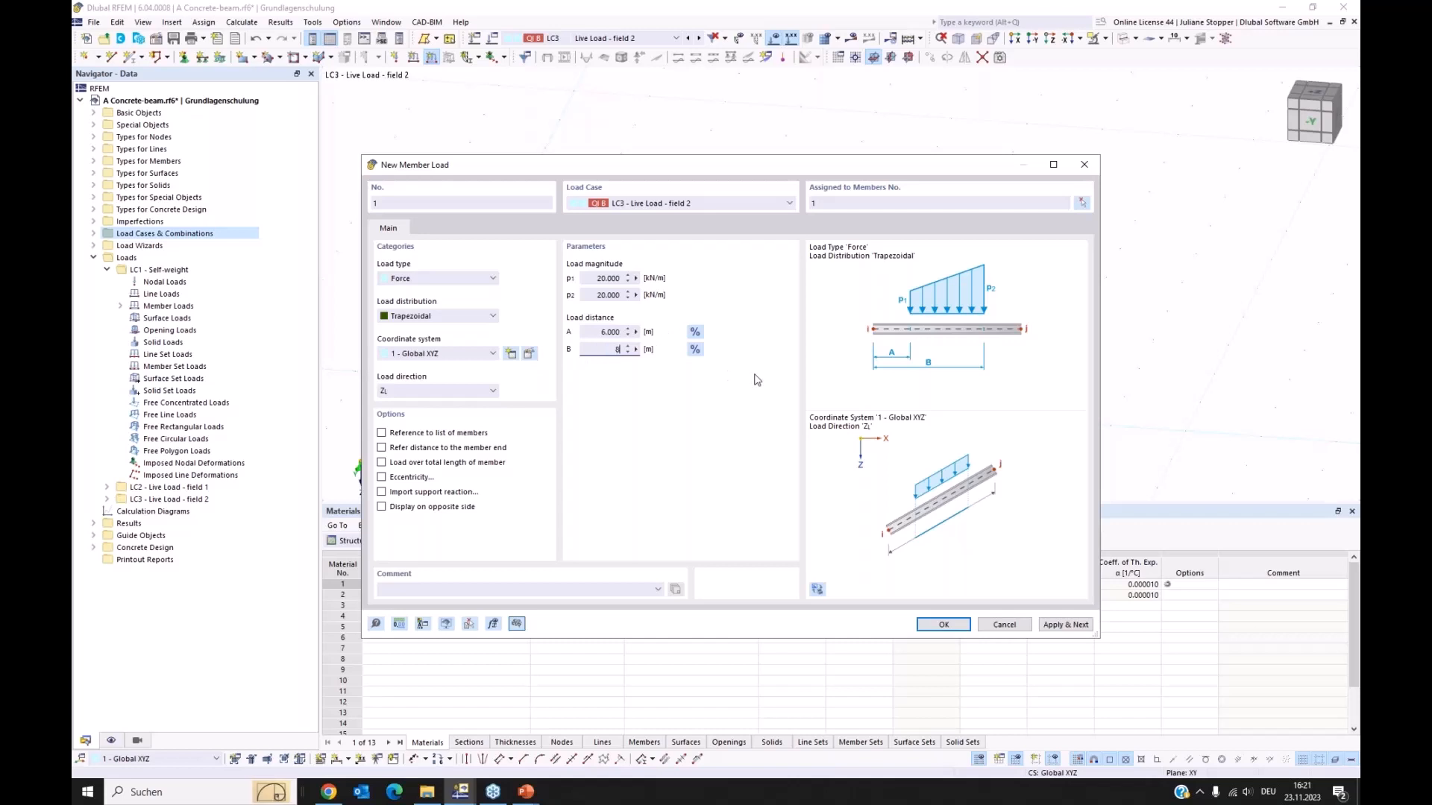
left_click(942, 626)
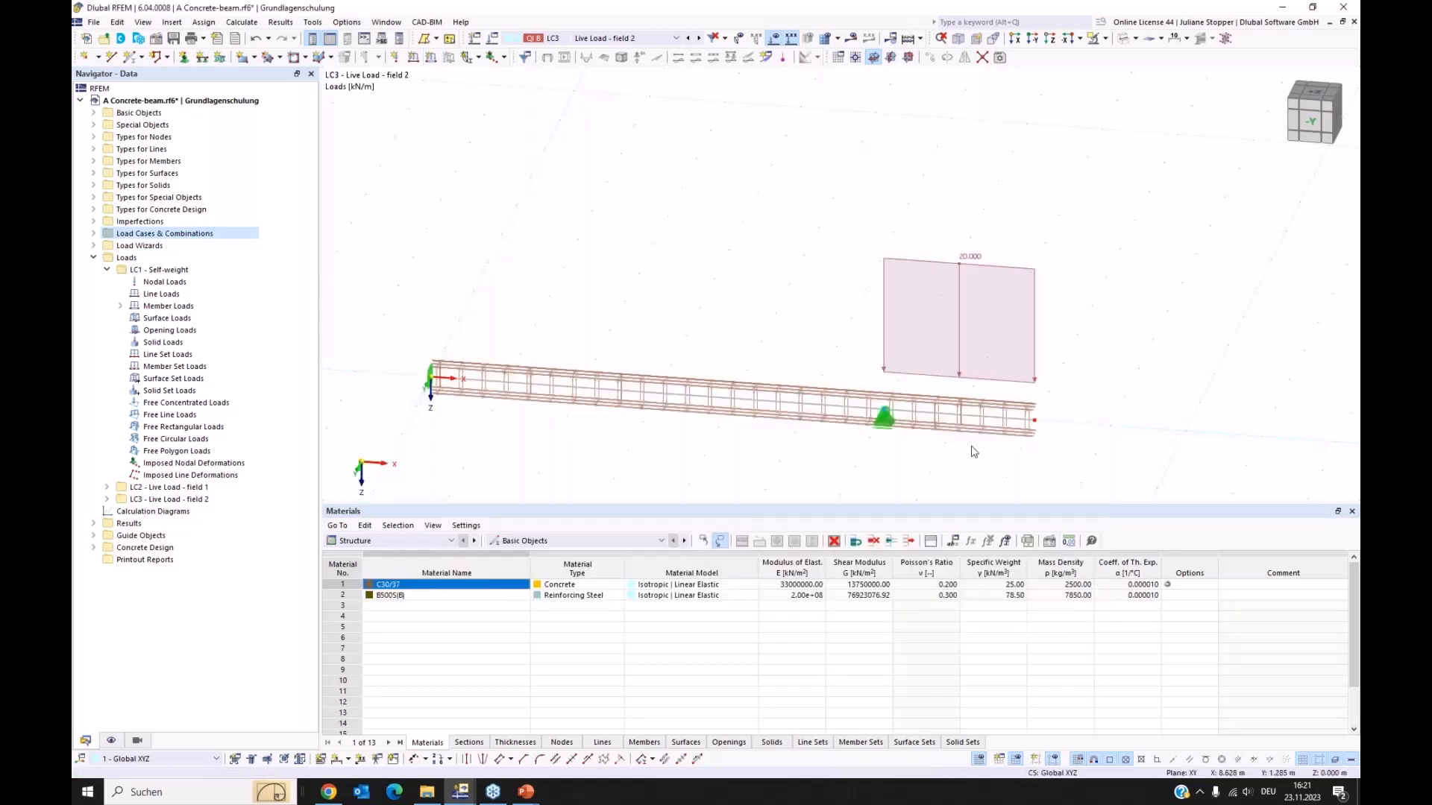
- Review the loads on the beam through the load cases and the ULS load combinations, returning to combination CO2
scroll(728, 128, "down", 2)
left_click(630, 38)
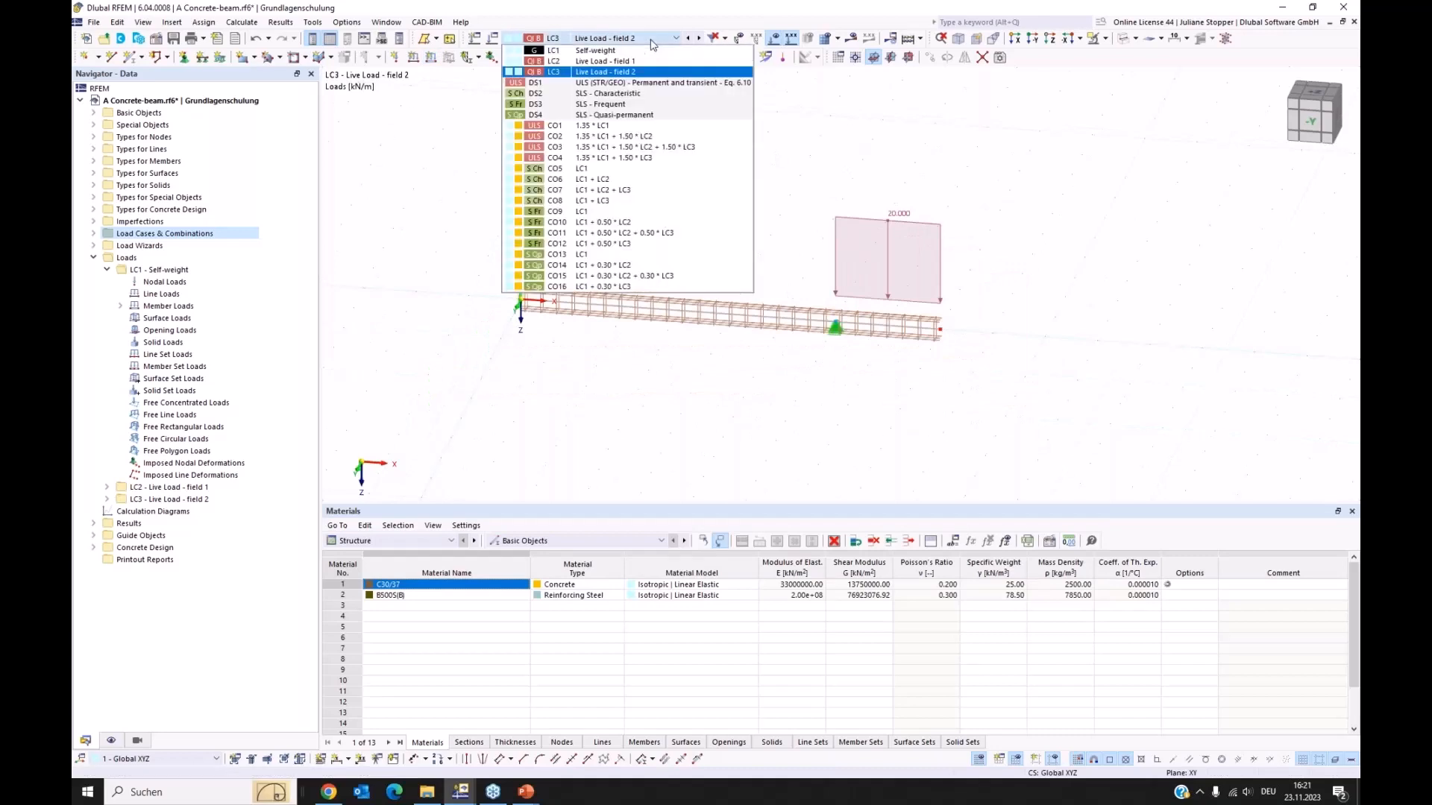
left_click(639, 61)
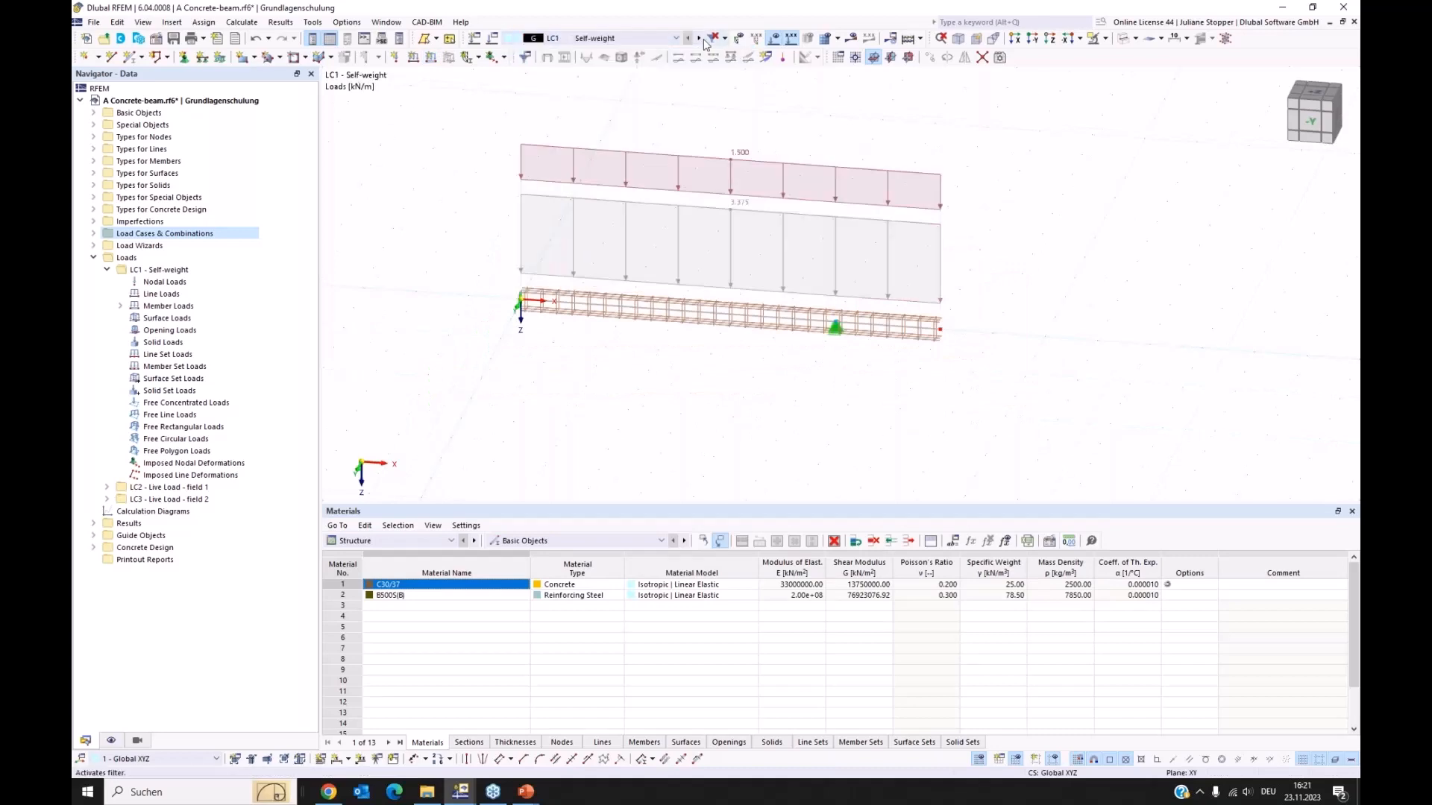
left_click(699, 38)
left_click(700, 39)
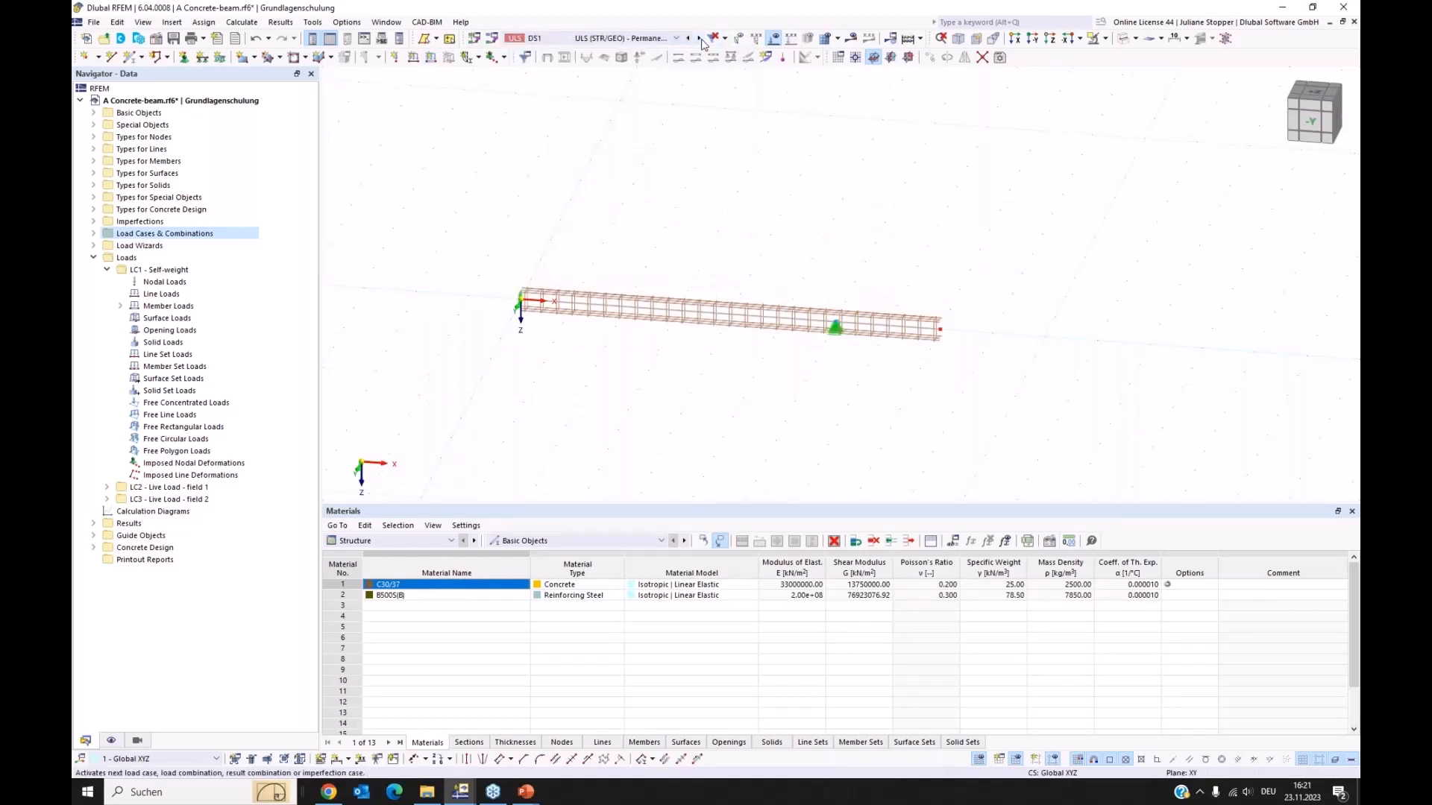
left_click(700, 38)
left_click(698, 38)
left_click(699, 38)
left_click(698, 38)
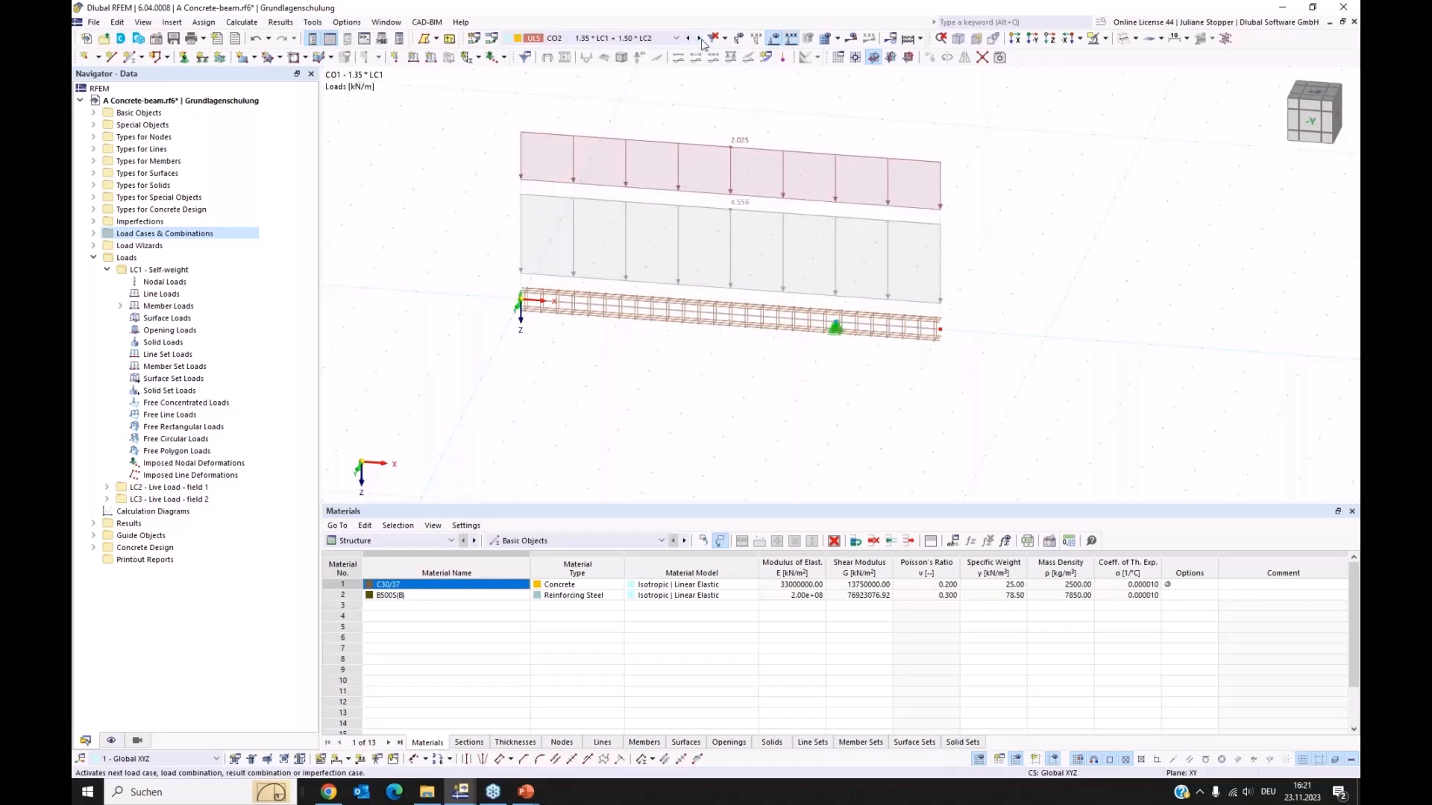
left_click(676, 38)
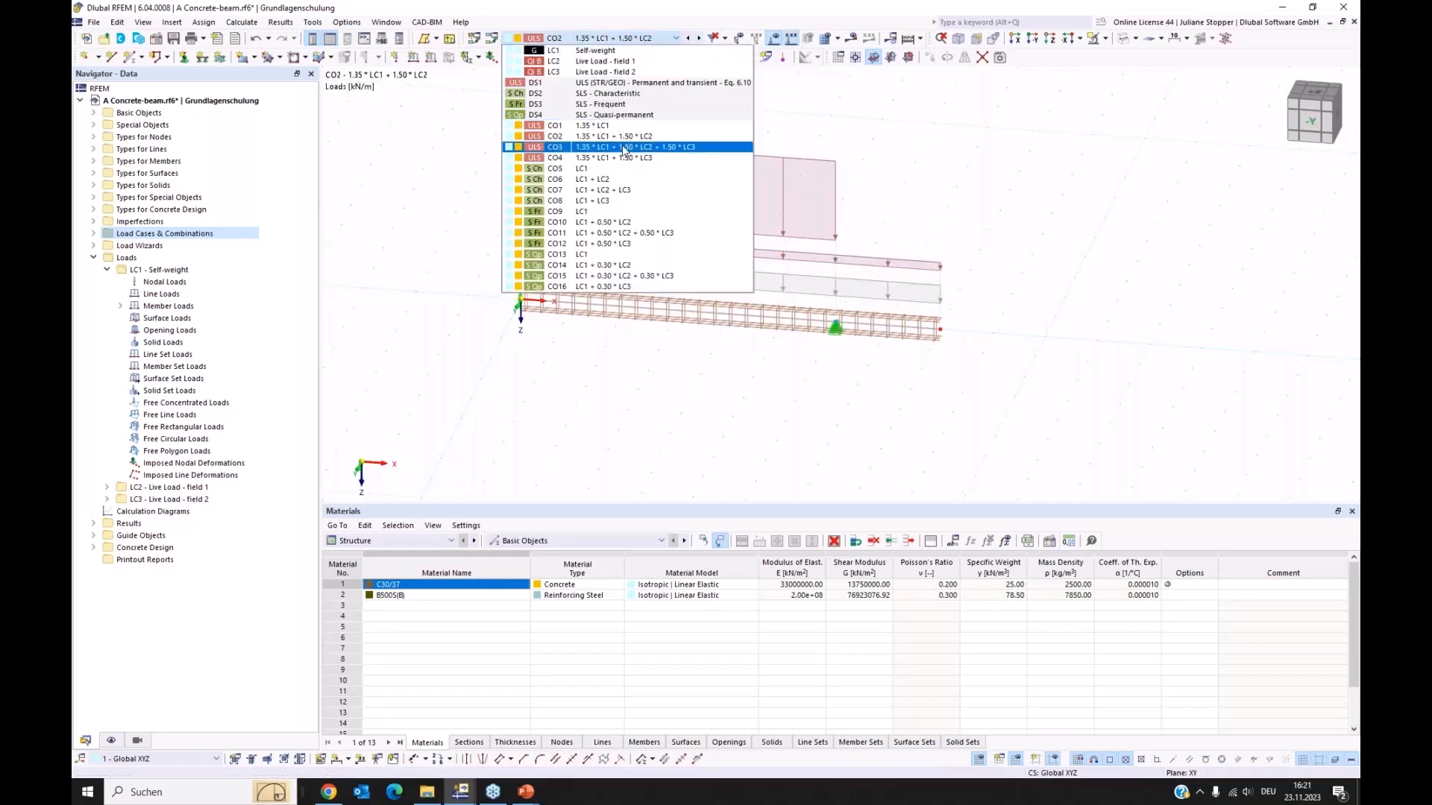
left_click(627, 147)
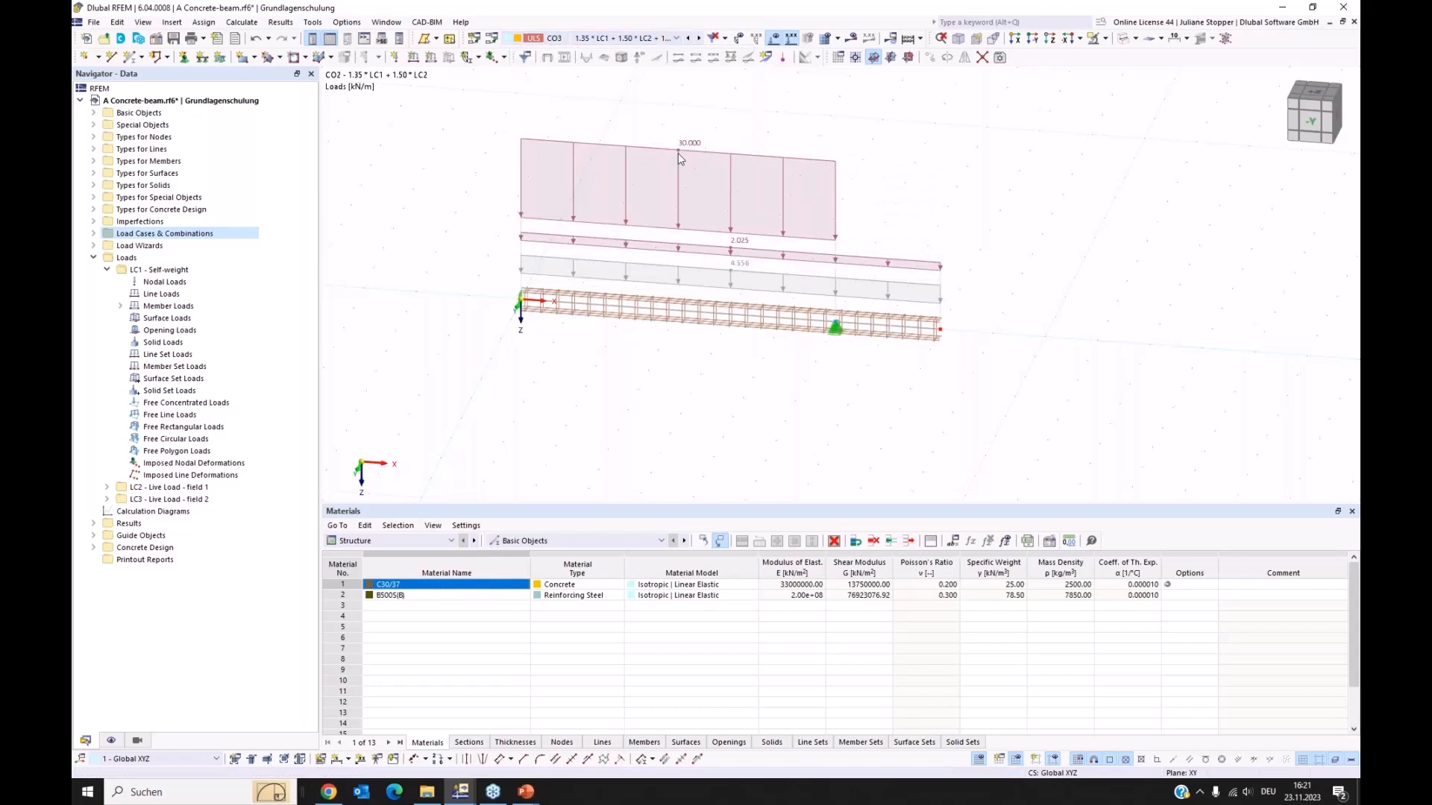
left_click(687, 38)
- Reduce the height of the Materials table to give the model view more room
left_click_drag(445, 513, 439, 528)
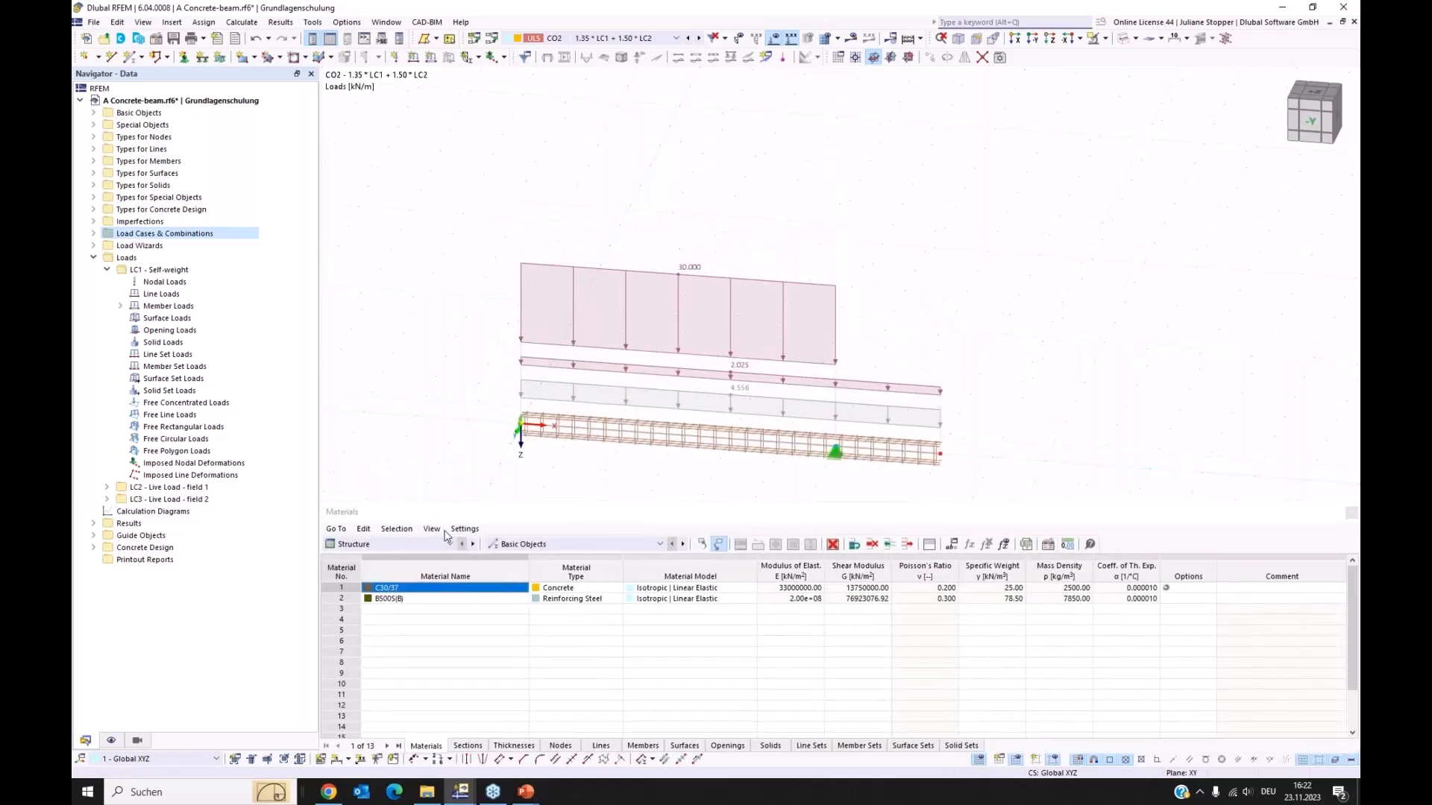
double_click(453, 511)
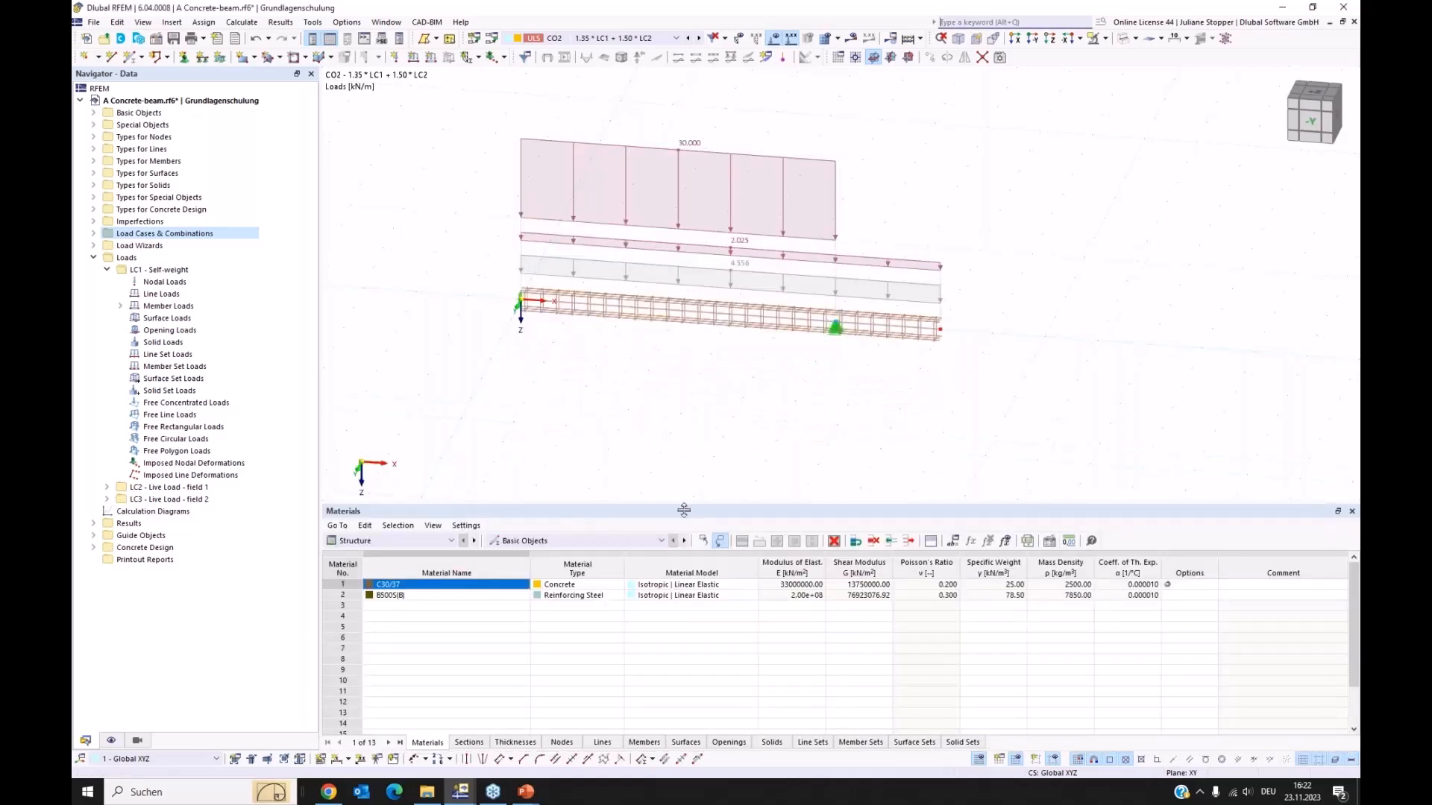
left_click_drag(681, 512, 681, 598)
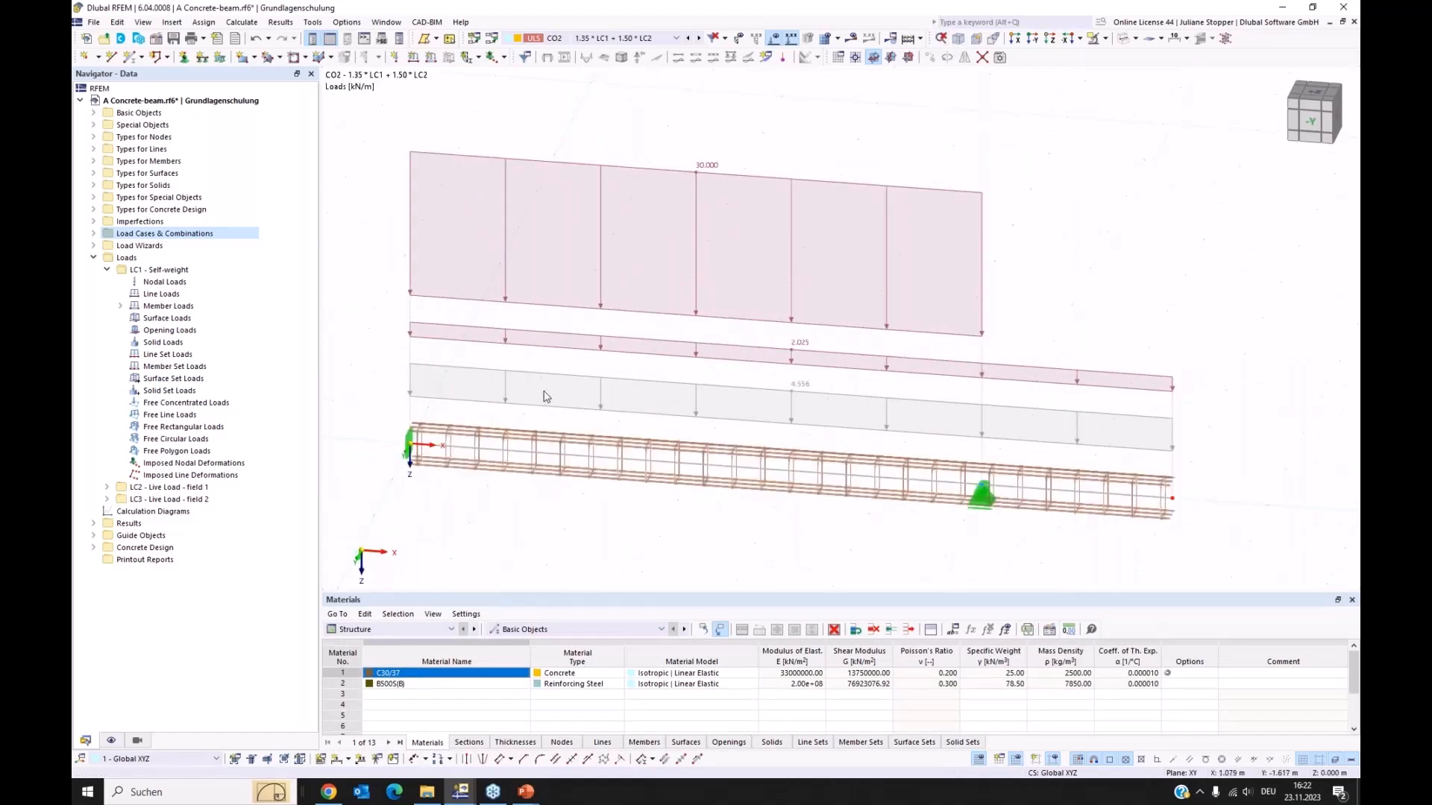
- Open member 1 of the beam for editing and view its concrete effective lengths assignment
left_click(94, 113)
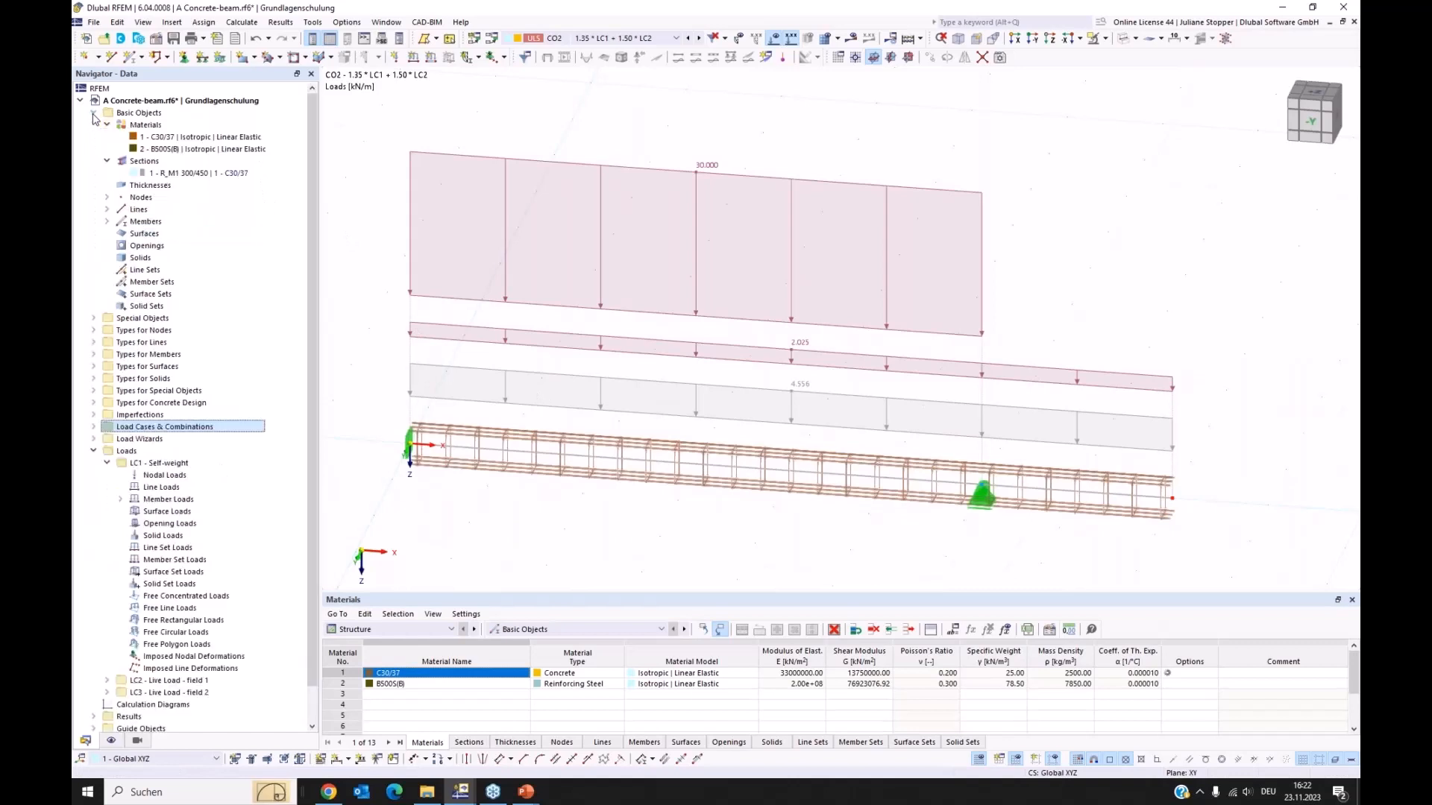
left_click(660, 467)
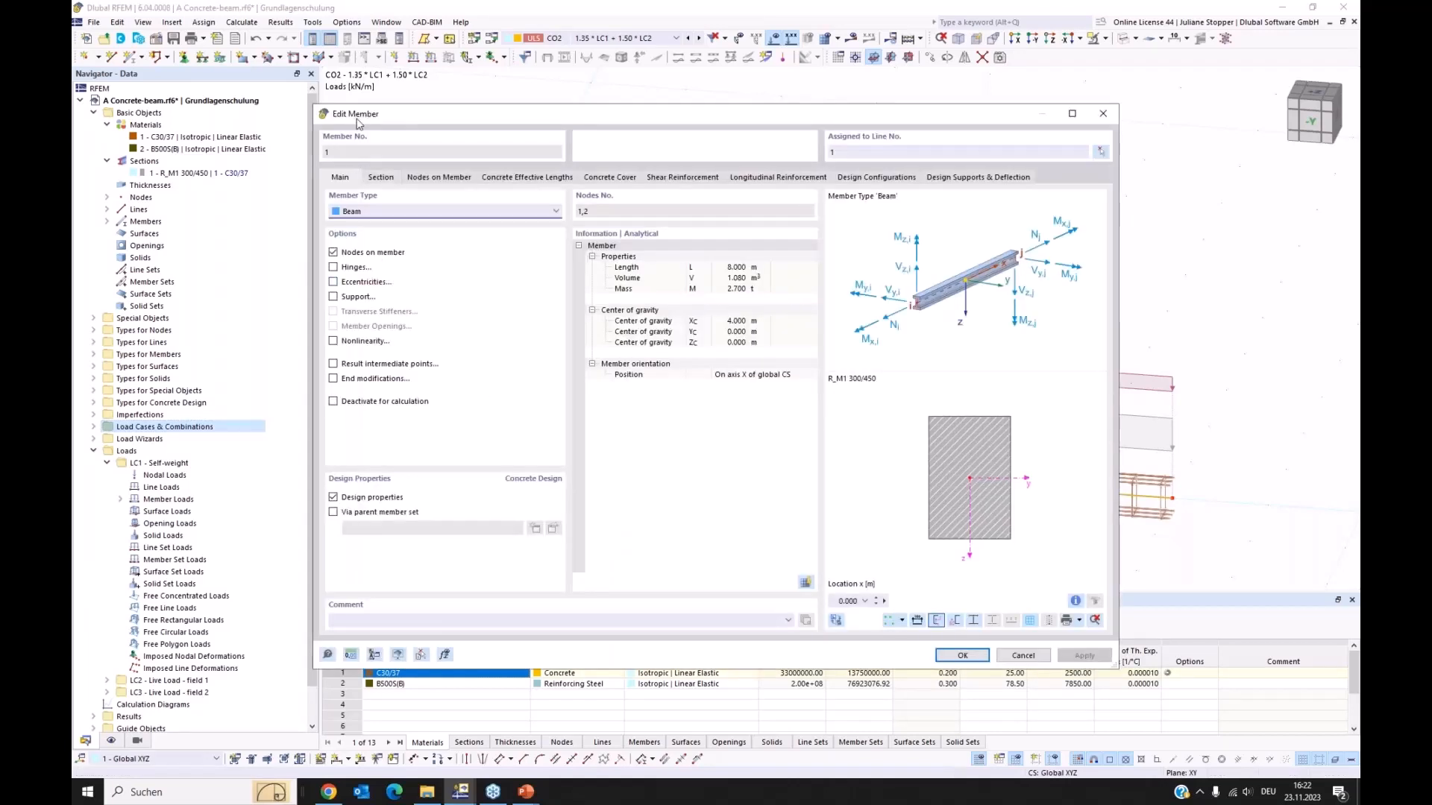
left_click_drag(430, 125, 431, 103)
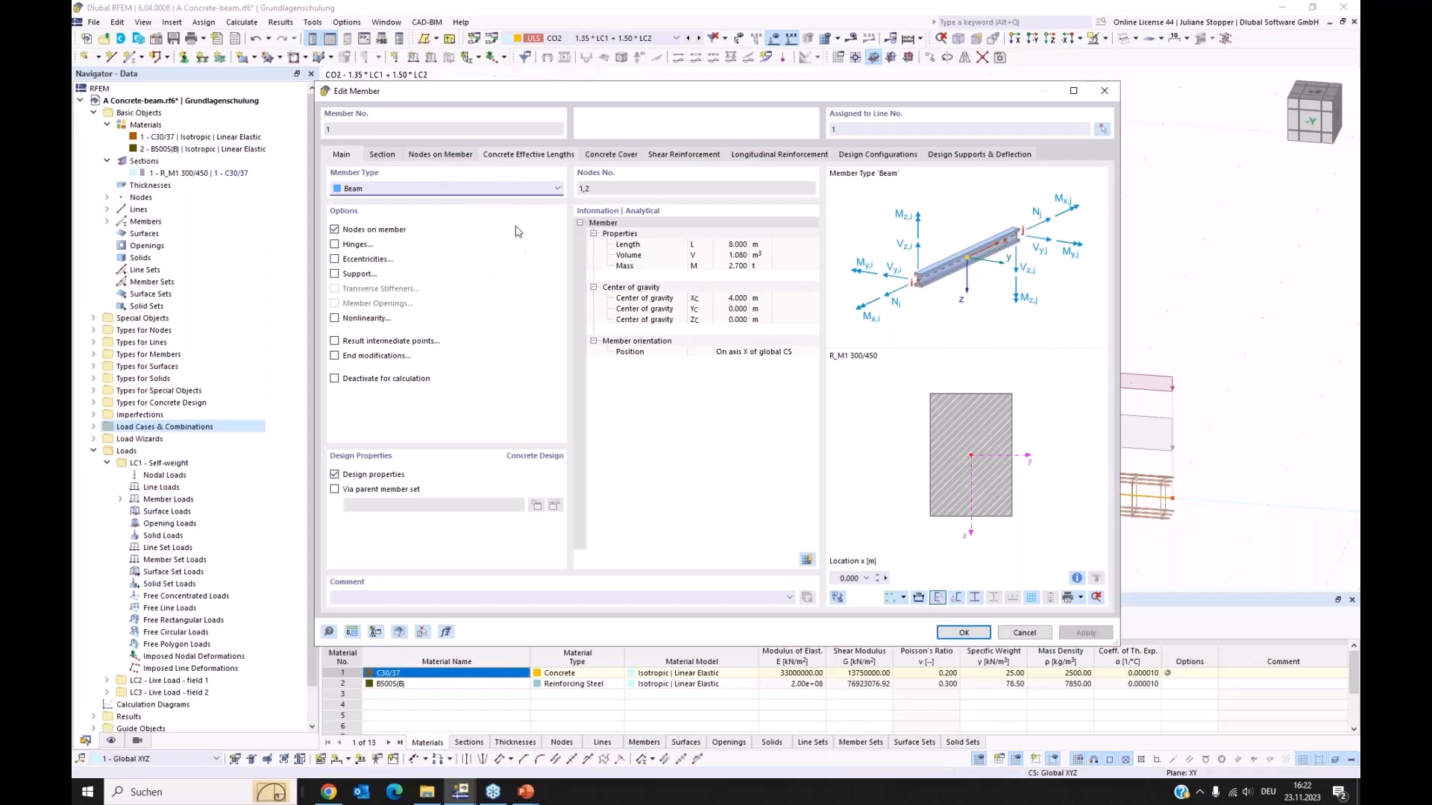
left_click(530, 155)
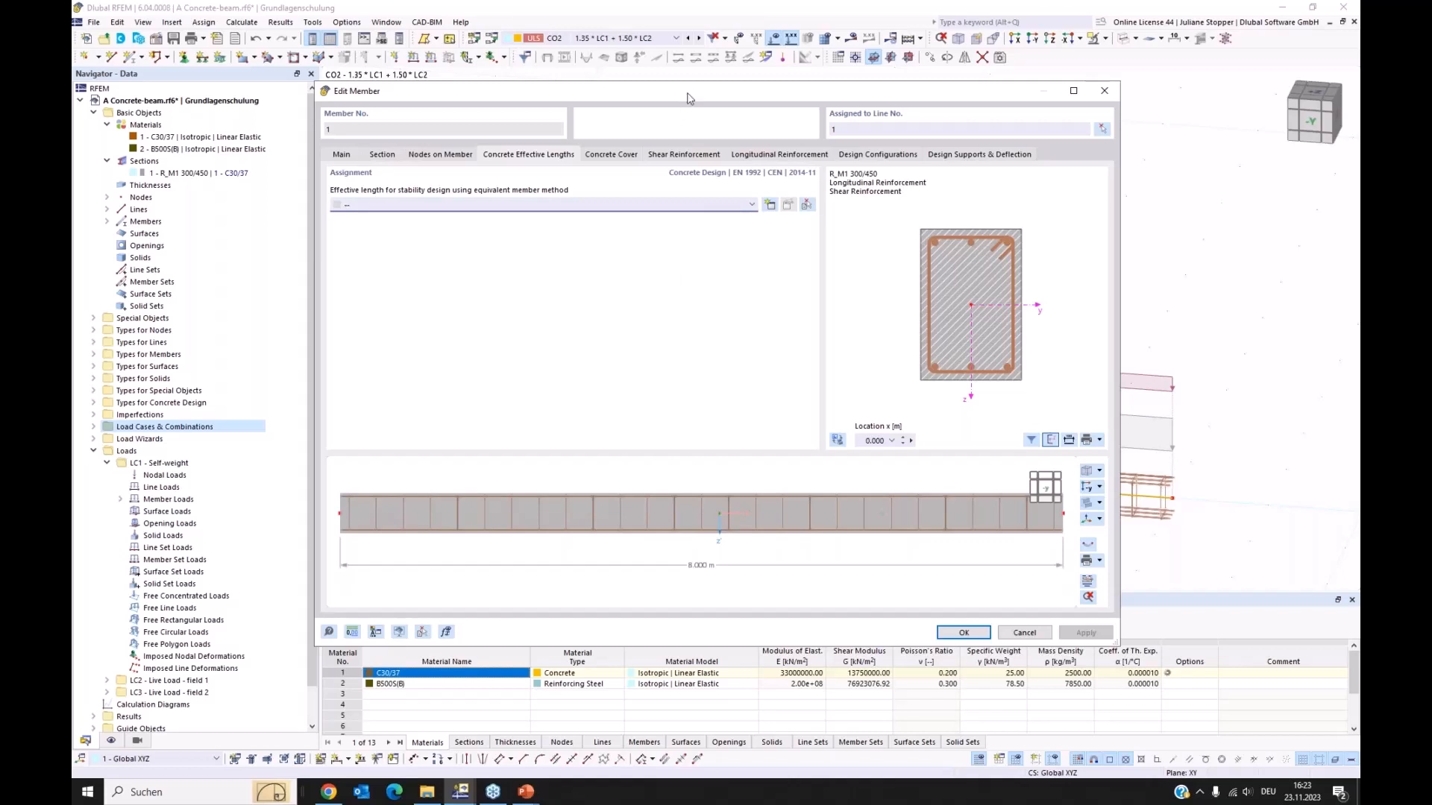
left_click_drag(687, 98, 699, 143)
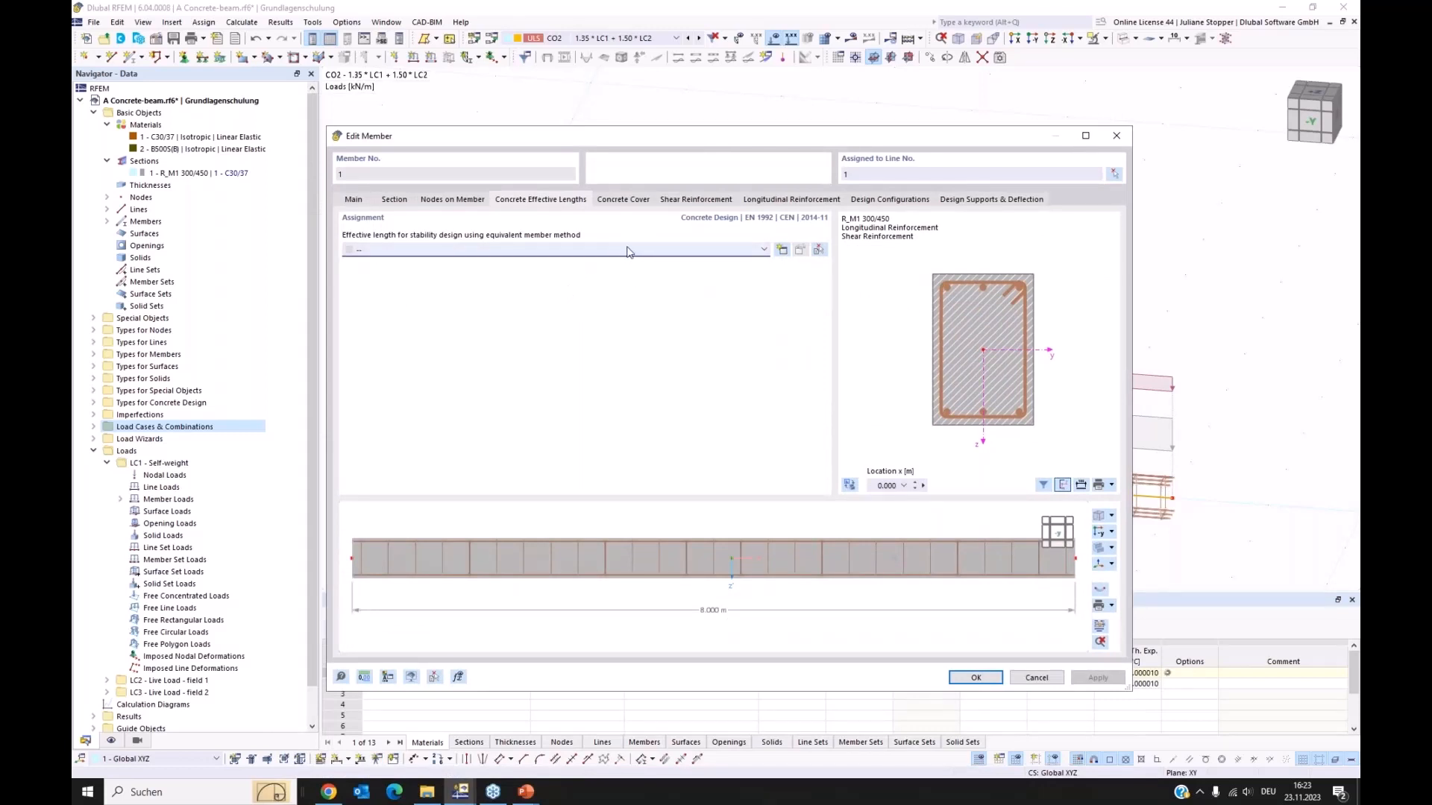
- Examine the exposure classes and cover options of the beam's concrete durability, keeping XC1 - Dry or permanently wet
left_click(631, 203)
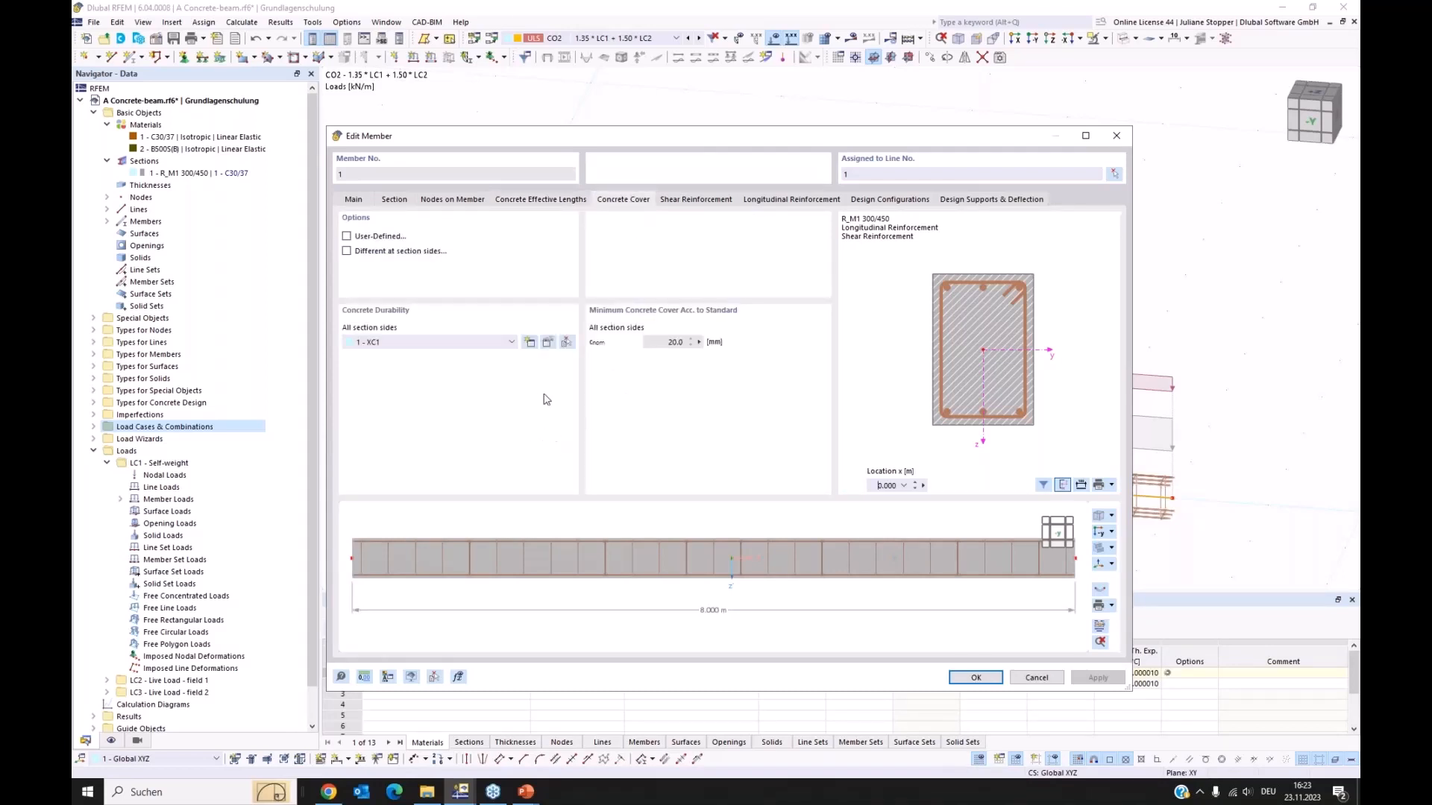
left_click(549, 346)
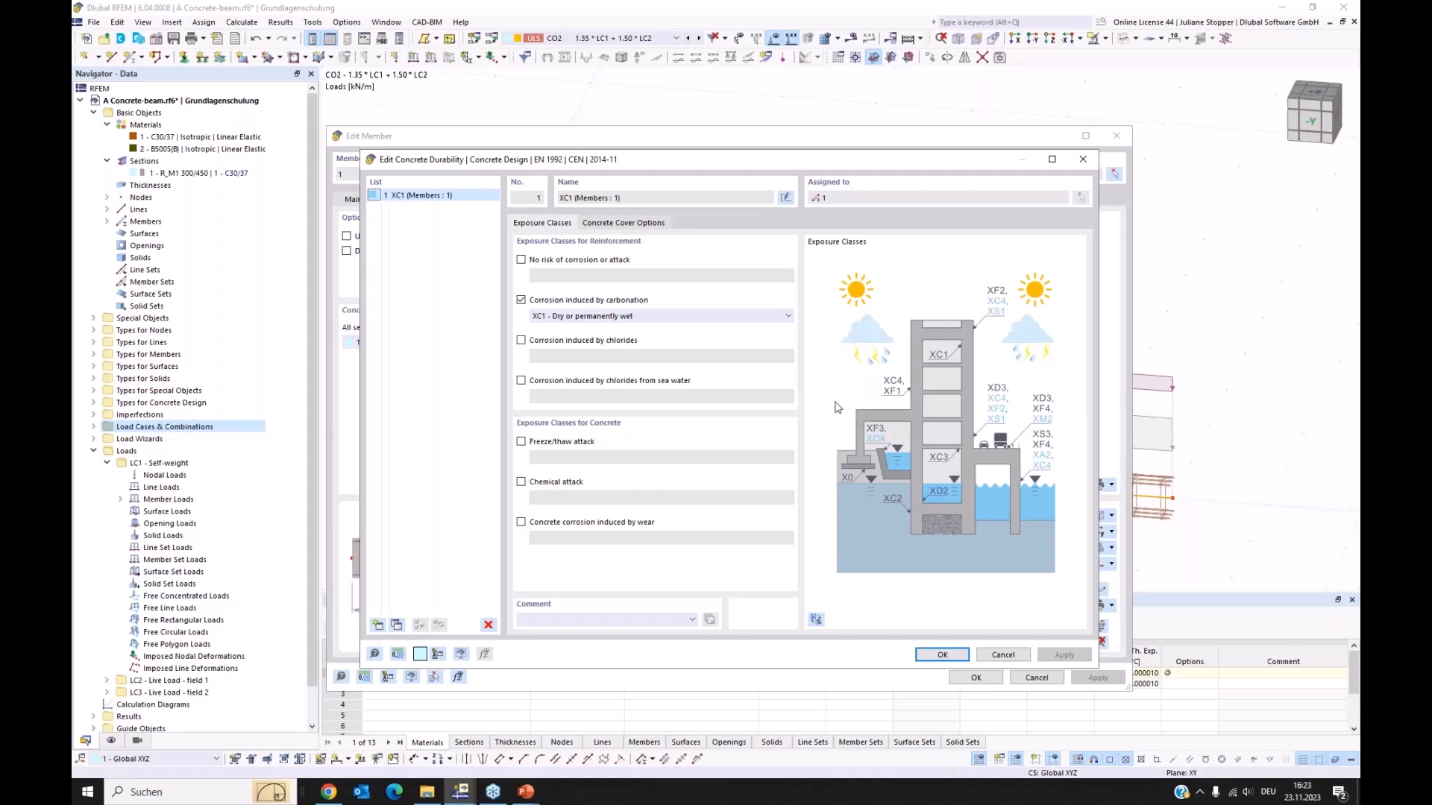
left_click(666, 319)
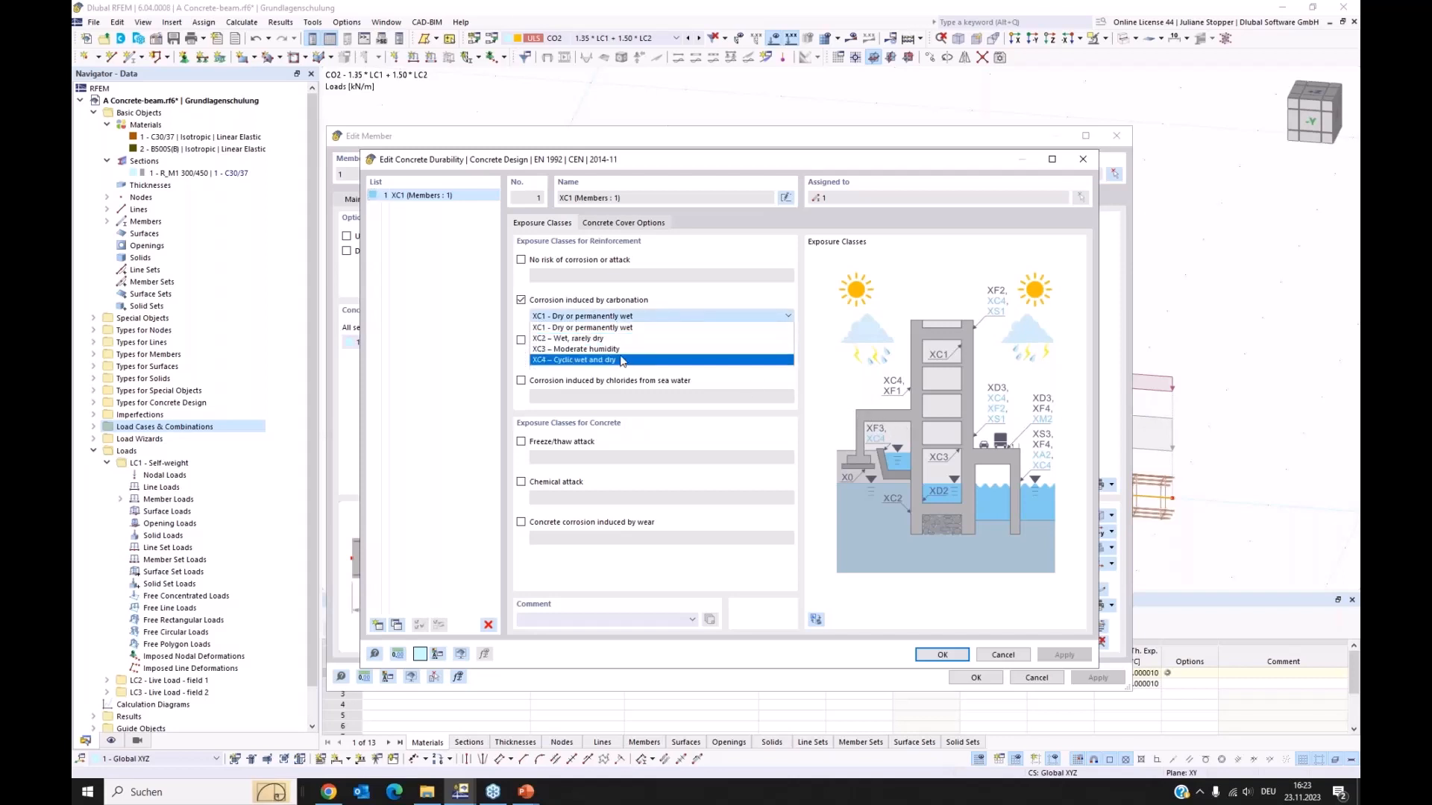
left_click(656, 327)
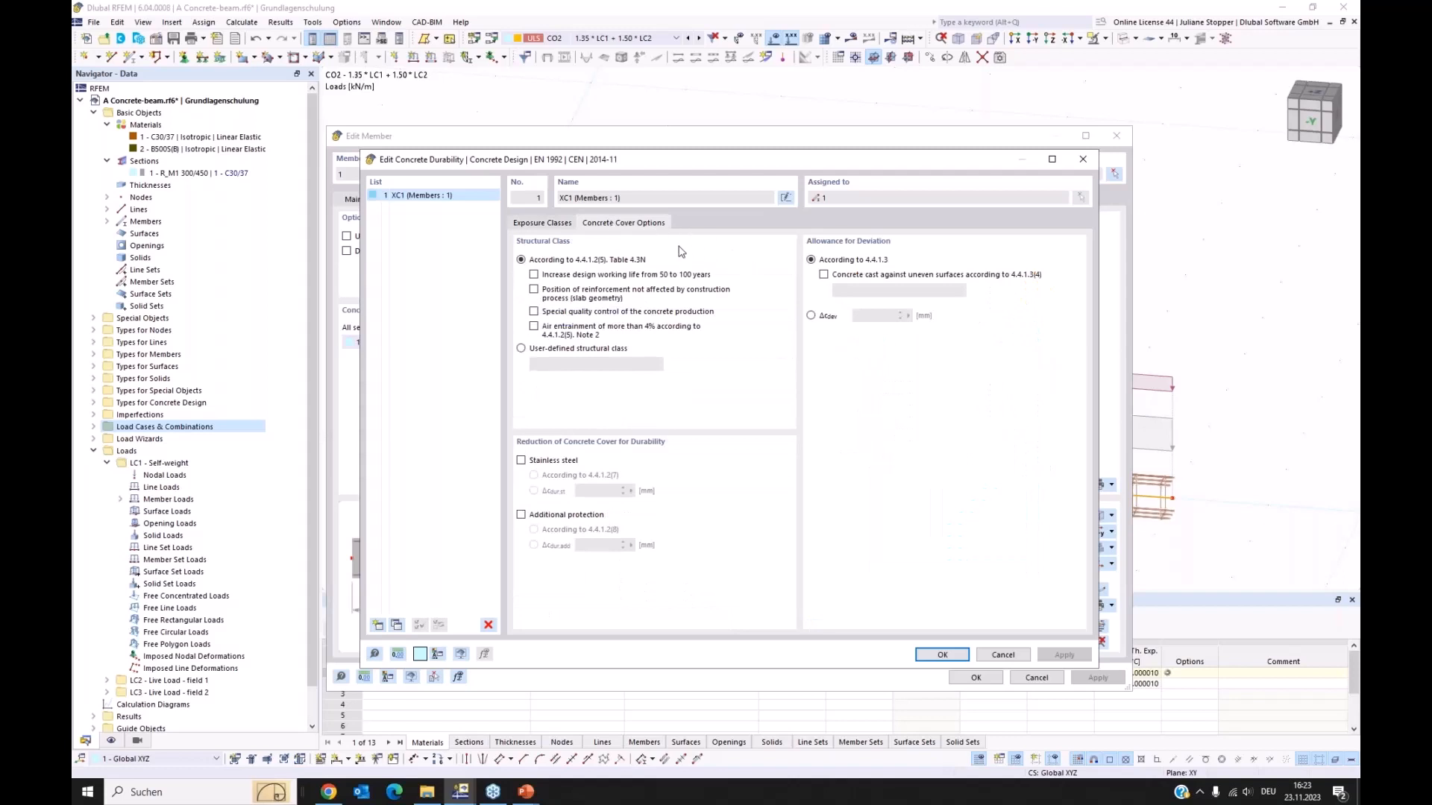
left_click(544, 225)
left_click(943, 656)
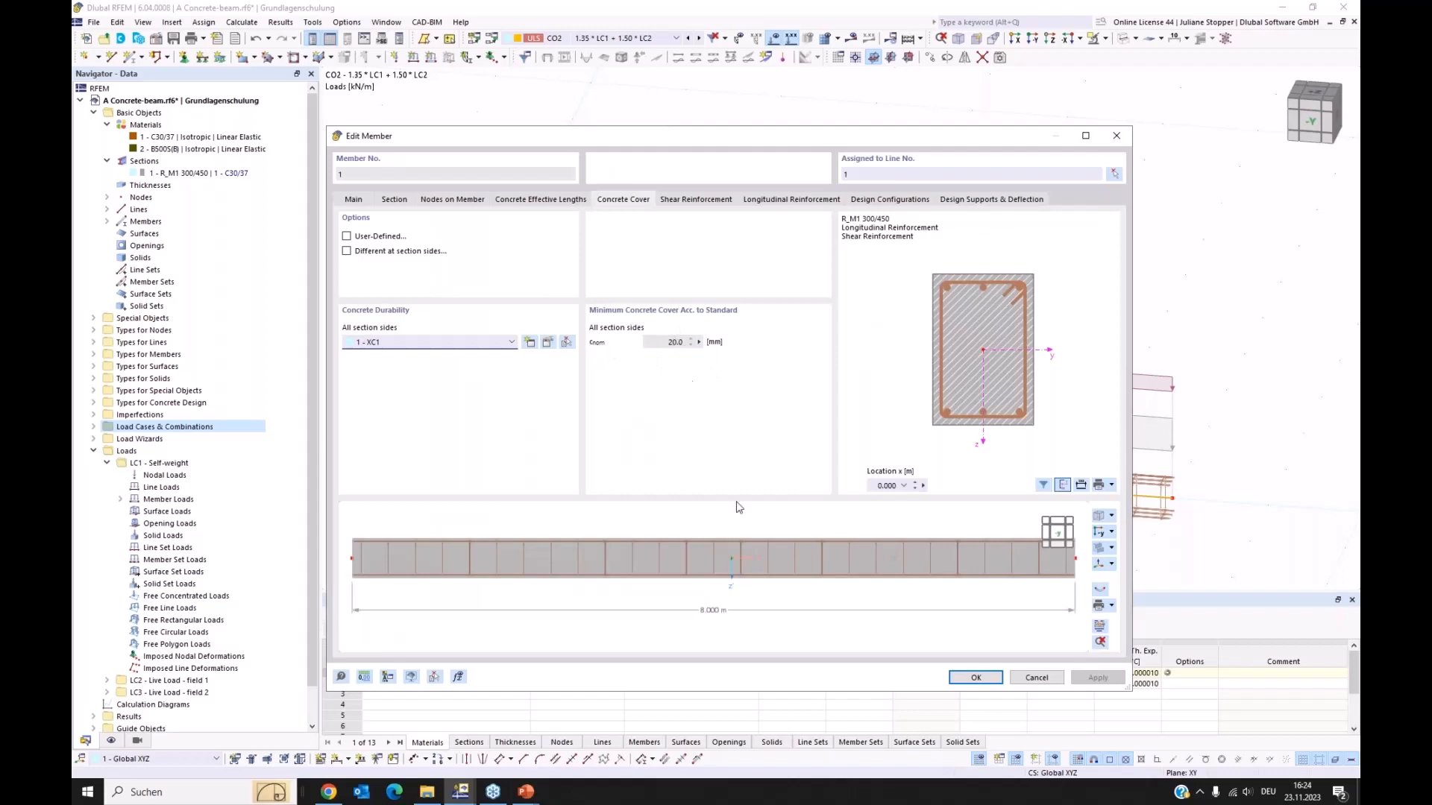
- Try out a user-defined concrete cover and separate cover settings for the individual section sides of the beam
left_click(346, 236)
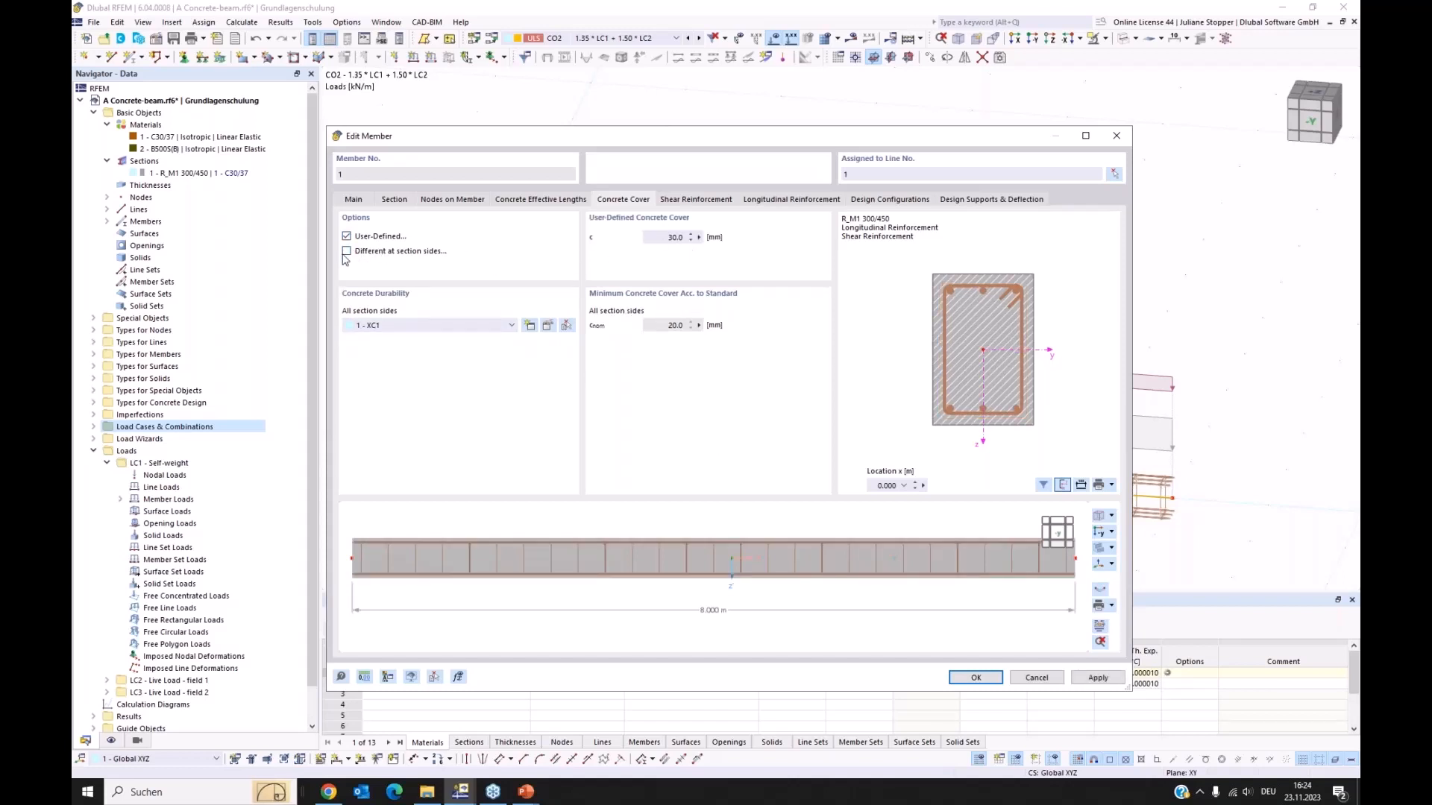
left_click(362, 258)
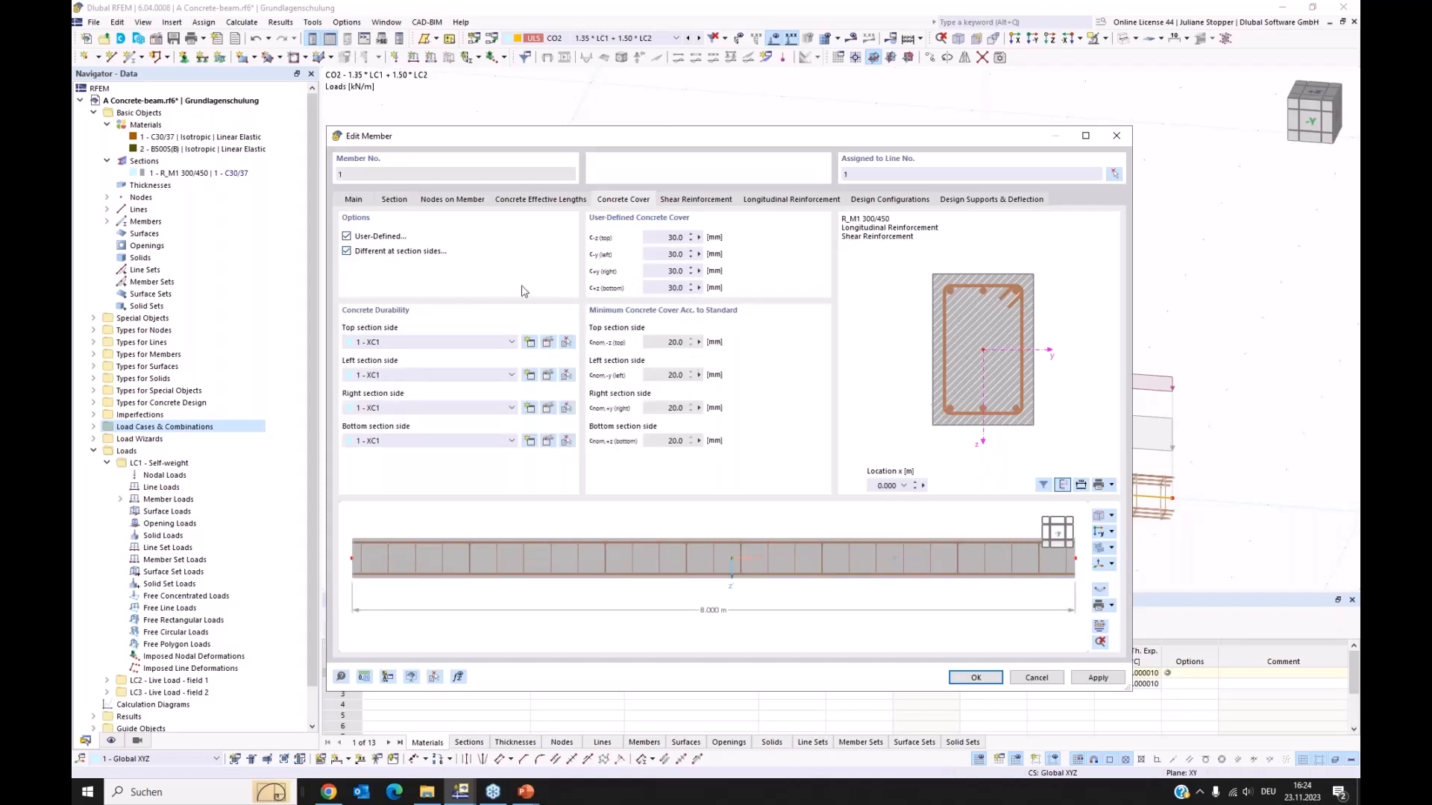
left_click(347, 237)
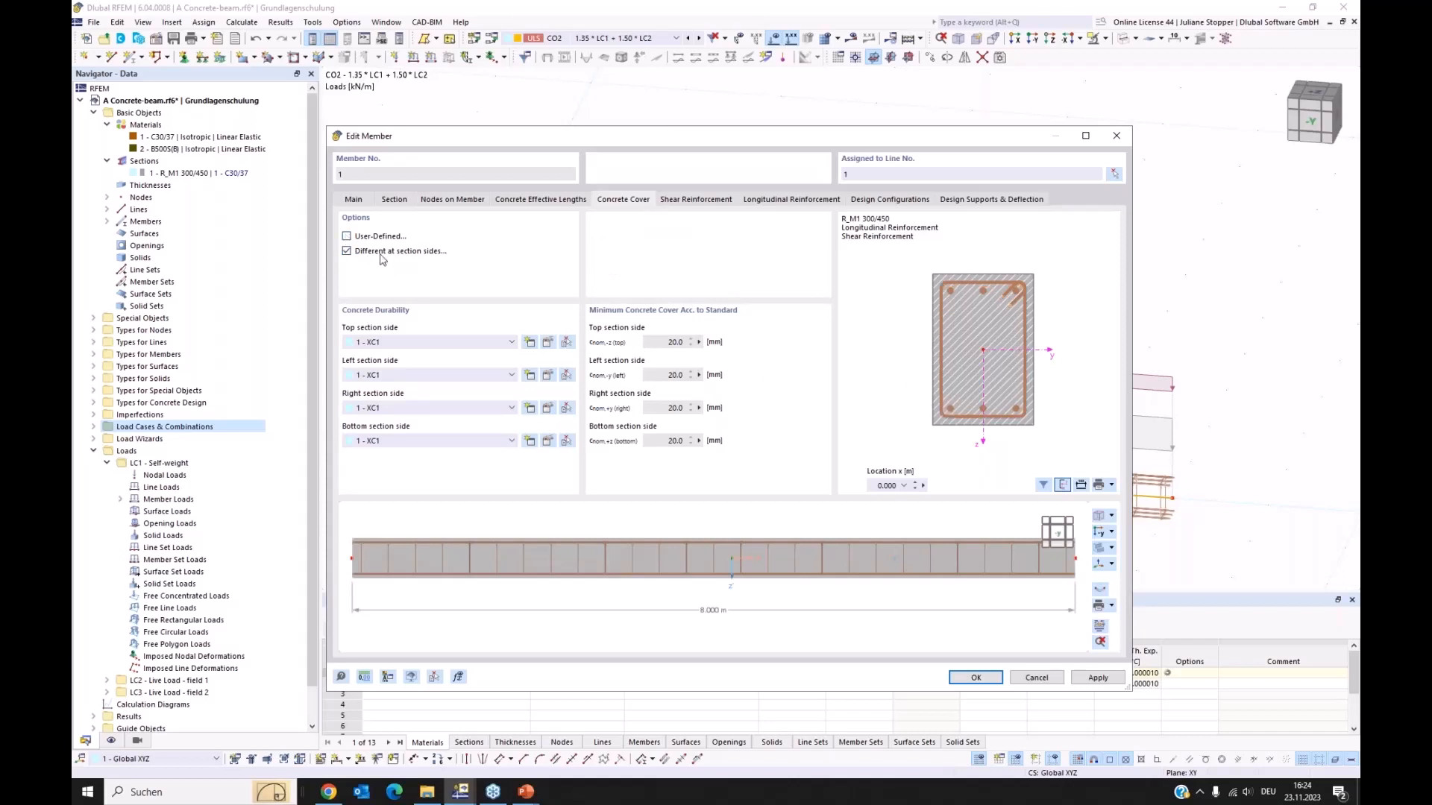
left_click(387, 378)
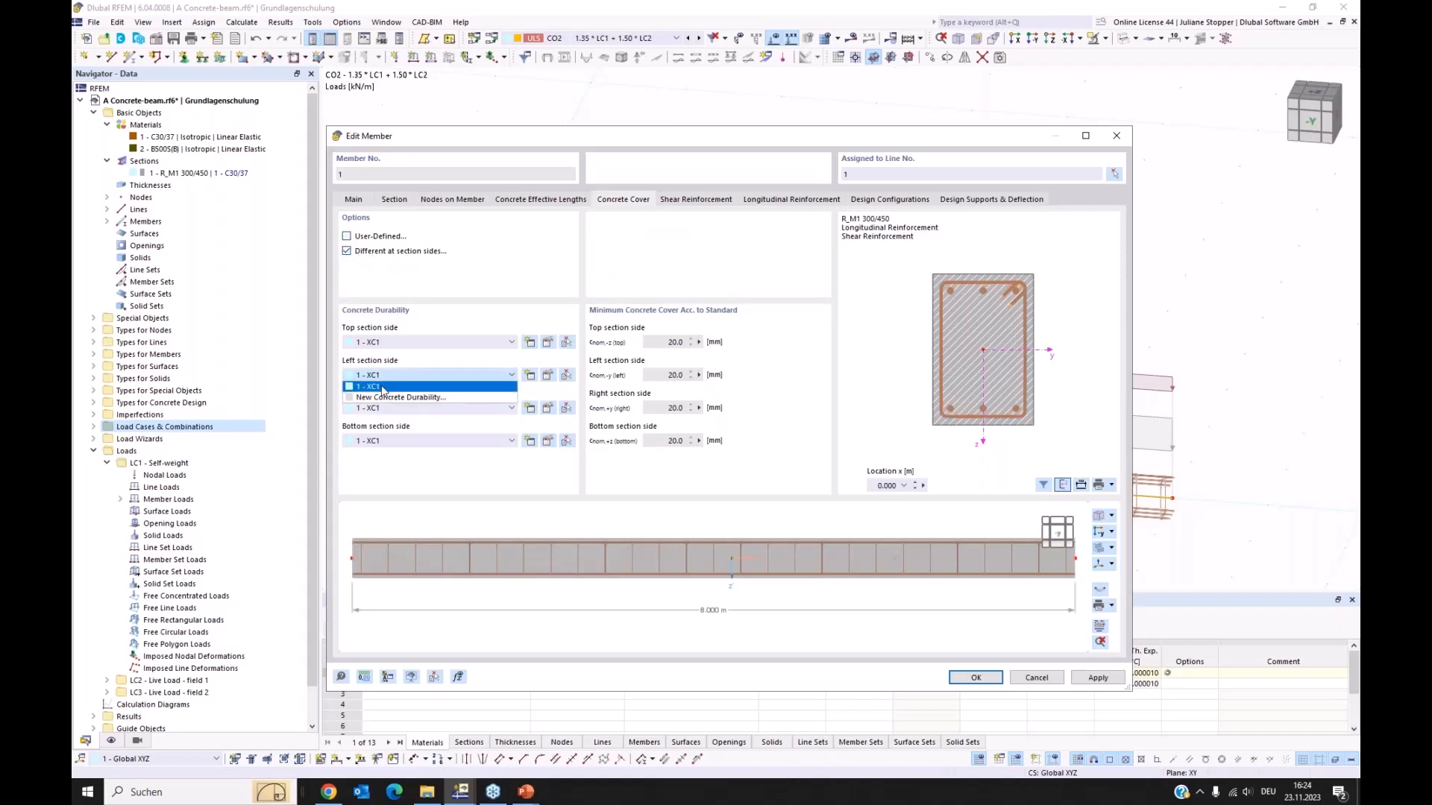
left_click(417, 366)
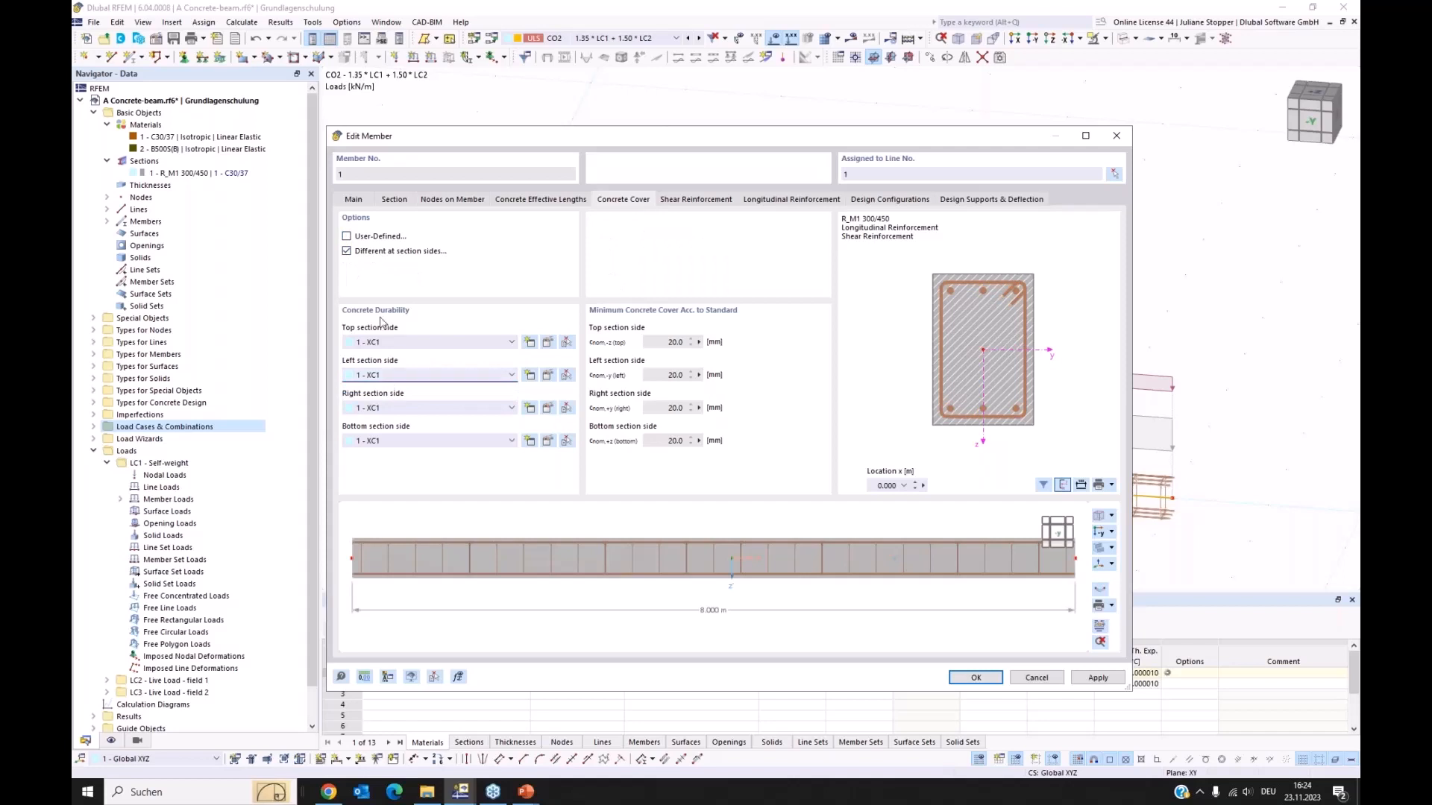
left_click(346, 252)
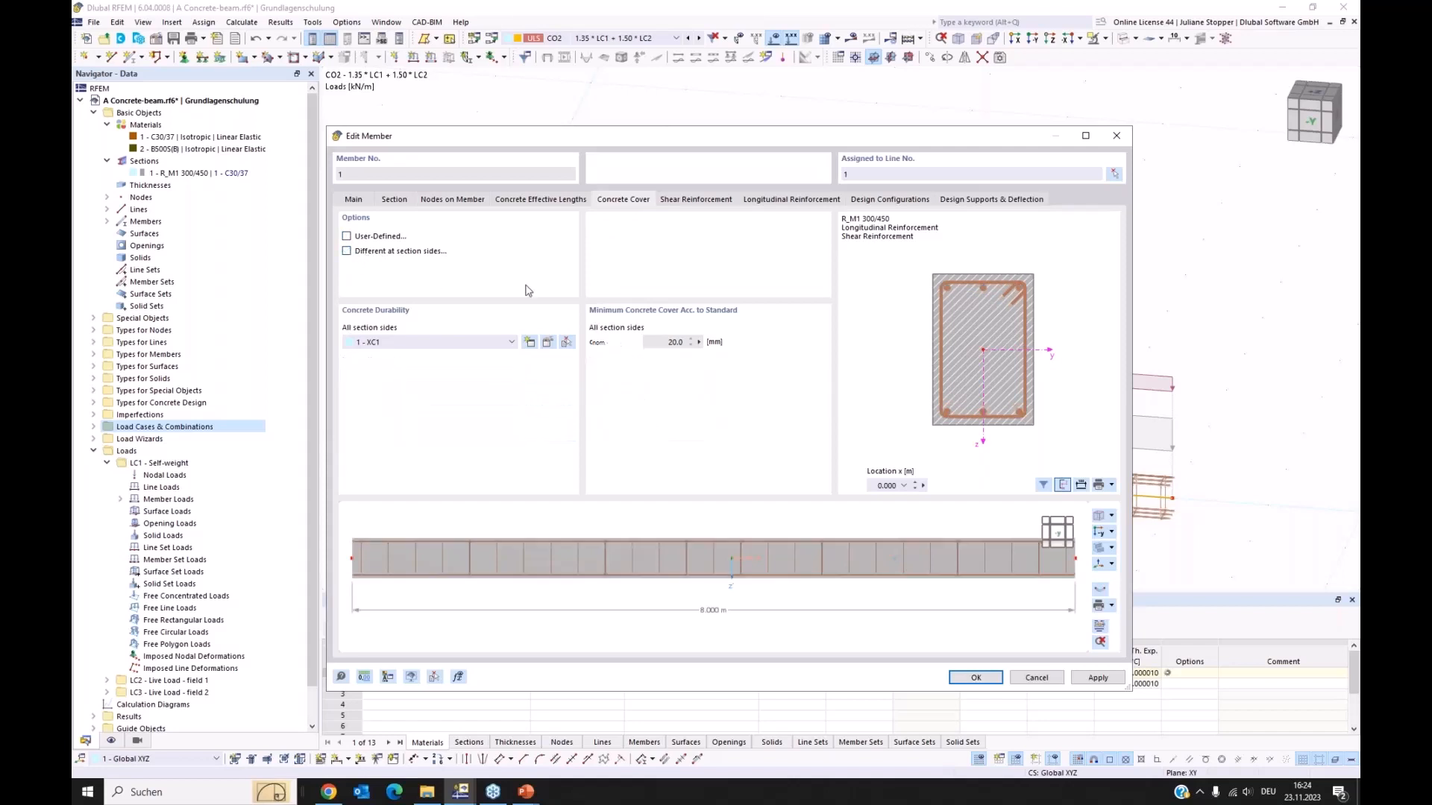
left_click(538, 252)
left_click(346, 251)
- Try the four-legged closed stirrup with 135° hooks in the beam's shear reinforcement and return to the two-legged closed 135° type
left_click(693, 199)
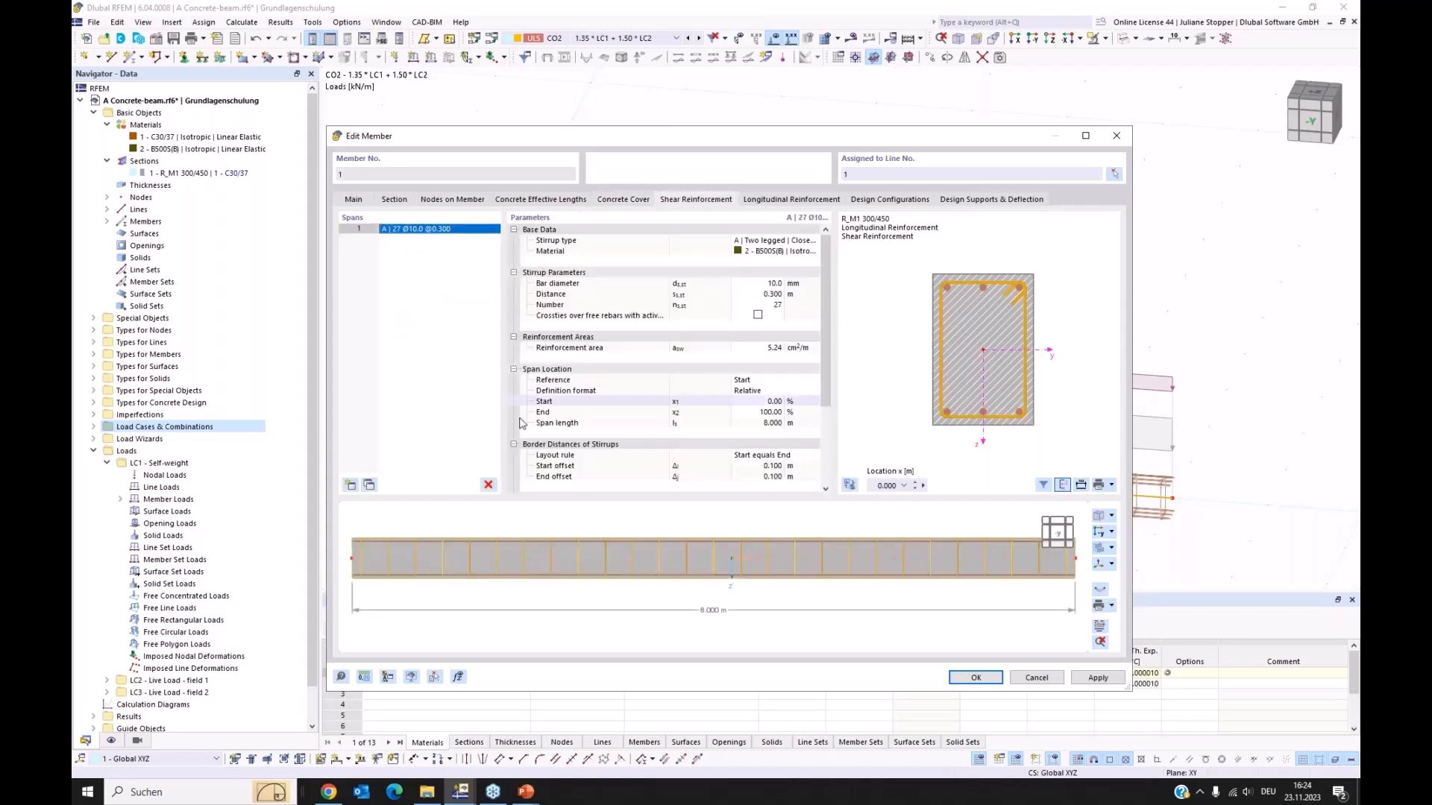
left_click(770, 242)
left_click(814, 241)
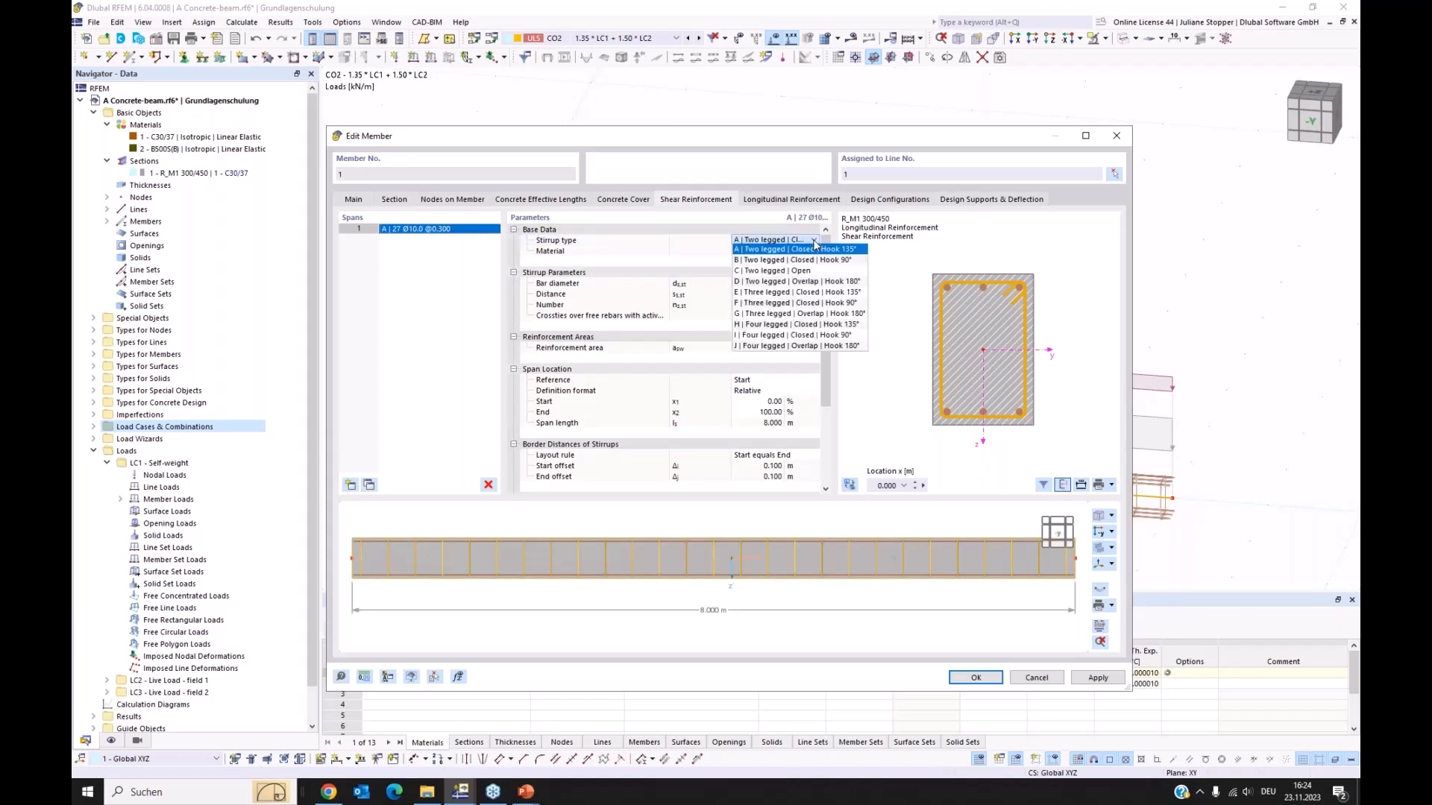
left_click(783, 325)
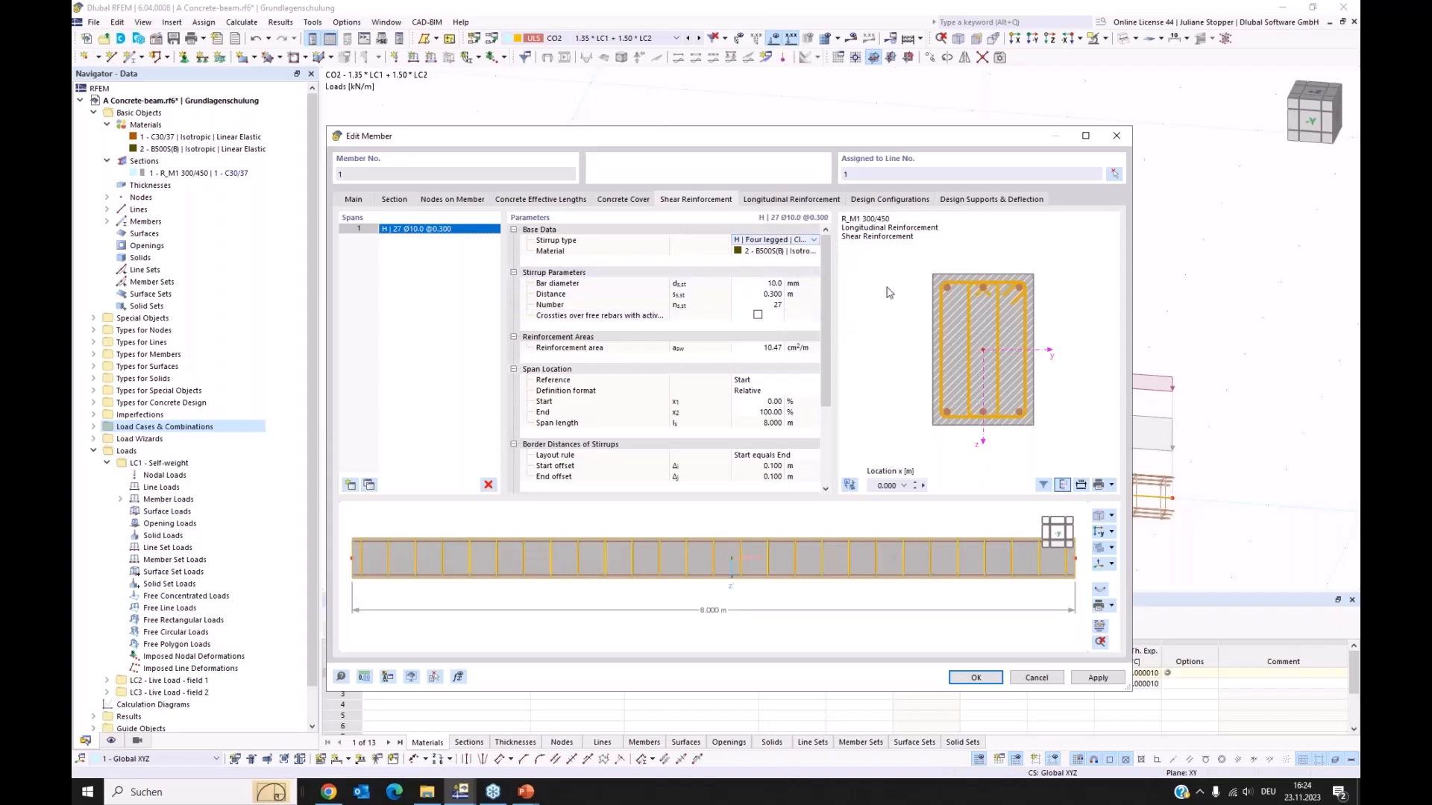
left_click(798, 241)
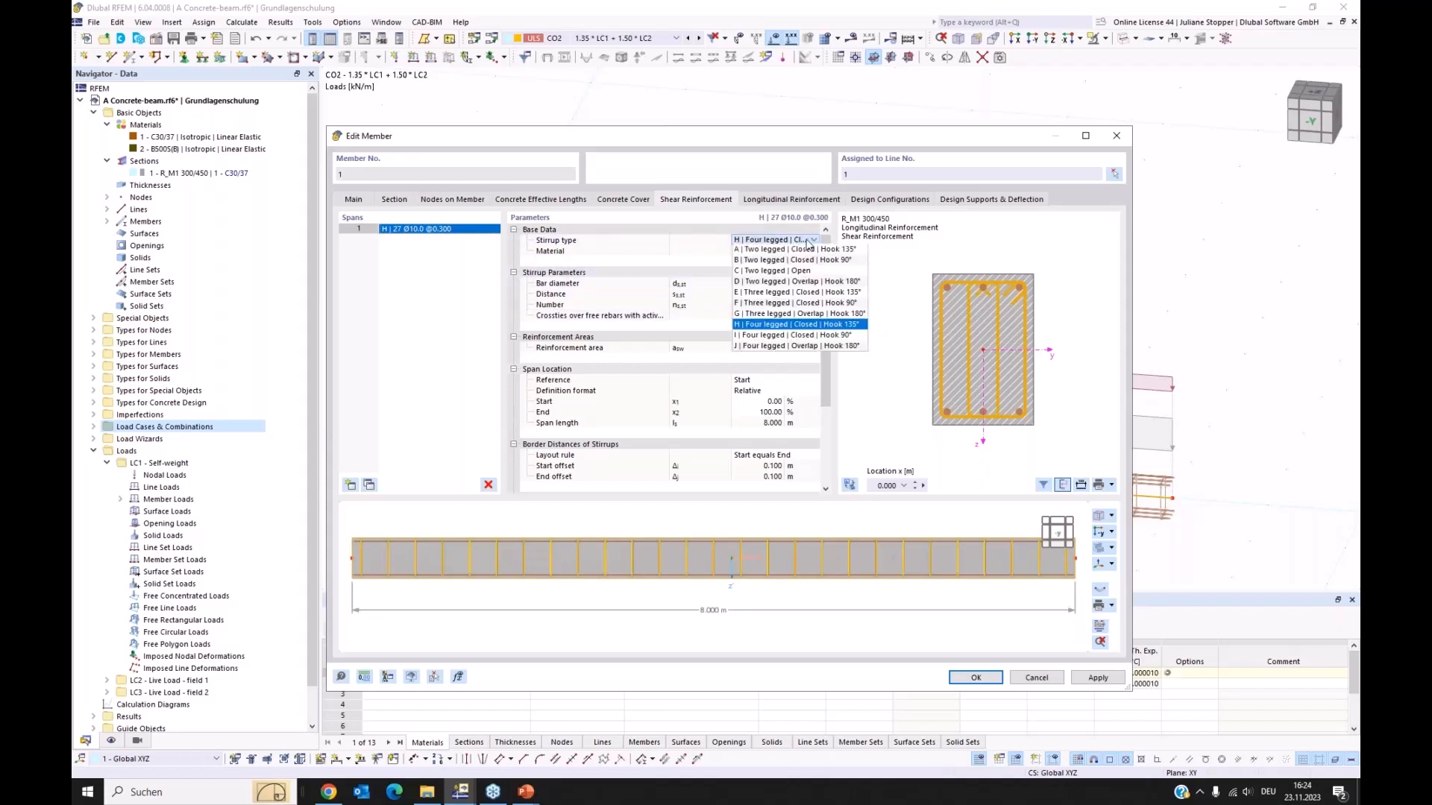
left_click(795, 250)
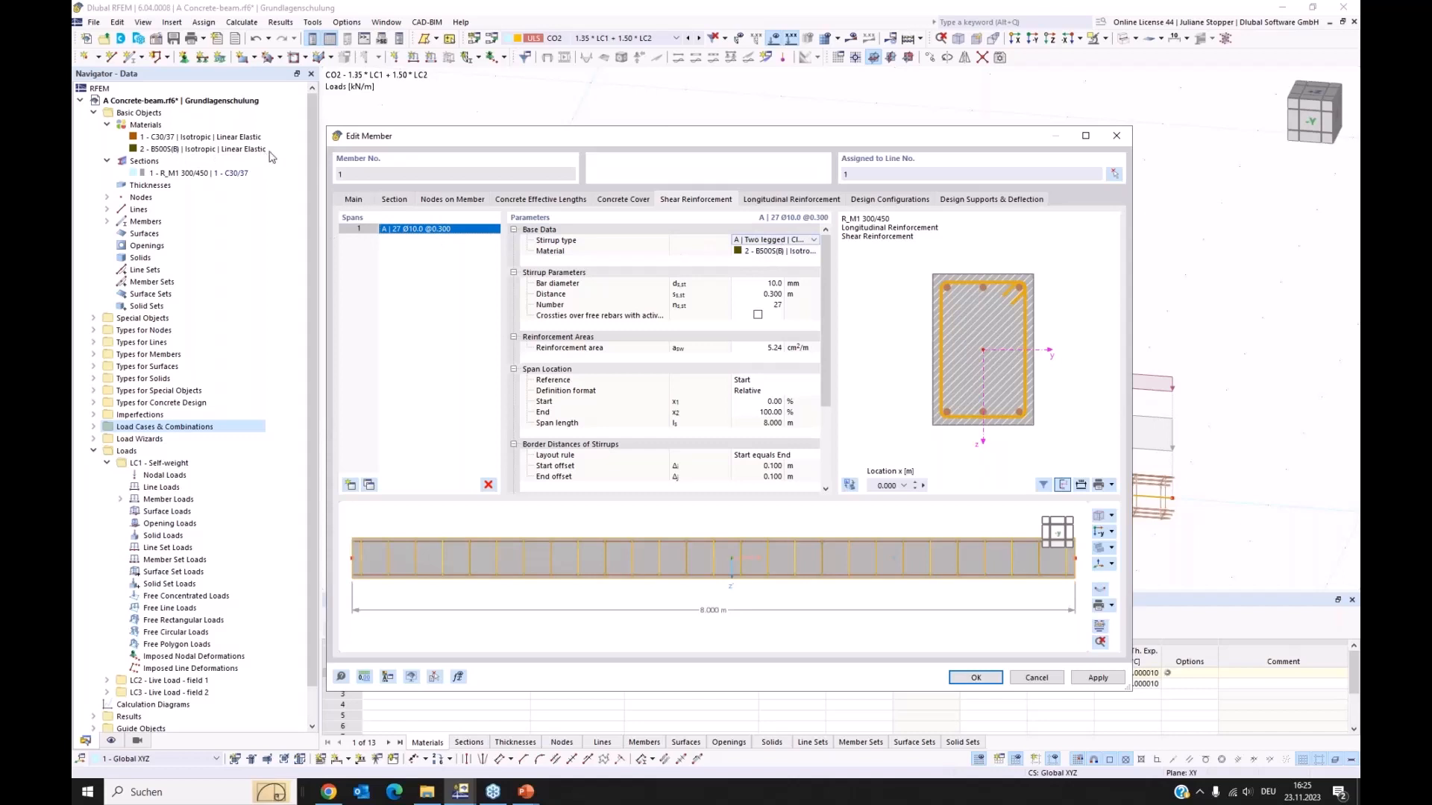
- Set the beam's stirrups to an 8 mm bar diameter at a distance of 0.200 m, keeping the B500S(B) material
left_click(804, 256)
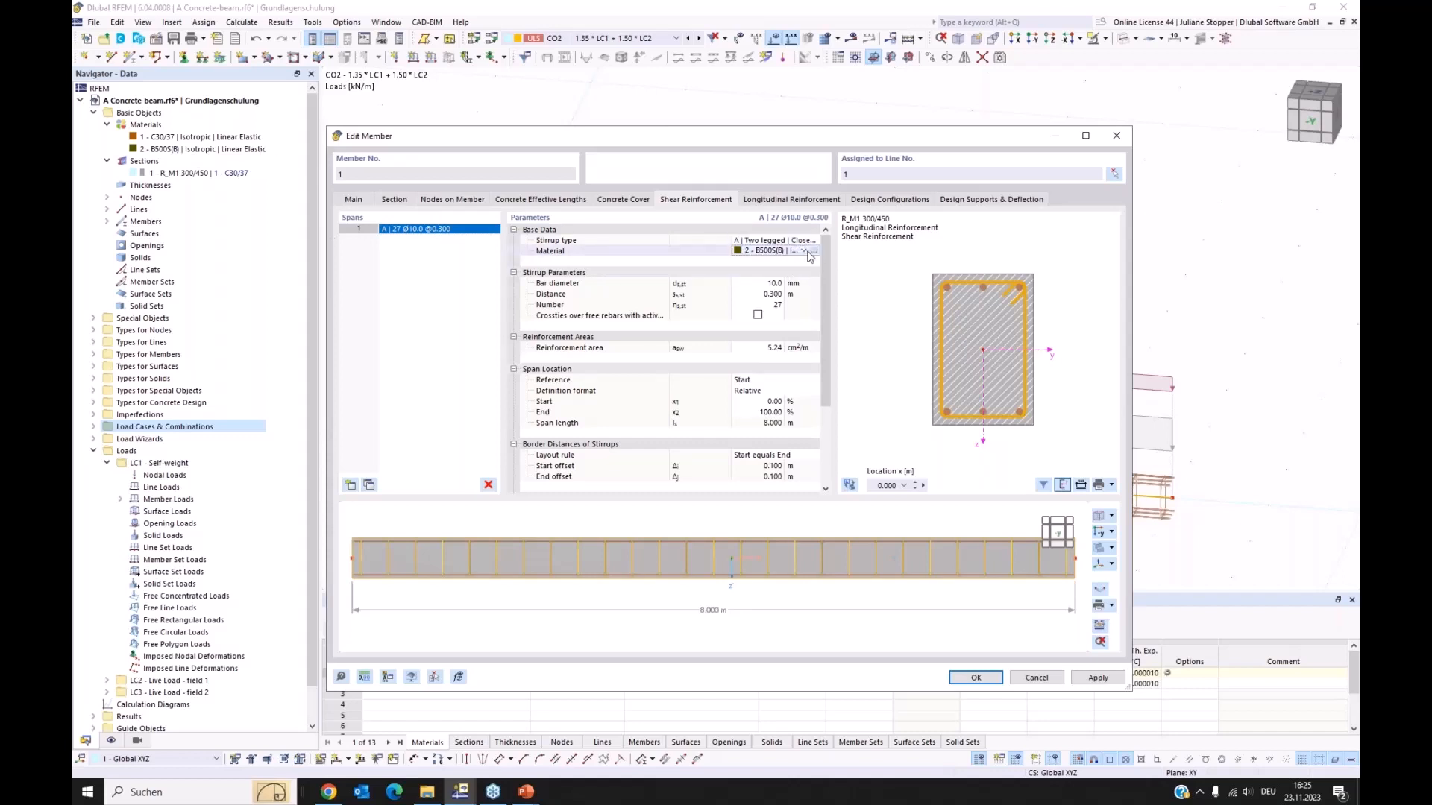
left_click(804, 253)
left_click(893, 260)
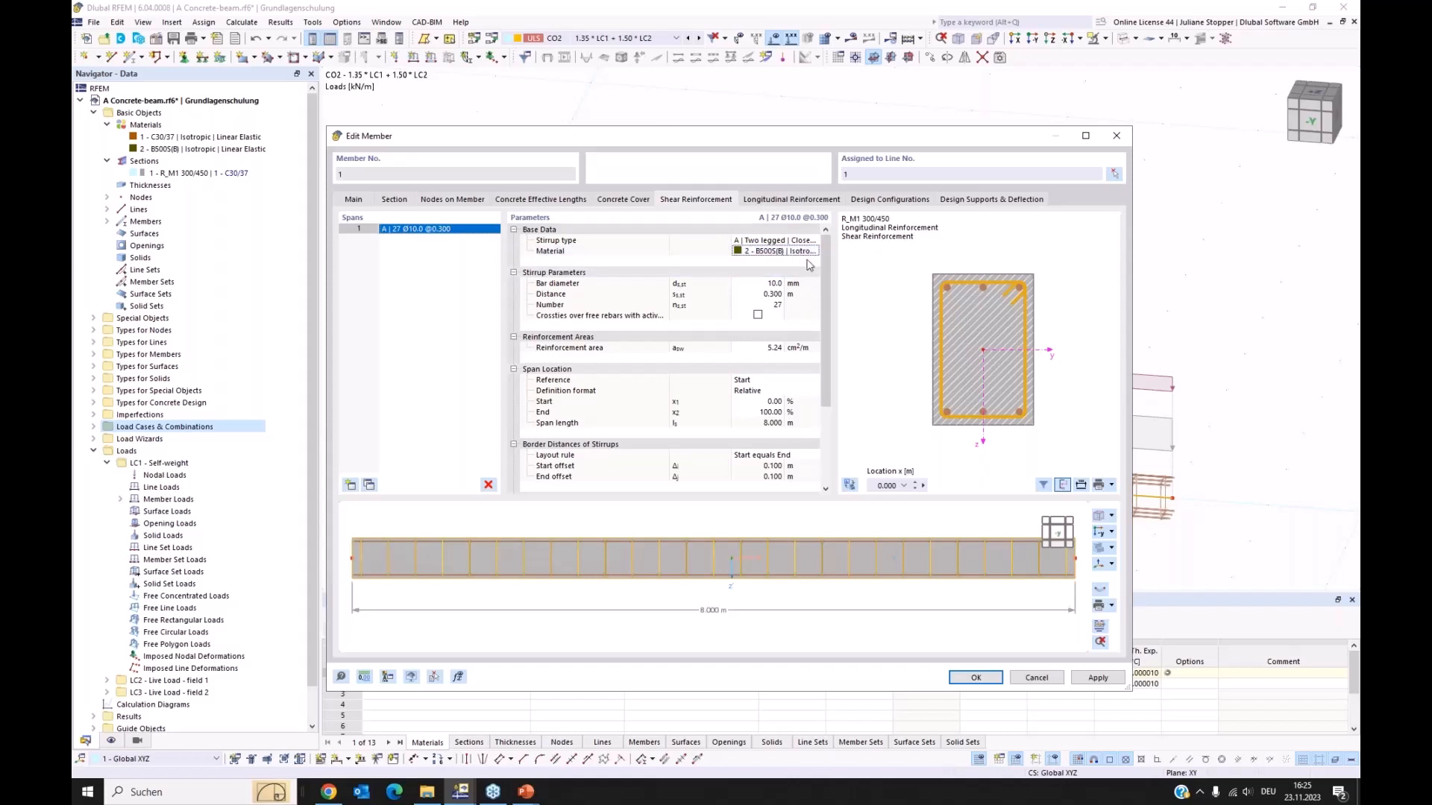
left_click(764, 284)
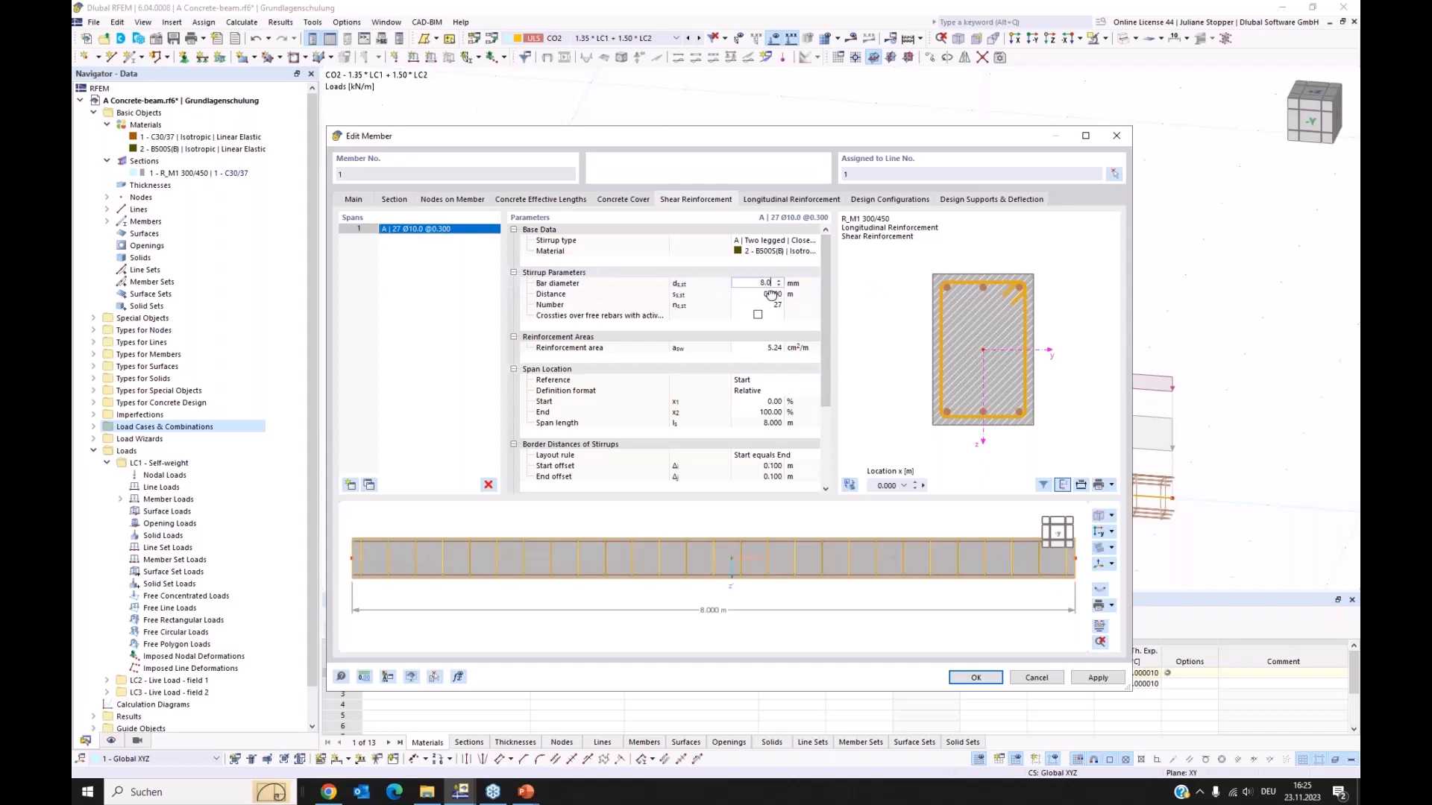
left_click(778, 296)
left_click(868, 299)
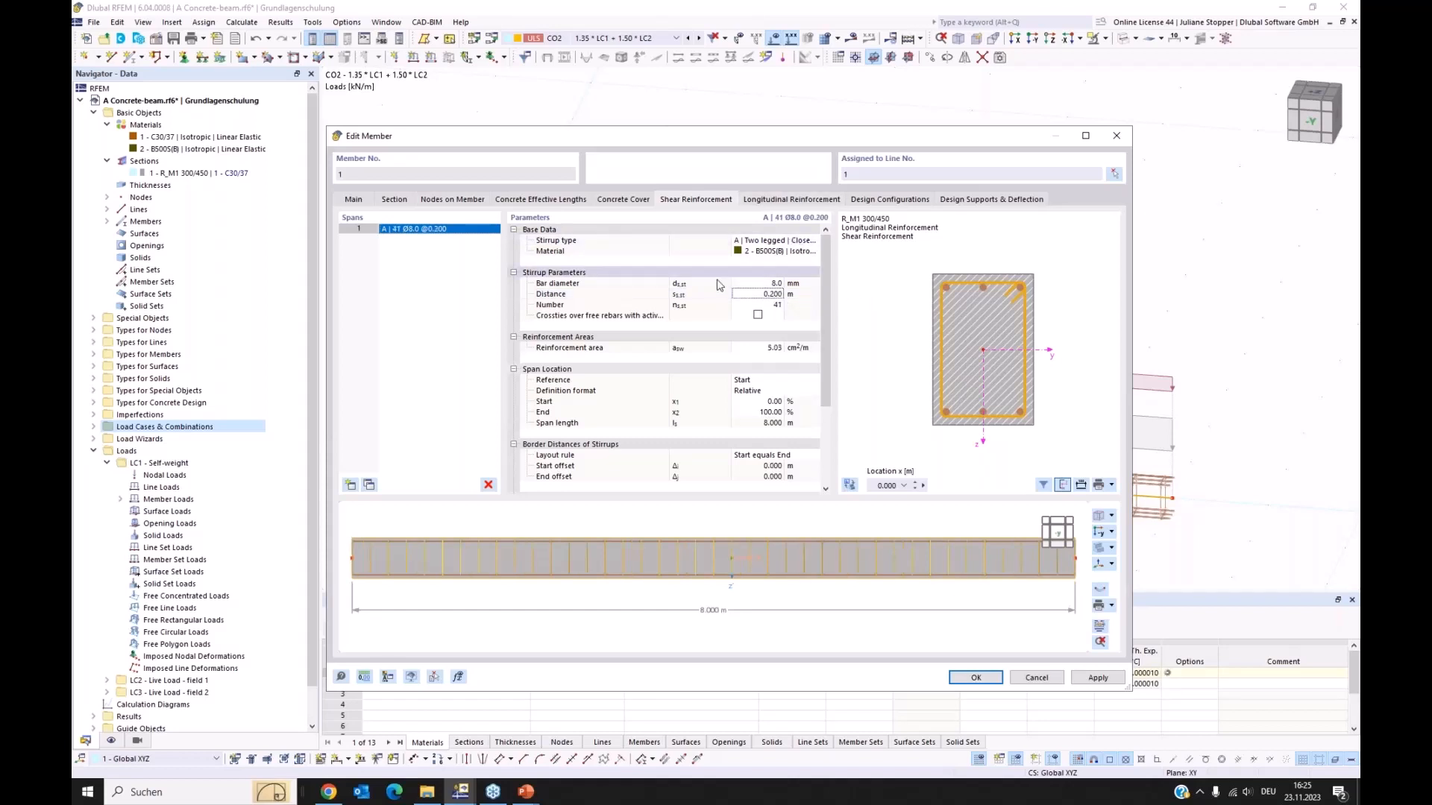
scroll(829, 352, "down", 1)
scroll(830, 352, "down", 5)
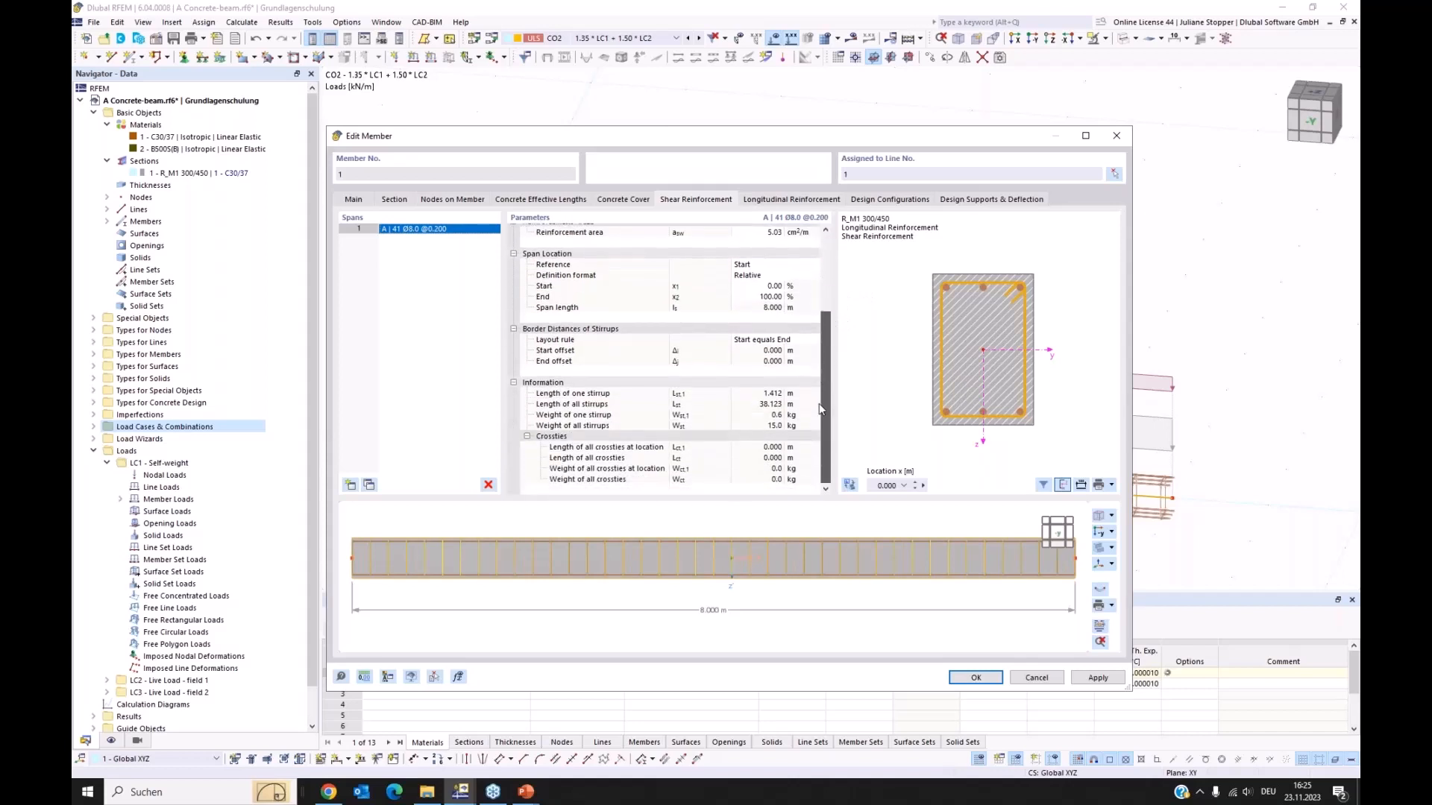
scroll(830, 352, "up", 6)
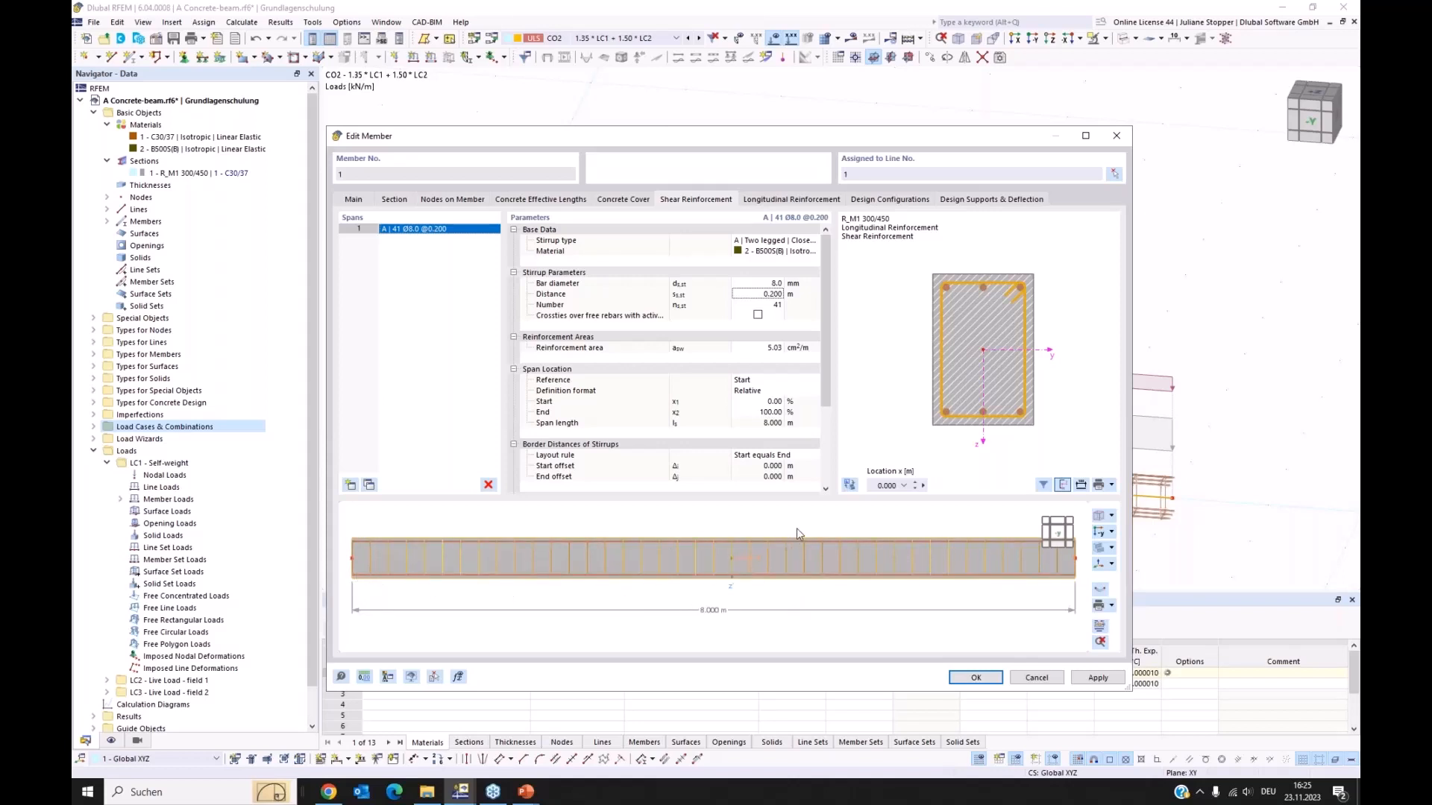
- Change the rebar type of the beam's longitudinal reinforcement to B | Unsymmetrical
left_click(774, 202)
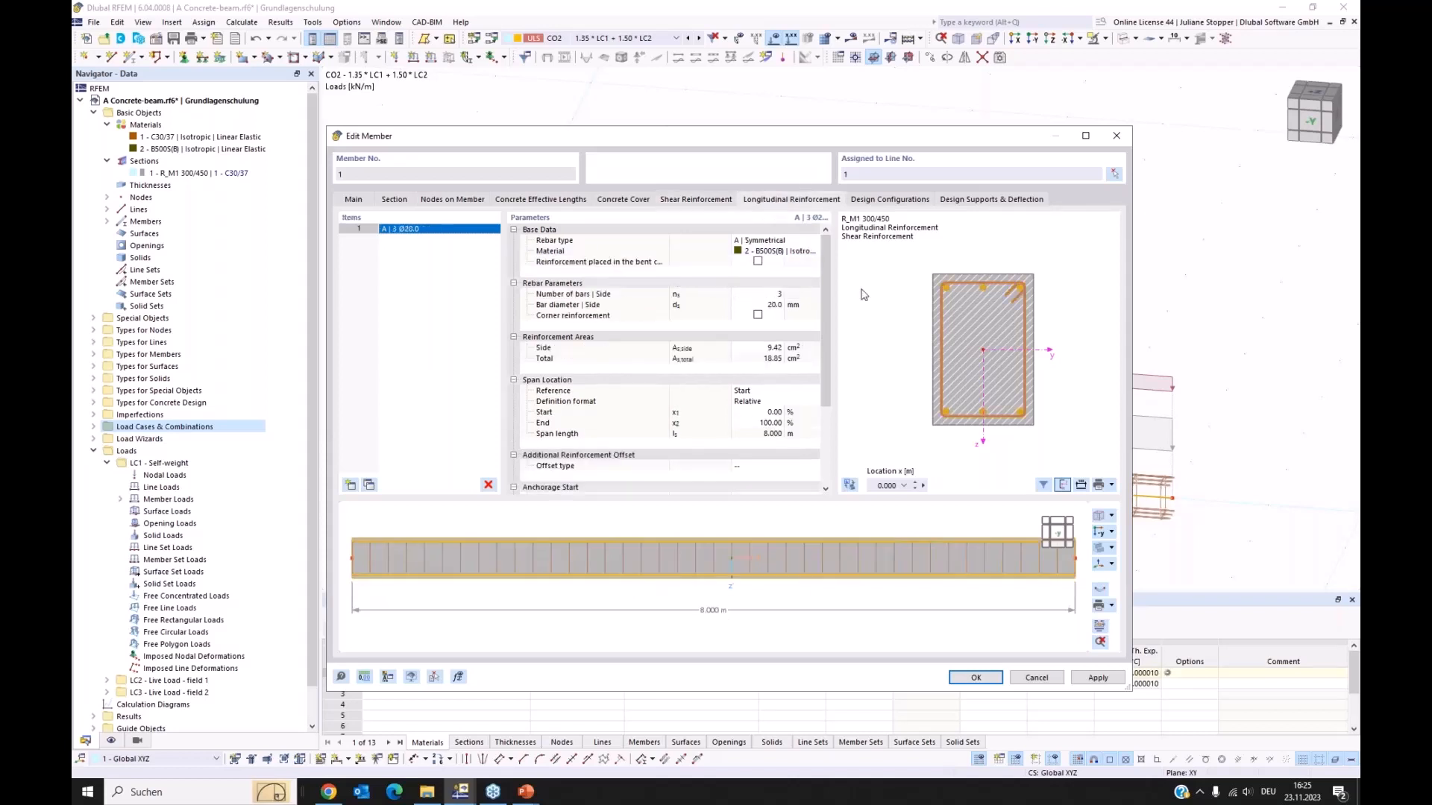
left_click(800, 242)
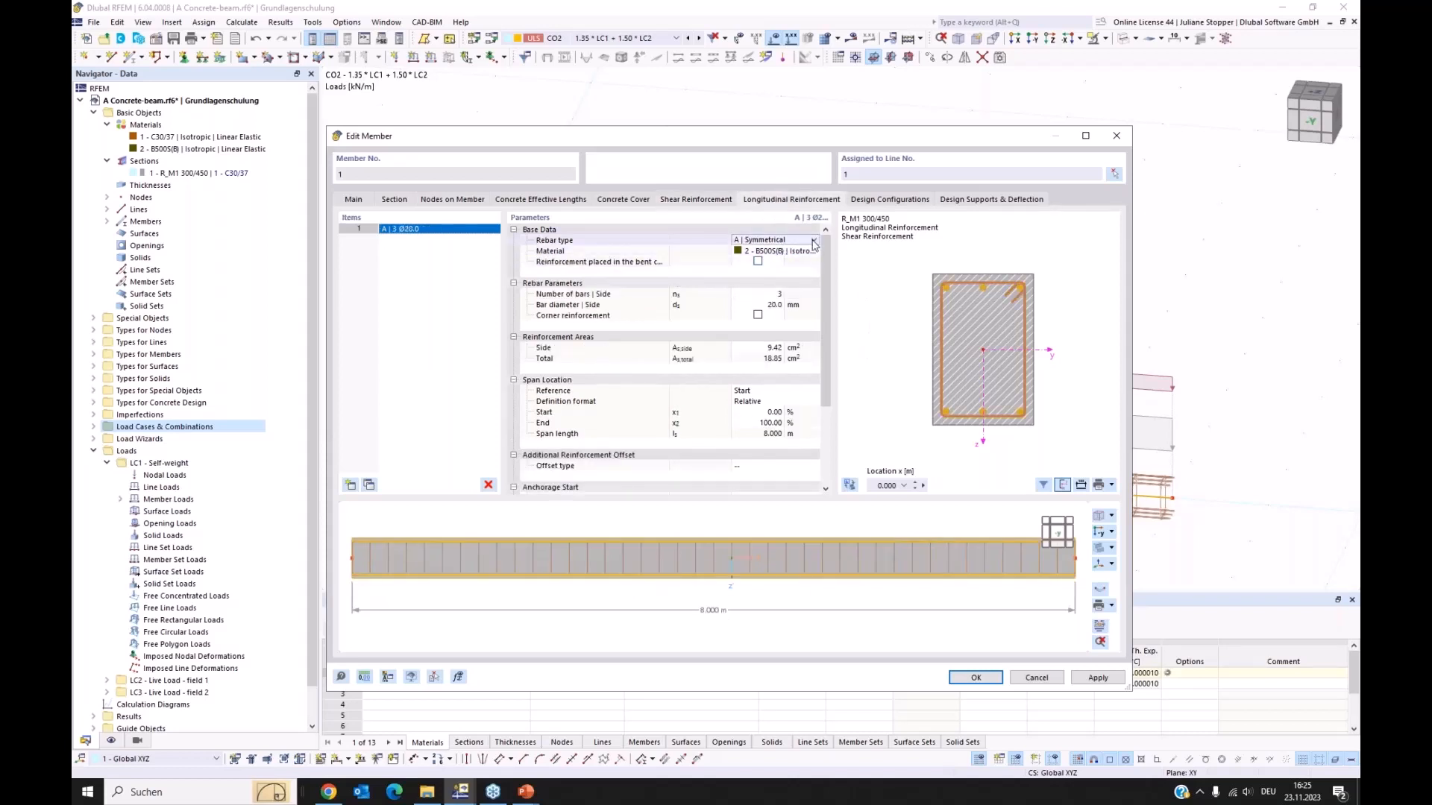
left_click(814, 240)
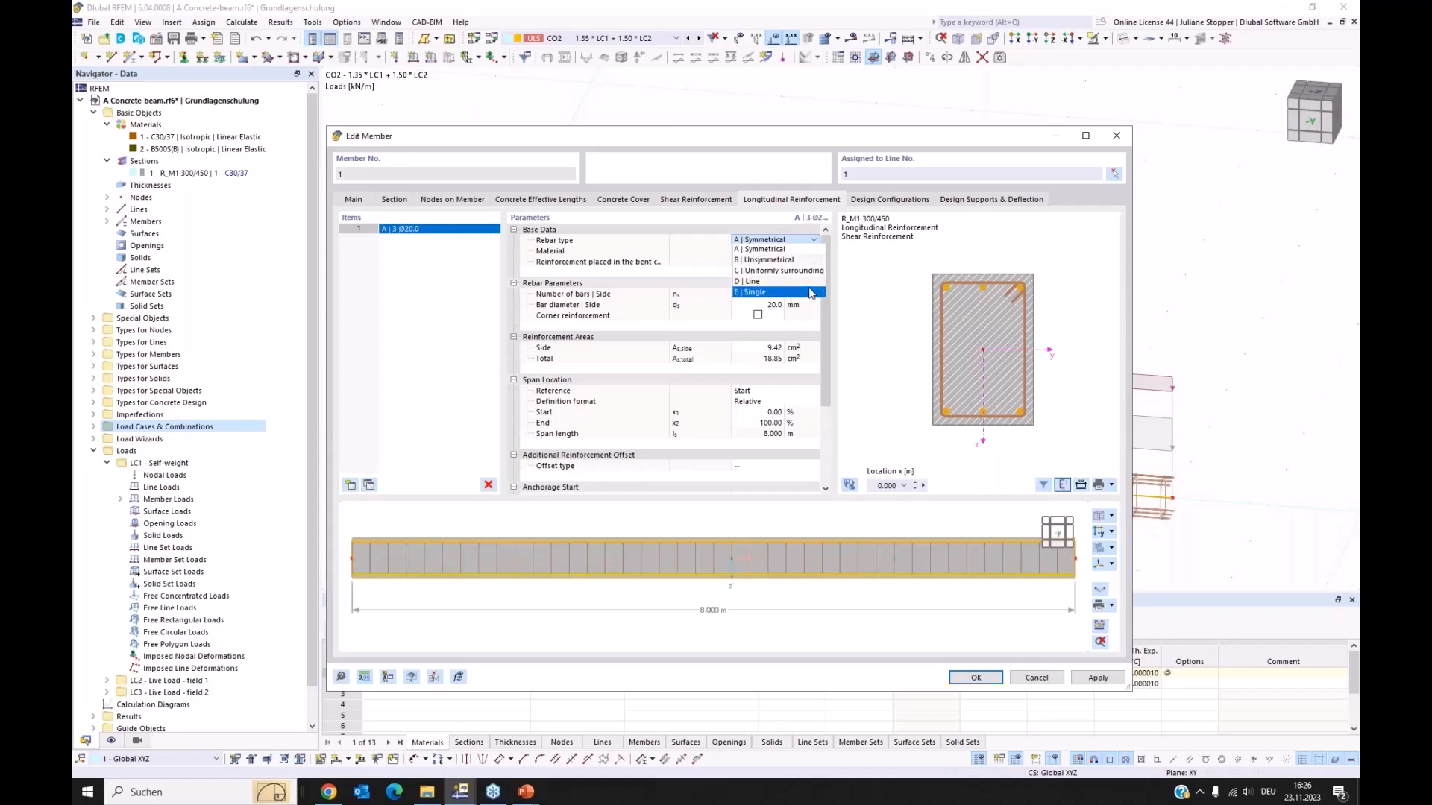
left_click(809, 267)
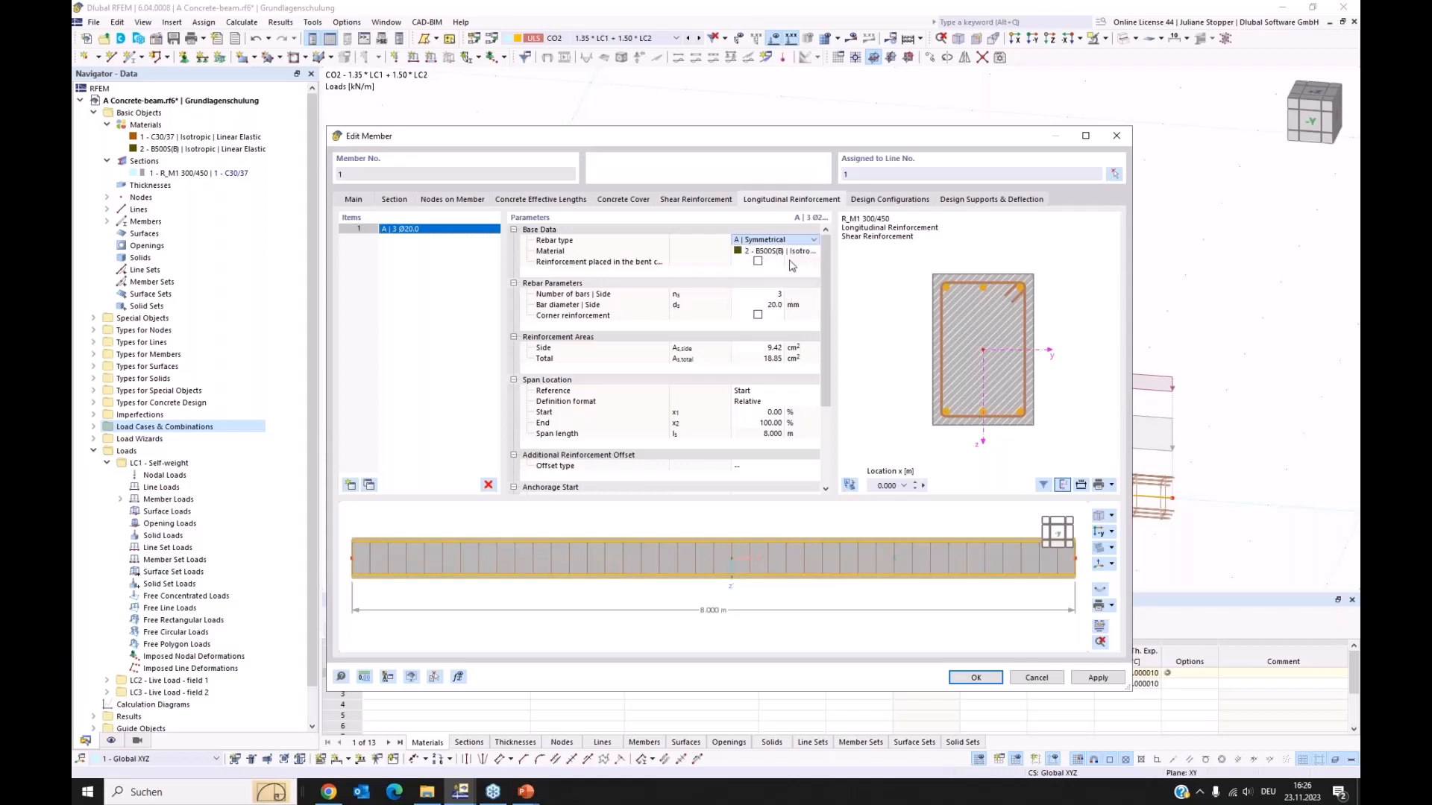
- Set the diameter of the beam's top longitudinal bars to 14 mm, keeping three bars per side, and apply the member changes
left_click(771, 296)
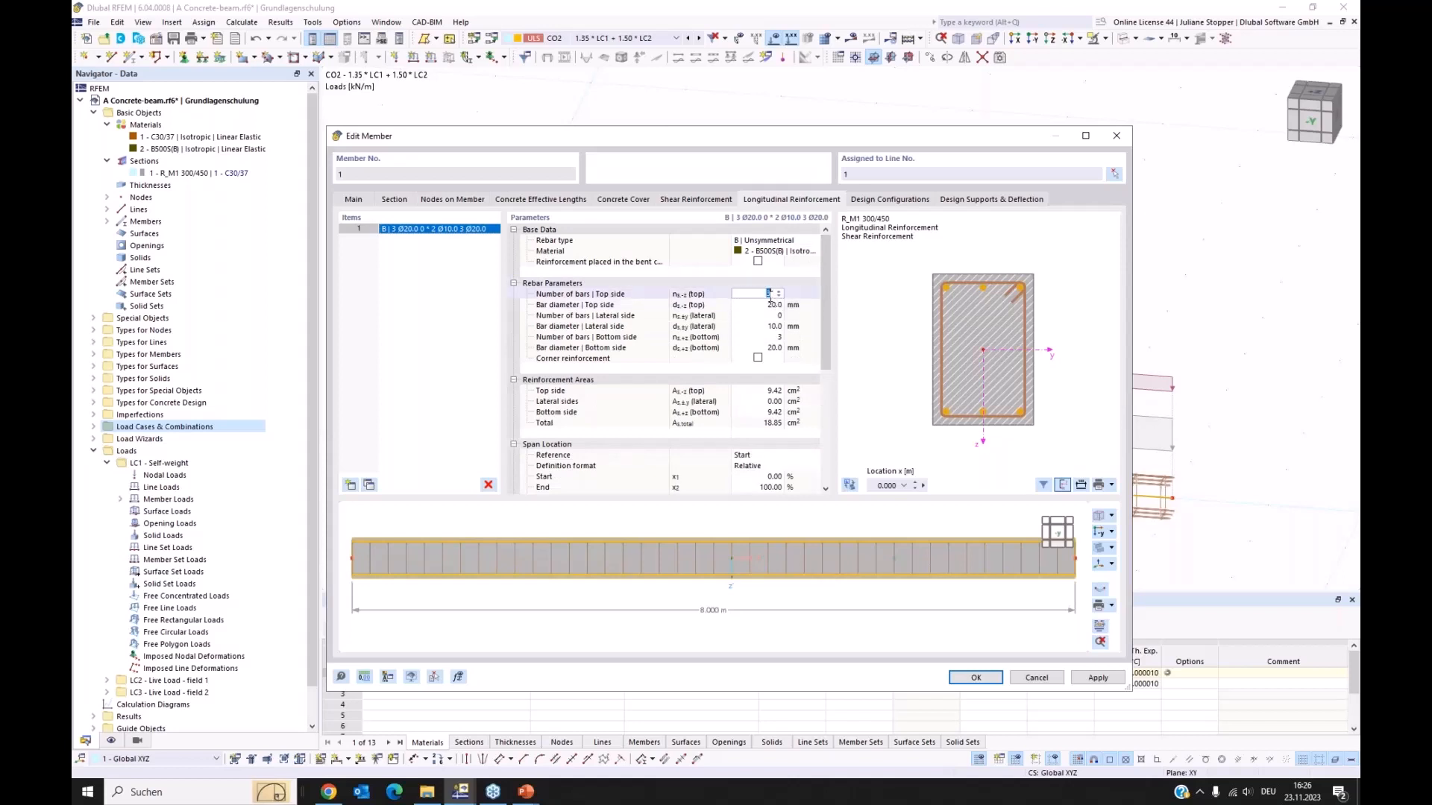
left_click(770, 308)
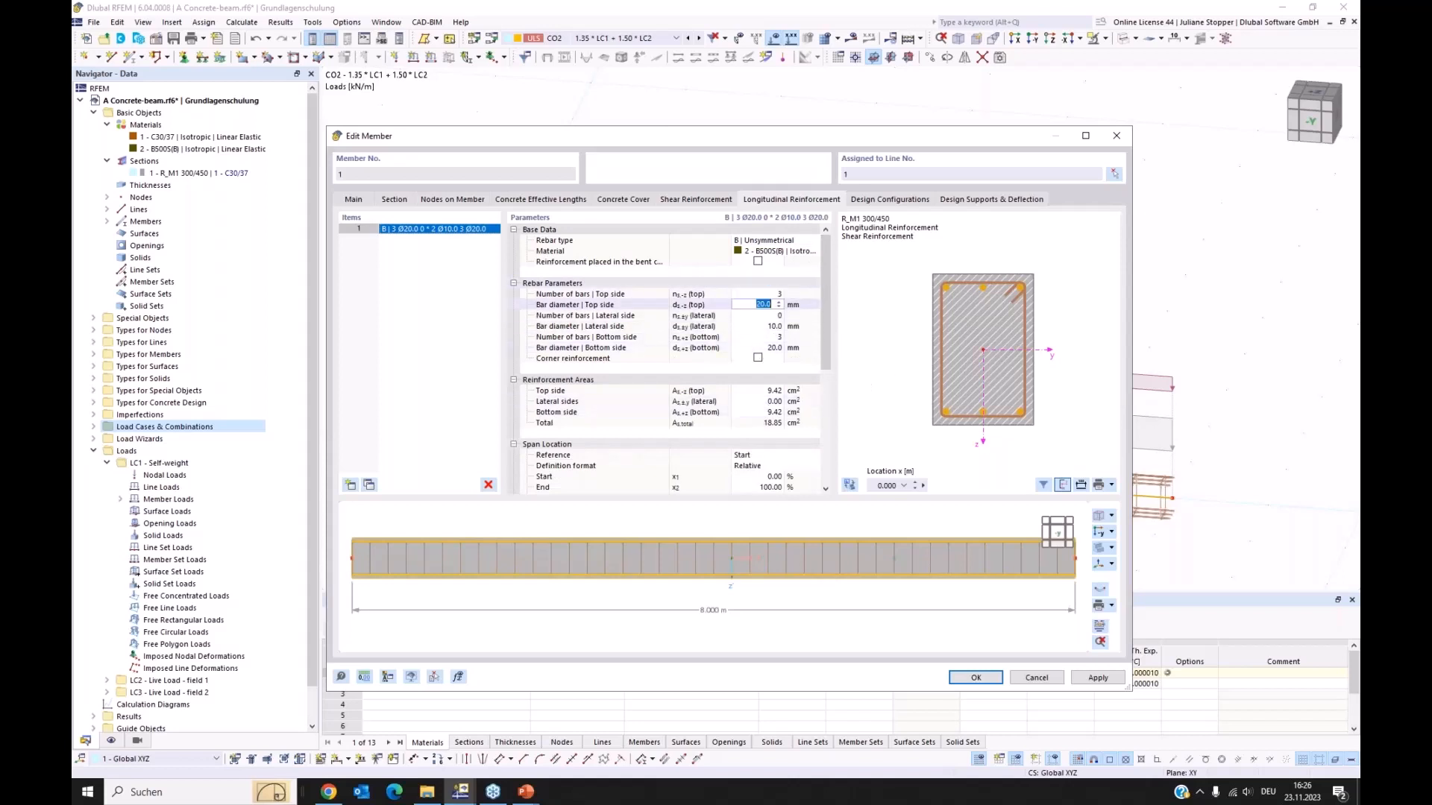
left_click(772, 316)
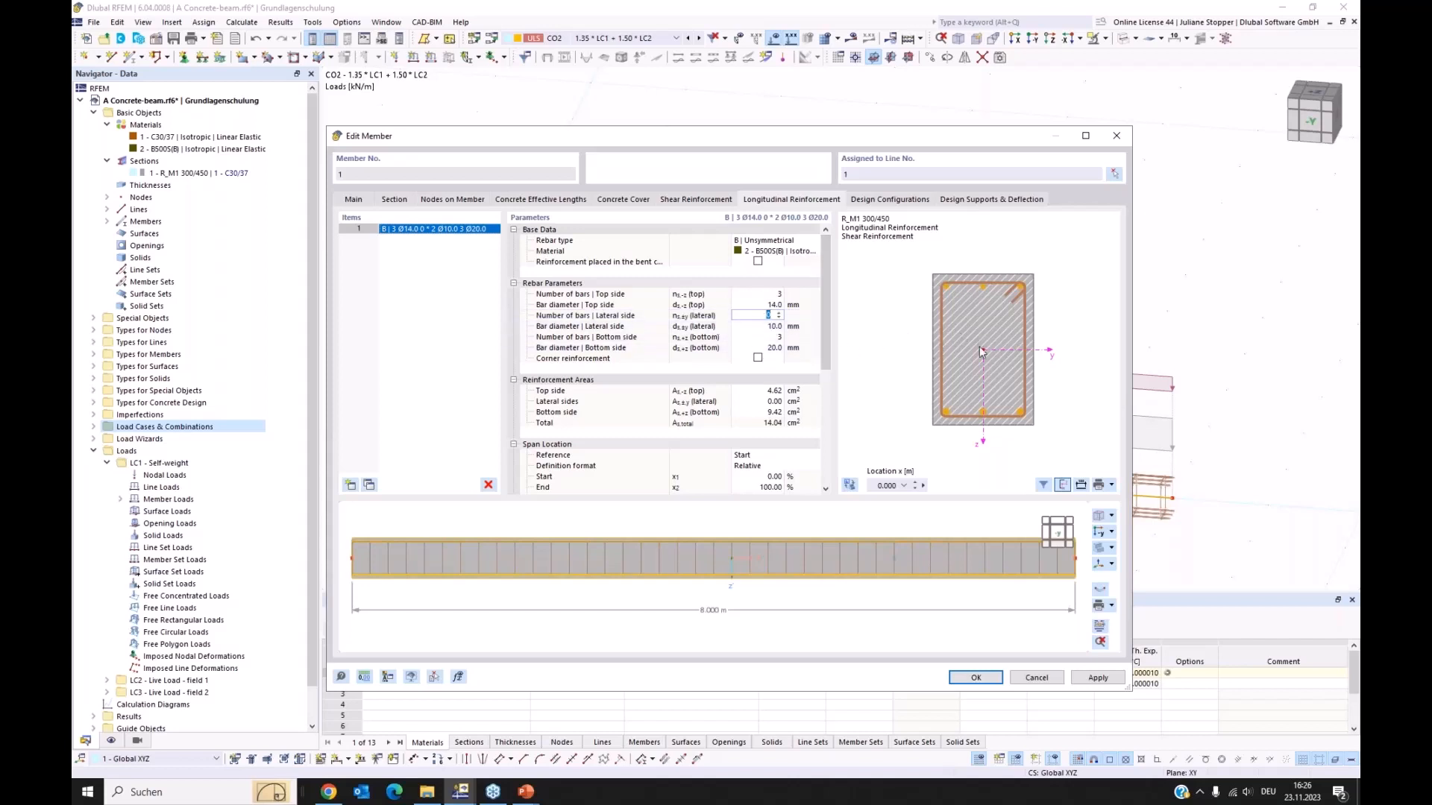
left_click(772, 337)
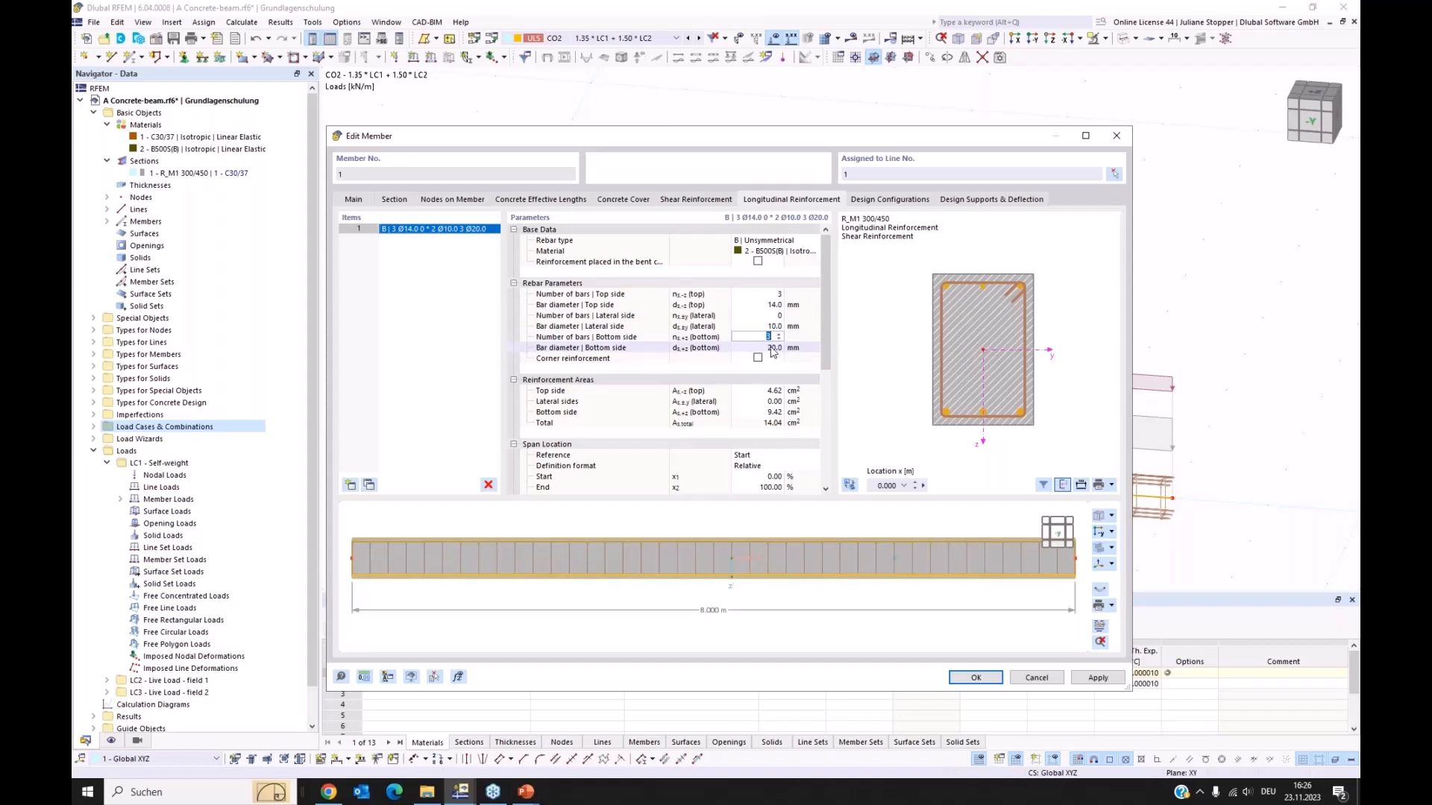
left_click(866, 353)
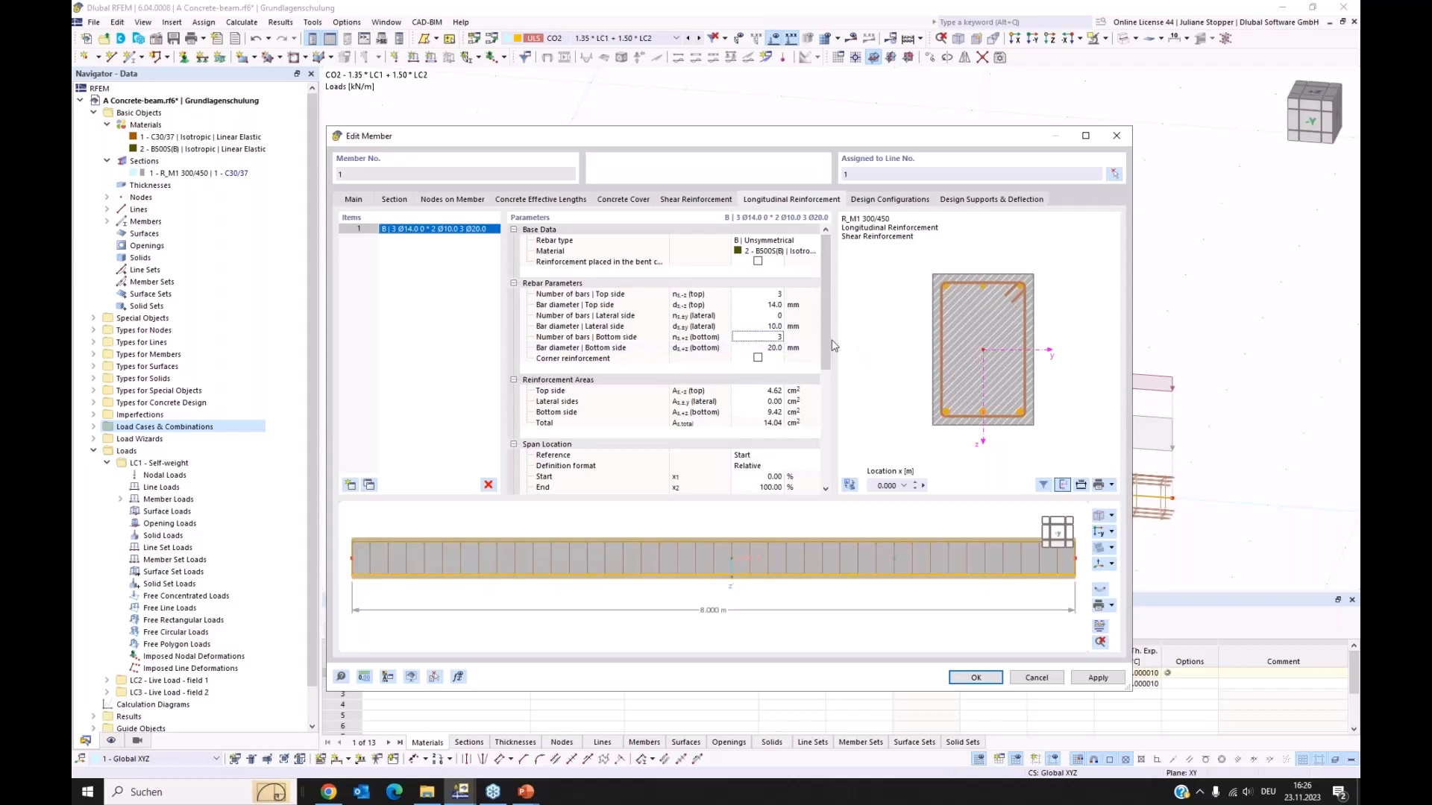
left_click(1093, 677)
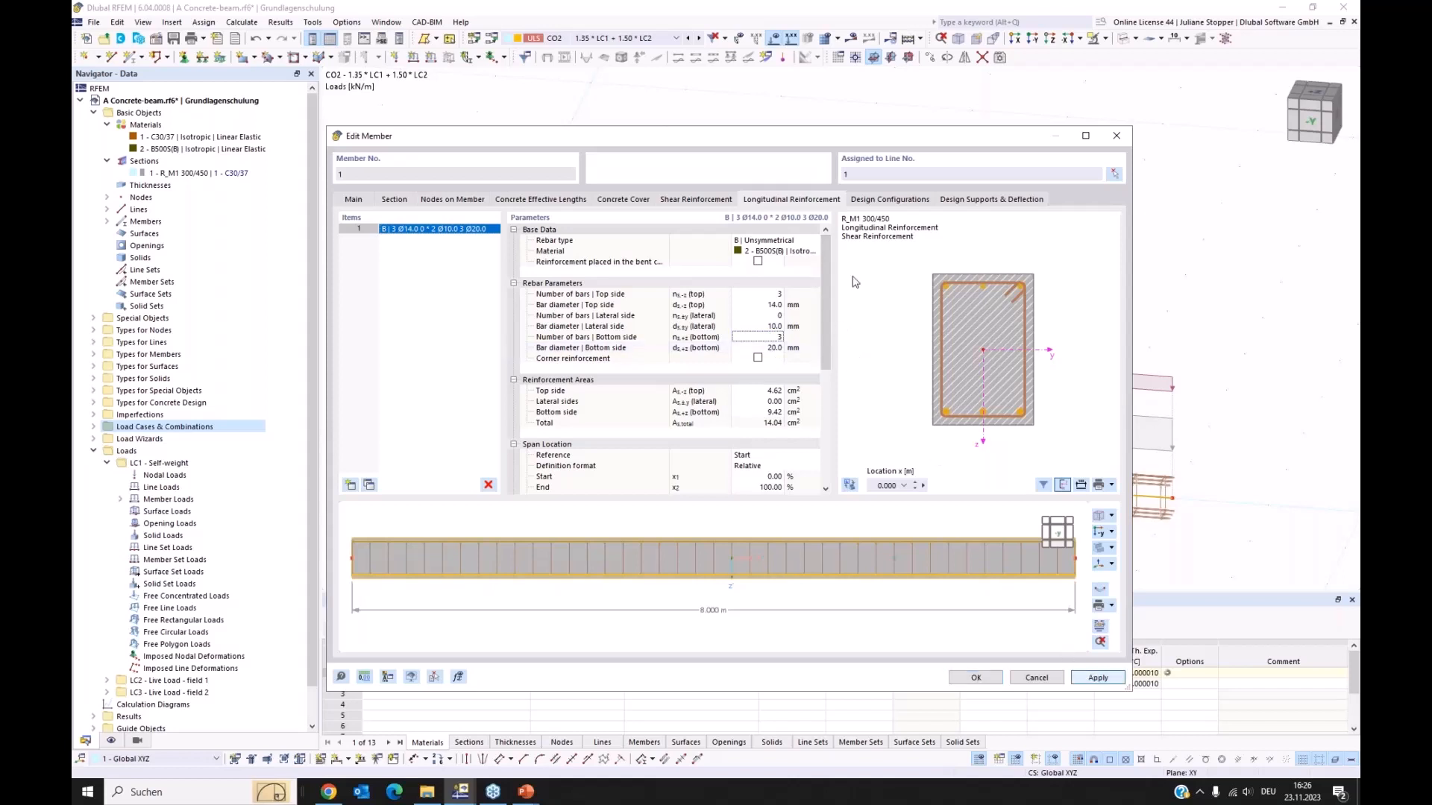
- Deactivate the design of shear joint in the beam's default ultimate configuration and review the remaining member design parameters
left_click(880, 200)
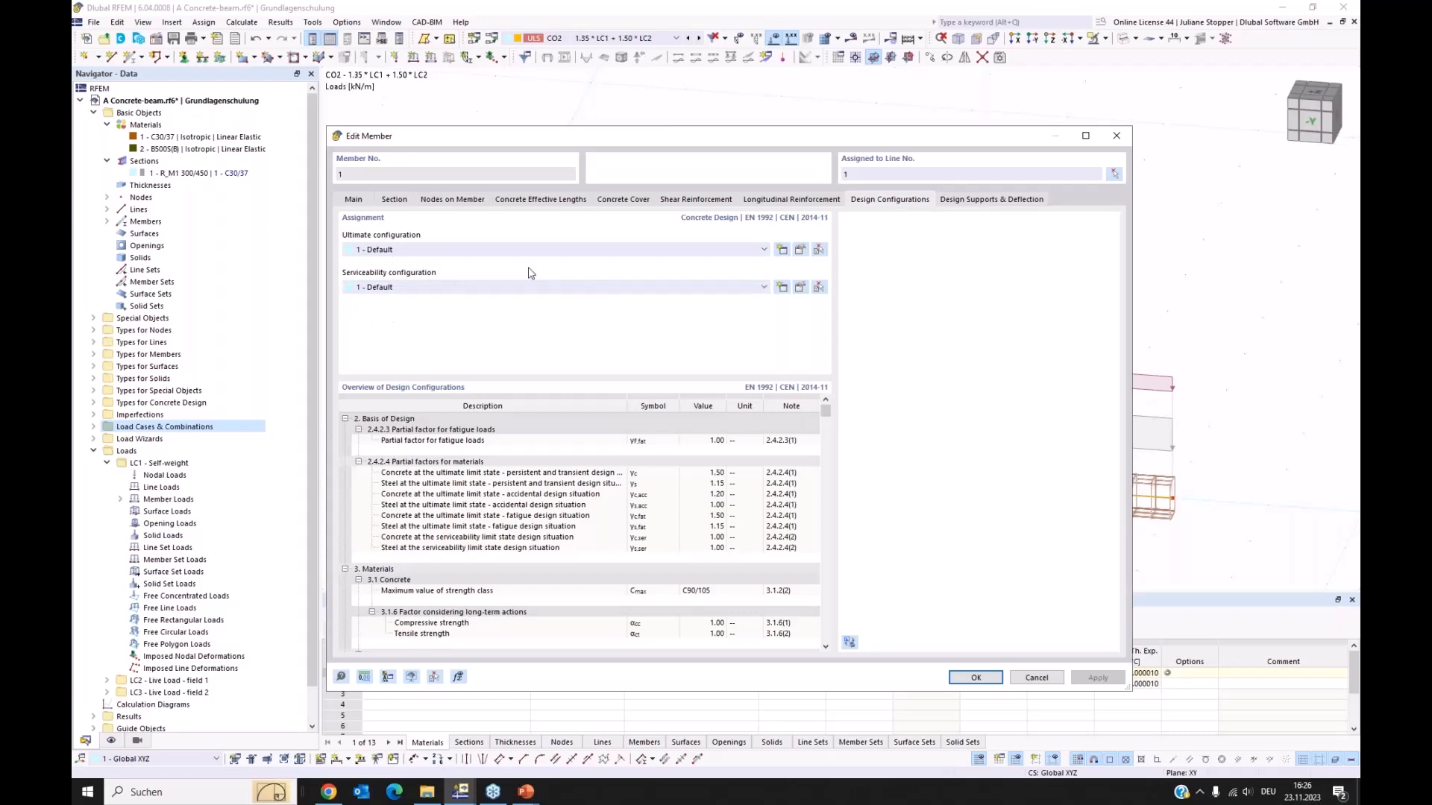
left_click(800, 250)
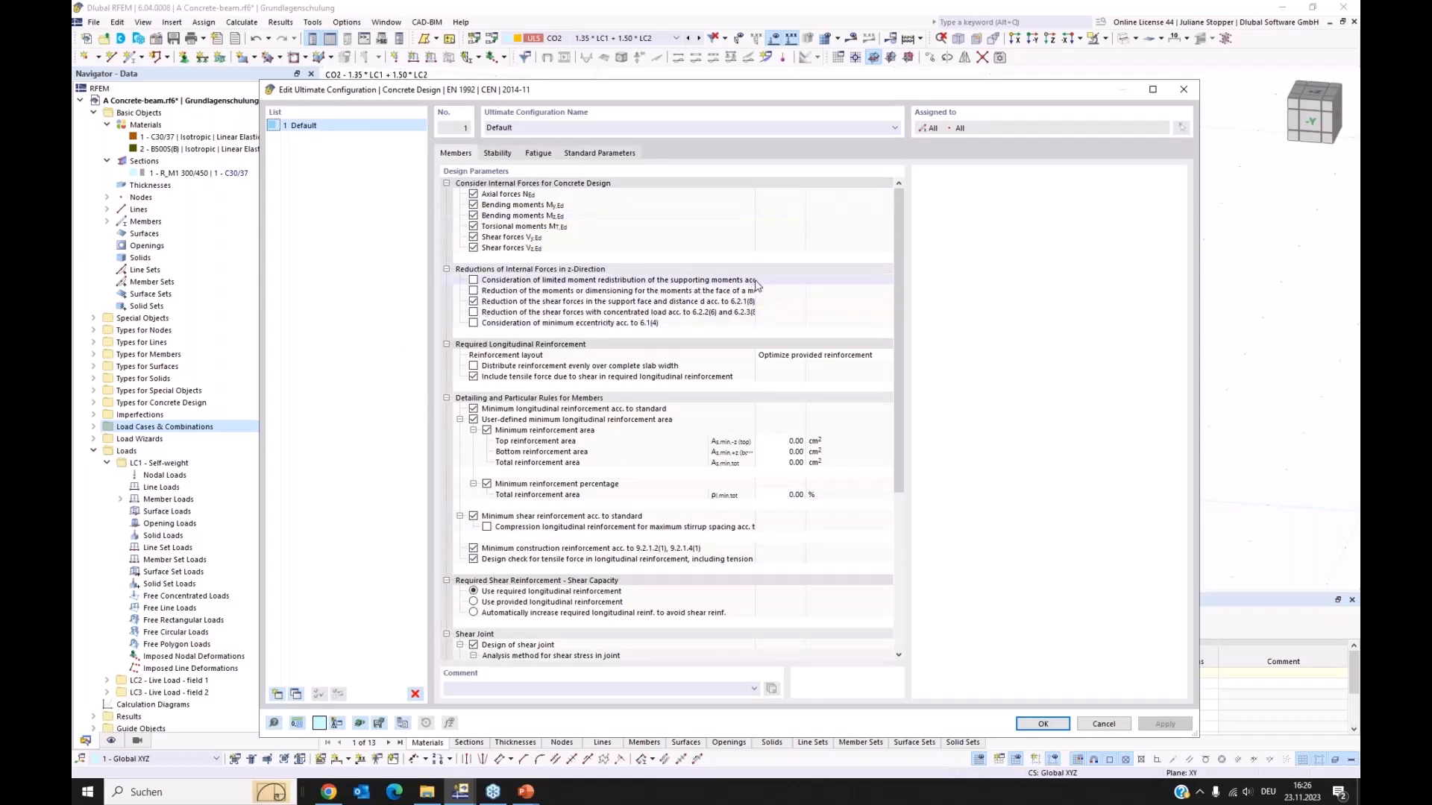
left_click_drag(755, 285, 826, 284)
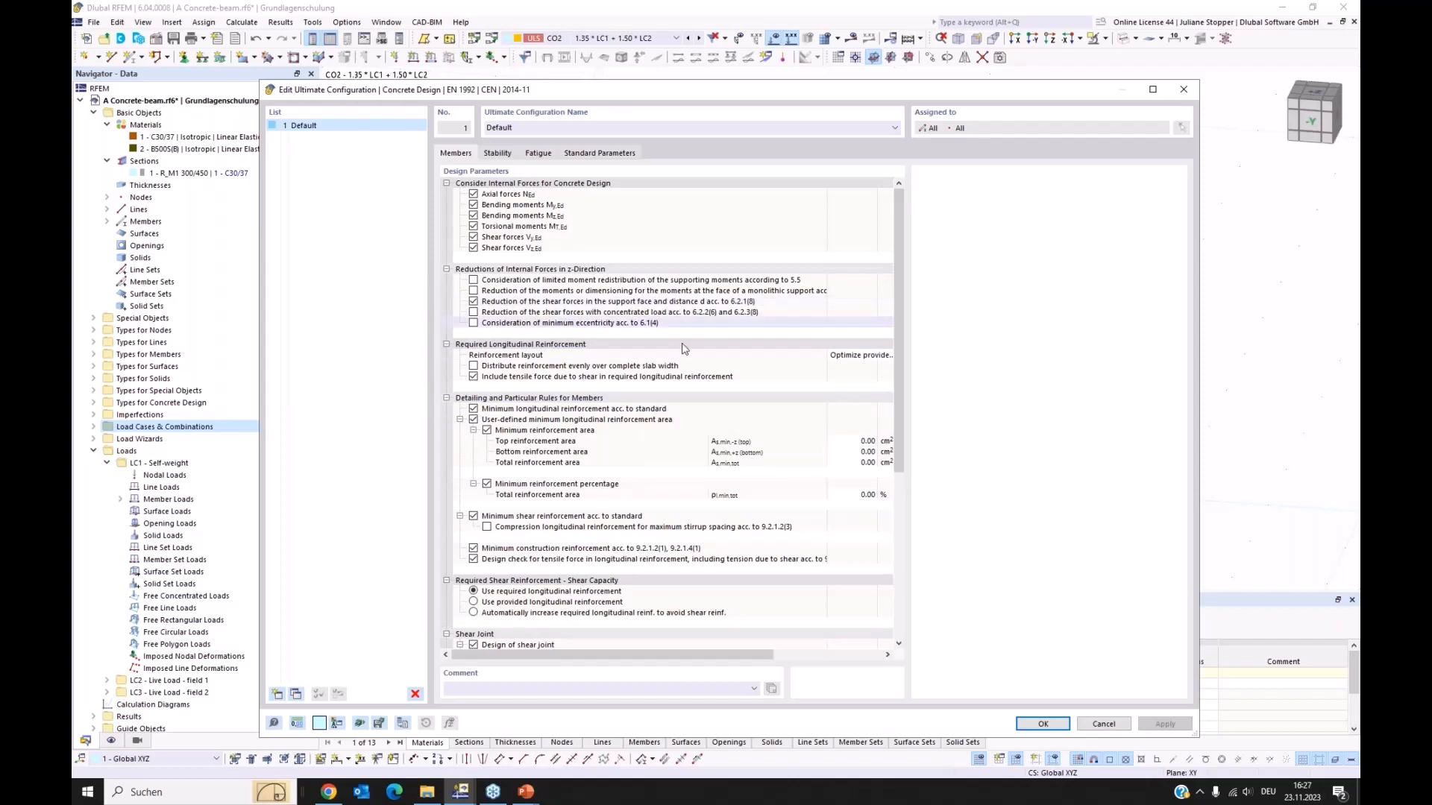
scroll(654, 438, "down", 3)
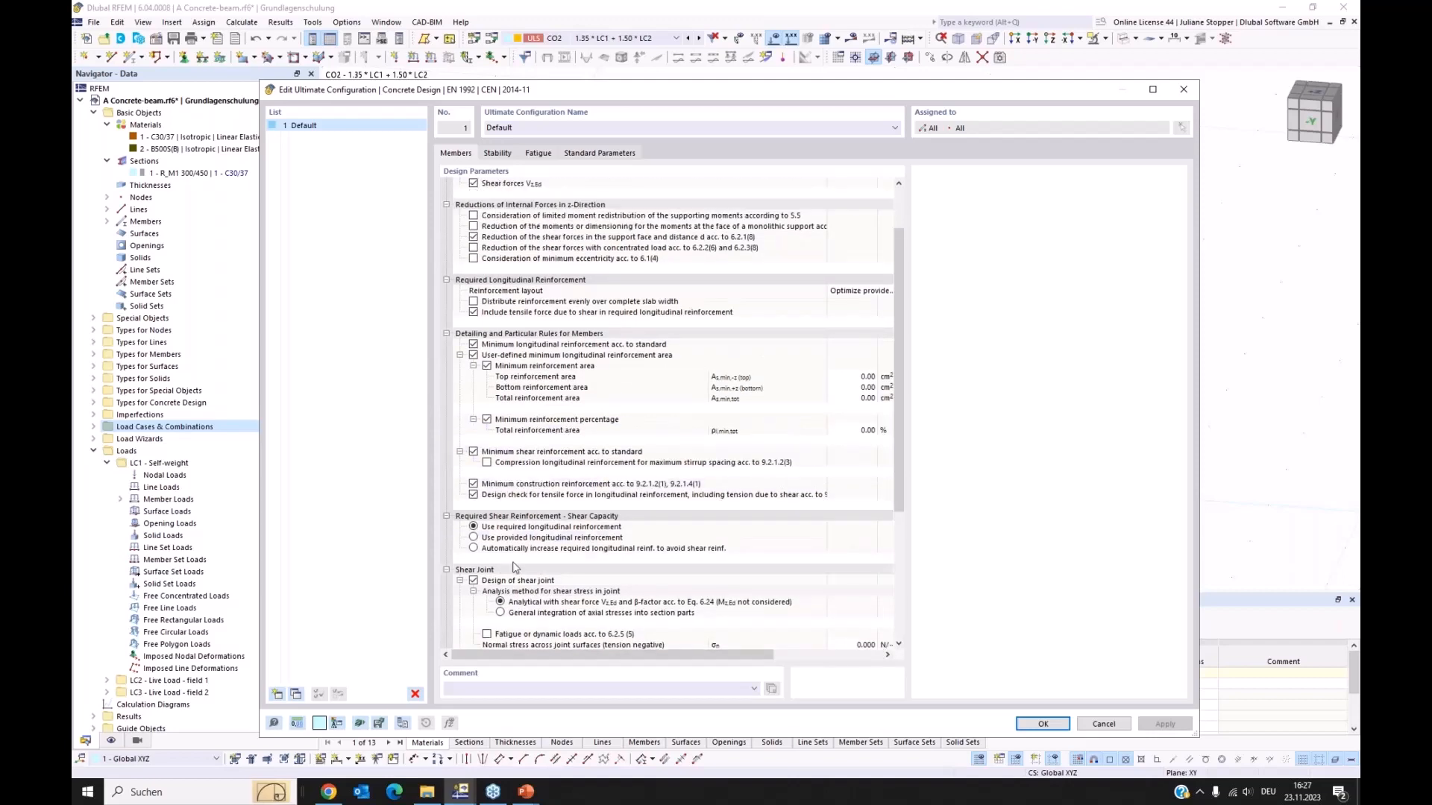
left_click(474, 581)
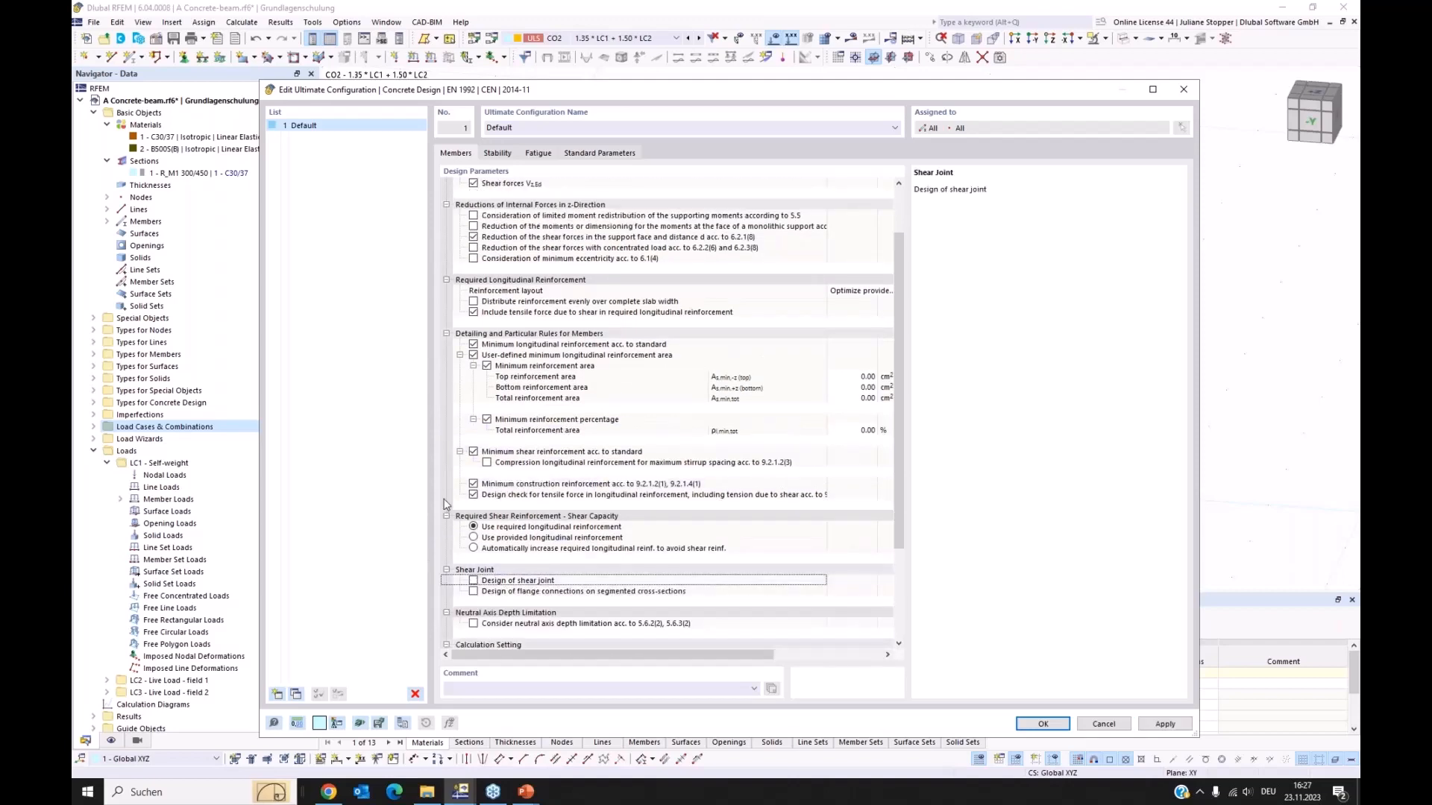
scroll(494, 510, "down", 3)
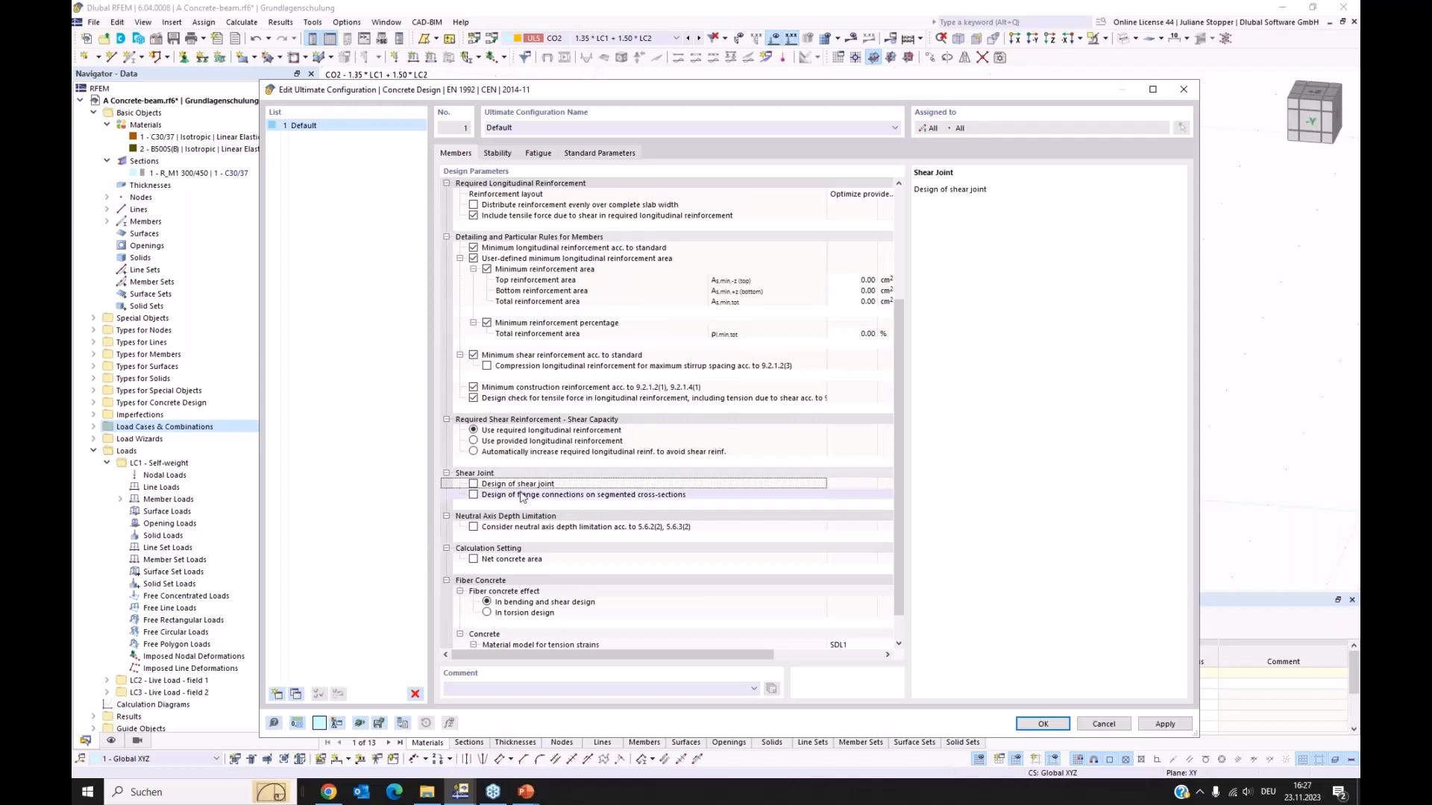
scroll(555, 506, "down", 1)
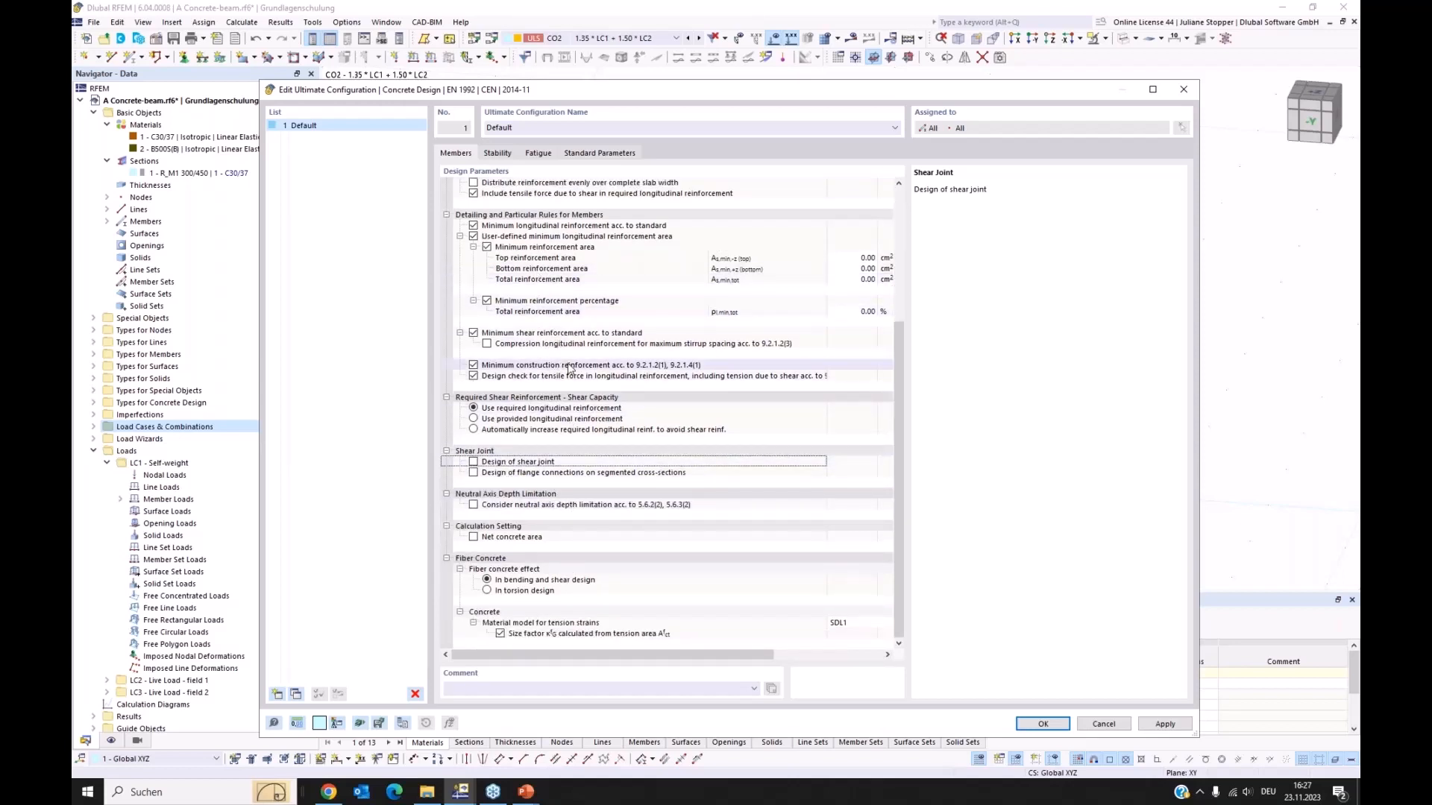
scroll(571, 371, "up", 1)
scroll(571, 371, "up", 4)
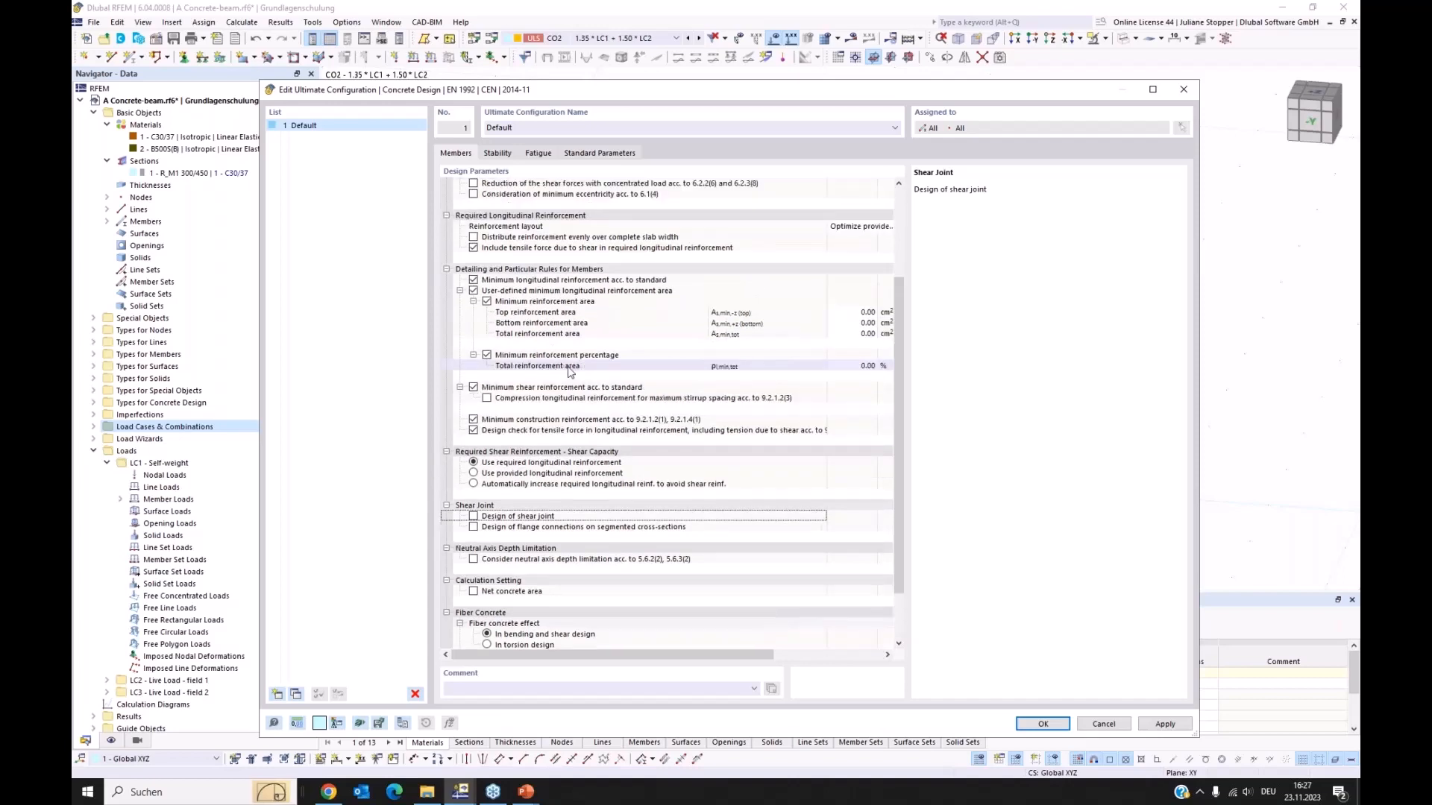
left_click(1044, 724)
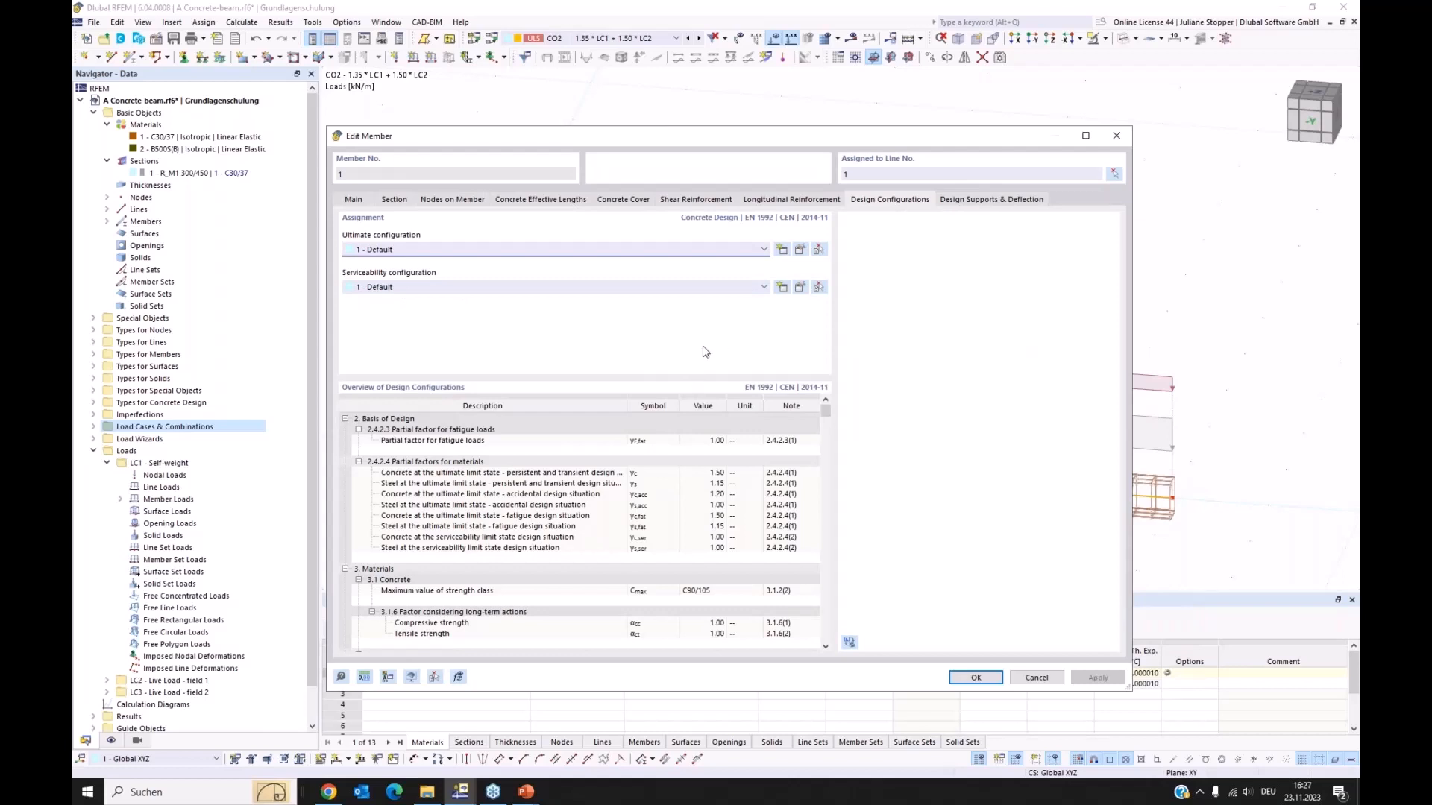
- Create a concrete design support with monolithic connection, as an end support without y/y-axis deflection design, and assign it to the member start
left_click(980, 201)
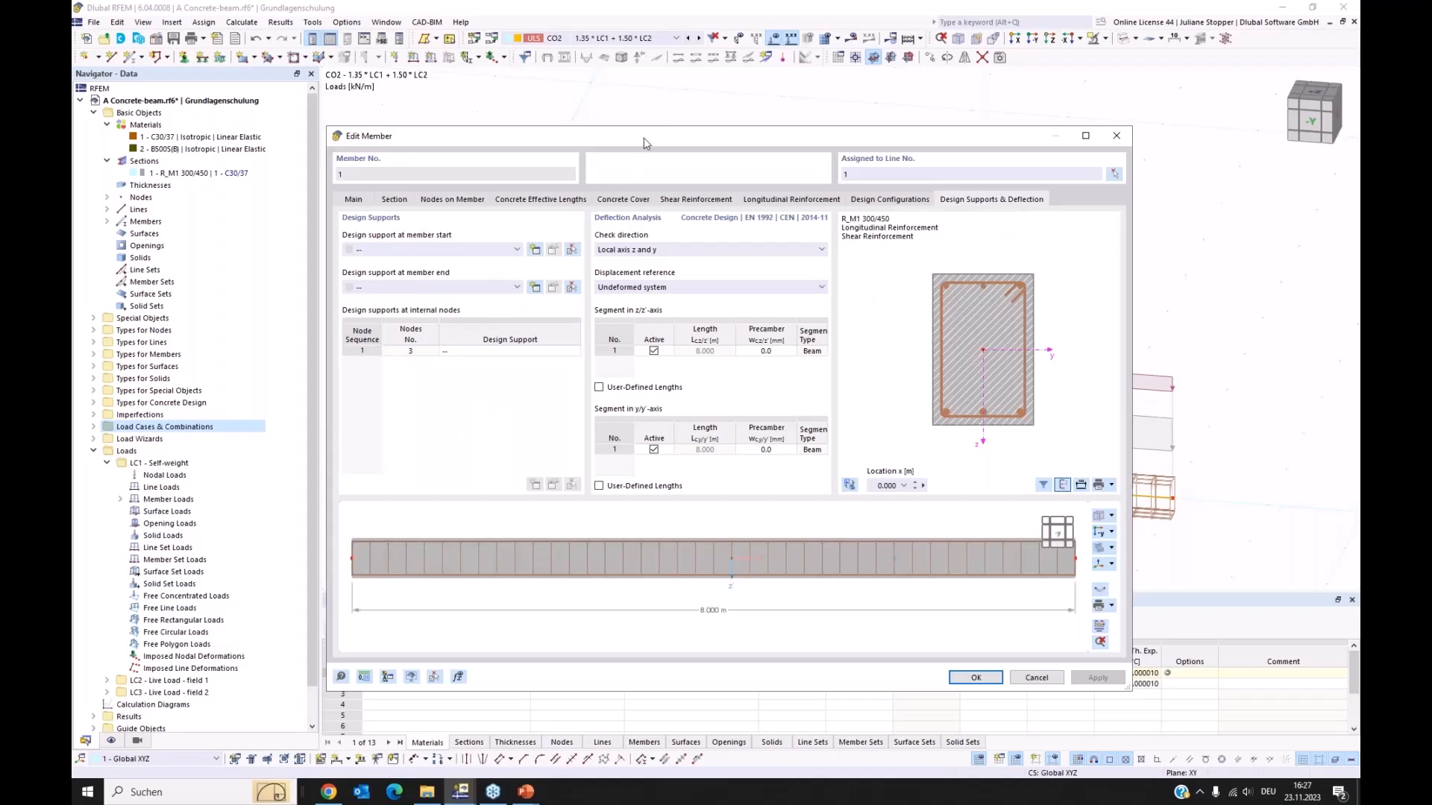
left_click_drag(646, 144, 687, 301)
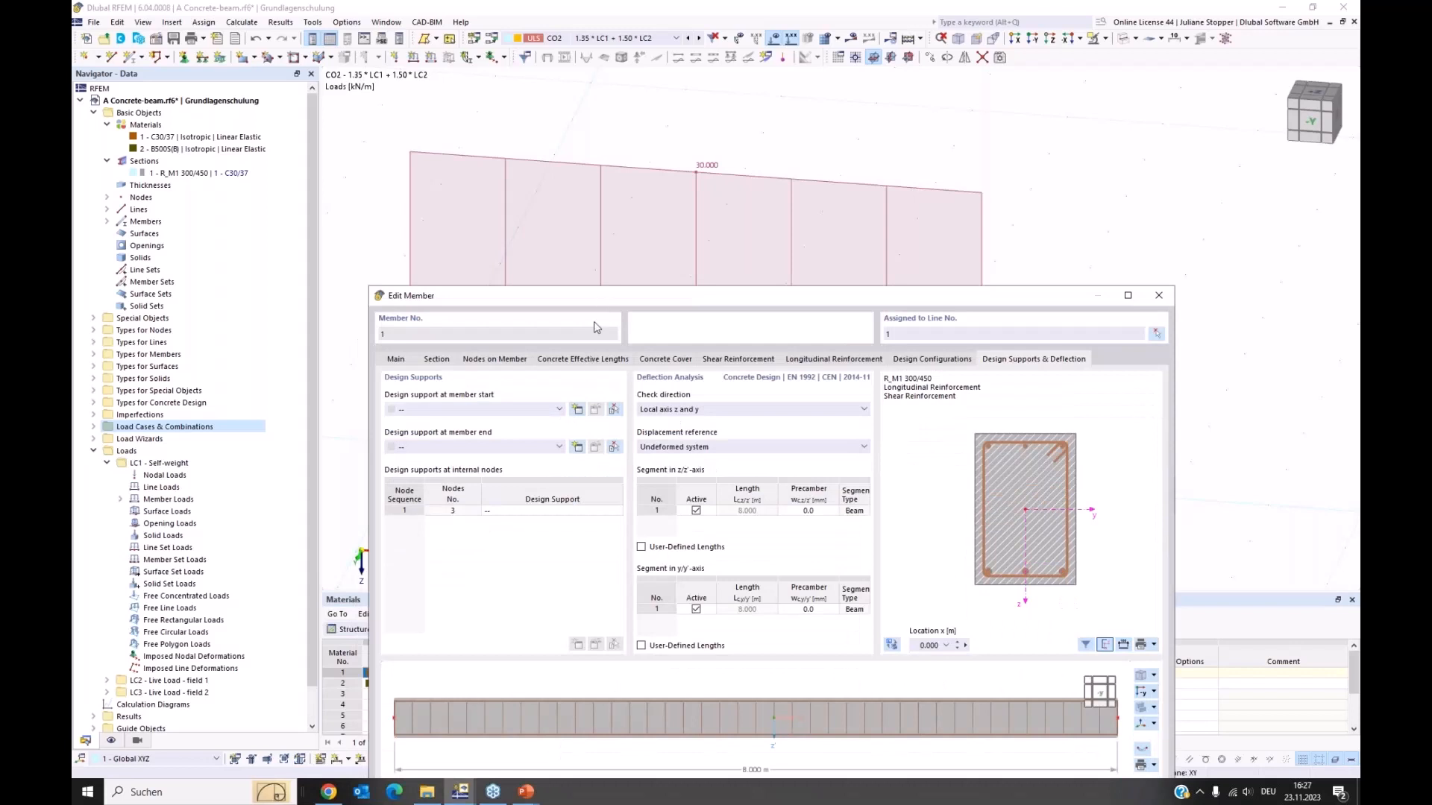
left_click(577, 410)
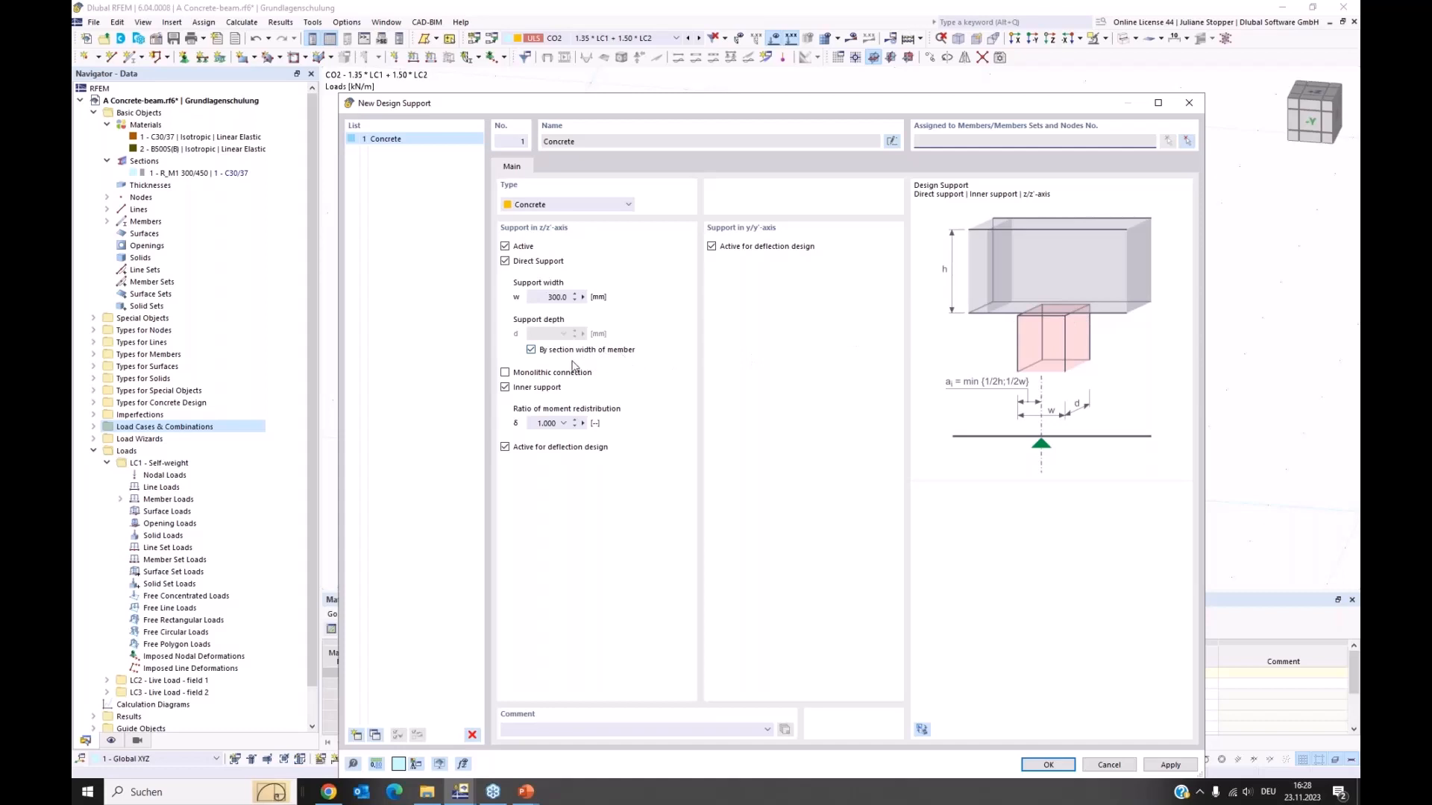
left_click(505, 373)
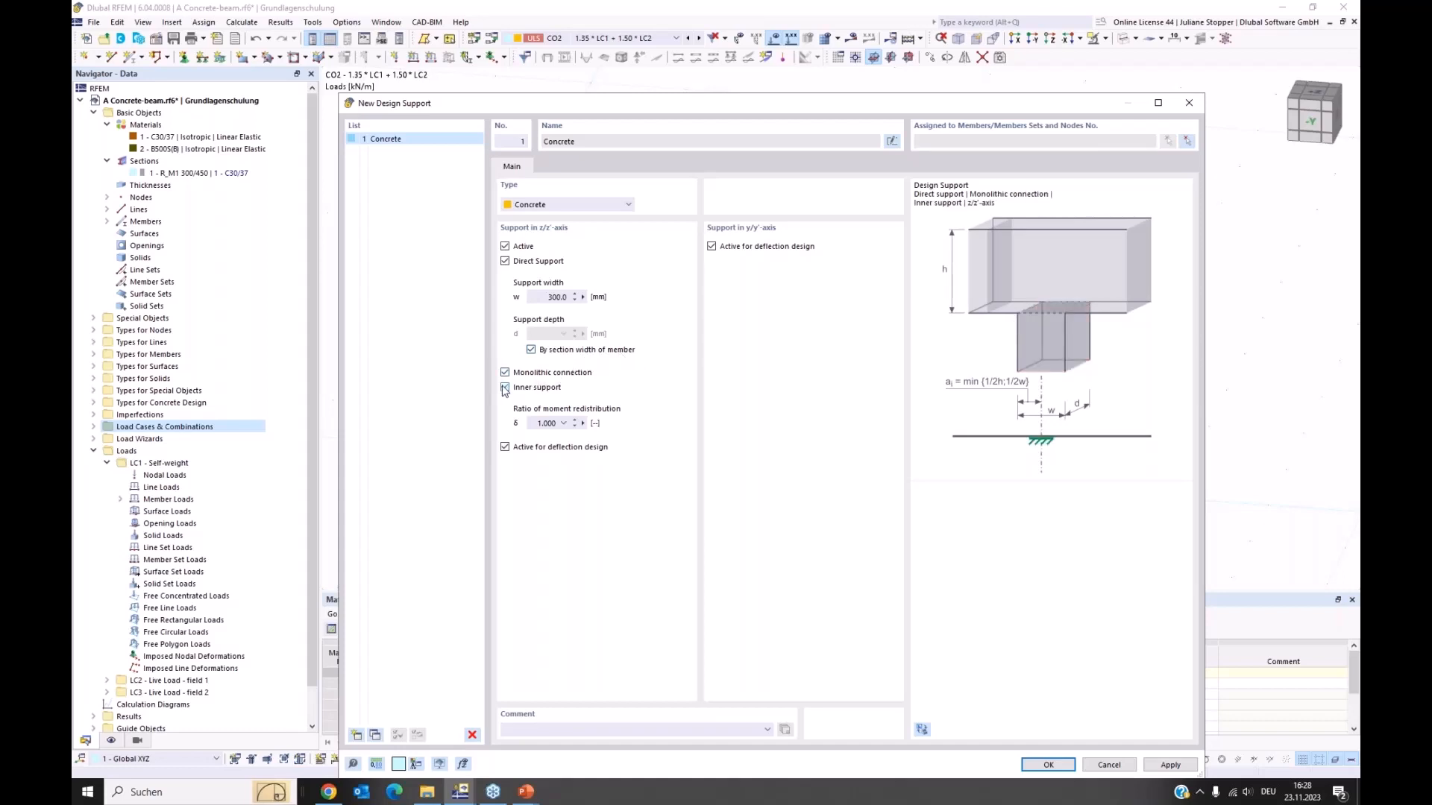
left_click(551, 389)
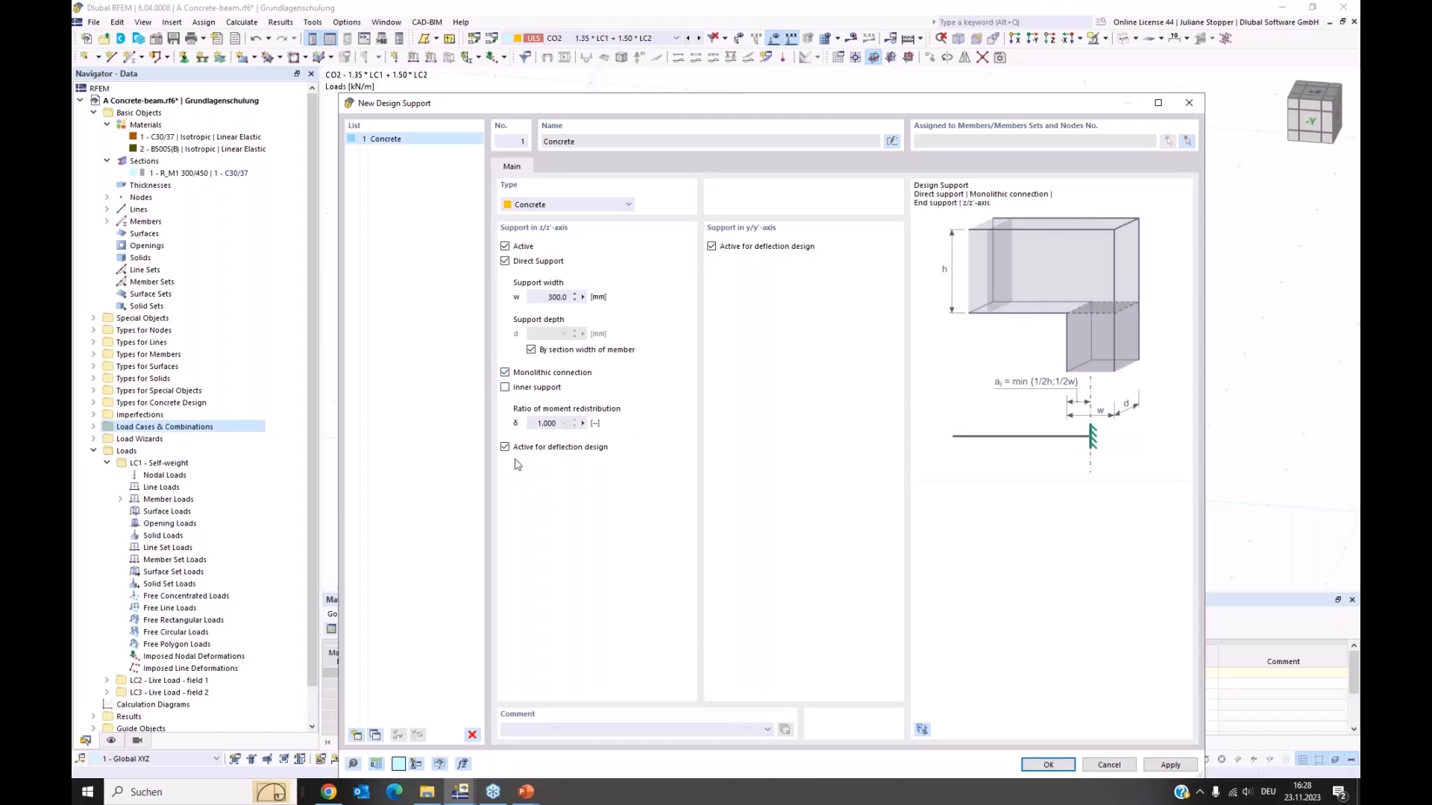
left_click(712, 247)
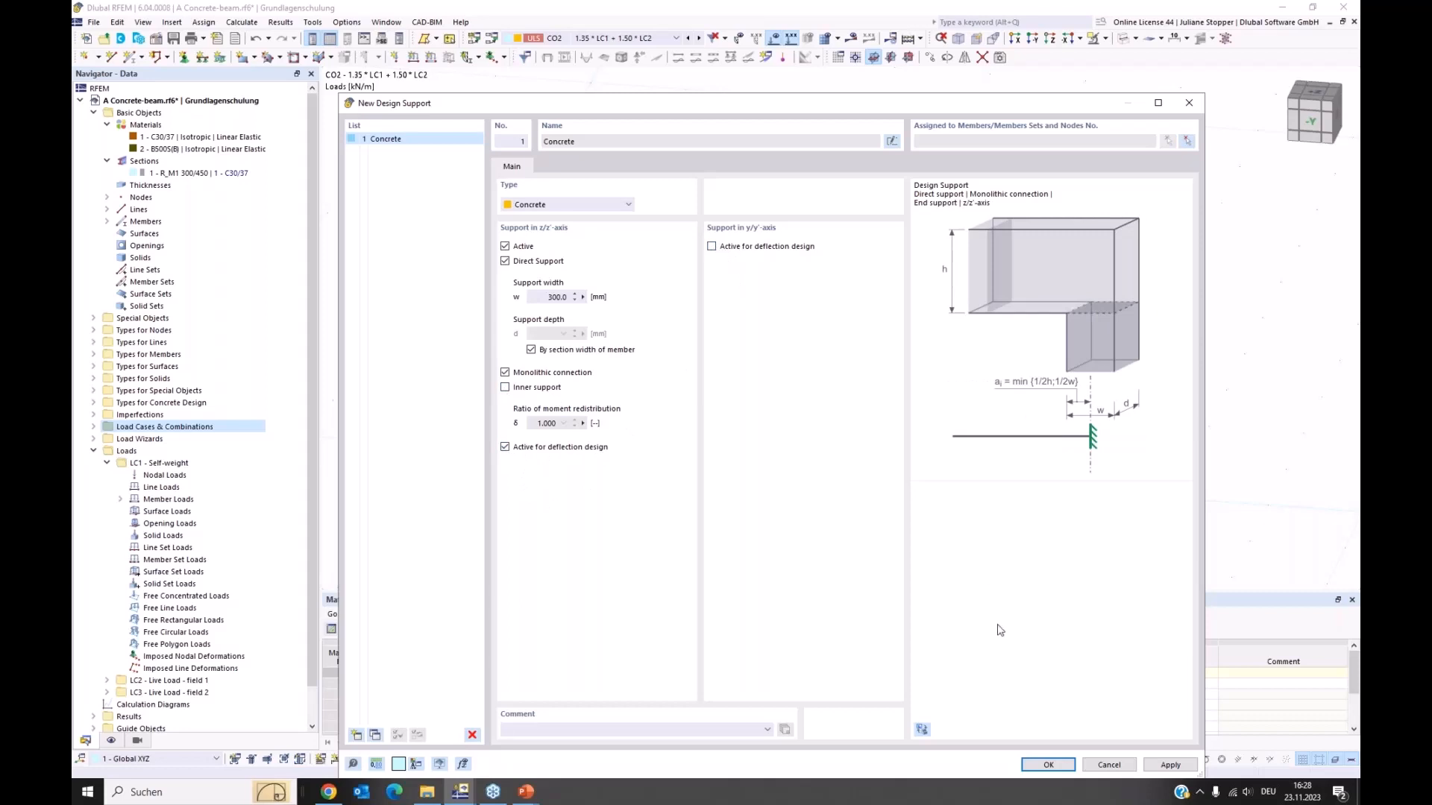
left_click(1048, 766)
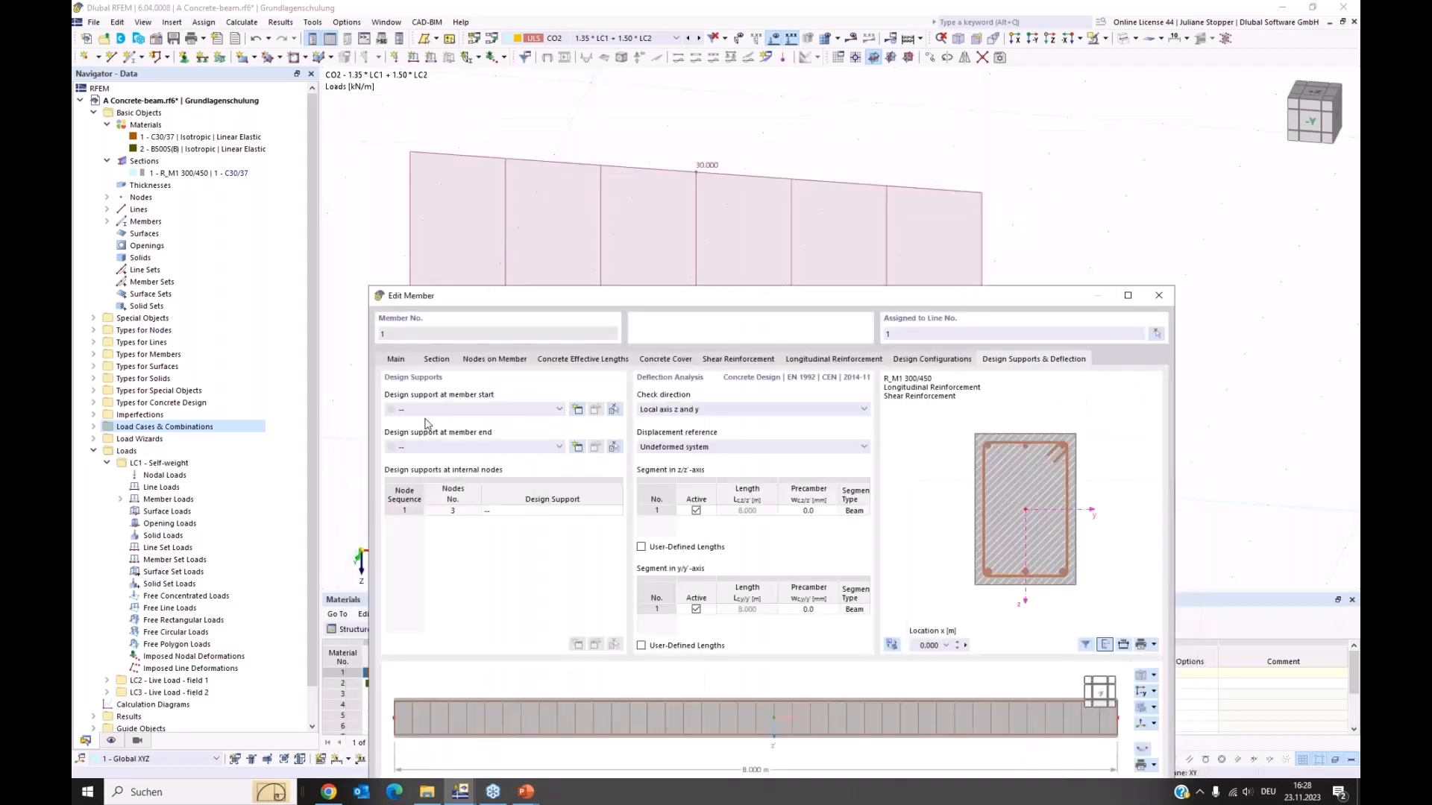
left_click_drag(604, 299, 605, 141)
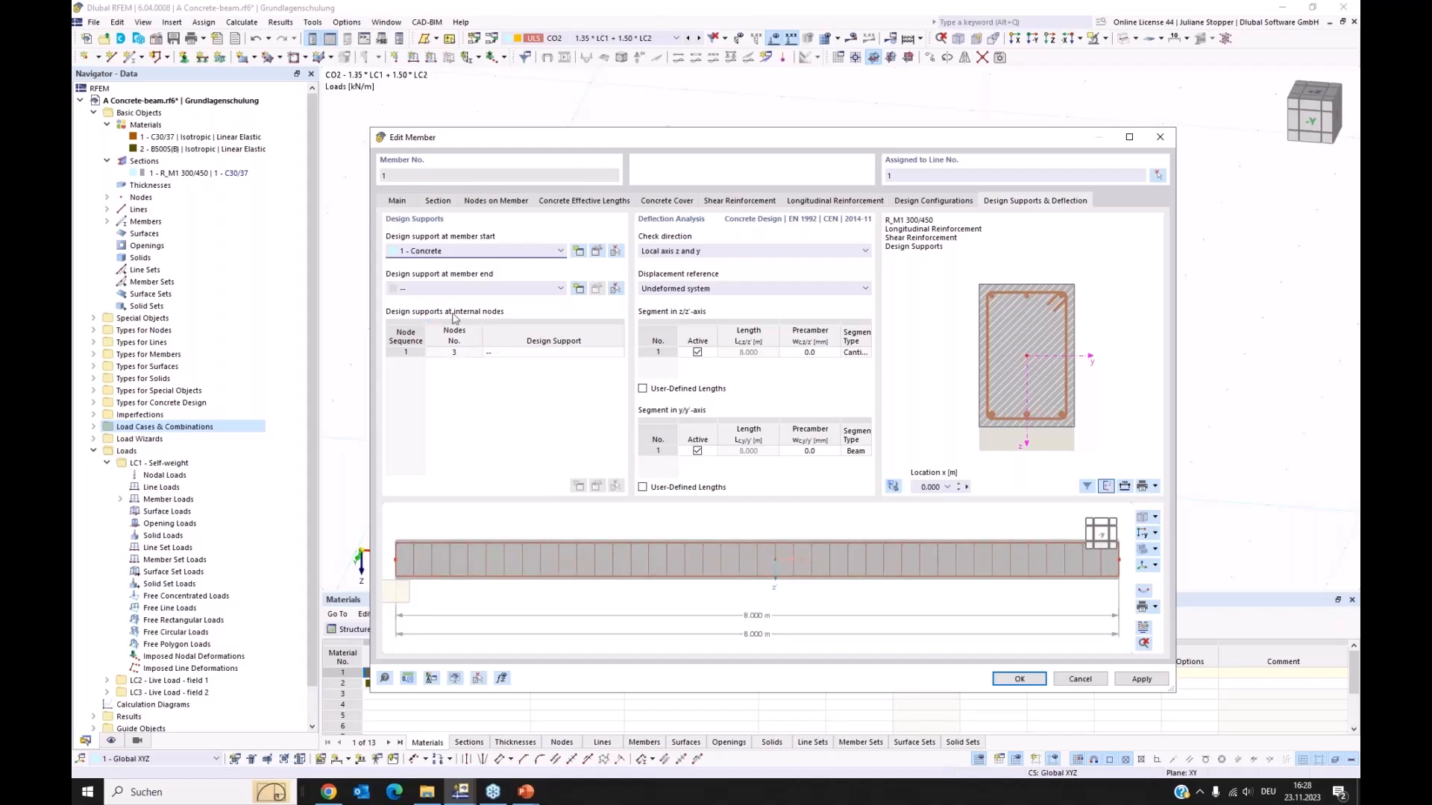
- Create a second concrete design support for internal node 3, inactive for y/y-axis deflection design, and confirm the member edits
left_click(527, 358)
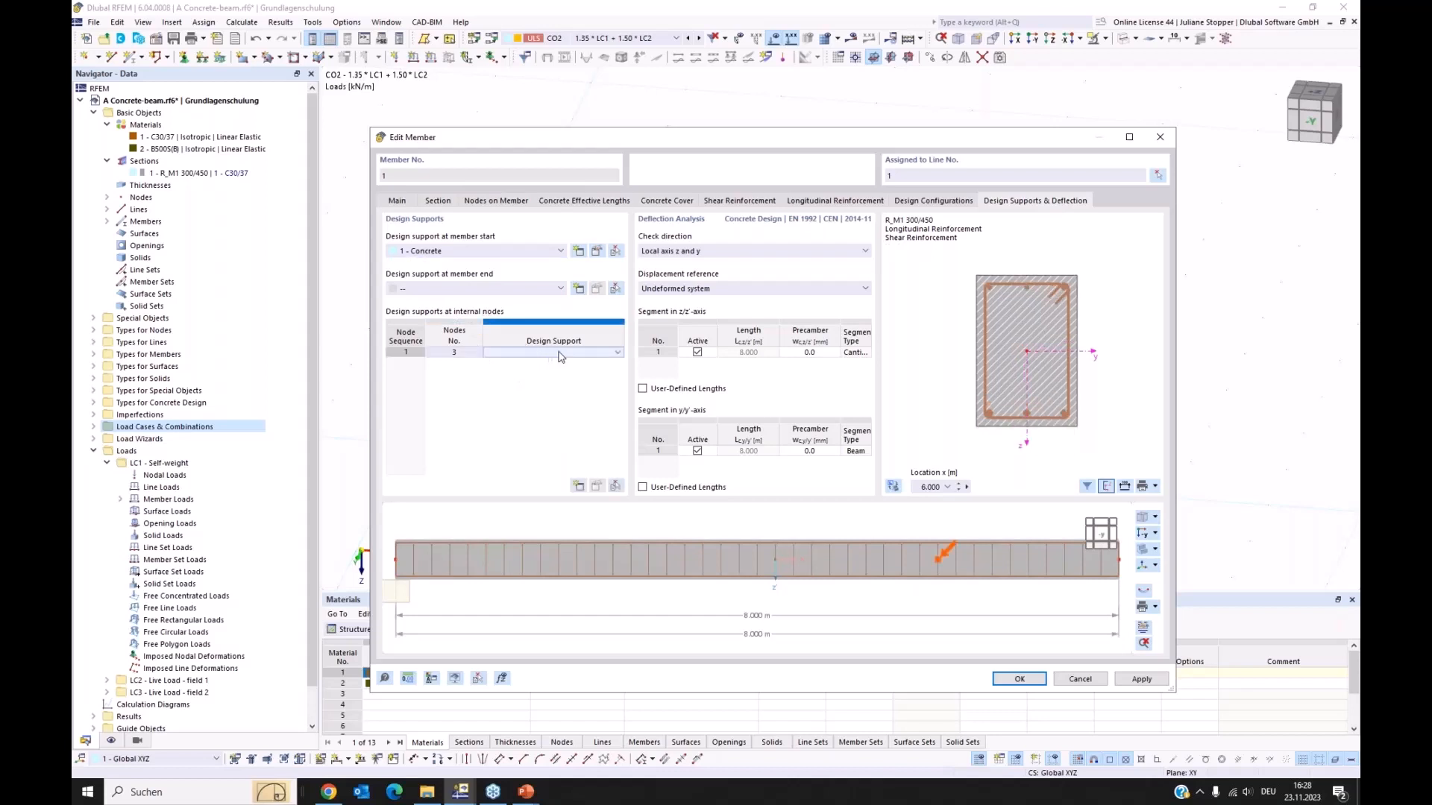
left_click(557, 354)
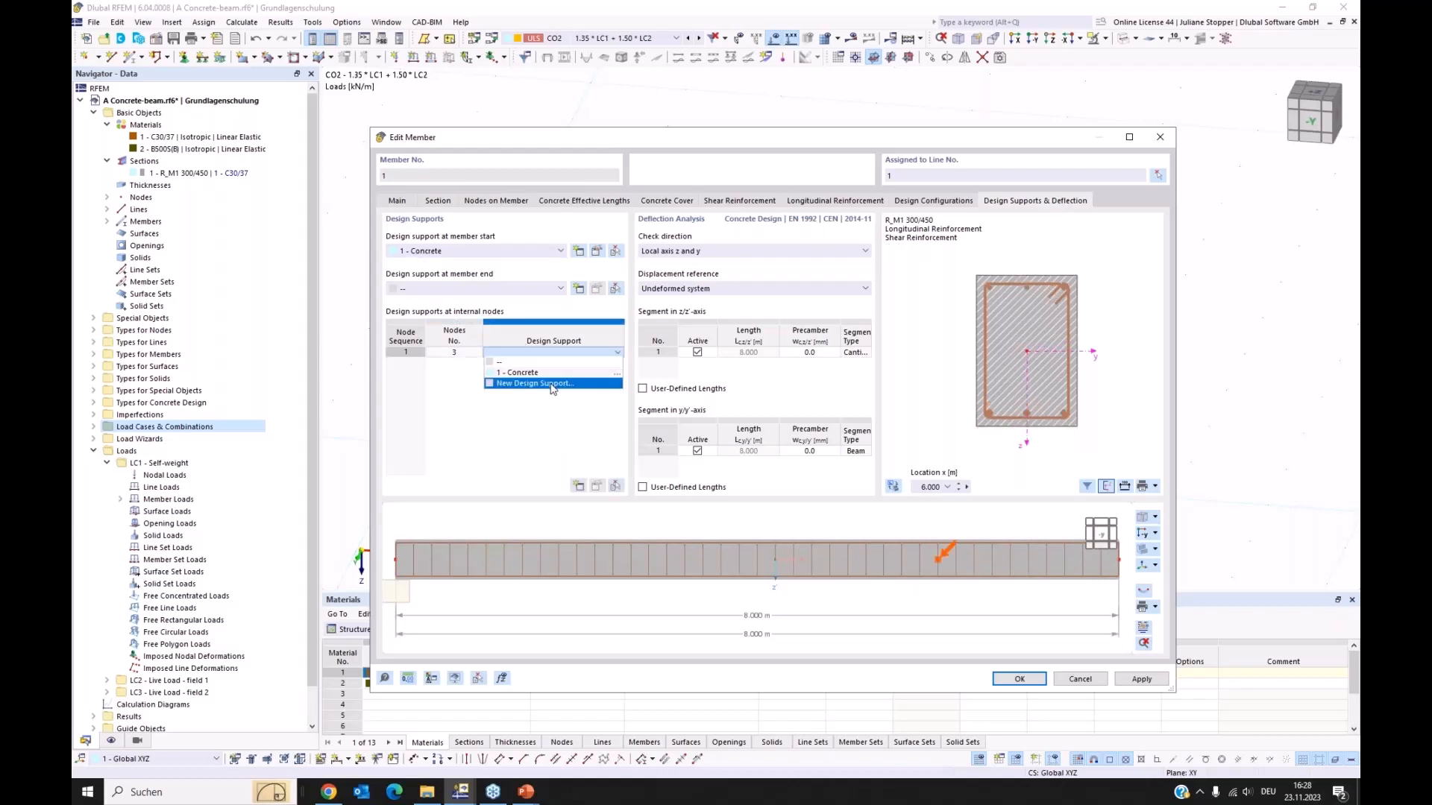
left_click(552, 384)
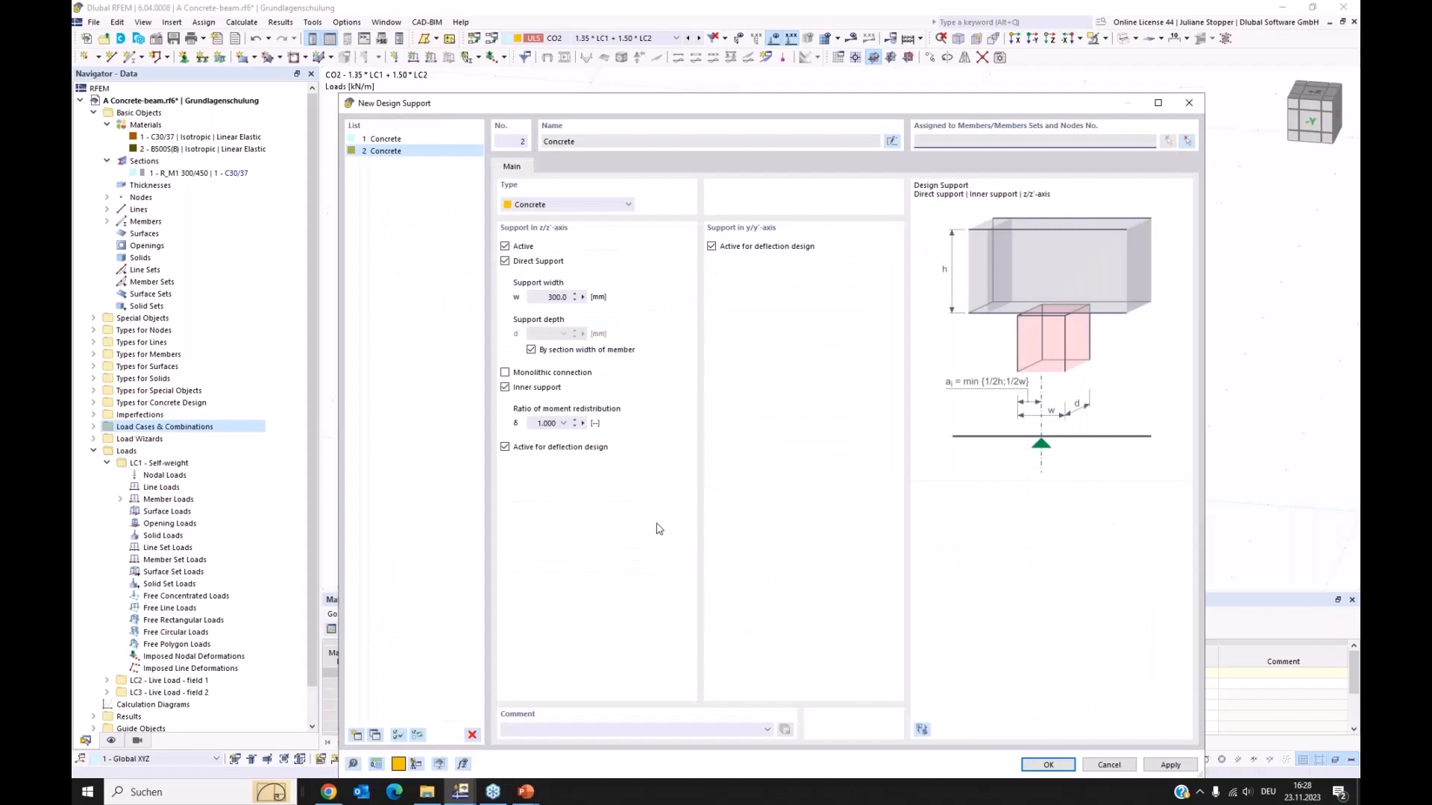
left_click(711, 246)
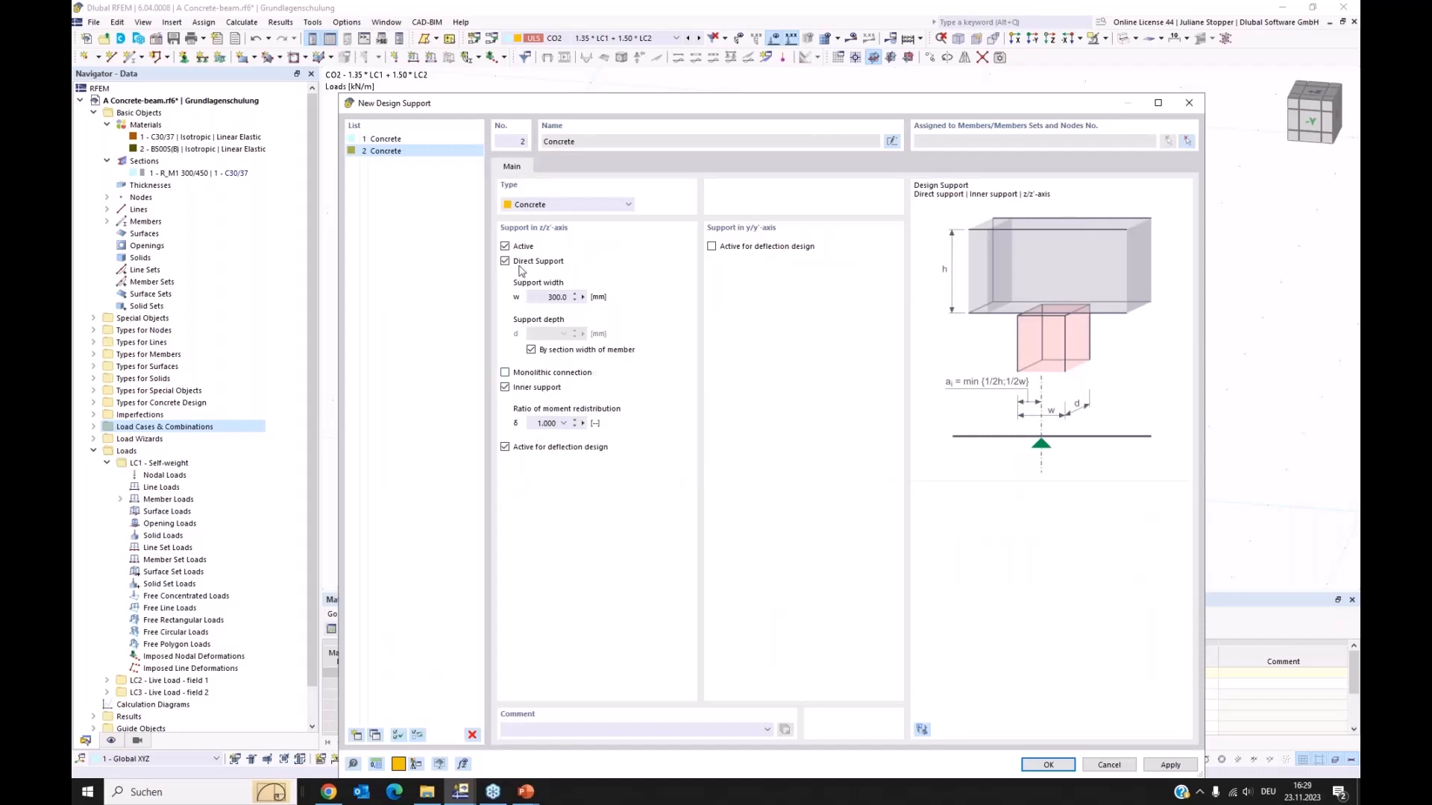
left_click(1038, 766)
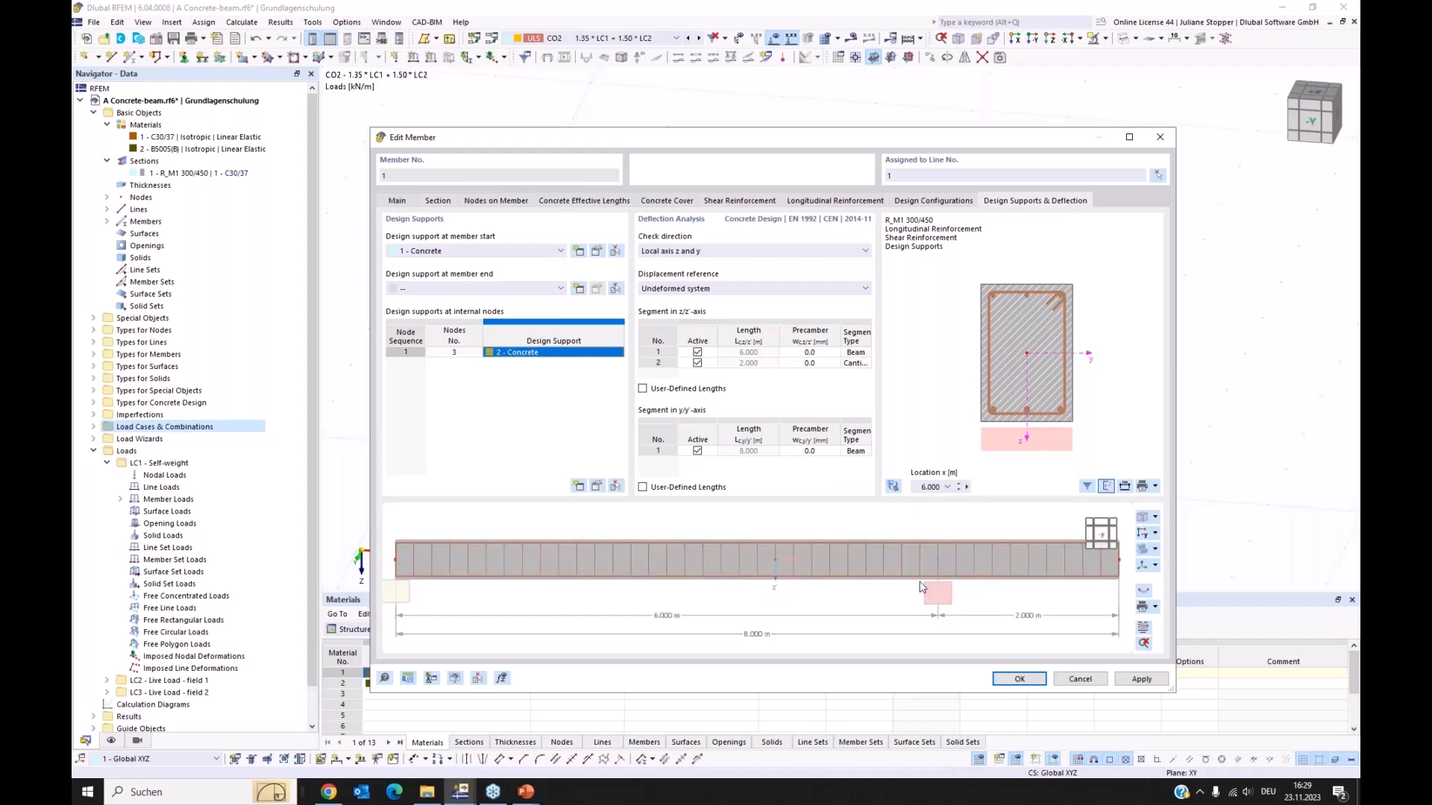
left_click(1019, 680)
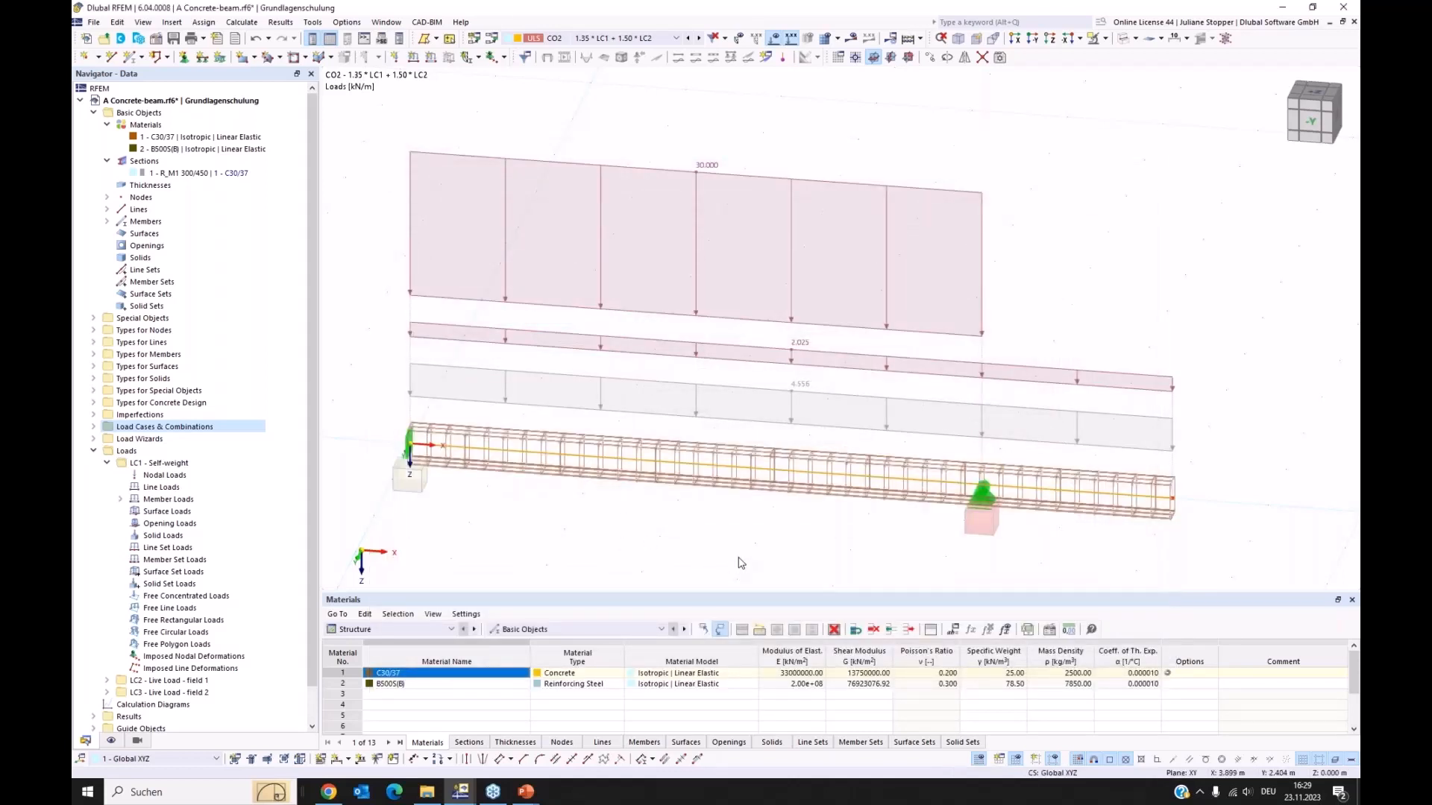
- Review the beam's reinforcement layout drawing and its graphic printing options, and leave the member unchanged
double_click(653, 507)
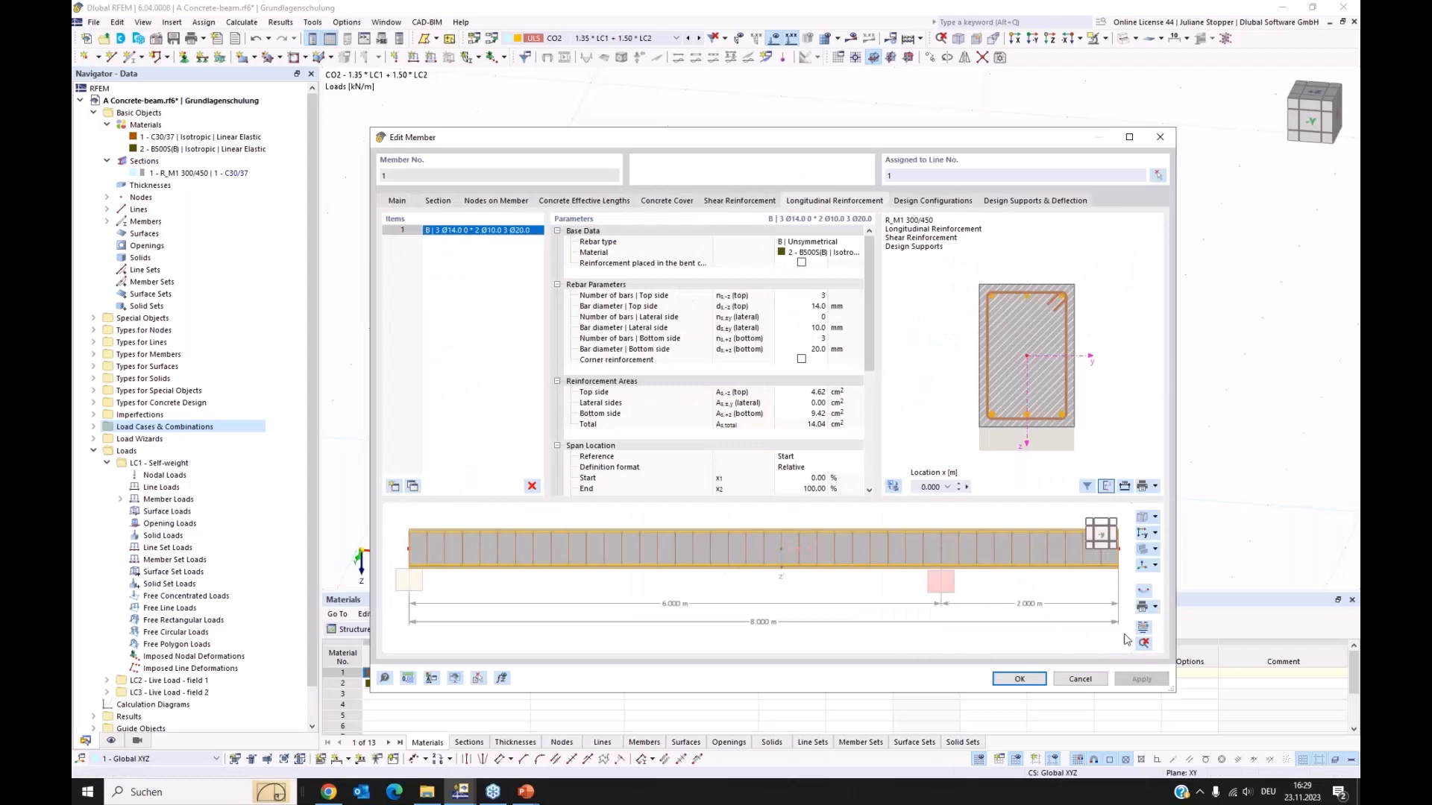
left_click(1145, 630)
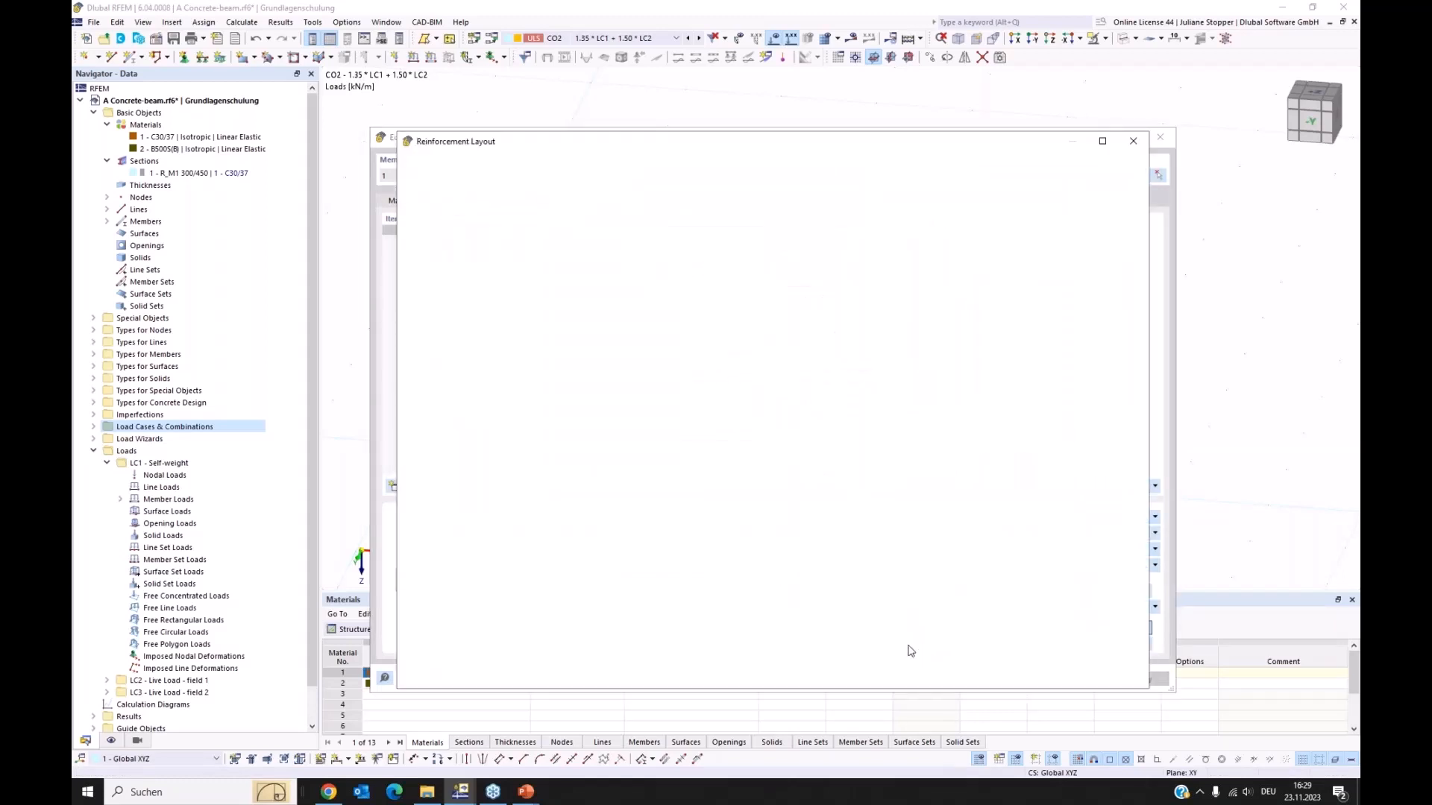
left_click_drag(818, 149, 809, 90)
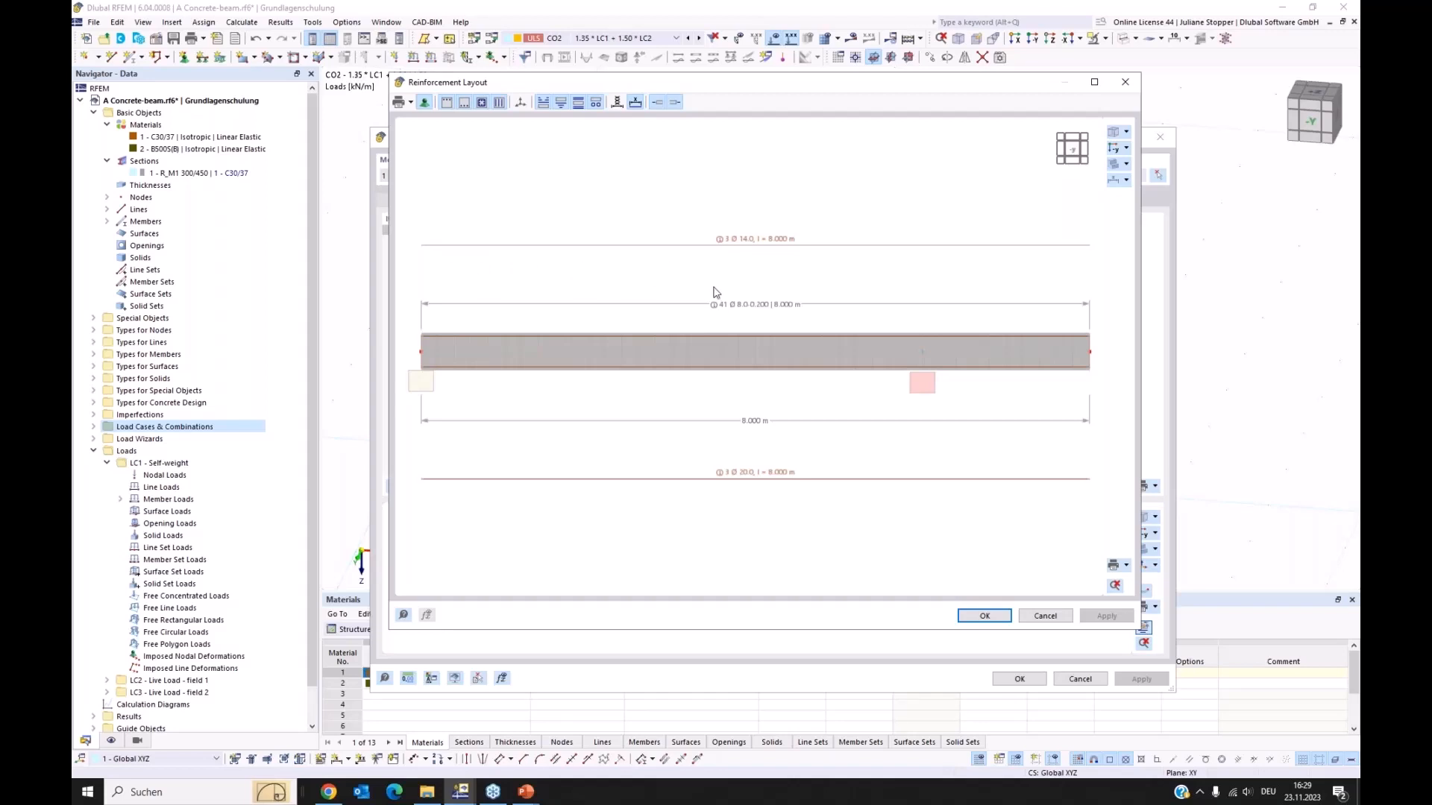
left_click(1128, 567)
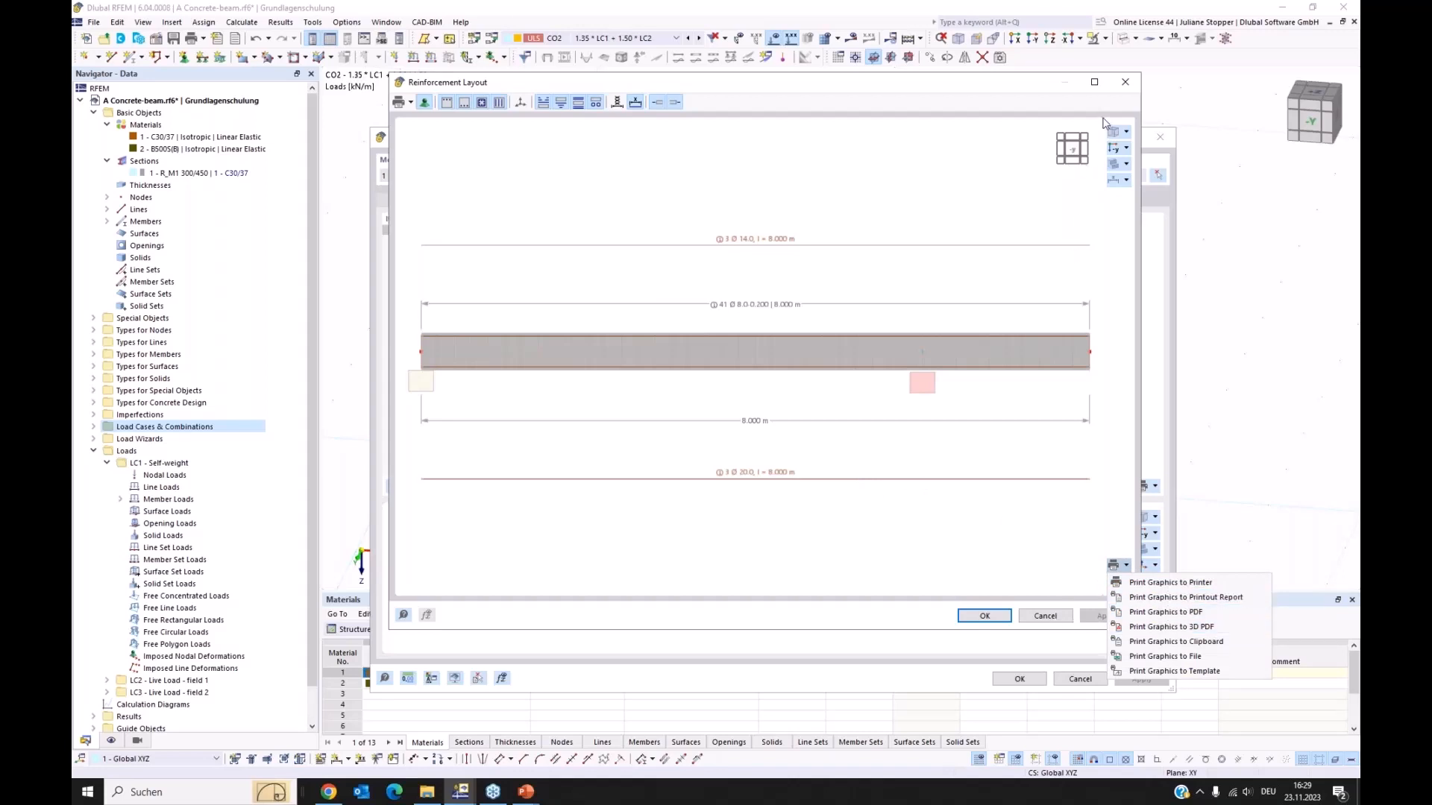
left_click(1127, 80)
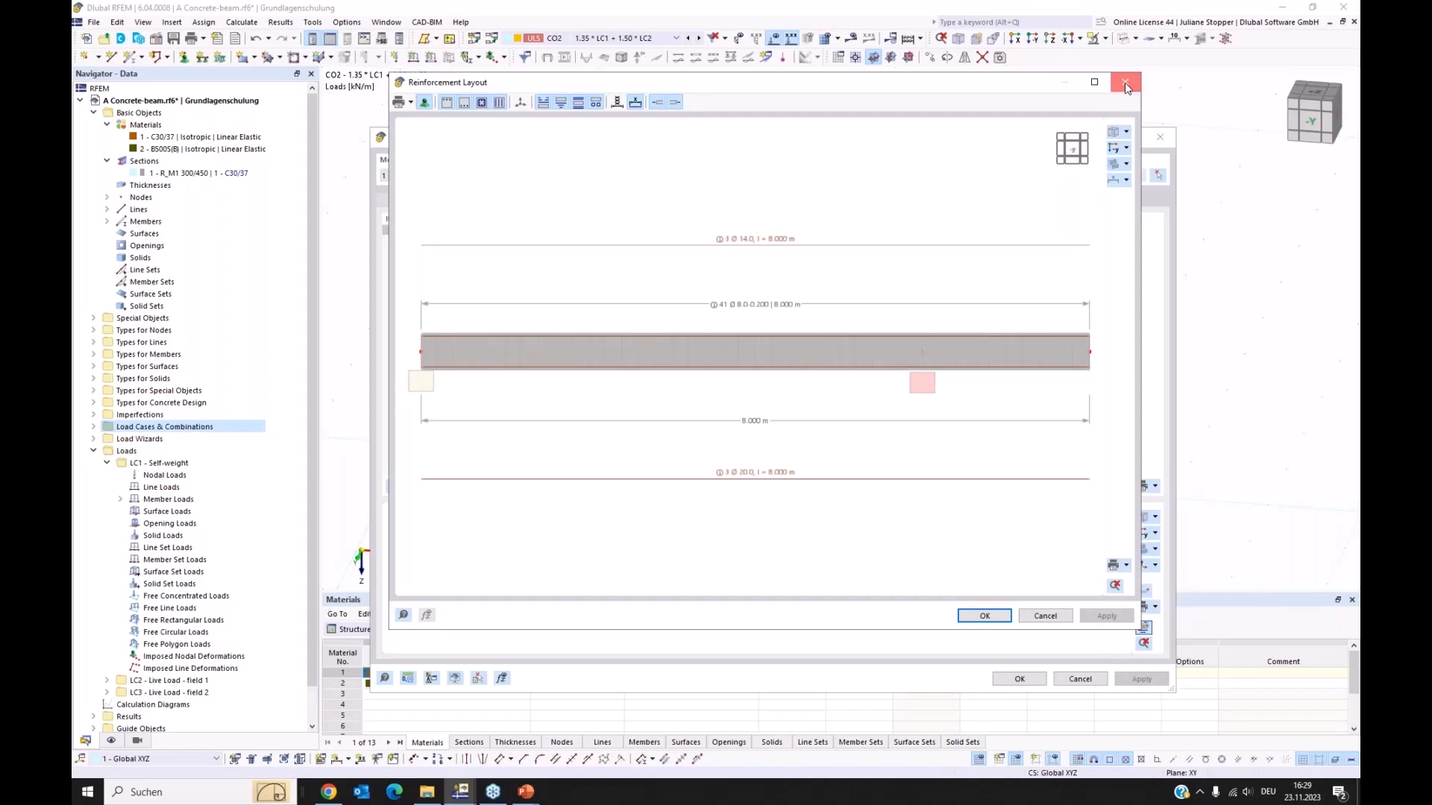
left_click(1126, 80)
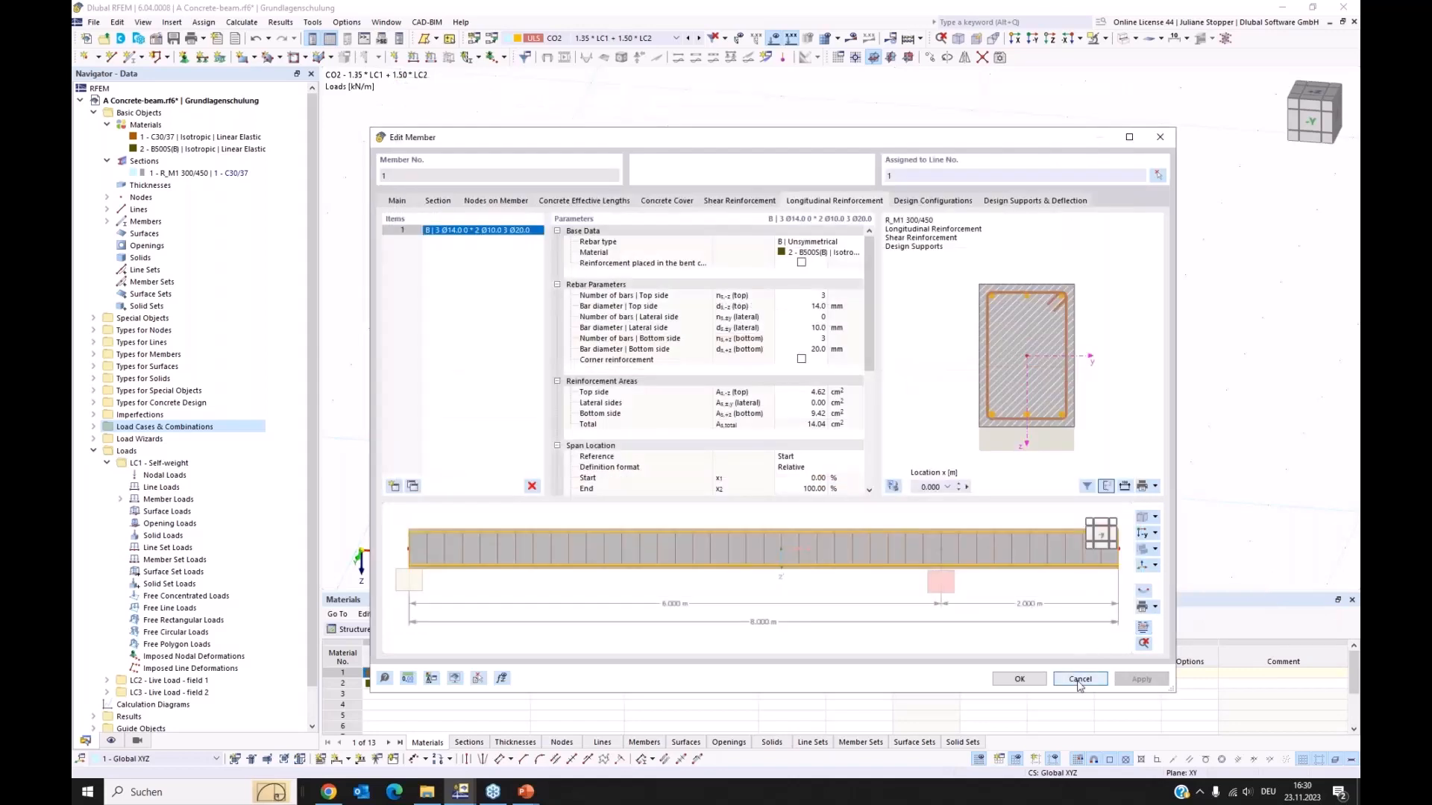
left_click(1080, 679)
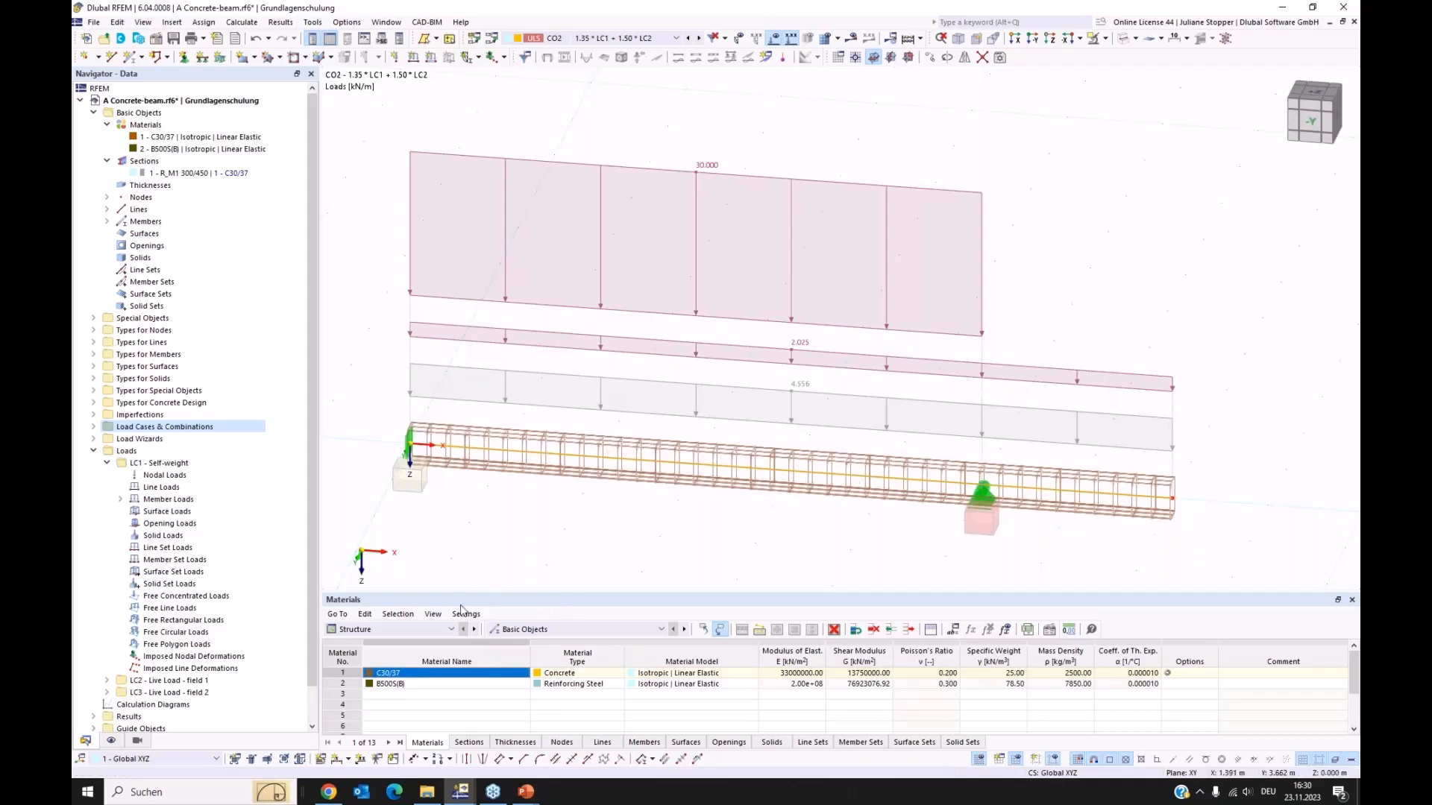
- Exclude the SLS - Frequent design situation DS3 from the concrete design input data
left_click(422, 634)
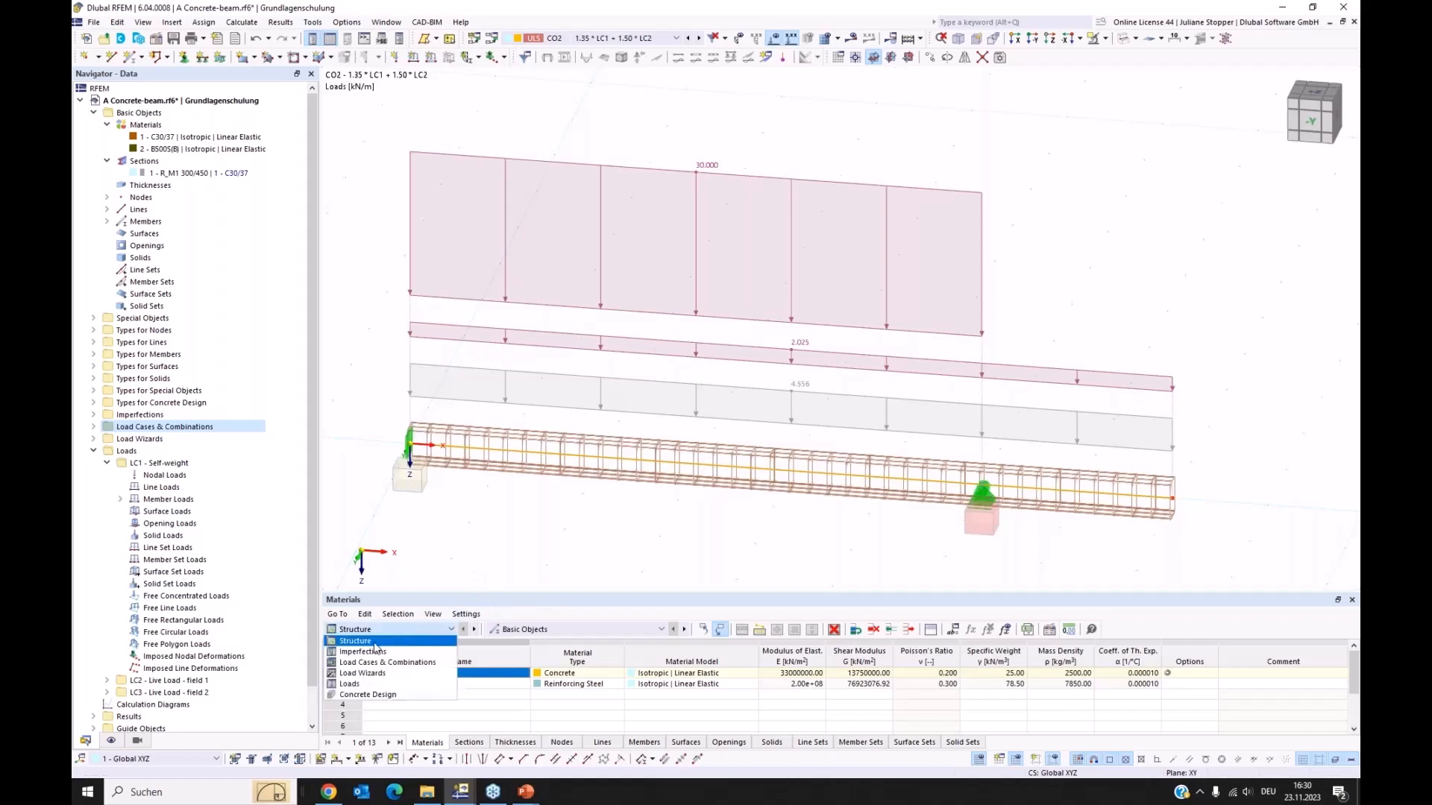
left_click(384, 695)
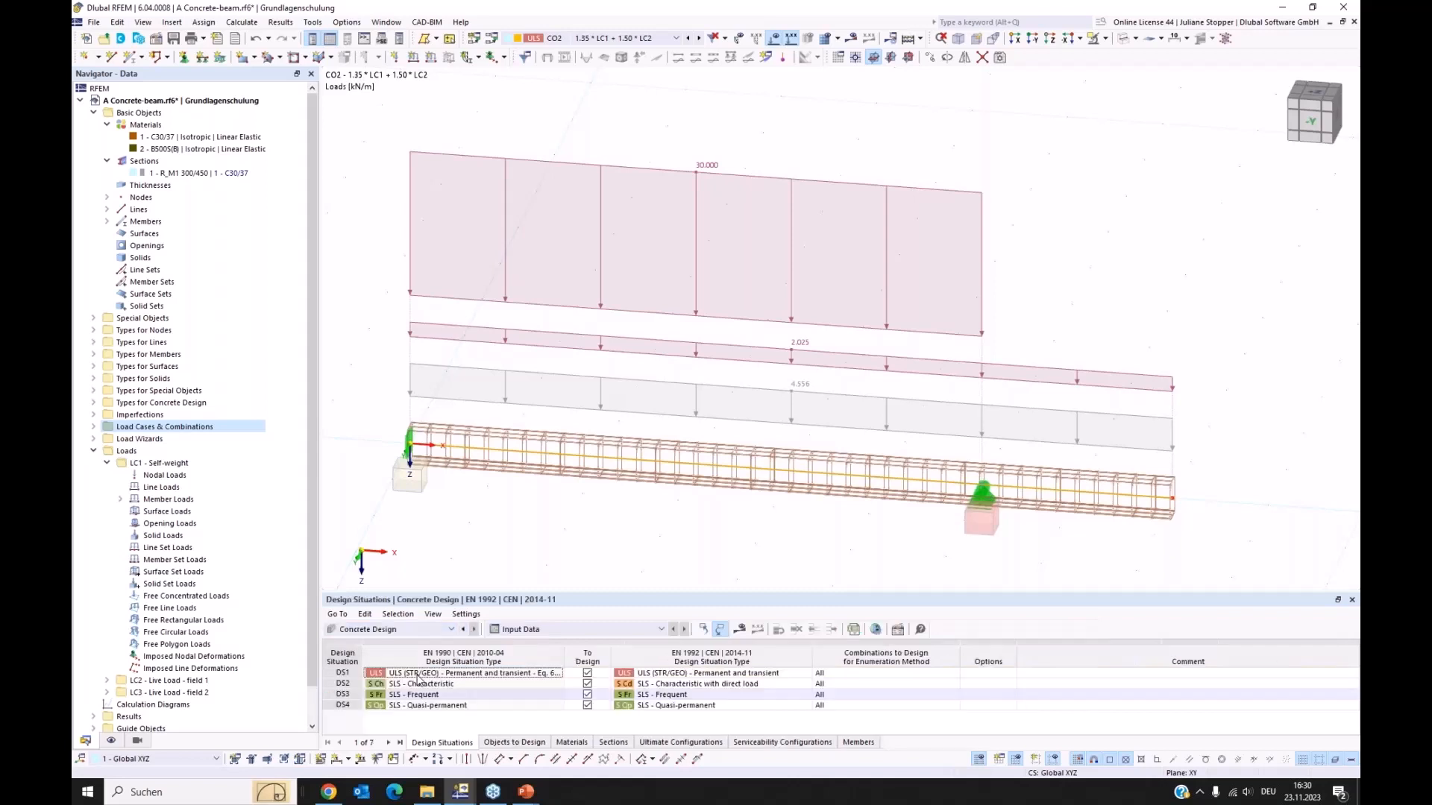
left_click_drag(568, 593, 580, 516)
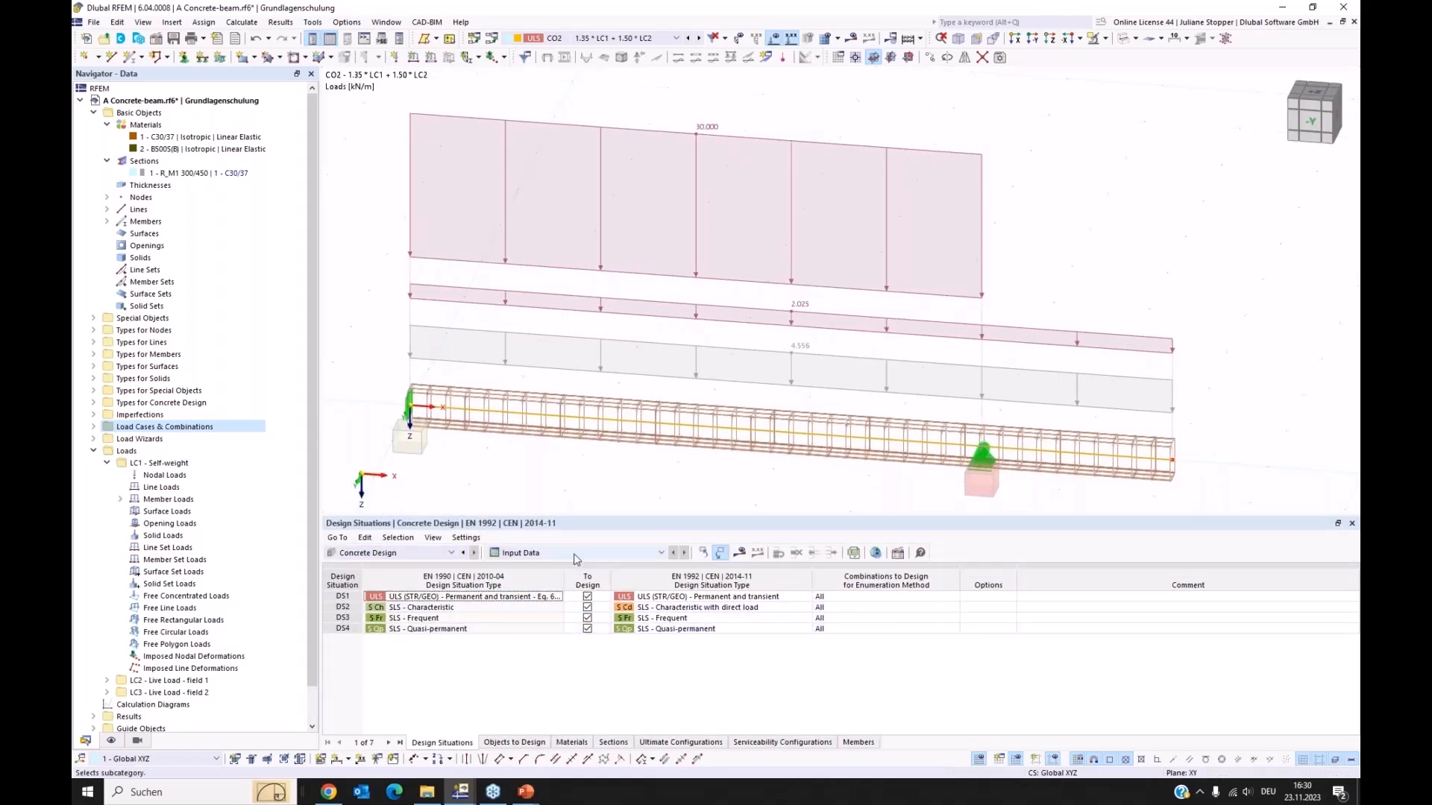
left_click(587, 618)
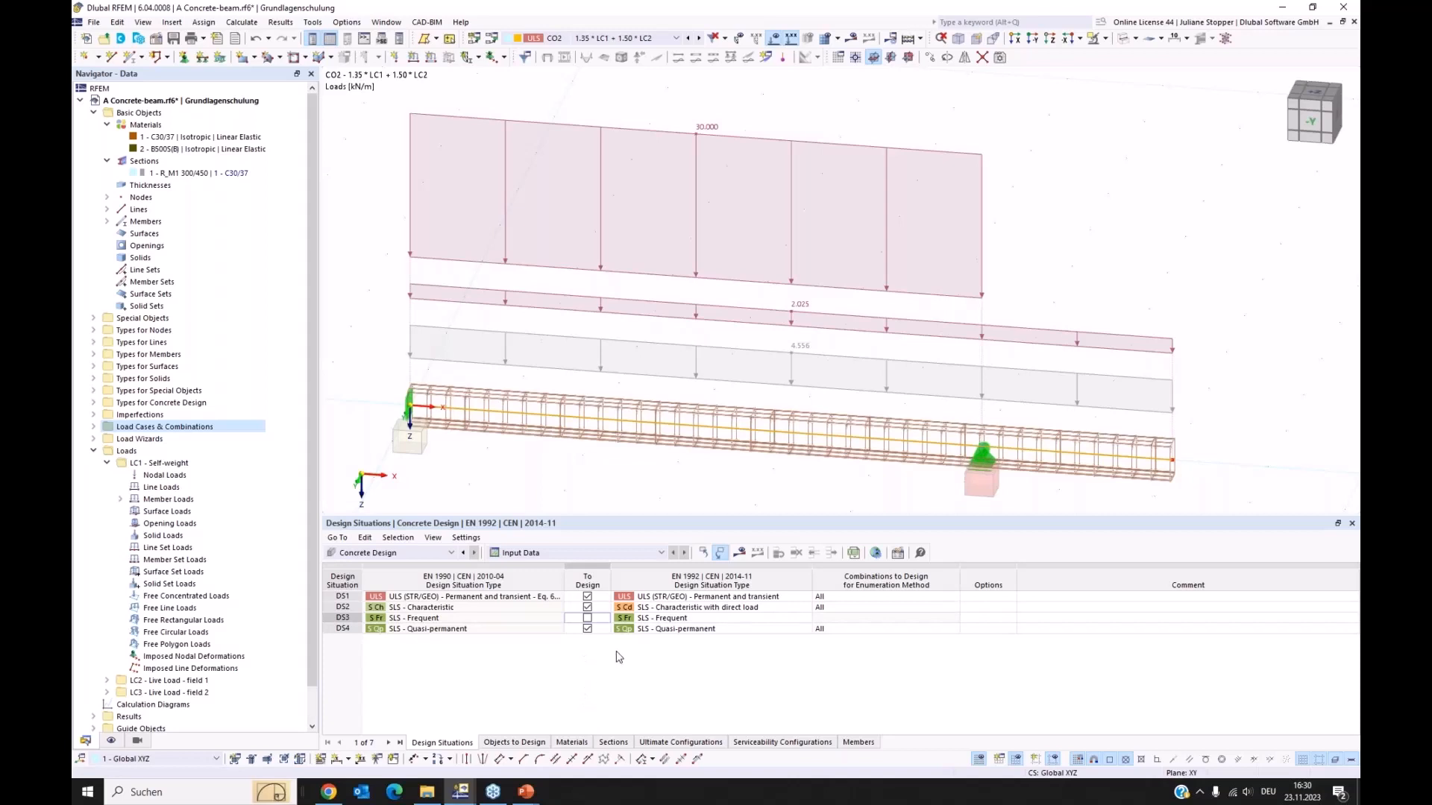
- Check the member selection in the objects to design and run the concrete design calculation
left_click(519, 743)
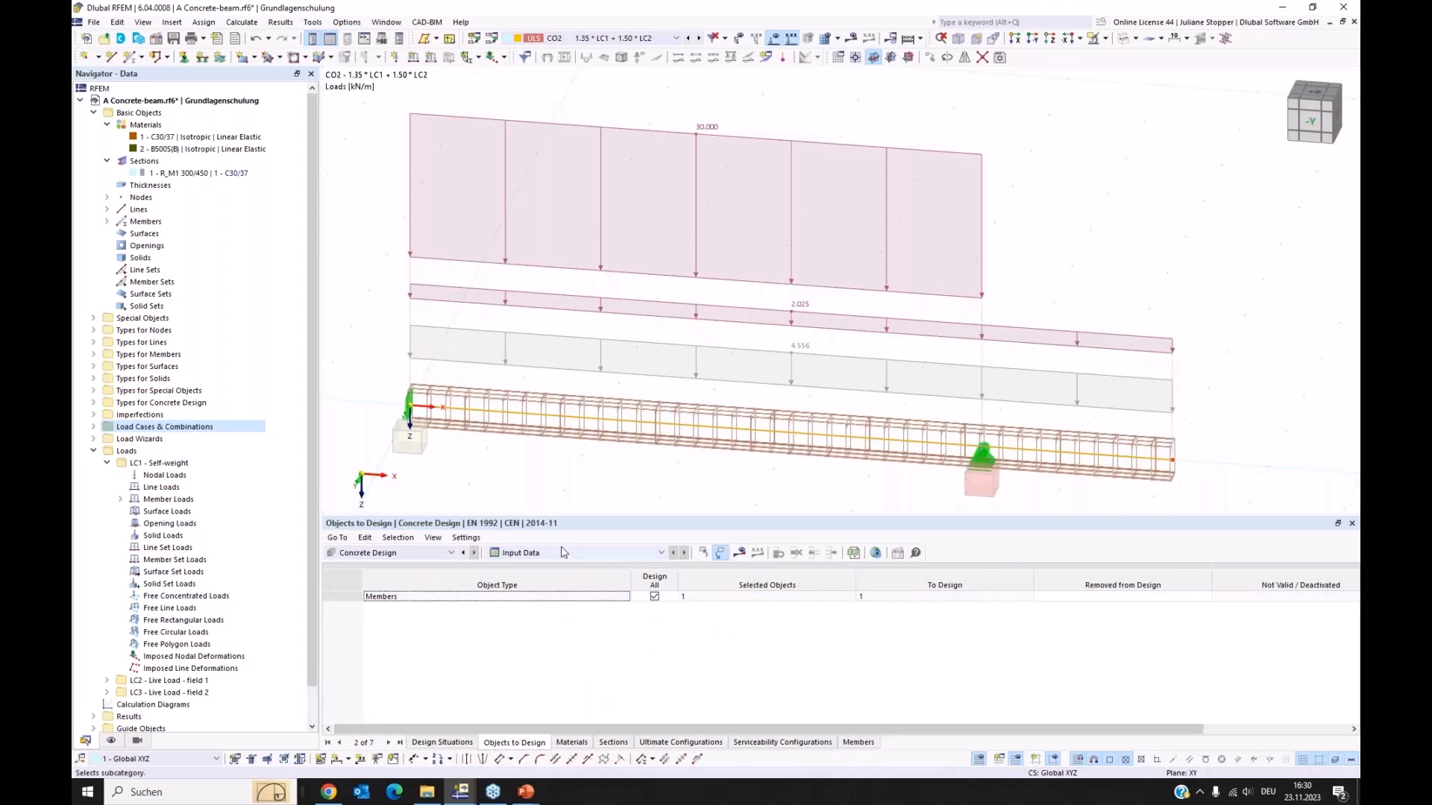
left_click(739, 554)
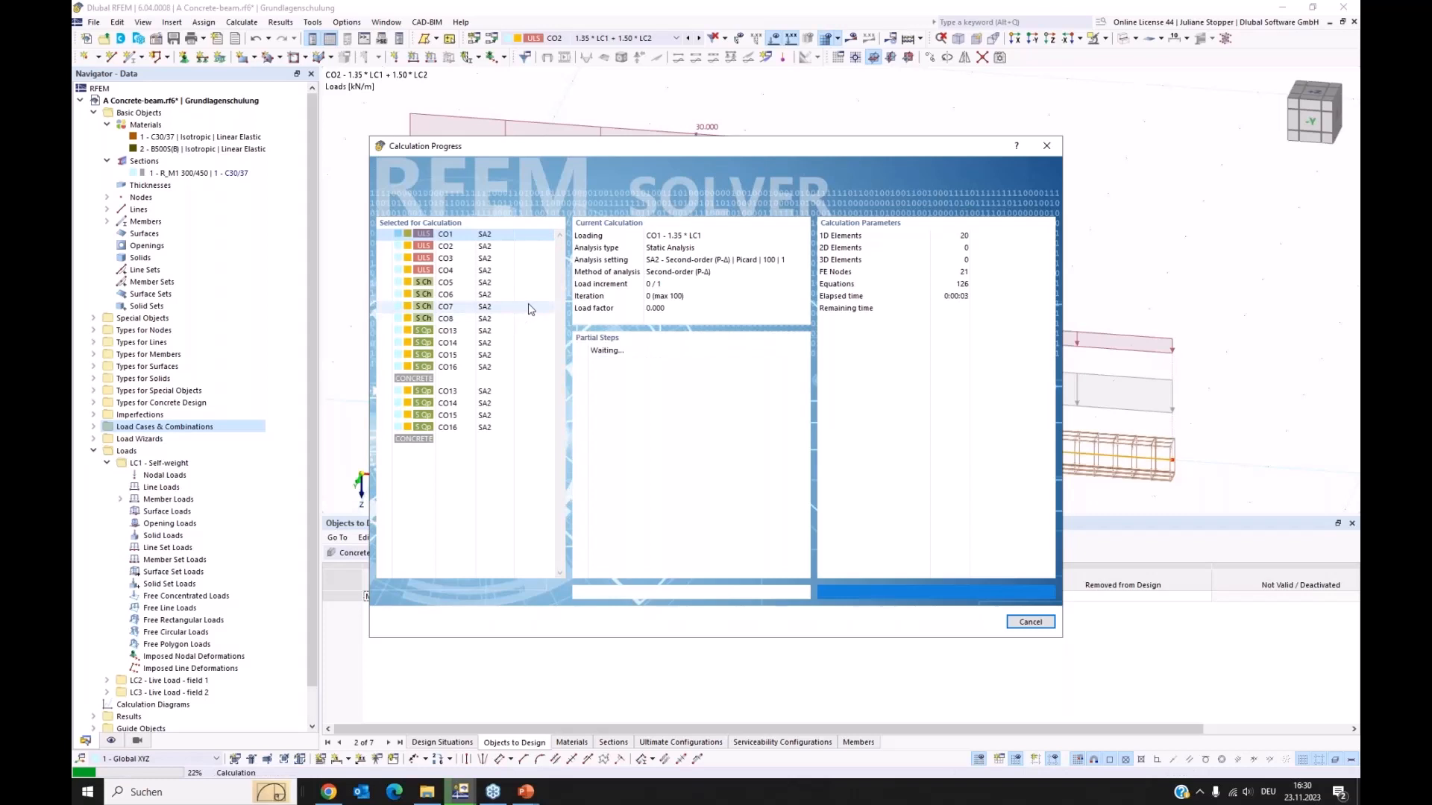
left_click_drag(579, 146, 744, 104)
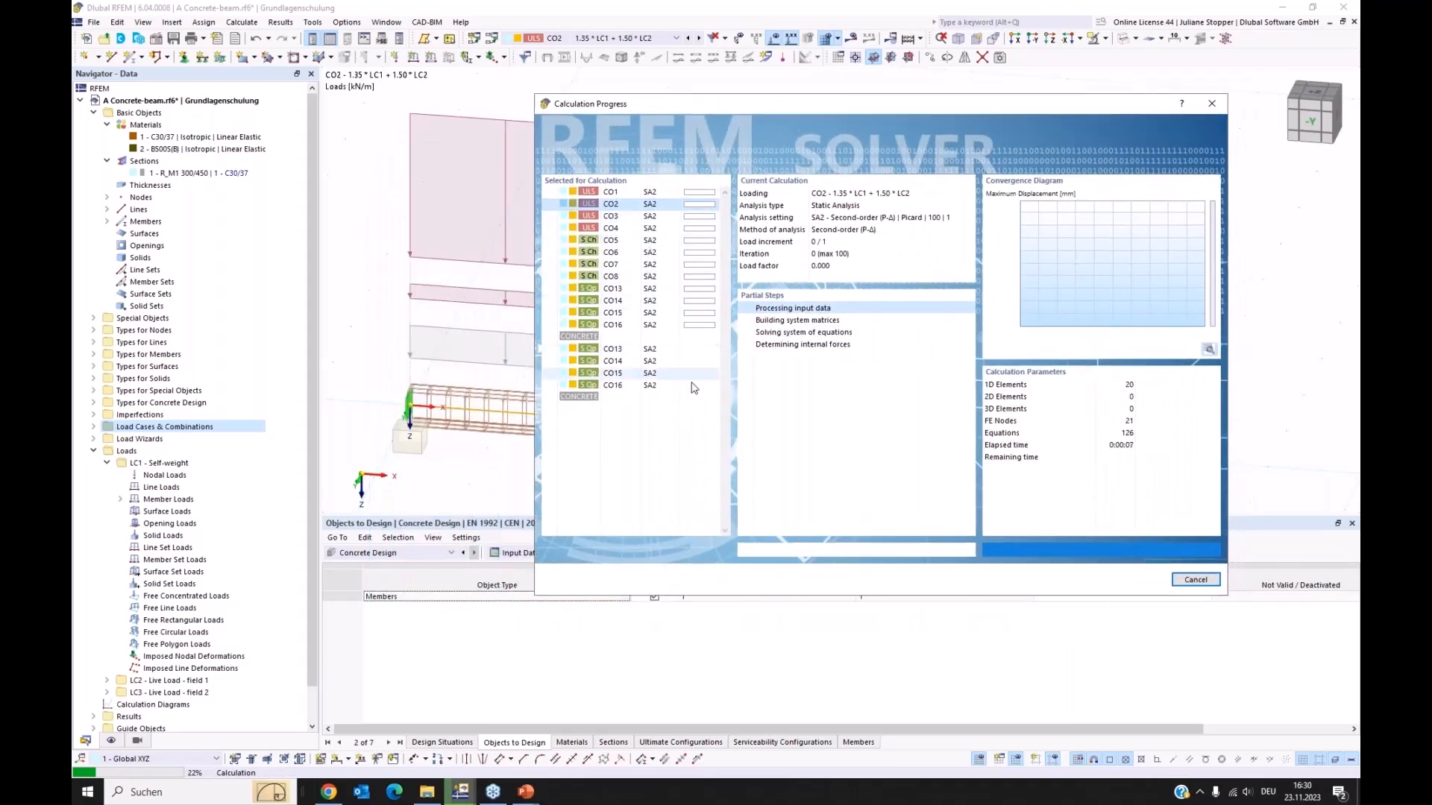
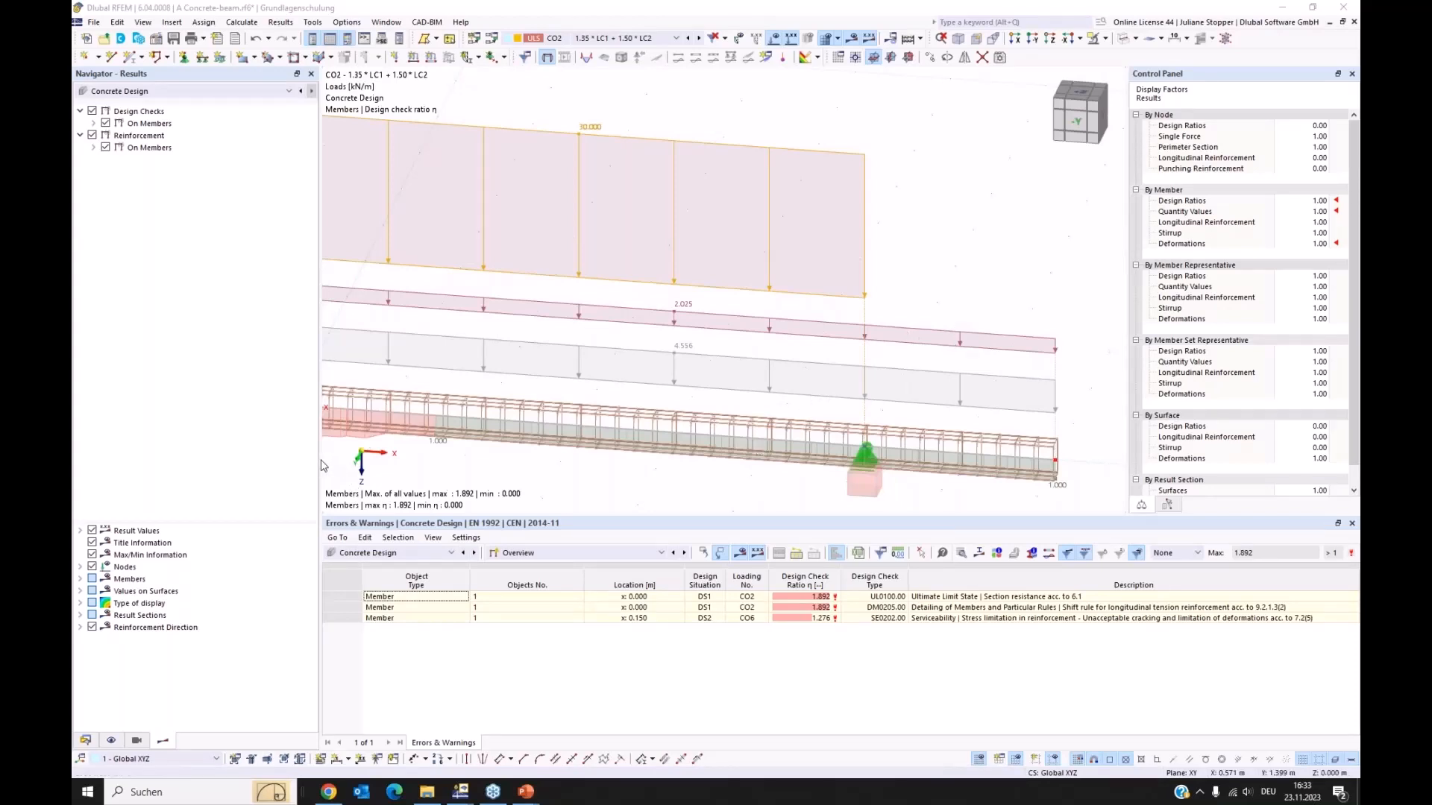
- Show the beam in the -Y view and list the concrete design ratios on members by design situation
middle_click_drag(324, 467, 338, 467)
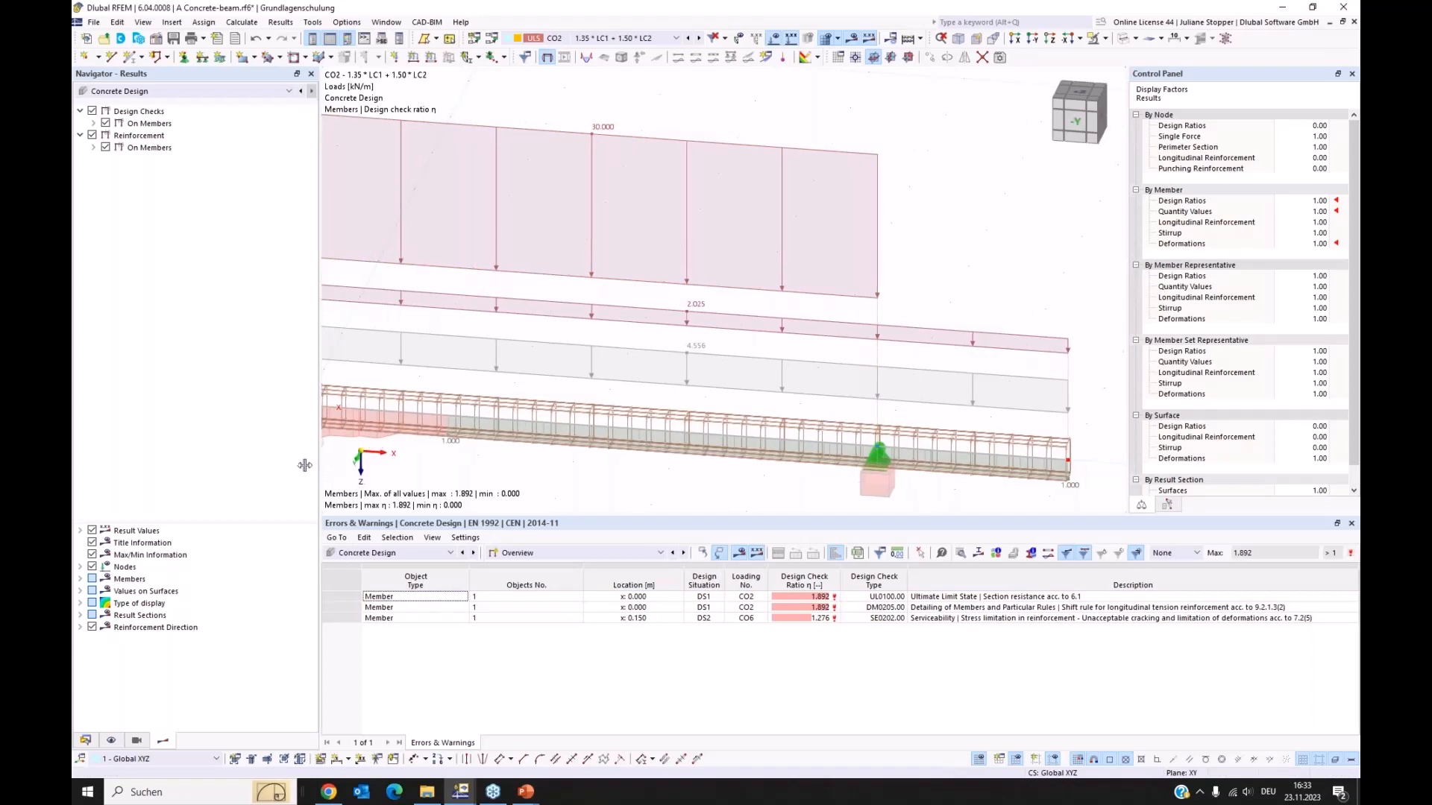
left_click_drag(320, 463, 265, 463)
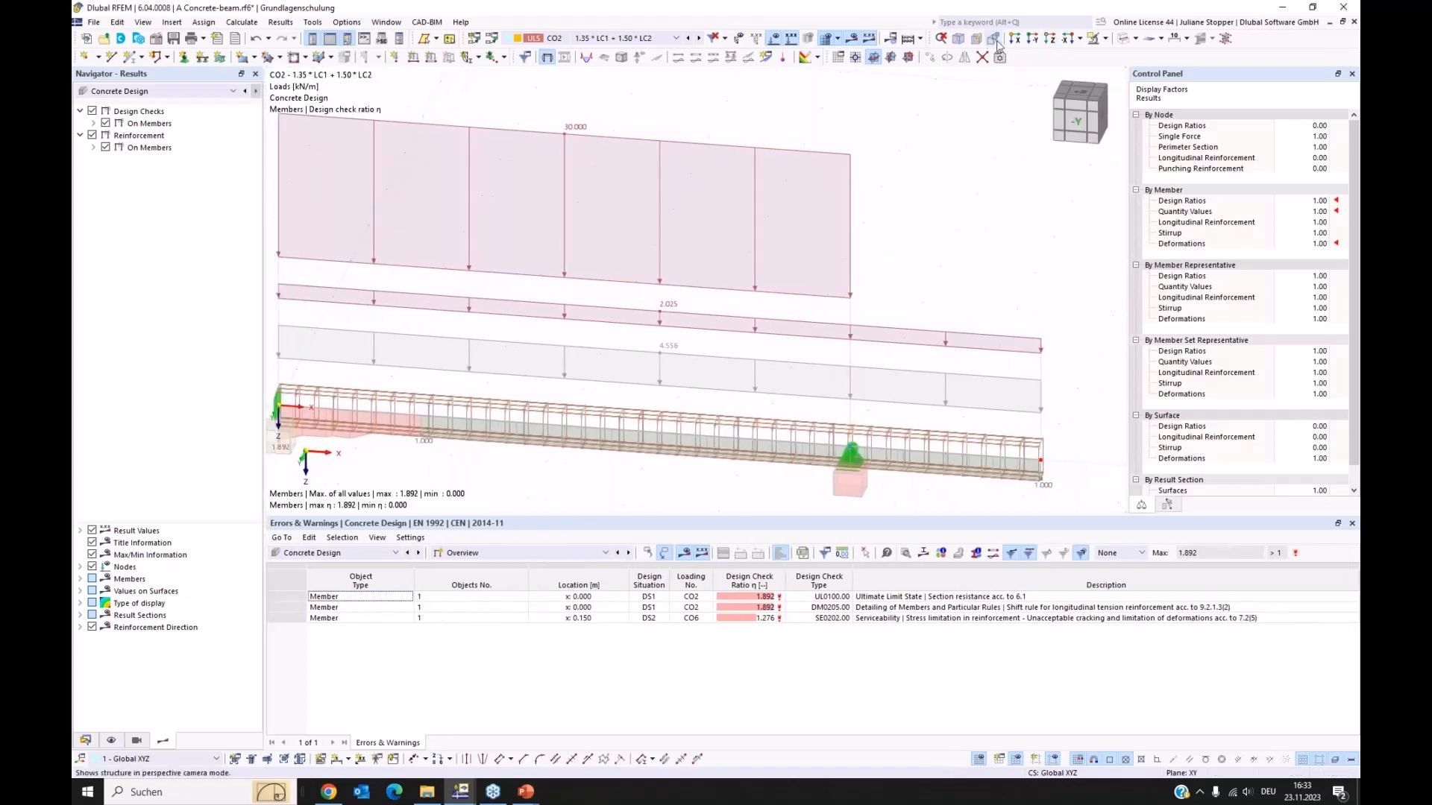
middle_click_drag(975, 196, 906, 224, "ctrl")
scroll(905, 223, "down", 1)
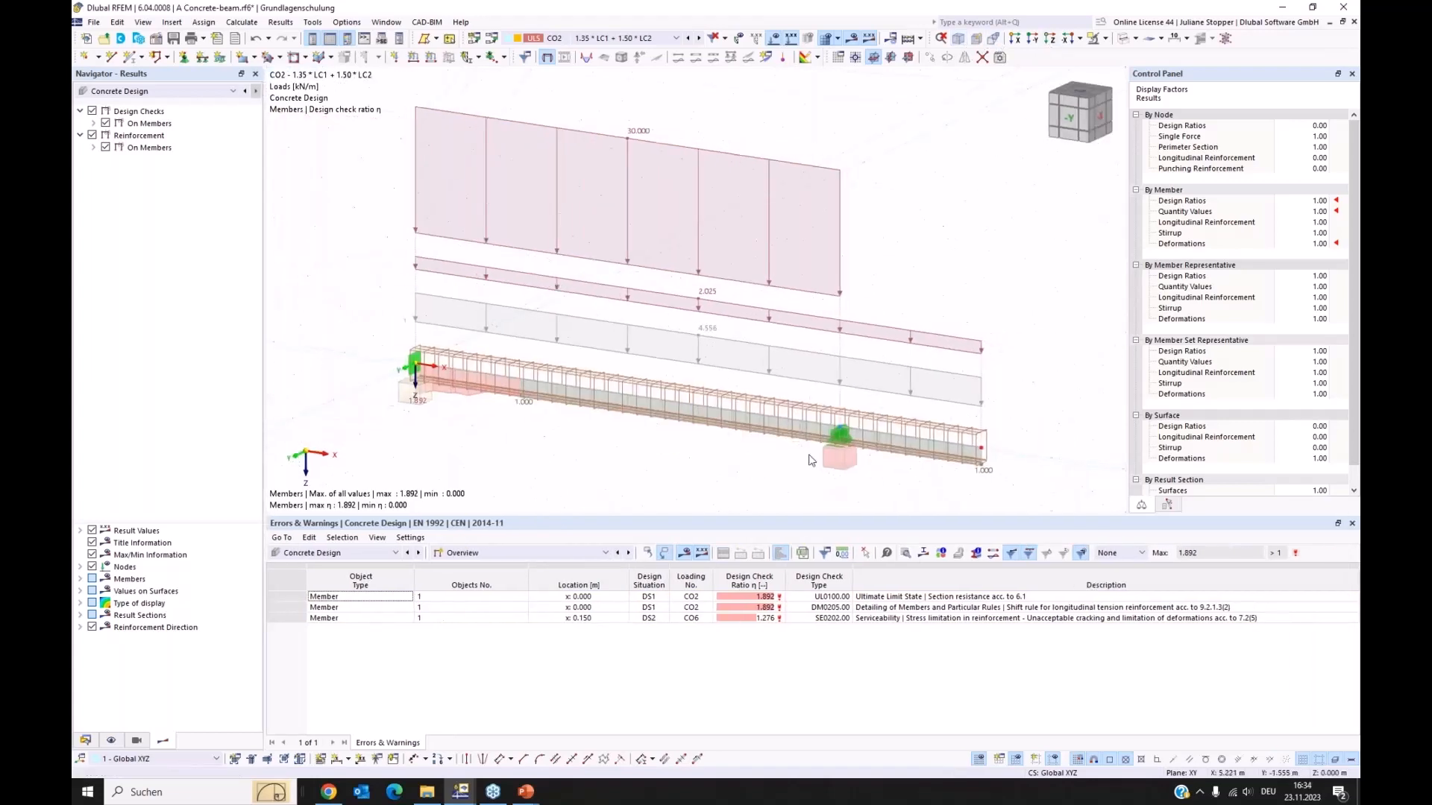
left_click(1033, 41)
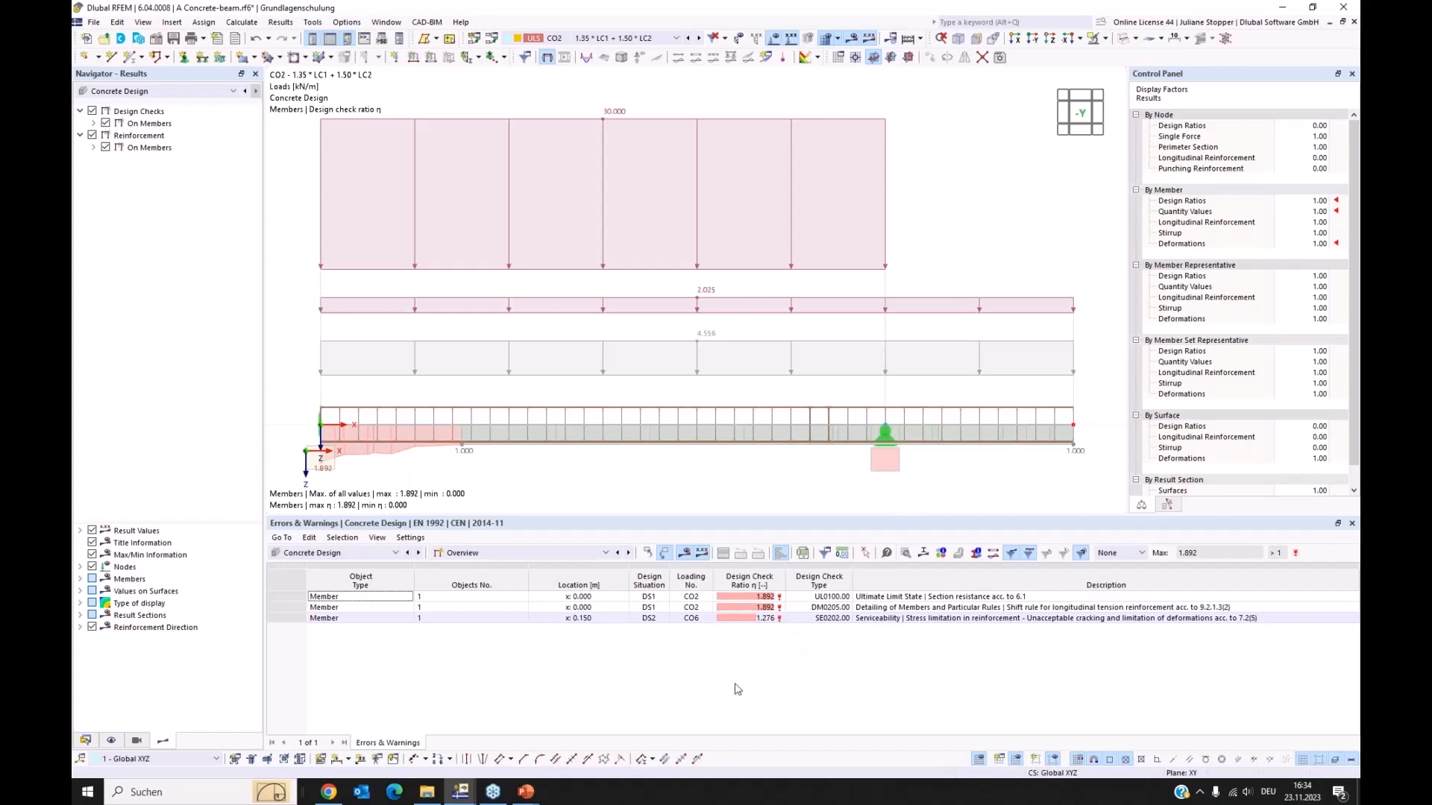
left_click(485, 553)
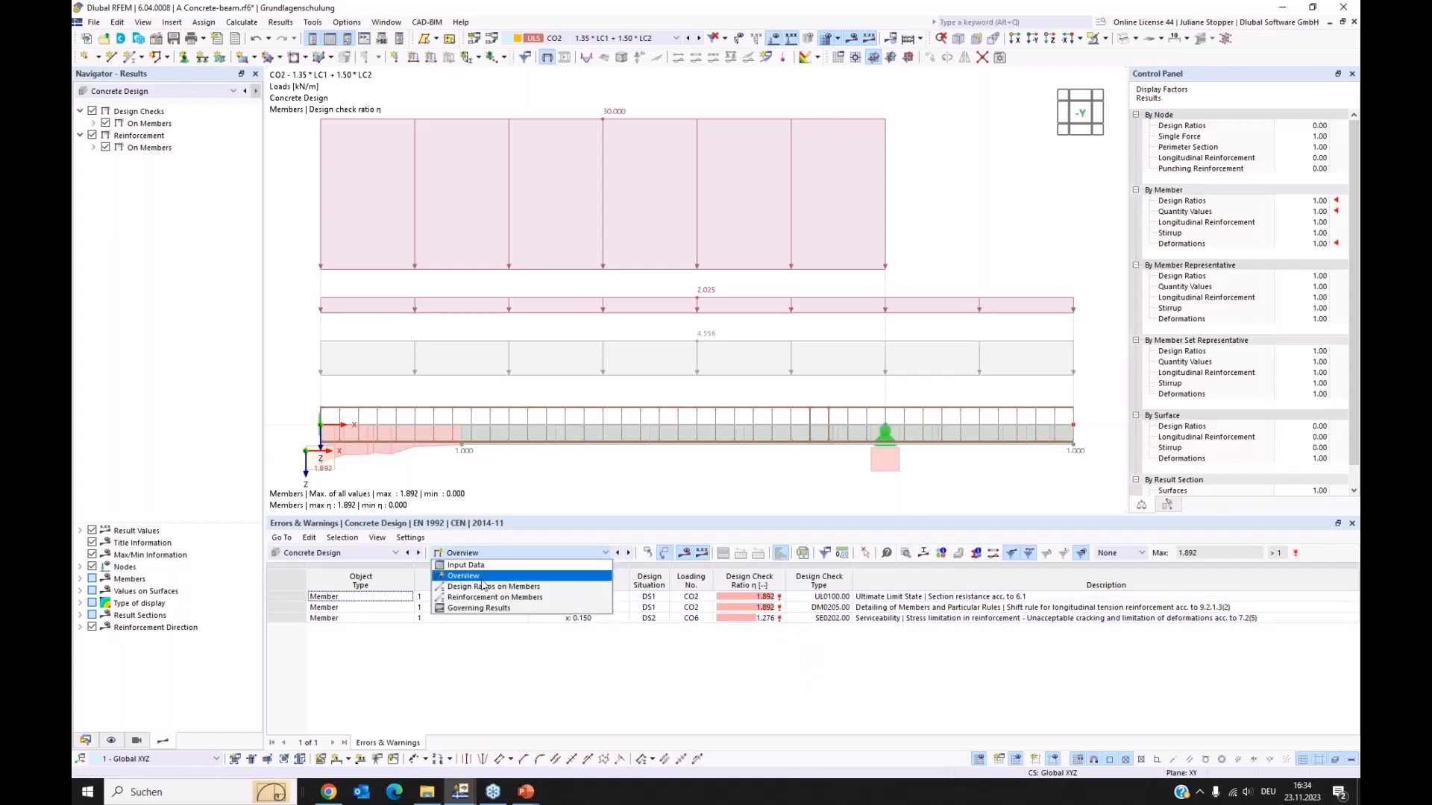
left_click(498, 588)
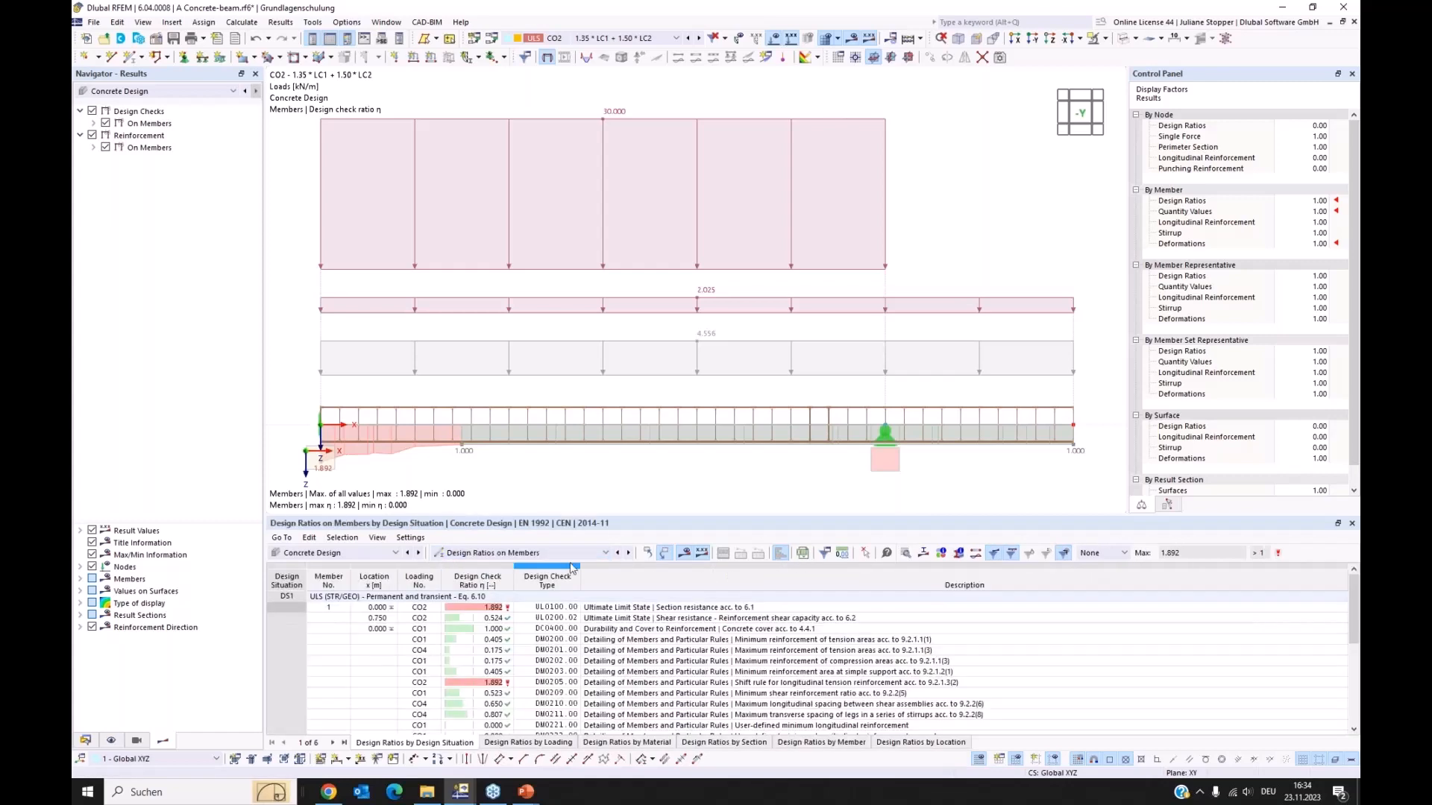
- Review the design ratios table and filter out the detailing, durability and material checks, keeping the ultimate and serviceability limit state rows
left_click_drag(588, 513, 592, 468)
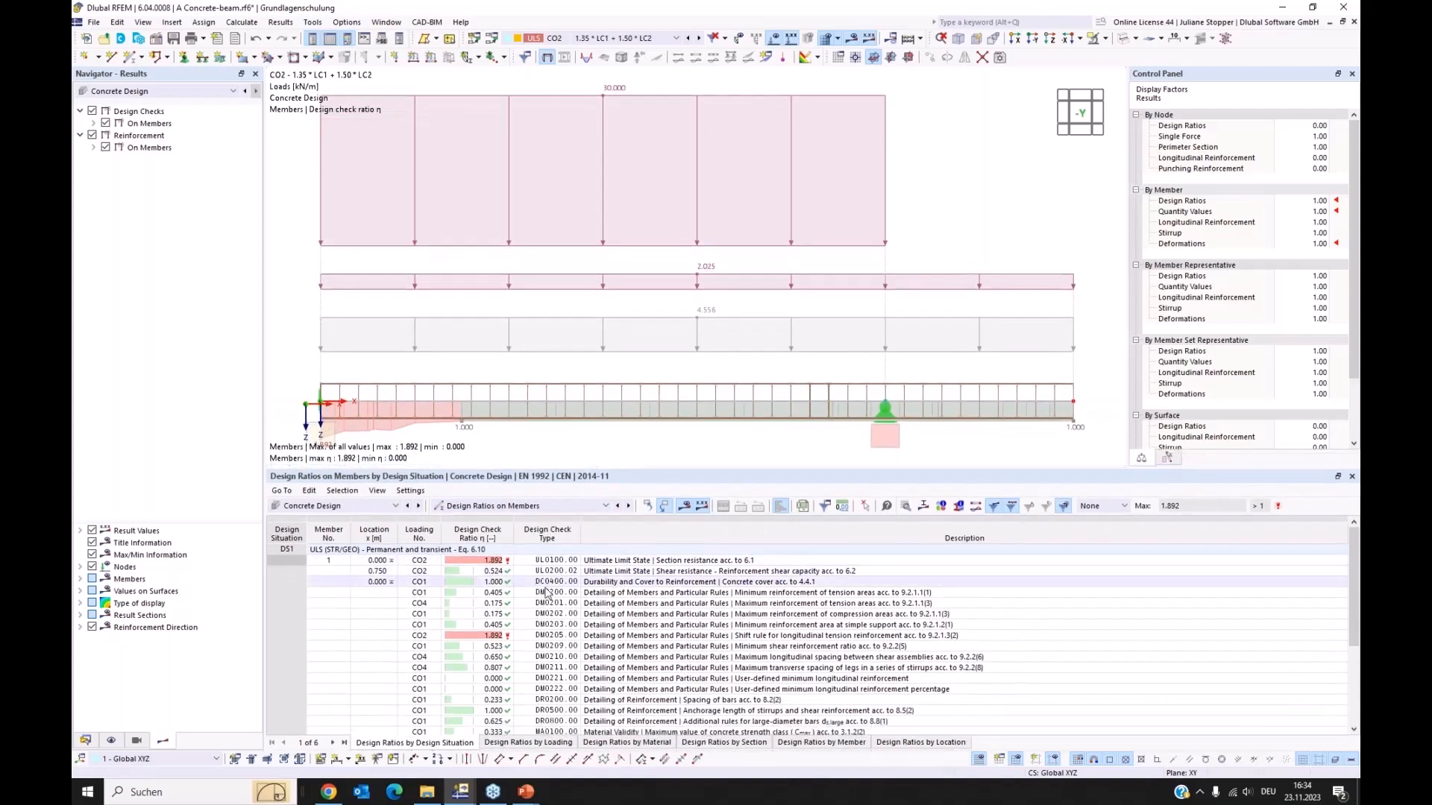
scroll(587, 582, "down", 1)
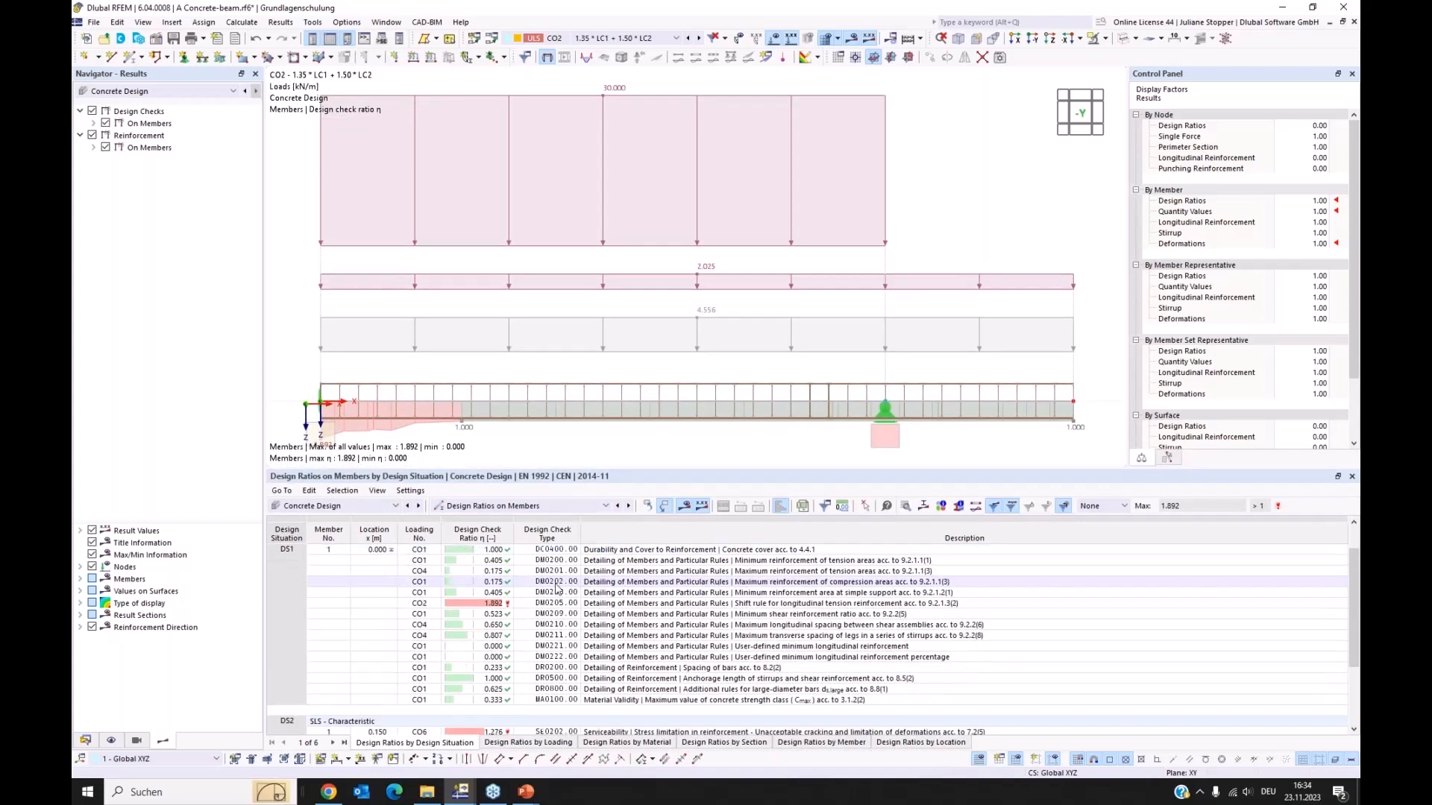
scroll(557, 589, "up", 3)
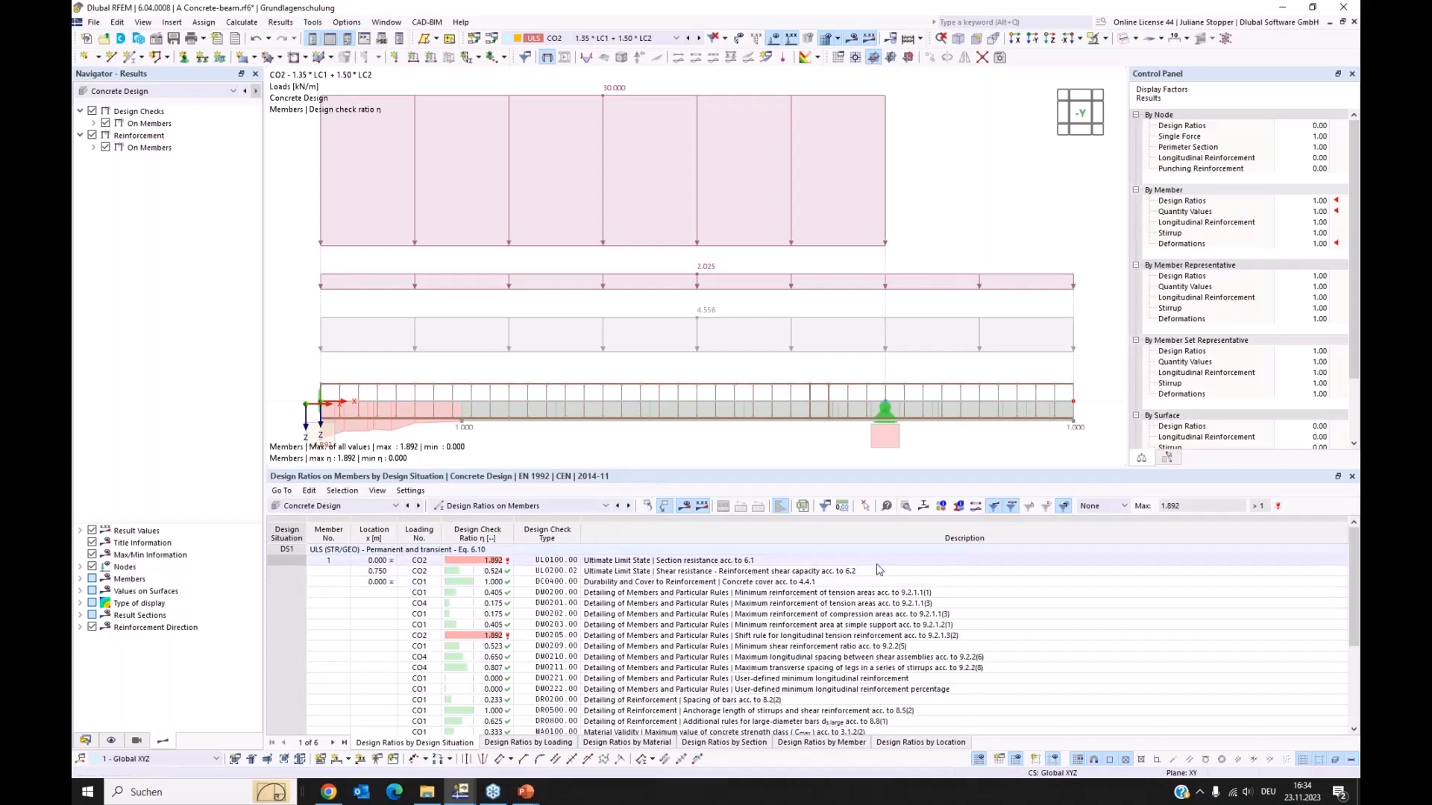
left_click(977, 509)
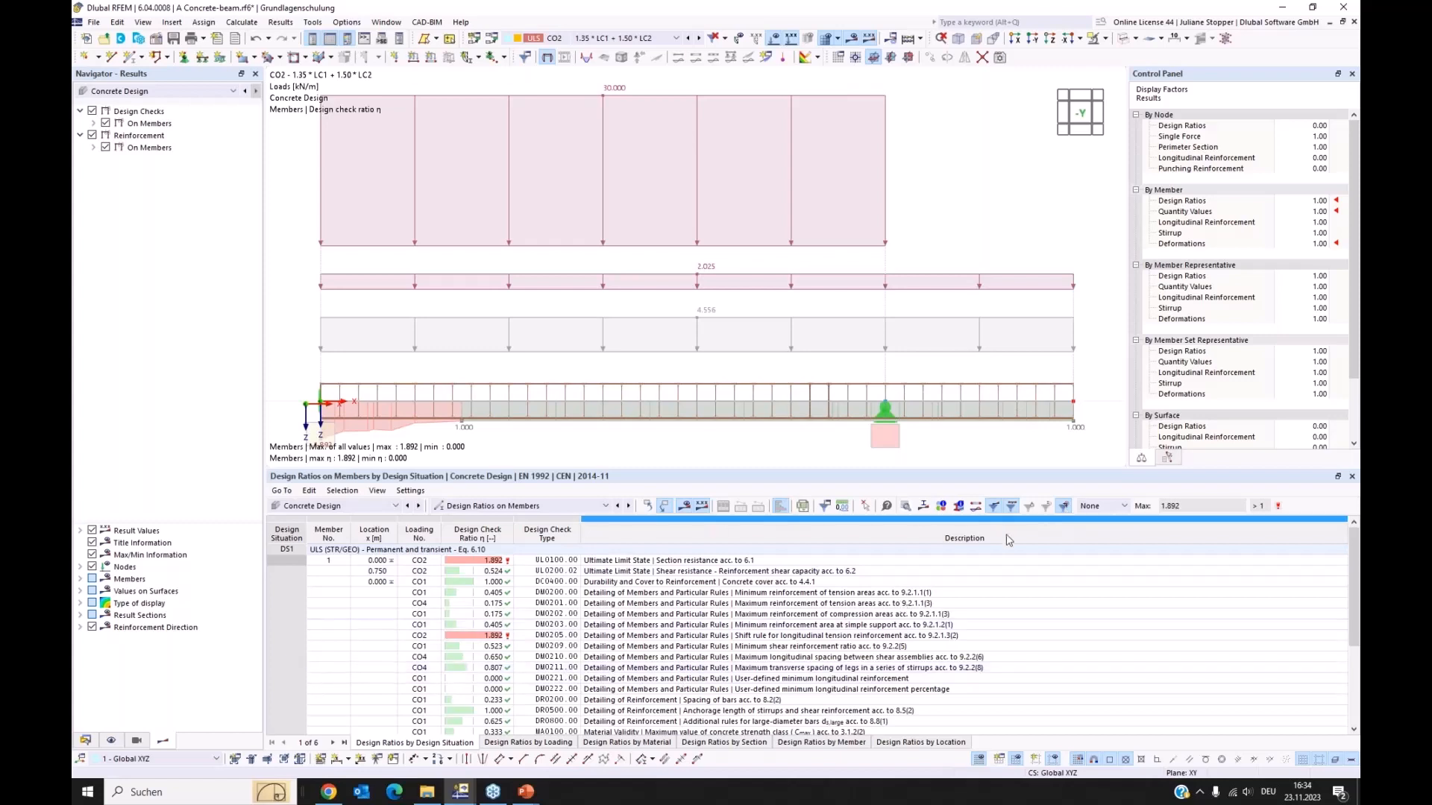
left_click(1063, 508)
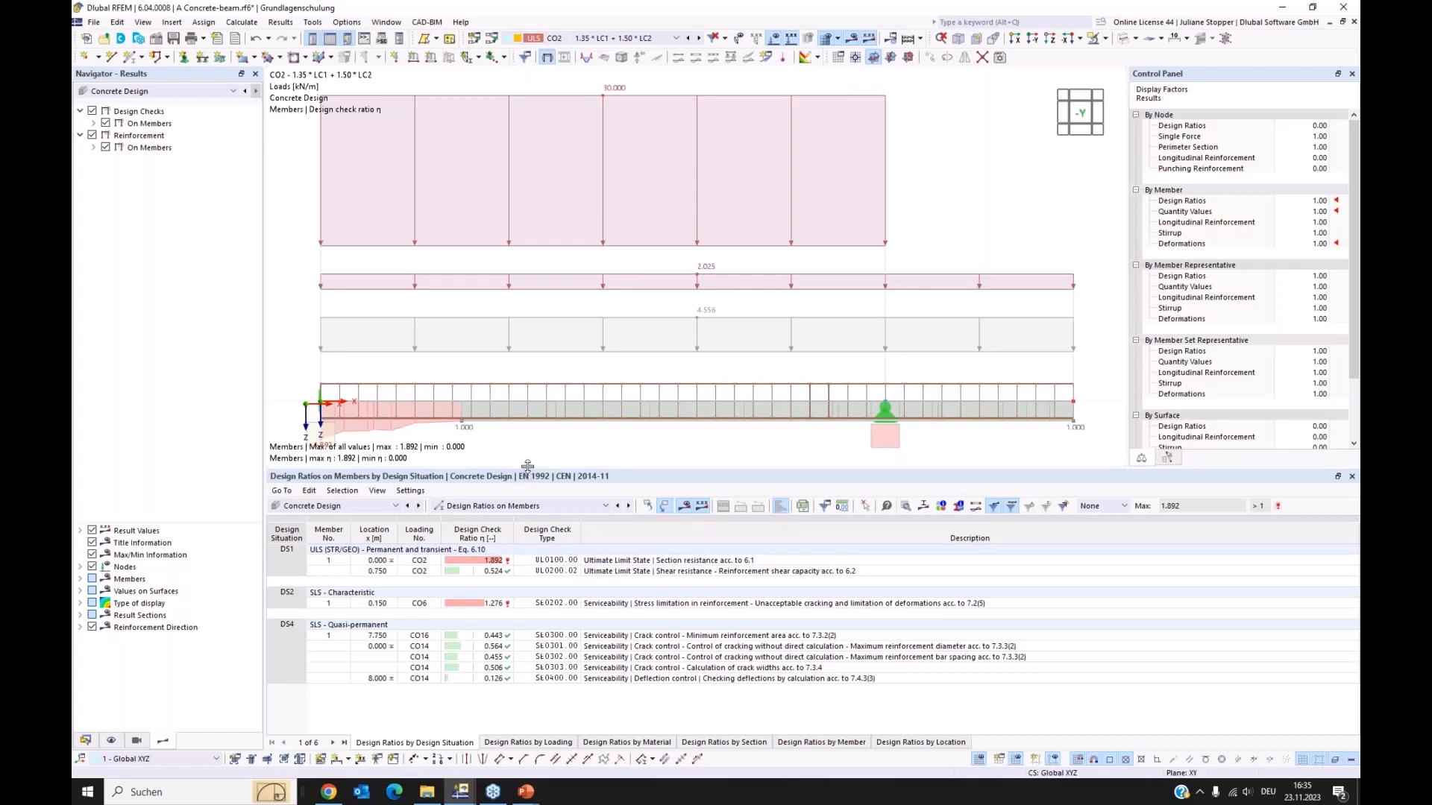
left_click_drag(527, 469, 528, 498)
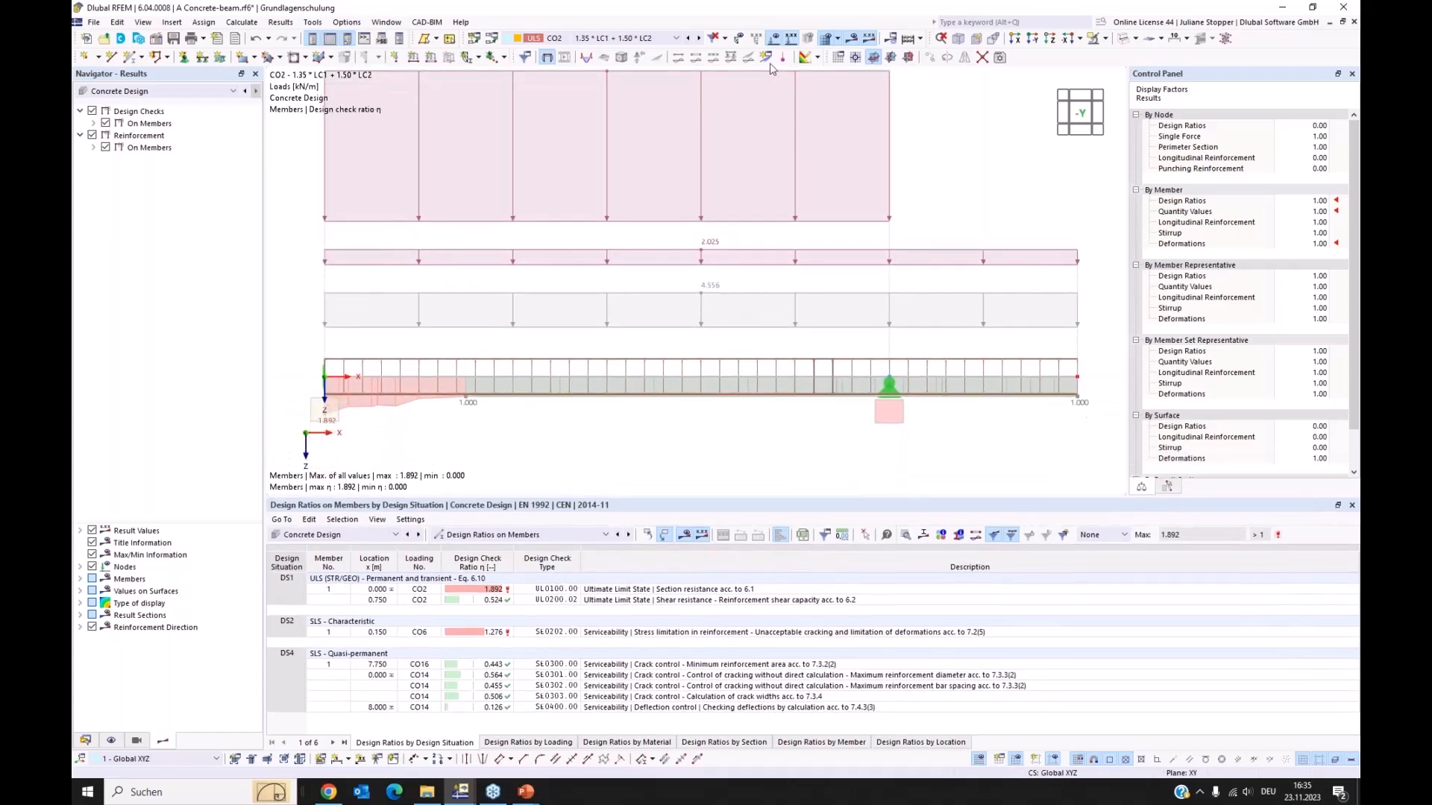
- Hide the loads and the Types for Concrete Design so the design ratio diagram is displayed on the bare beam
left_click(774, 38)
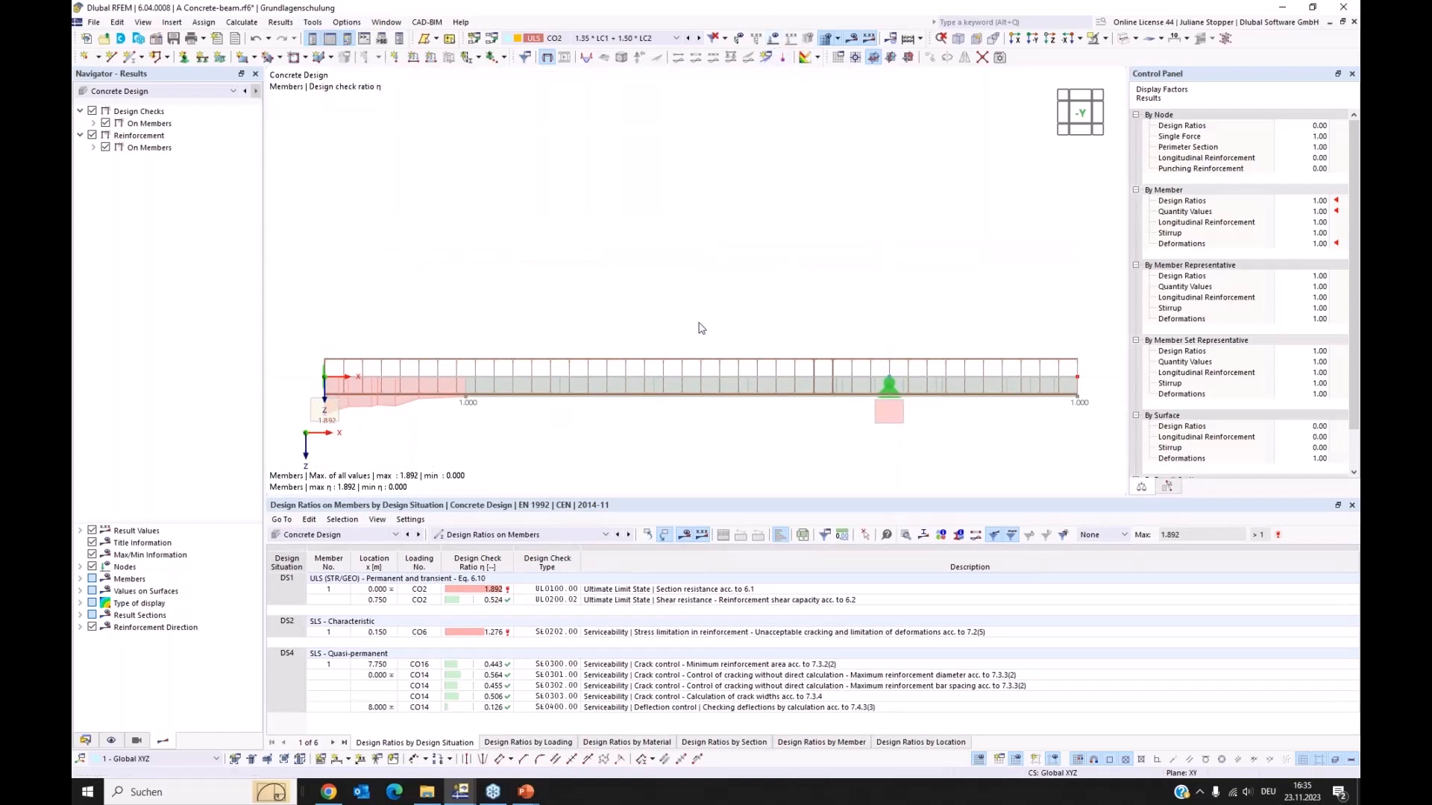
middle_click_drag(779, 272, 774, 280, "ctrl")
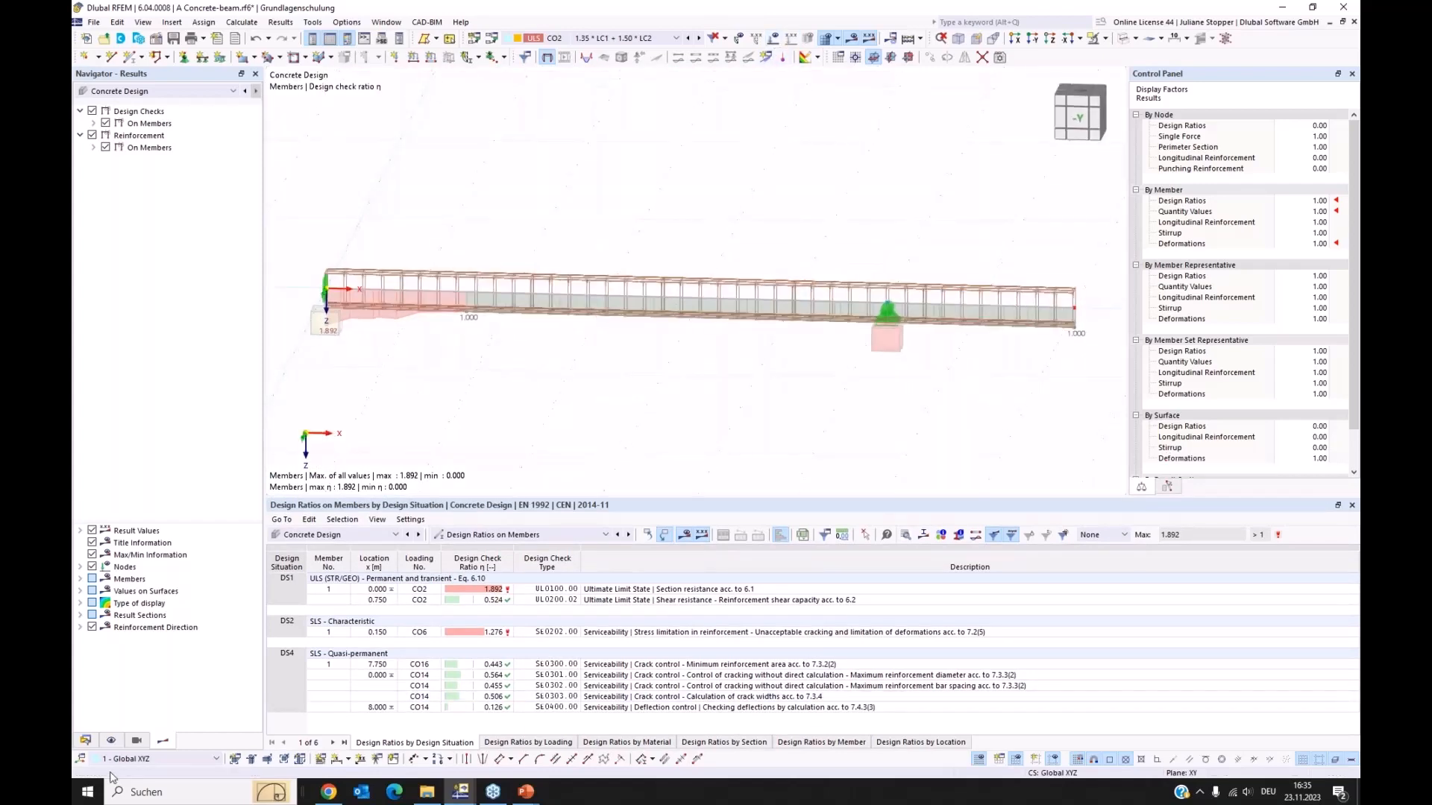
left_click(111, 741)
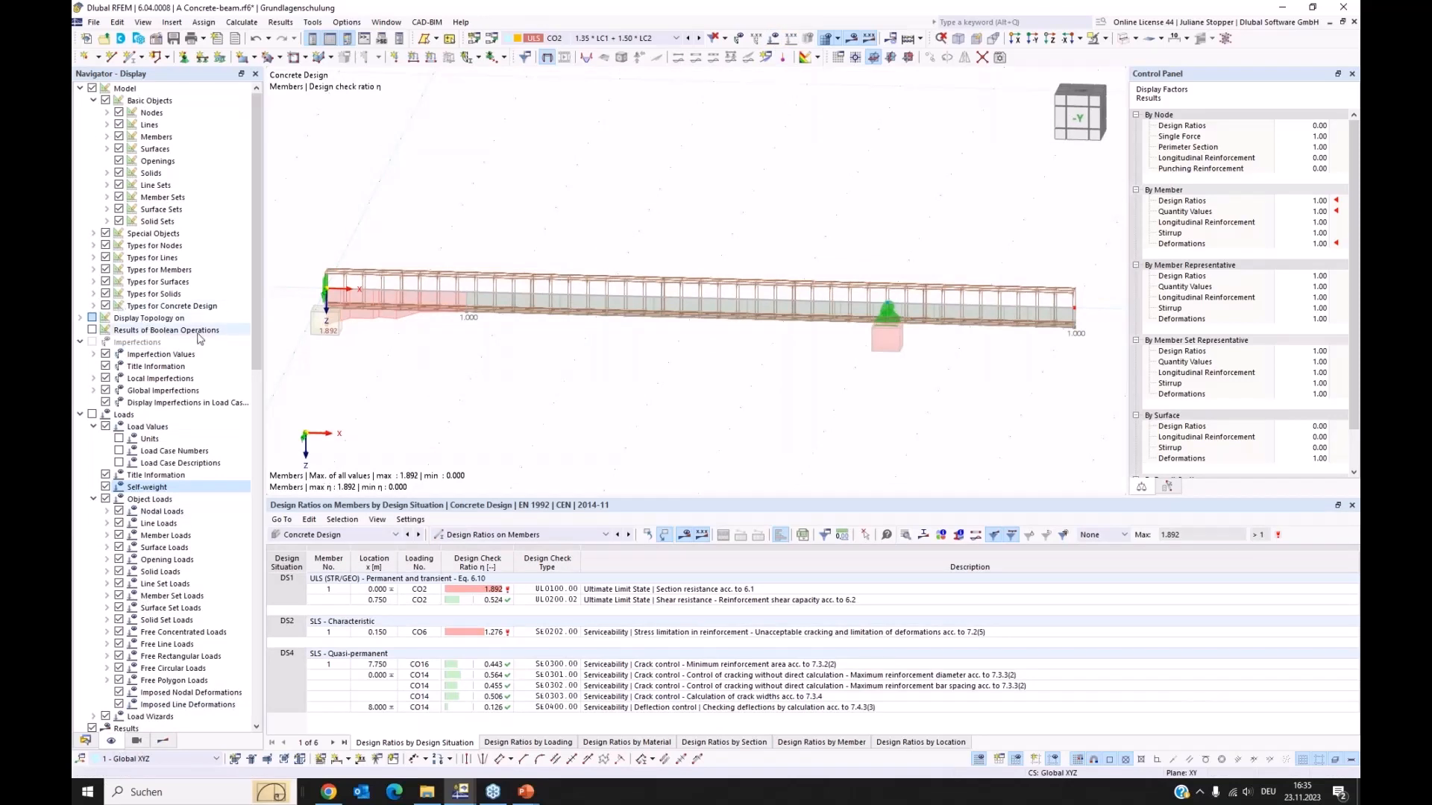
left_click(106, 307)
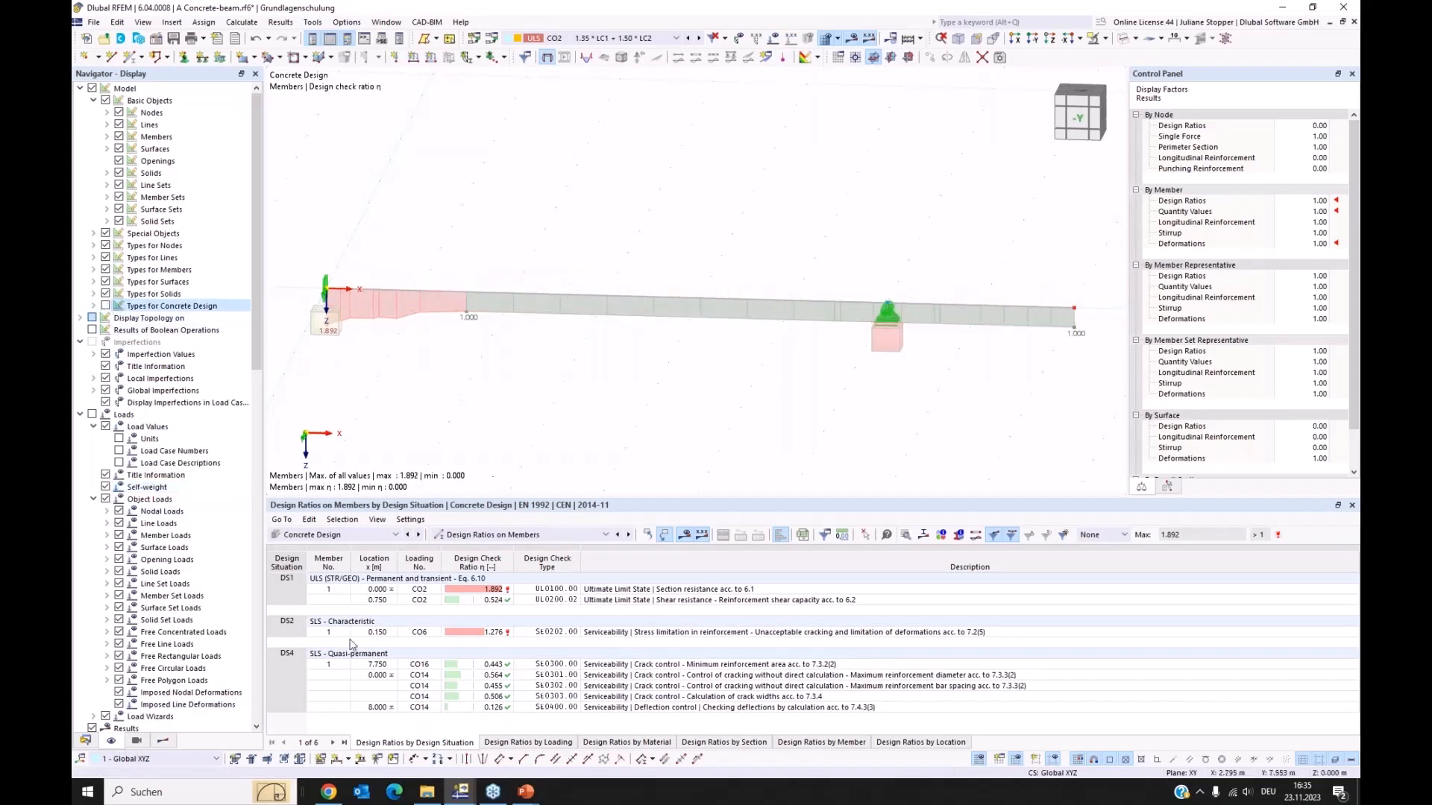
left_click(1123, 40)
left_click(1123, 40)
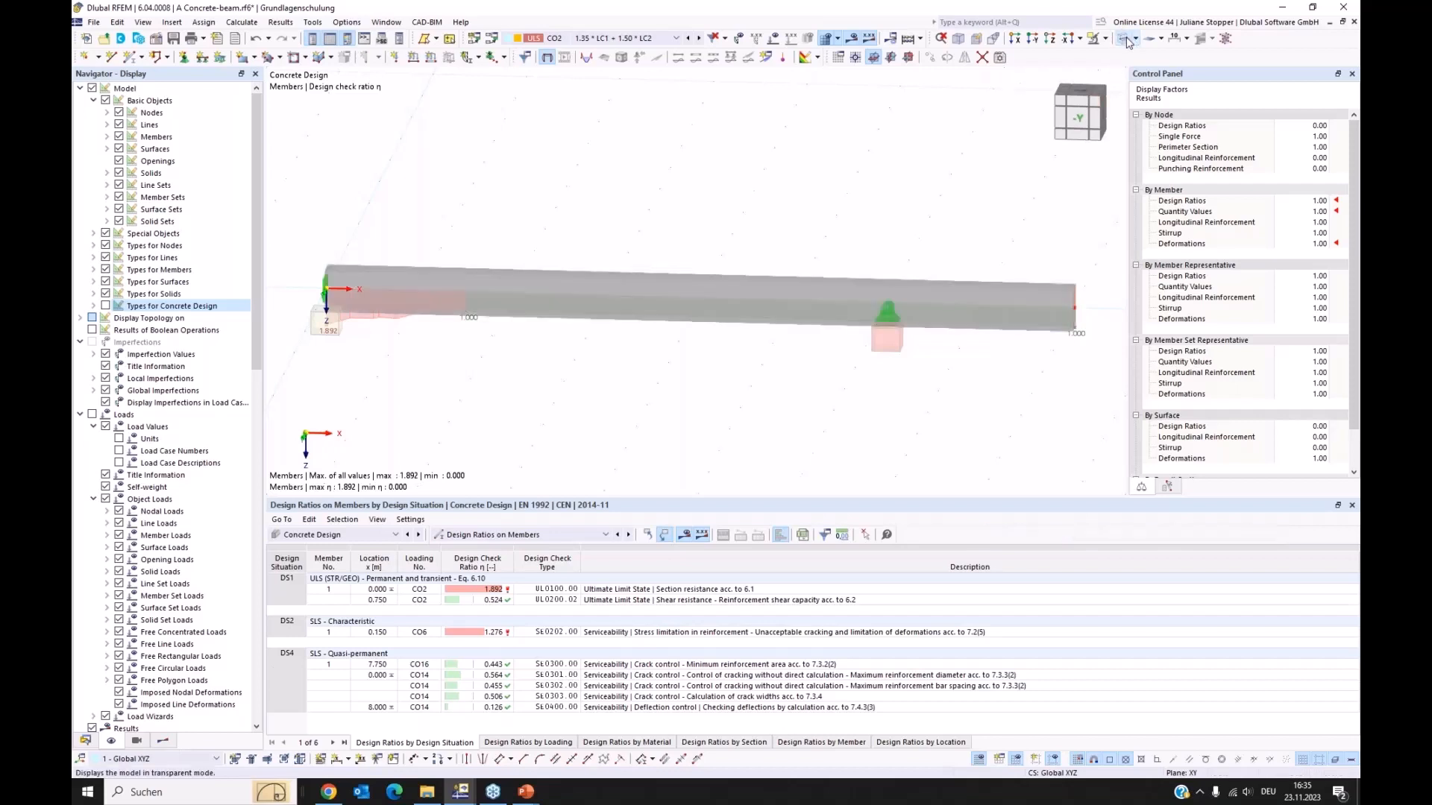
- Turn off the Ratio Envelope, Serviceability Limit State and Detailing results in the member design checks display
left_click(163, 741)
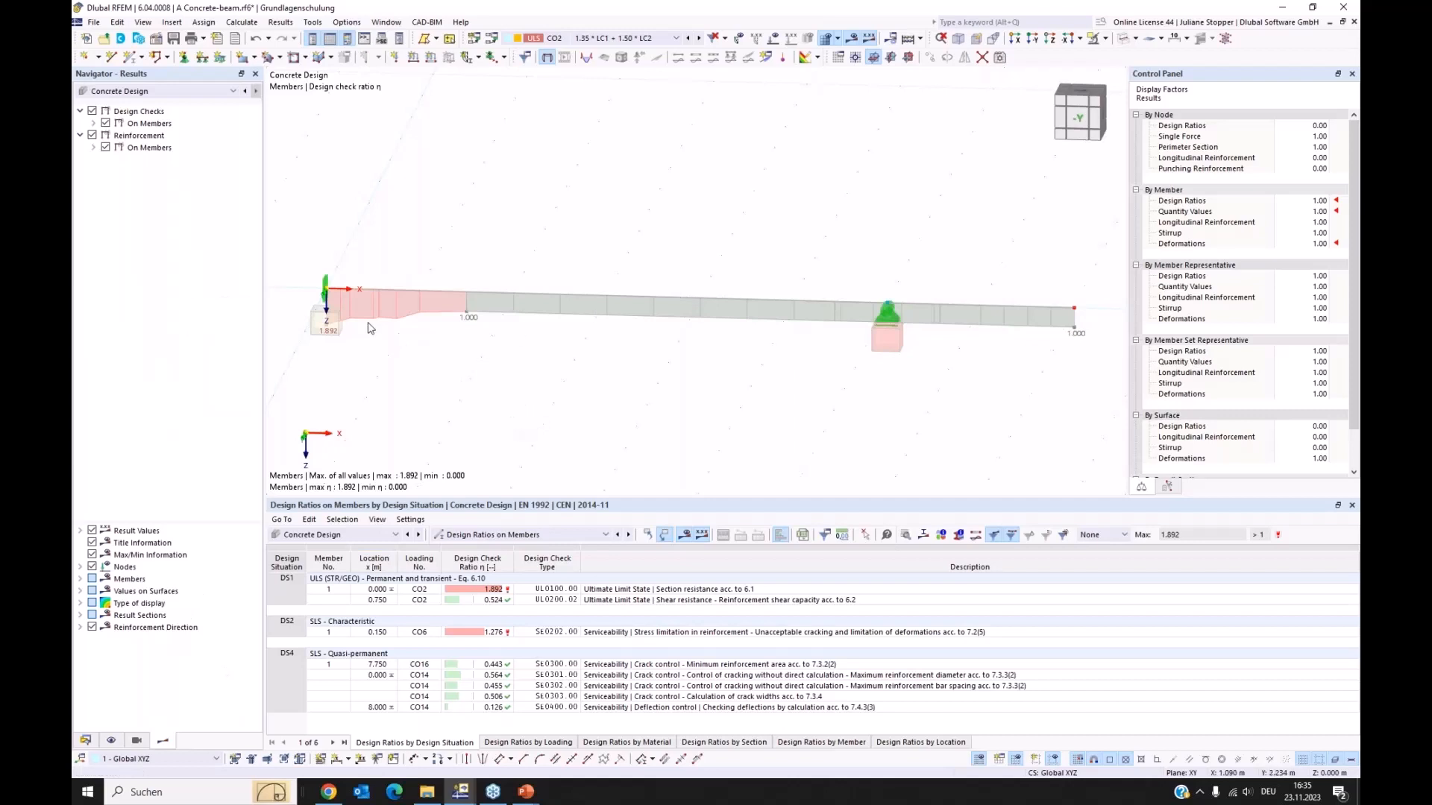
left_click(93, 123)
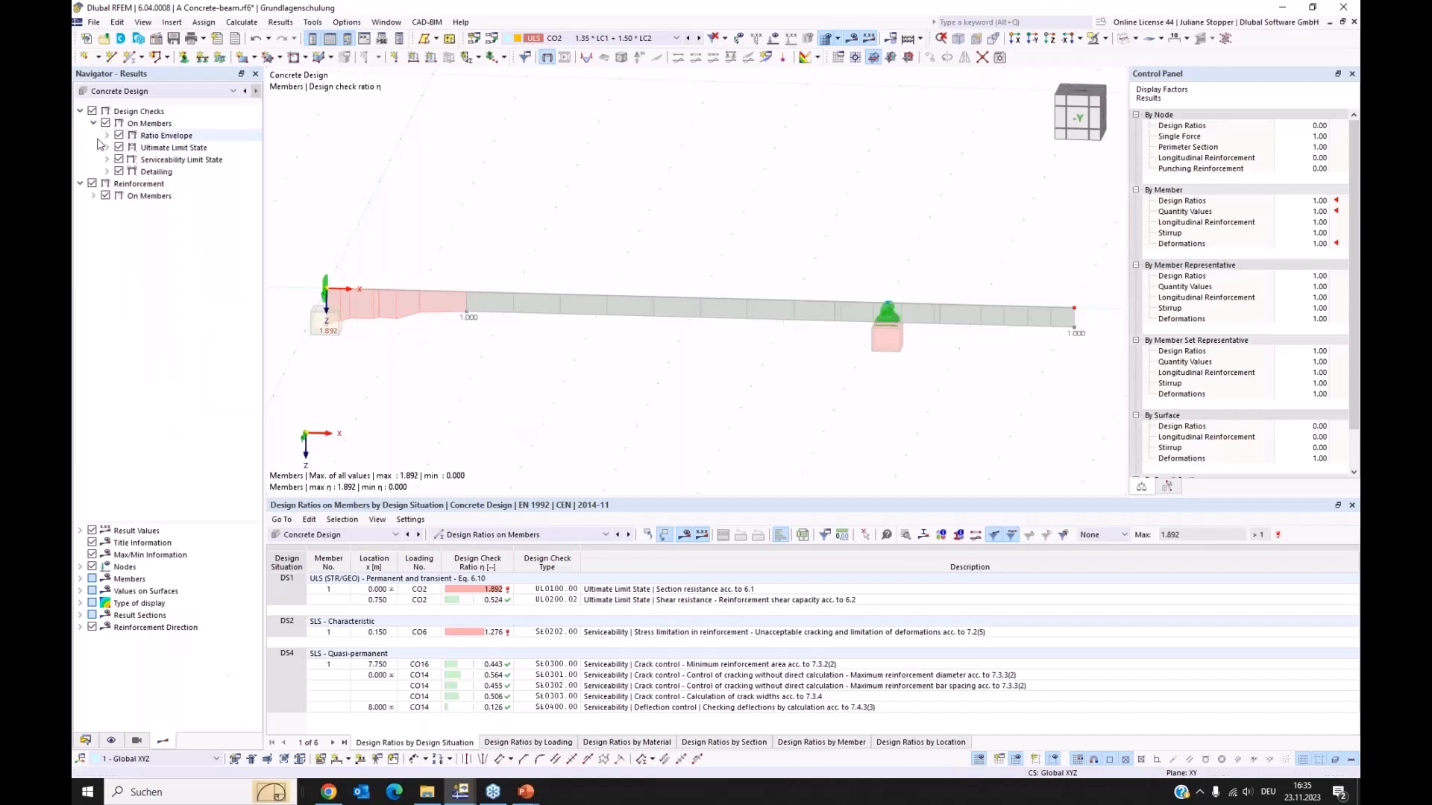
left_click(119, 134)
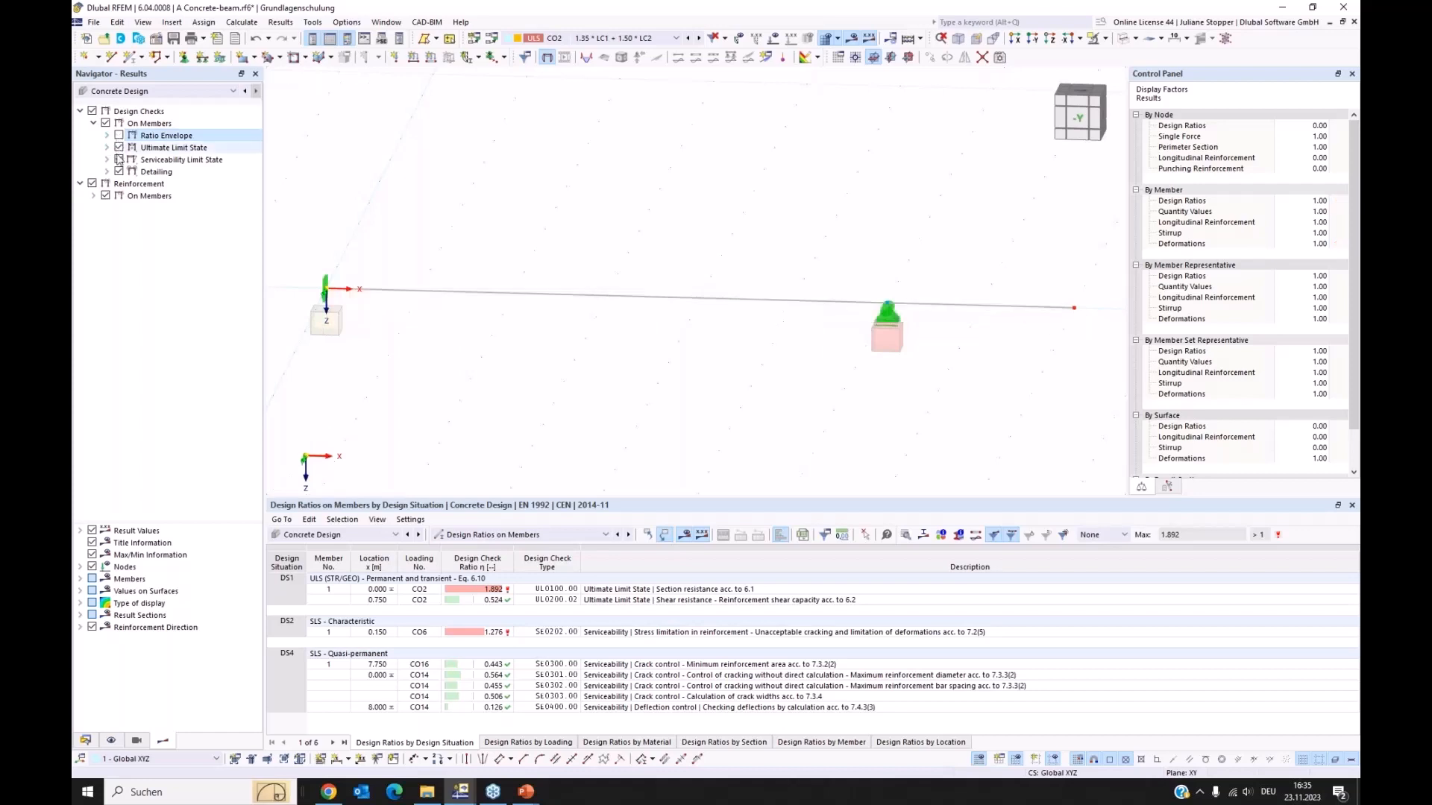
left_click(119, 172)
left_click(119, 159)
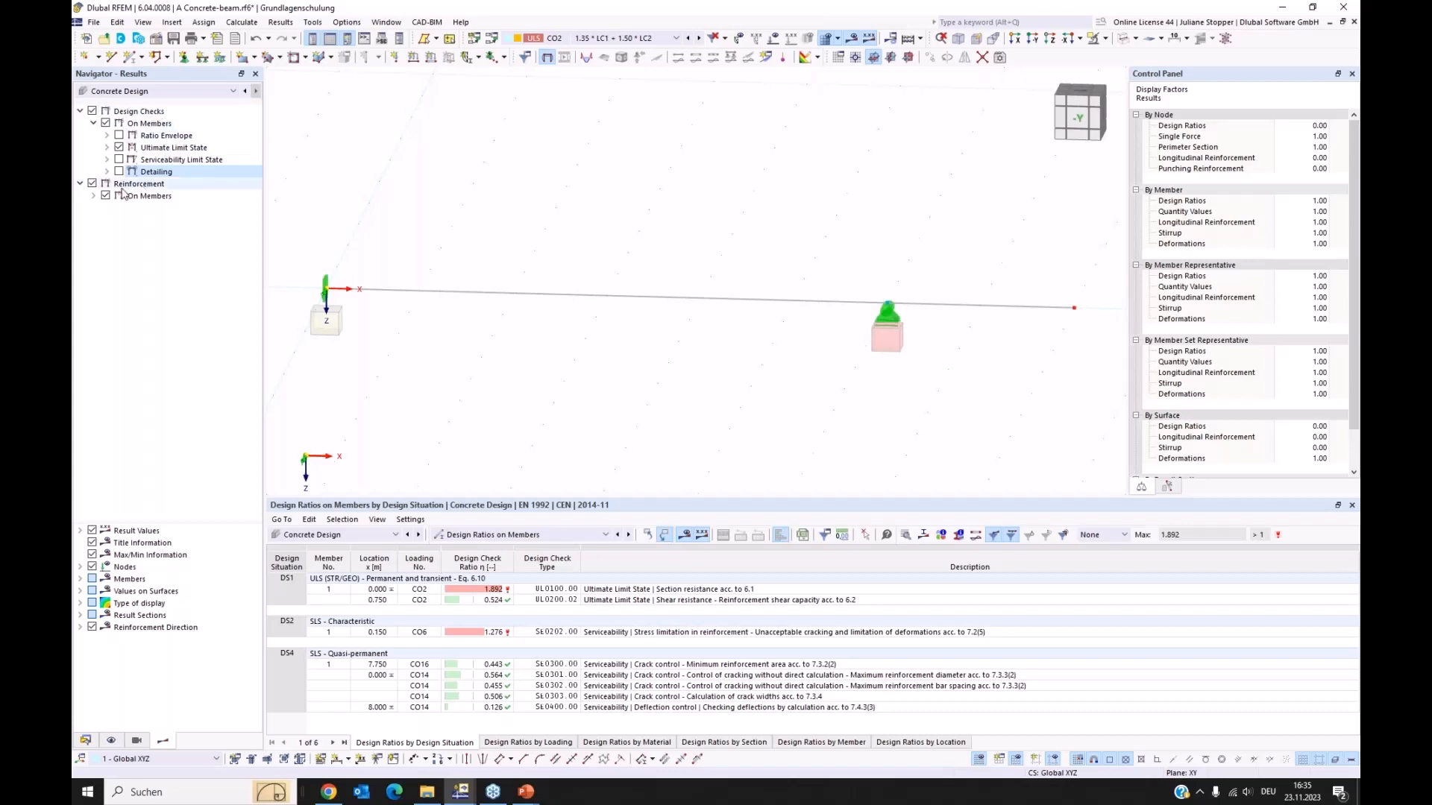
- Display the ultimate limit state UL0100 | 1/γ diagram on the beam and select the matching section resistance check in the results table
left_click(107, 147)
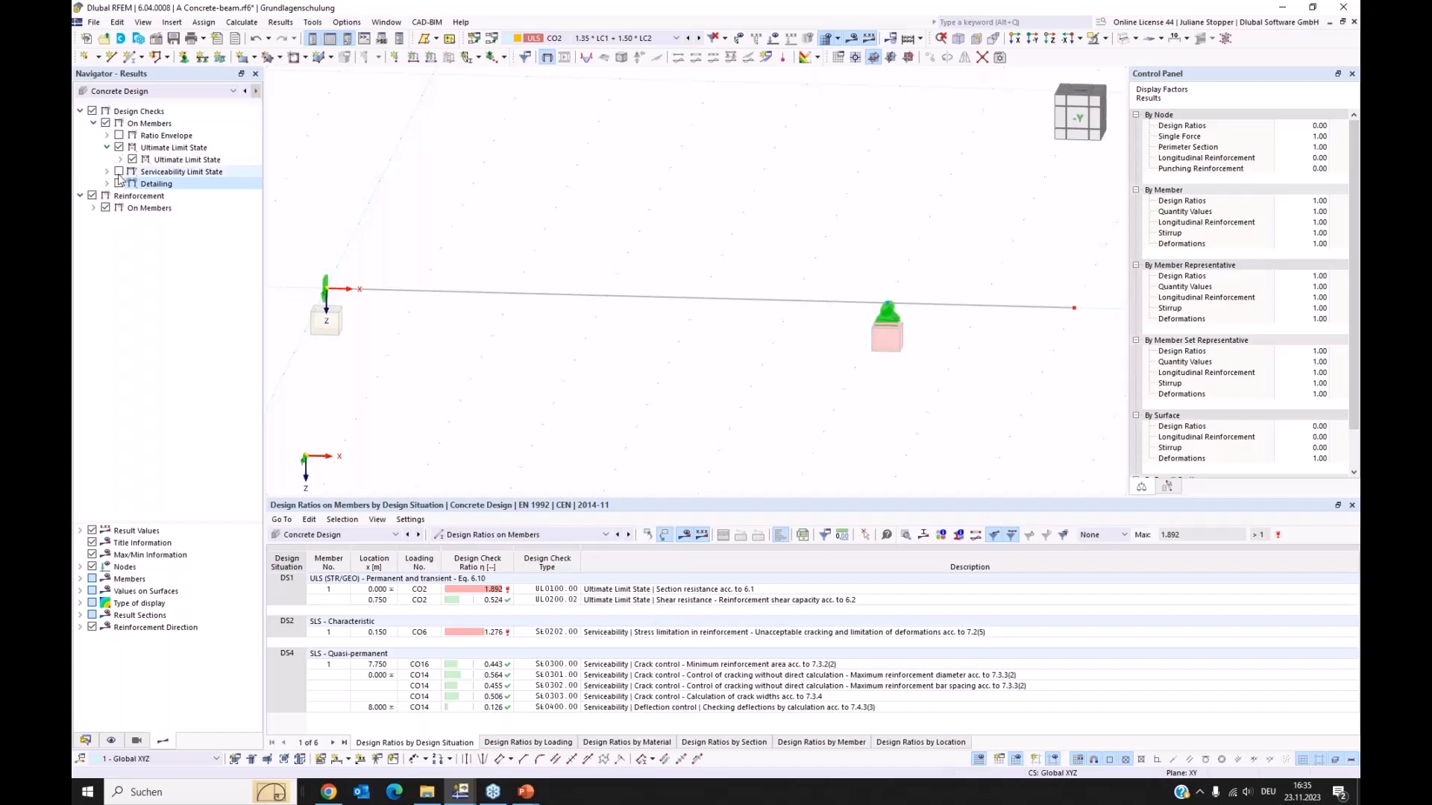
left_click(120, 160)
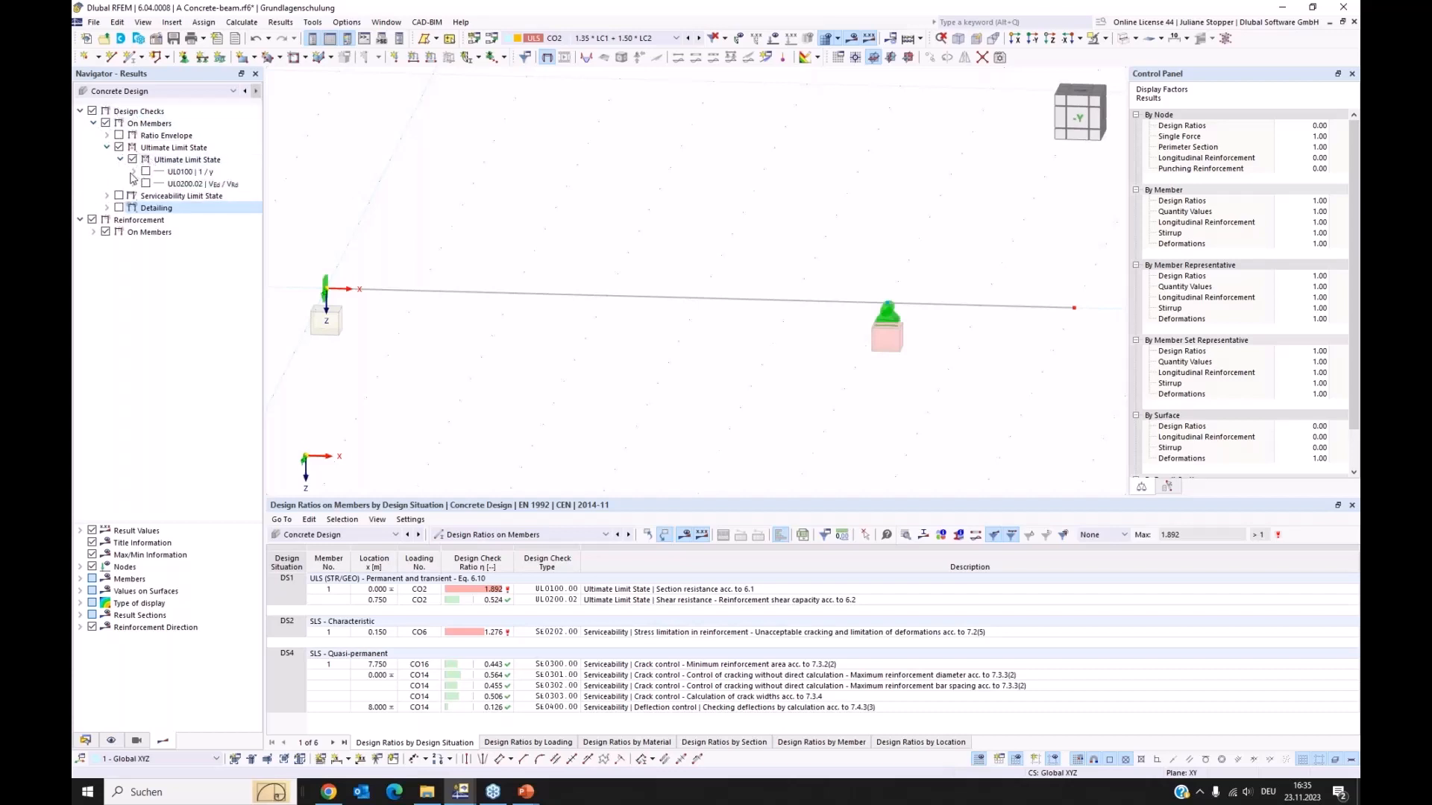
left_click(134, 172)
left_click(146, 172)
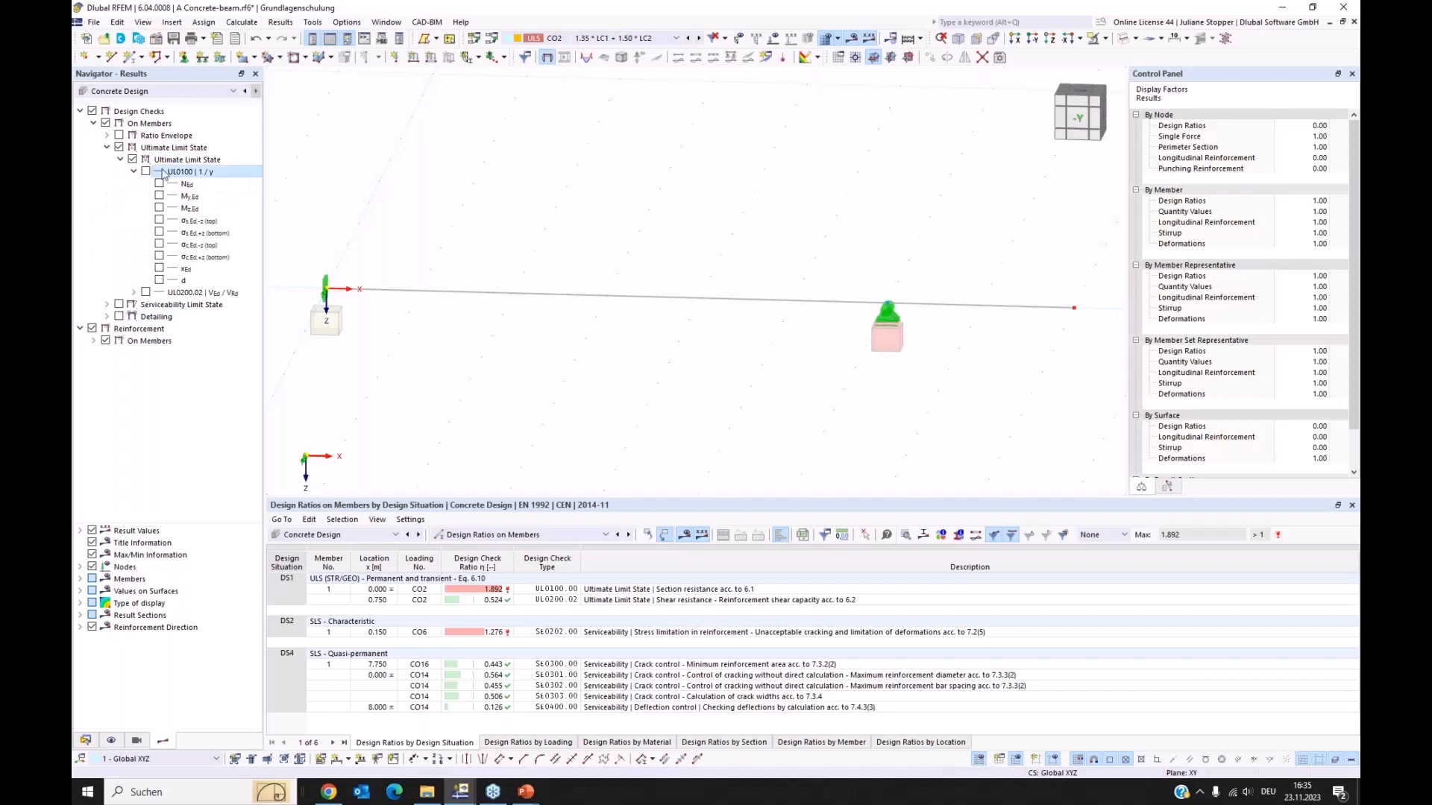
left_click(546, 589)
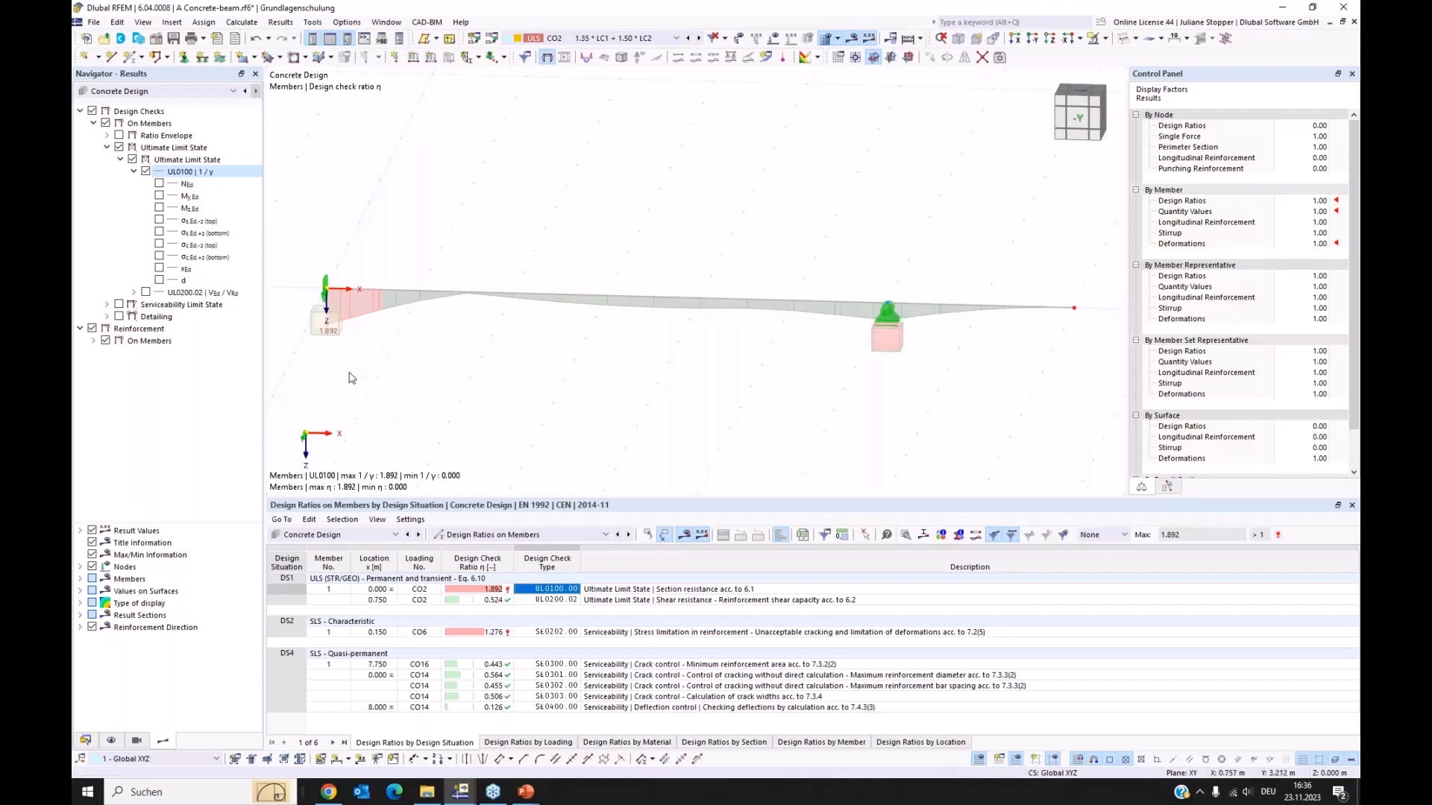
middle_click_drag(366, 376, 371, 368, "ctrl")
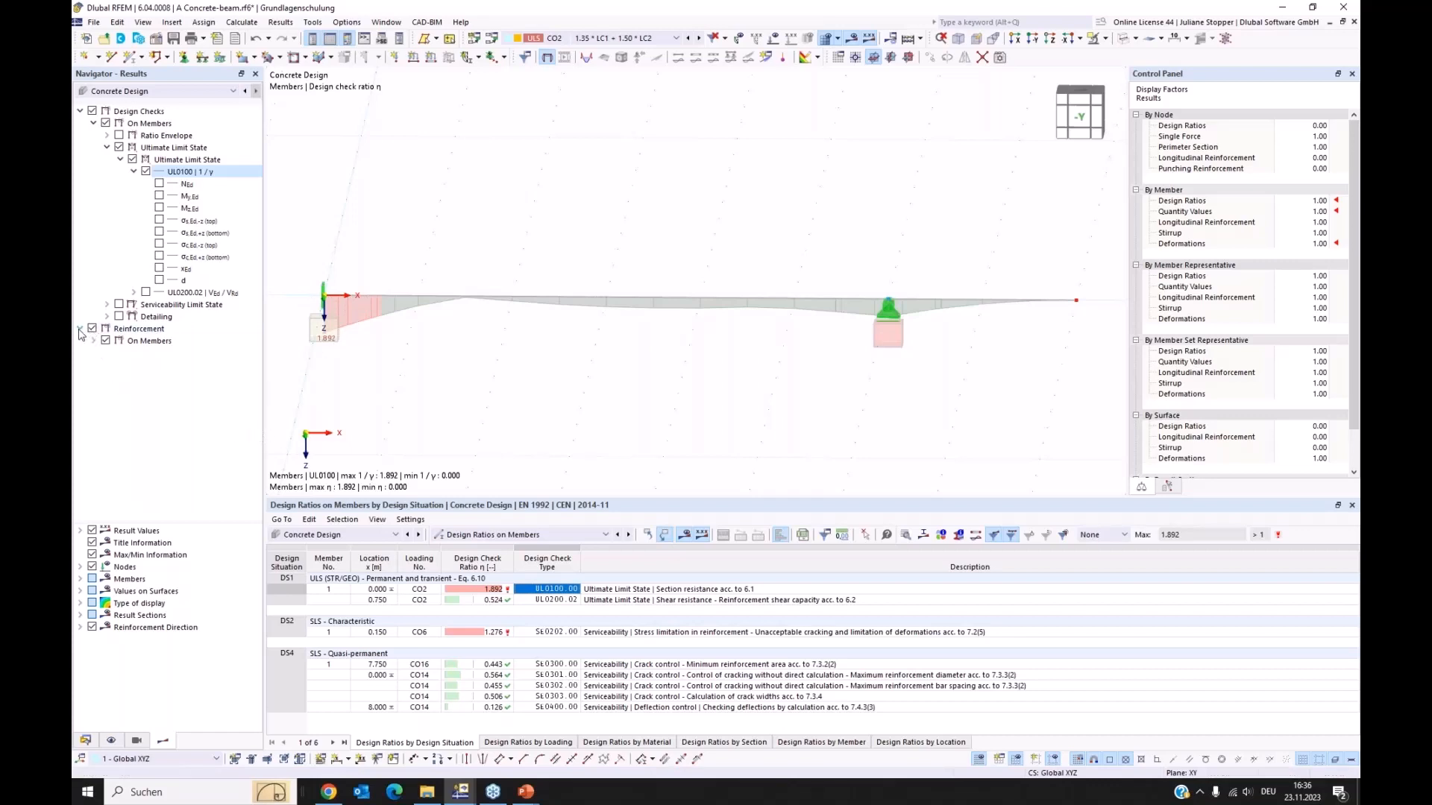
- Turn off the Design Checks results and display the required longitudinal reinforcement diagrams for the beam's top and bottom
left_click(92, 111)
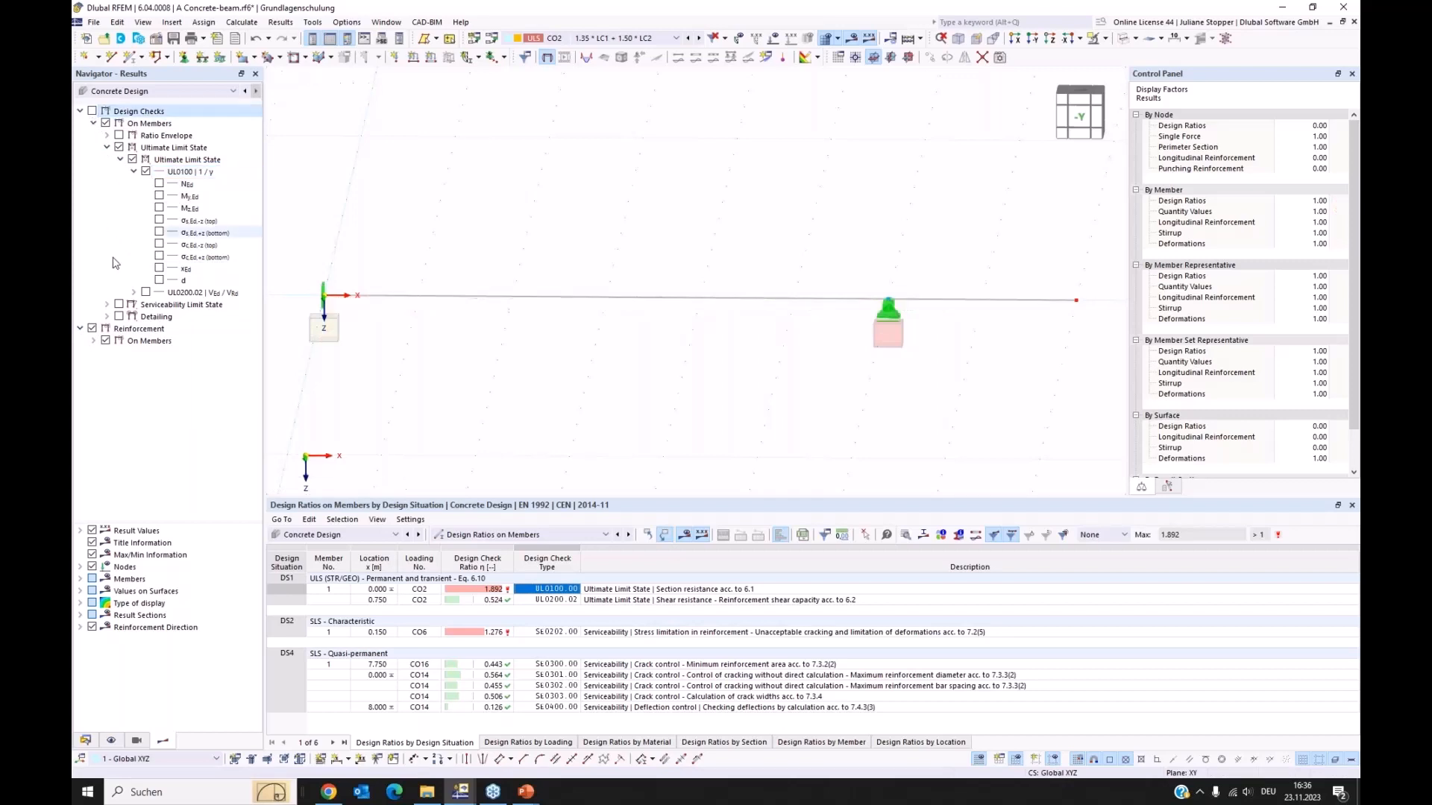
left_click(93, 341)
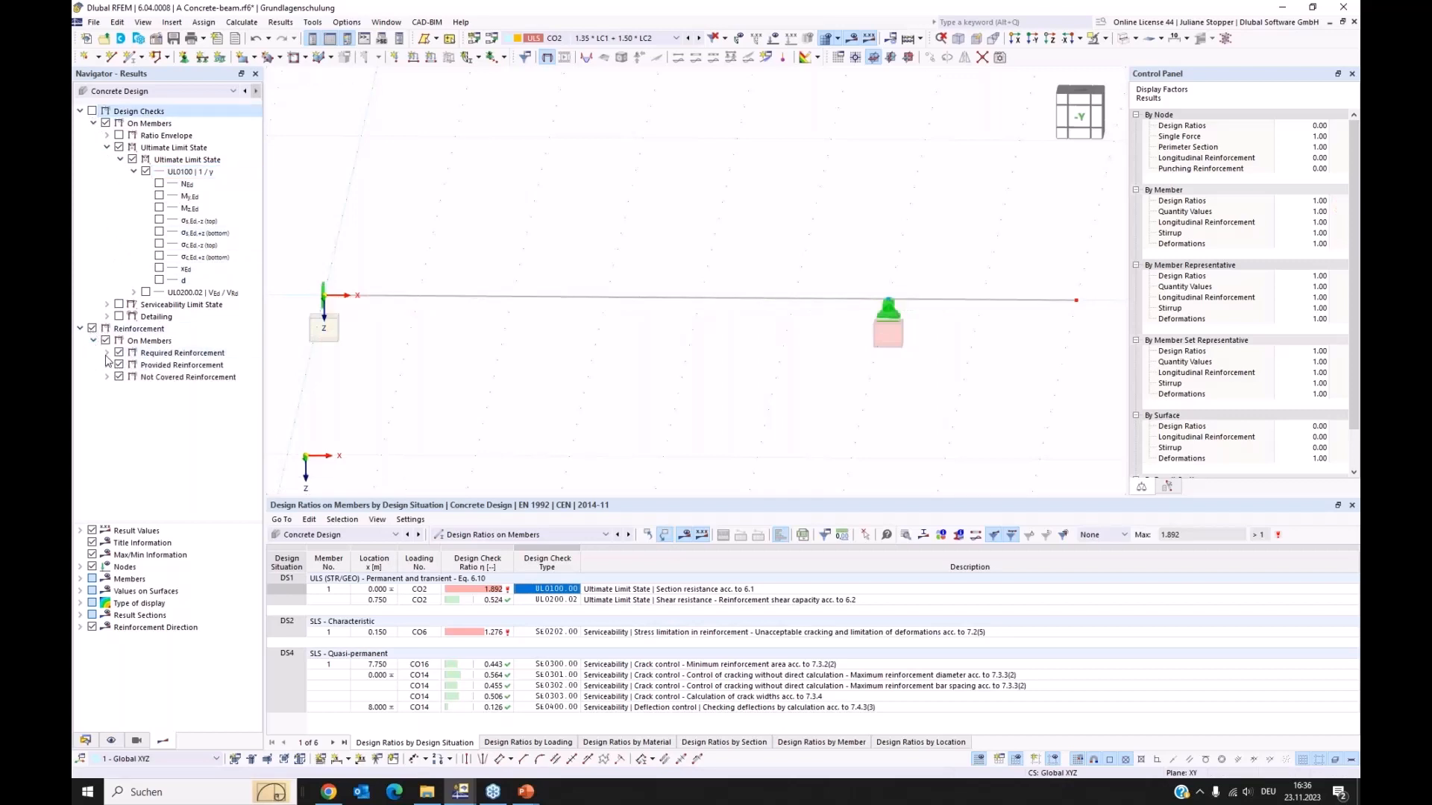
left_click(107, 353)
left_click(120, 364)
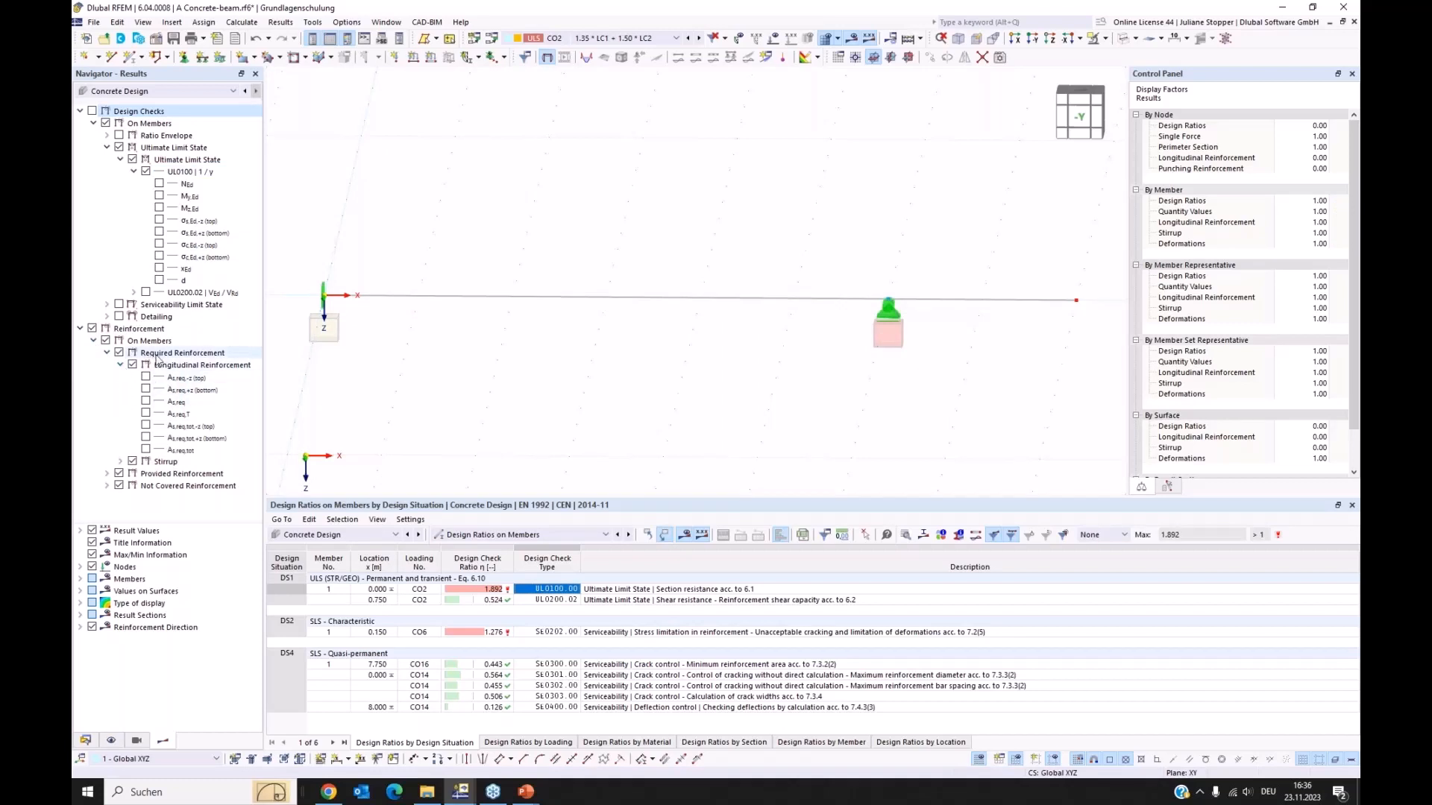
left_click(146, 377)
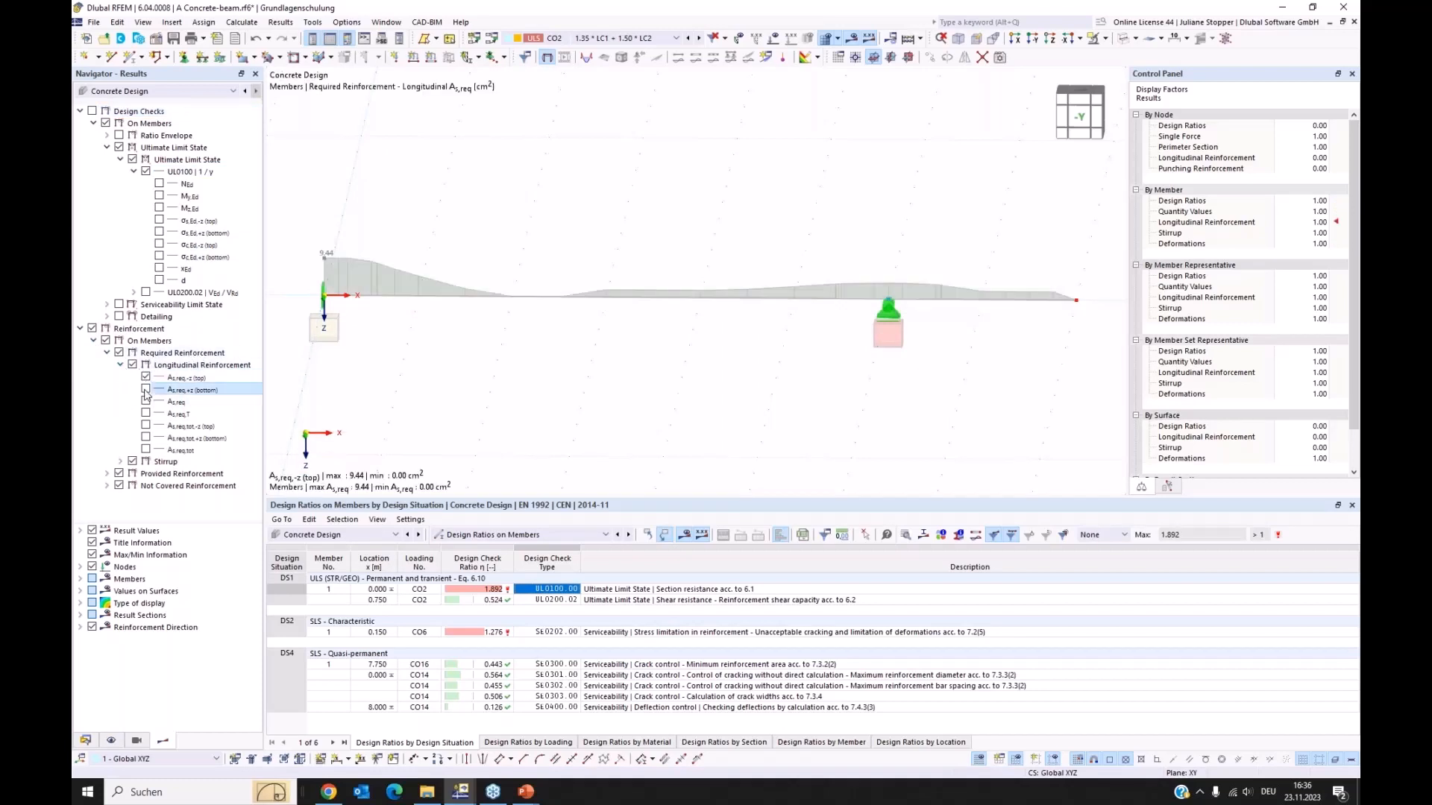
left_click(146, 389)
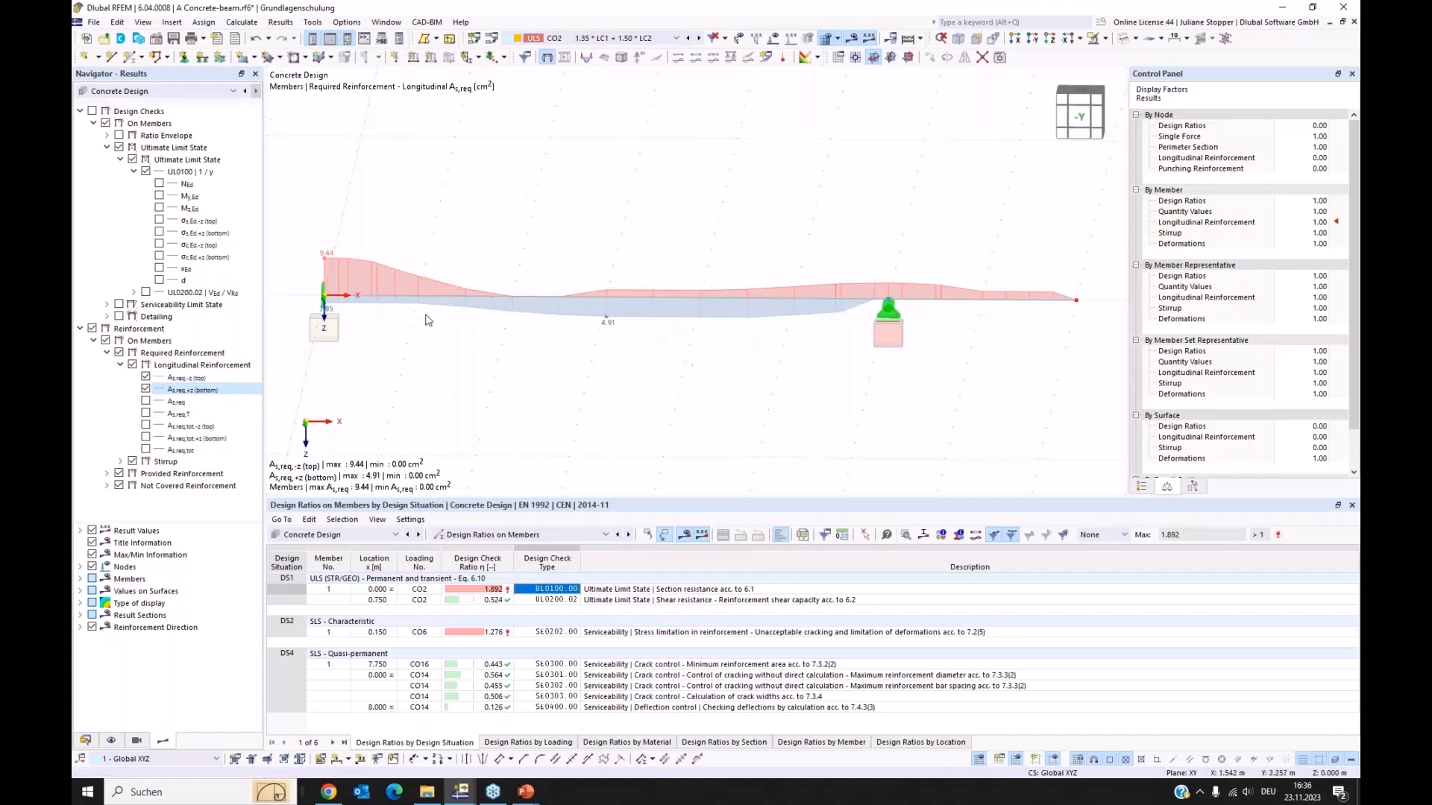
- Expand the Provided Reinforcement results on members to list the longitudinal reinforcement quantities
left_click(107, 474)
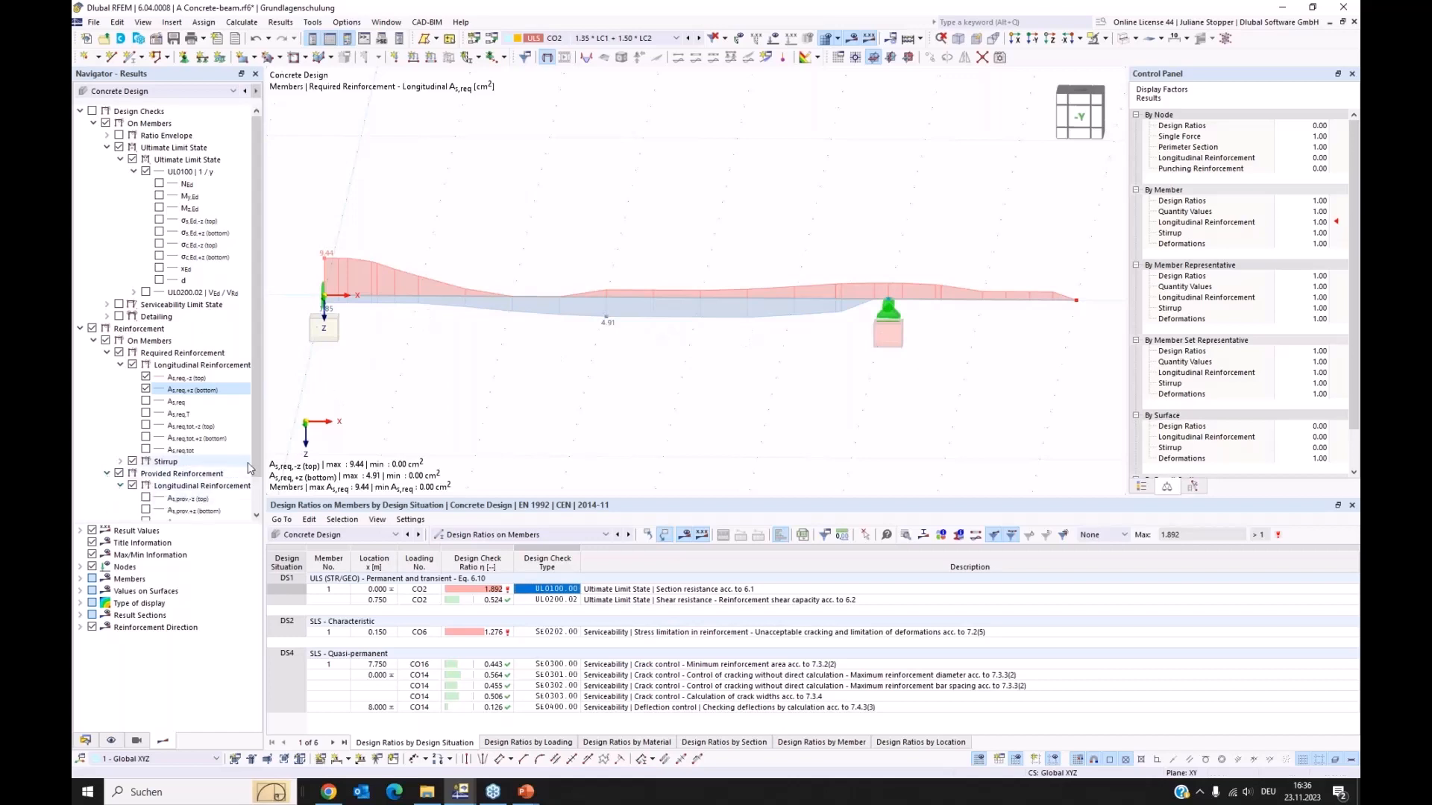
scroll(187, 470, "down", 1)
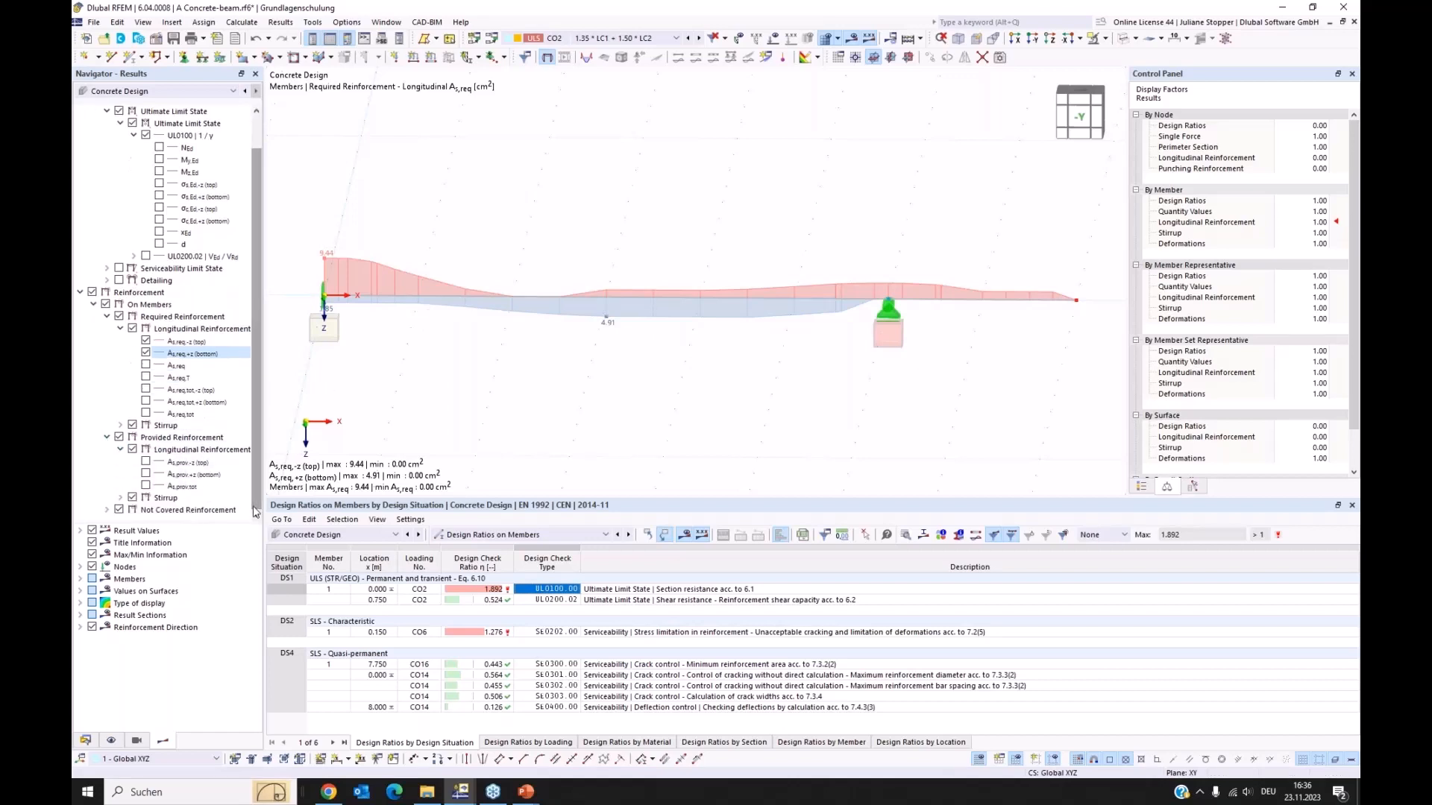
- Display the provided top and bottom longitudinal reinforcement together with the required reinforcement on the beam
left_click(145, 462)
left_click(145, 474)
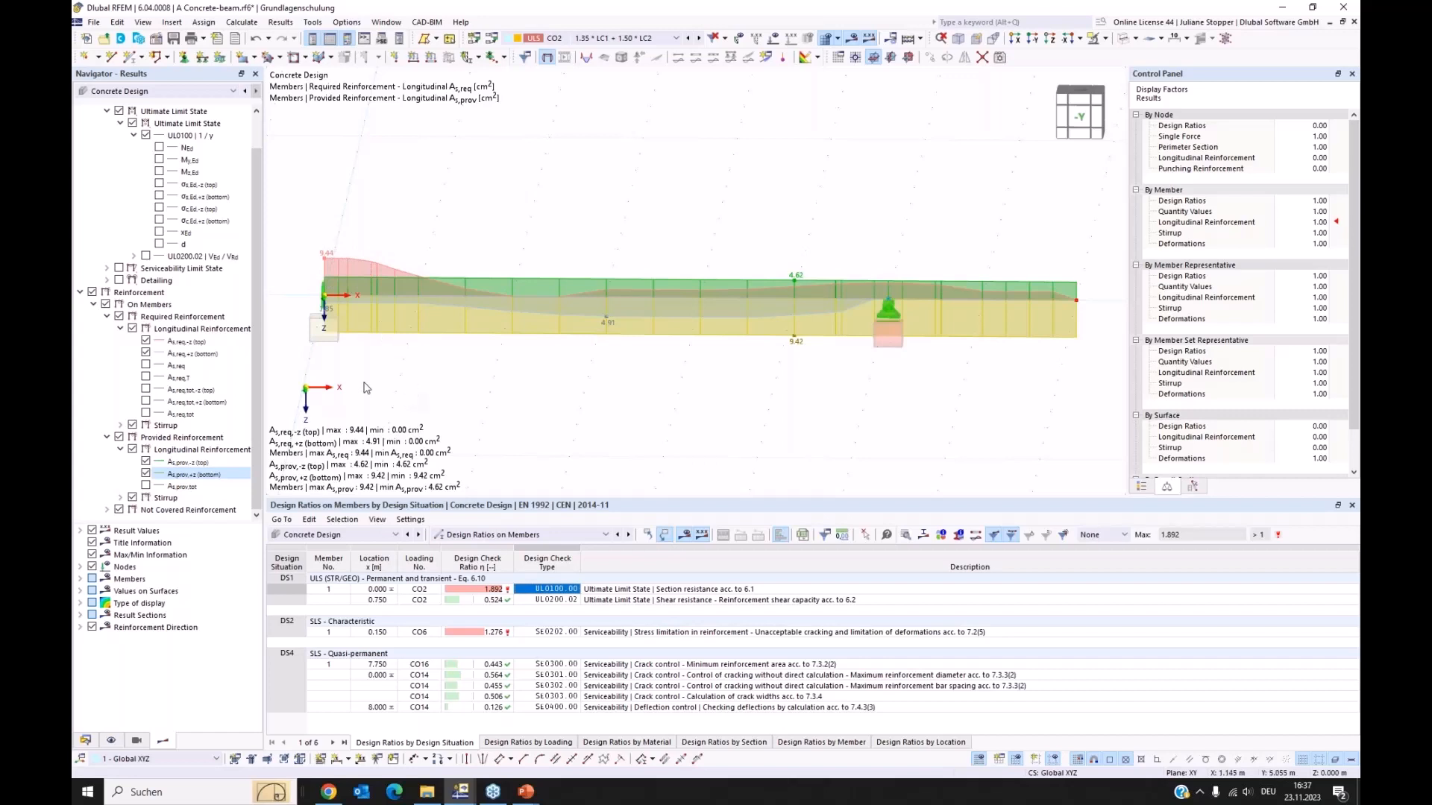
- Hide the required and provided reinforcement results for the members
left_click(106, 437)
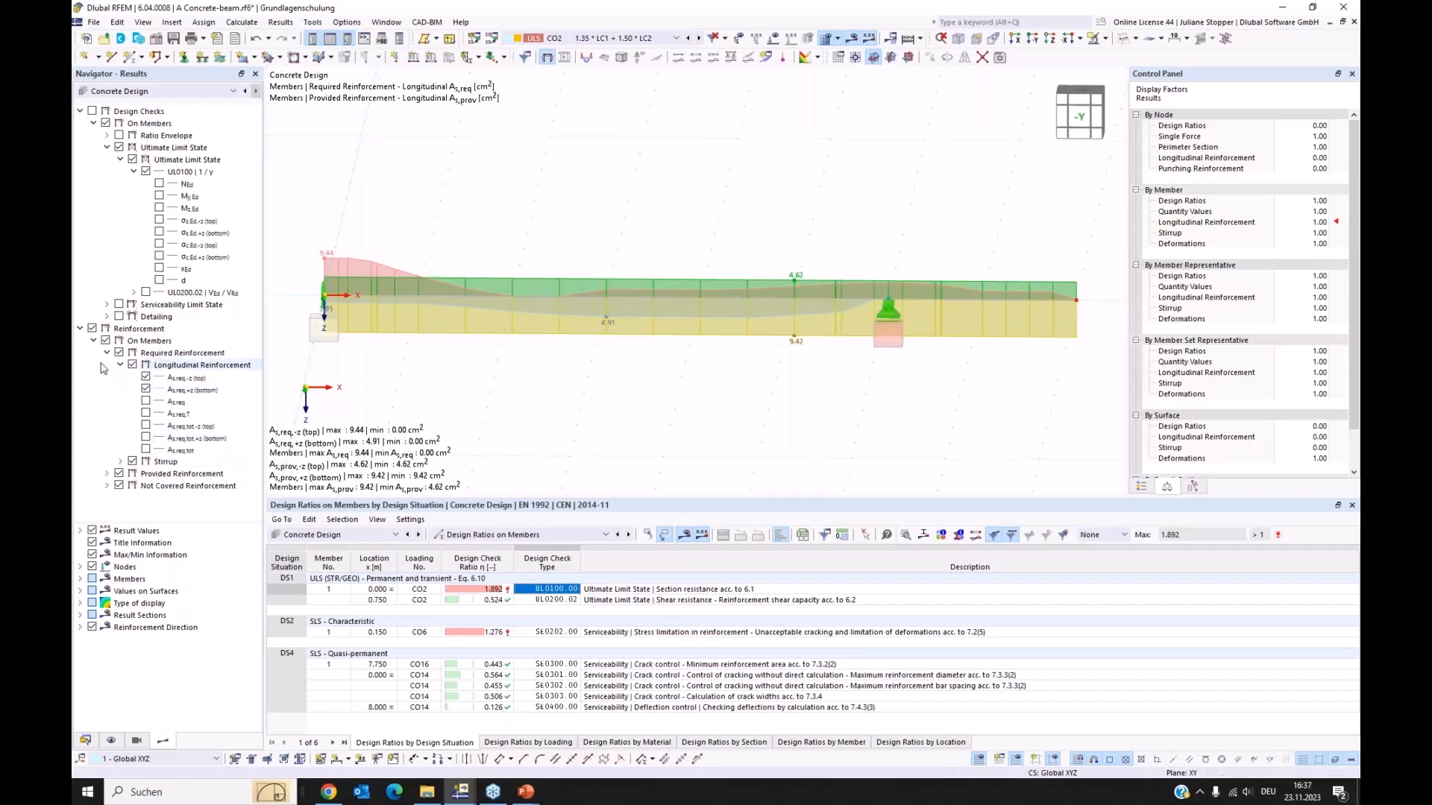
left_click(106, 352)
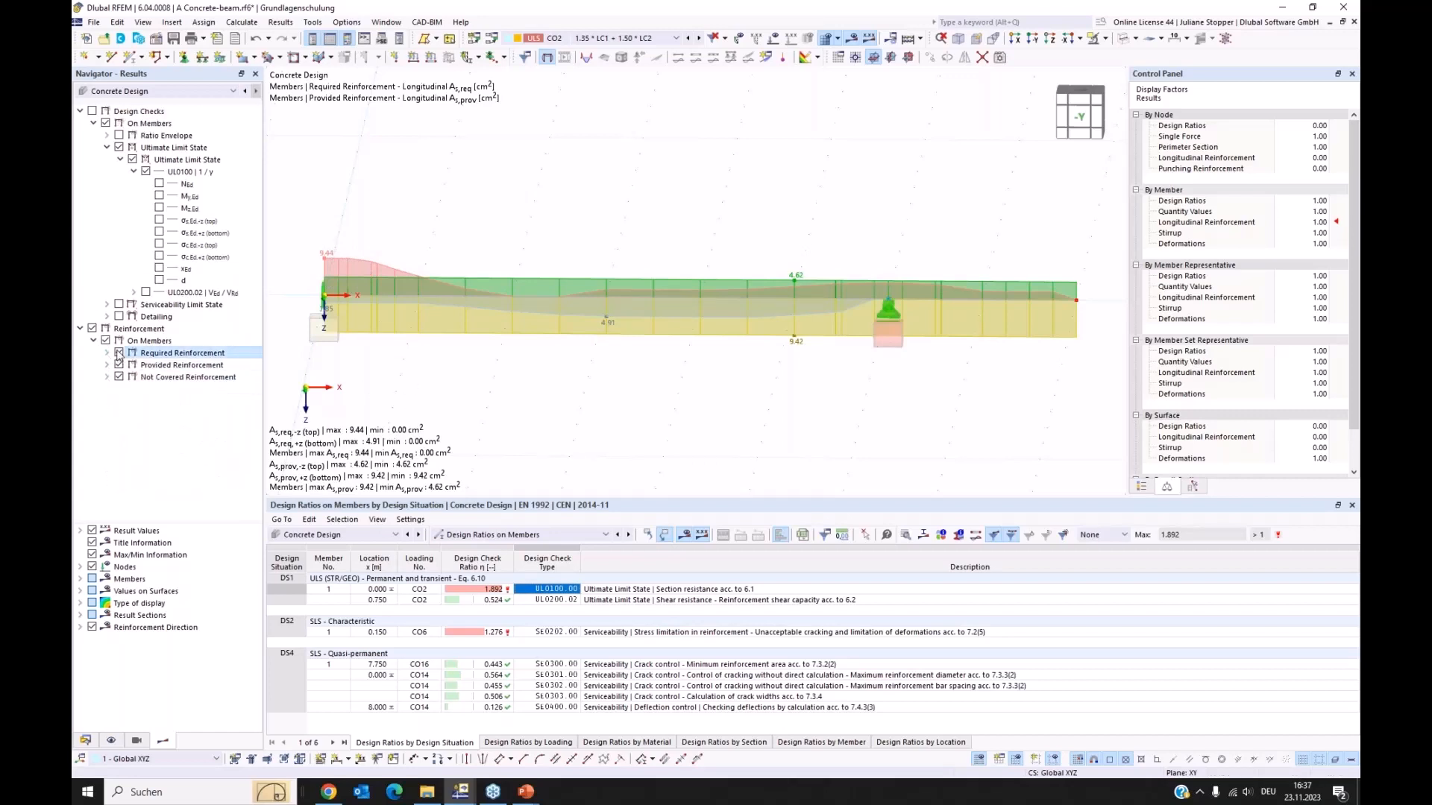
left_click(118, 353)
left_click(119, 364)
- Display the not covered longitudinal reinforcement for both the top and bottom sides of the beam
left_click(107, 377)
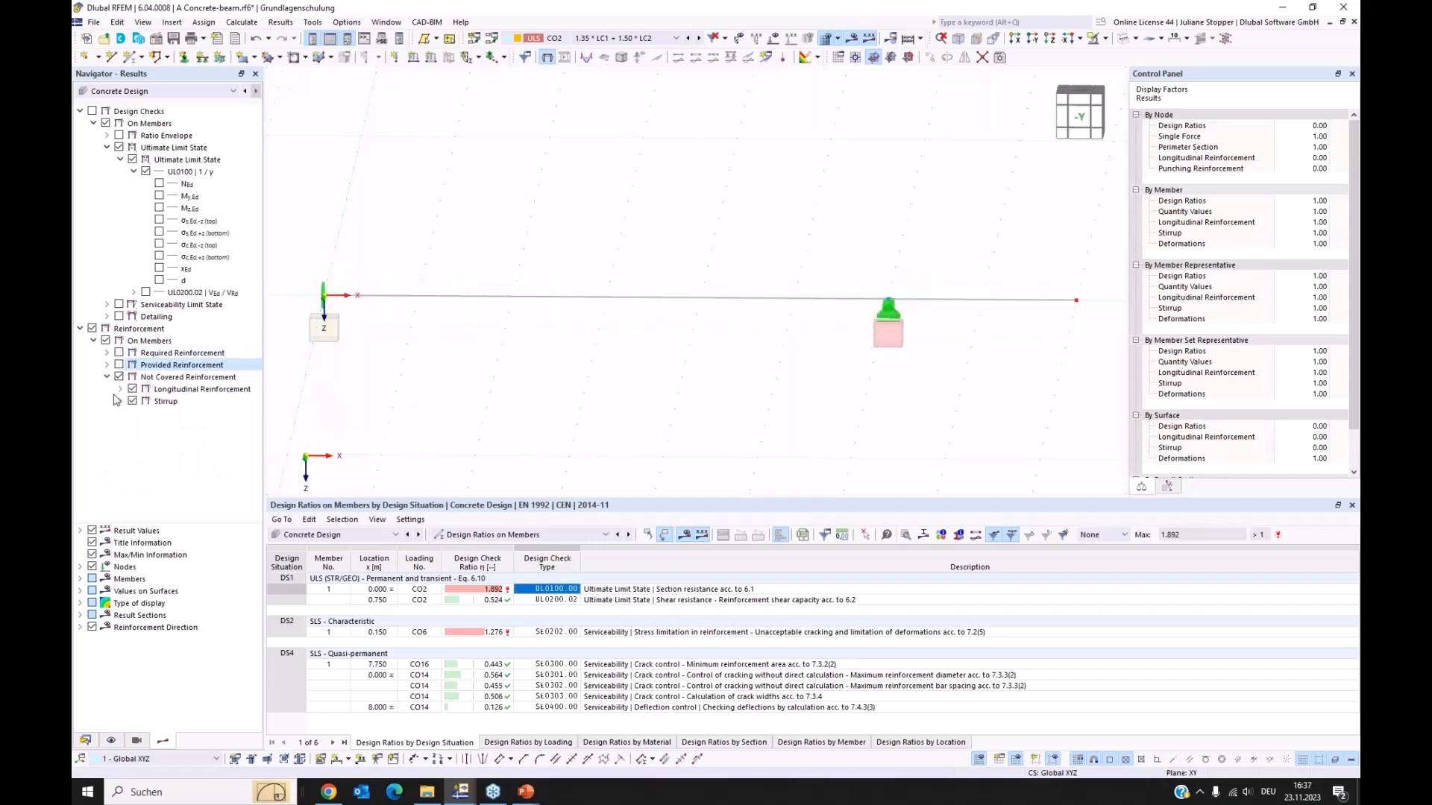
left_click(121, 390)
left_click(147, 402)
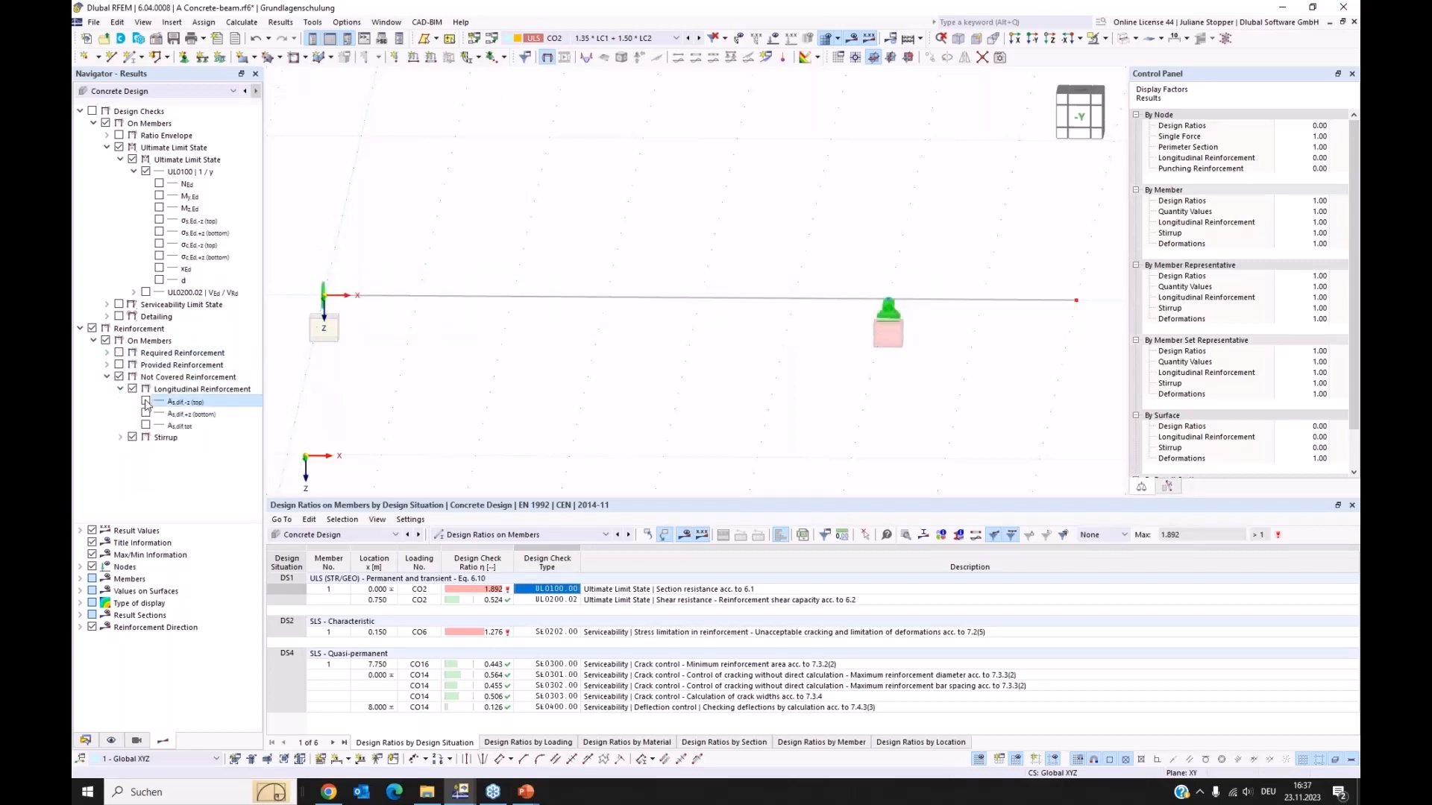
left_click(146, 415)
left_click(146, 414)
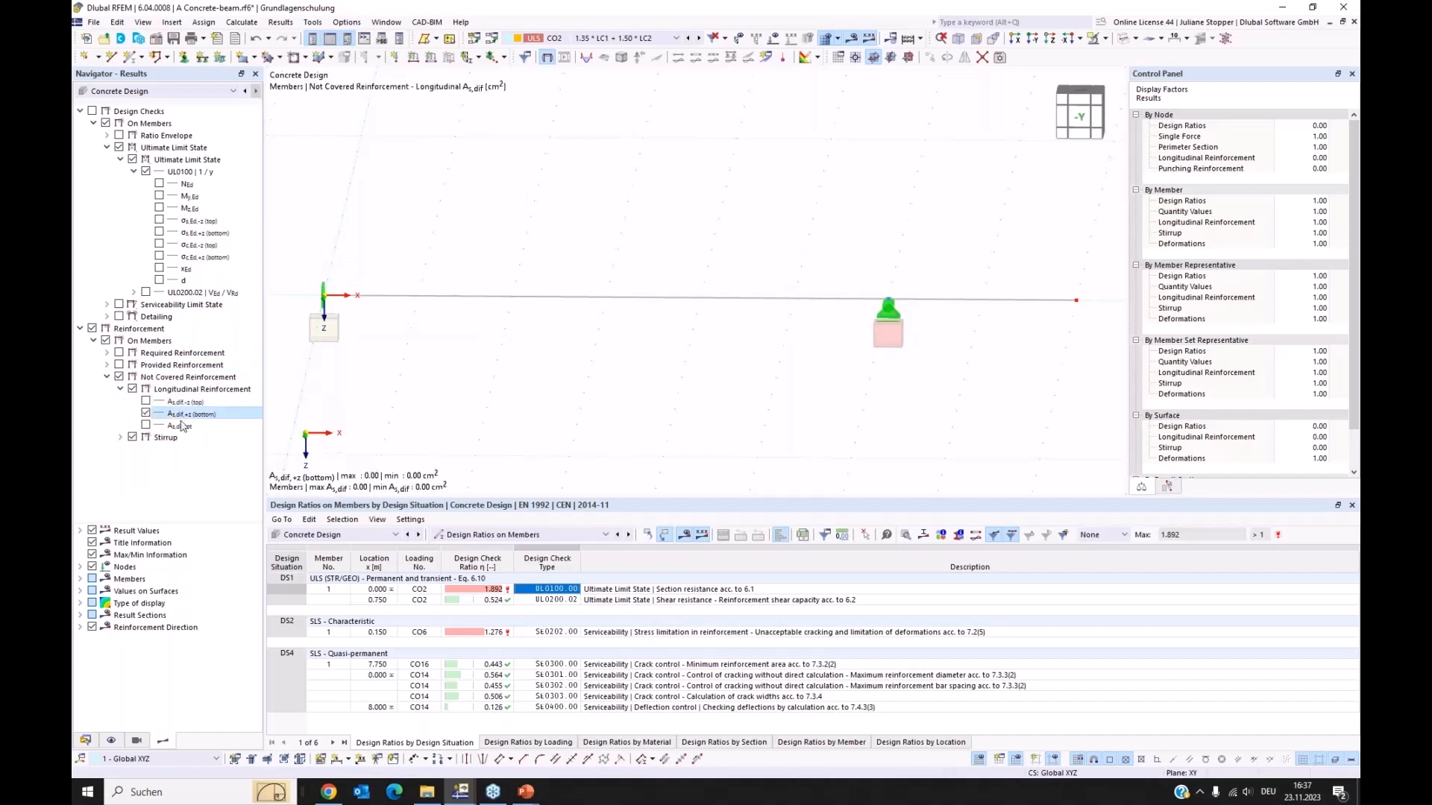
left_click(146, 402)
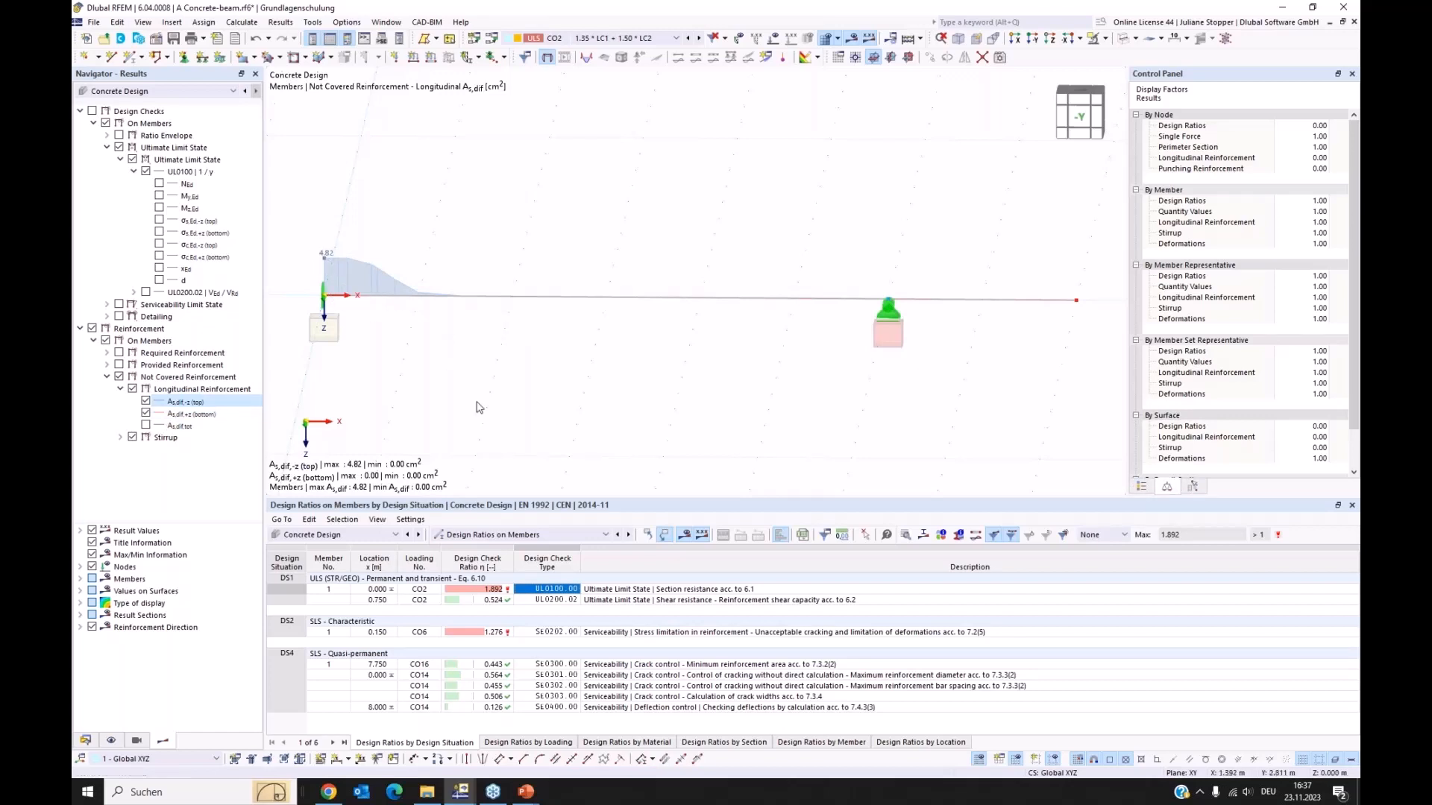
- Open member 1 for editing and add a second longitudinal reinforcement item of the Unsymmetrical rebar type
left_click(536, 300)
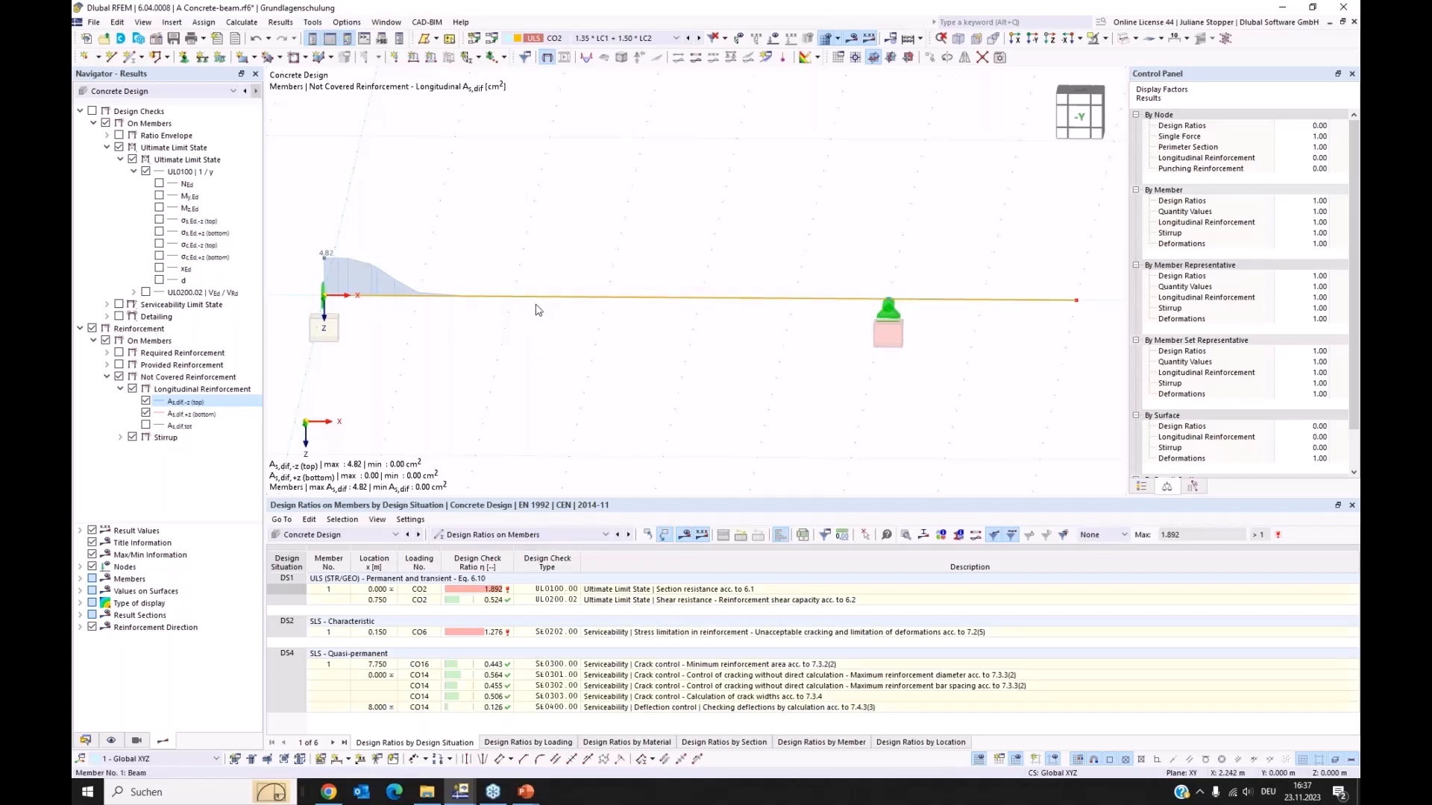
double_click(539, 301)
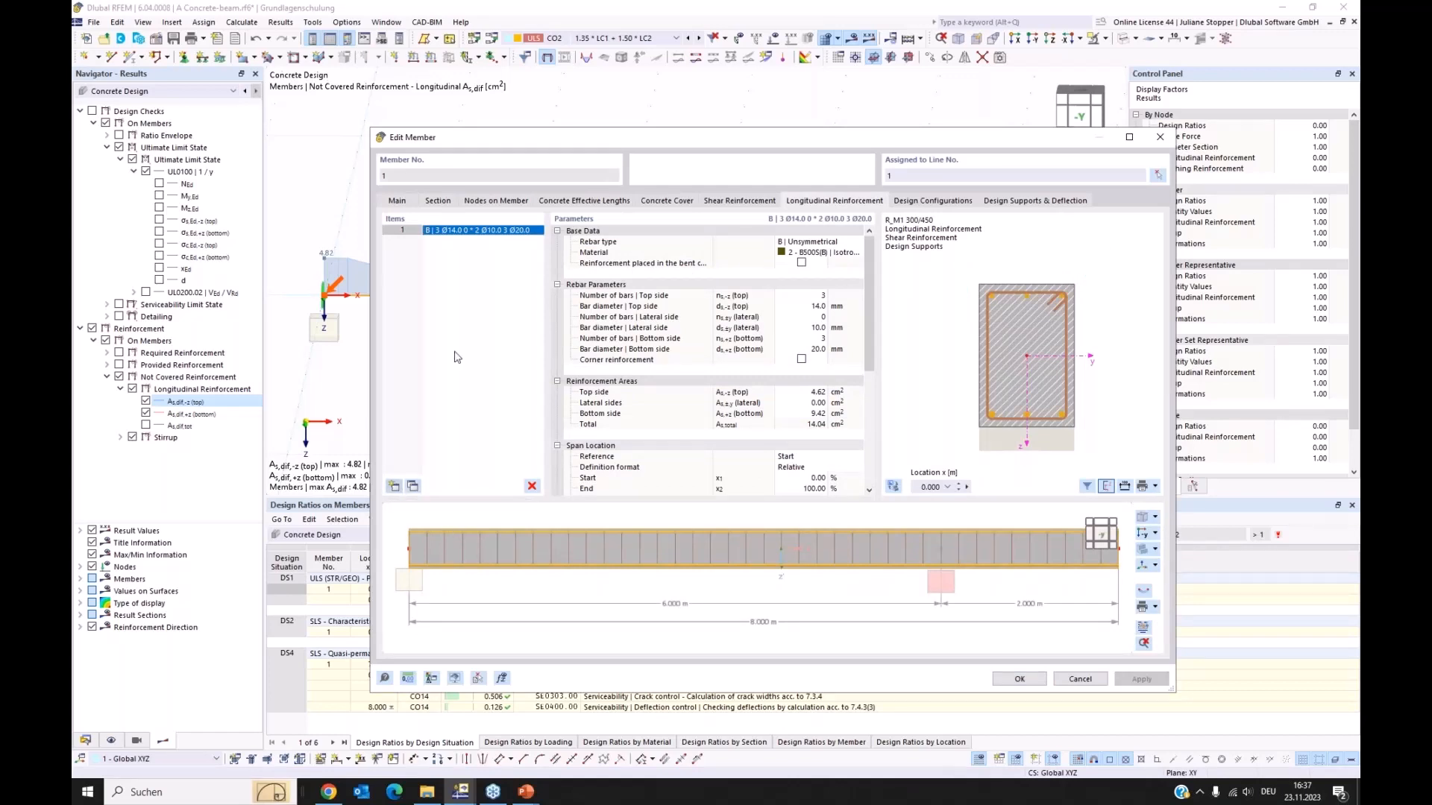
left_click(841, 243)
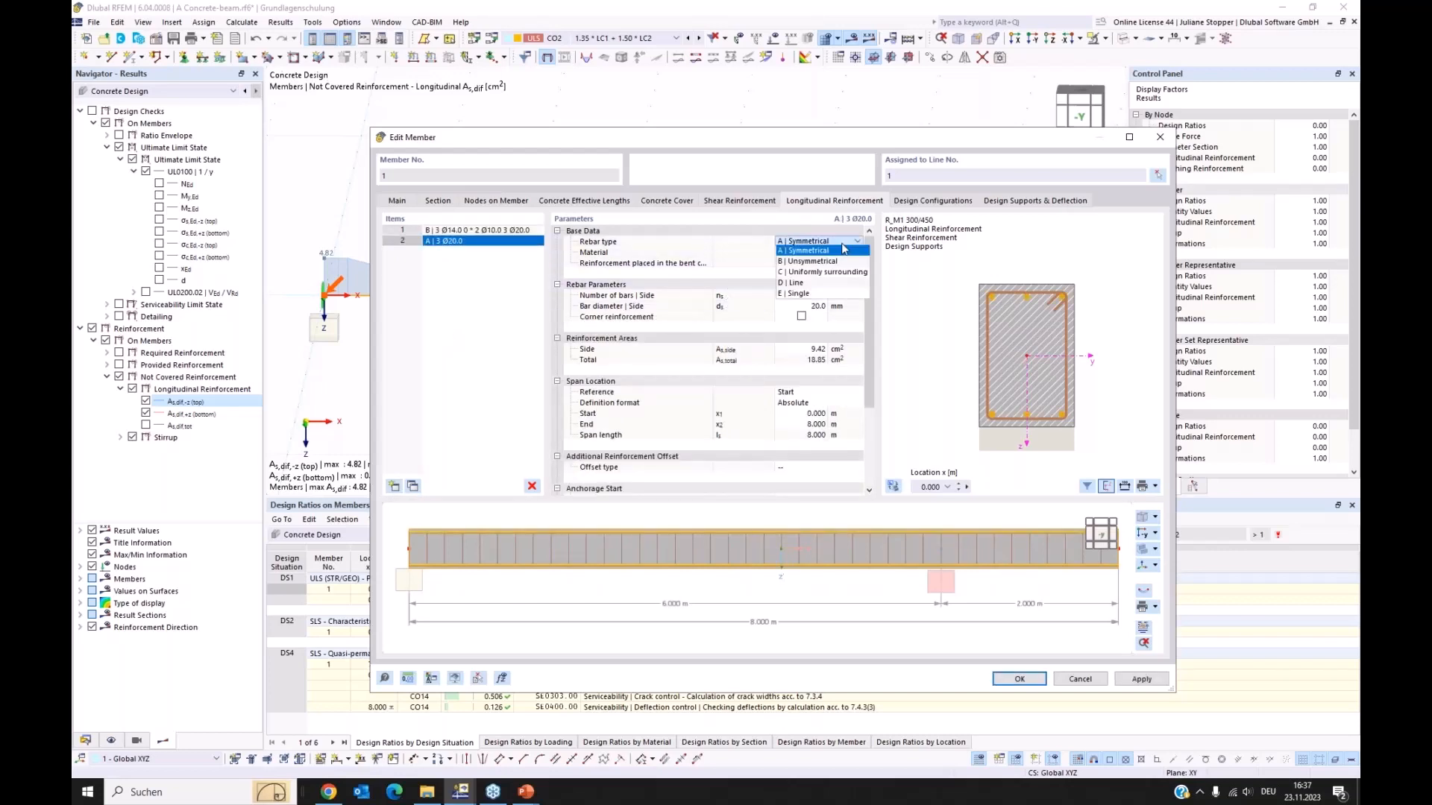
left_click(840, 261)
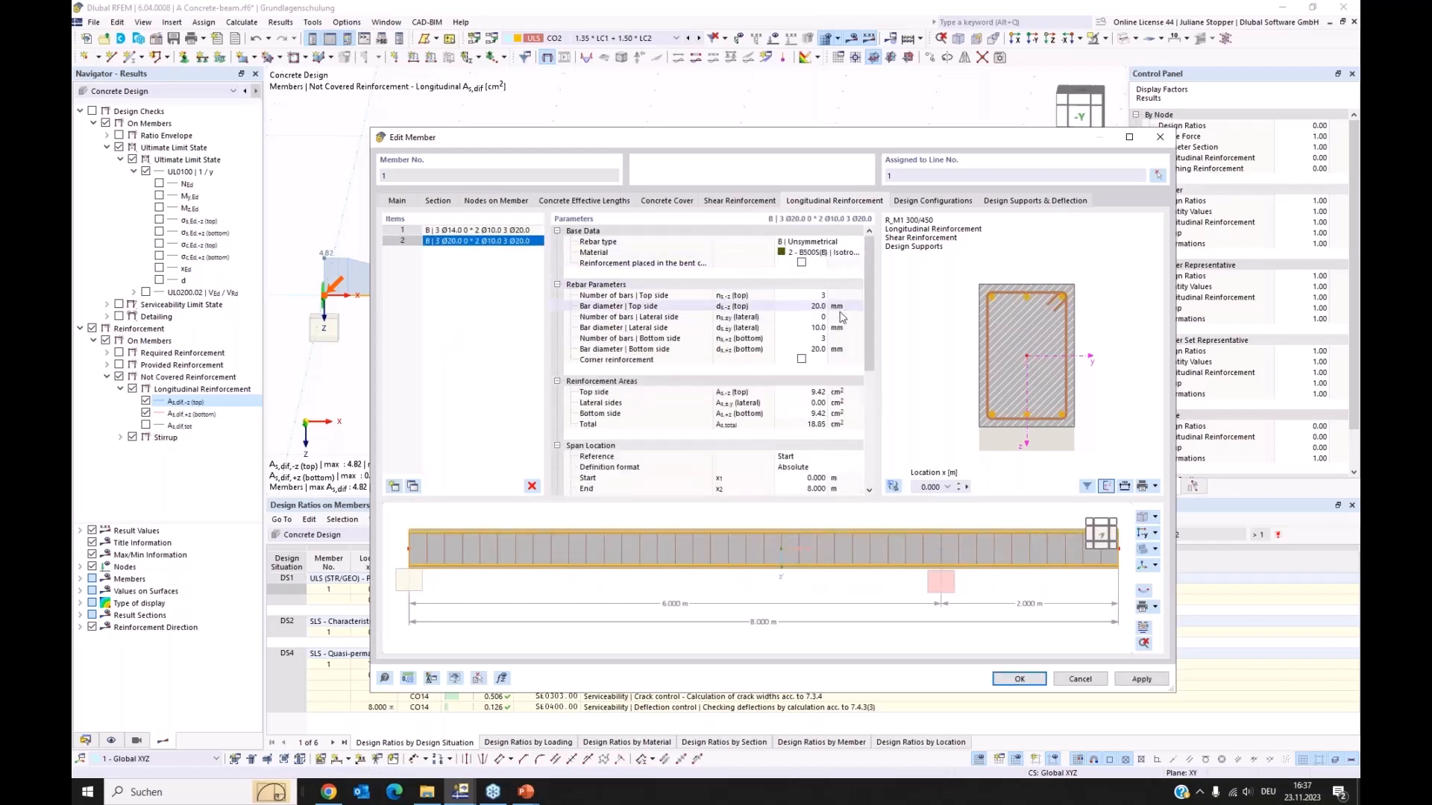
- Give the second reinforcement item 0 bottom bars and a top-side bar diameter of 16 mm
left_click(813, 338)
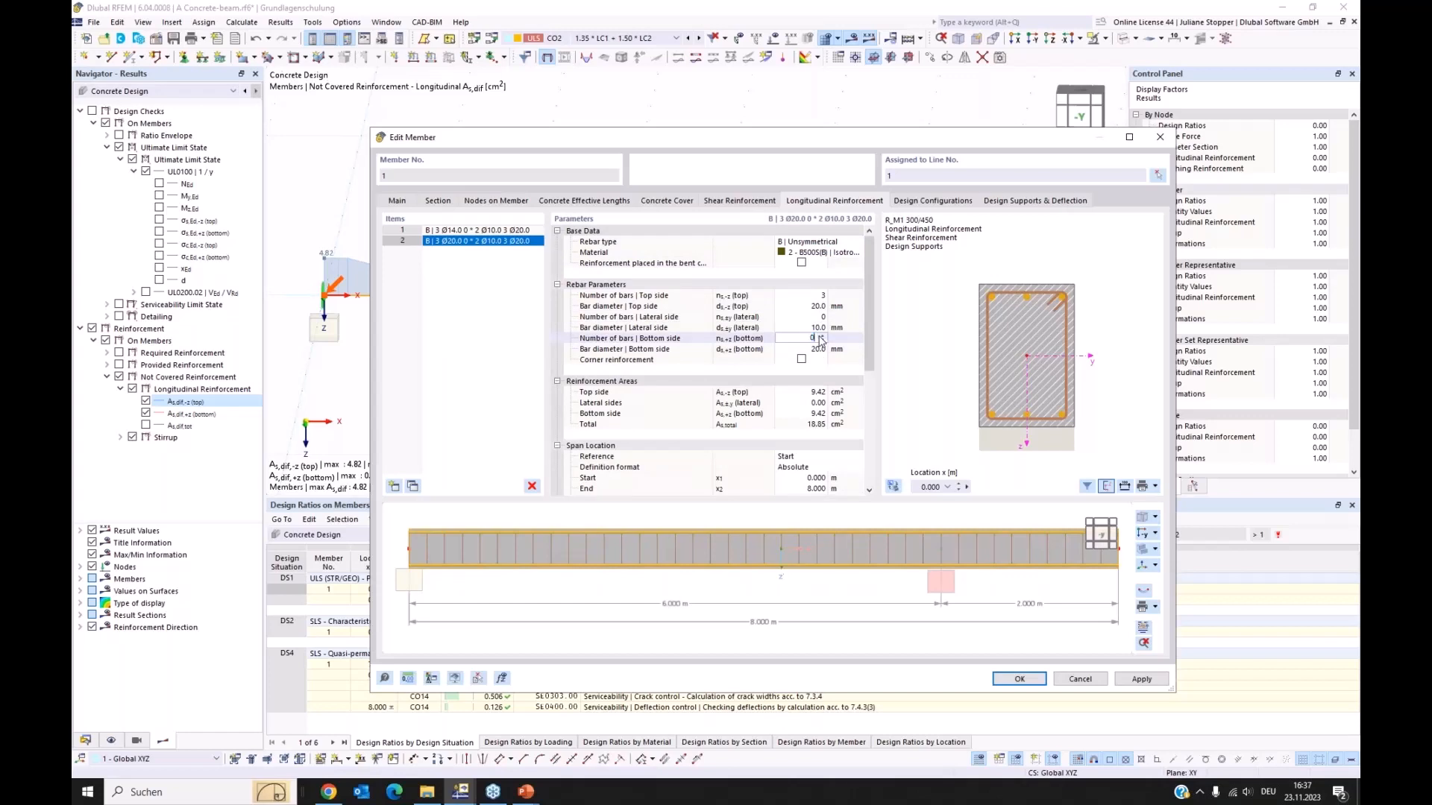
left_click(819, 306)
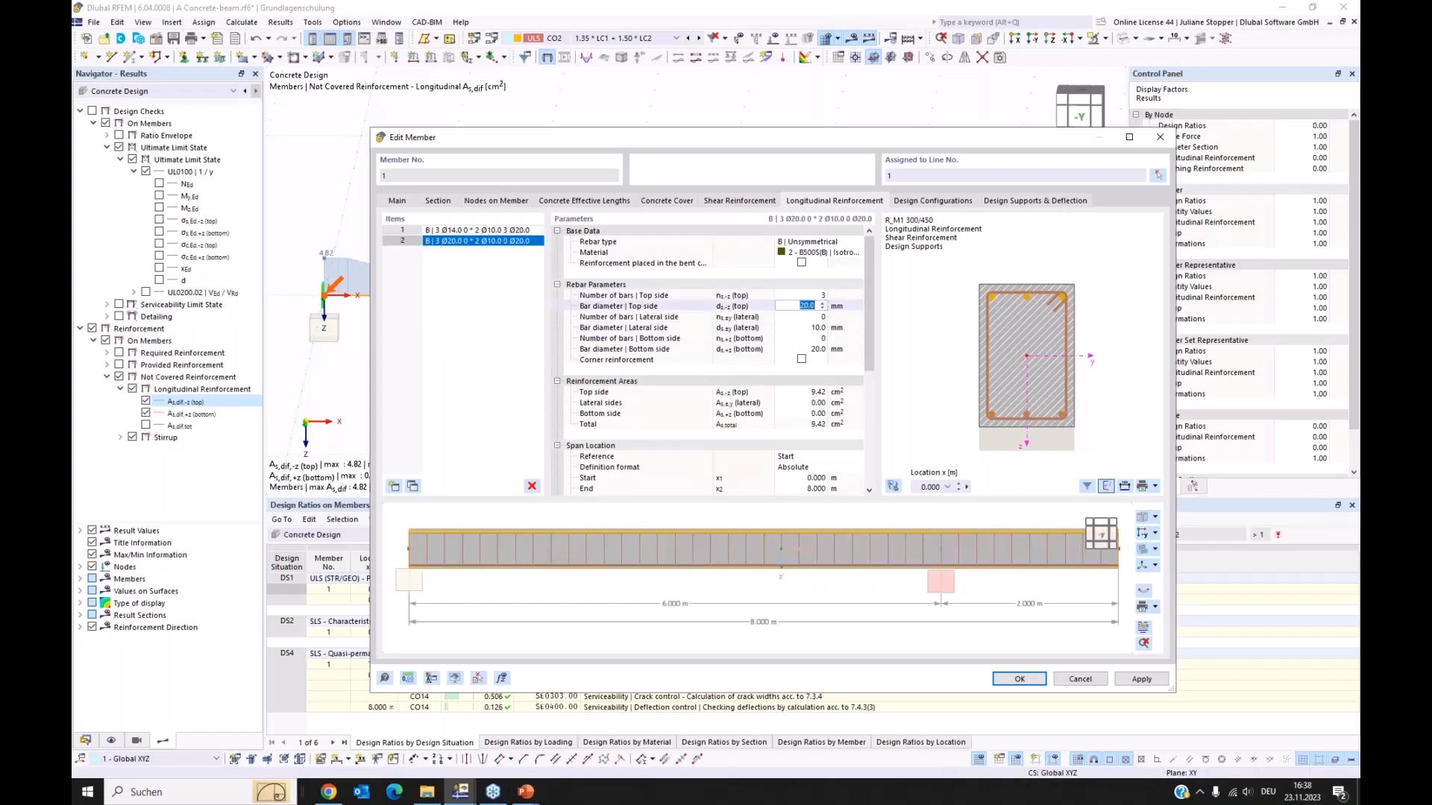
left_click(823, 309)
left_click(822, 303)
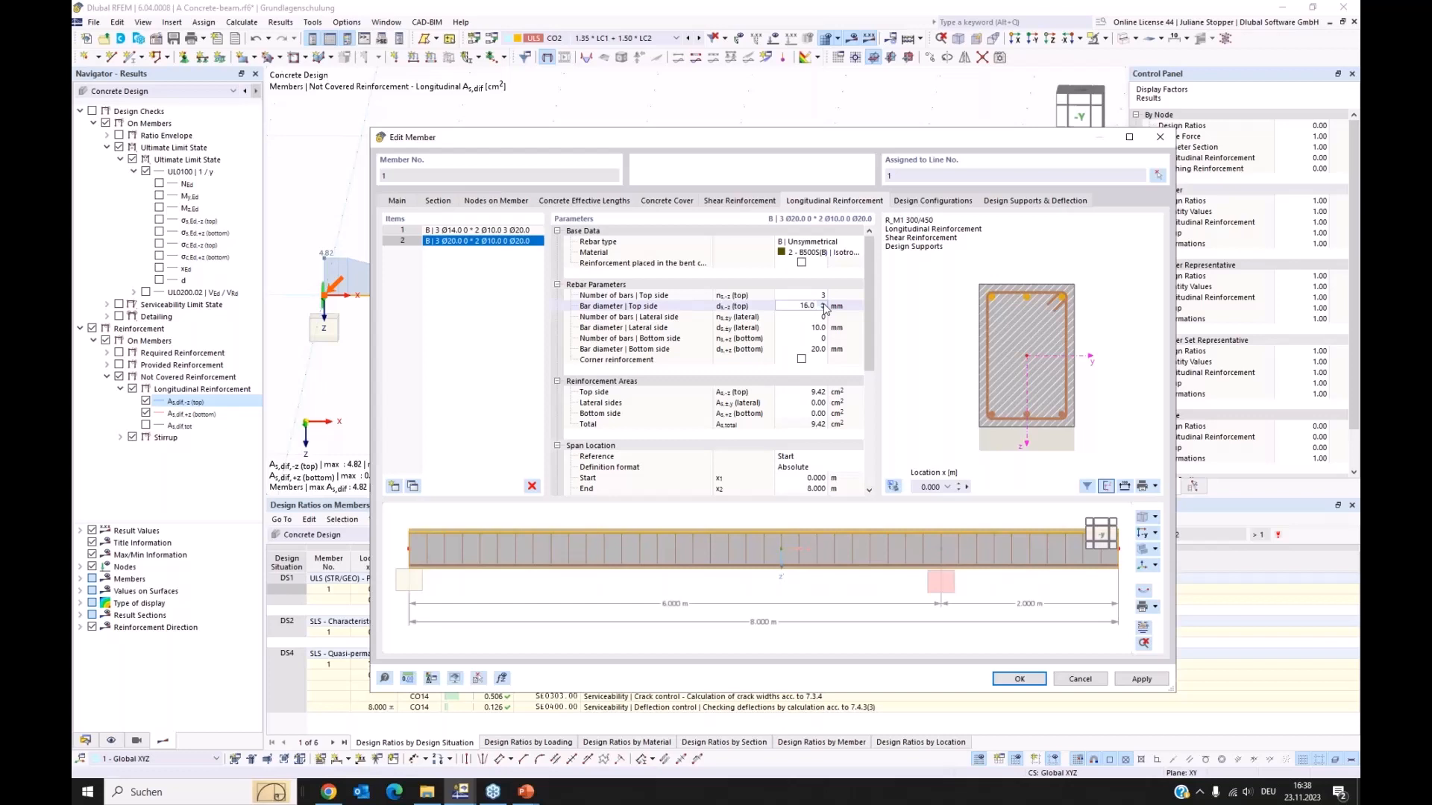
left_click(822, 309)
left_click(822, 308)
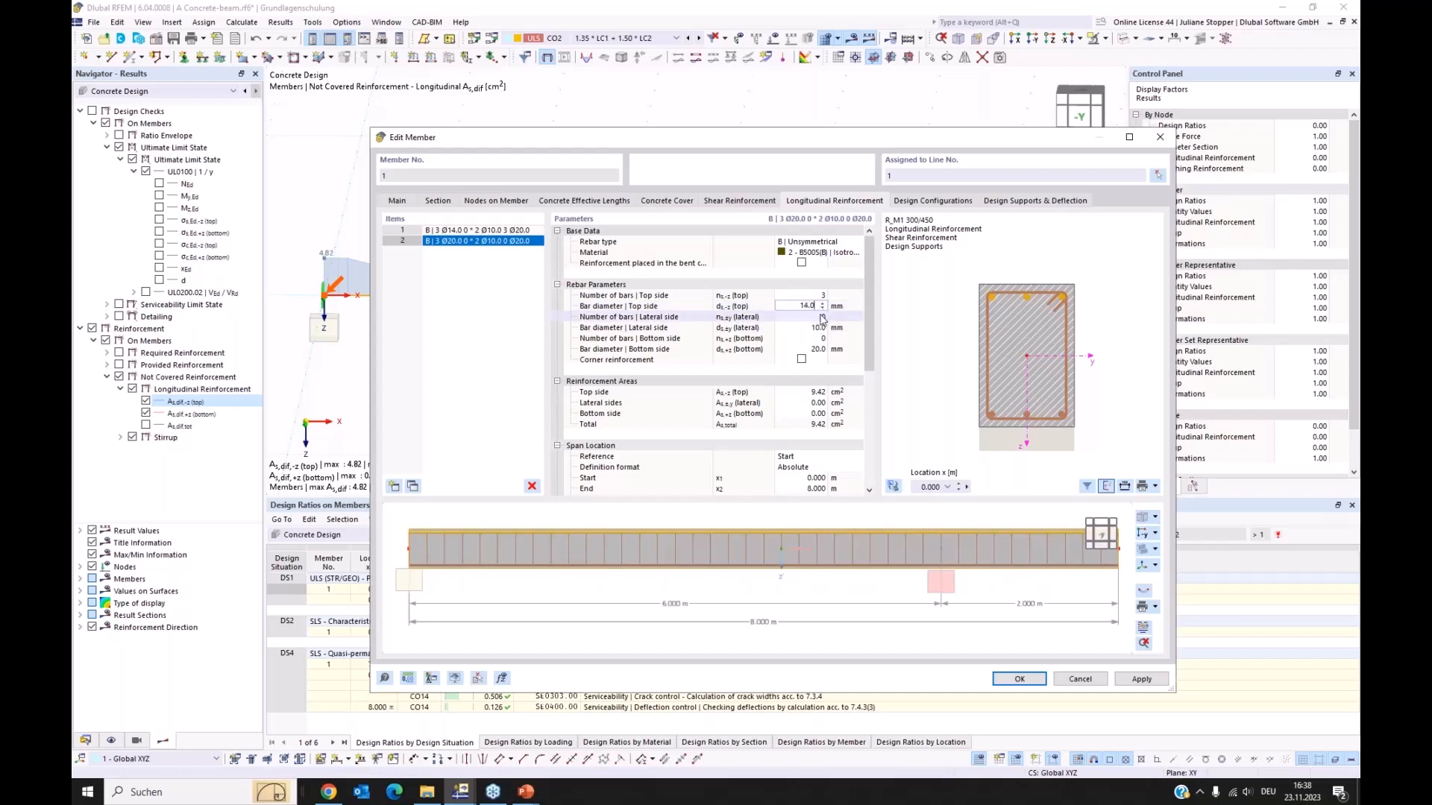
left_click(821, 317)
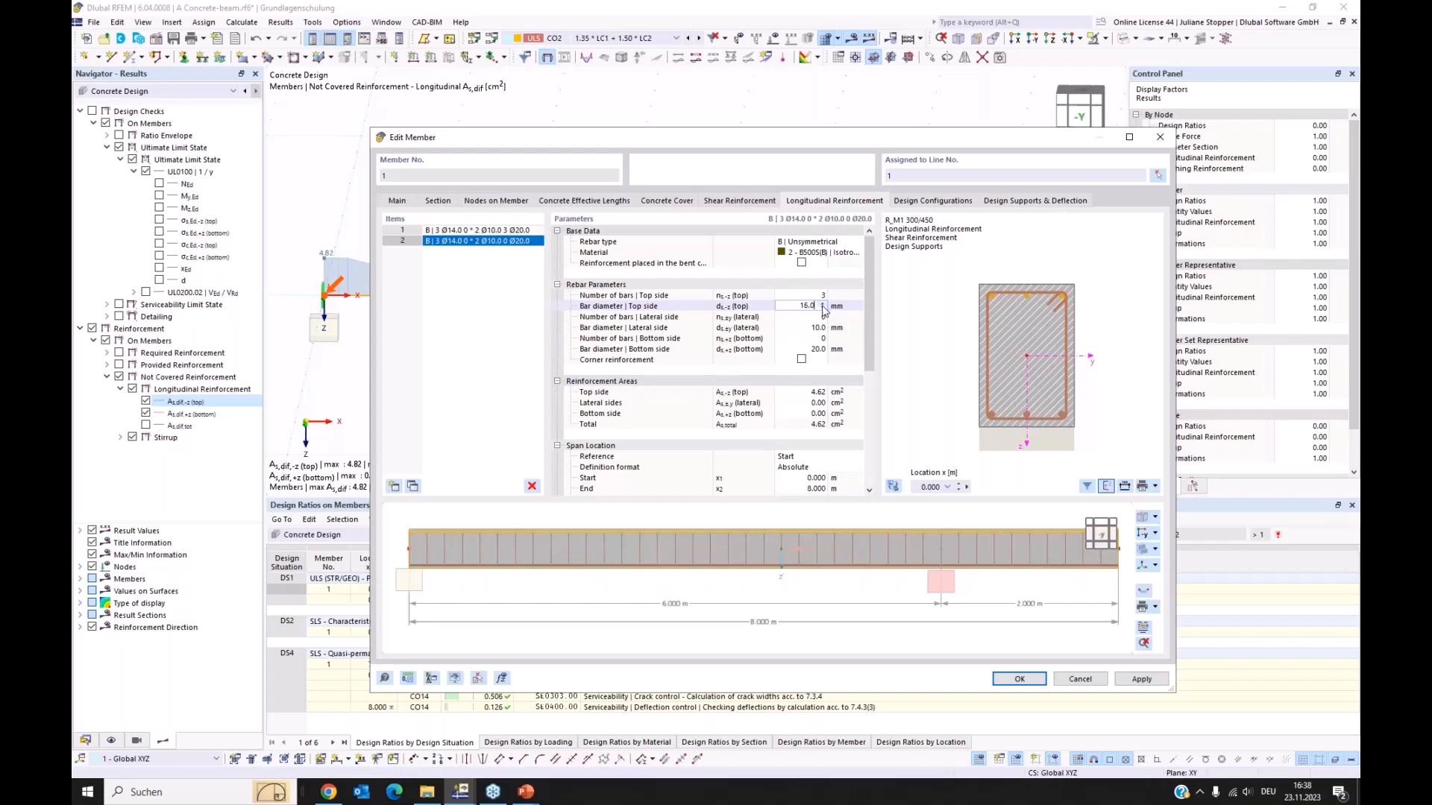
left_click(848, 390)
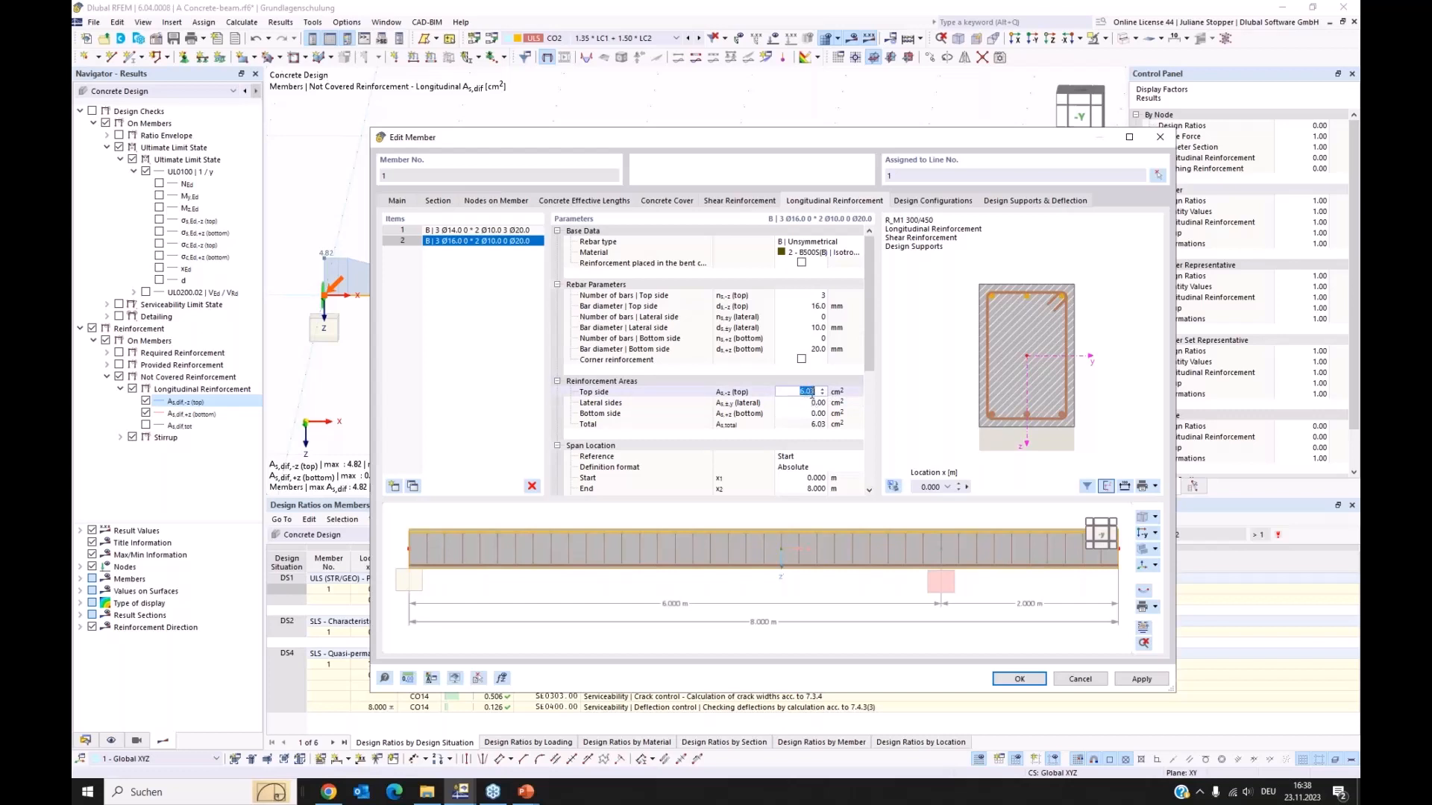
left_click(908, 390)
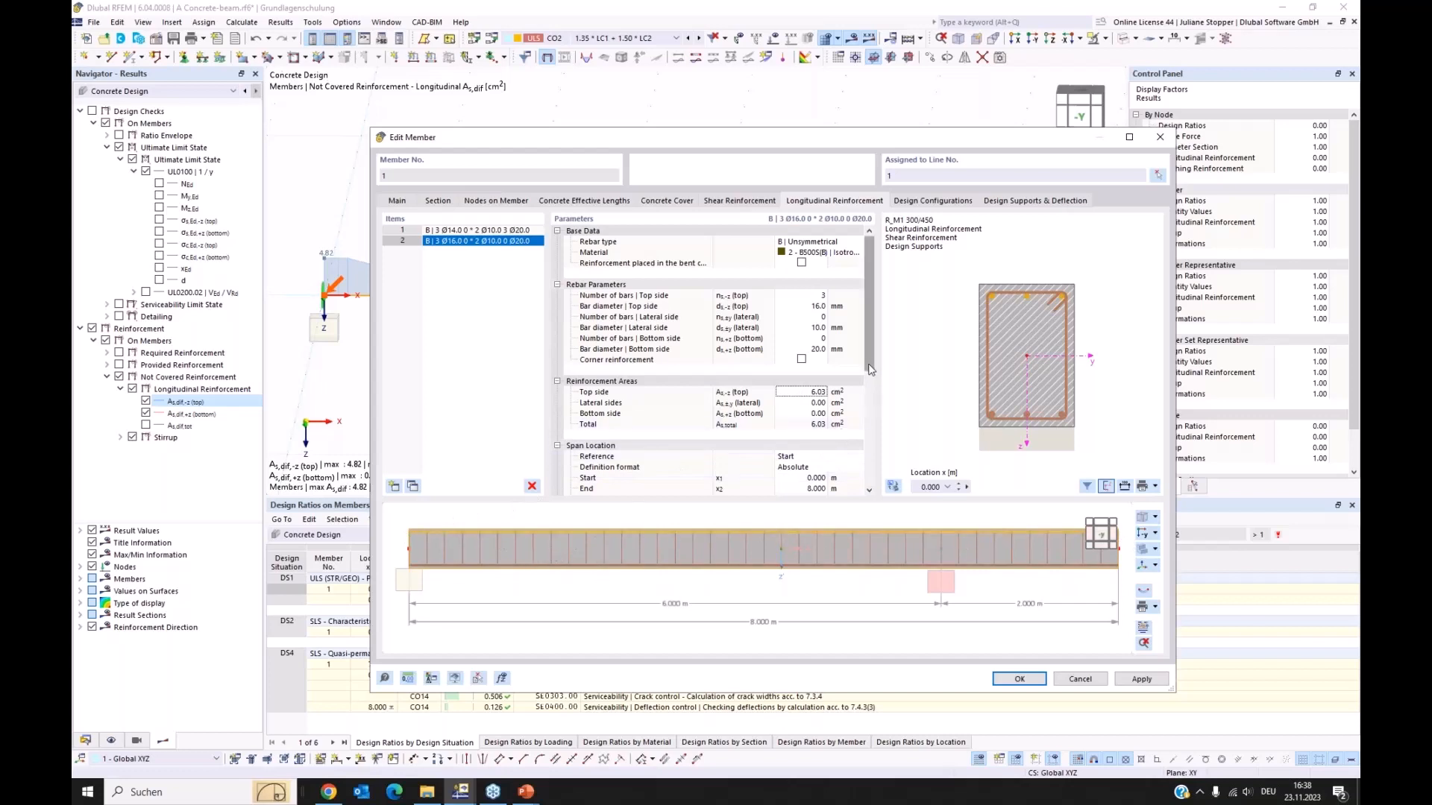
- Set the span end of the second reinforcement item to 1.5 m from the member start
left_click_drag(868, 371, 868, 409)
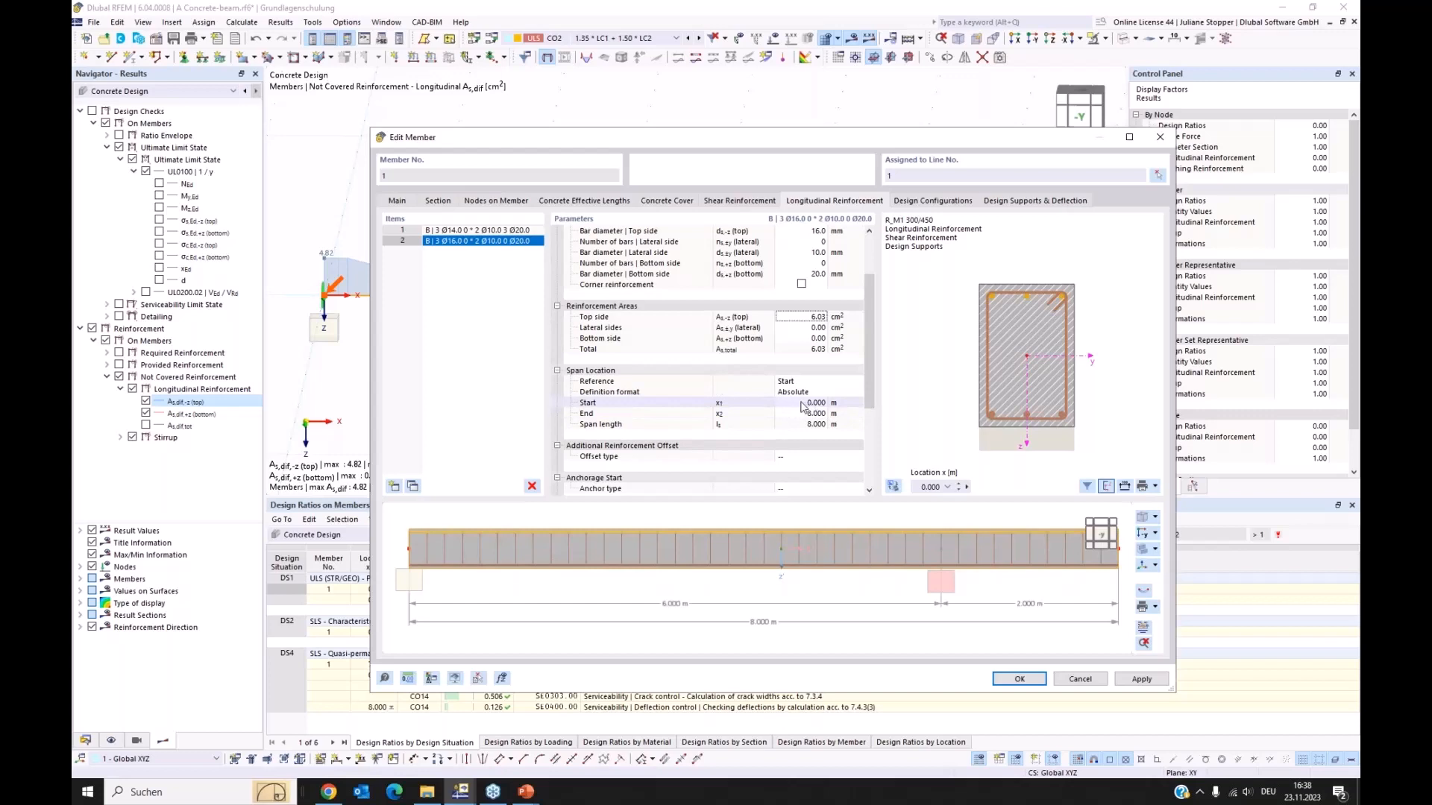
left_click(814, 413)
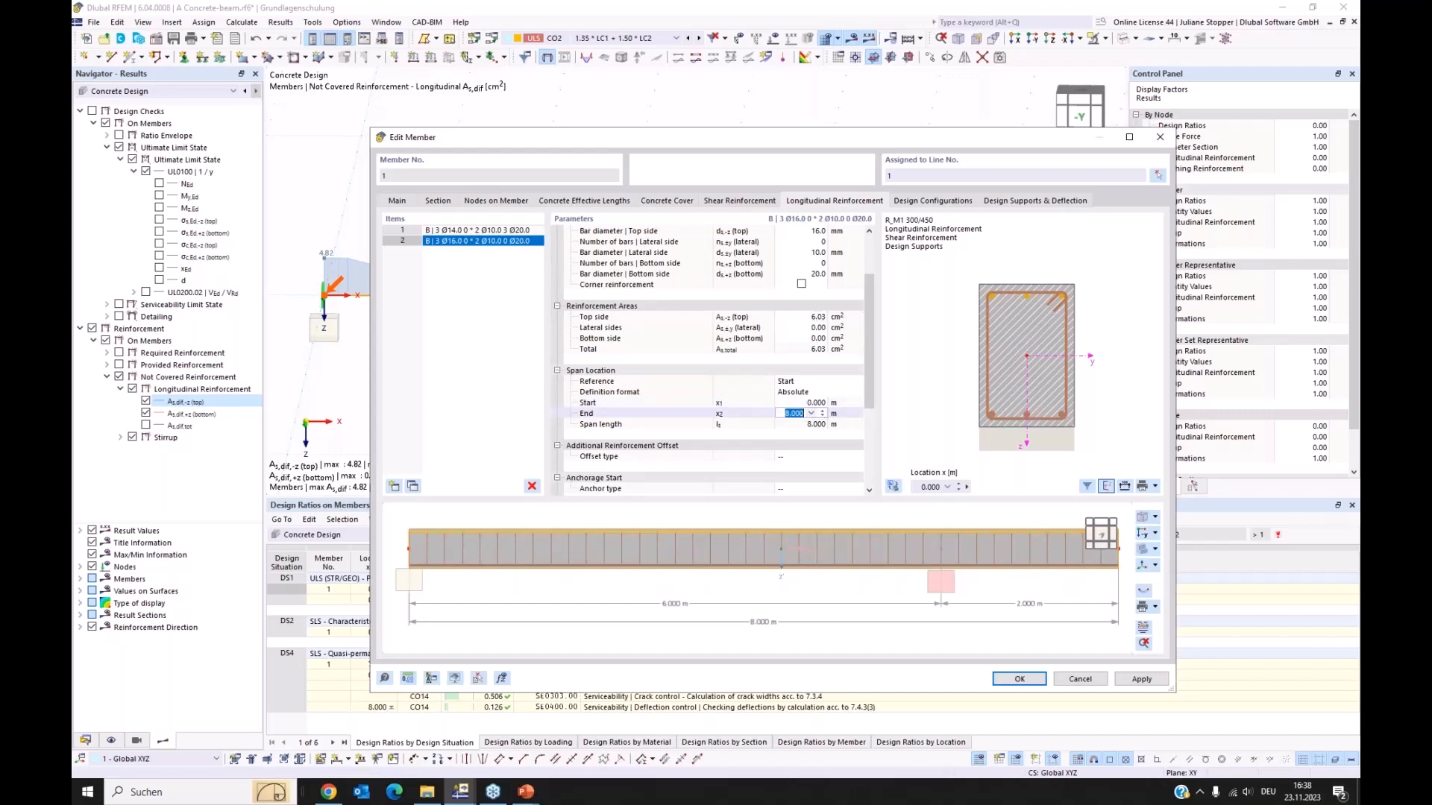
type("1,5")
left_click(813, 424)
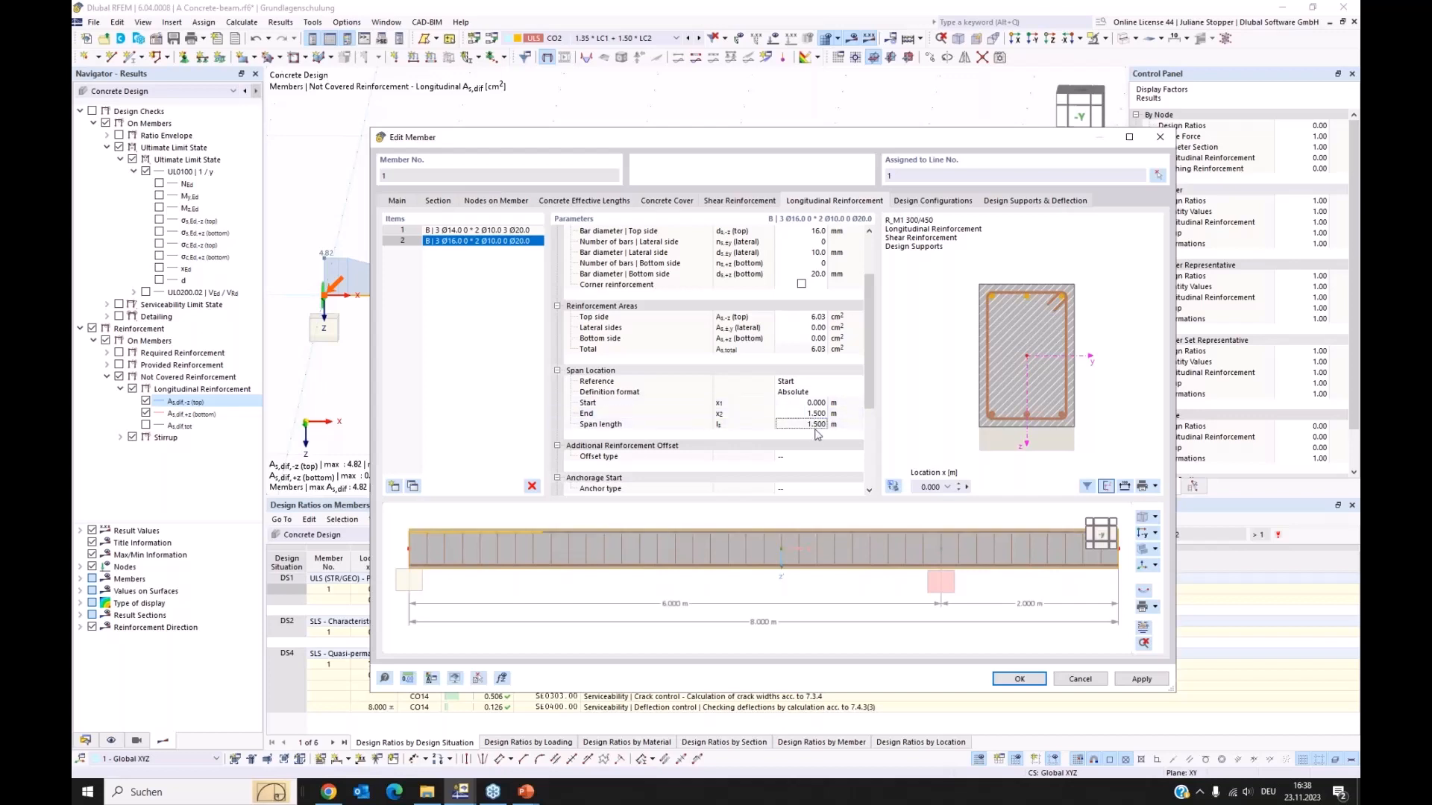
- Extend the span end of the second reinforcement item to 2 m from the member start
left_click(803, 414)
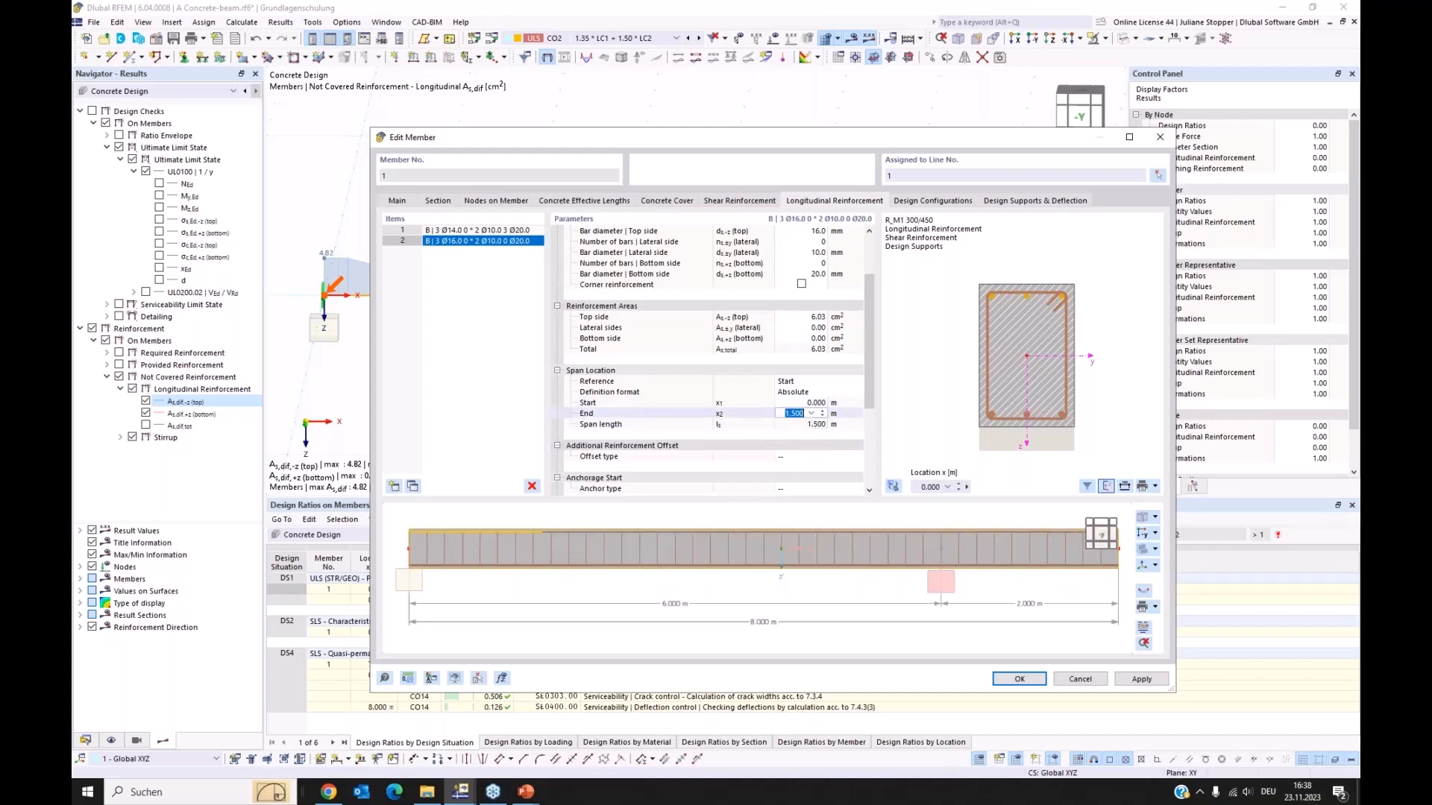
type("2")
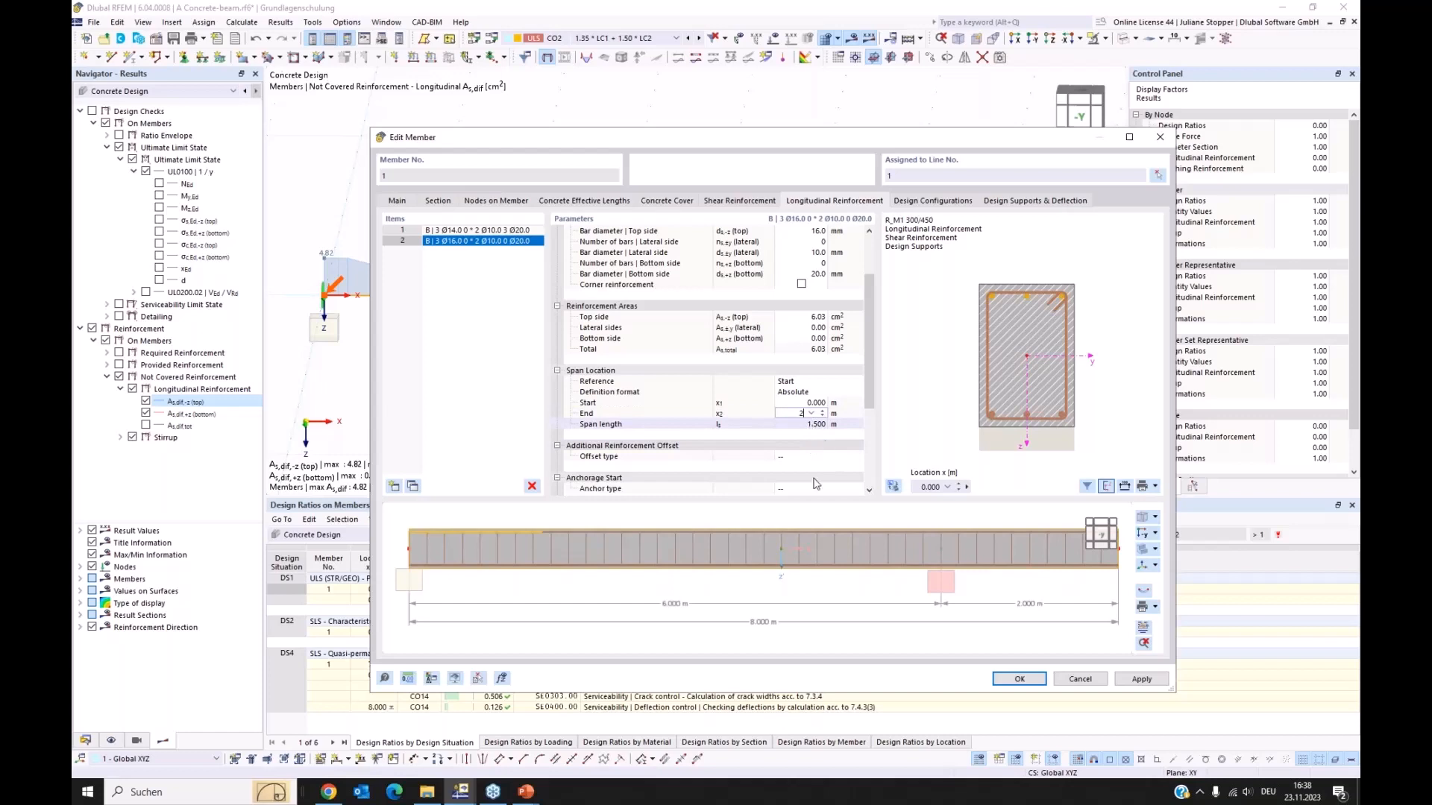
key("Return")
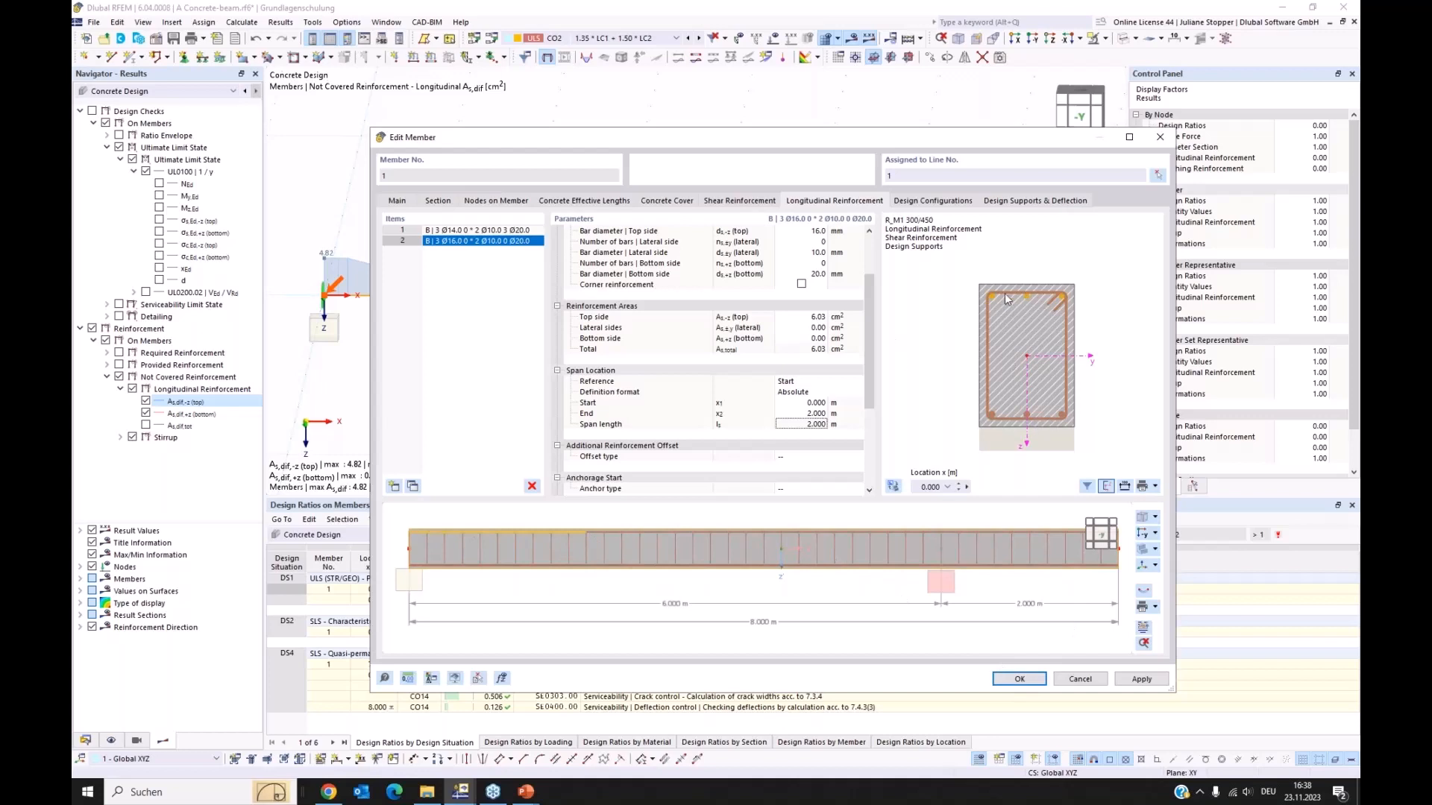
- Offset the additional reinforcement From Stirrup by 30 mm on the top side and apply the changes
left_click_drag(866, 325, 869, 364)
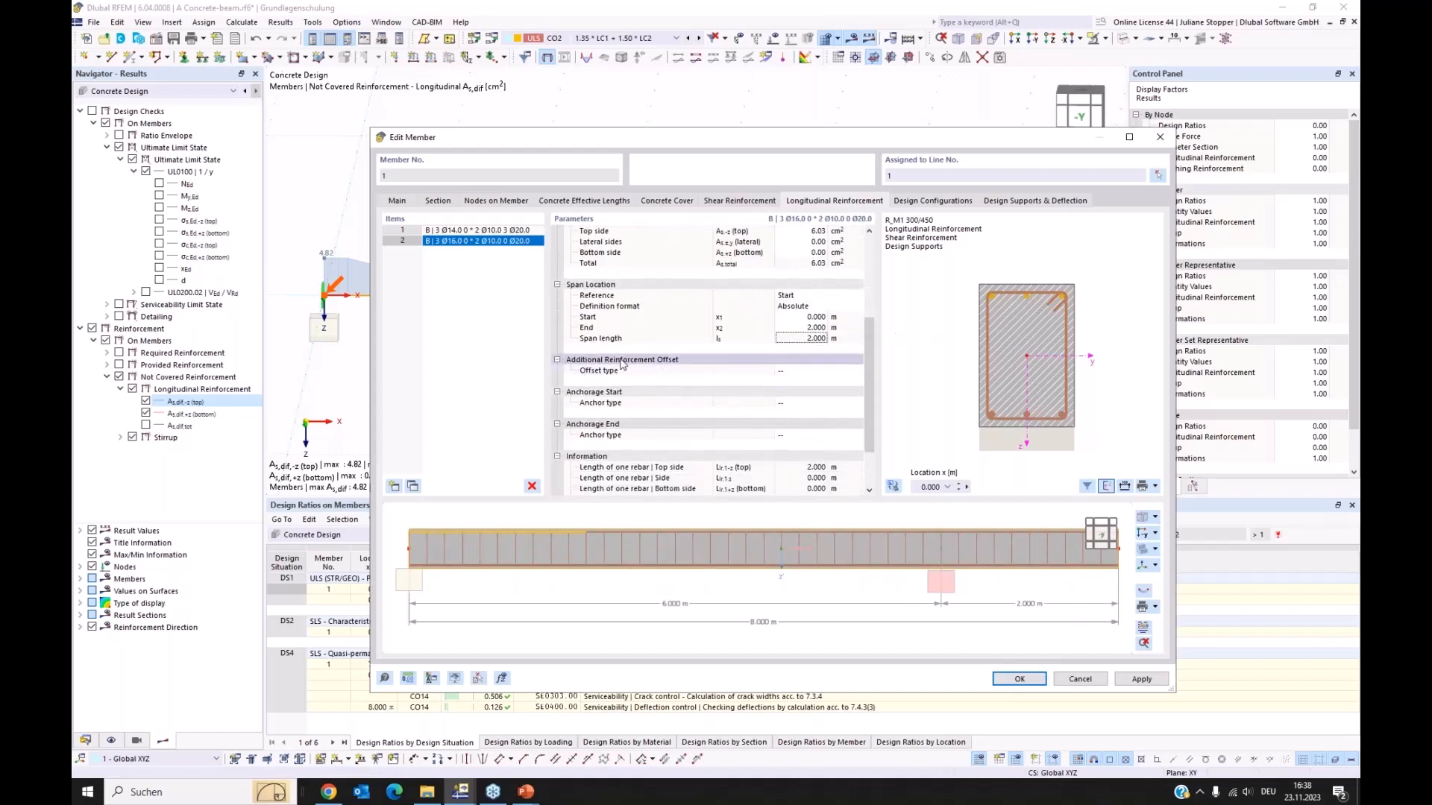
left_click(805, 372)
left_click(858, 371)
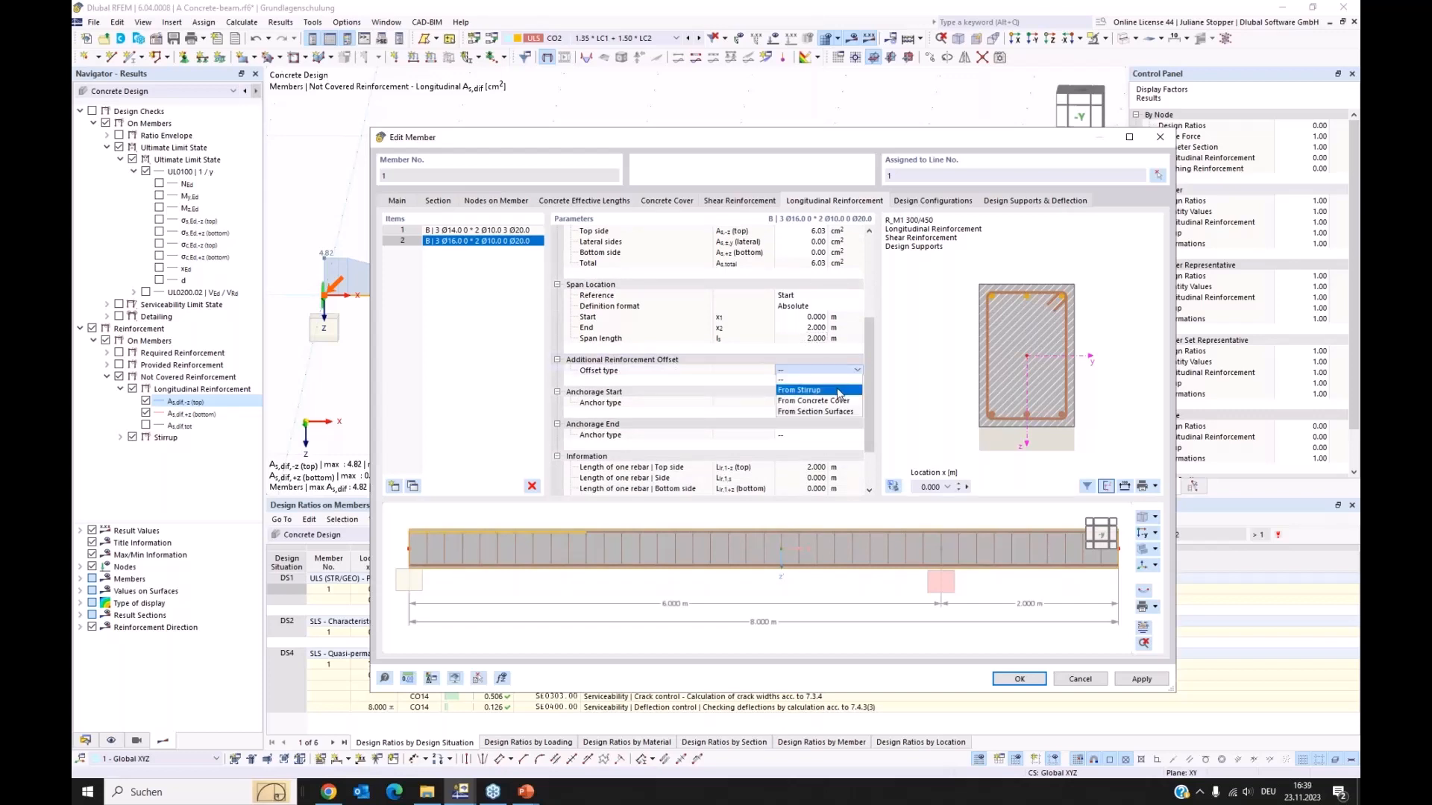
left_click(837, 390)
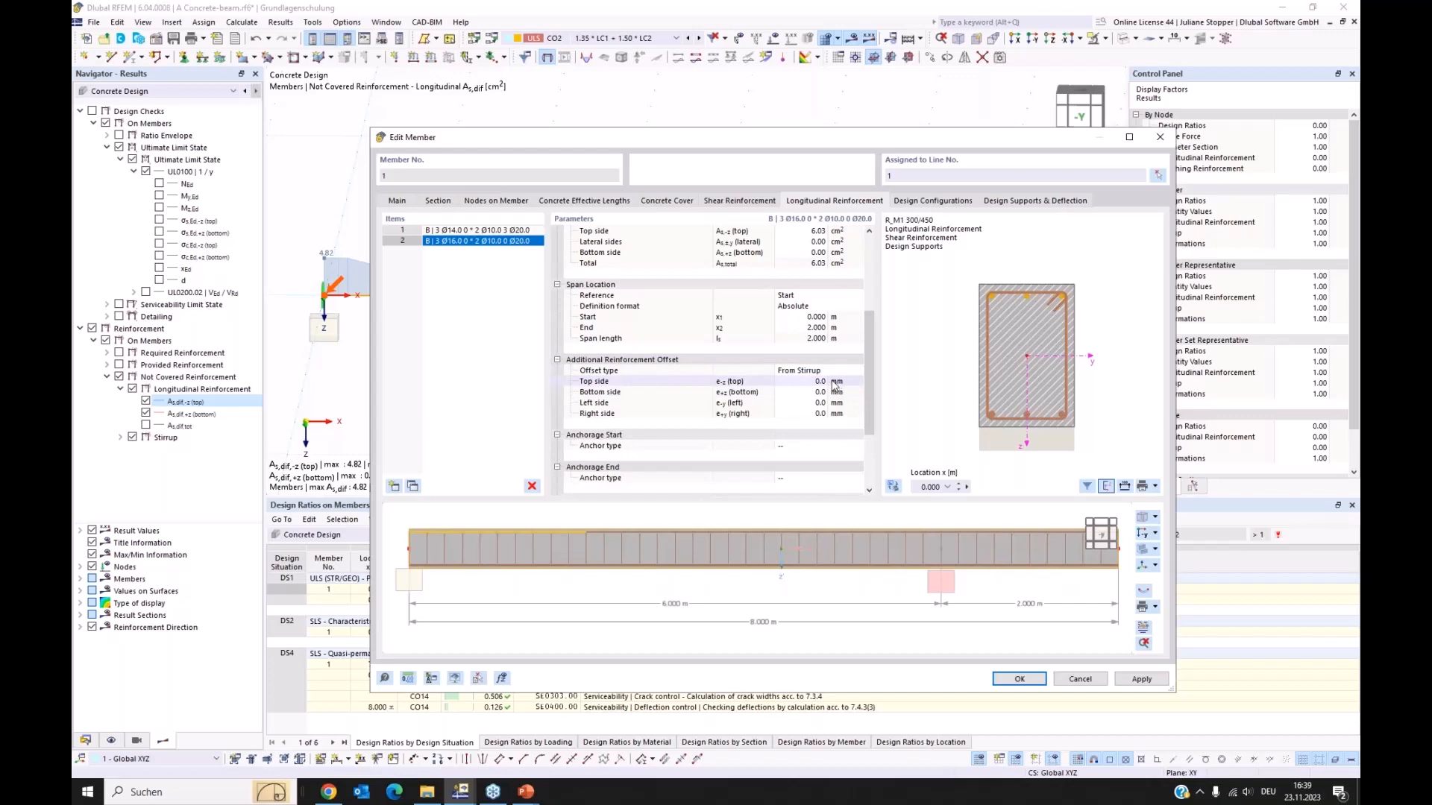
left_click(816, 381)
type("10.0")
left_click(822, 378)
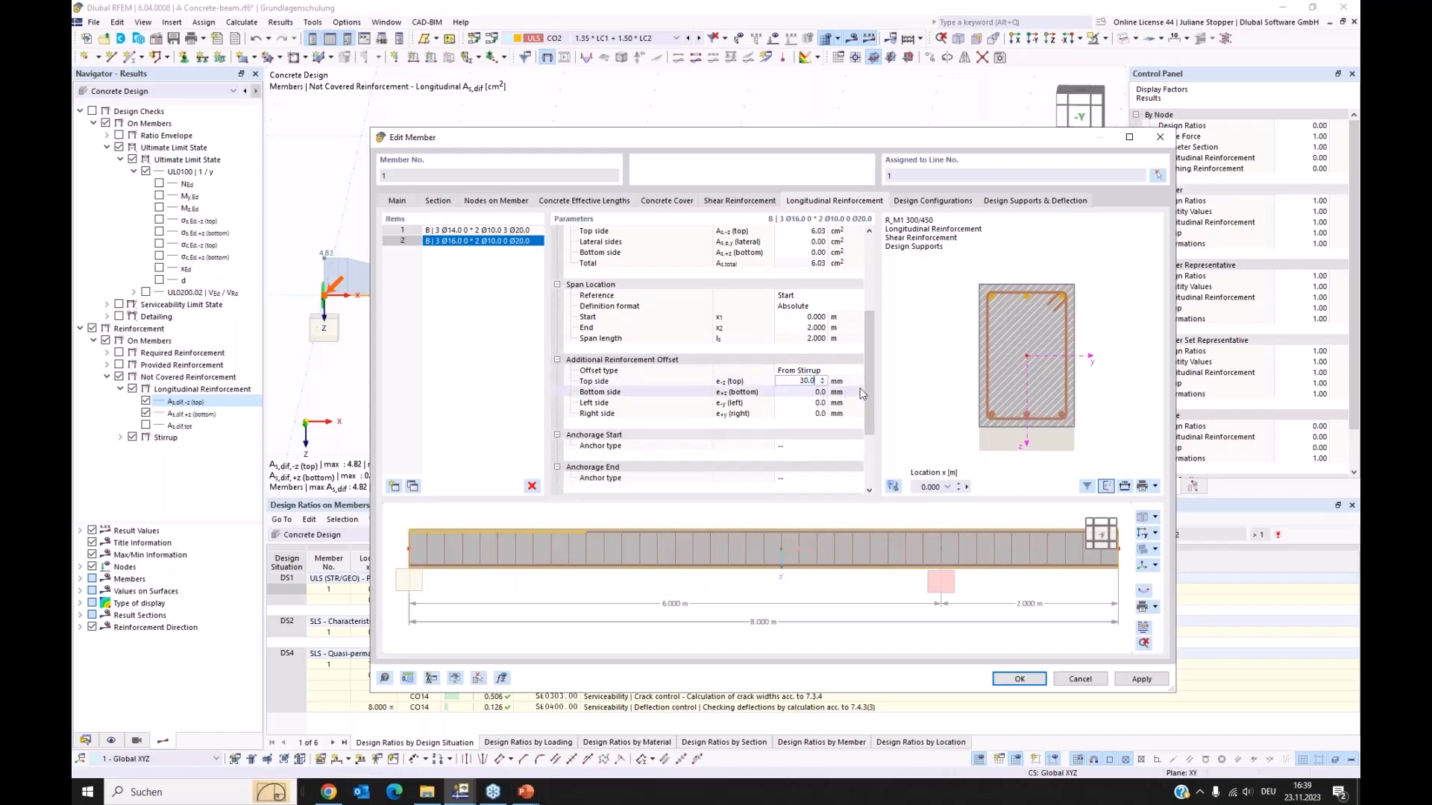
left_click(813, 391)
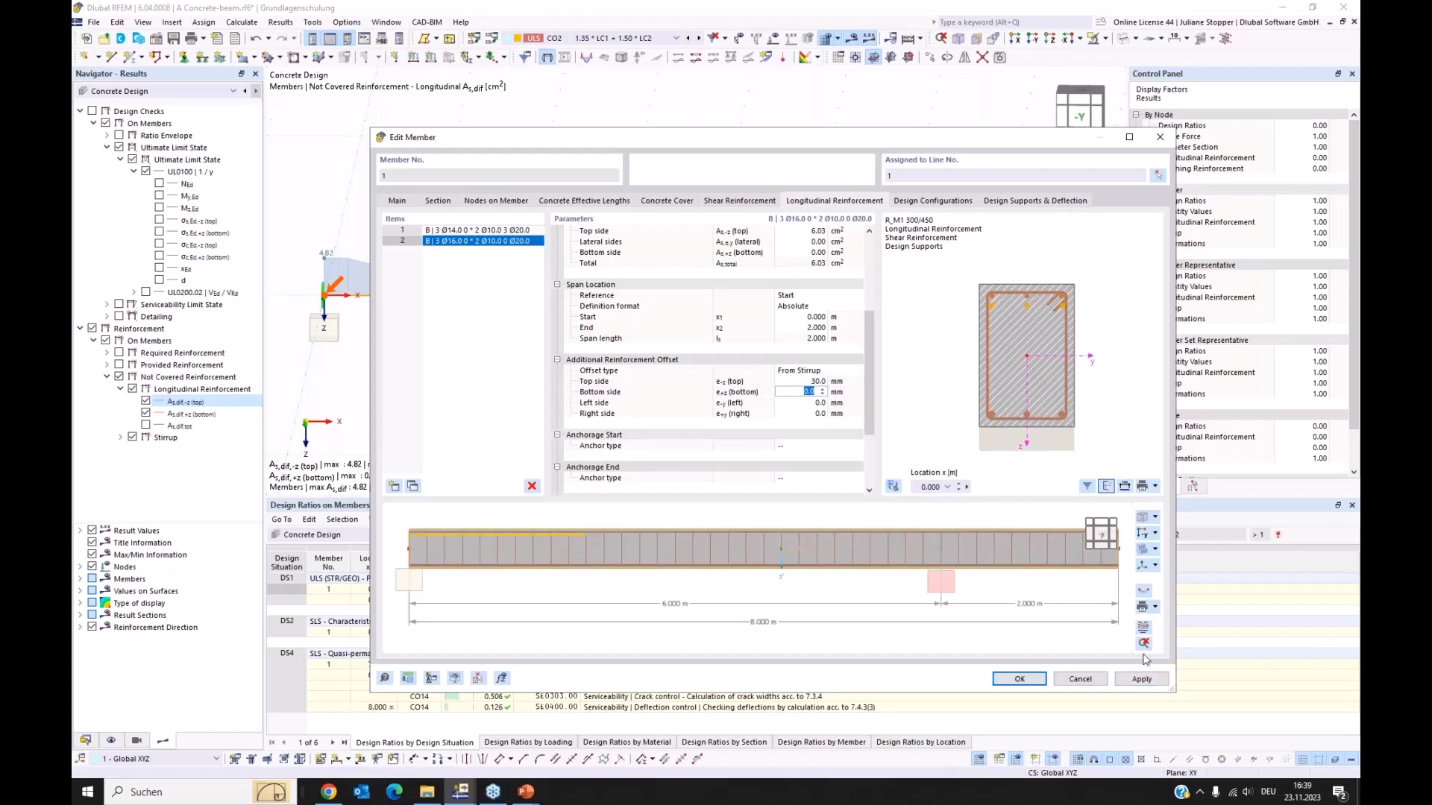
left_click(1140, 679)
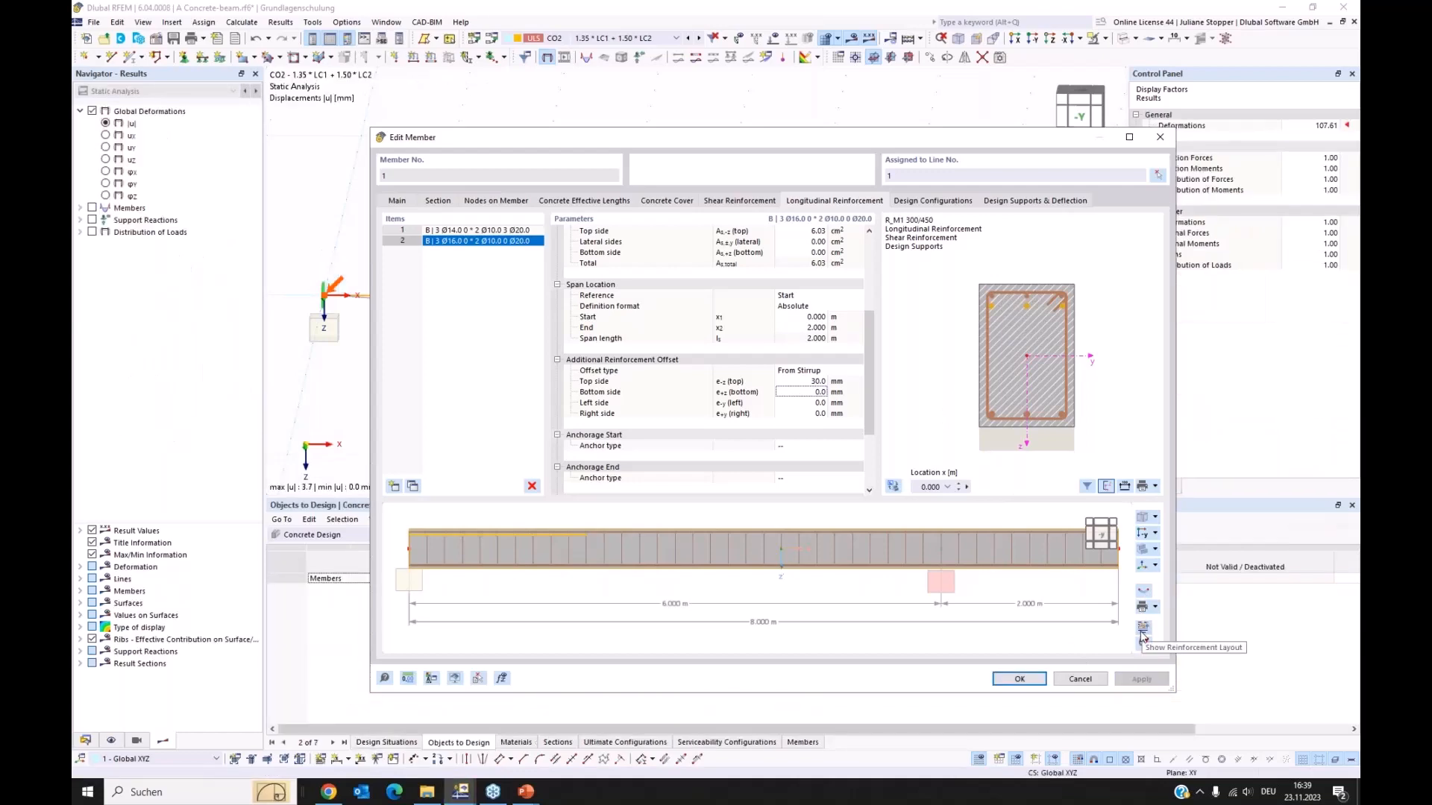
- Check the member's reinforcement layout drawing and accept the member edits
left_click(1146, 630)
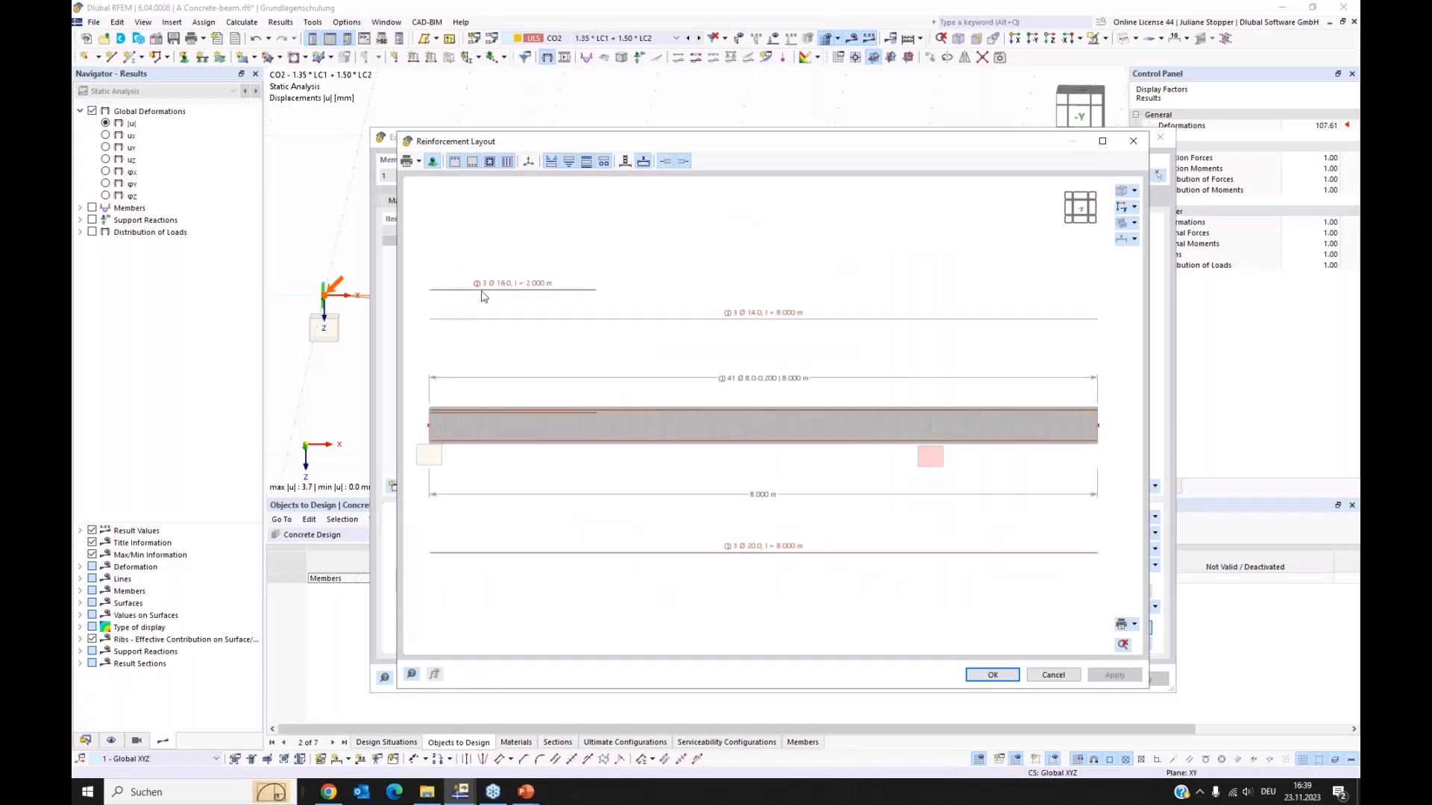
left_click(1004, 679)
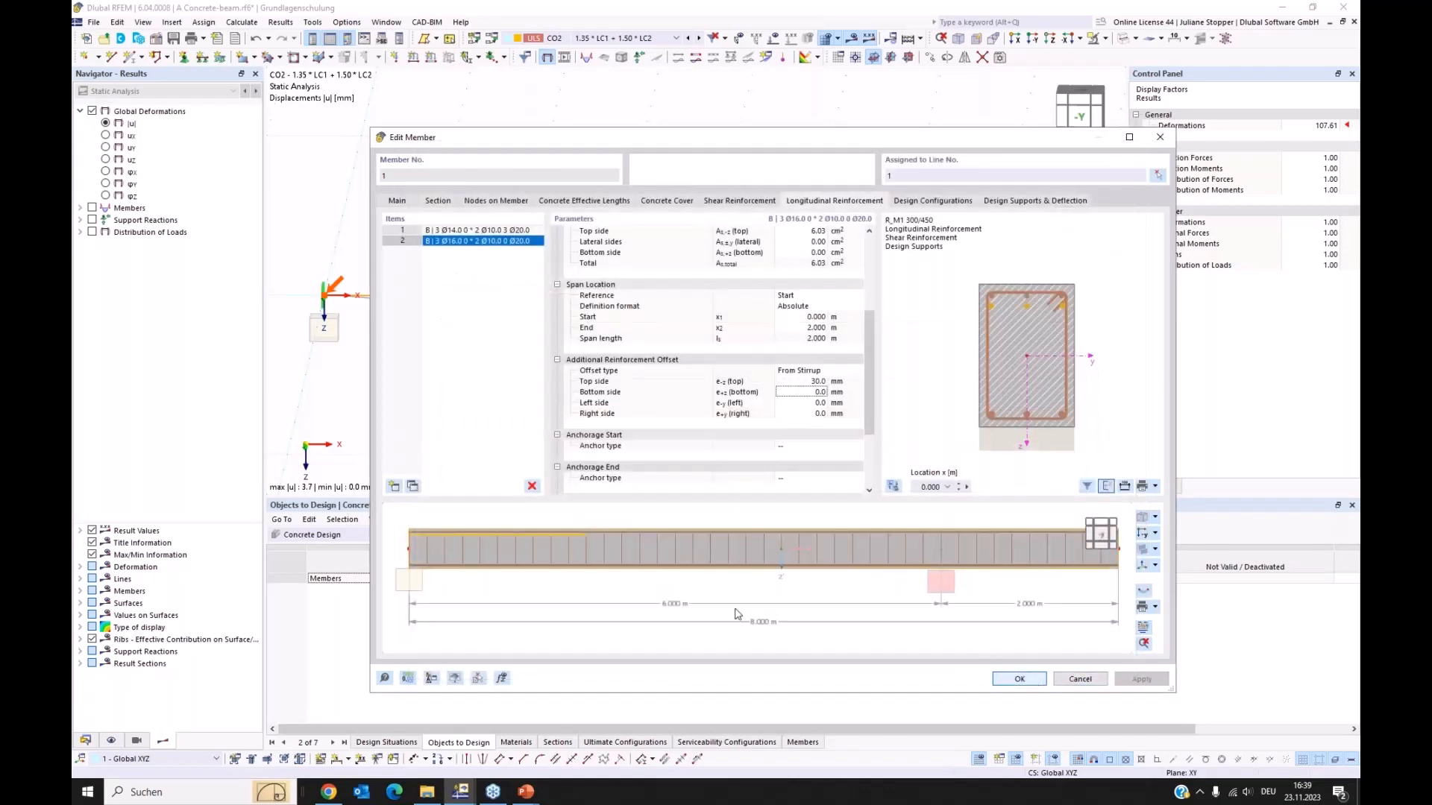
key("Return")
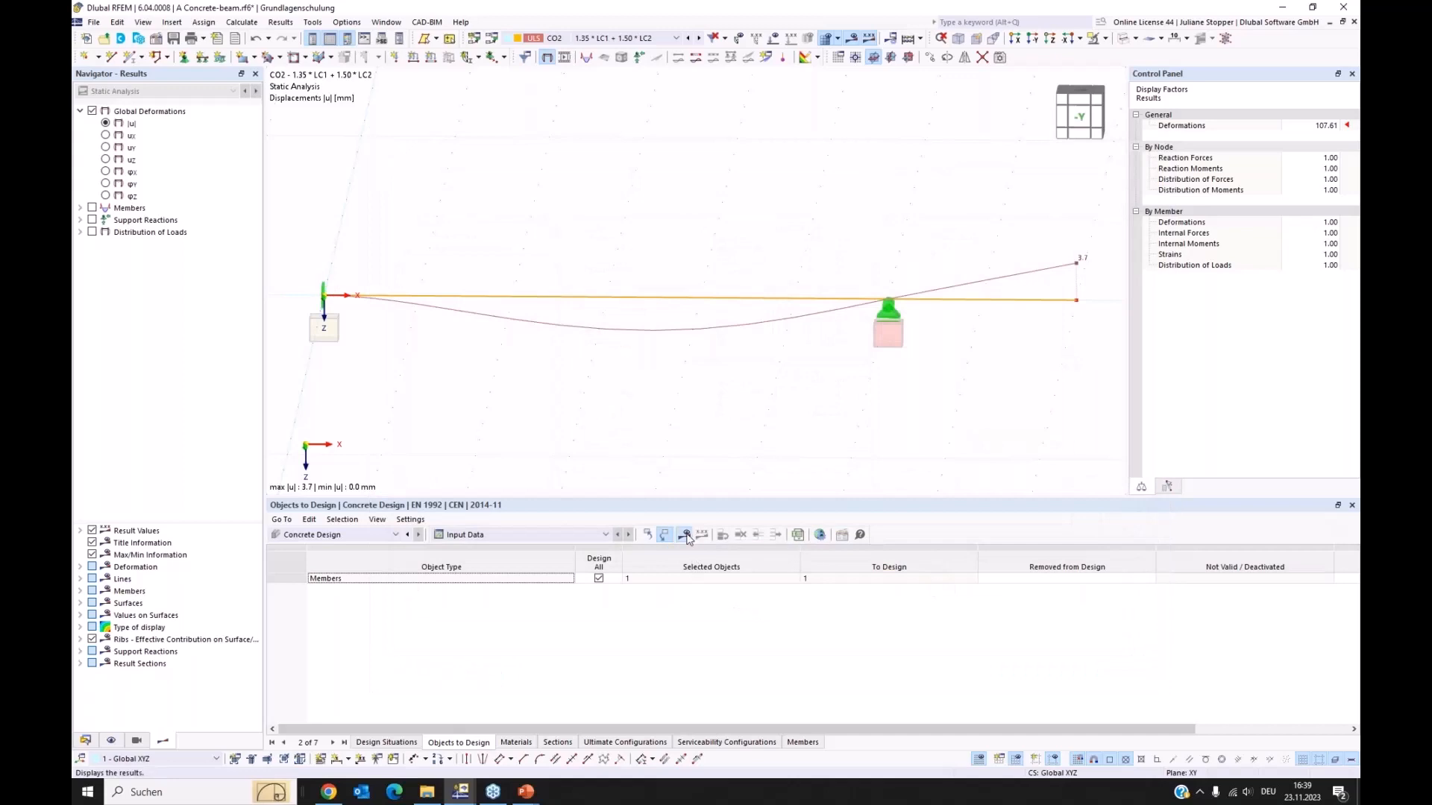
- Recalculate the concrete design results and list the design ratios on members by design situation
left_click(684, 536)
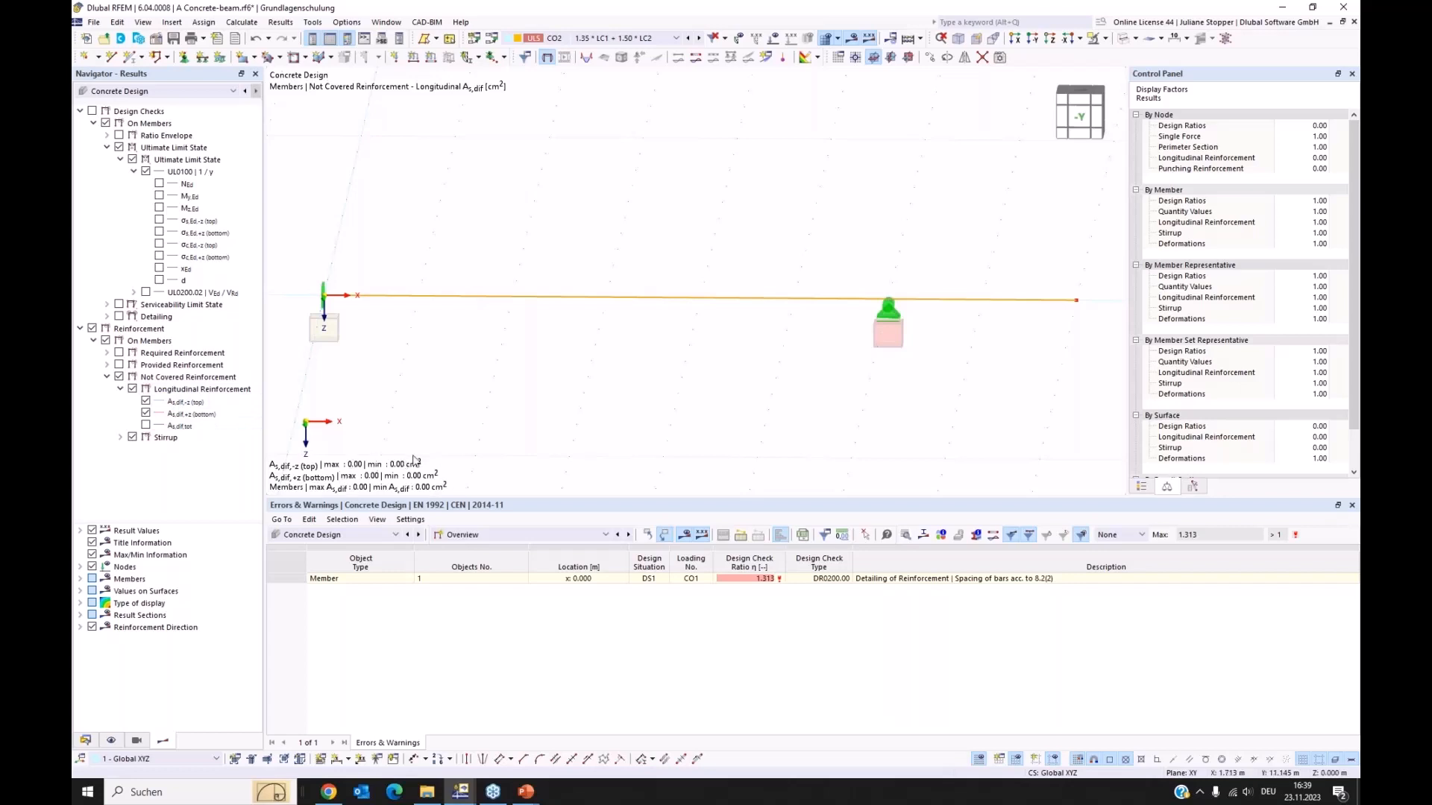
left_click(520, 536)
left_click(511, 571)
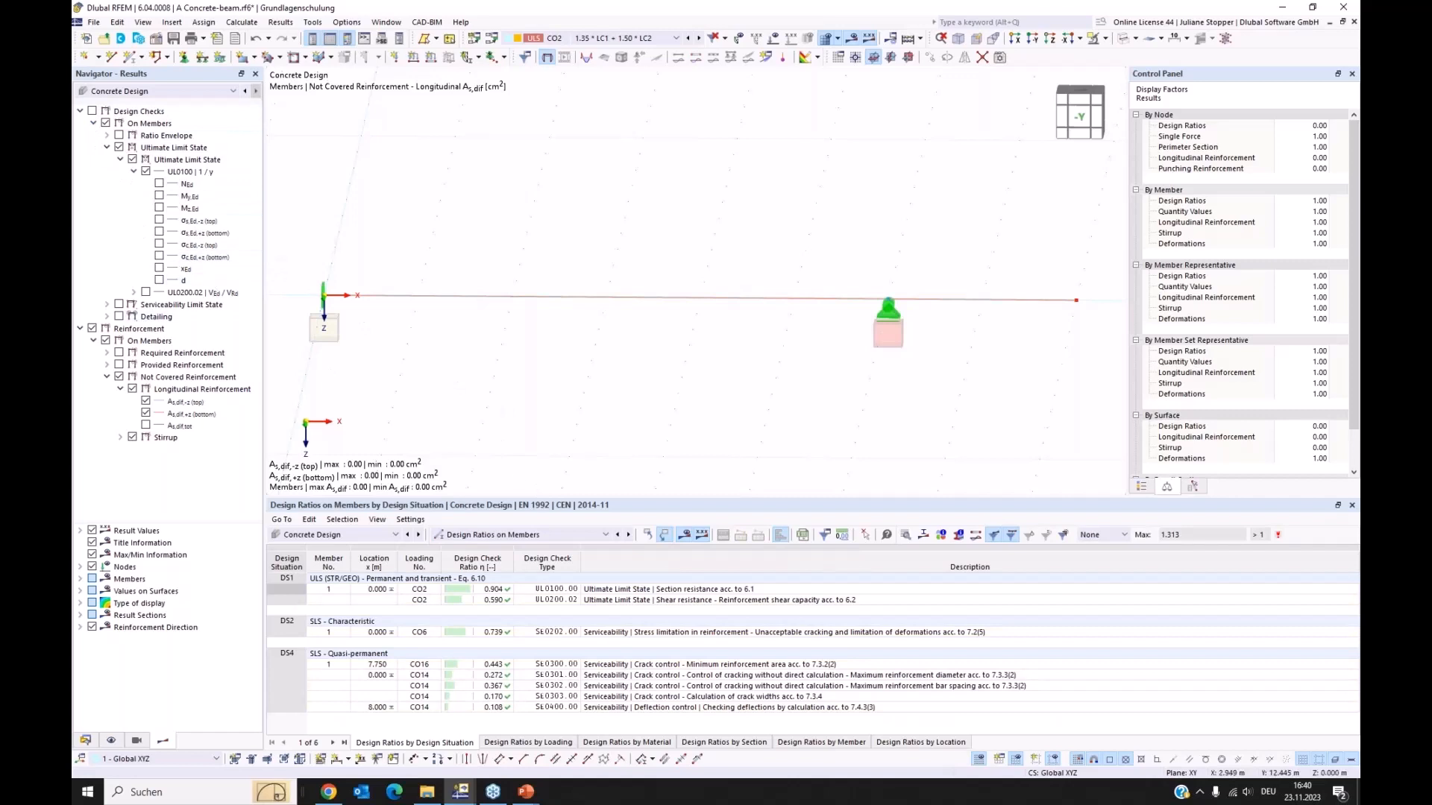
- Hide the reinforcement results and display the UL0200.02 shear resistance design check diagram on the beam instead of UL0100
left_click_drag(575, 469, 575, 418)
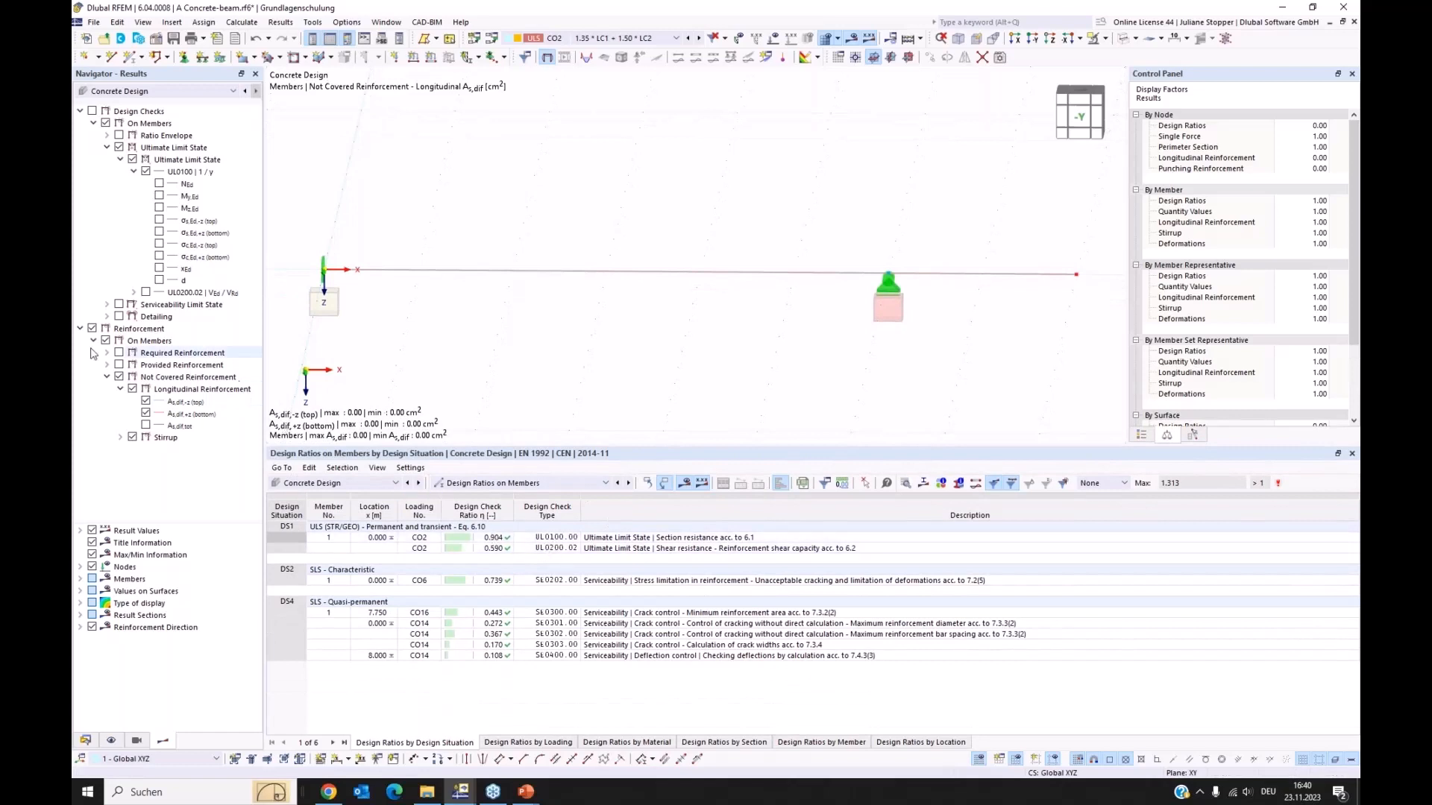
left_click(79, 328)
left_click(92, 110)
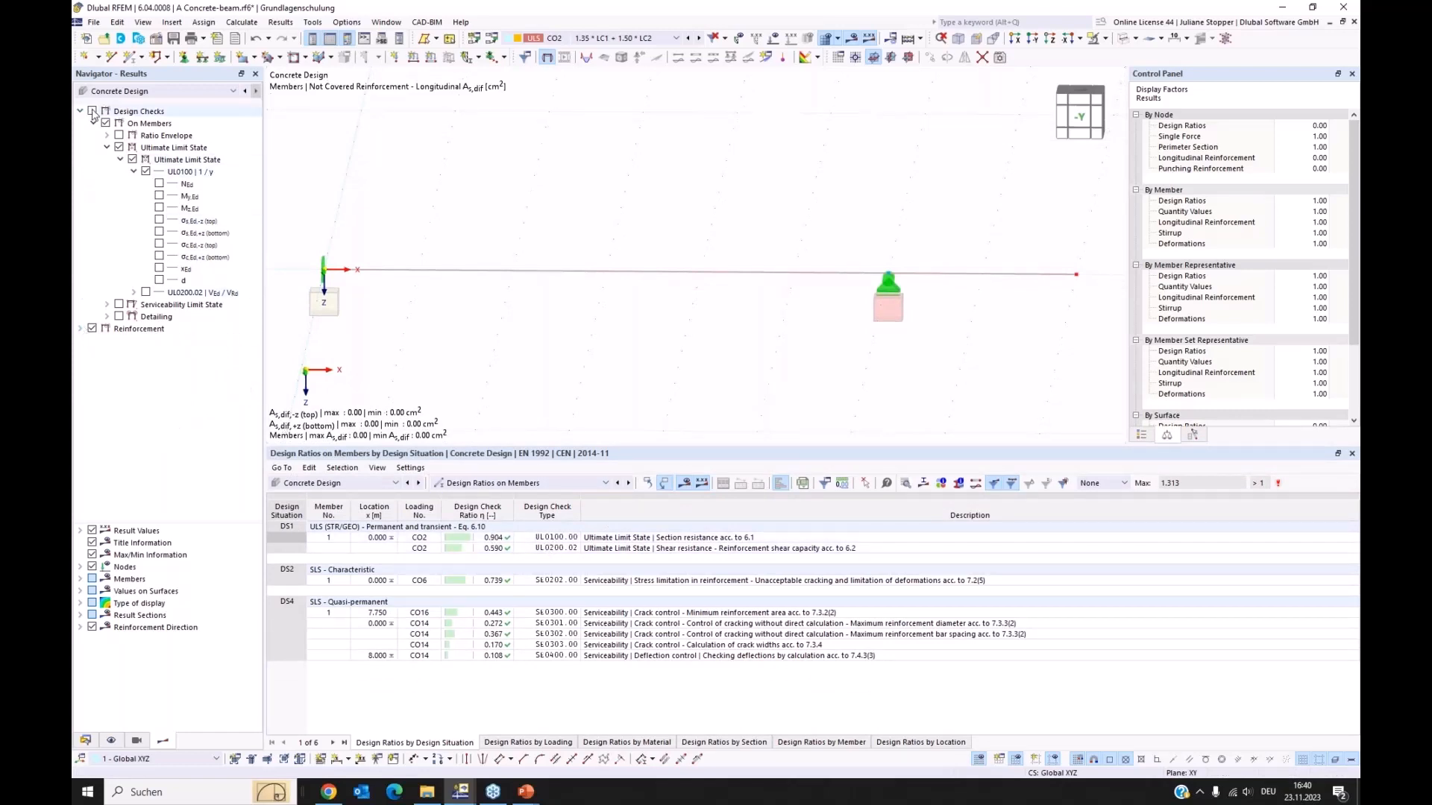
left_click(91, 329)
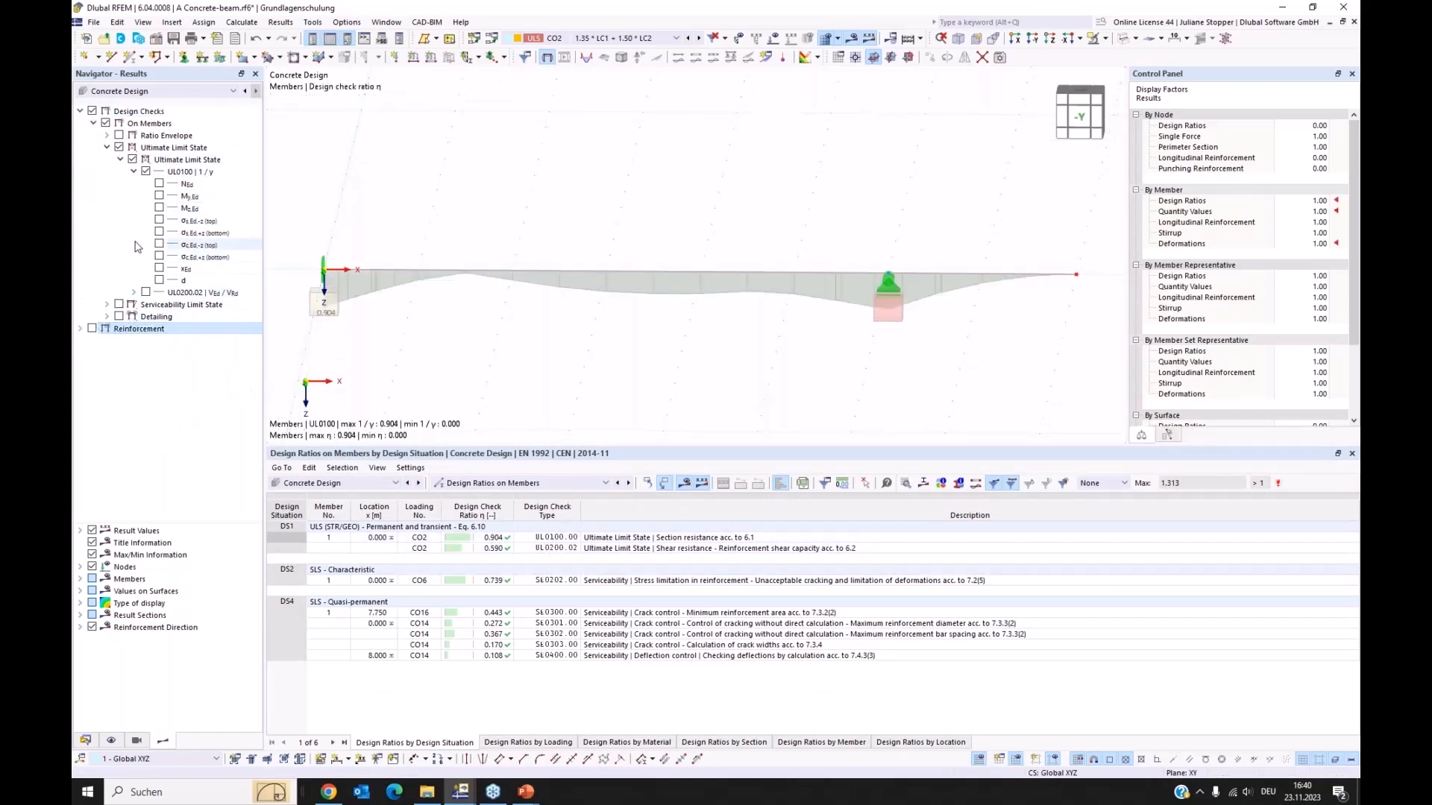
left_click(146, 172)
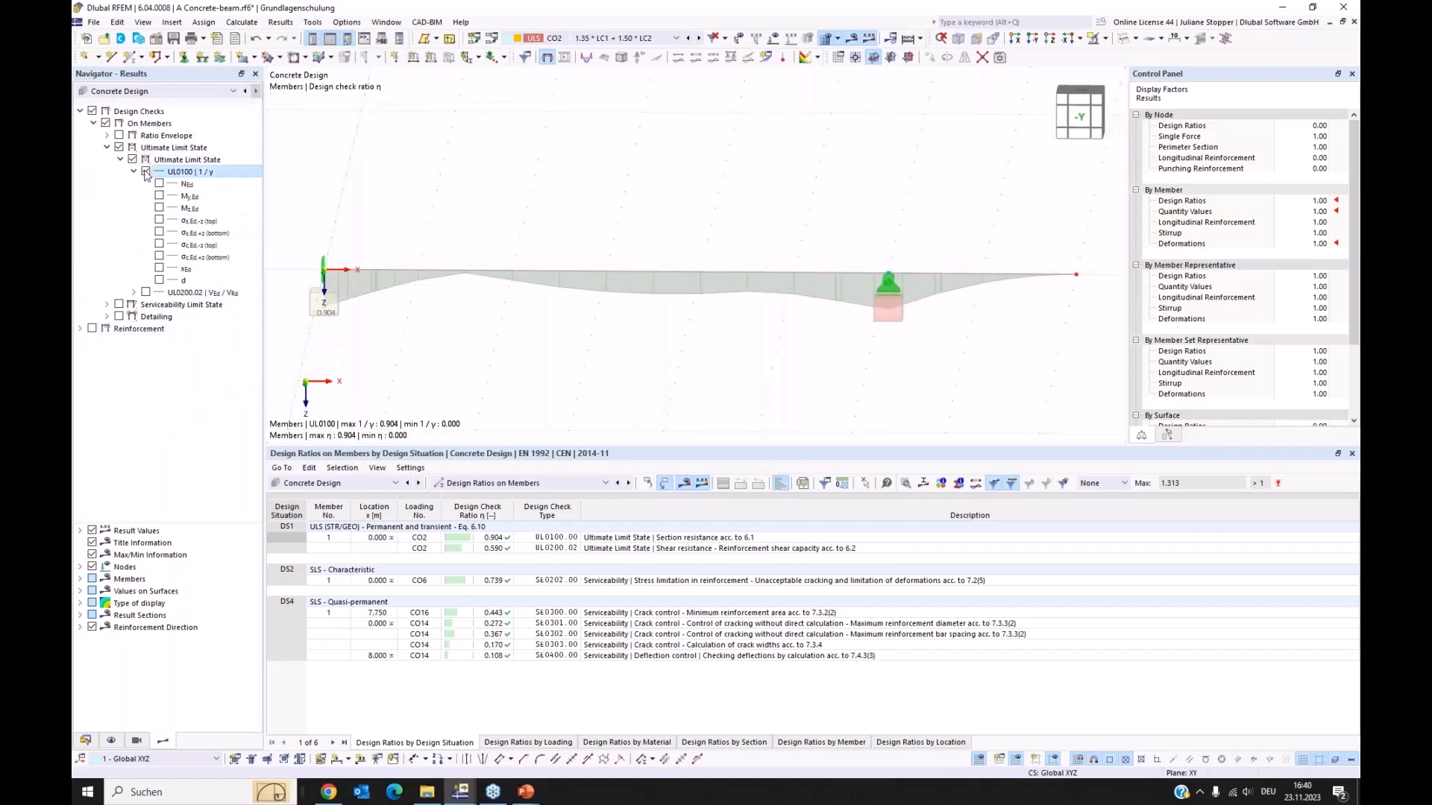
left_click(145, 292)
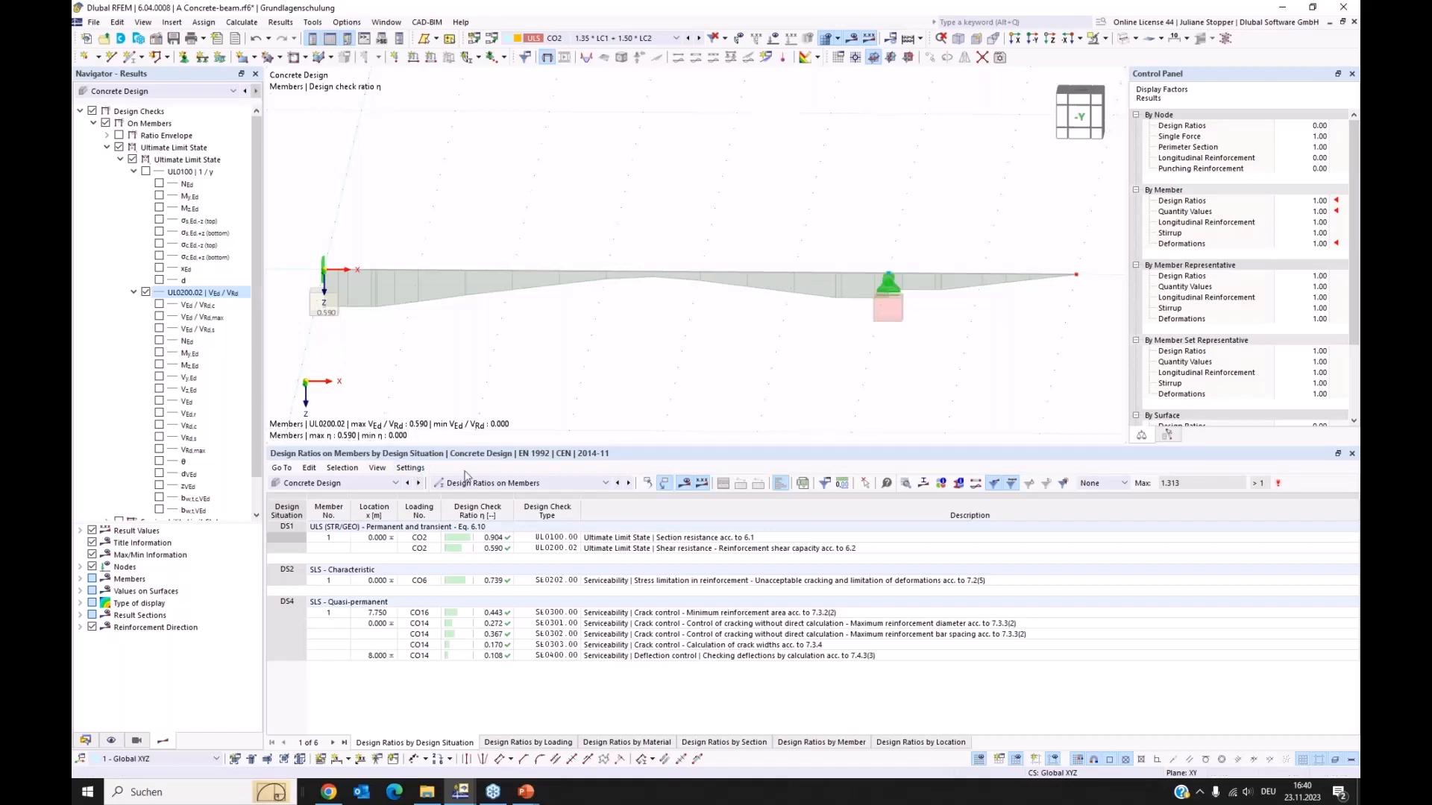
- Open the UL0200.02 shear check details for member 1 and review the formulas with and without inserted values
left_click(550, 552)
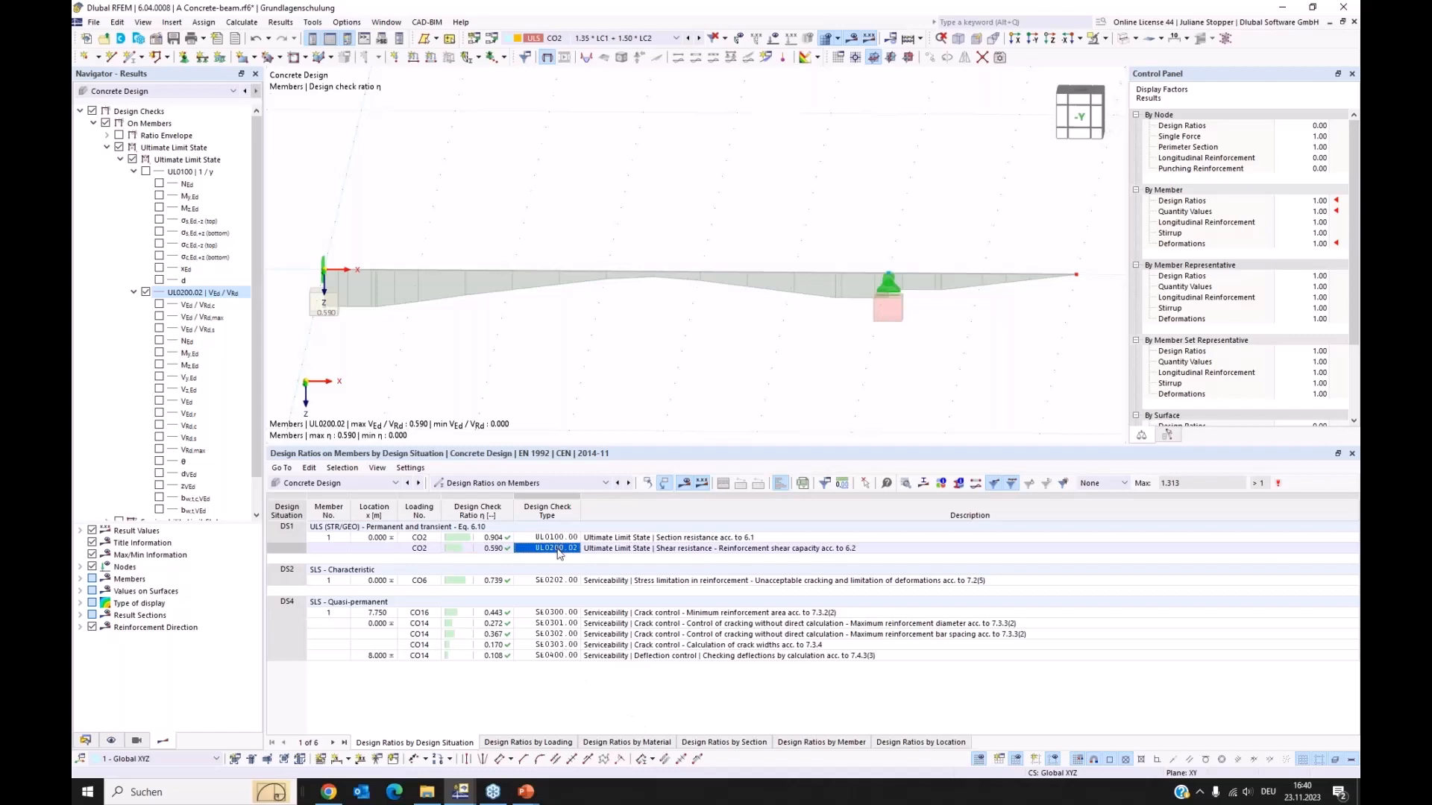
double_click(568, 556)
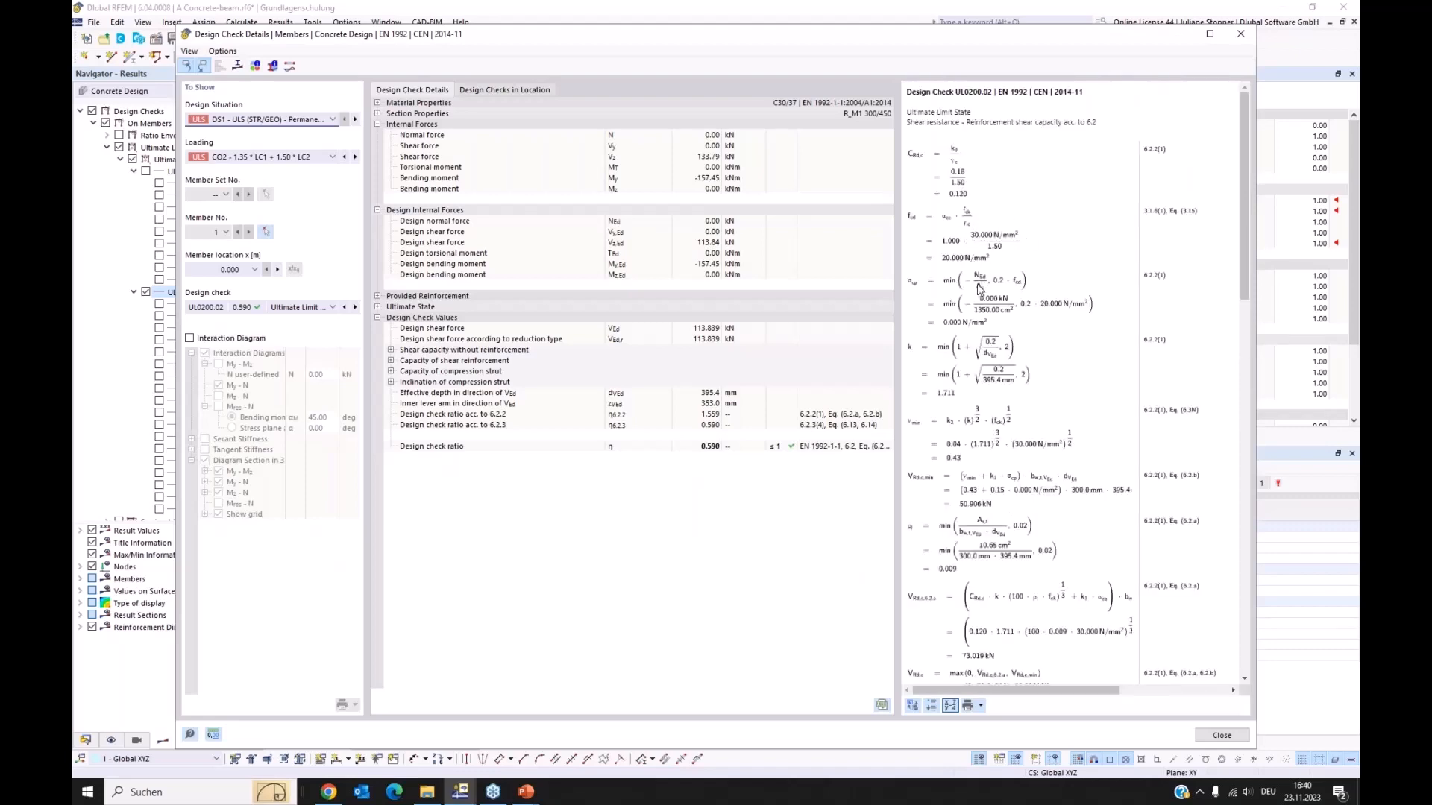
scroll(980, 291, "down", 1)
scroll(980, 291, "down", 3)
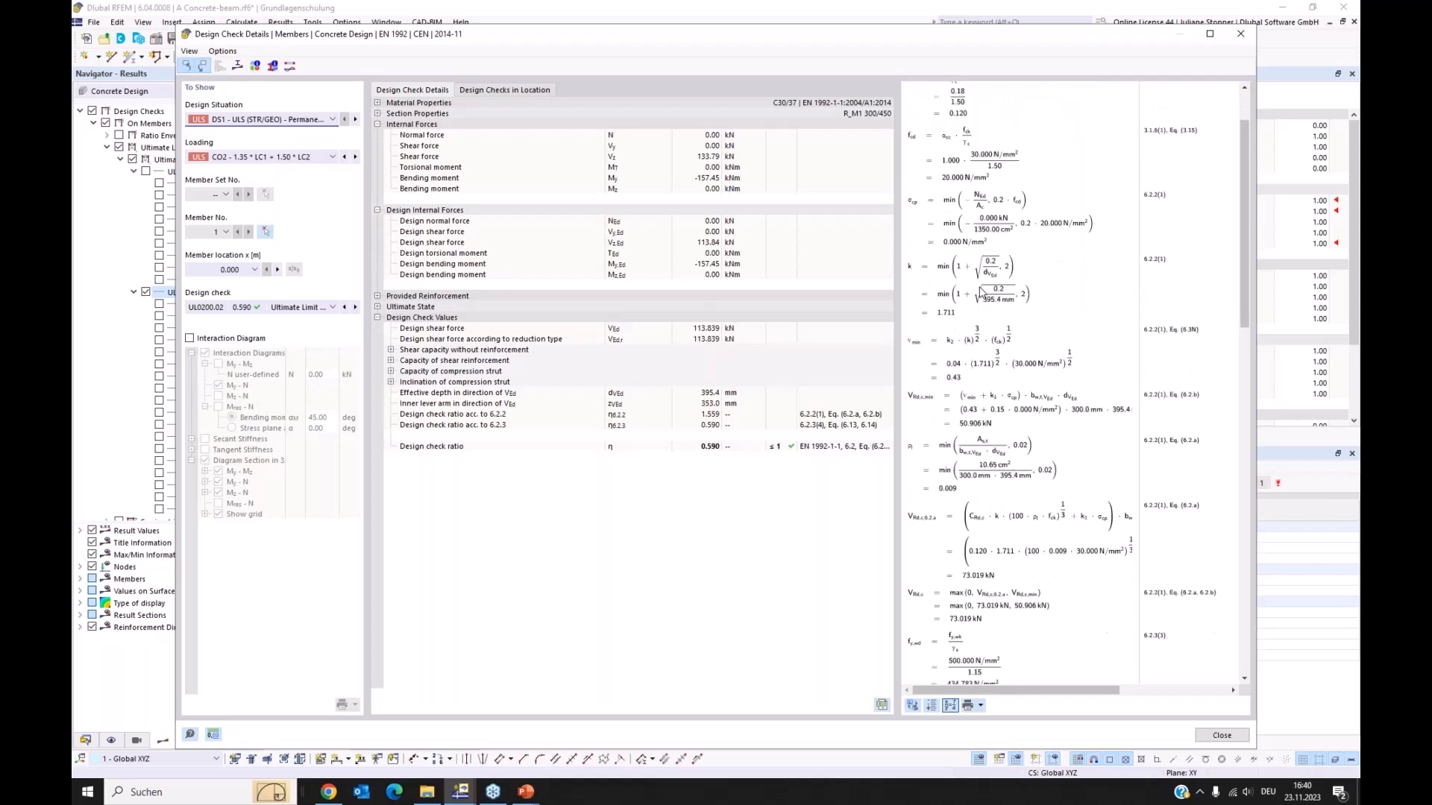
scroll(979, 291, "down", 3)
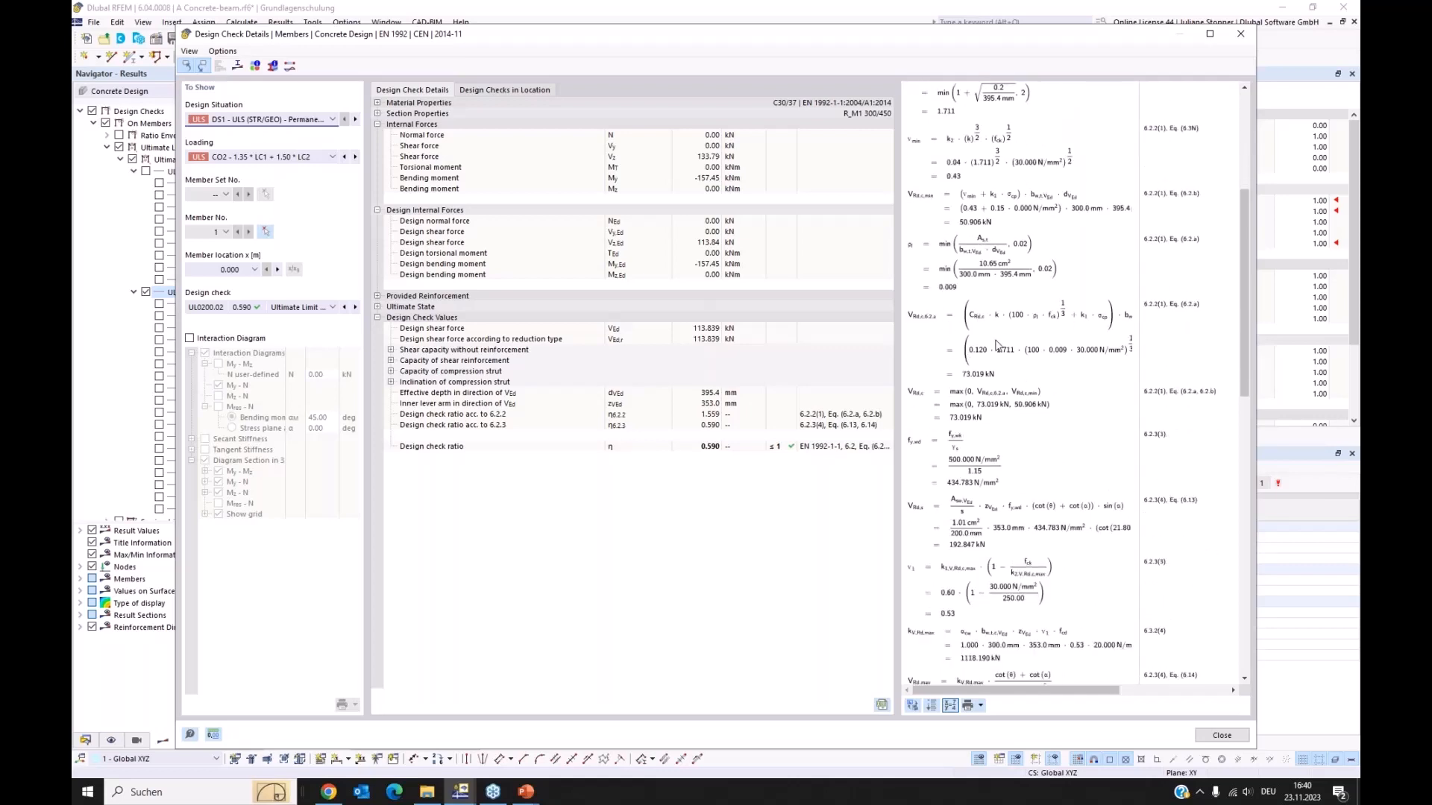
scroll(1019, 342, "down", 4)
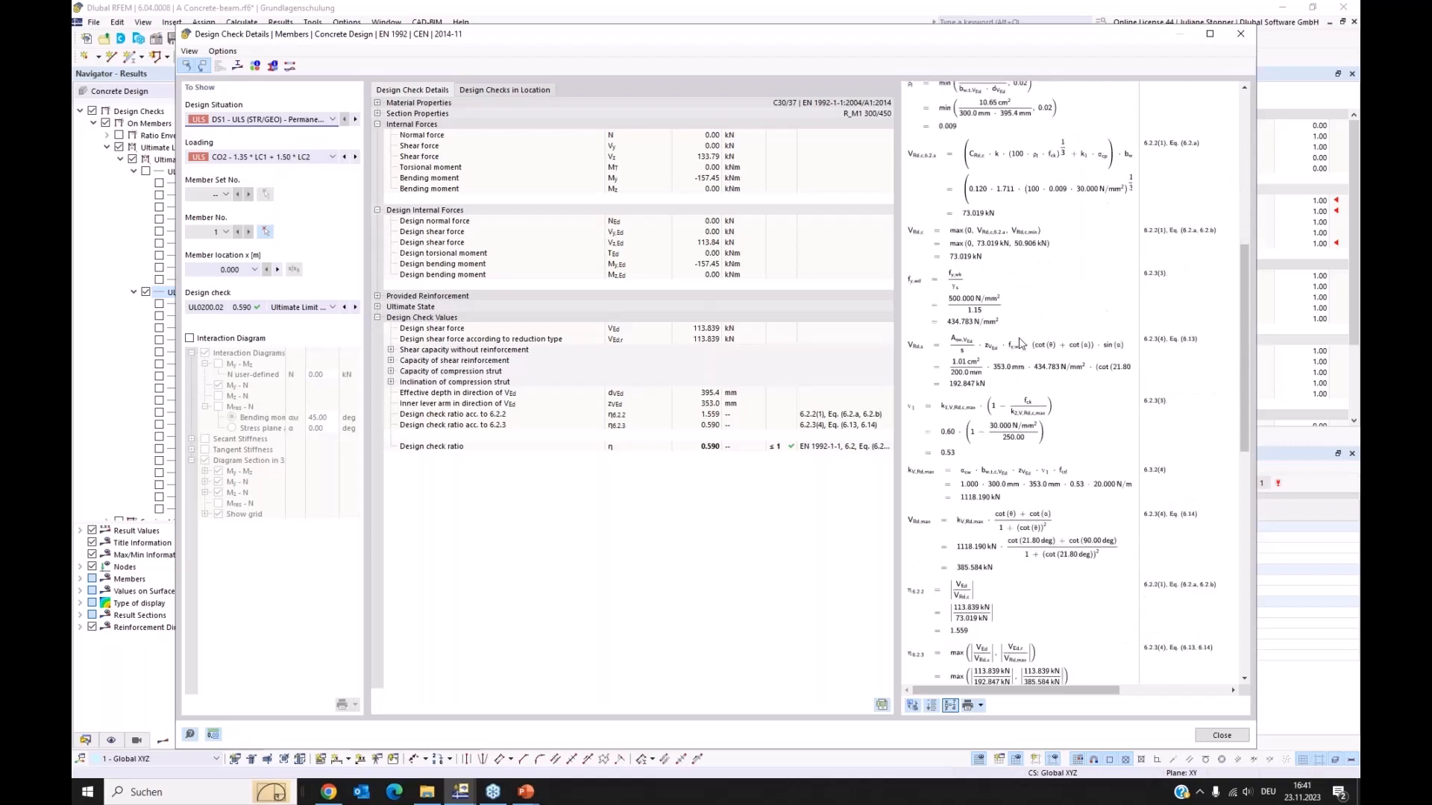
scroll(1020, 342, "down", 4)
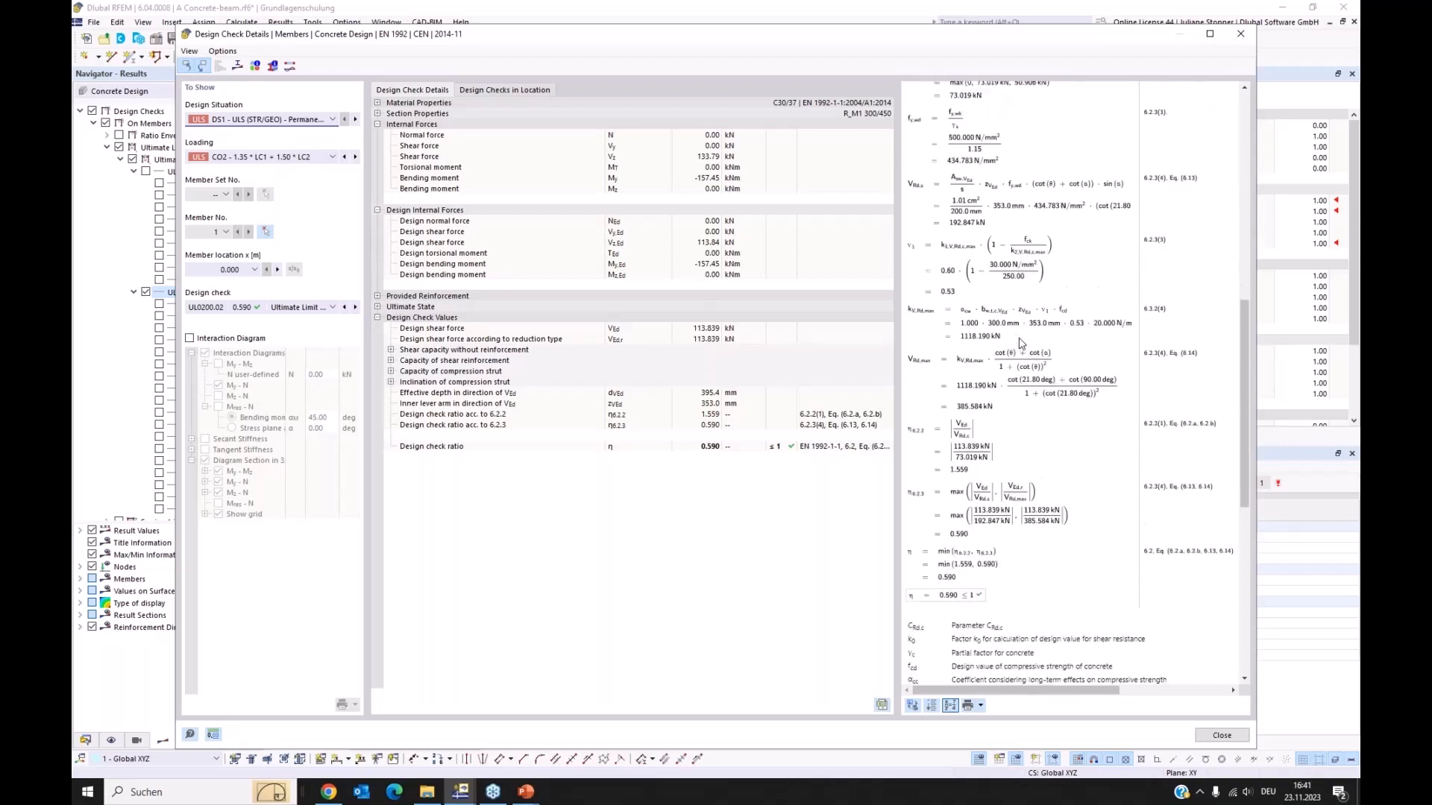
scroll(1027, 343, "up", 3)
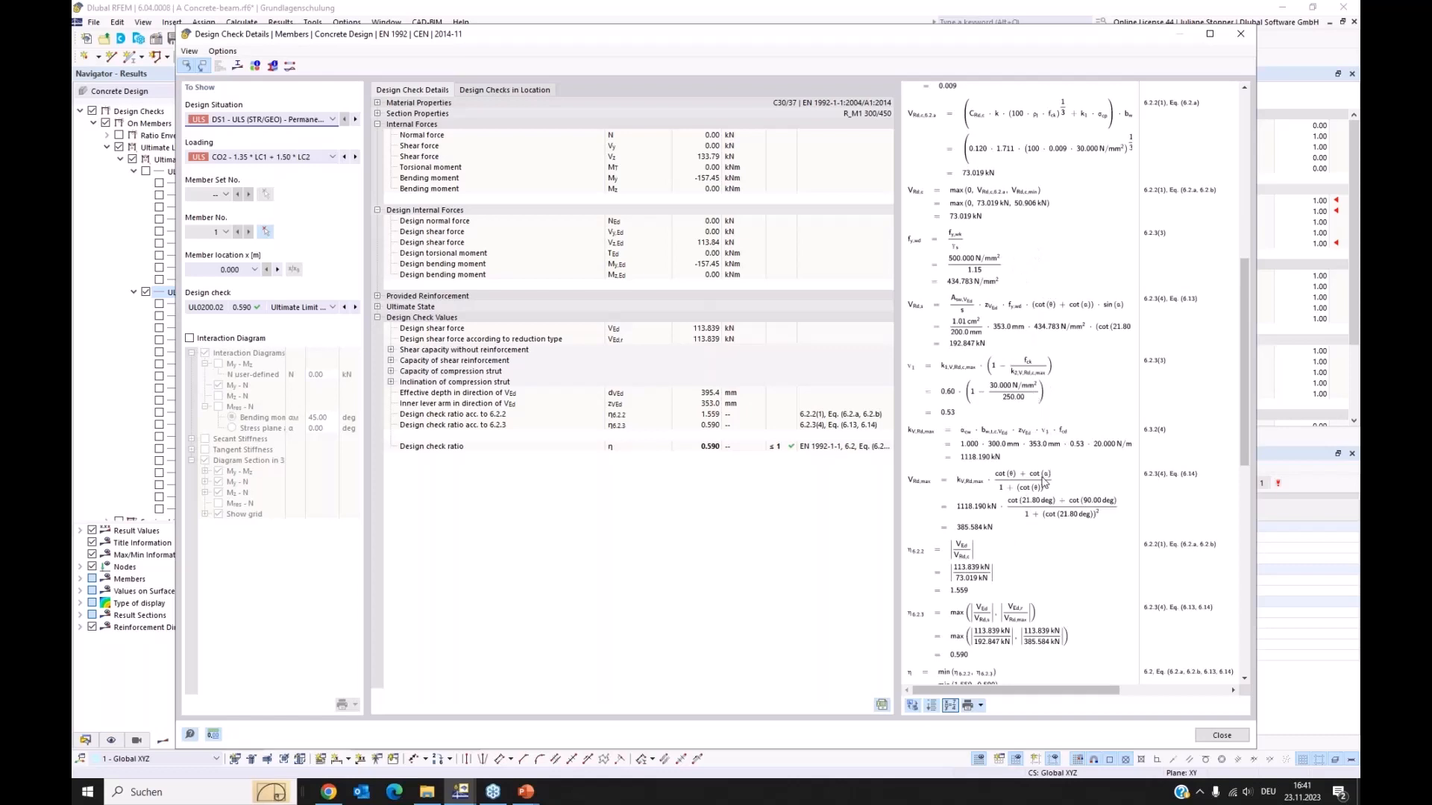
left_click(950, 707)
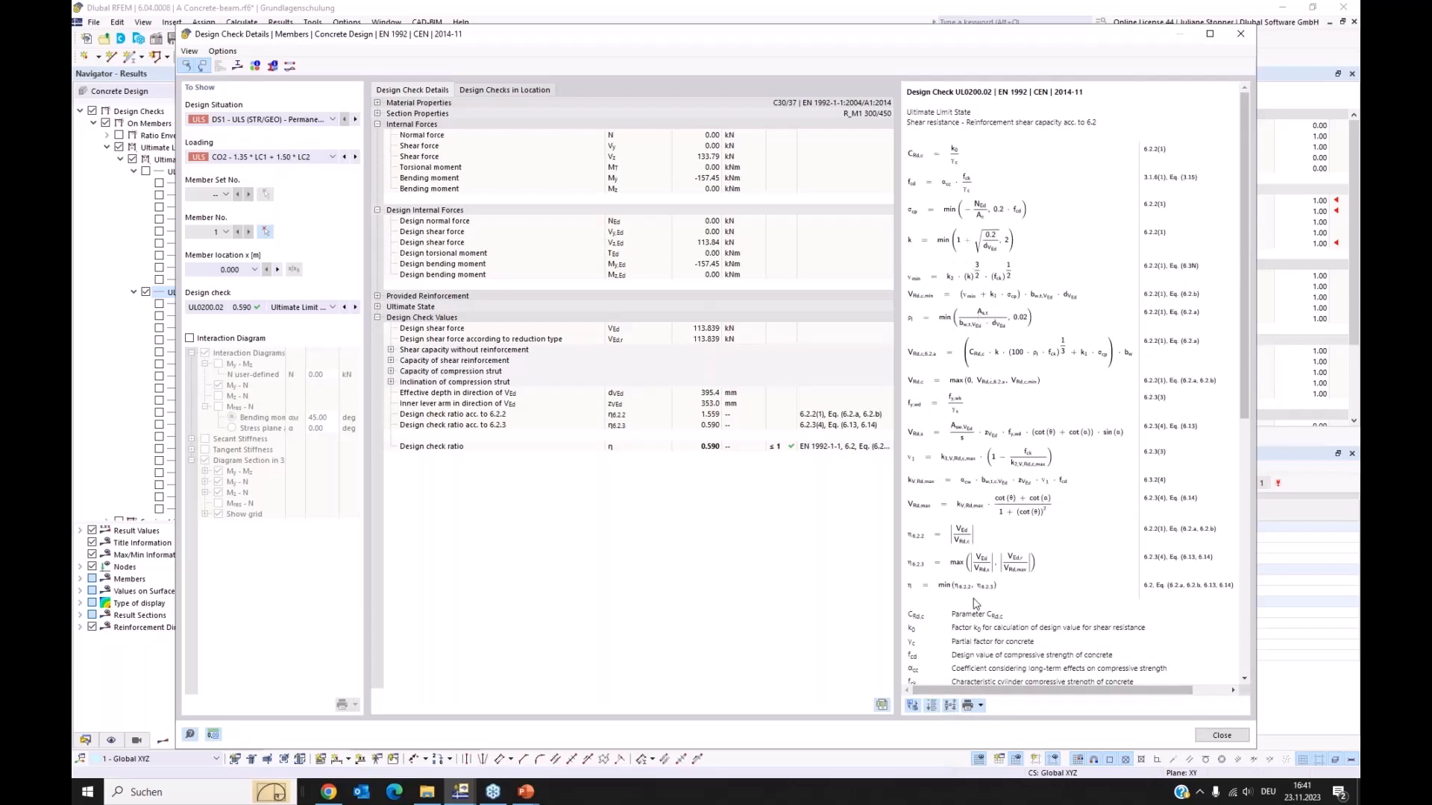
left_click(950, 707)
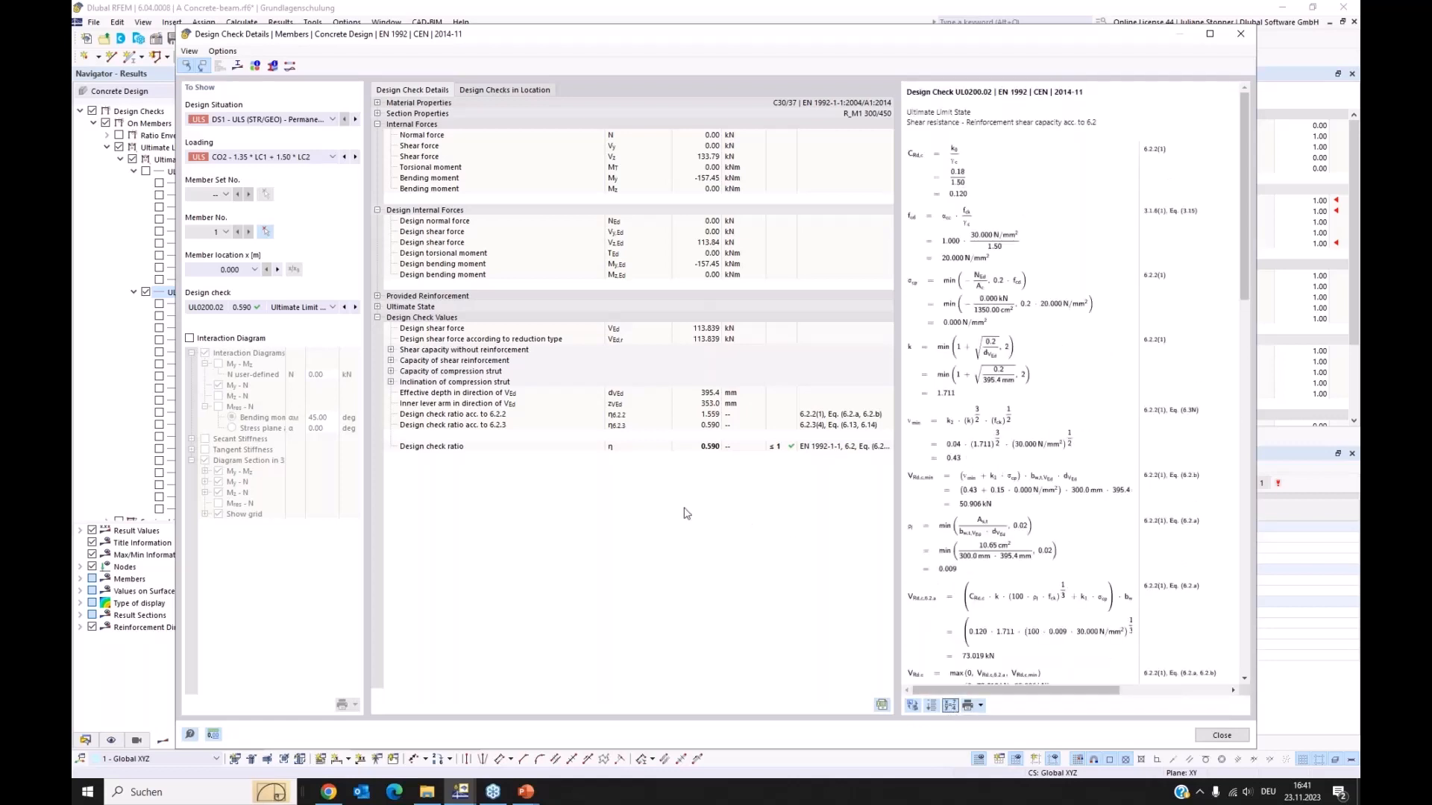
- Examine the shear reinforcement capacity values and the section's result diagram, and close the design check details
left_click(391, 361)
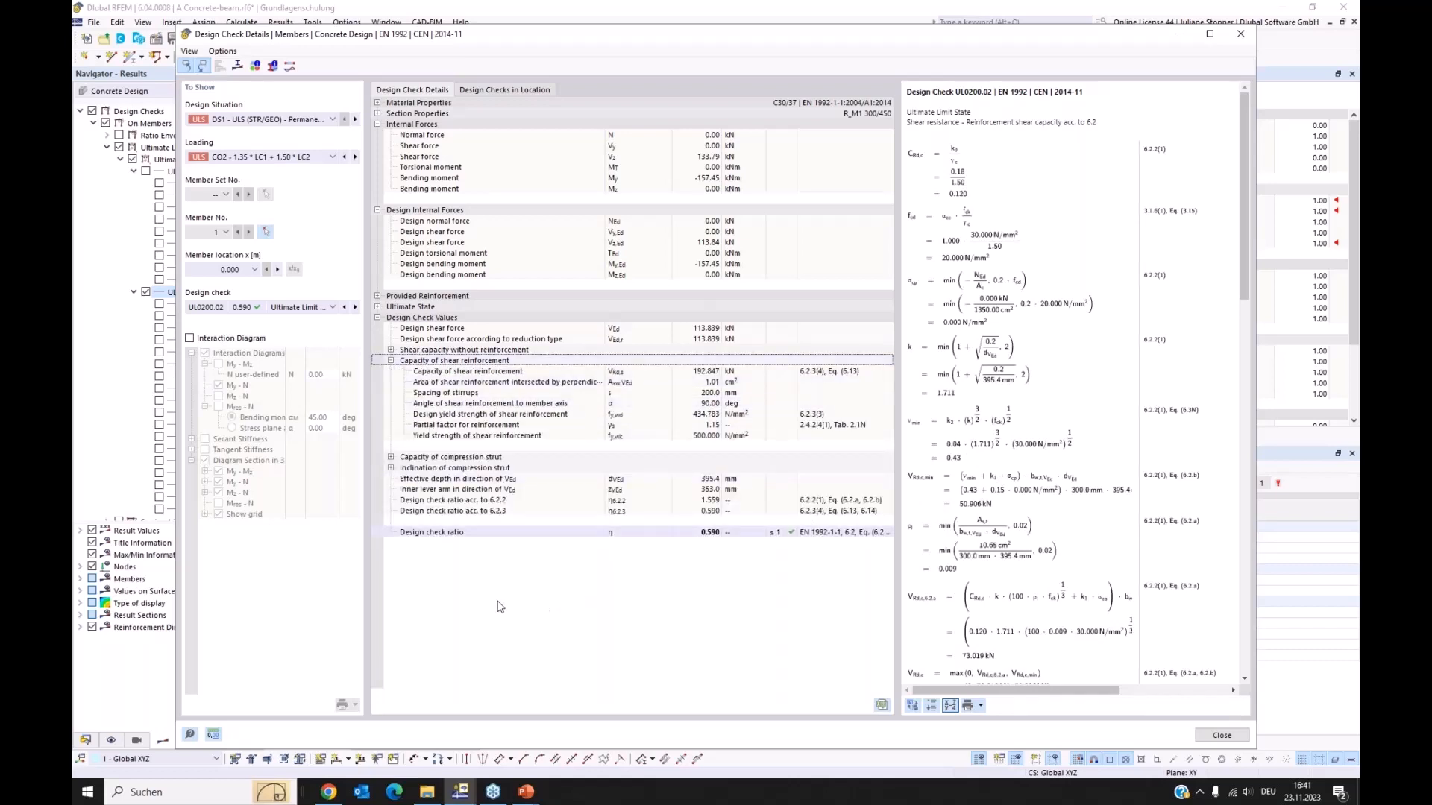
left_click(238, 66)
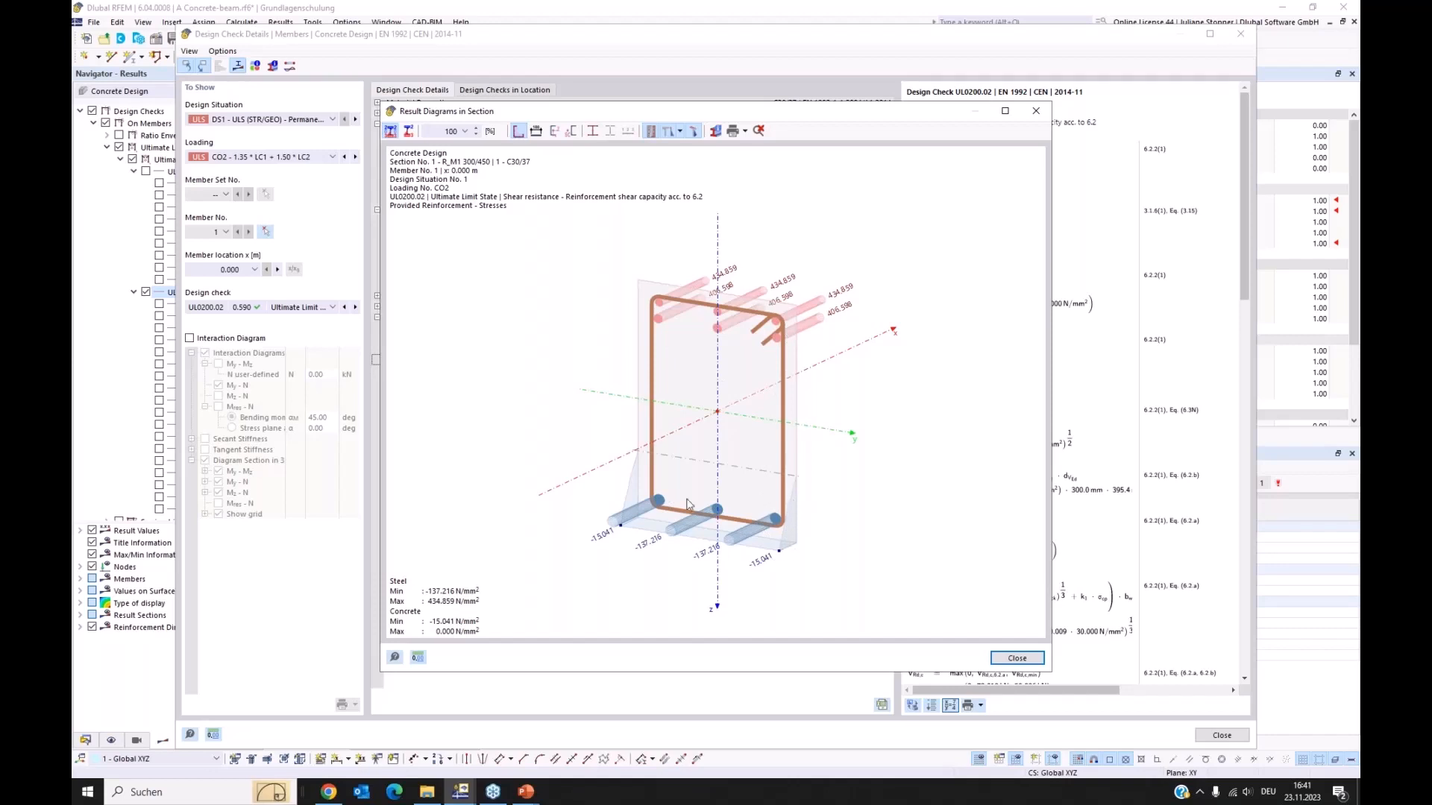
left_click(1015, 658)
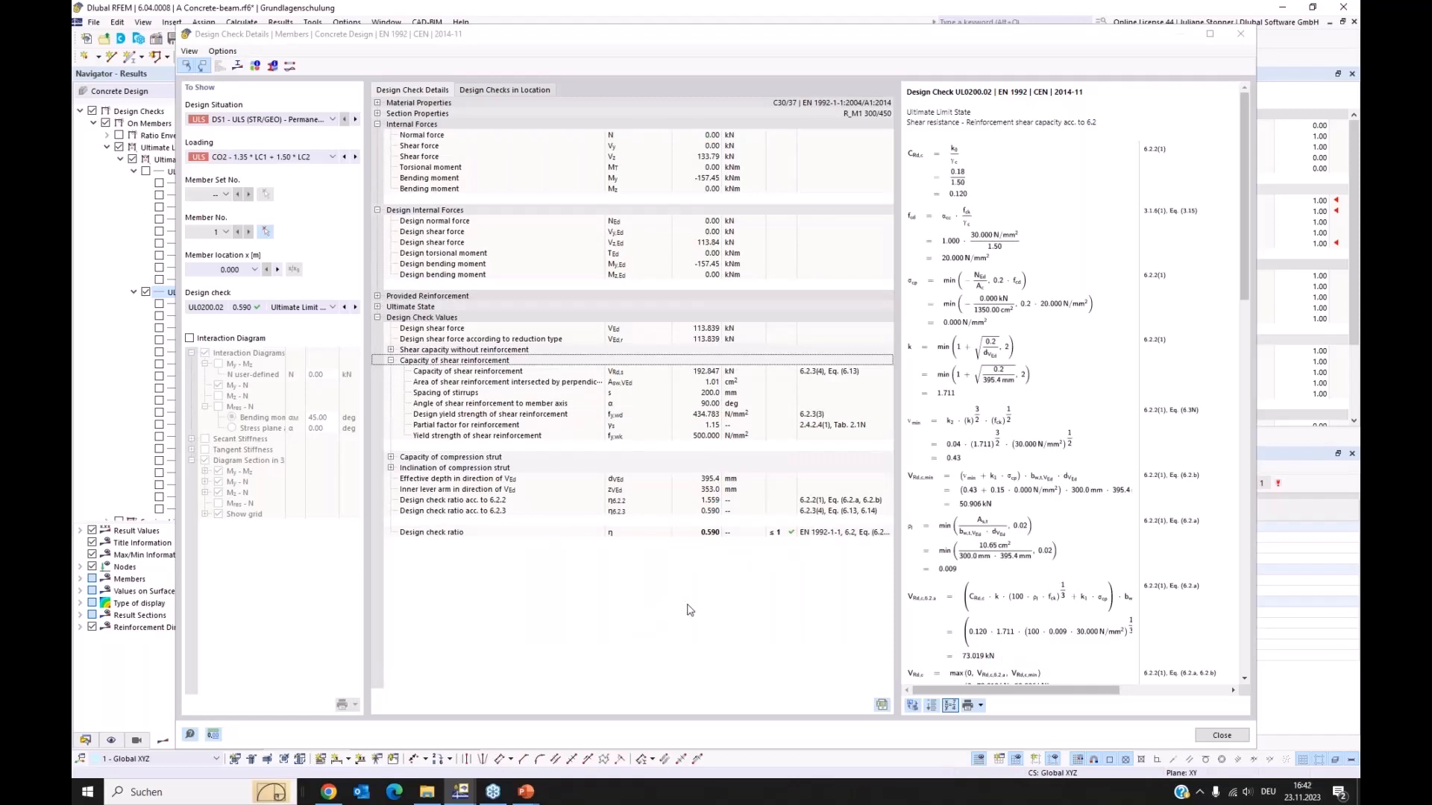
left_click(1235, 732)
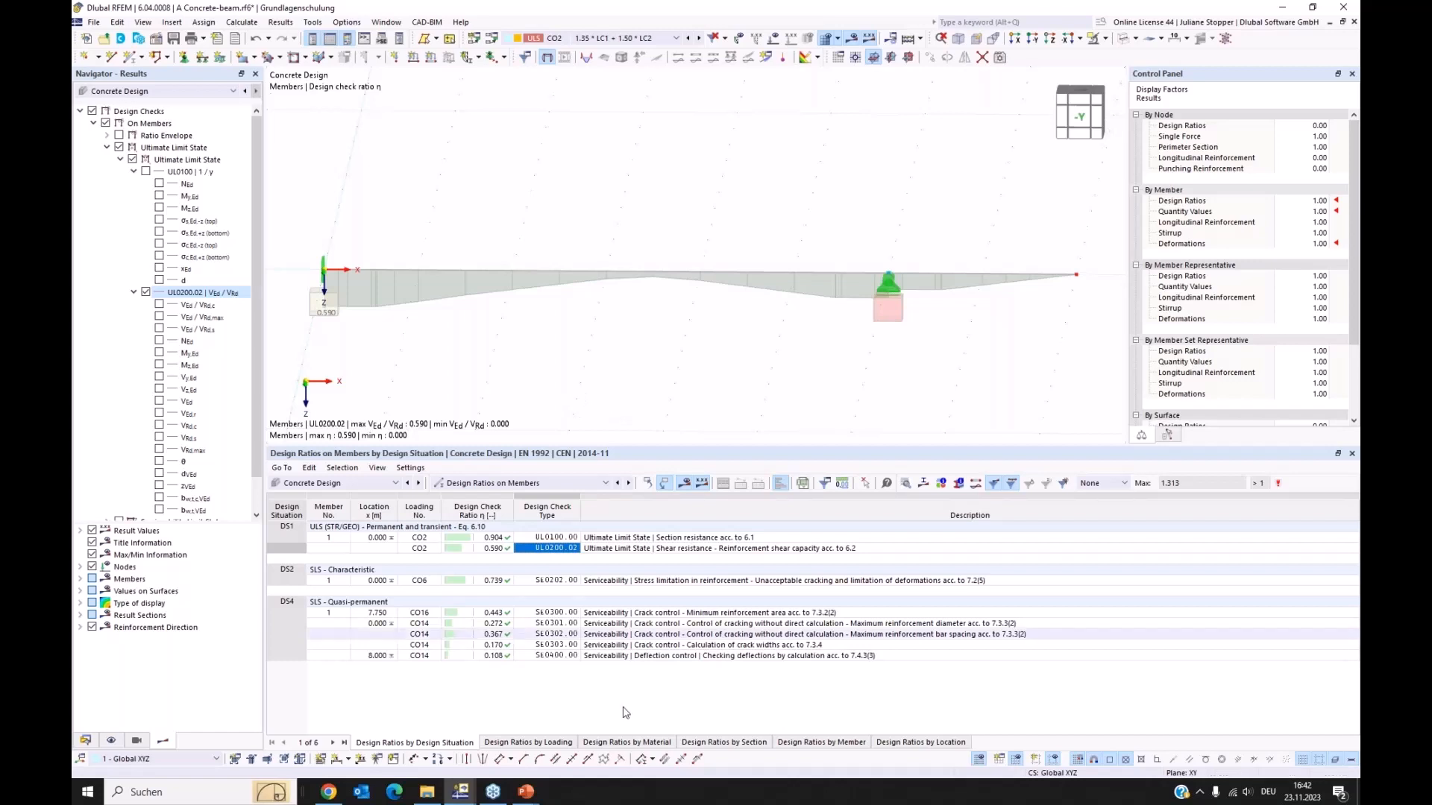
- Switch to the empty RFEM window and open the slab model 02_Stahlbetondecke_ohne-Bemessung-vorl.rf6
mouse_move(462, 792)
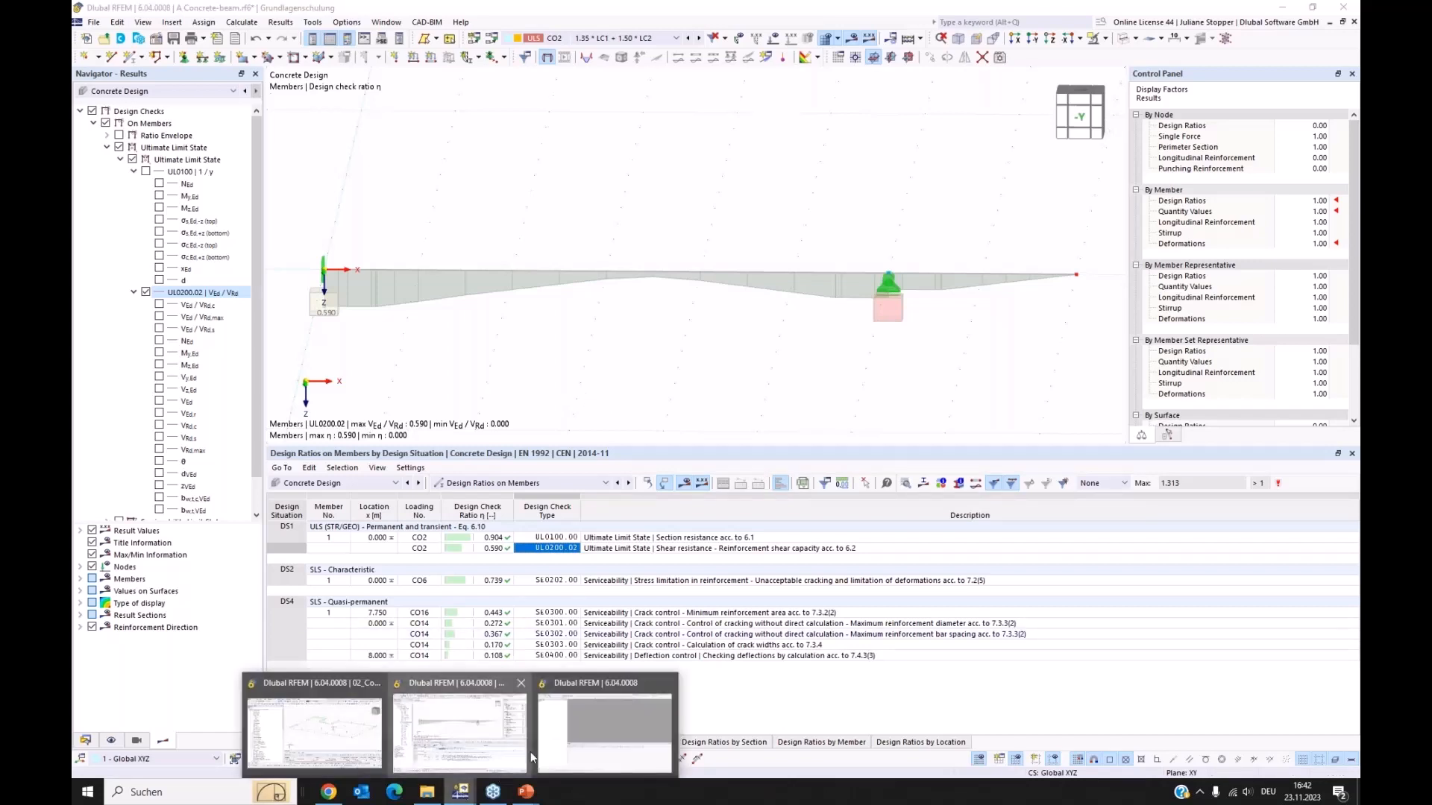
left_click(601, 716)
left_click(827, 472)
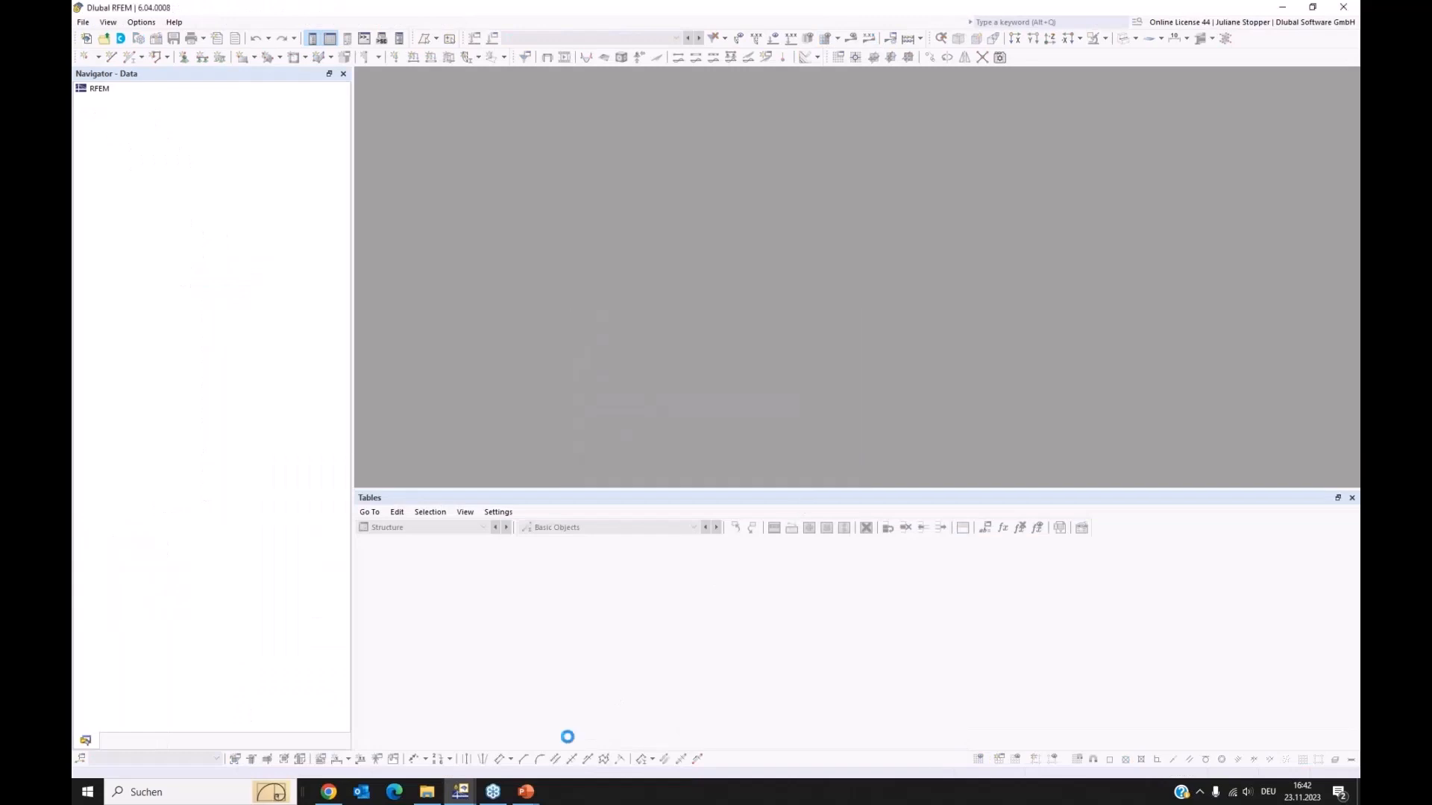
- Switch to the PowerPoint presentation and show the slide with the reinforced concrete slab's dimensions, materials and load cases
mouse_move(462, 791)
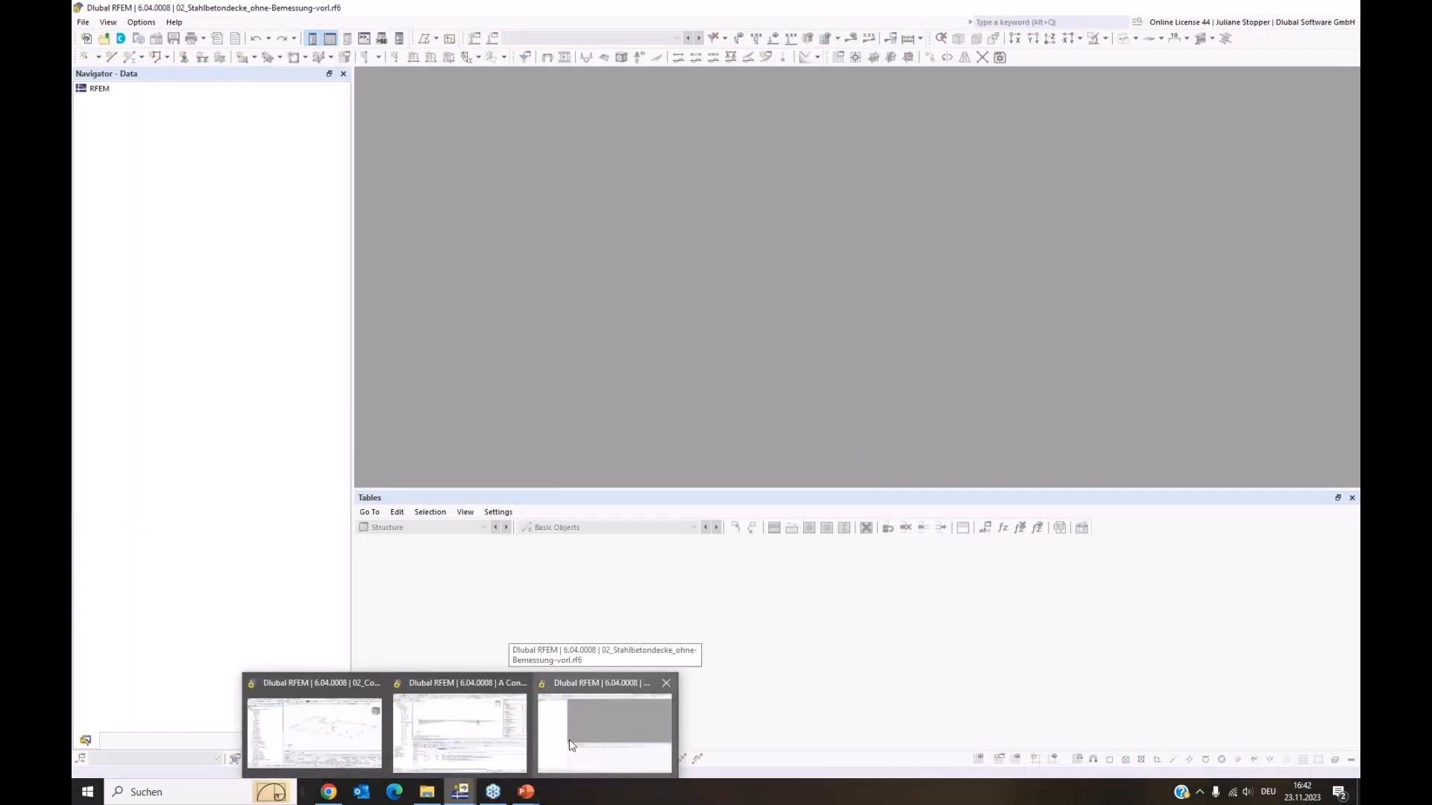
mouse_move(525, 791)
left_click(489, 739)
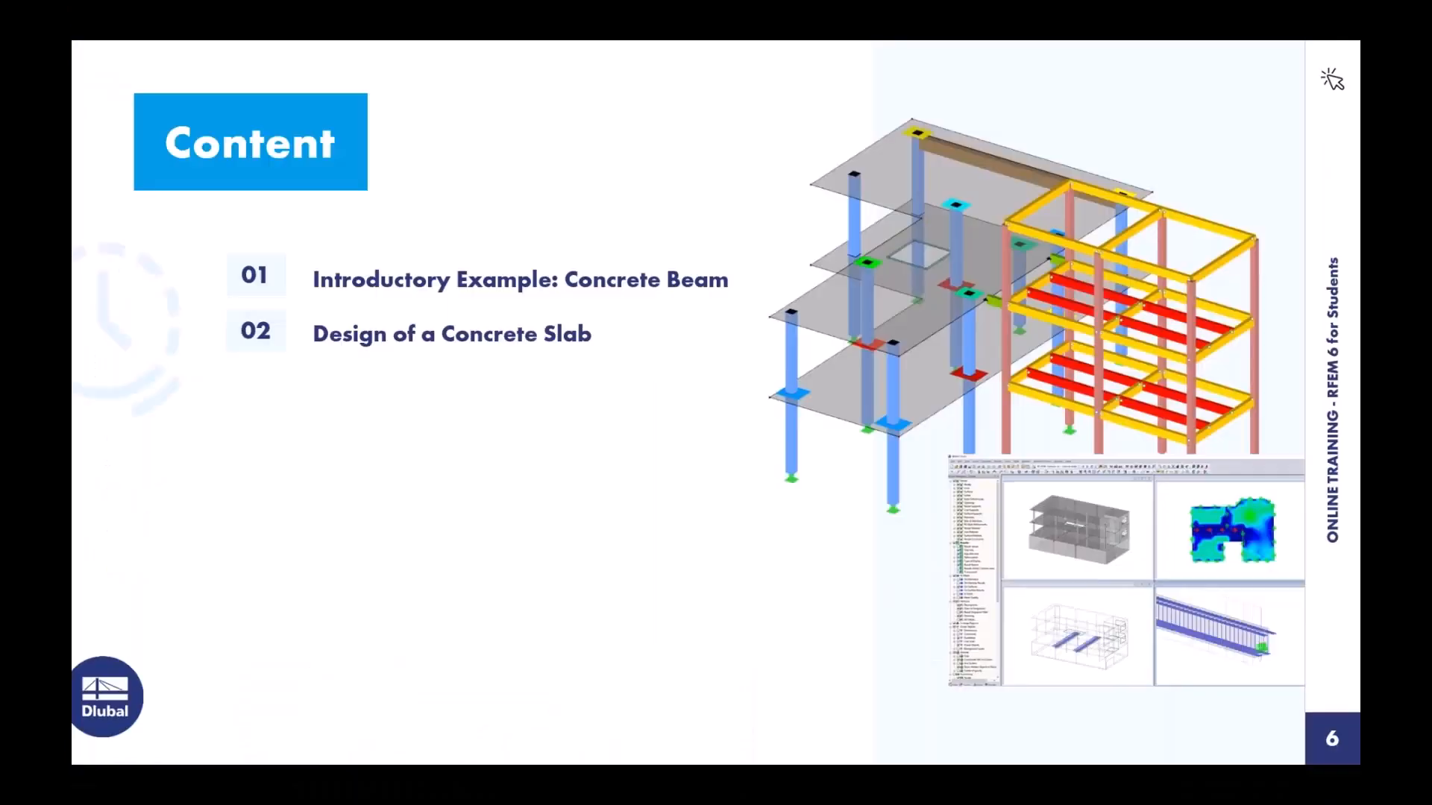
left_click(110, 751)
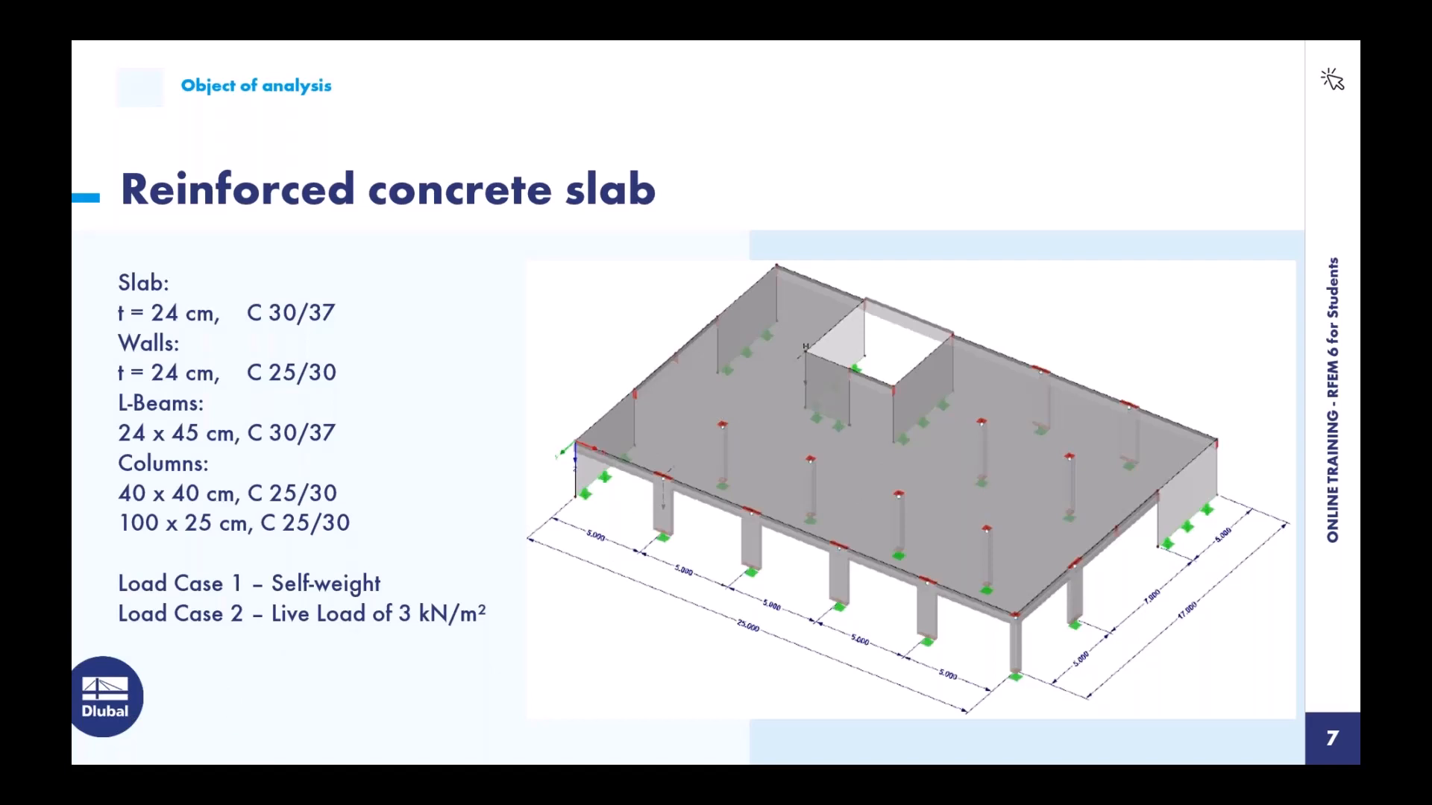
- Return to the slab model in RFEM, enlarge its graphics area and inspect the slab from the opposite side
key("alt+Tab")
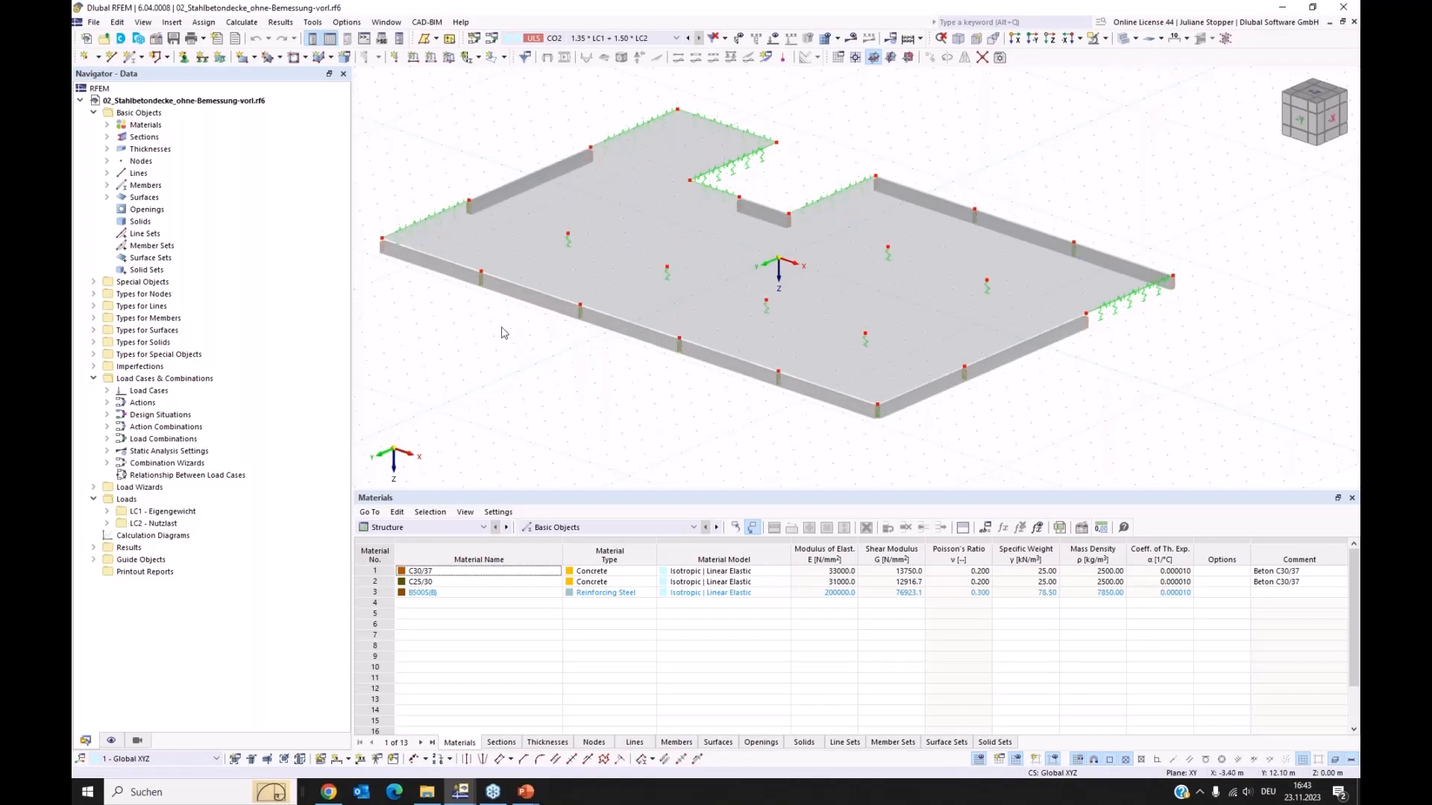
middle_click_drag(445, 365, 700, 455, "ctrl")
left_click_drag(731, 489, 712, 586)
middle_click_drag(667, 515, 575, 391, "ctrl")
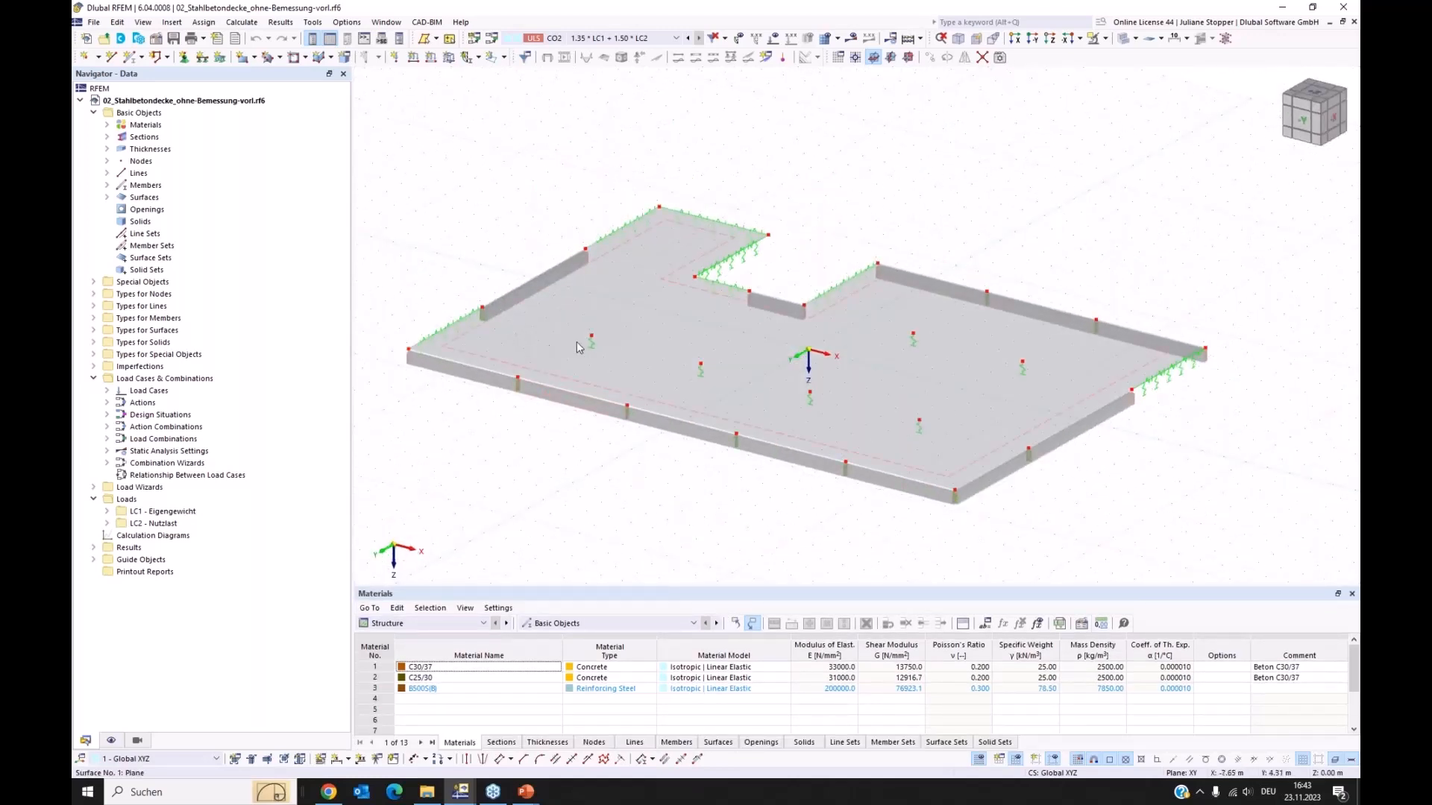
middle_click_drag(543, 390, 548, 478, "ctrl")
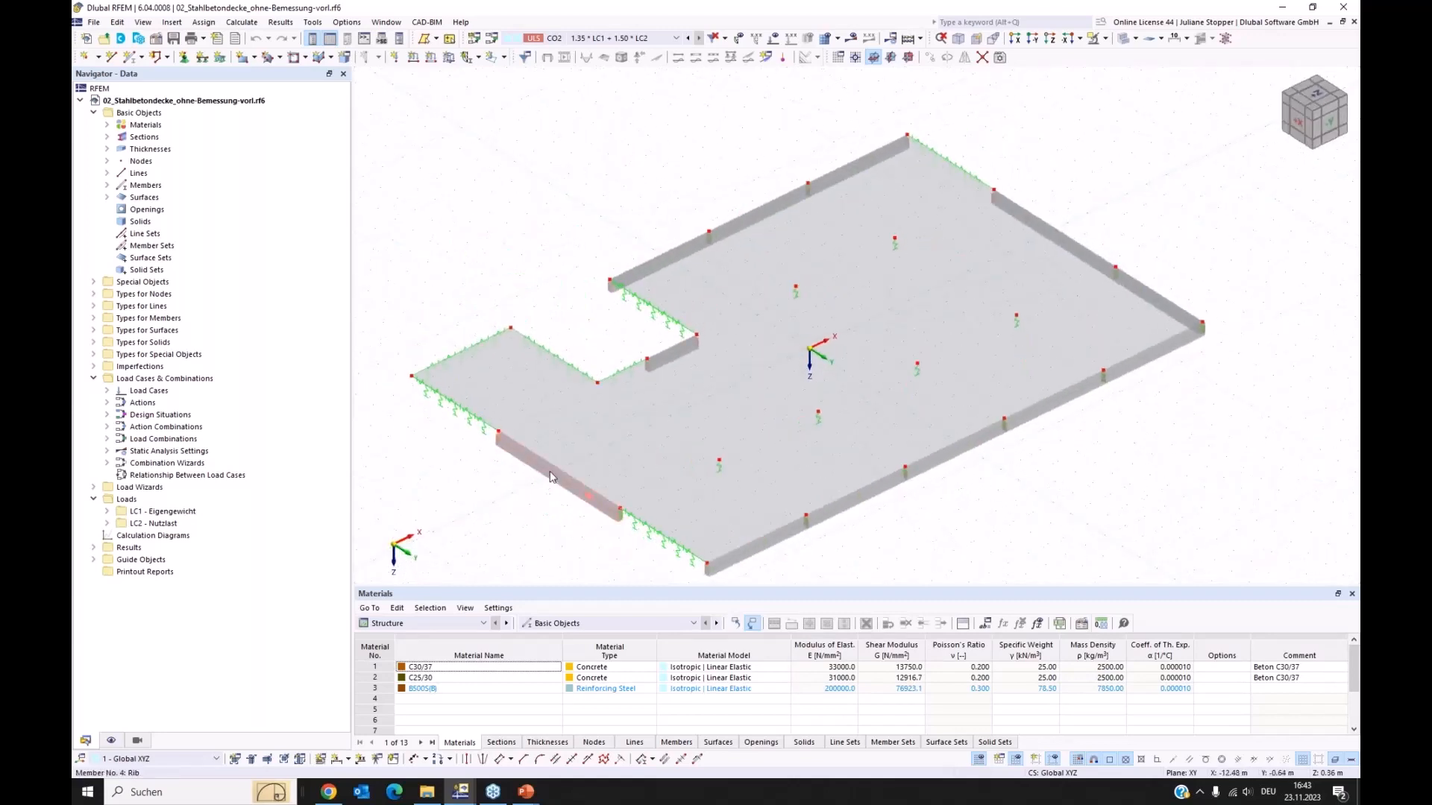
- Open member 4 at the slab edge for editing and look through the available member types, keeping Rib
right_click(550, 477)
mouse_move(580, 497)
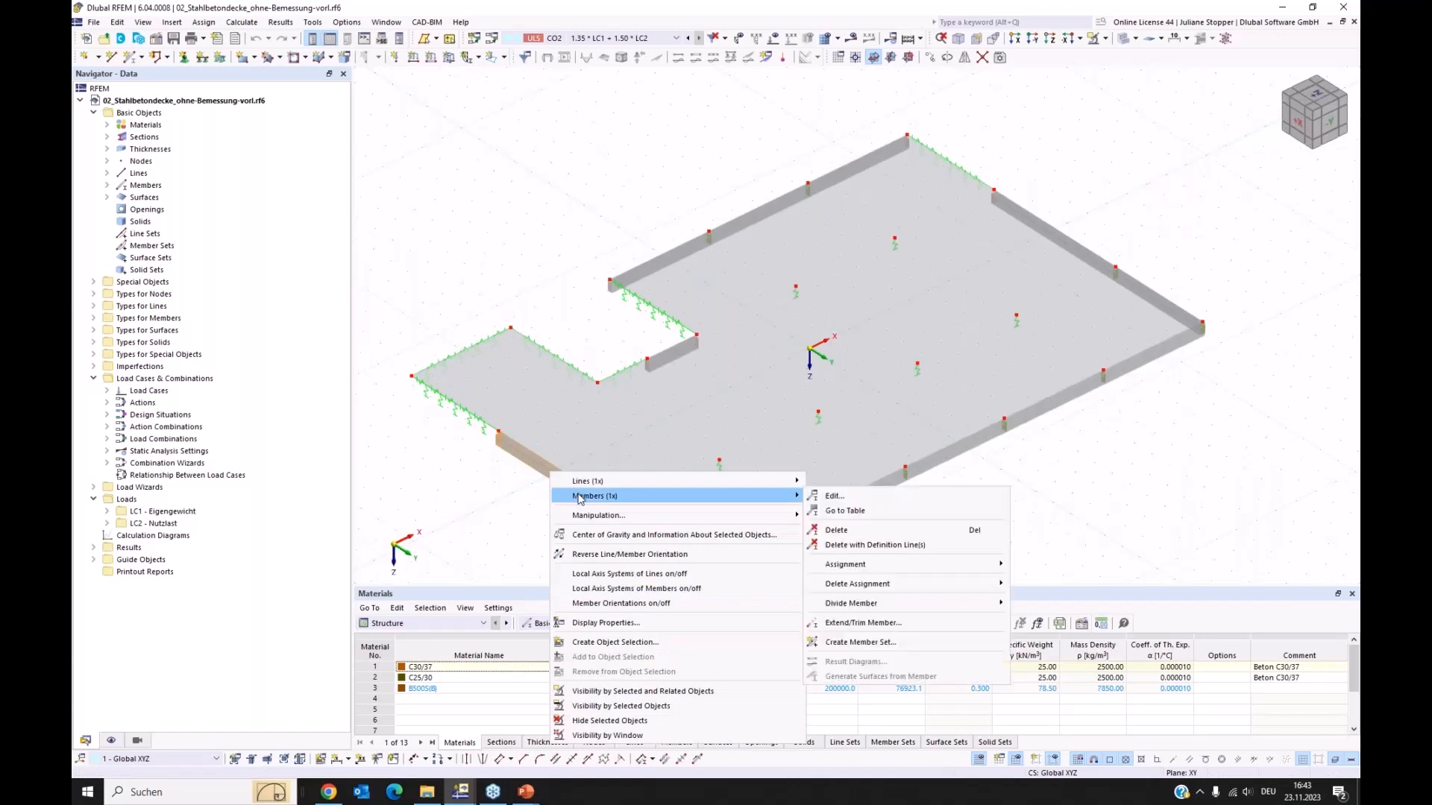
left_click(836, 497)
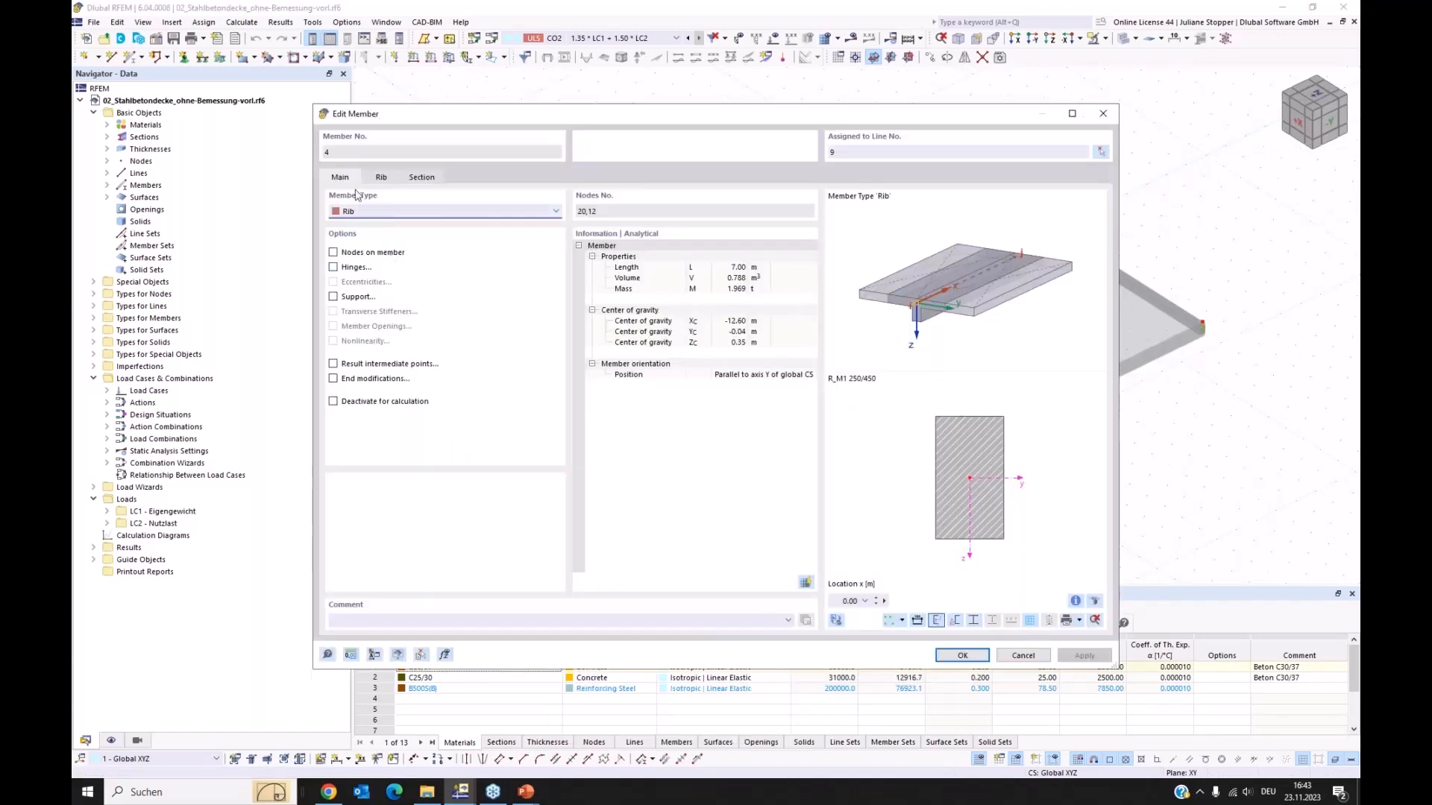
left_click(375, 214)
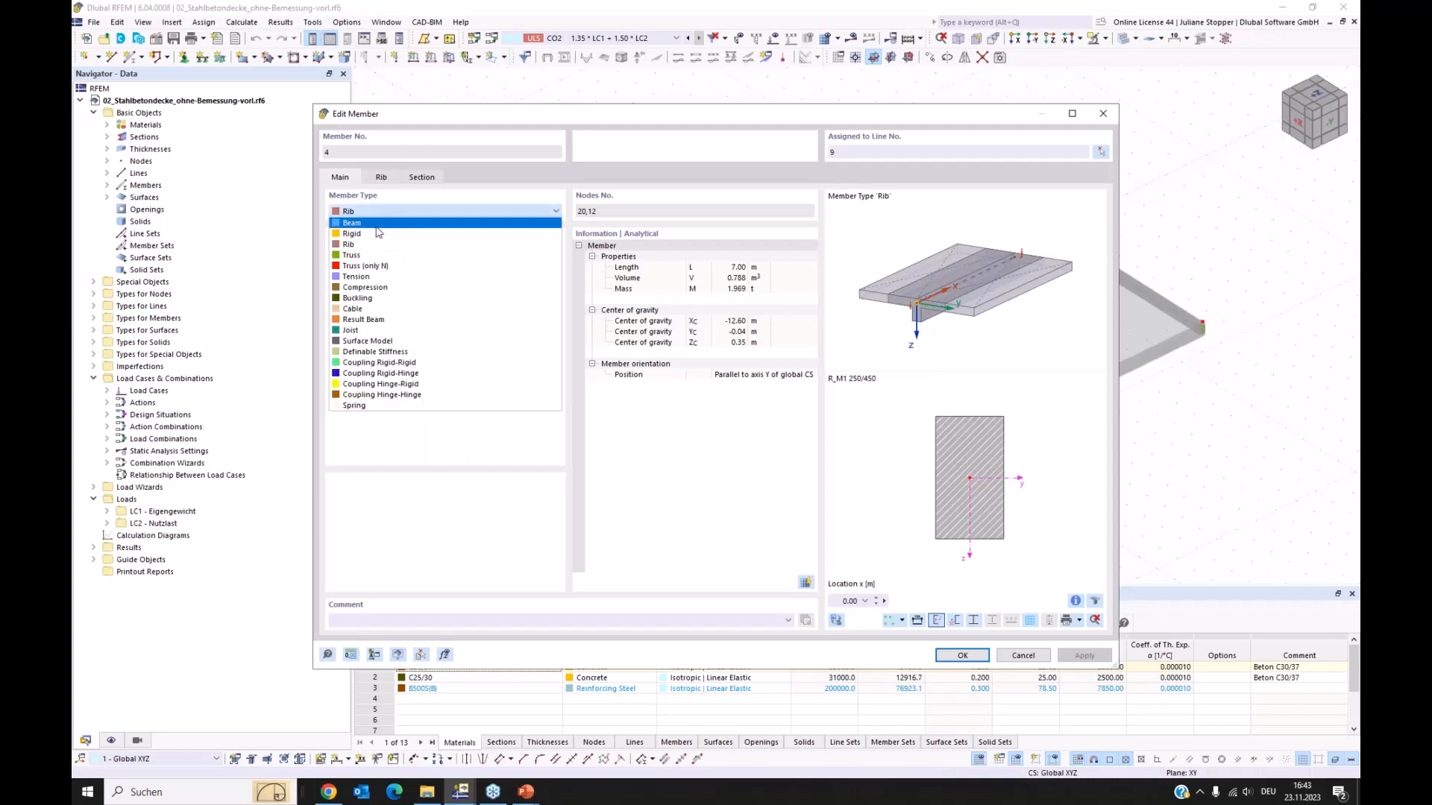
key("Escape")
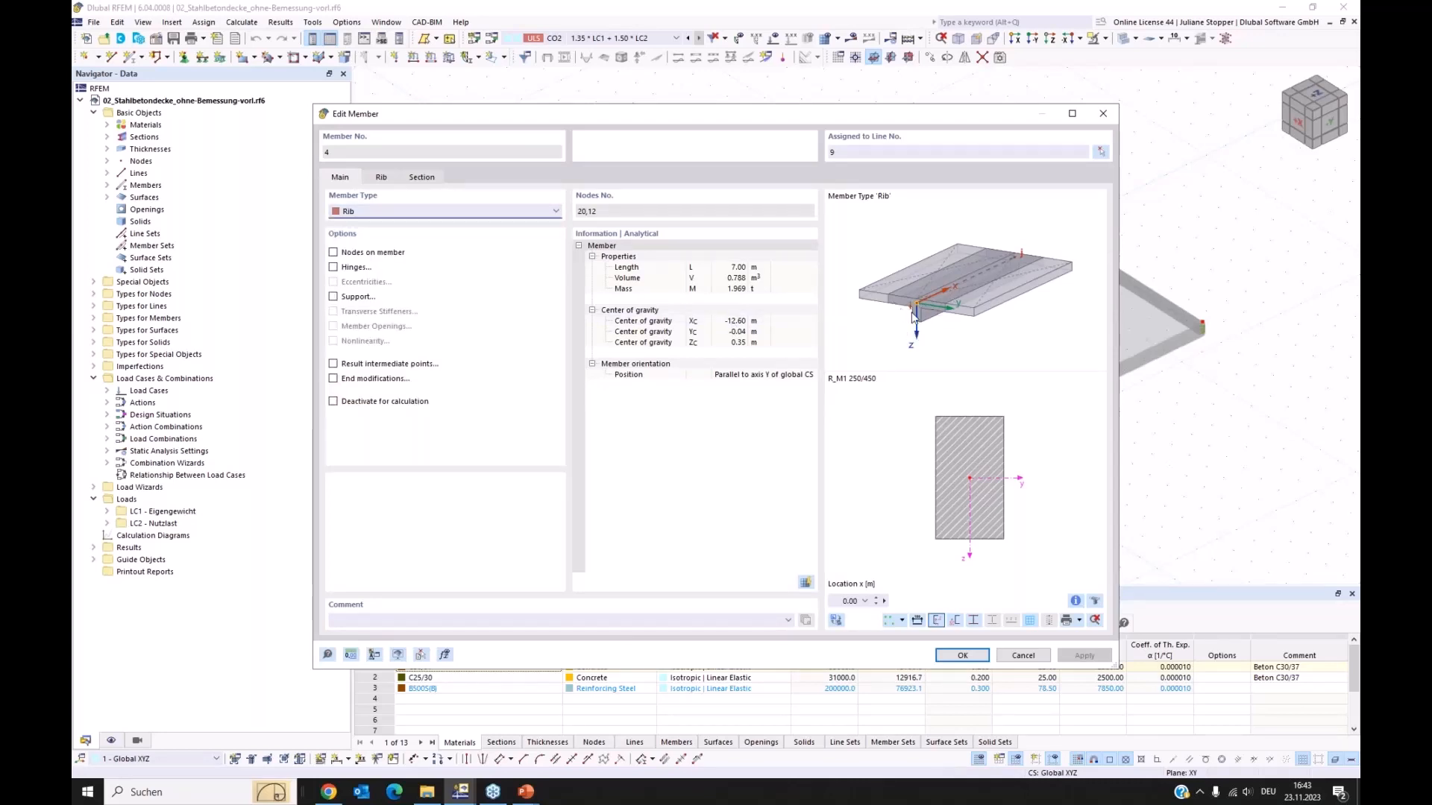
- Examine the rib's alignment and flange dimensions with a 3D preview, and close the member without changes
left_click(381, 179)
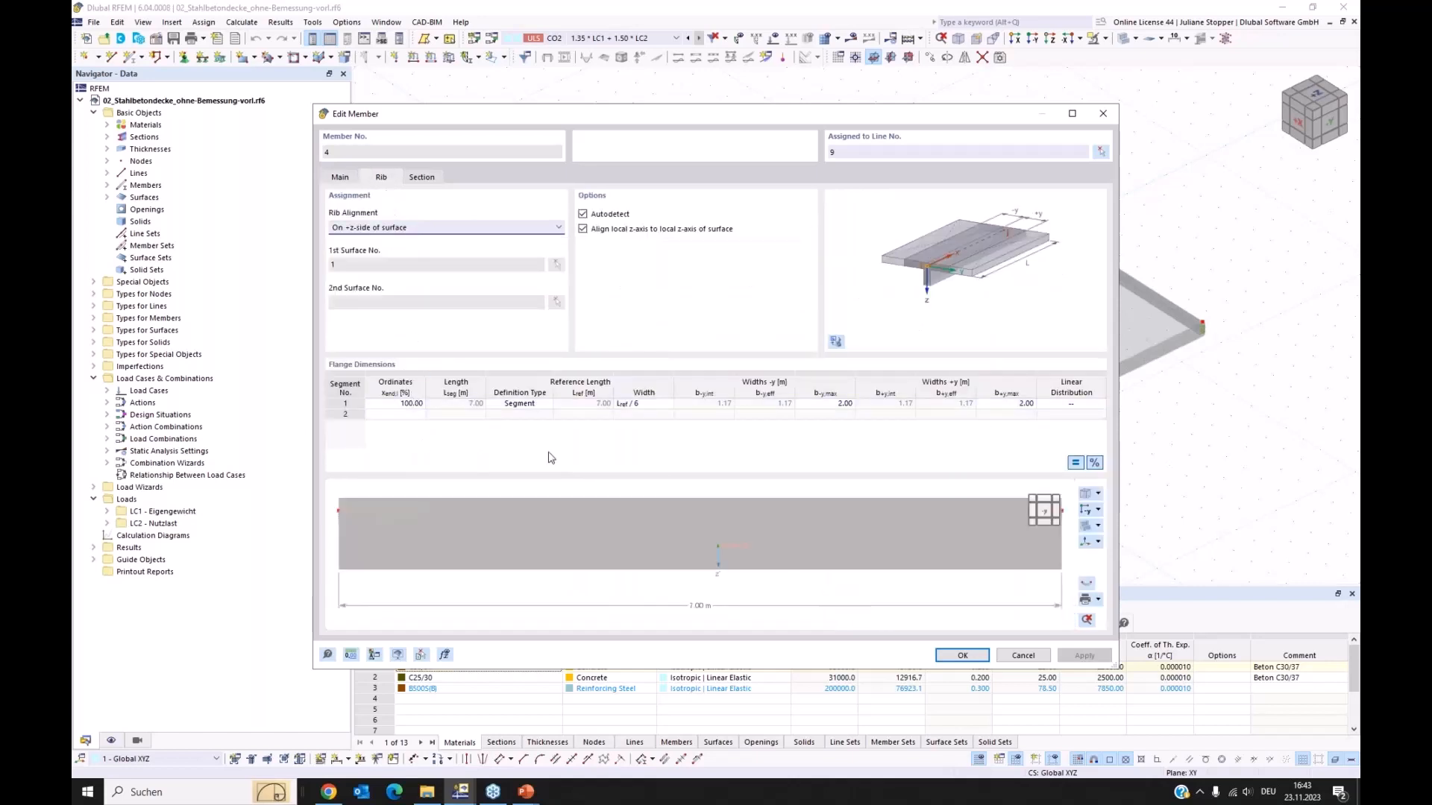
left_click(1085, 496)
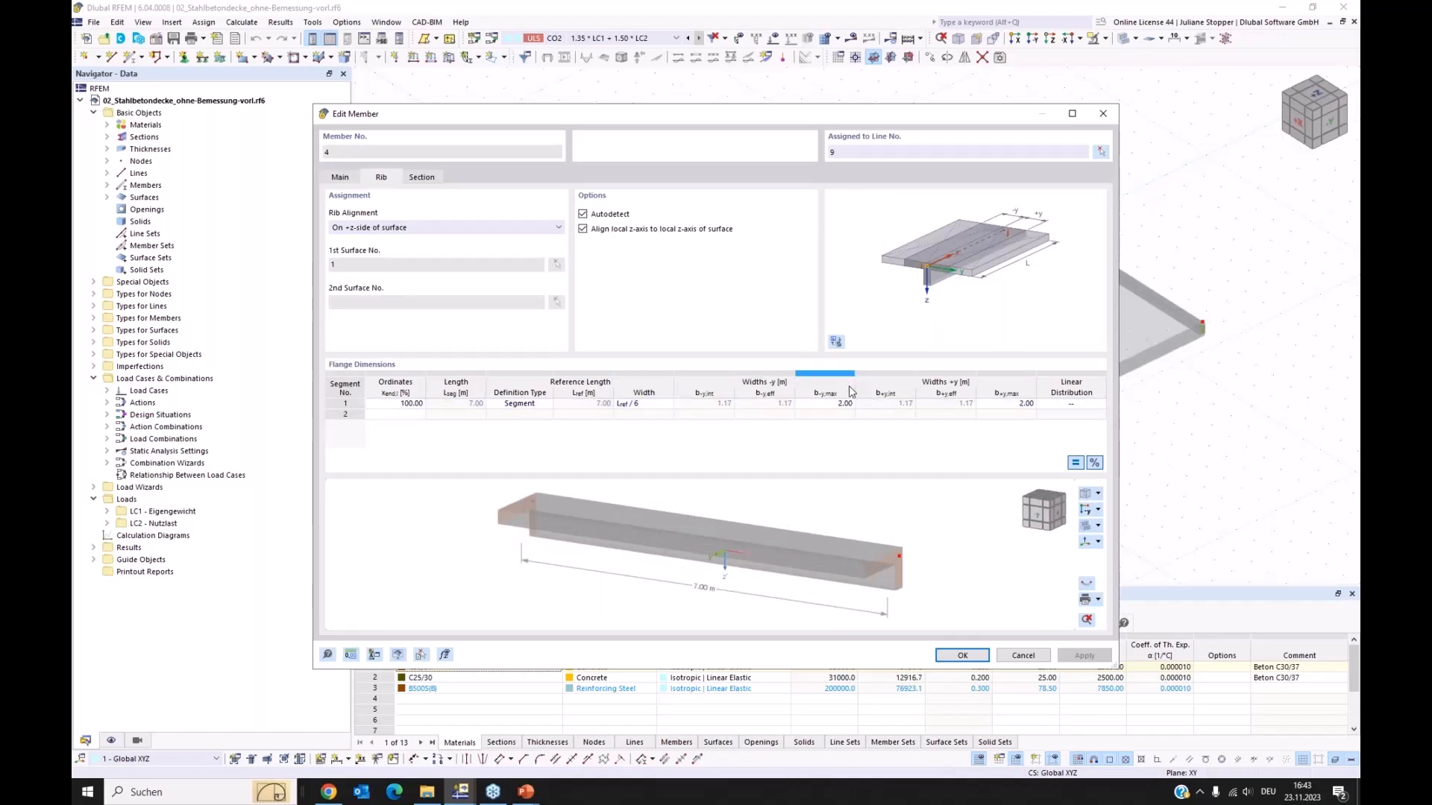
mouse_move(930, 580)
middle_mouse_down("ctrl")
mouse_move(903, 586)
mouse_move(929, 581)
middle_mouse_up("ctrl")
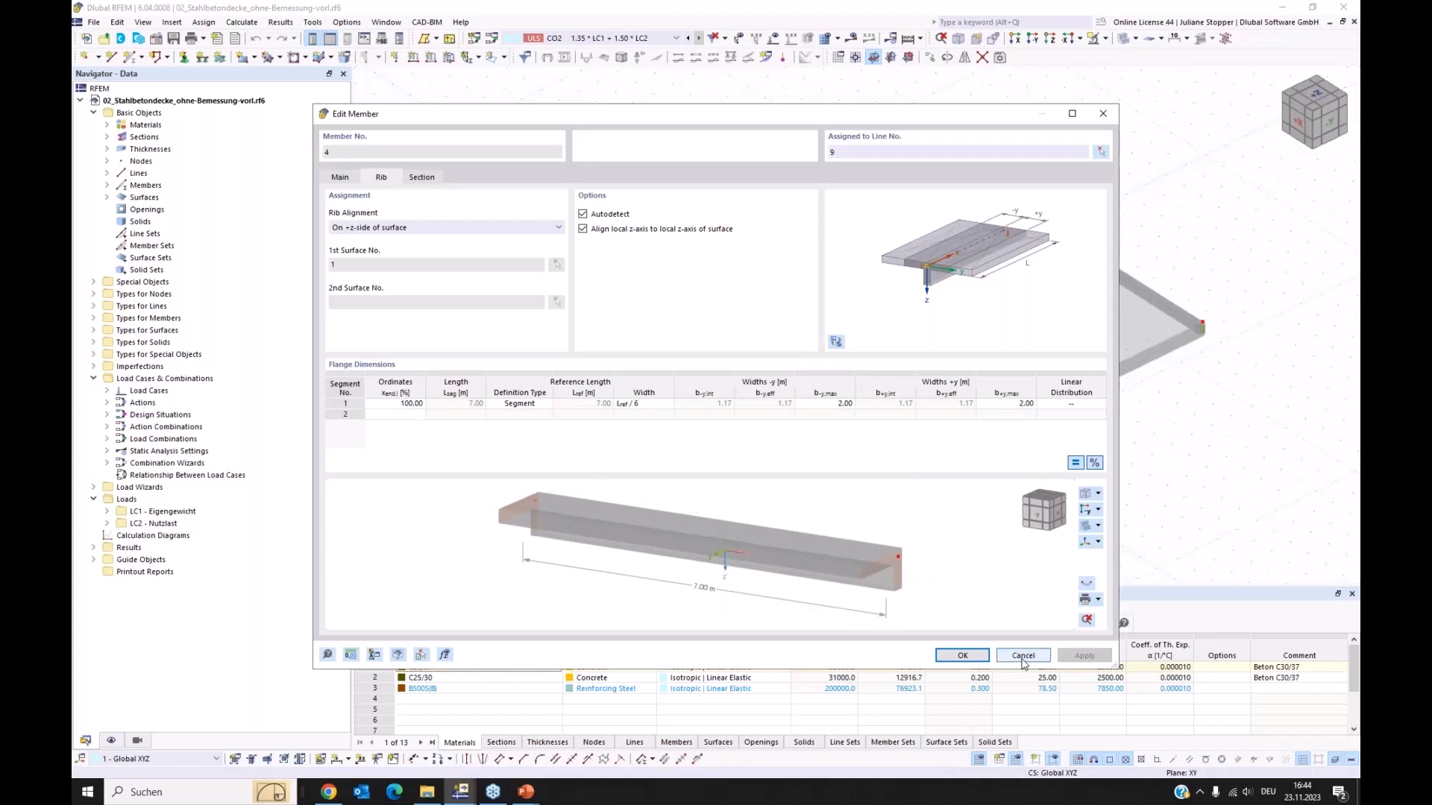
left_click(340, 179)
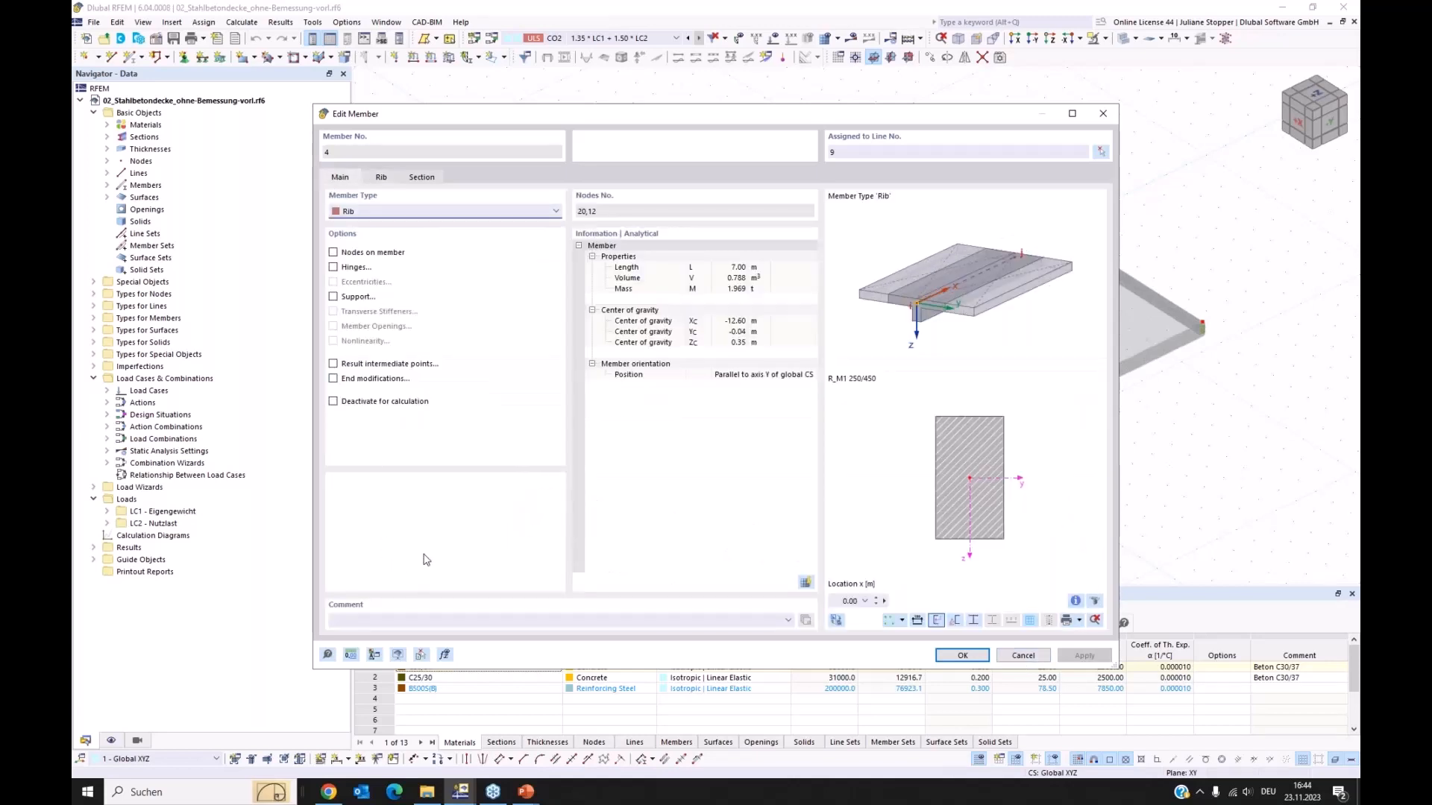
left_click(1023, 657)
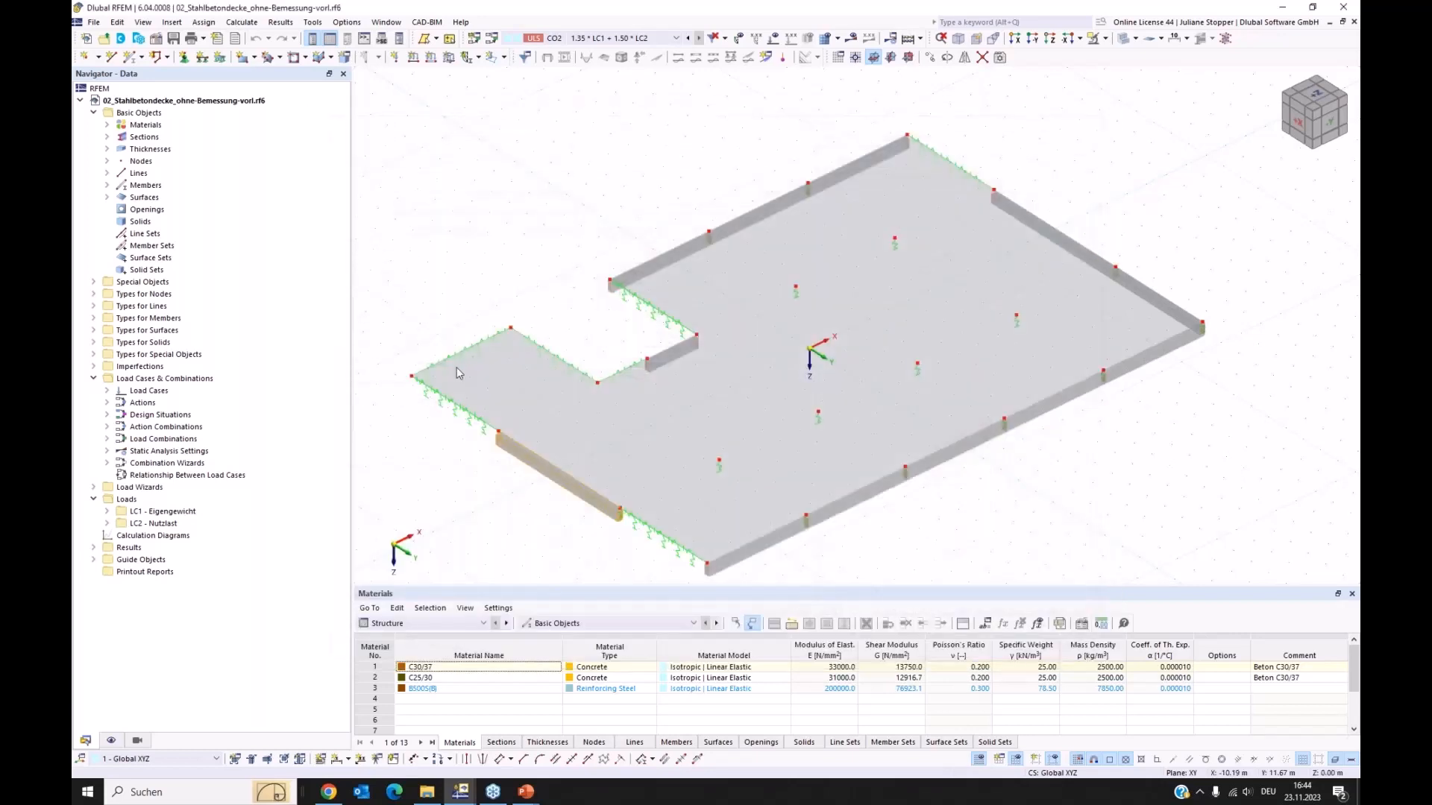
- Open the slab model's base data and activate the Concrete Design add-on
right_click(135, 116)
left_click(156, 125)
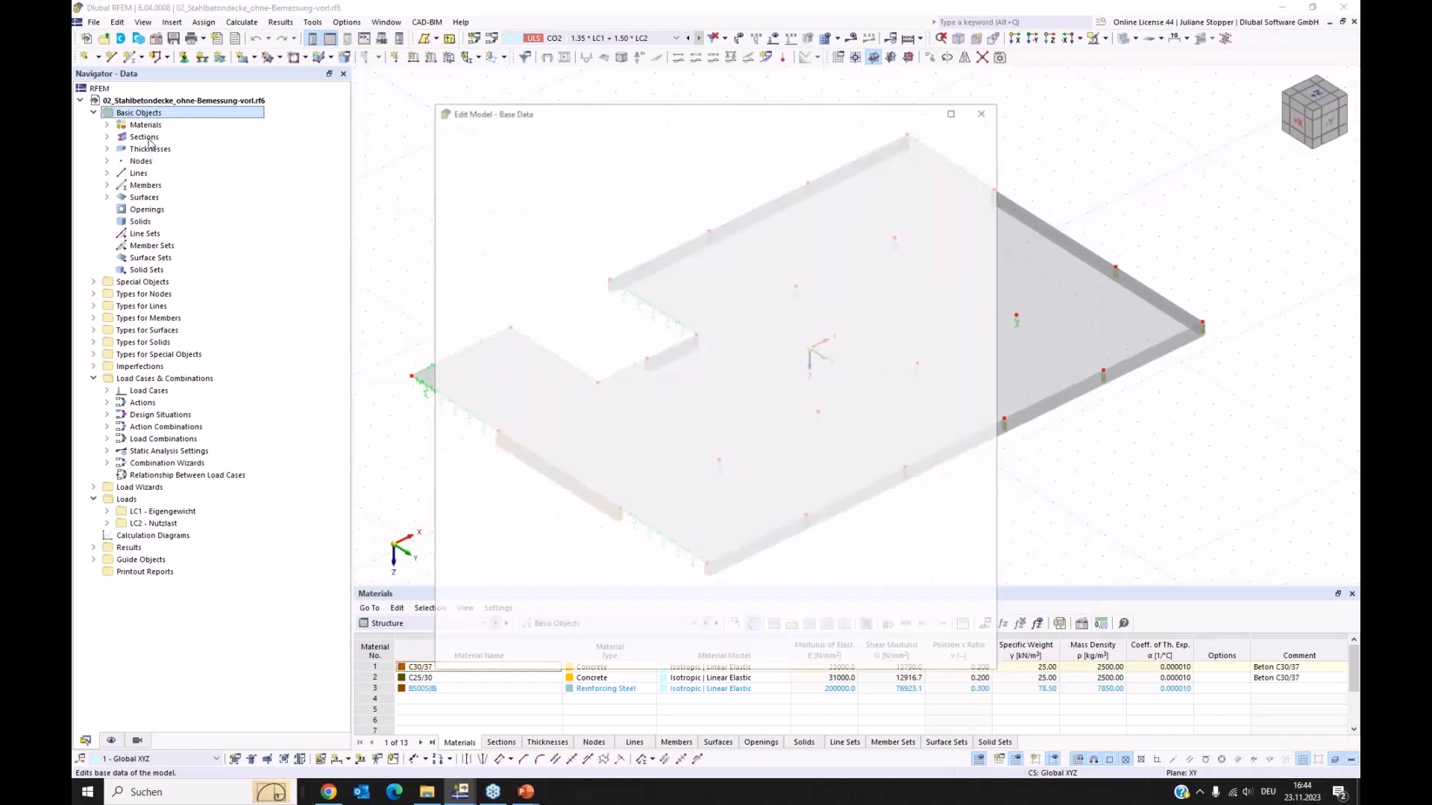
left_click(498, 135)
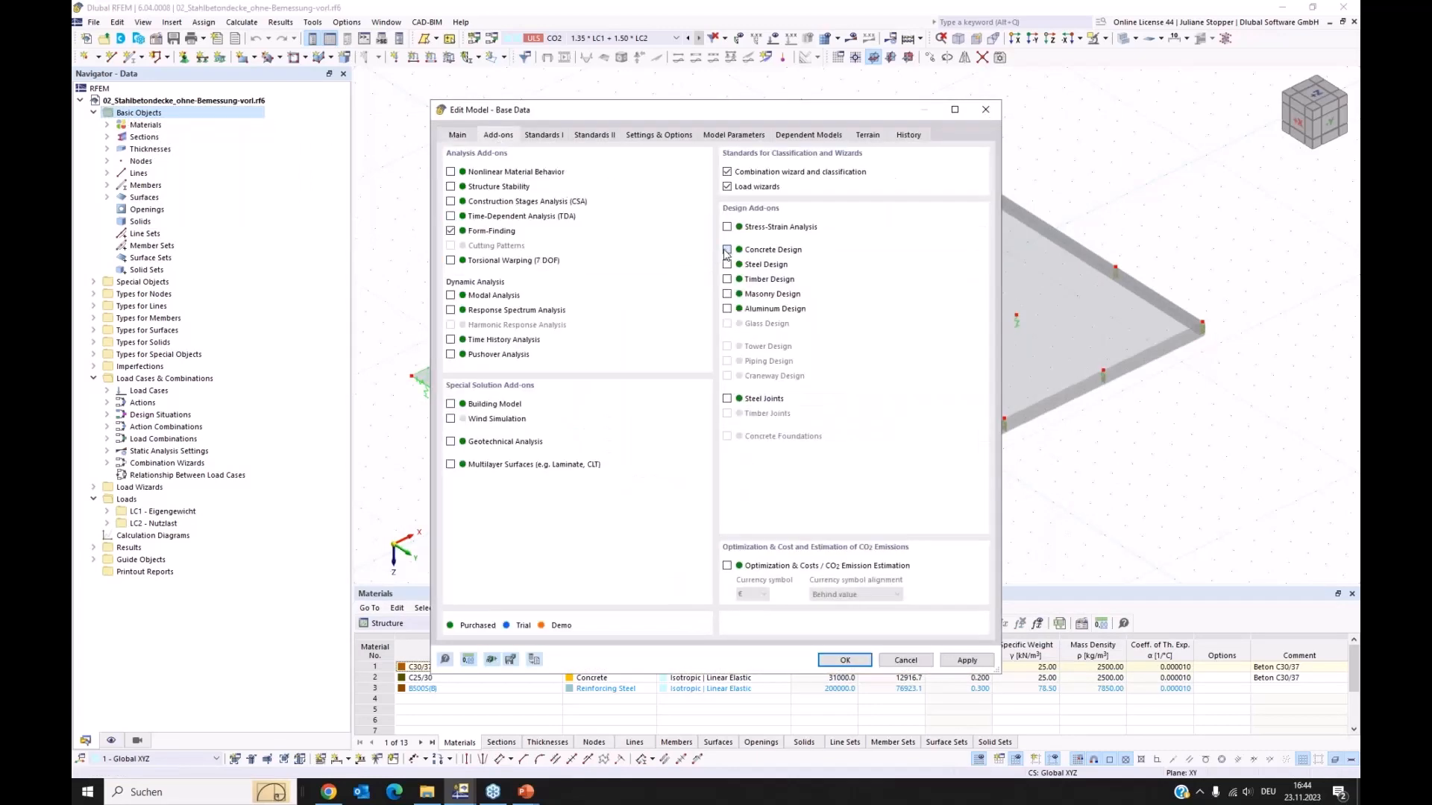
left_click(727, 250)
- Set the national annexes to CEN 2014-11 for concrete design, CEN 2015-09 for load wizards and CEN 2010-04 for combinations, and apply the base data
left_click(542, 136)
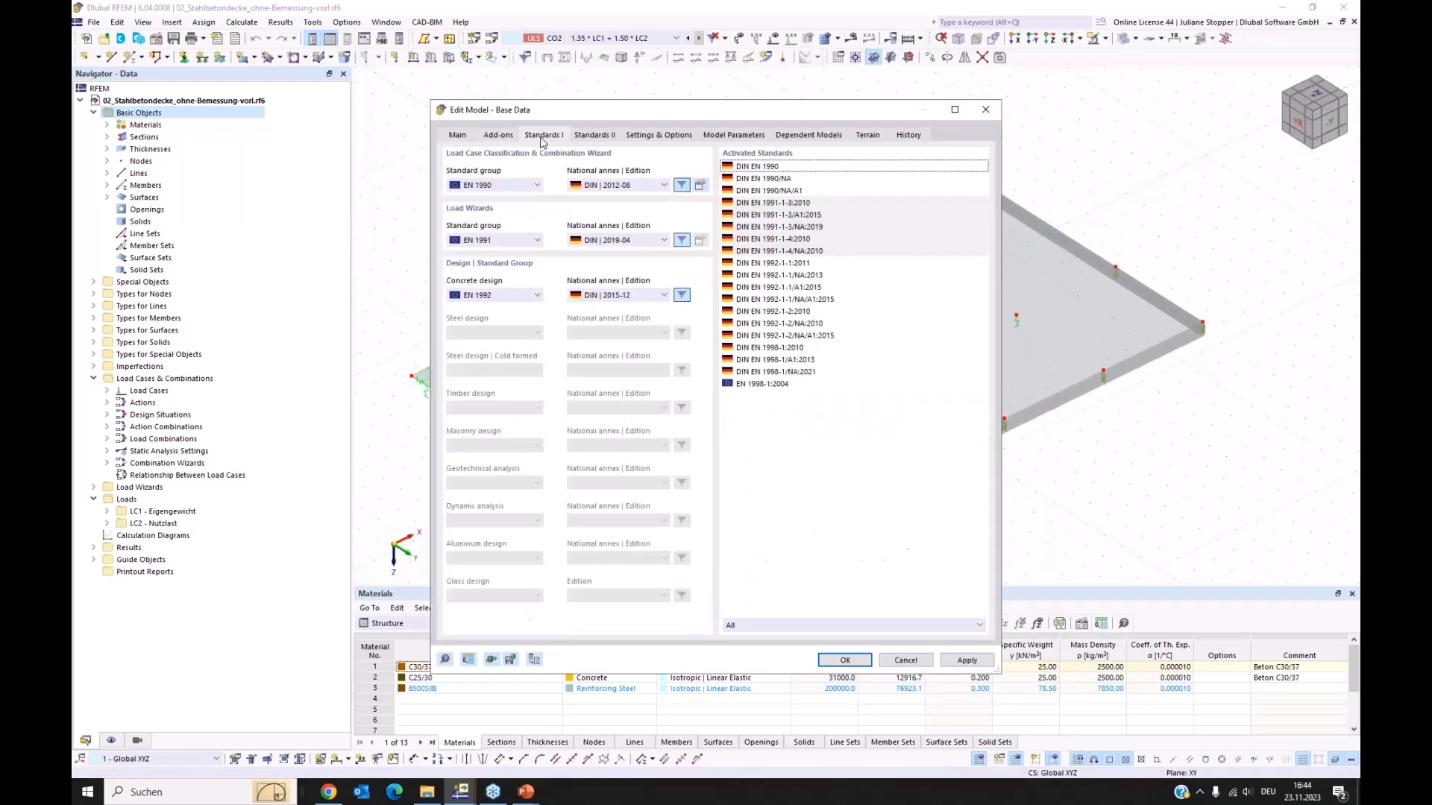
left_click(636, 293)
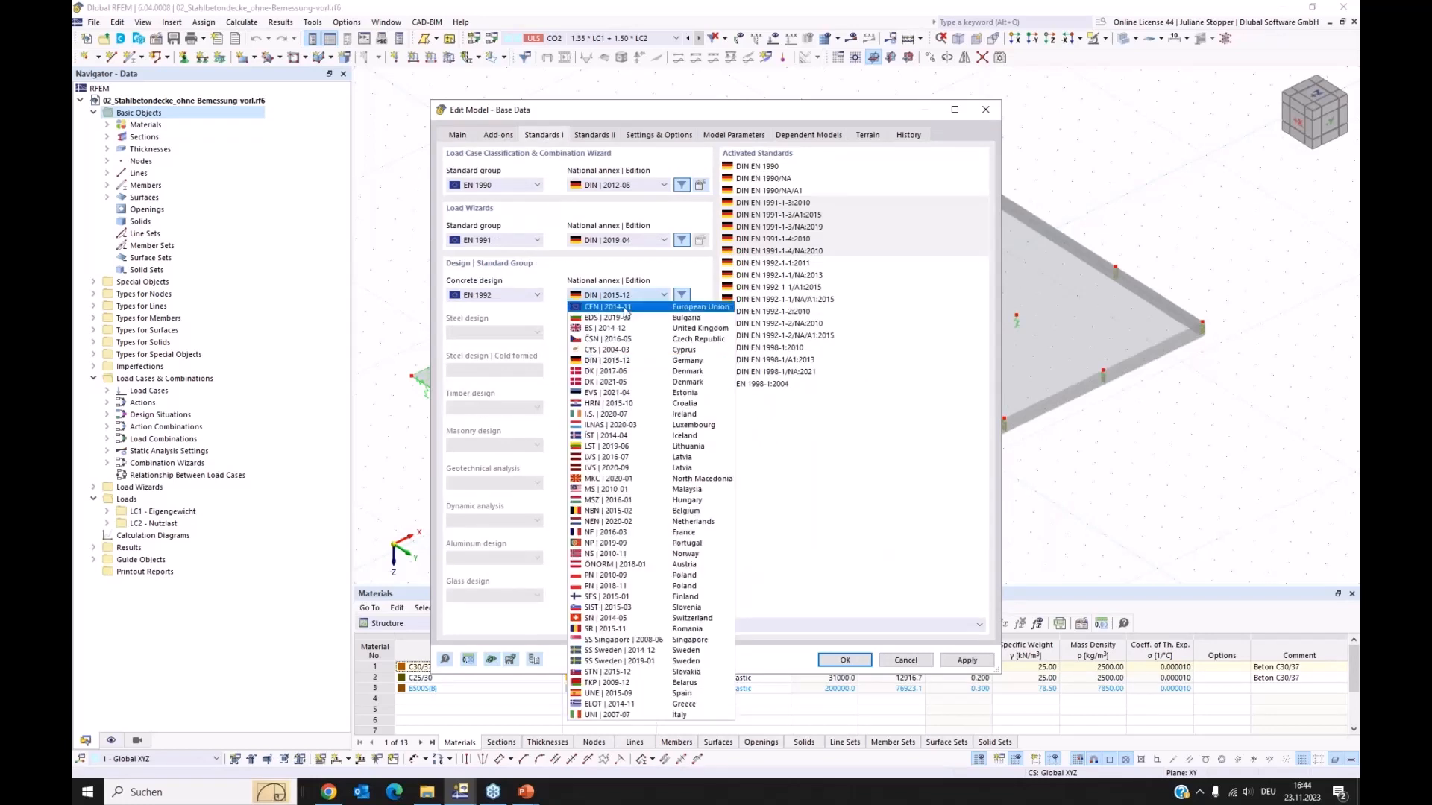
left_click(631, 308)
left_click(631, 240)
left_click(626, 253)
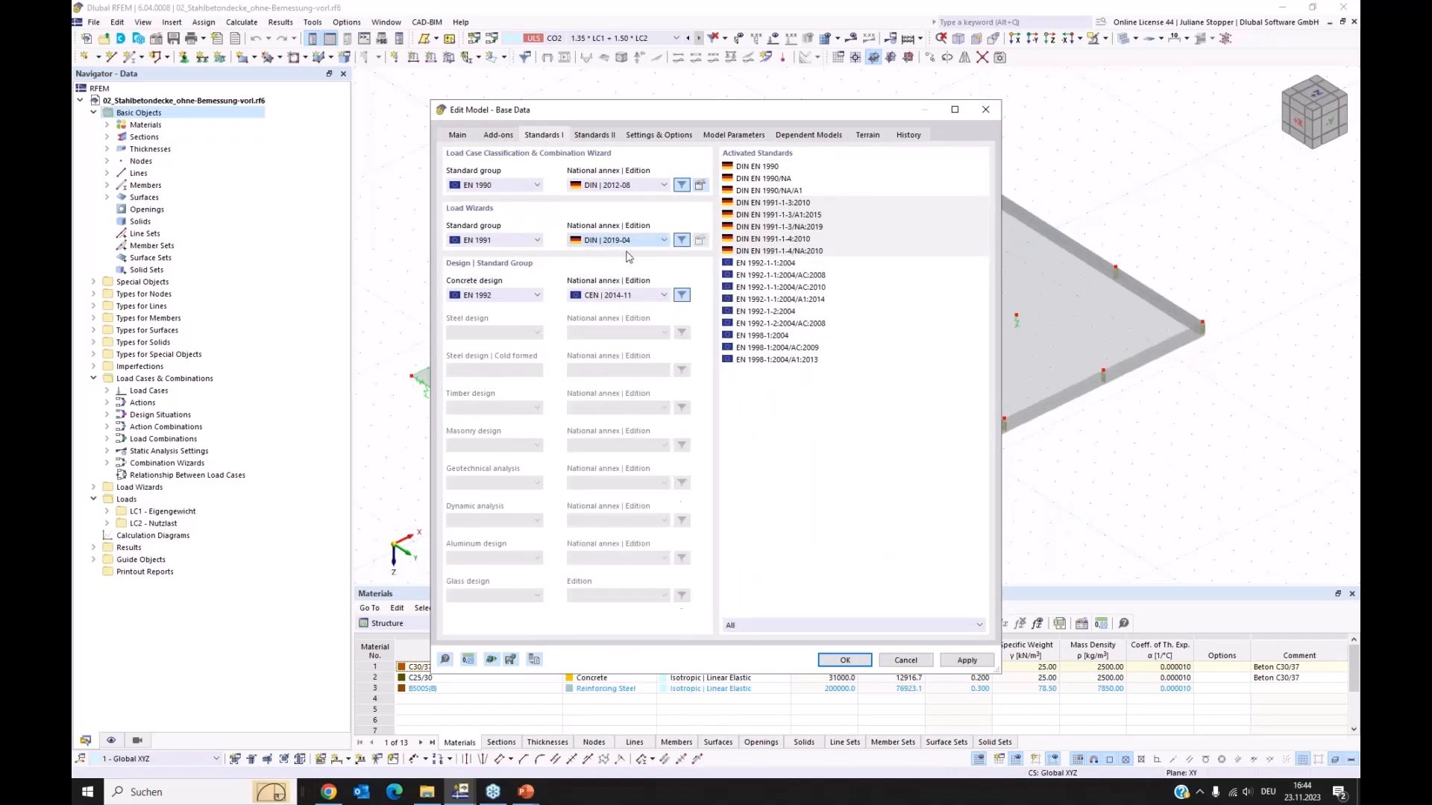
left_click(633, 187)
left_click(632, 199)
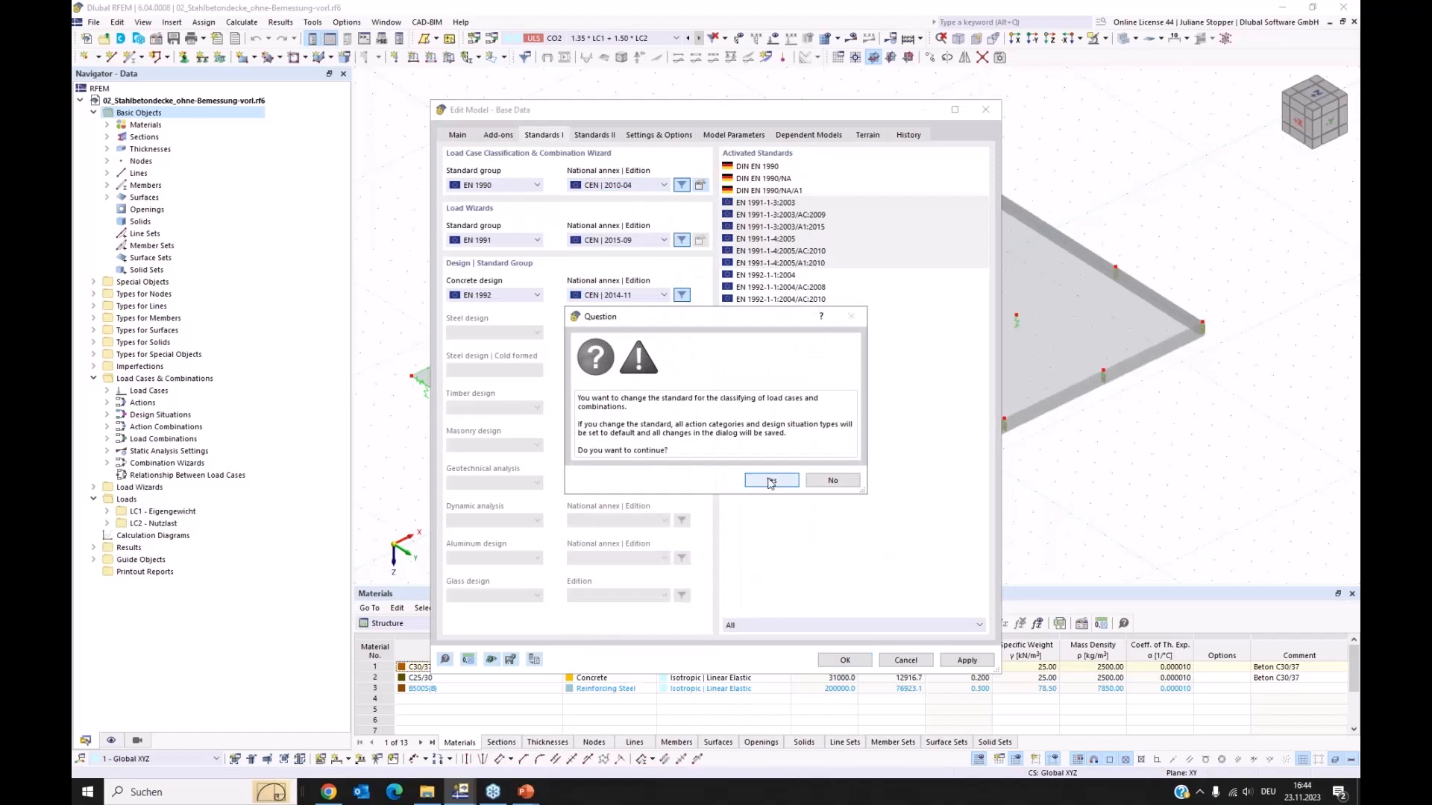
left_click(771, 480)
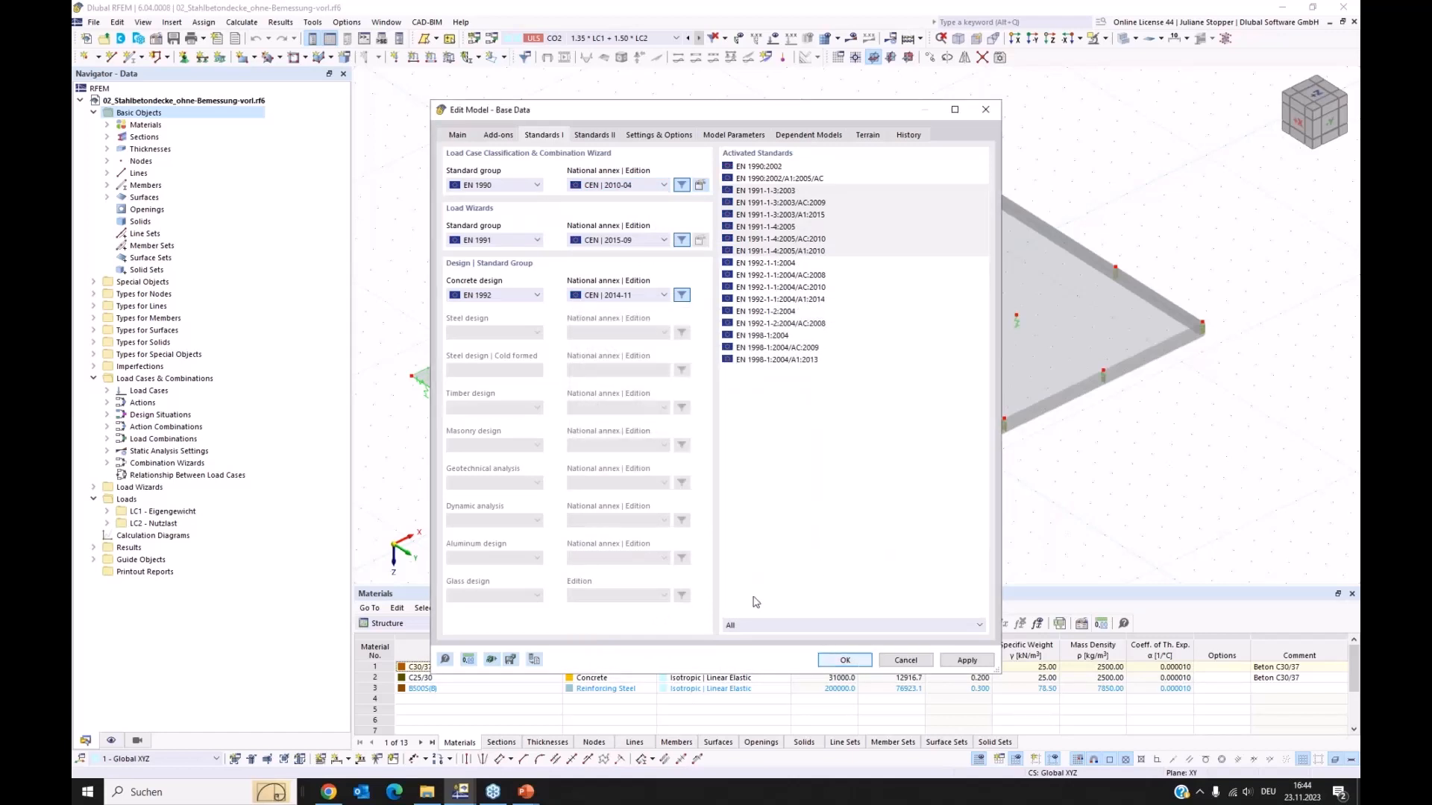
left_click(847, 661)
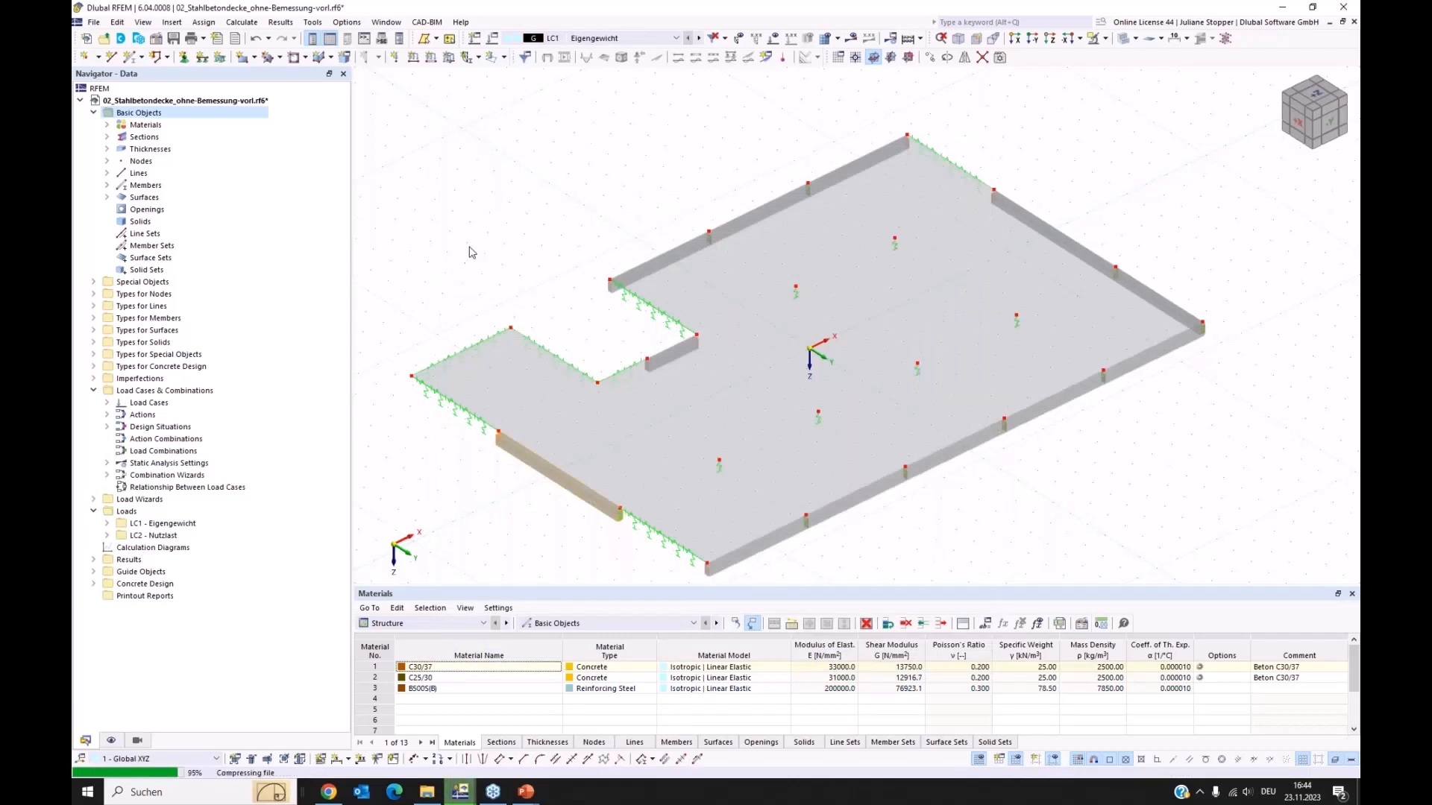
middle_click_drag(479, 277, 462, 406, "ctrl")
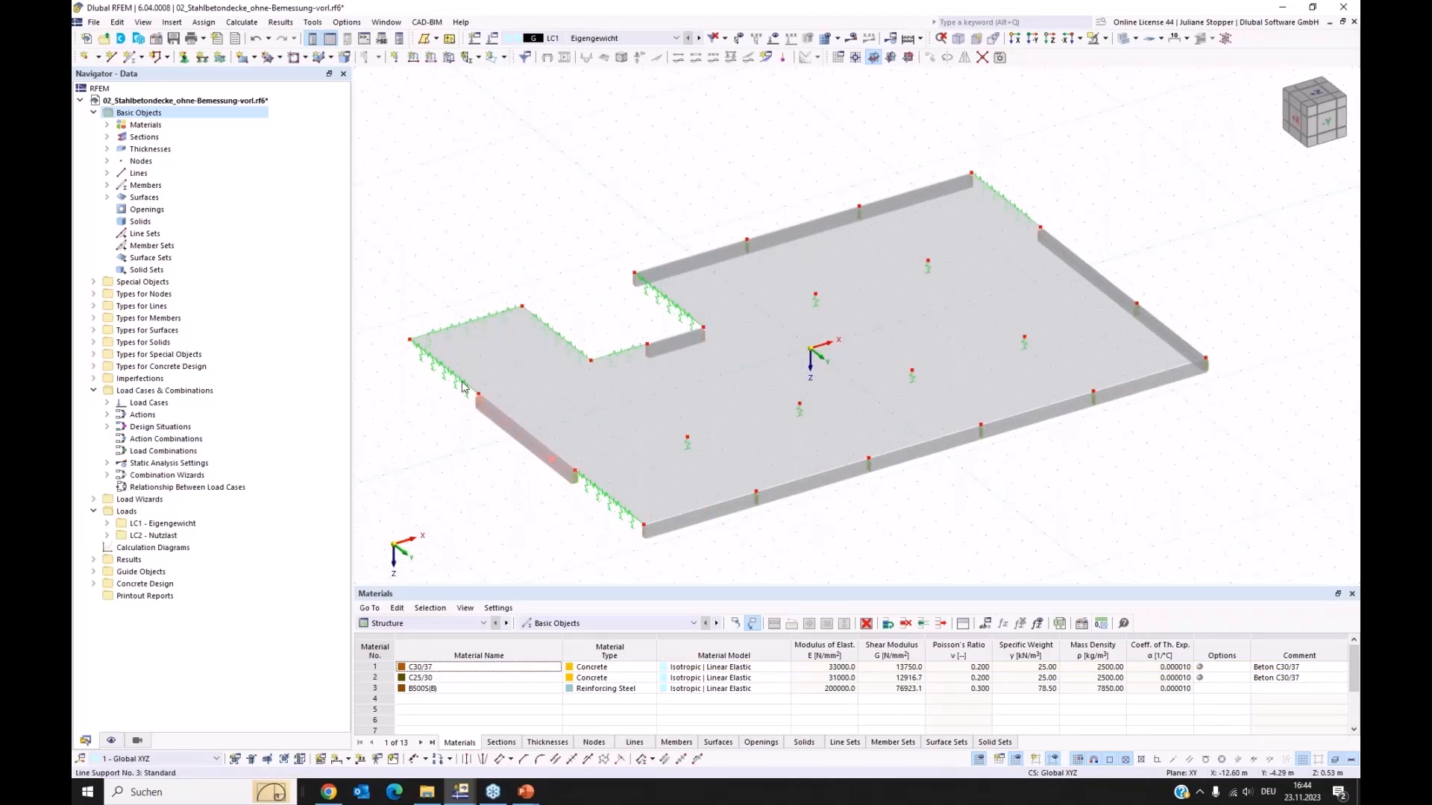
middle_click_drag(445, 425, 564, 420, "ctrl")
middle_click_drag(485, 457, 521, 462)
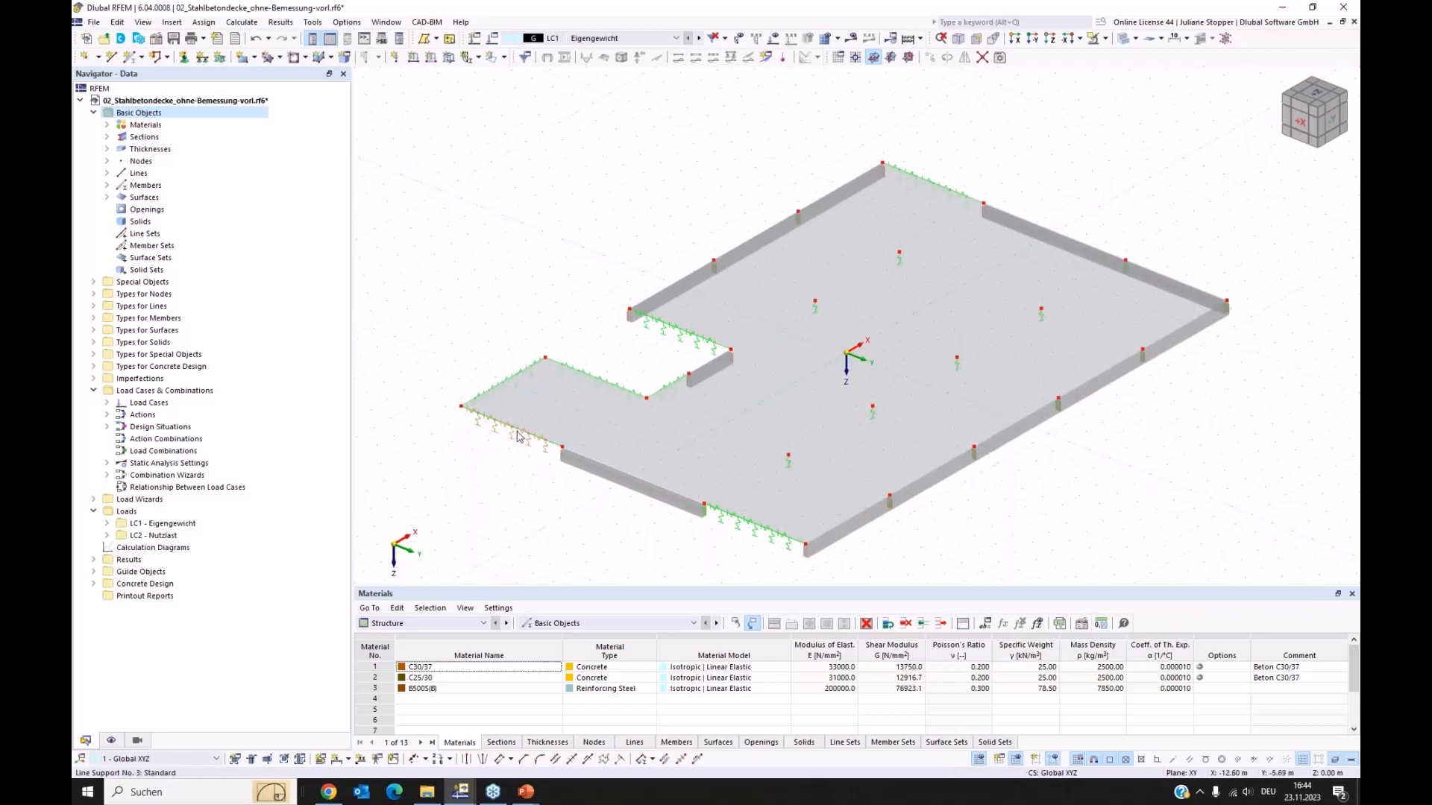
right_click(519, 434)
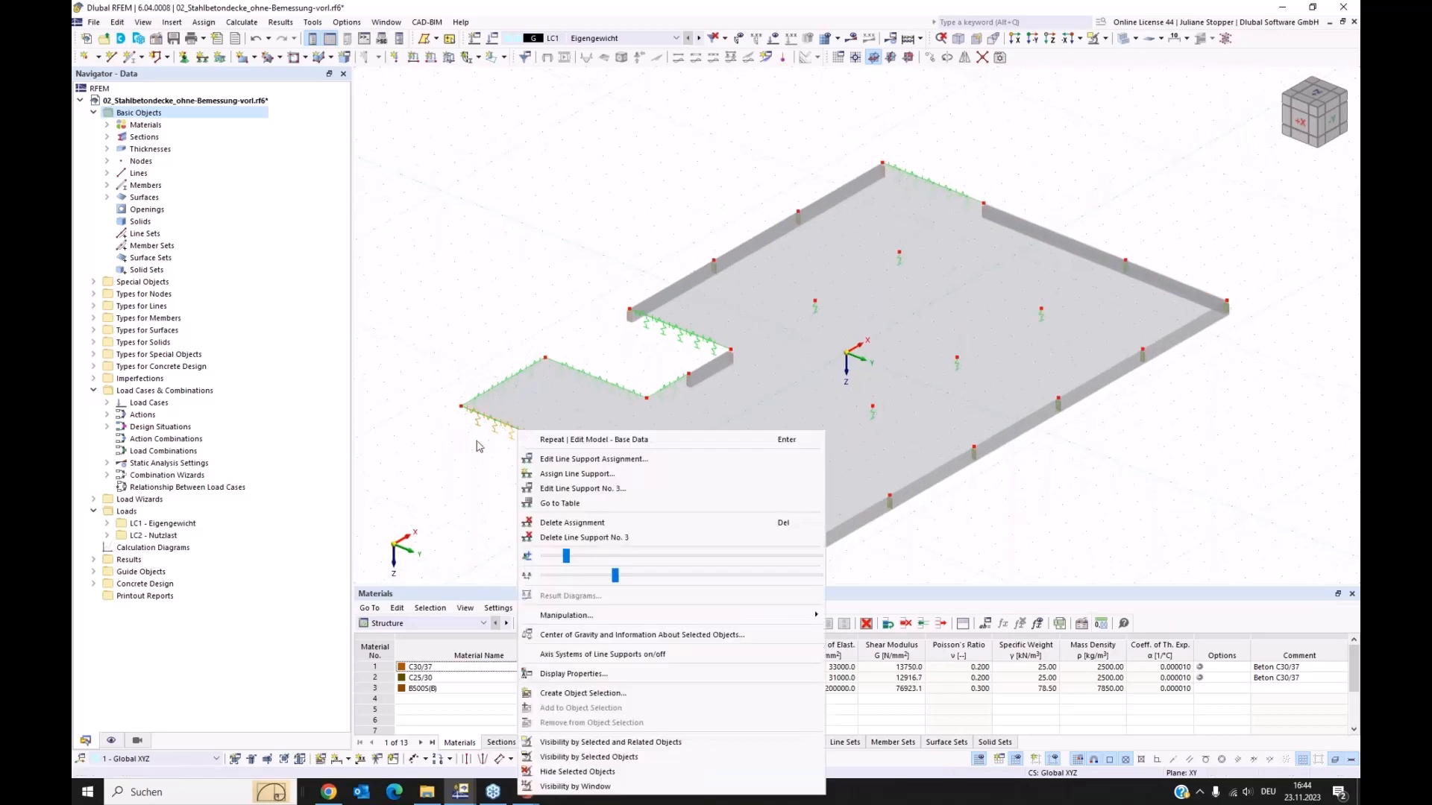
left_click(450, 474)
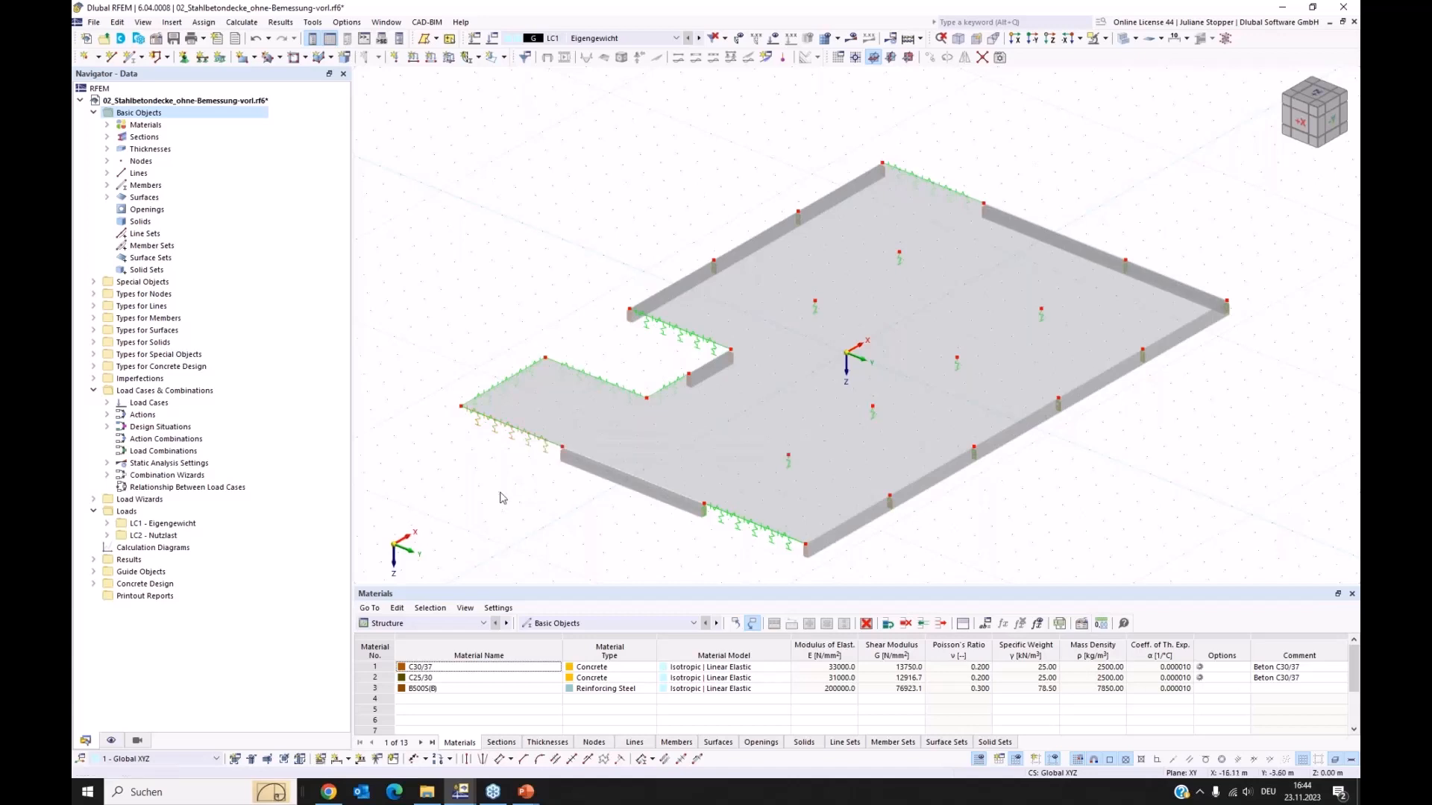
right_click(513, 433)
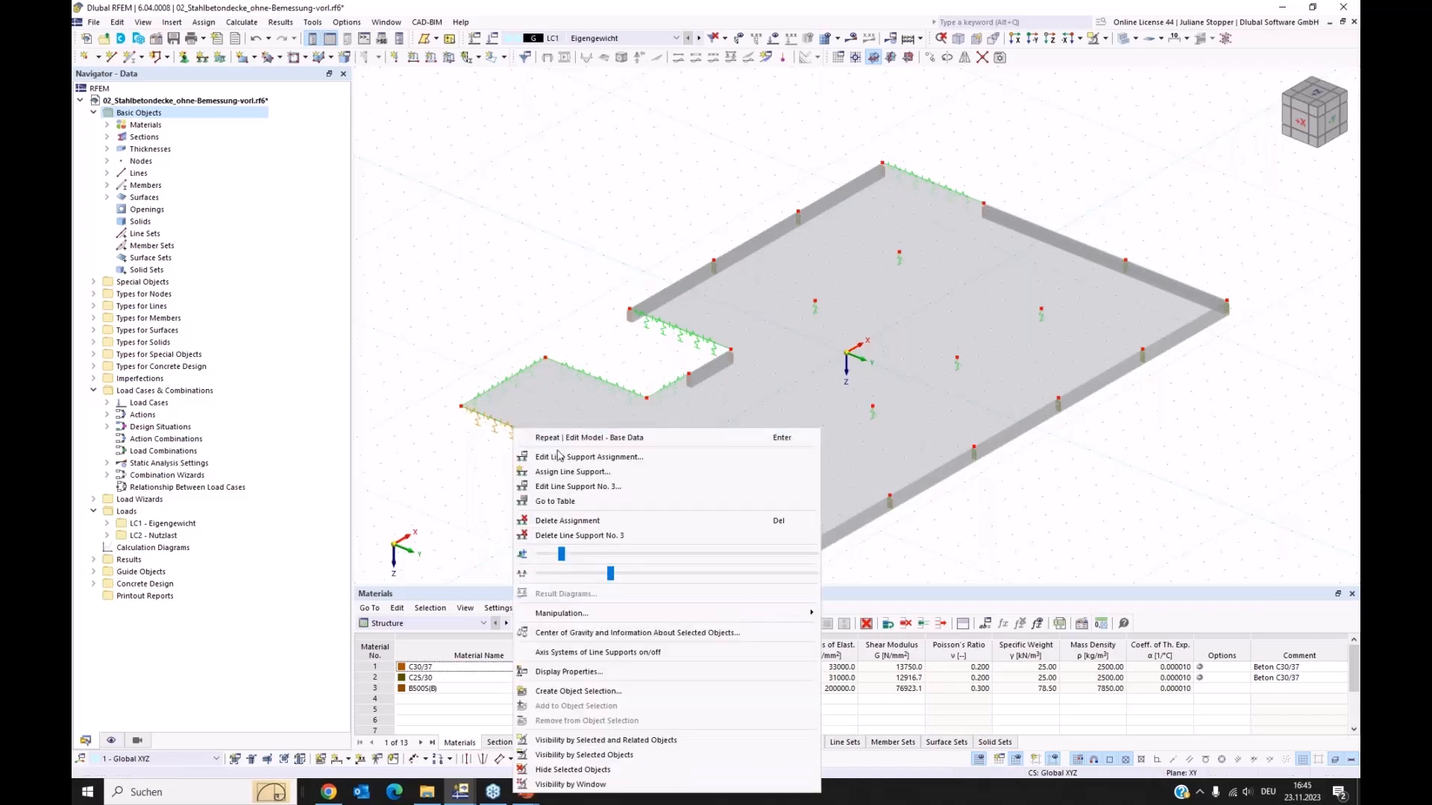
left_click(468, 475)
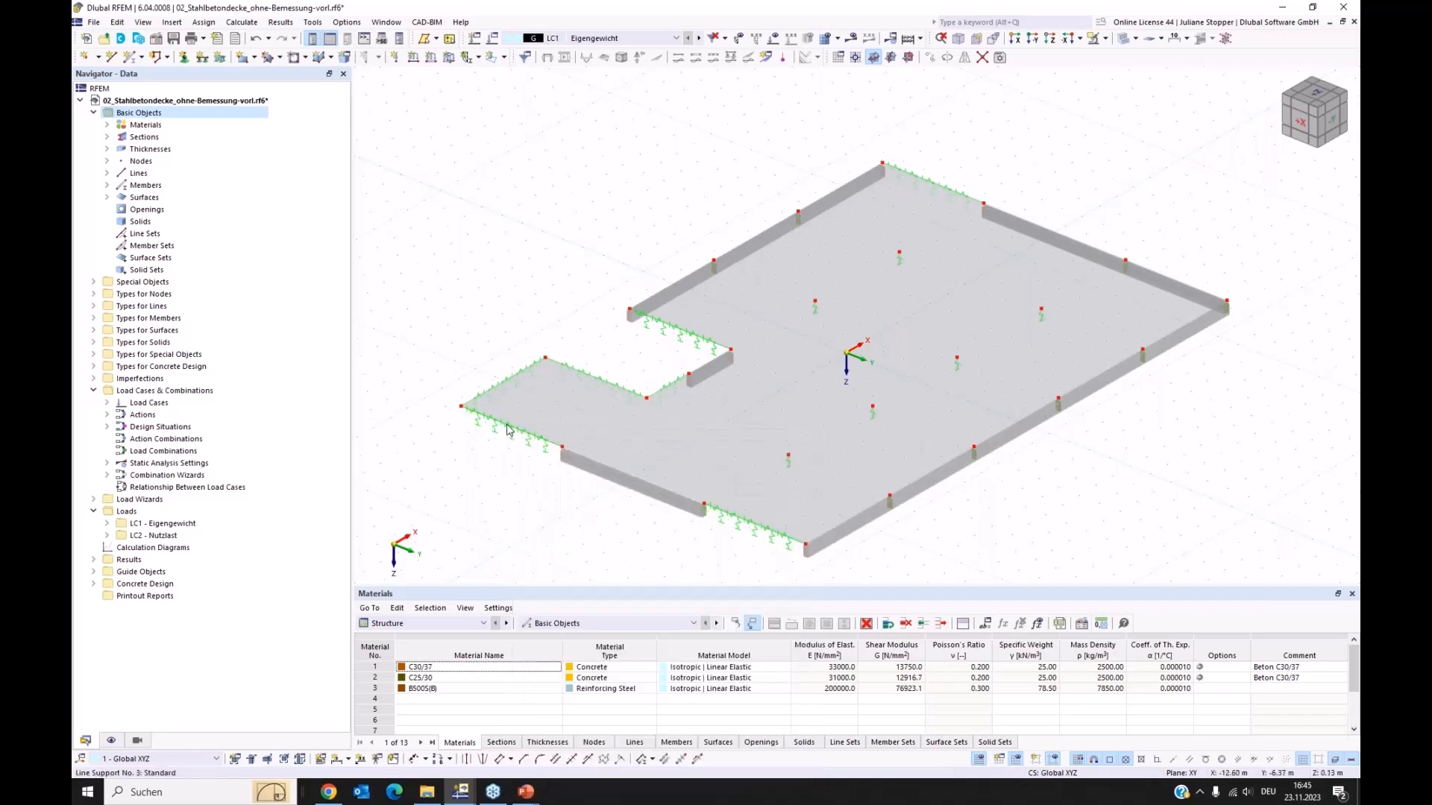
- List the nodal and line support types in the model data and highlight the slab edges assigned to line support 3
left_click(93, 295)
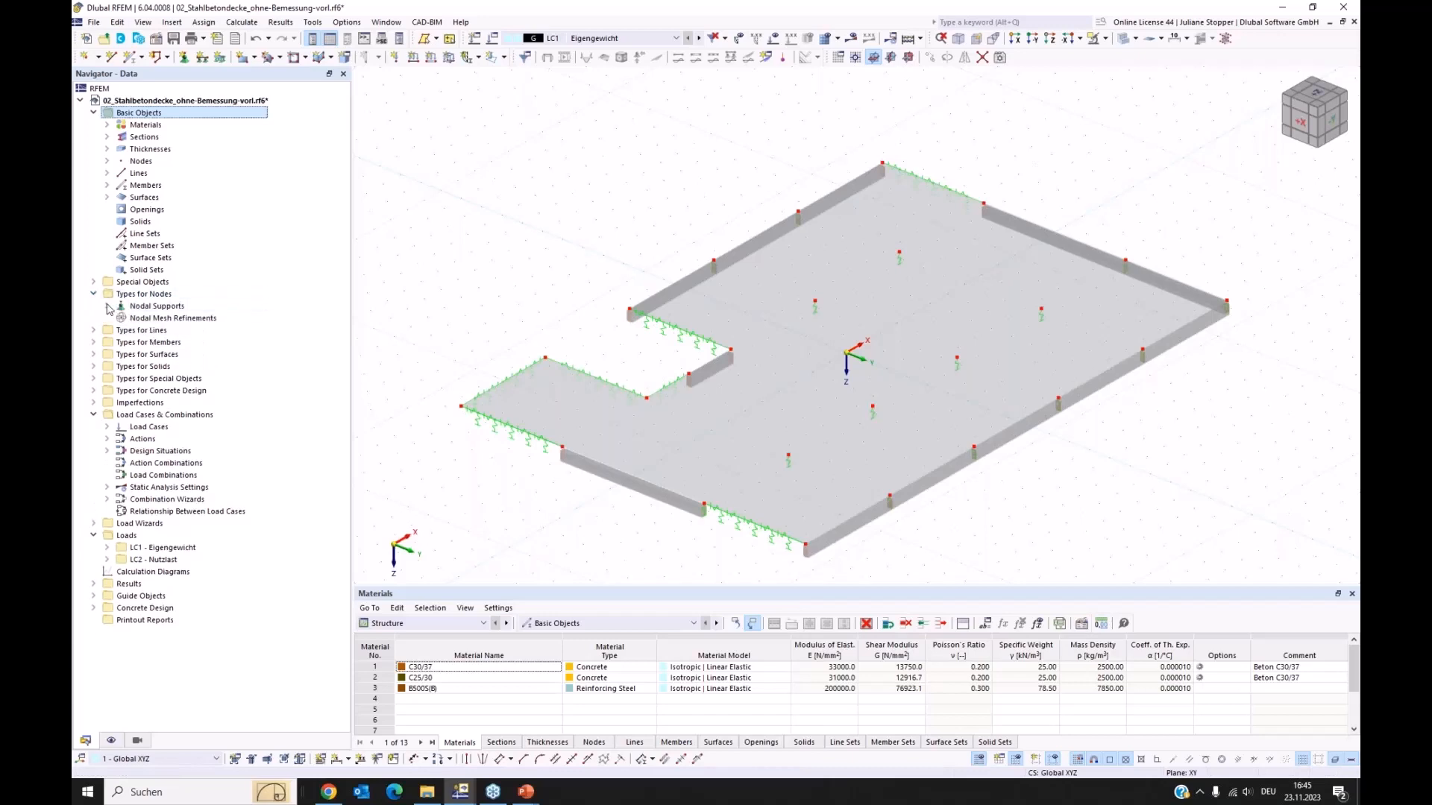
left_click(106, 306)
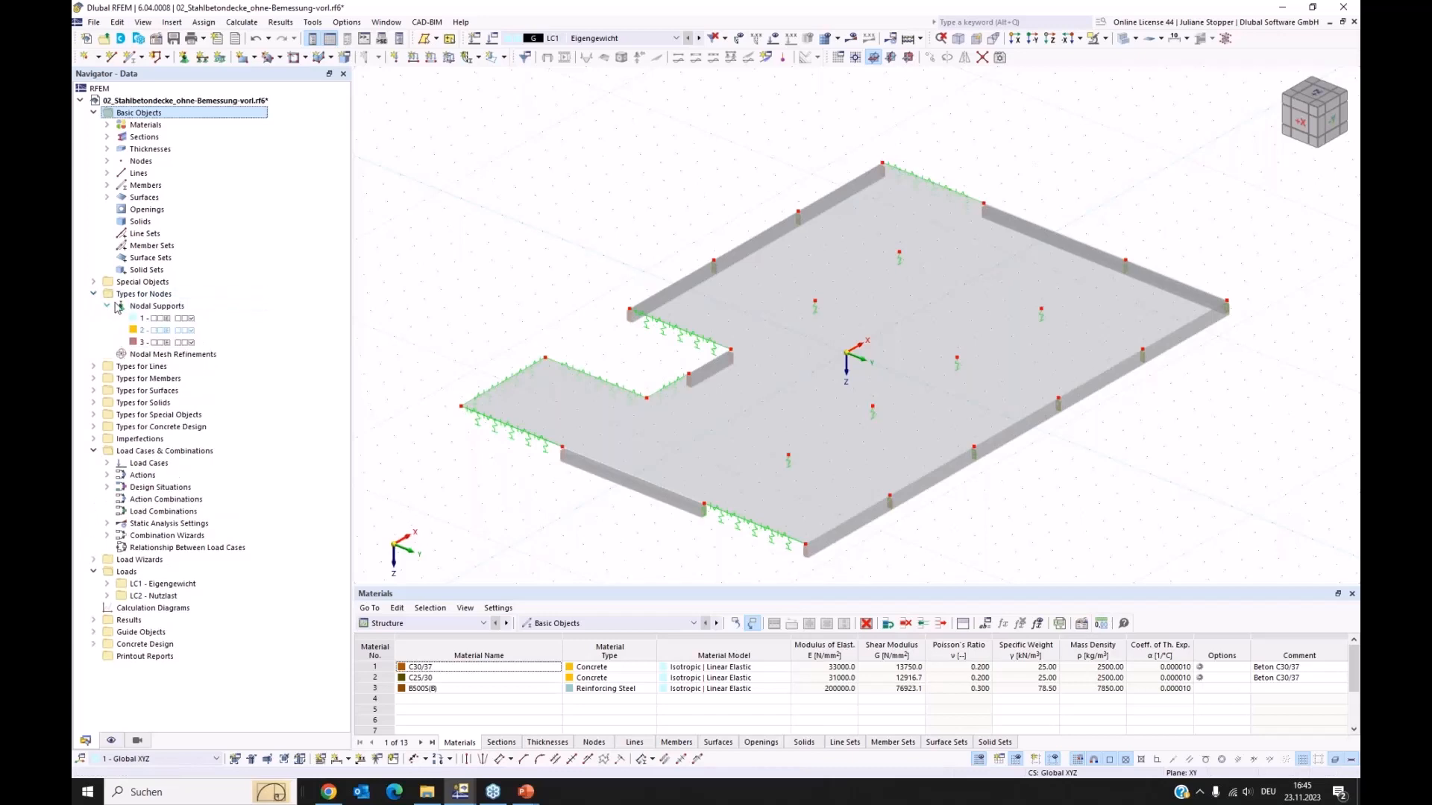
left_click(93, 366)
left_click(106, 379)
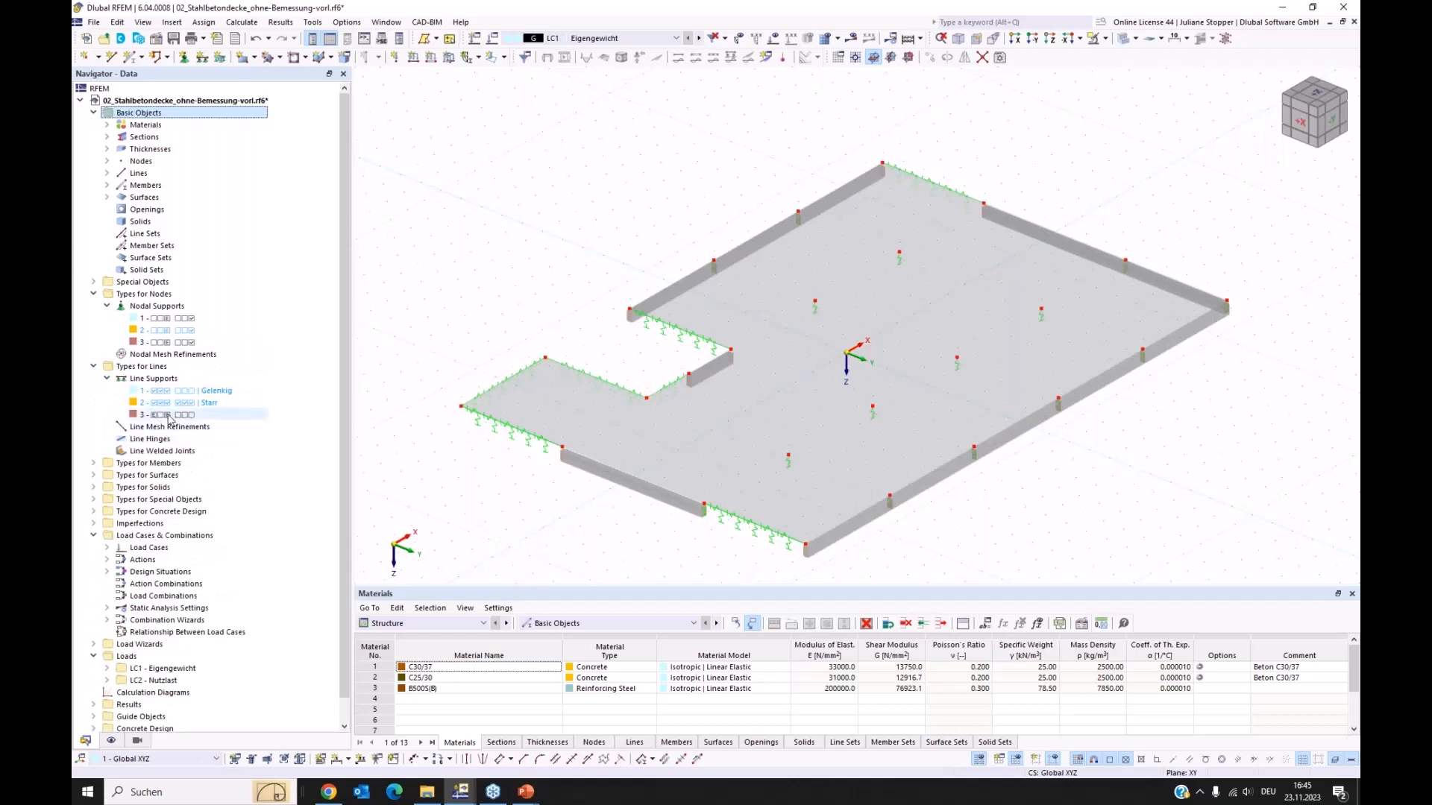
left_click(163, 416)
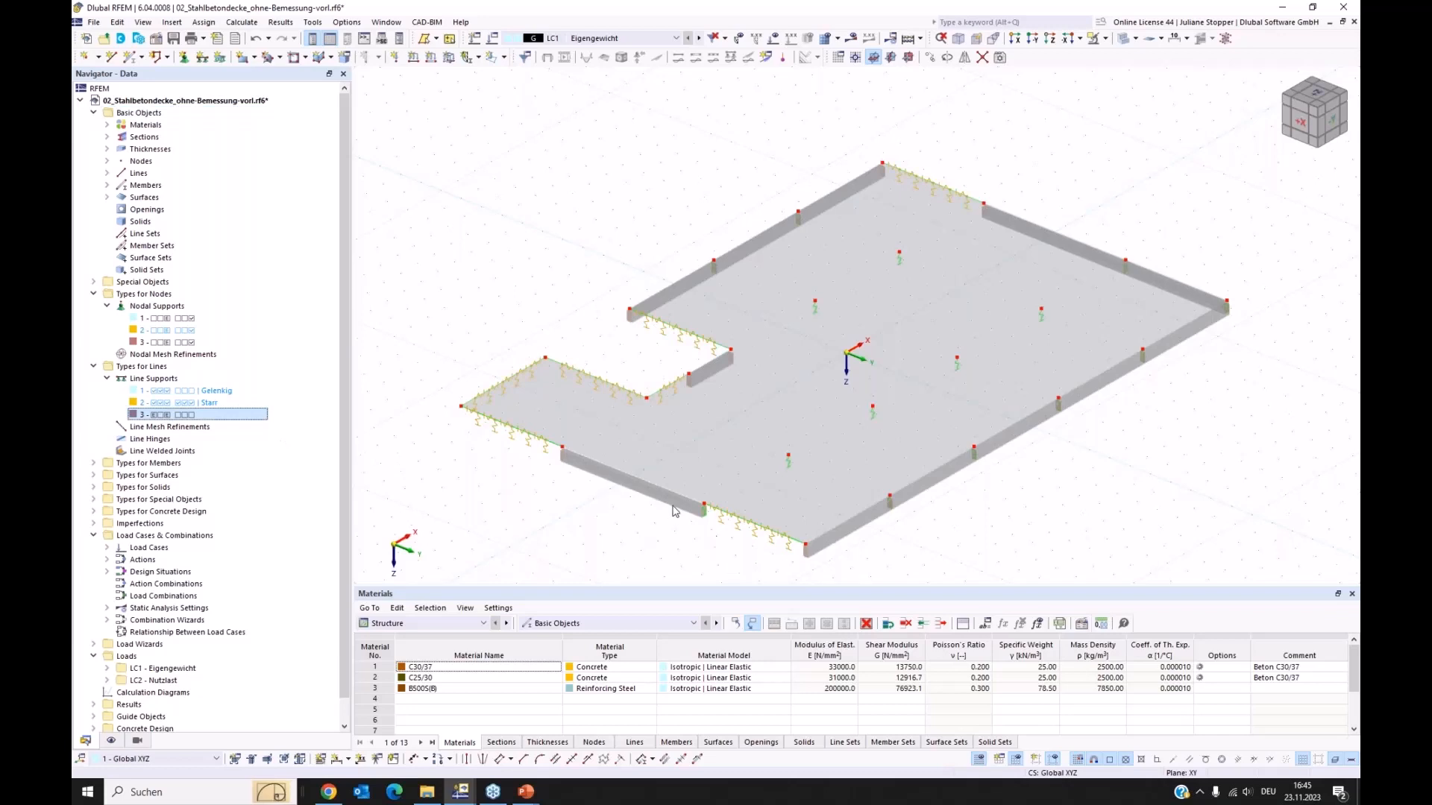
- Open line support 3 and examine its fictitious wall parameters and spring constants, closing it without changes
double_click(734, 535)
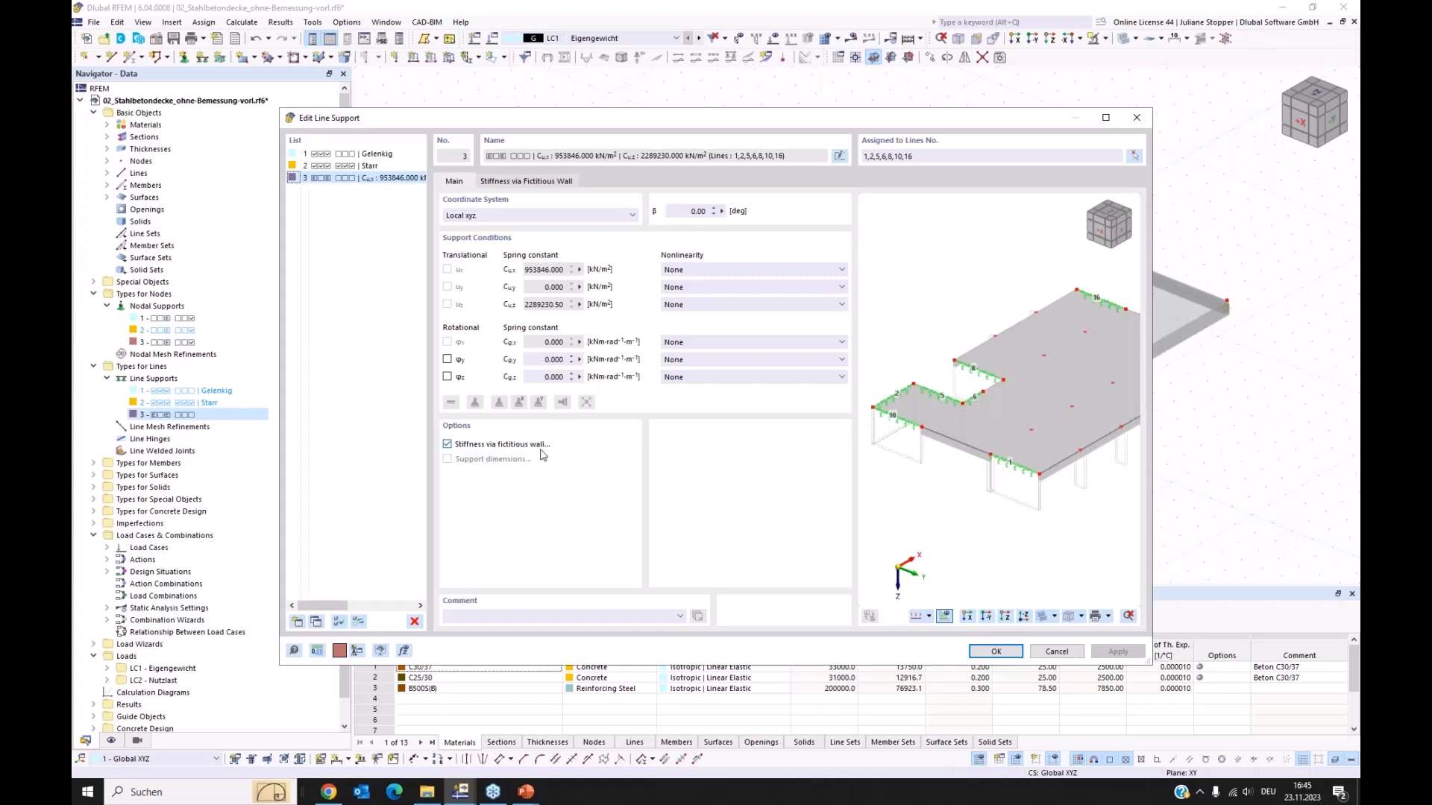
left_click(522, 182)
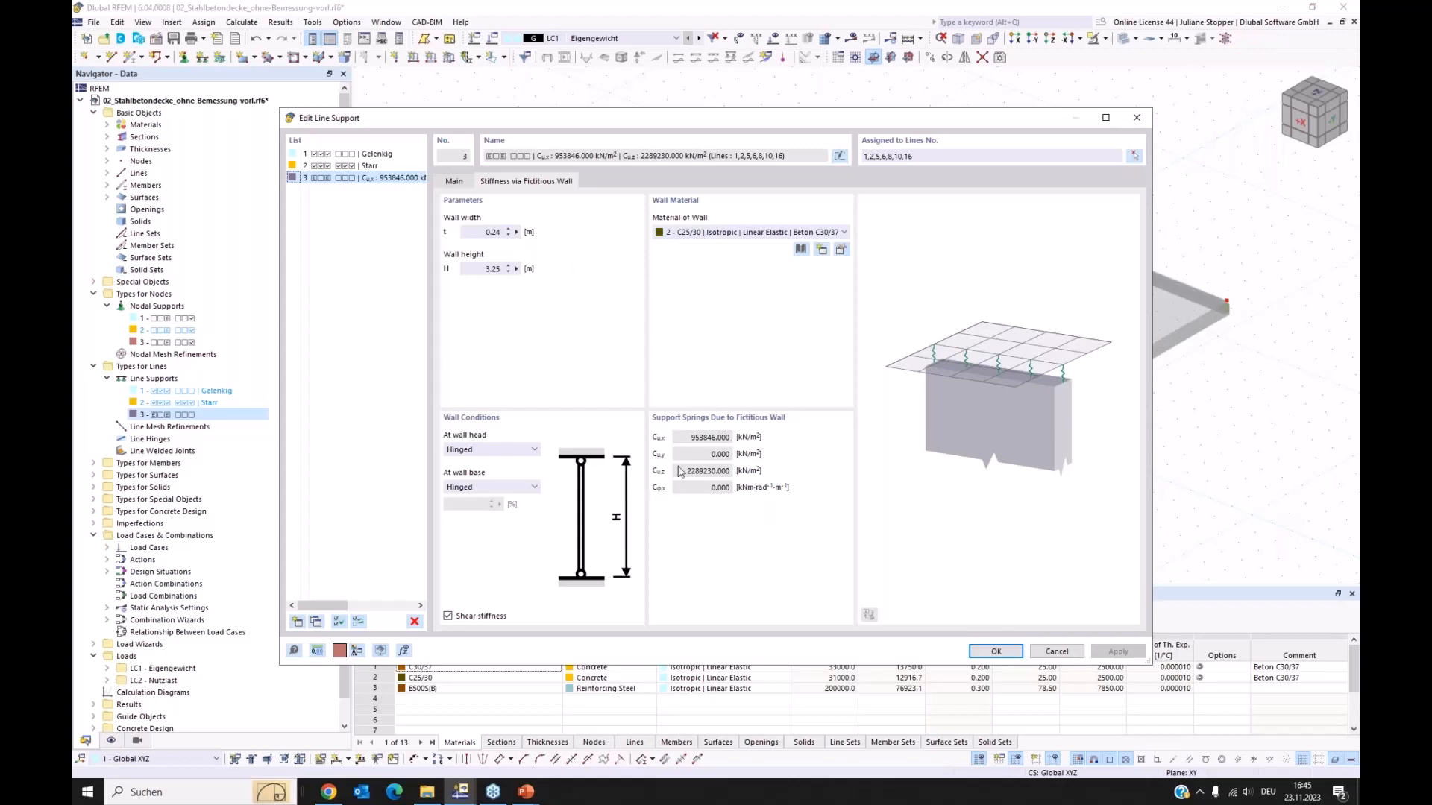
left_click(456, 182)
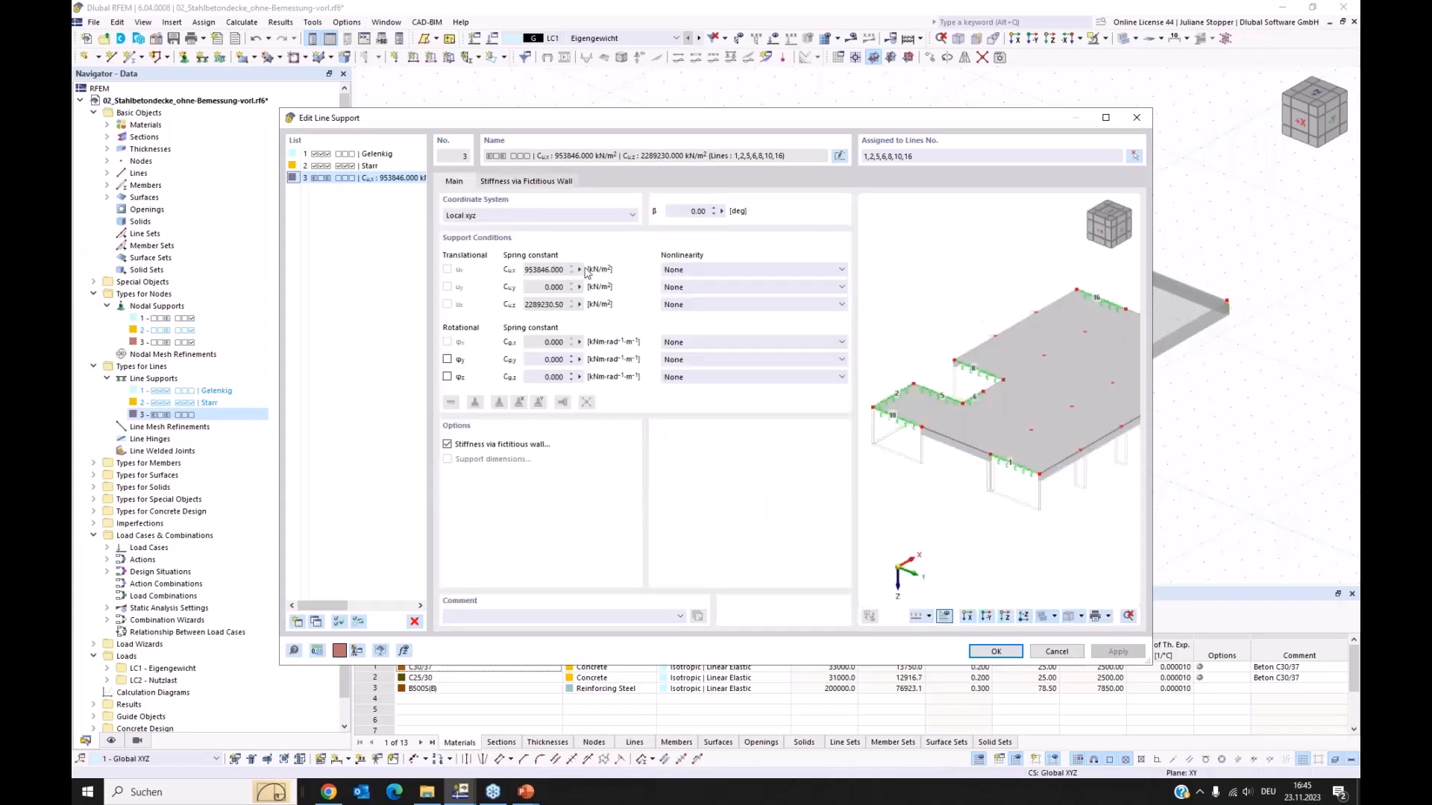
left_click(1056, 652)
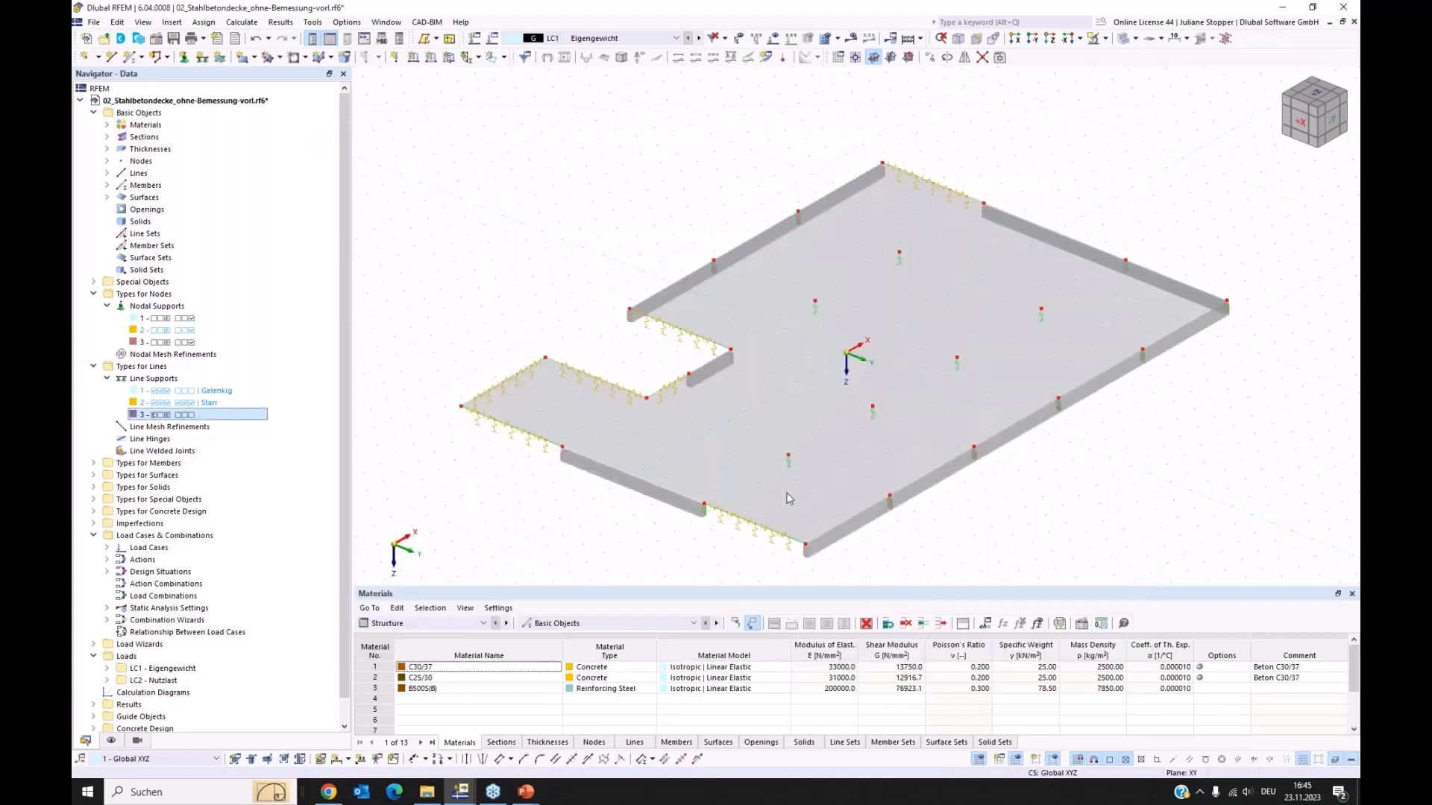
- Open nodal support 1 and examine its fictitious column parameters and spring constants, closing it without changes
left_click(163, 343)
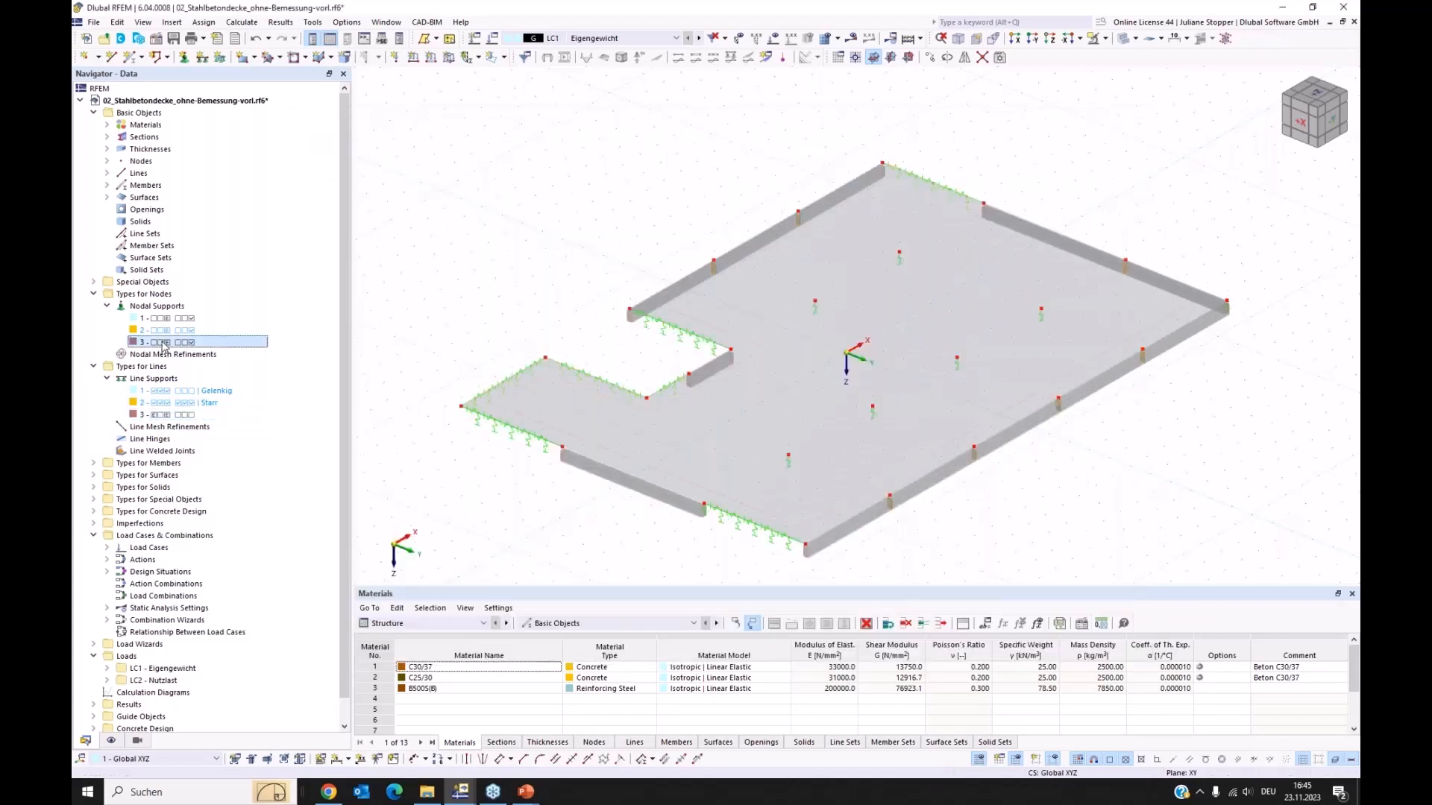
left_click(162, 320)
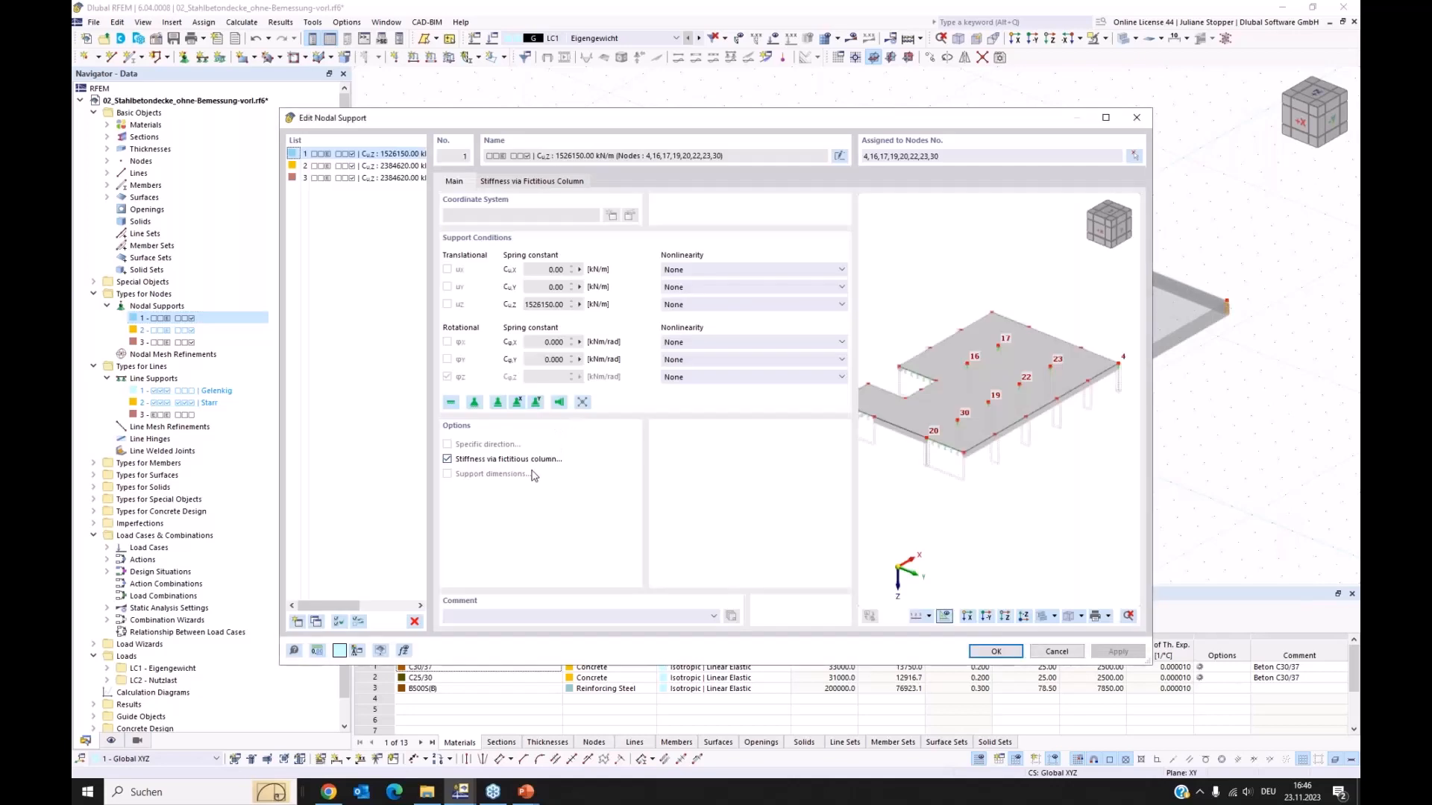
left_click(516, 182)
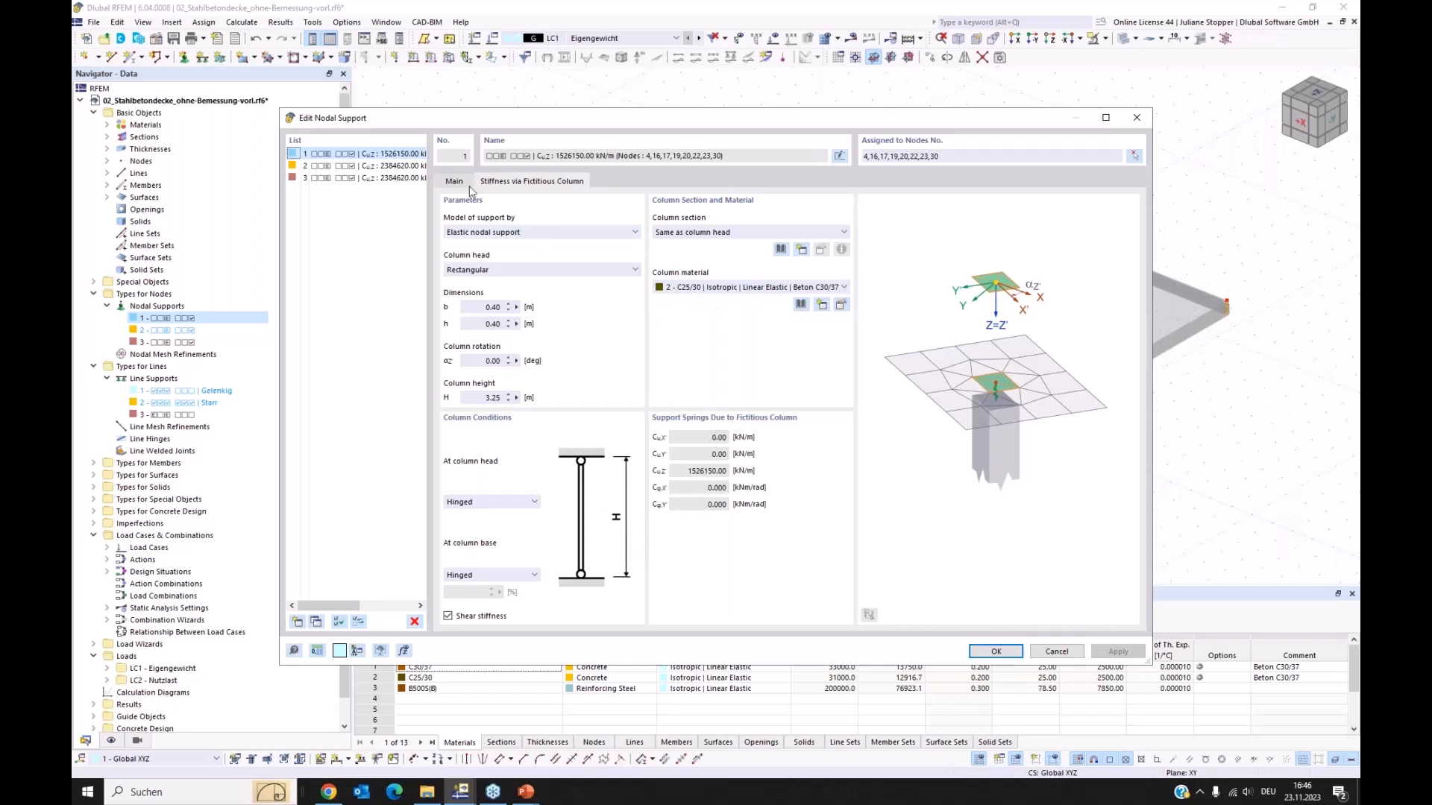
left_click(455, 181)
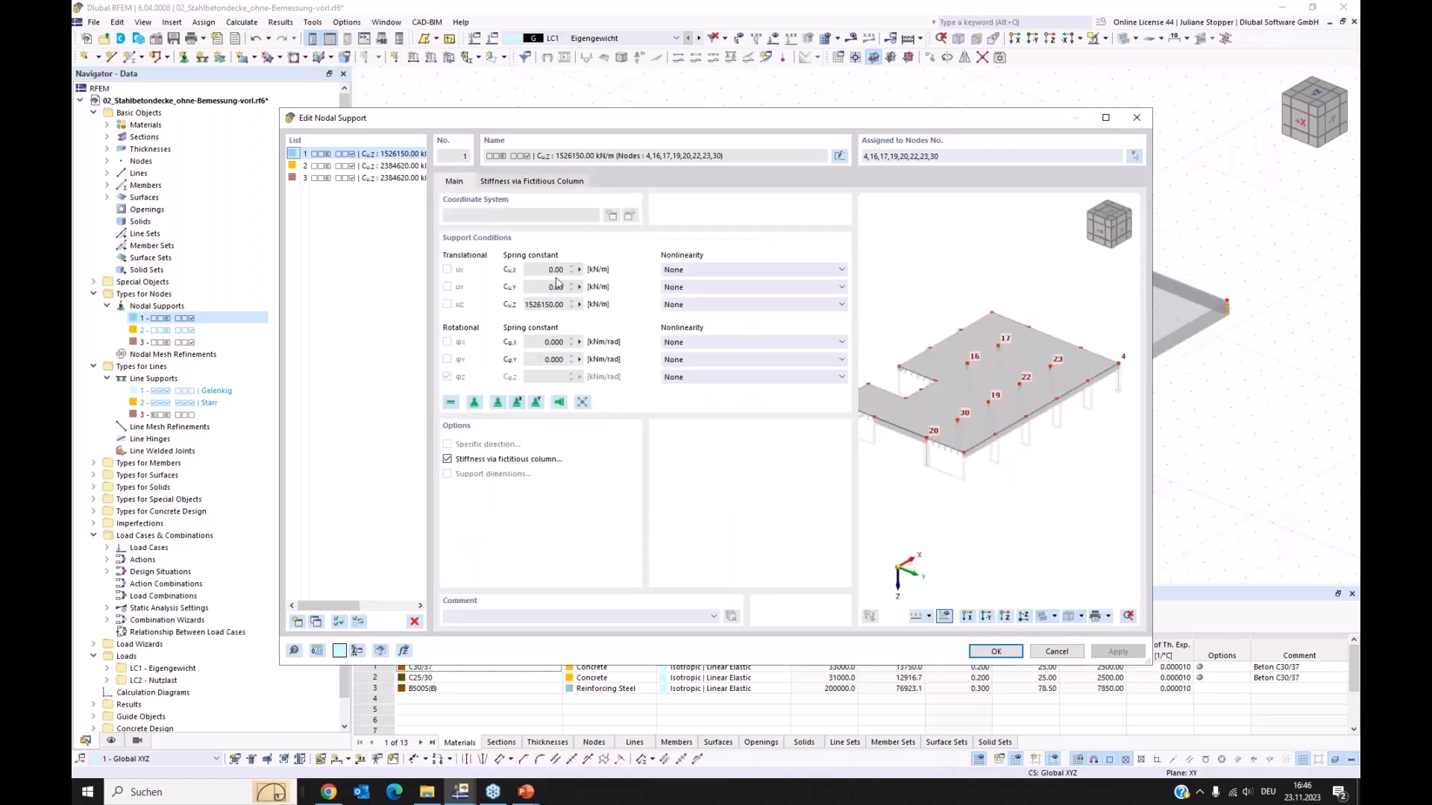
left_click(1056, 651)
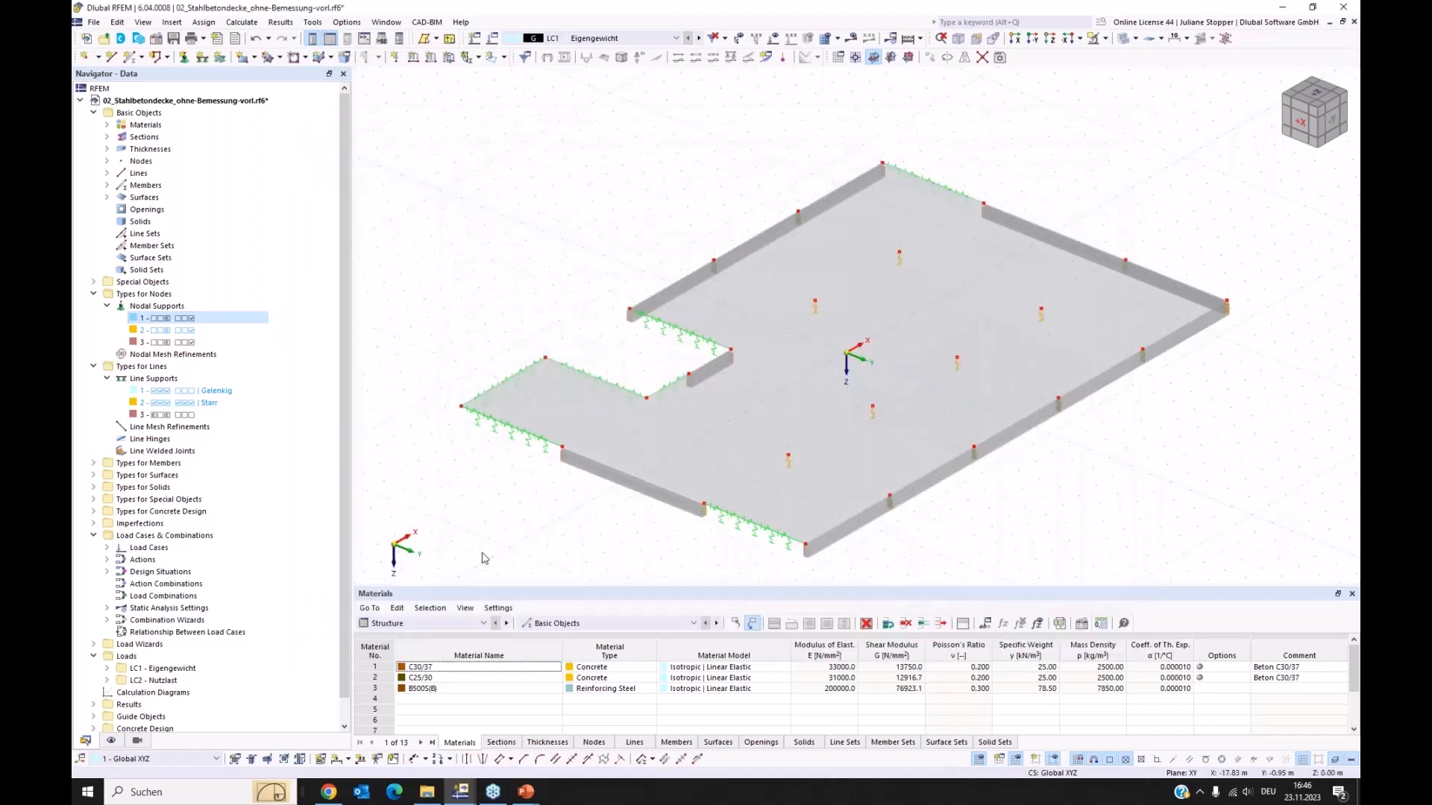
- Turn on the display of the fictitious walls beneath the line supports
left_click(110, 741)
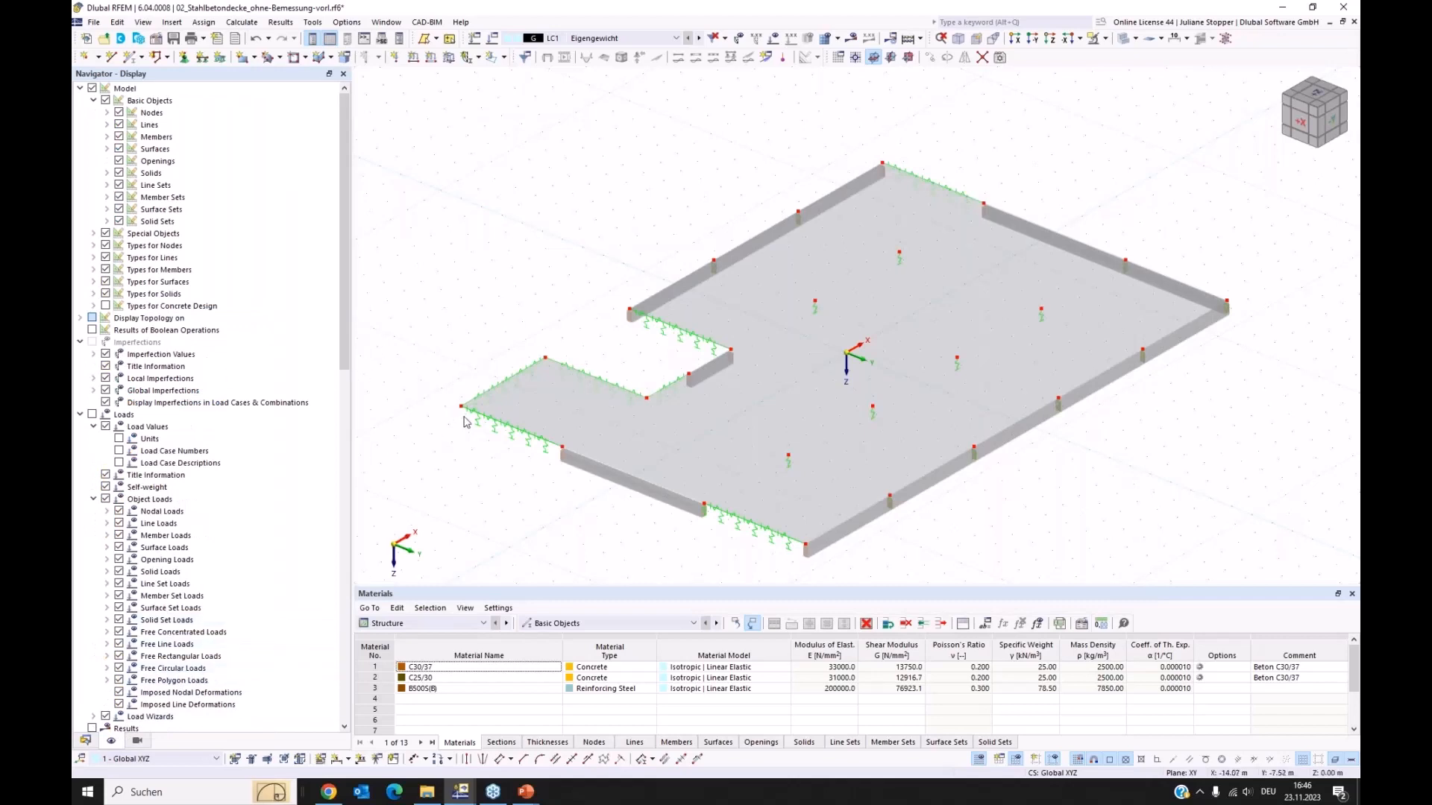
left_click(93, 258)
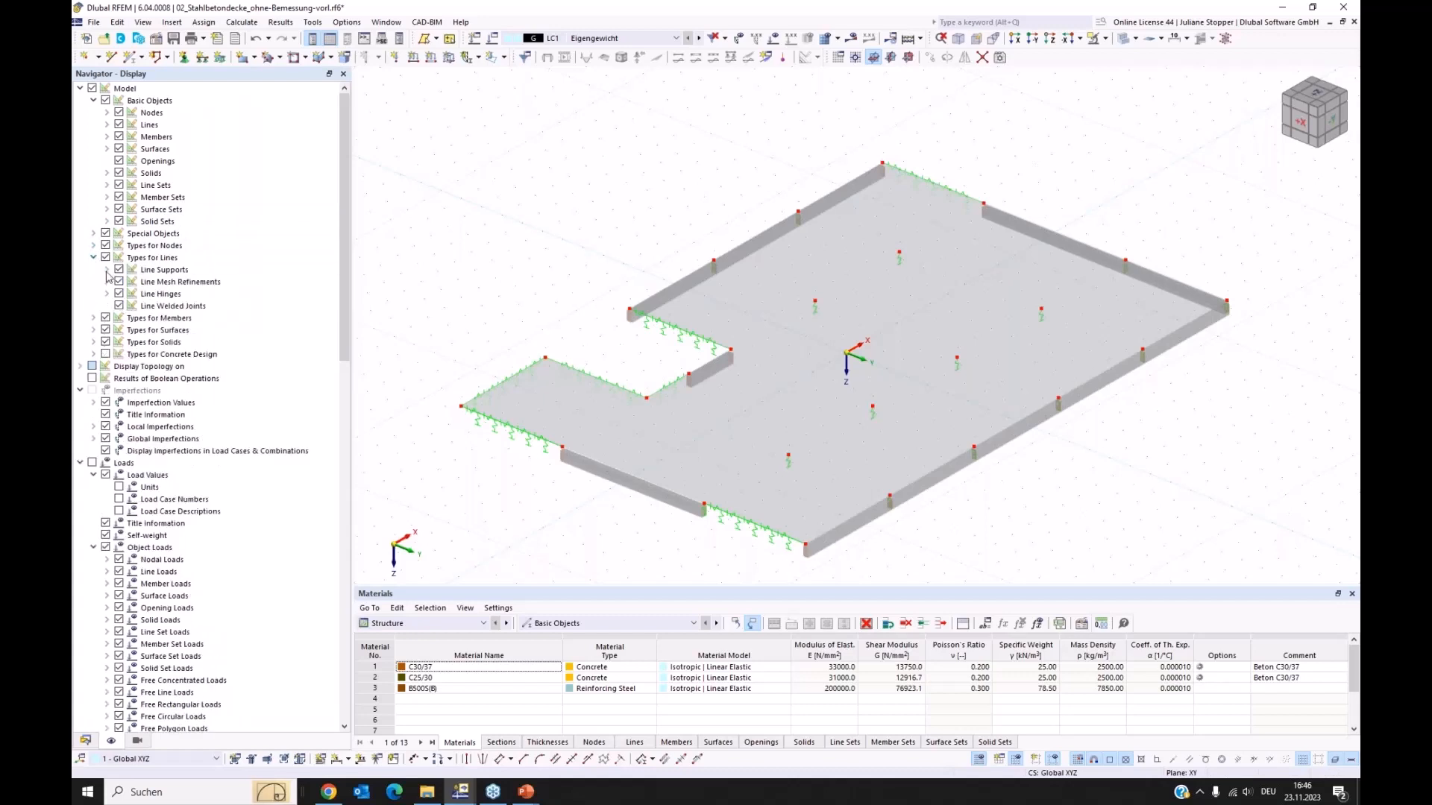
left_click(107, 270)
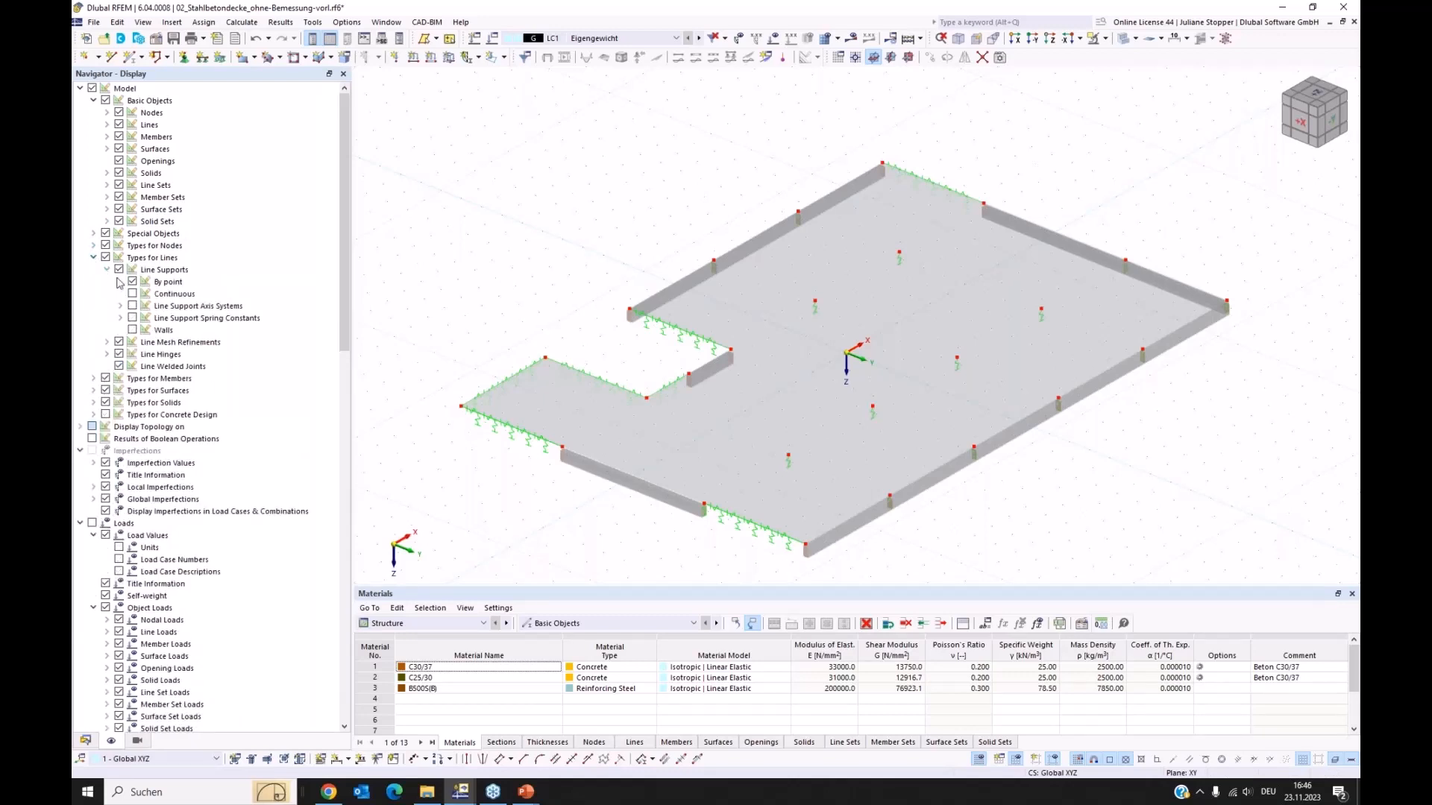
left_click(131, 331)
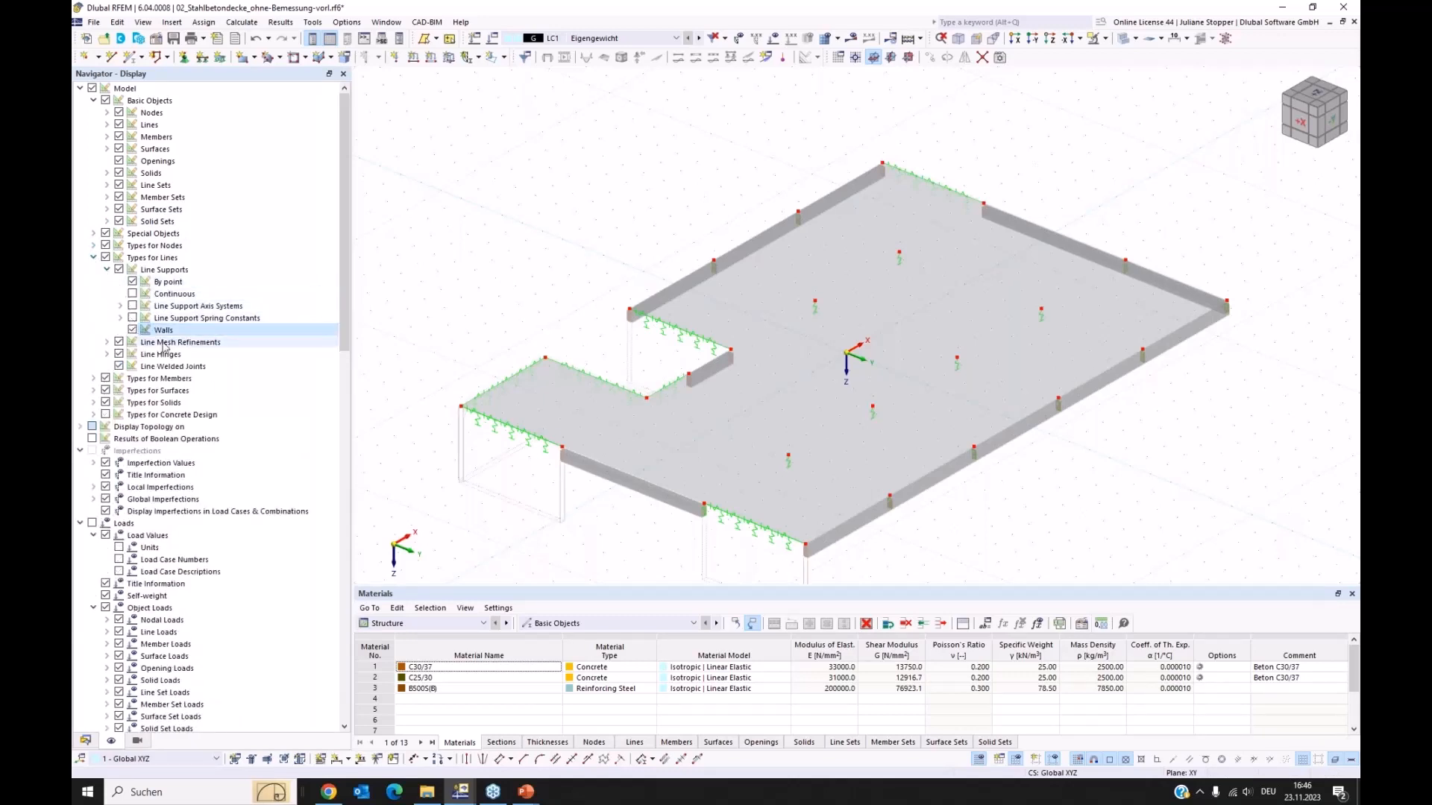
- Turn on the display of the fictitious columns at the nodal supports and inspect the supported slab from several sides
left_click(93, 246)
left_click(107, 258)
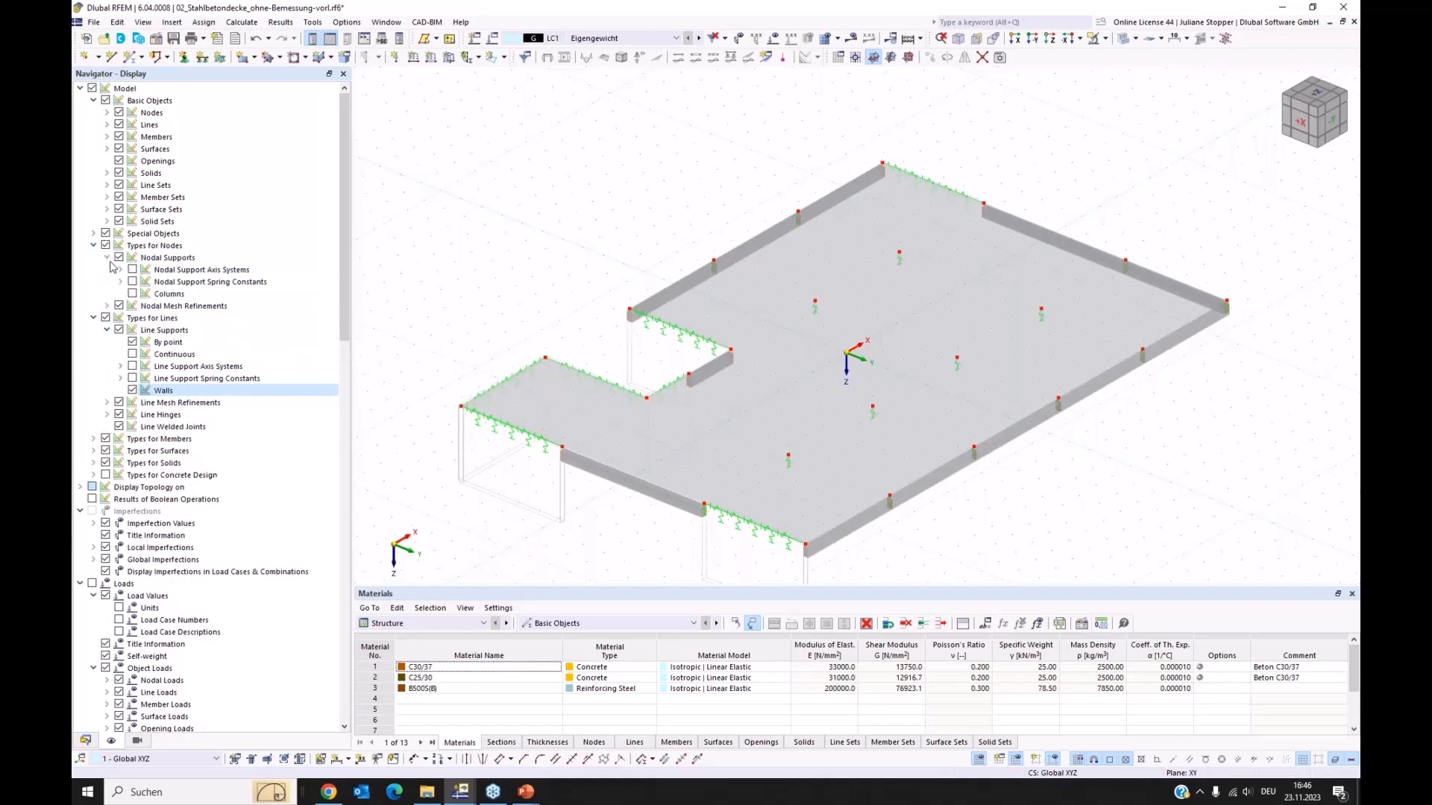
left_click(132, 294)
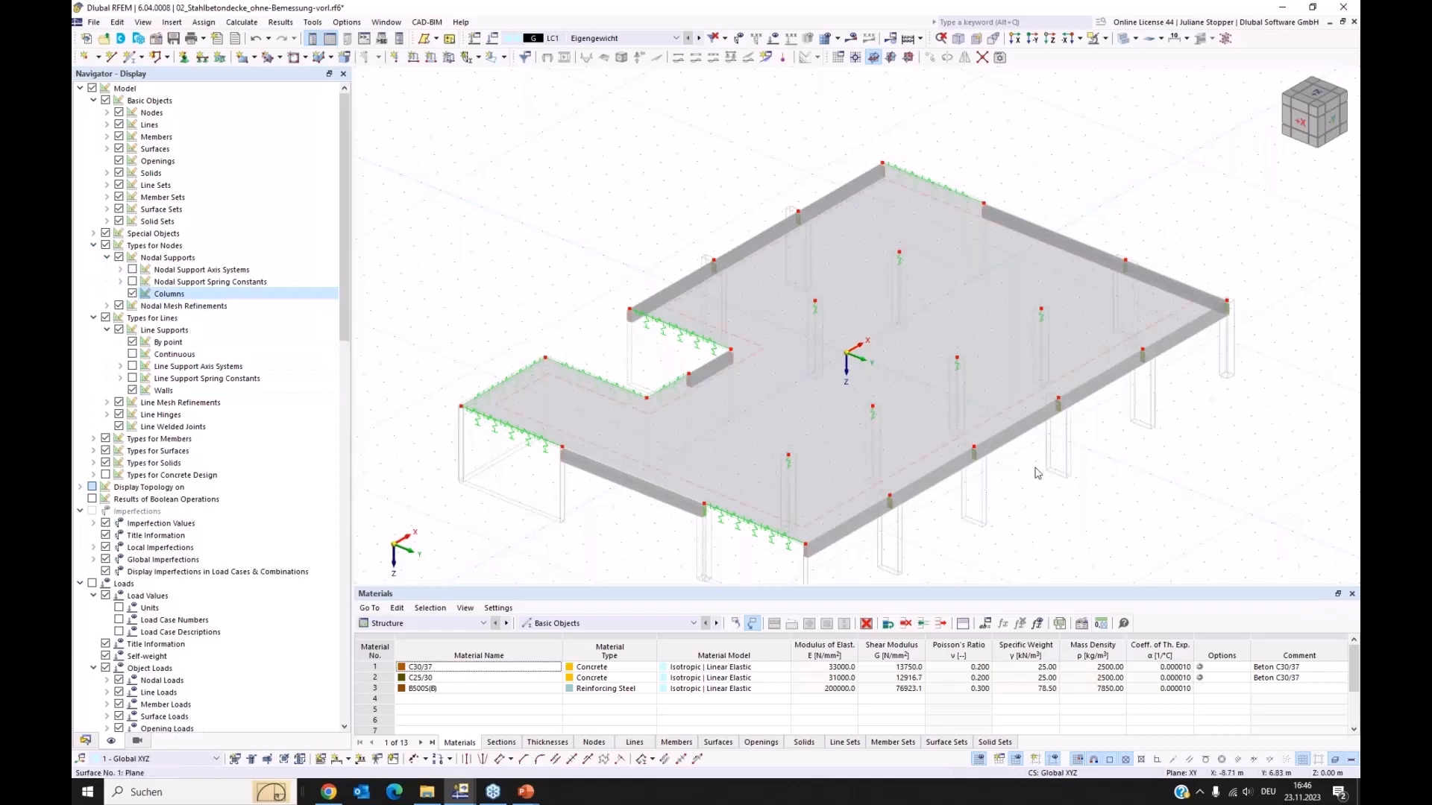
middle_click_drag(1095, 533, 1005, 540, "ctrl")
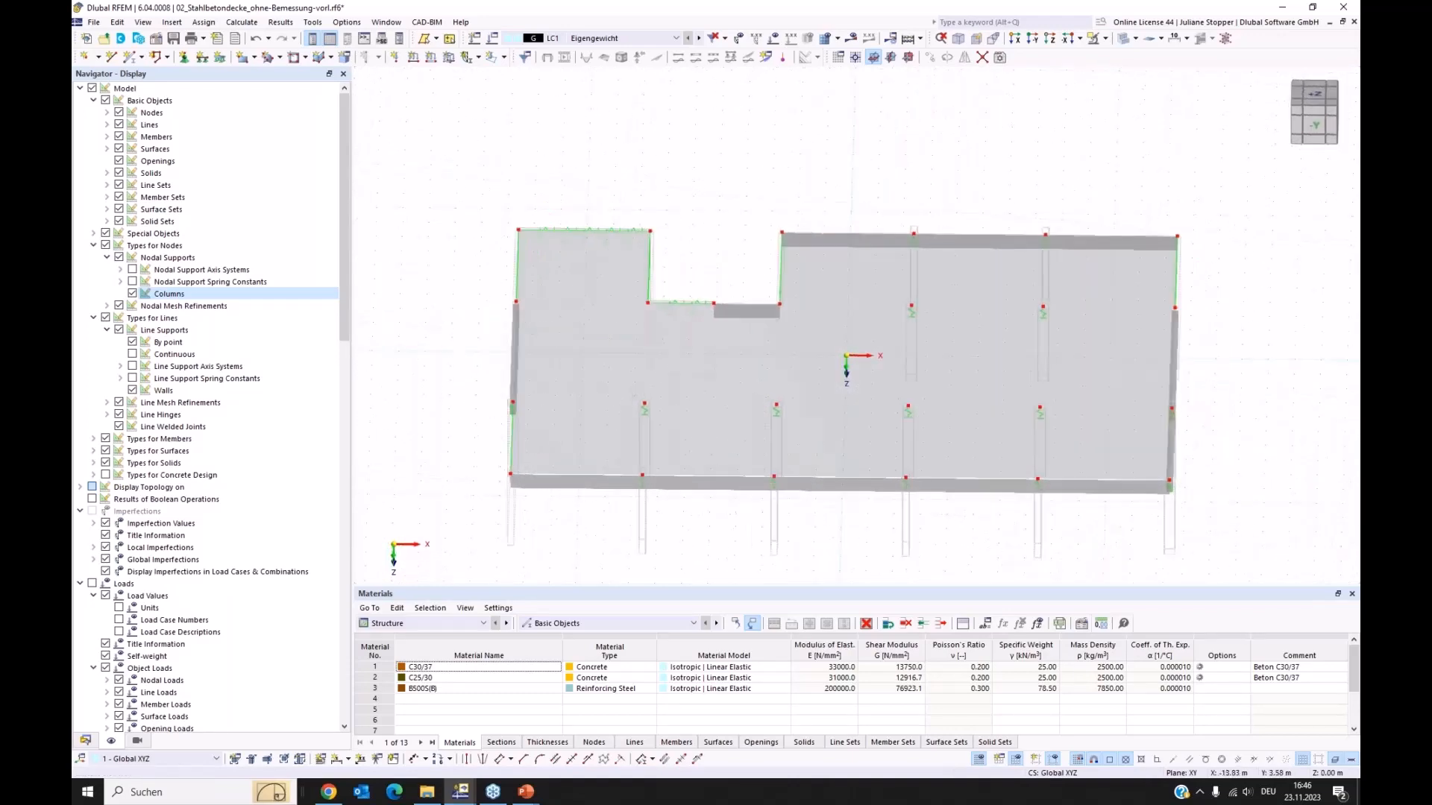
middle_click_drag(481, 404, 542, 423, "ctrl")
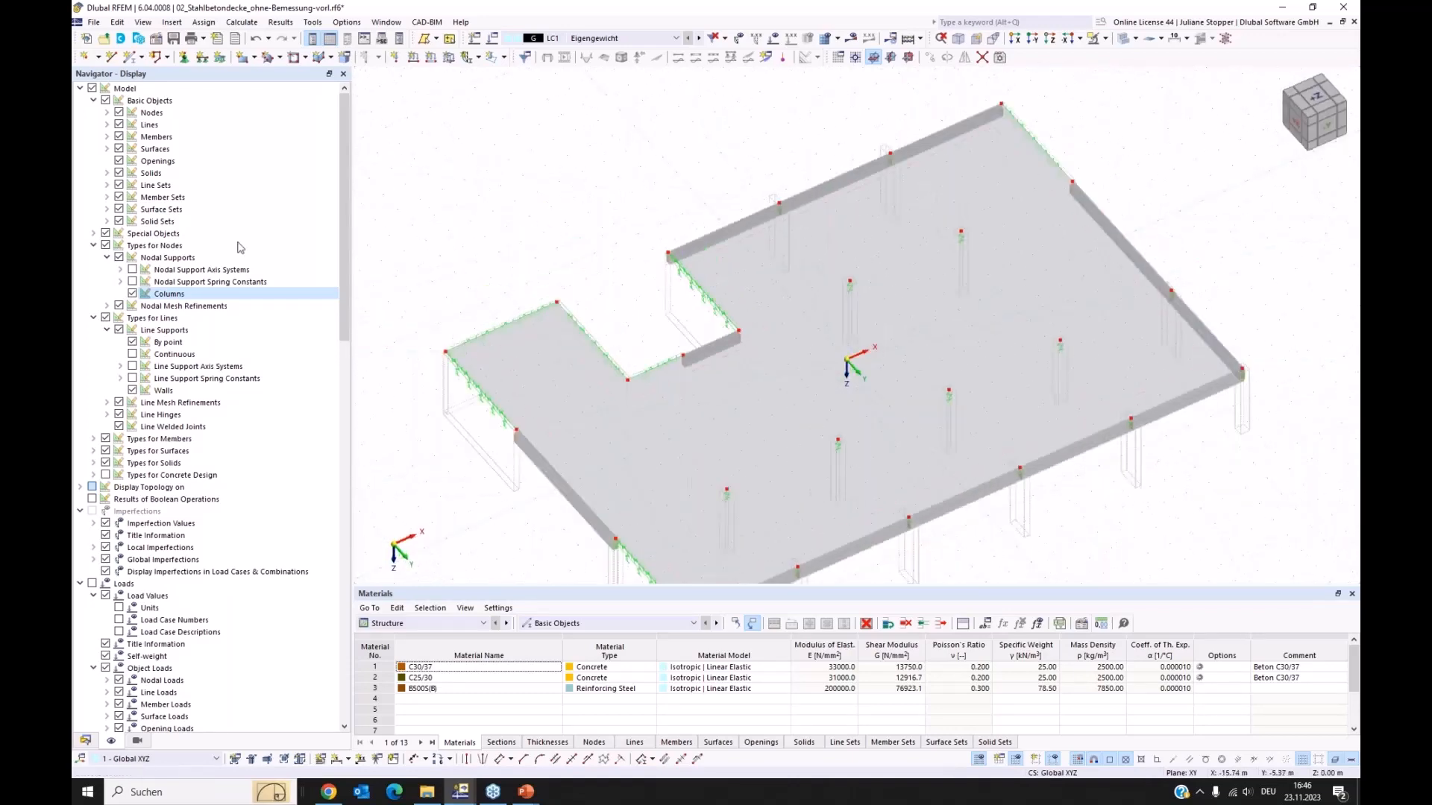
- Turn on the display of the members' rib sections and inspect the downstand beams along the slab edges
left_click(107, 138)
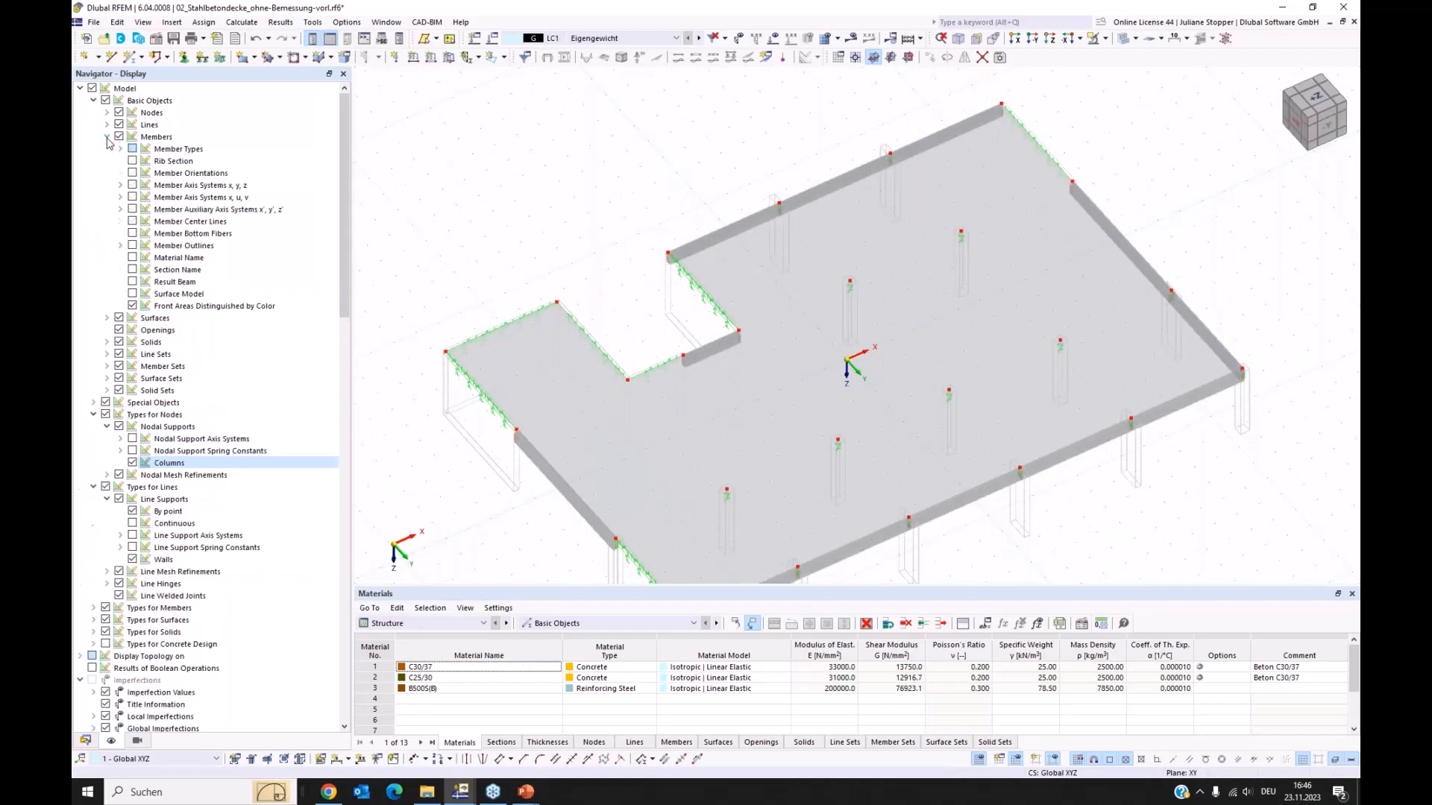
left_click(132, 161)
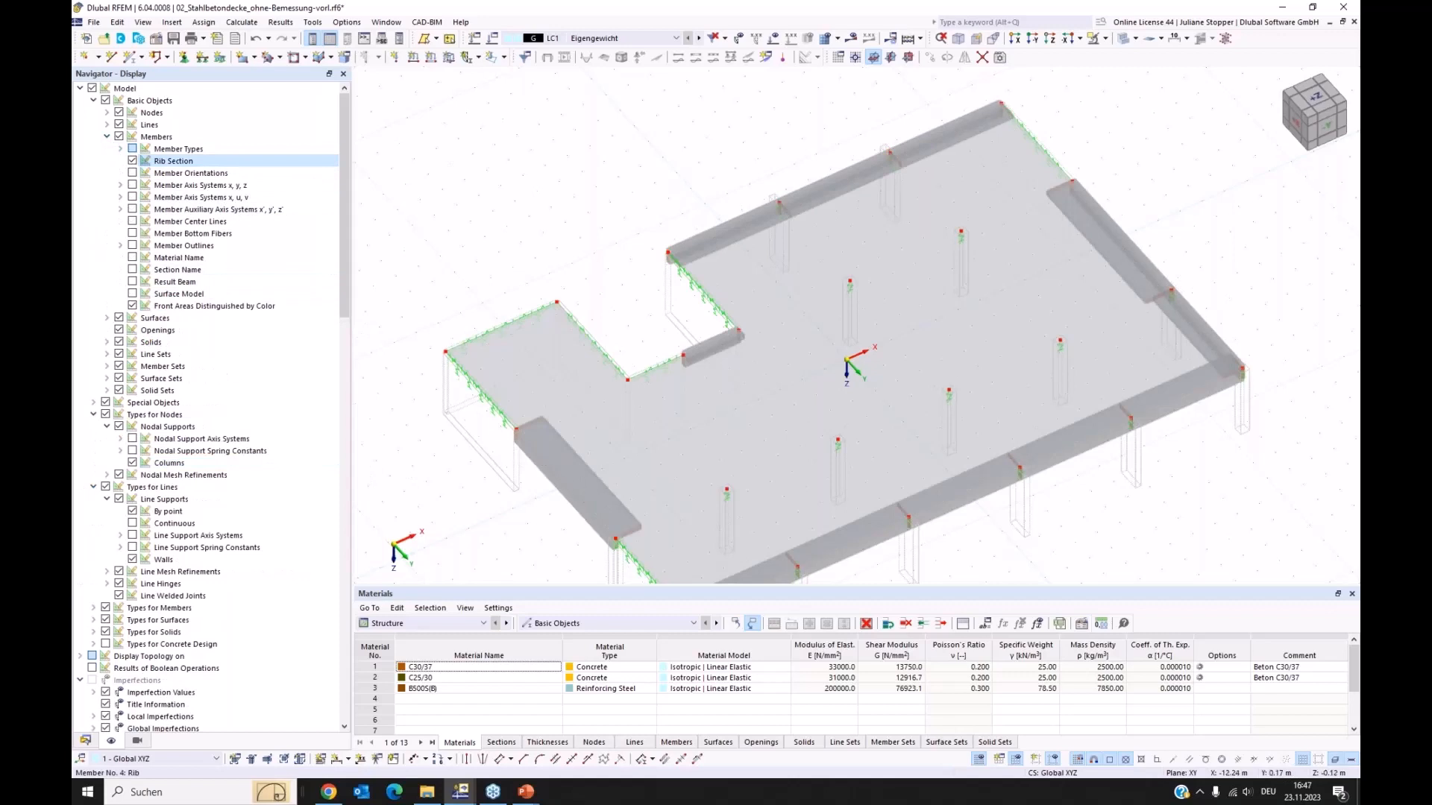
scroll(601, 447, "up", 5)
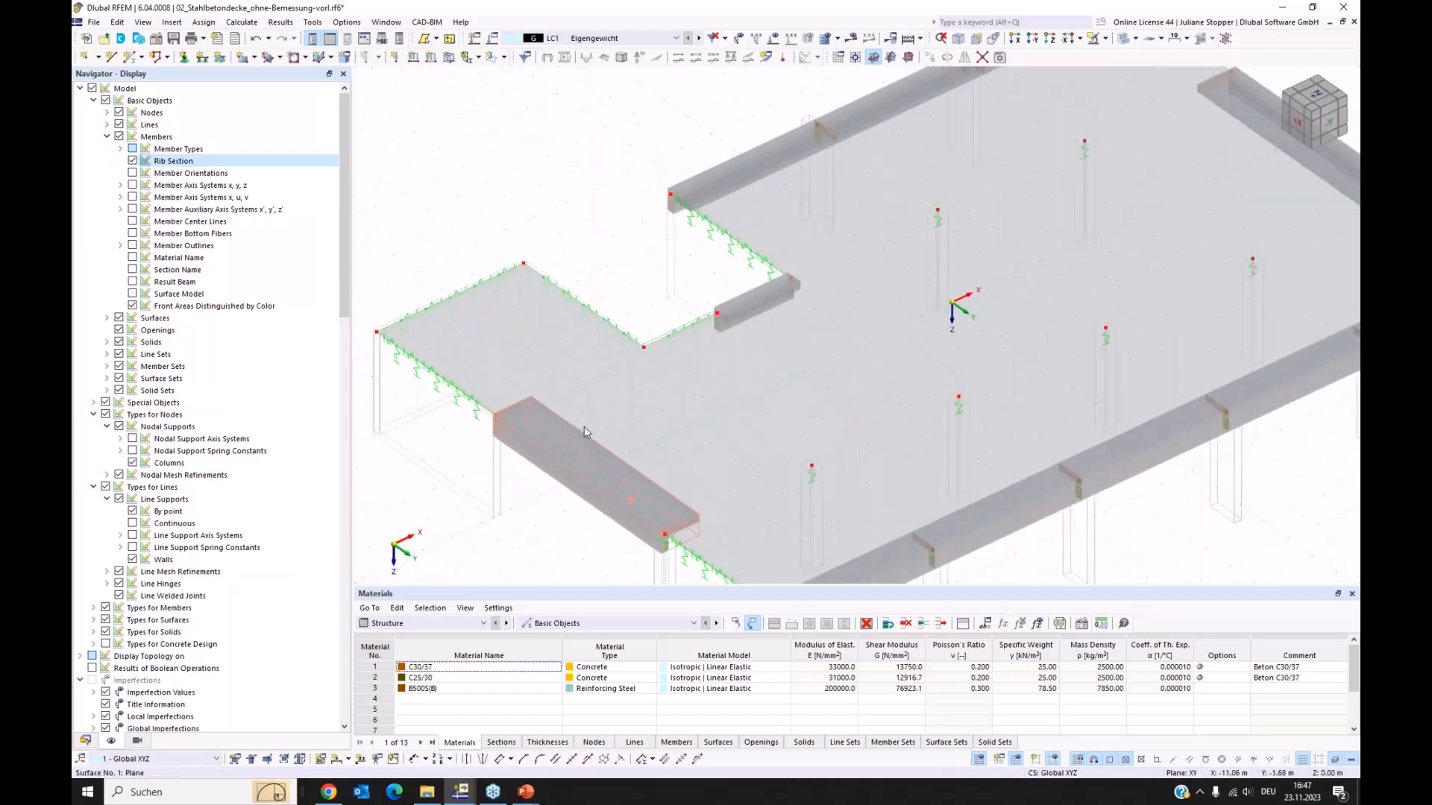
scroll(586, 433, "down", 2)
middle_click_drag(548, 513, 720, 513, "ctrl")
middle_click_drag(669, 513, 561, 515, "ctrl")
scroll(184, 388, "down", 6)
- Set the solid model rendering of surfaces to Filled incl. Thickness
scroll(184, 388, "down", 20)
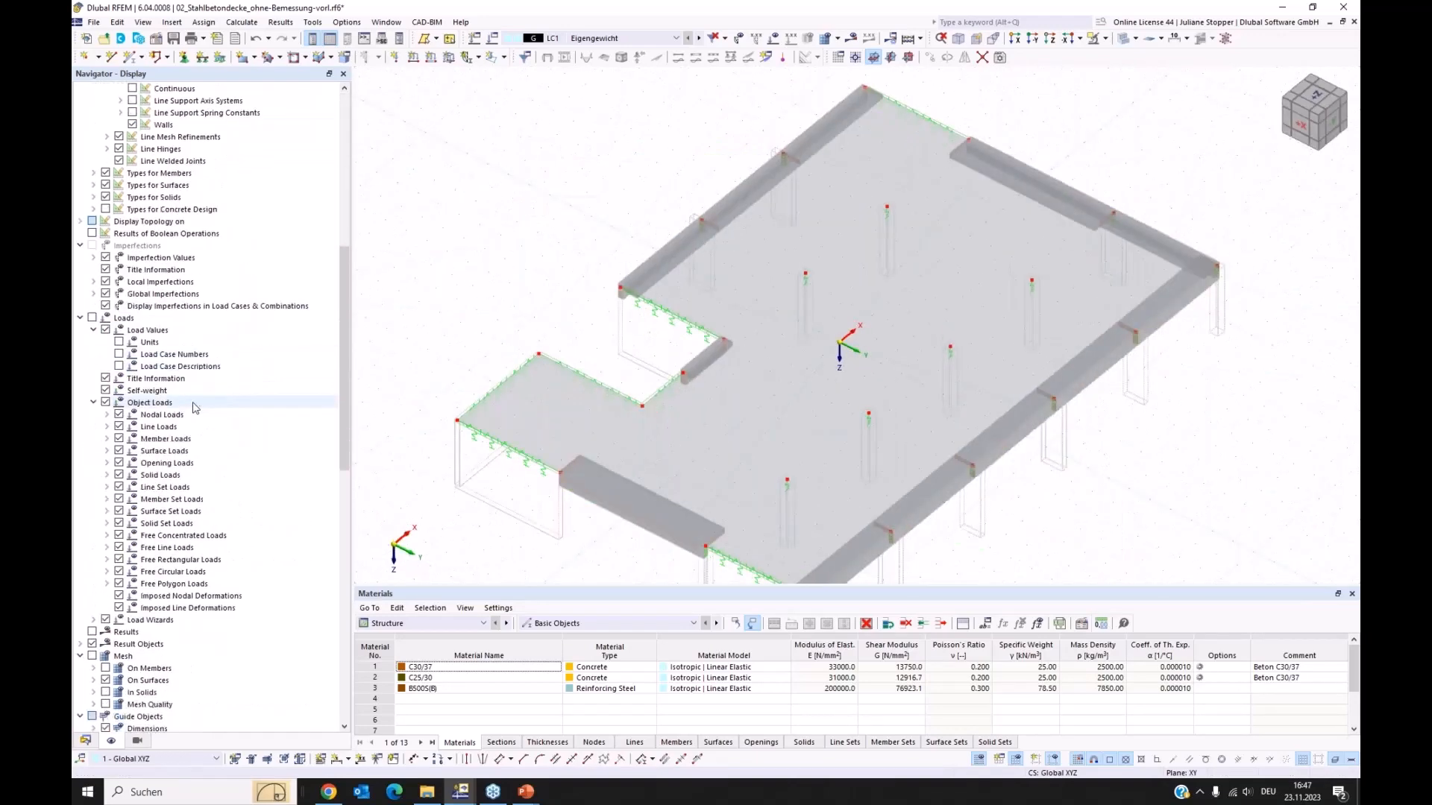
scroll(214, 447, "down", 1)
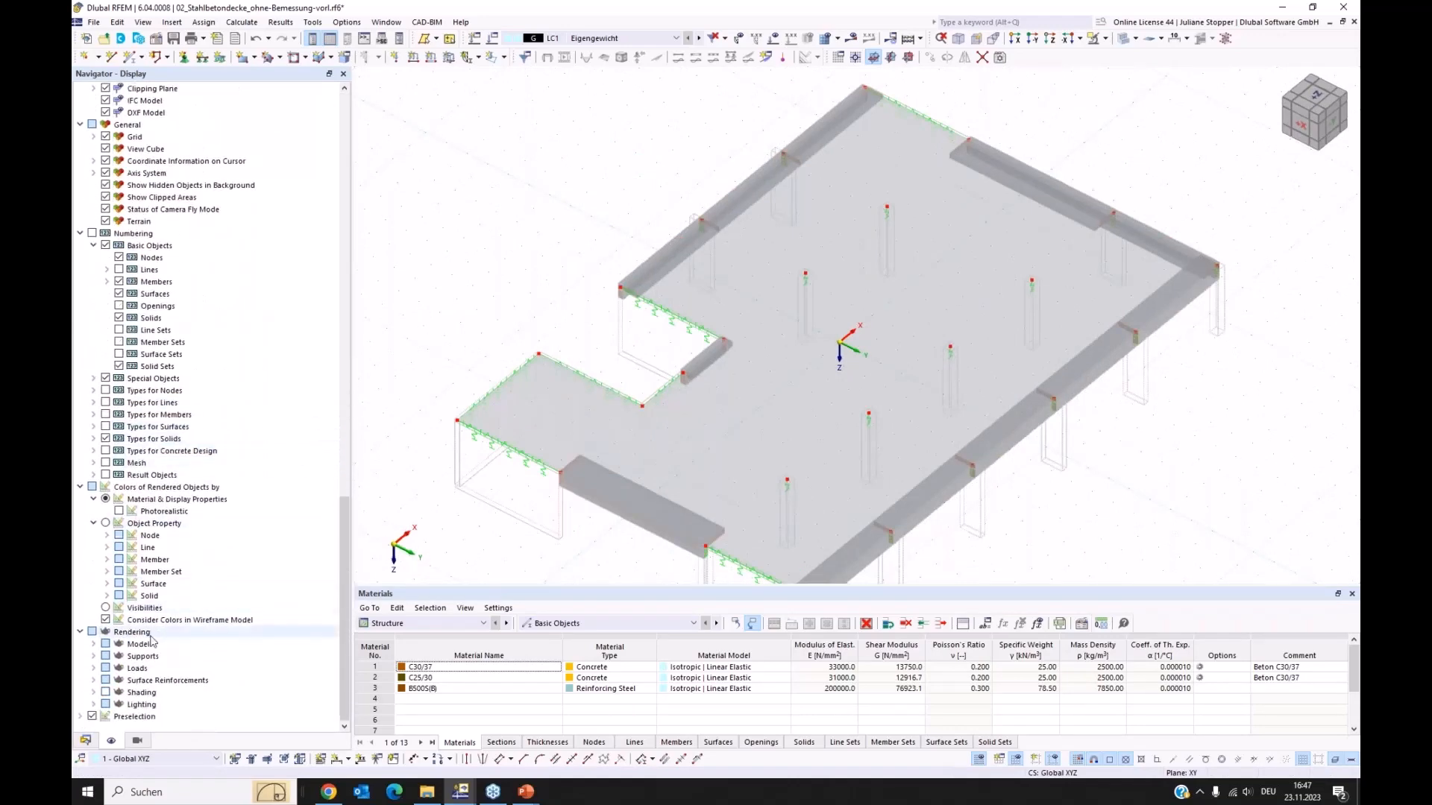
left_click(93, 644)
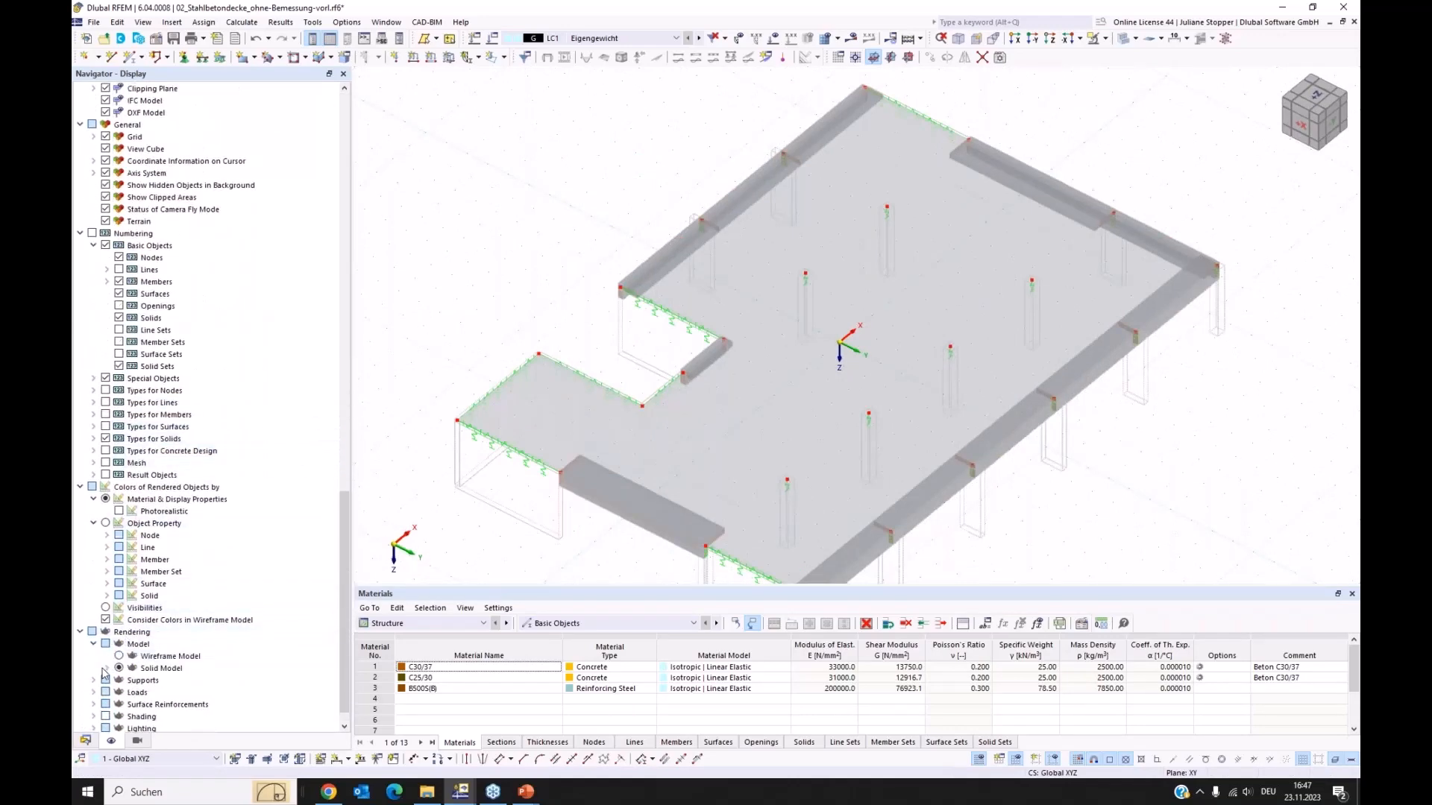
left_click(107, 668)
left_click(120, 704)
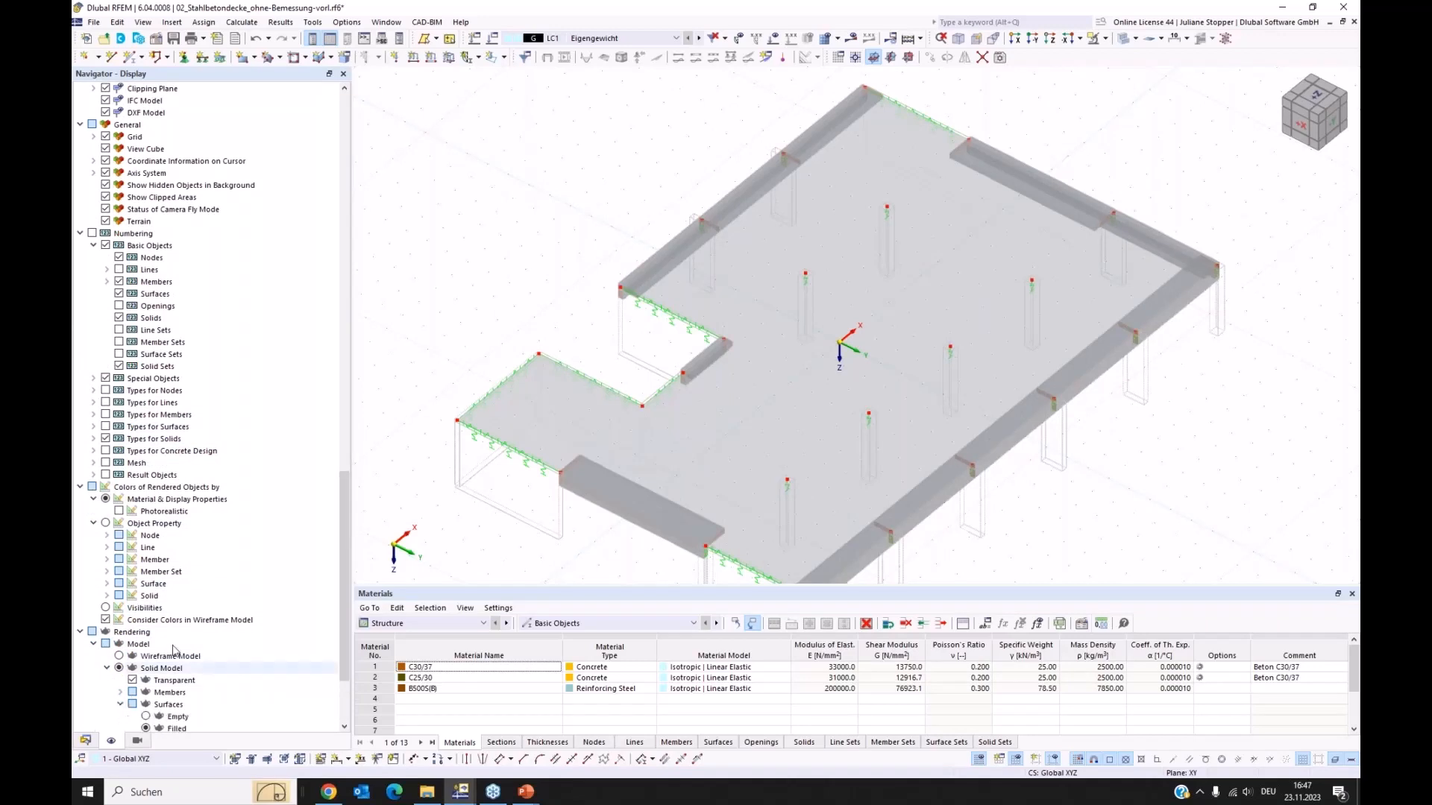
scroll(141, 671, "down", 3)
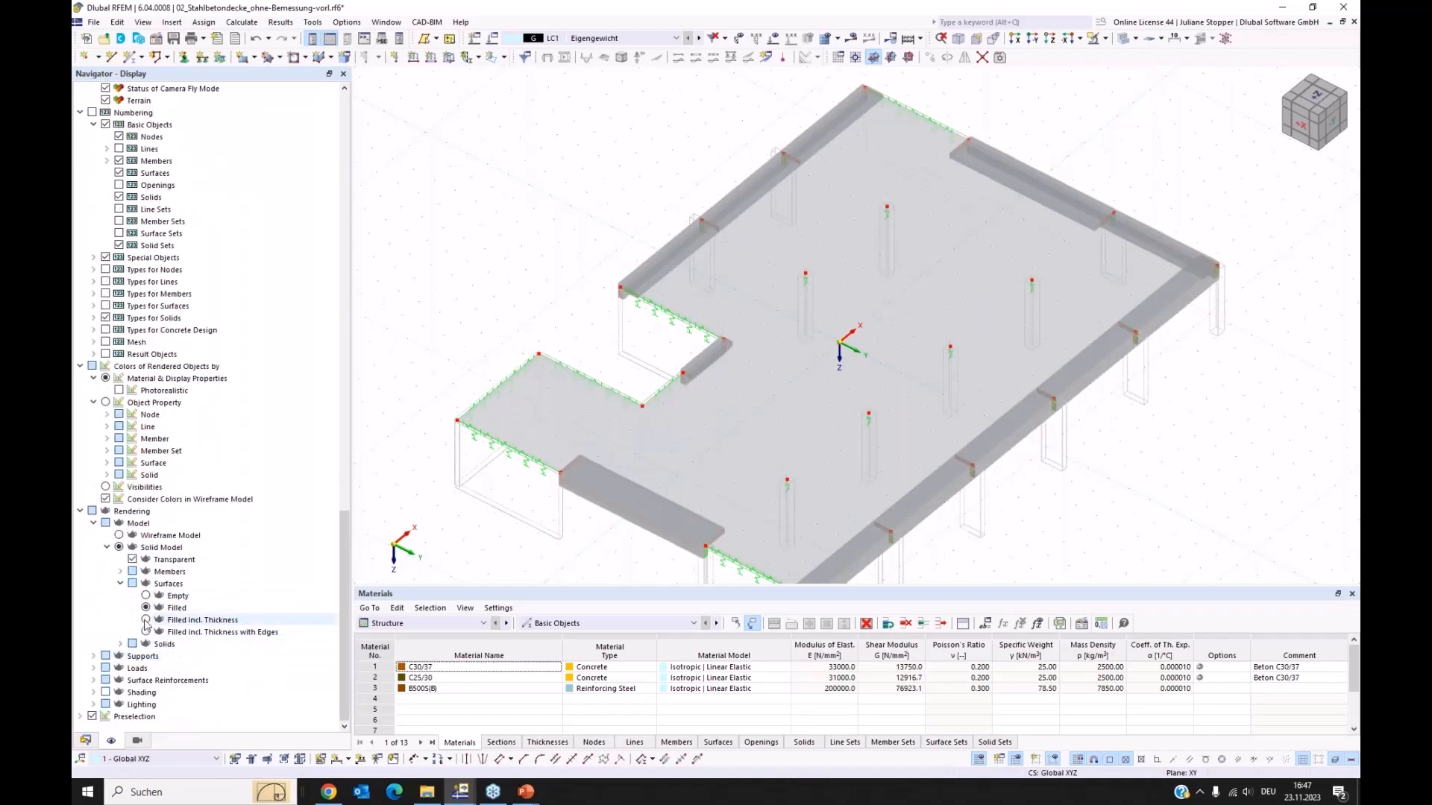
left_click(146, 622)
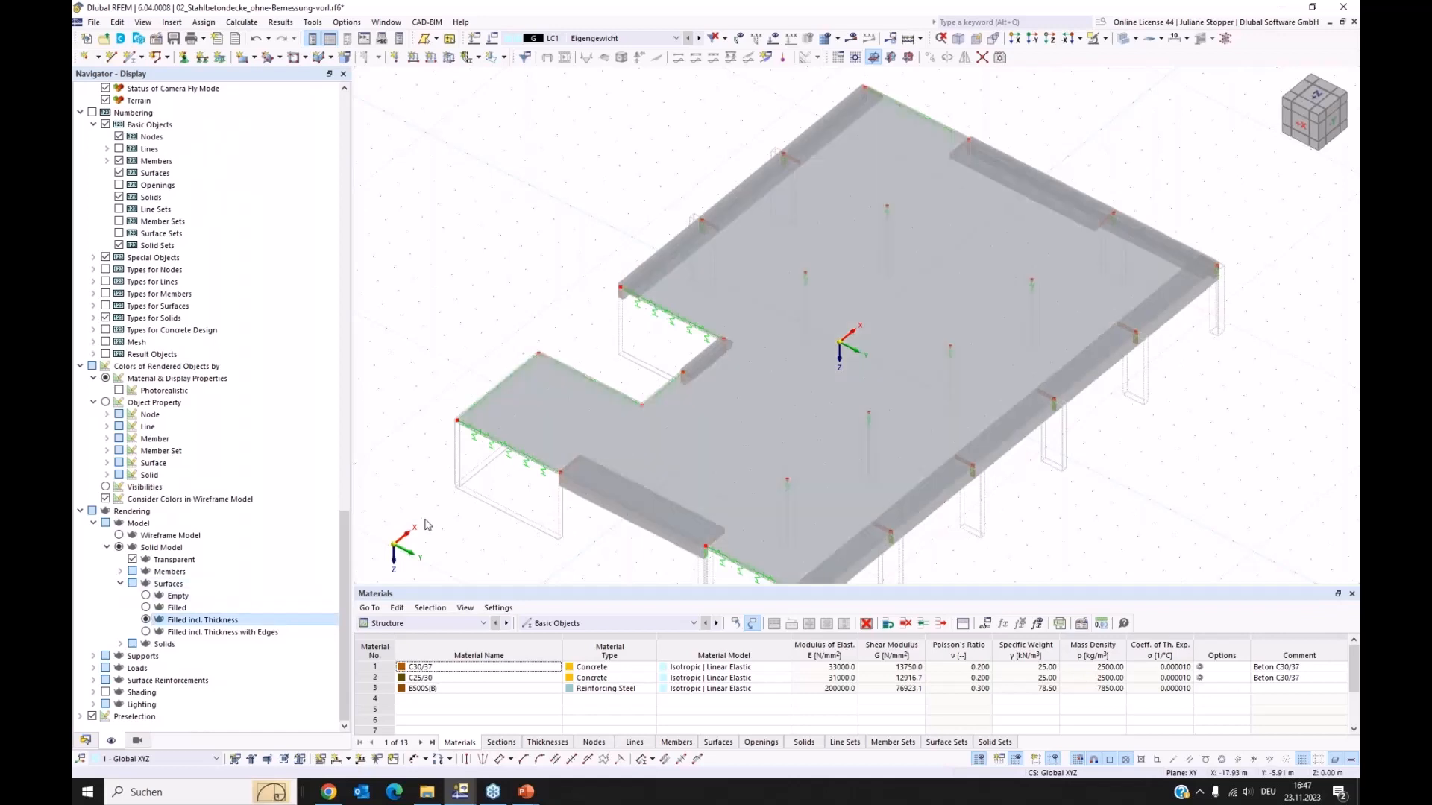
- Examine the slab edge and its L-shaped rib section, comparing solid and transparent display and returning to transparent
middle_click_drag(455, 528, 596, 462, "ctrl")
scroll(597, 464, "up", 5)
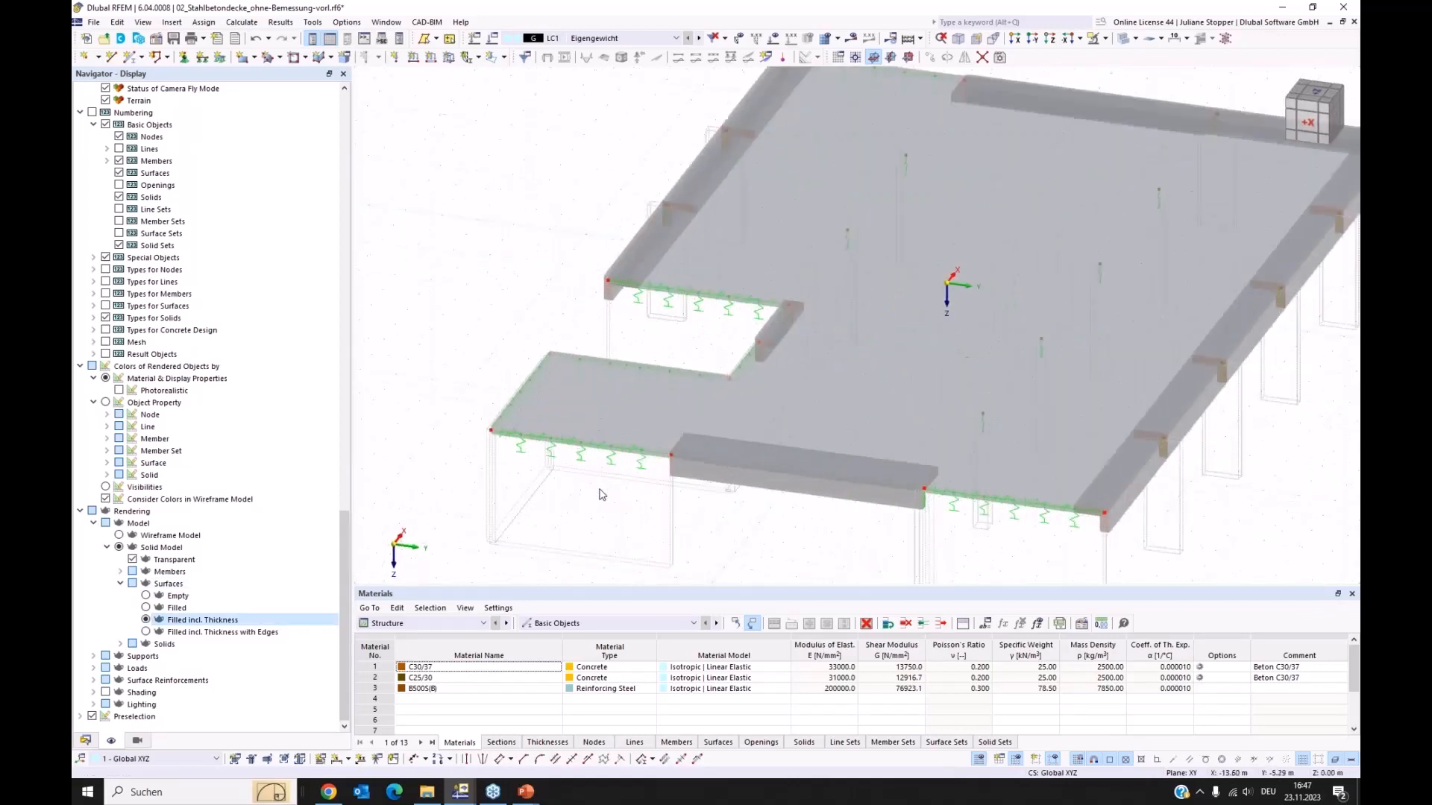
scroll(596, 464, "down", 6)
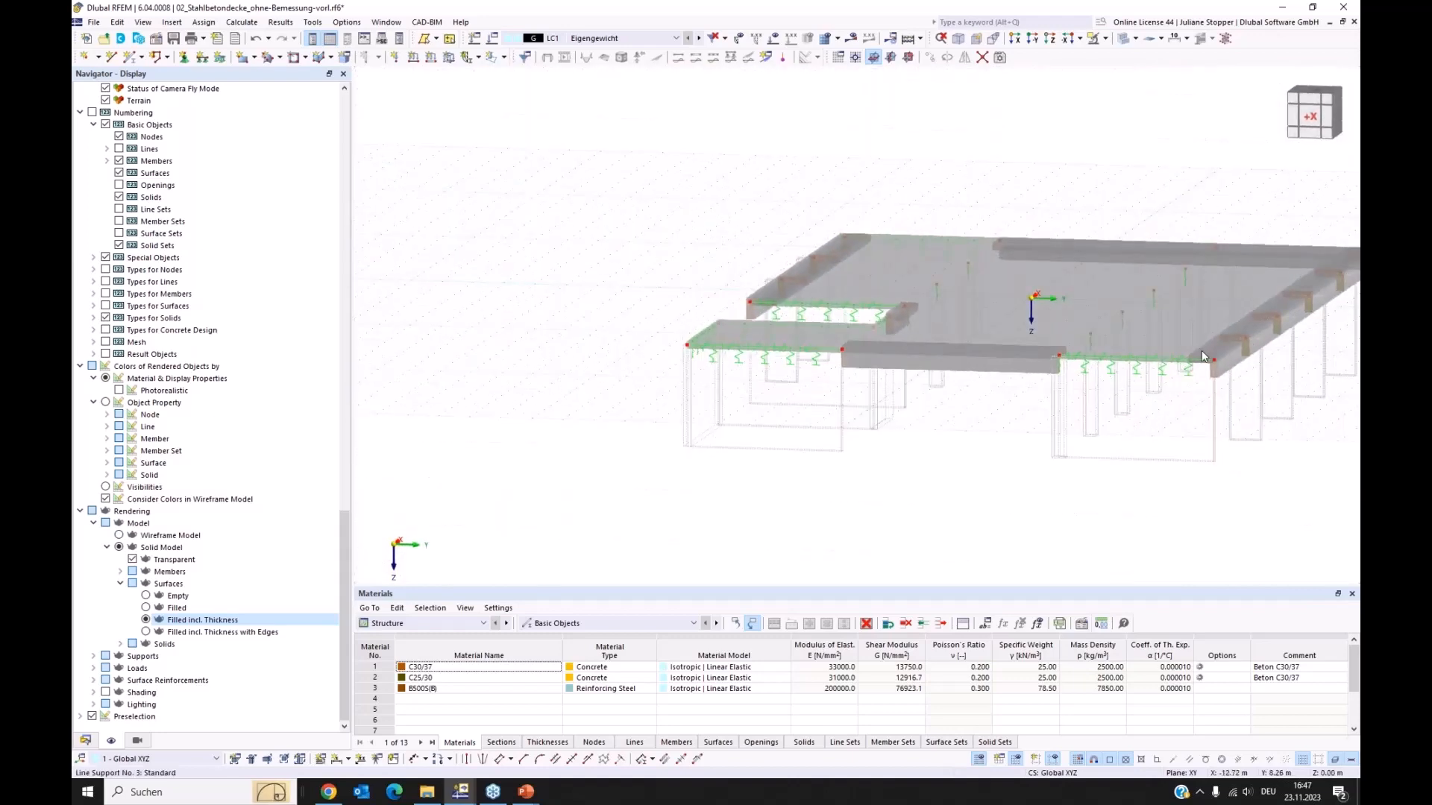
scroll(1193, 380, "up", 4)
middle_click_drag(1201, 378, 887, 449, "ctrl")
left_click(1124, 39)
left_click(1124, 39)
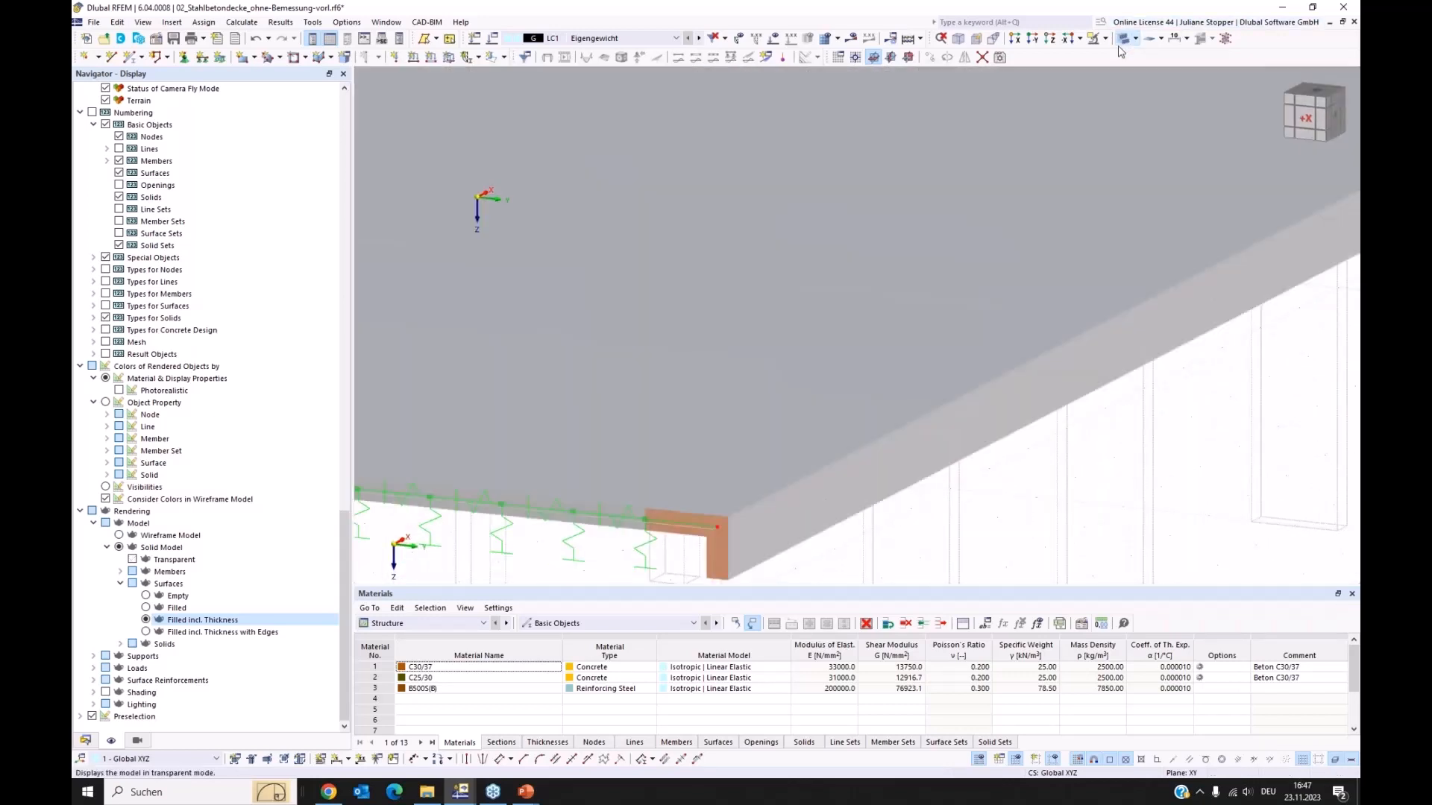
middle_click_drag(581, 540, 594, 524, "ctrl")
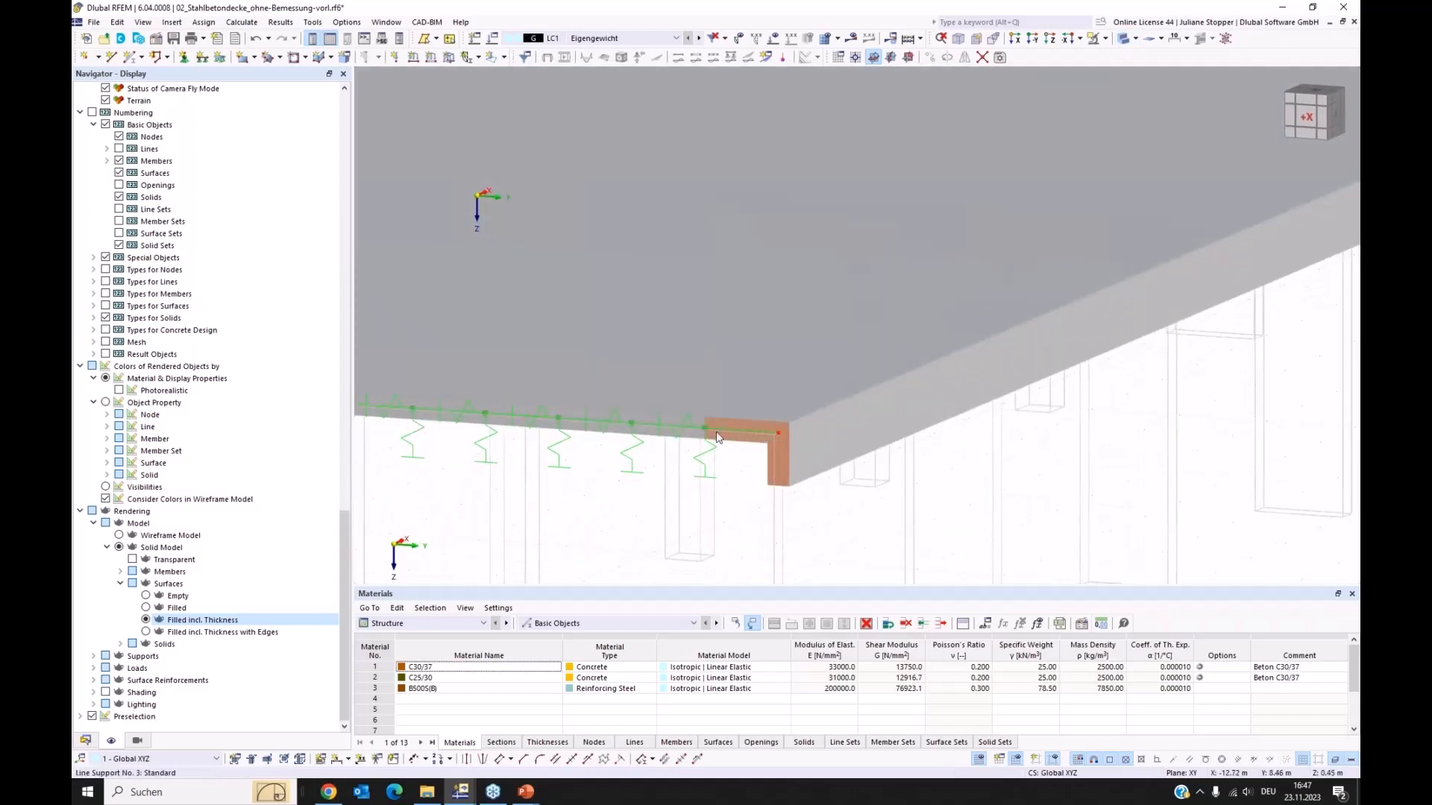
left_click(1122, 39)
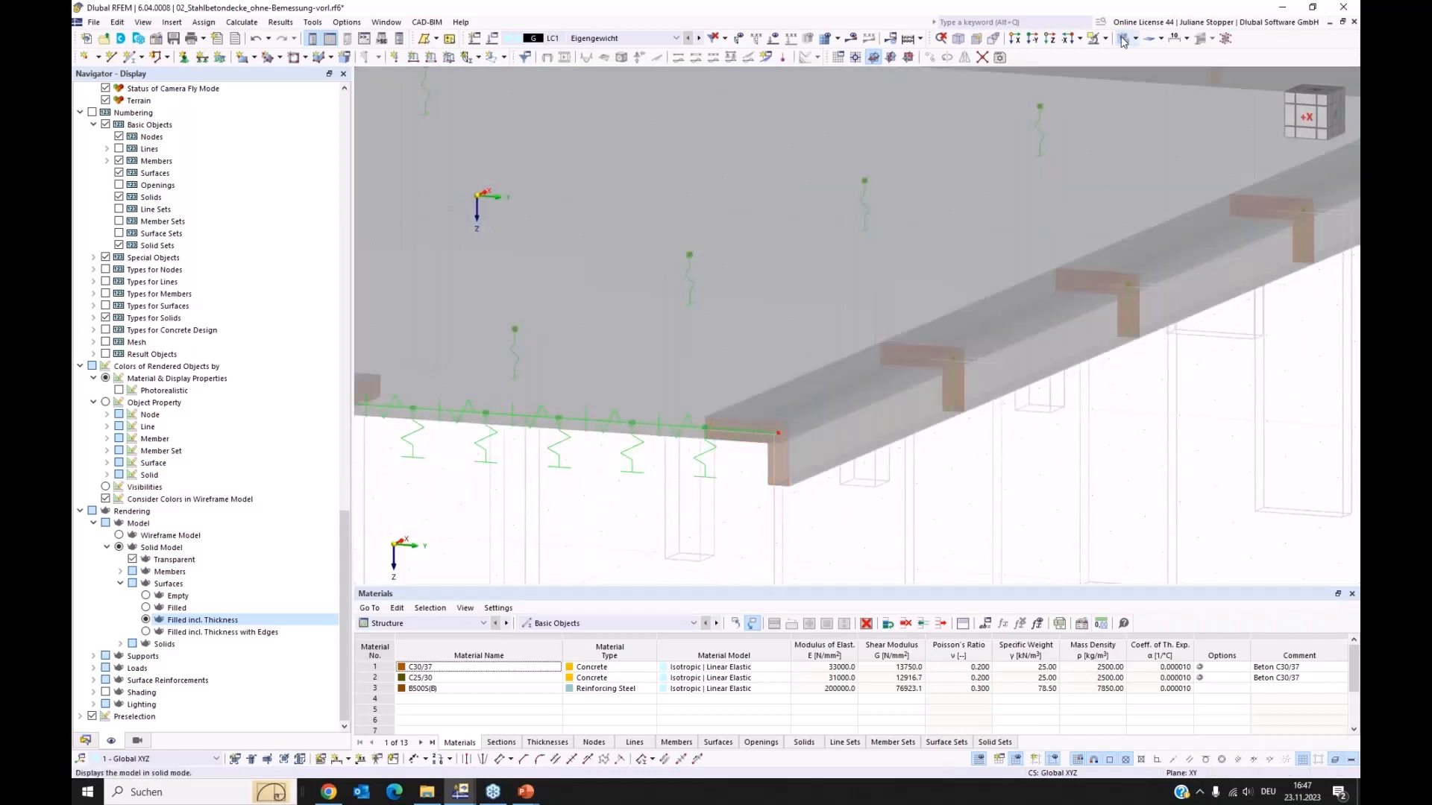
left_click(1123, 40)
left_click(1123, 40)
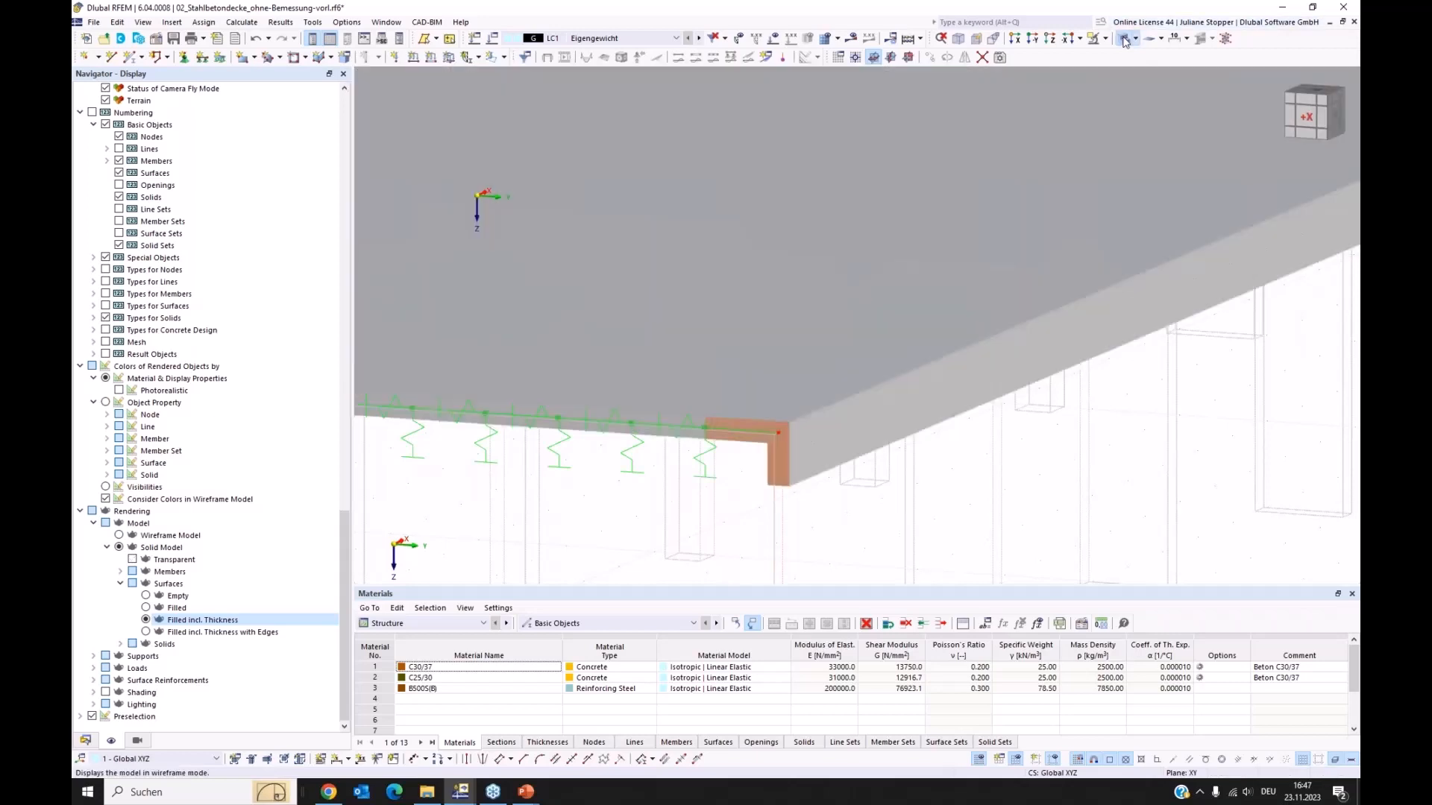
left_click(1123, 39)
scroll(875, 289, "down", 5)
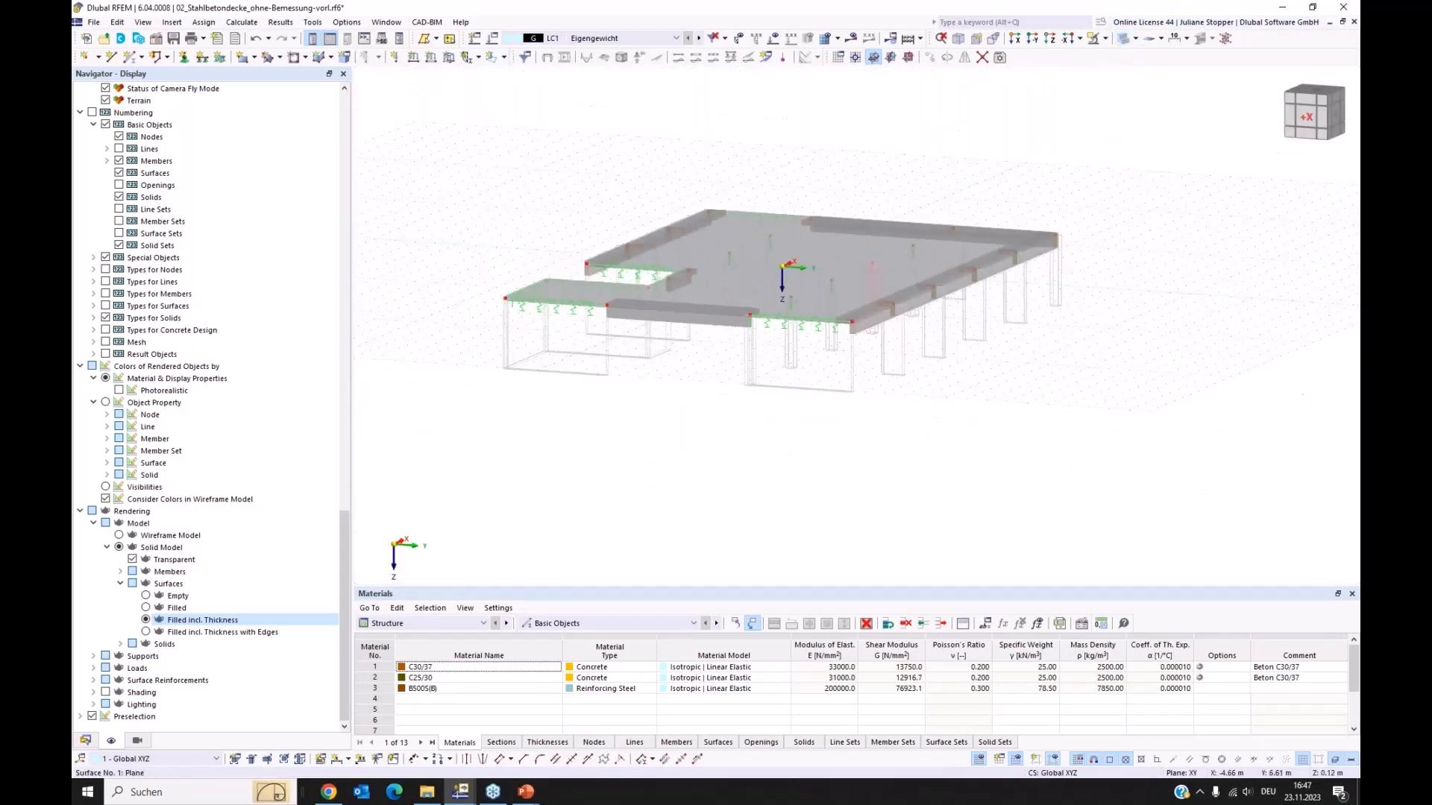
middle_click_drag(874, 290, 855, 379, "ctrl")
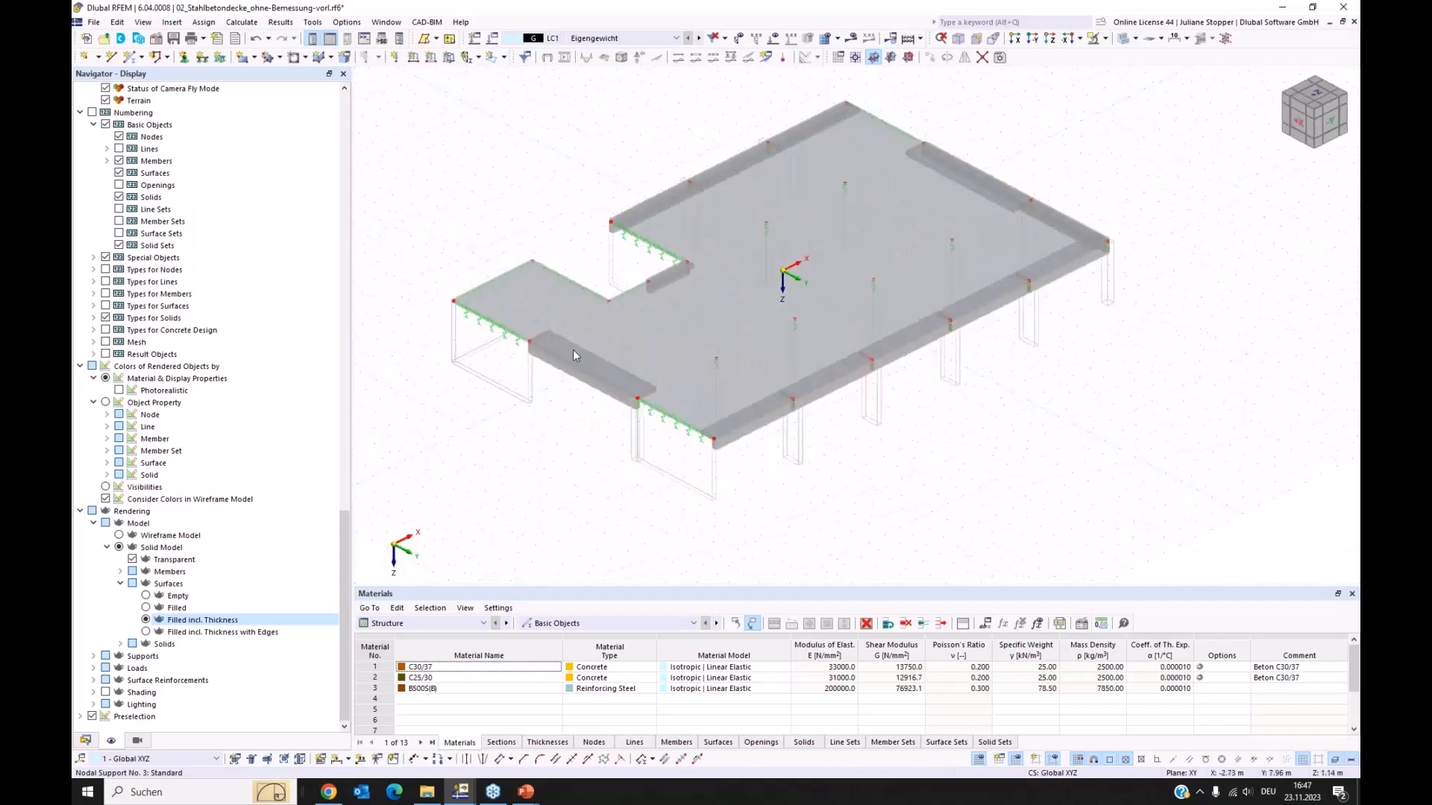
- Assign the action category Imposed loads - category B: office areas to load case LC2 Nutzlast
left_click(88, 742)
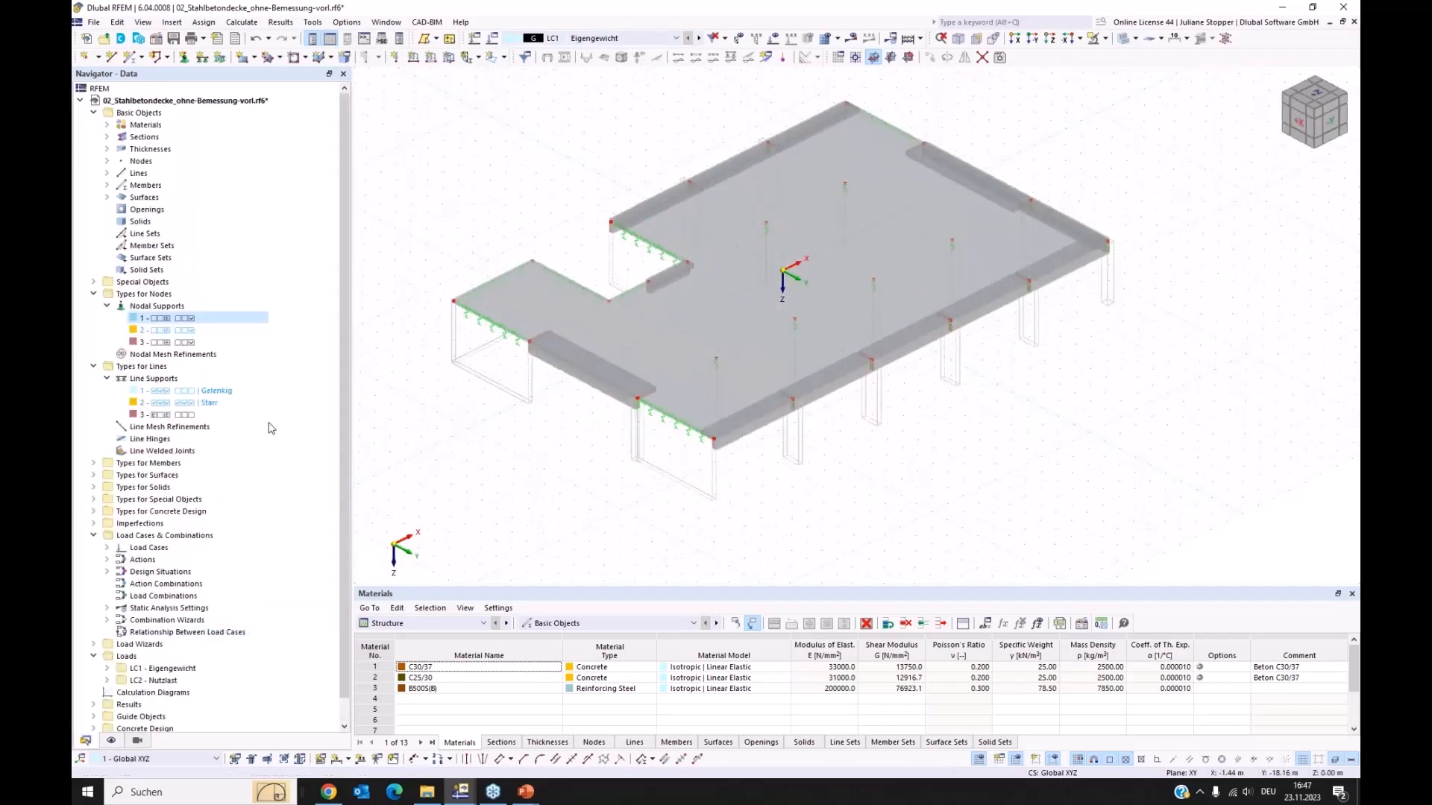
left_click(107, 548)
left_click(198, 571)
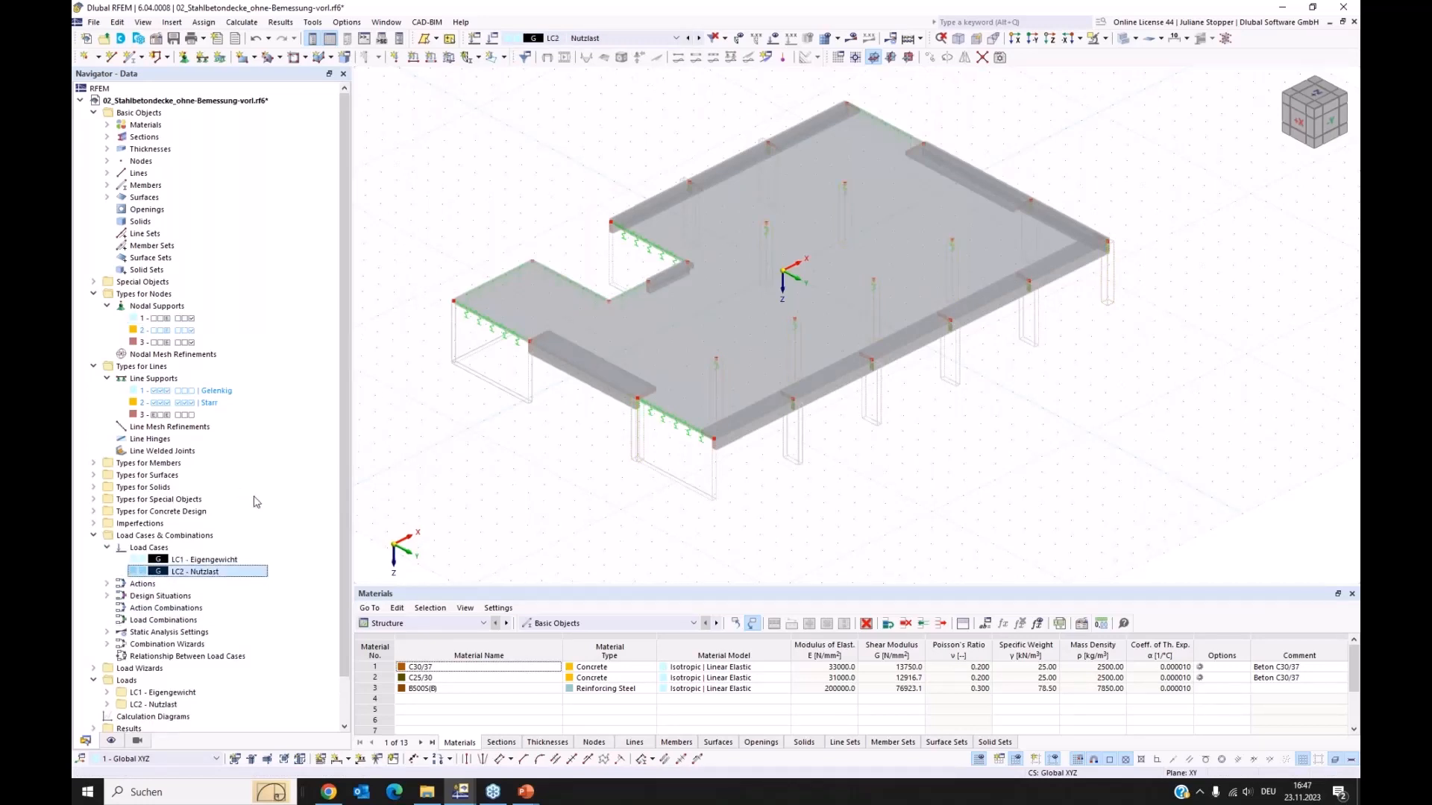
double_click(158, 572)
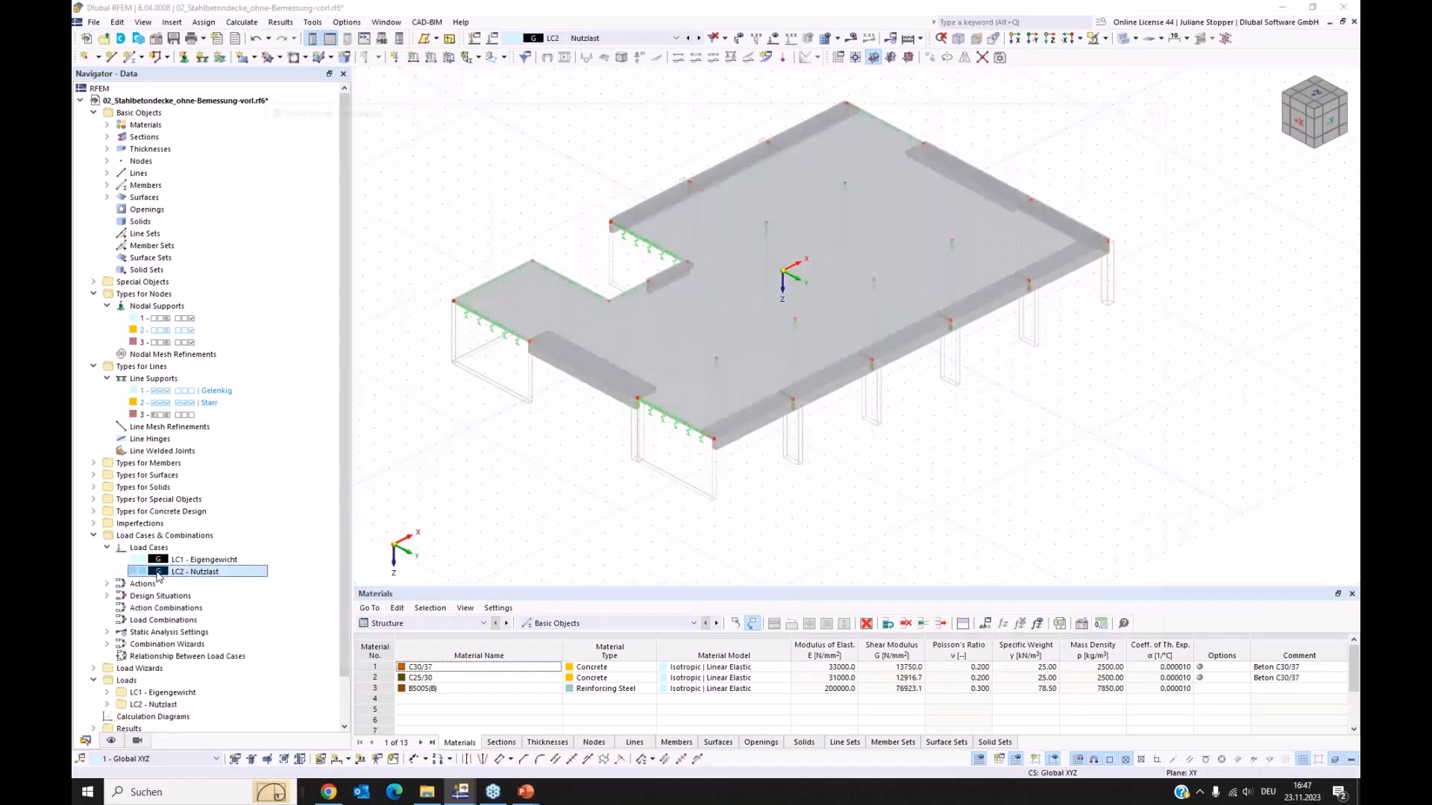
left_click(535, 351)
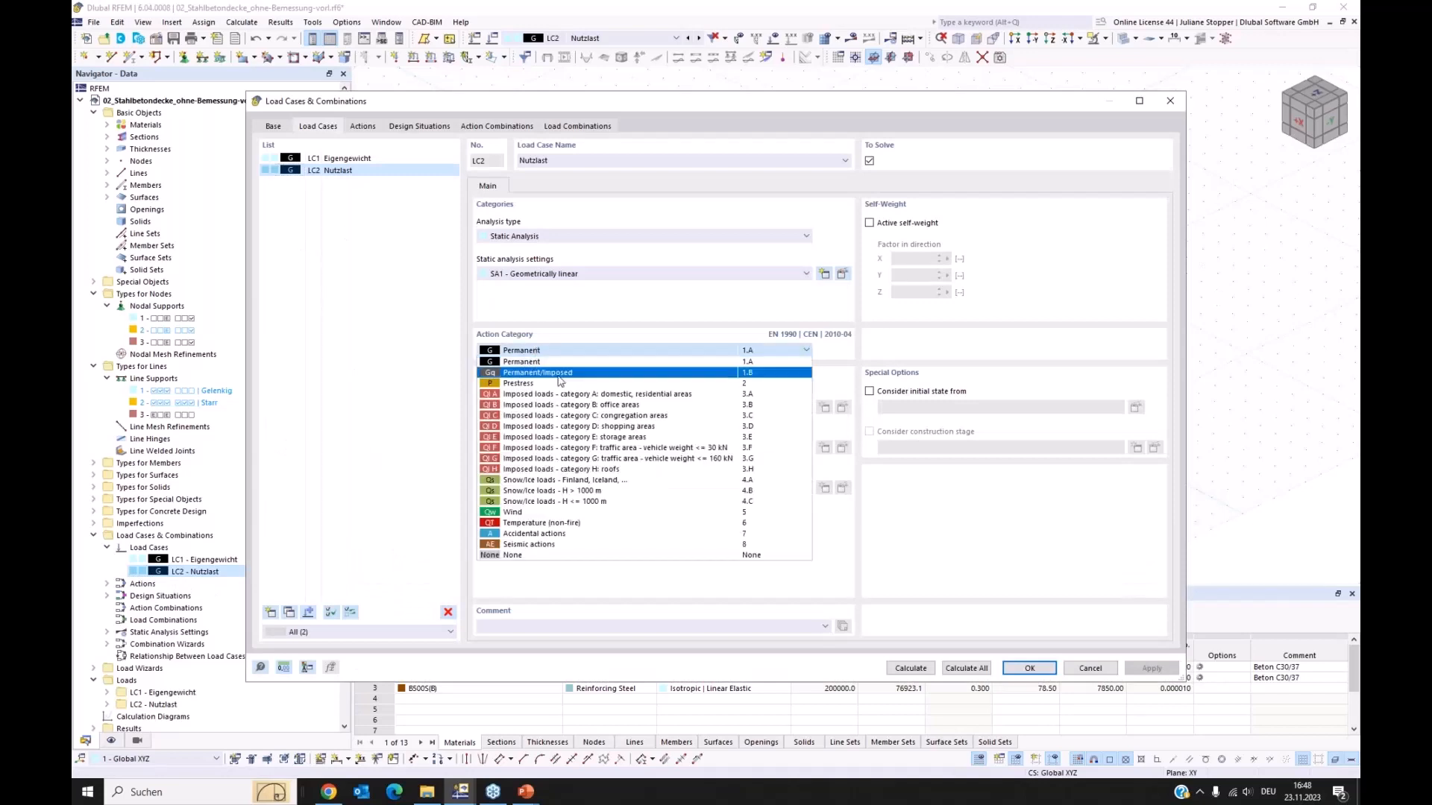
left_click(562, 405)
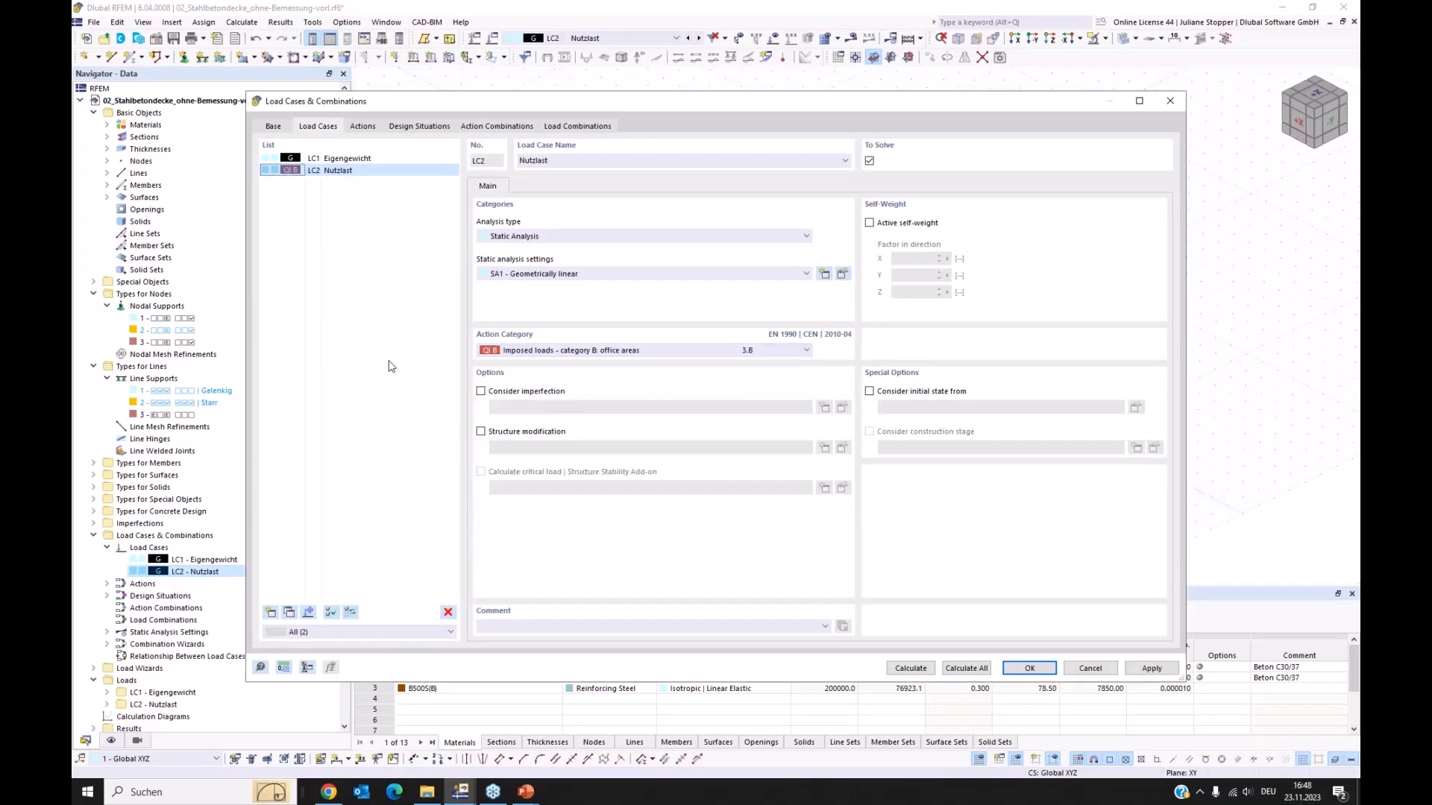
left_click(1022, 670)
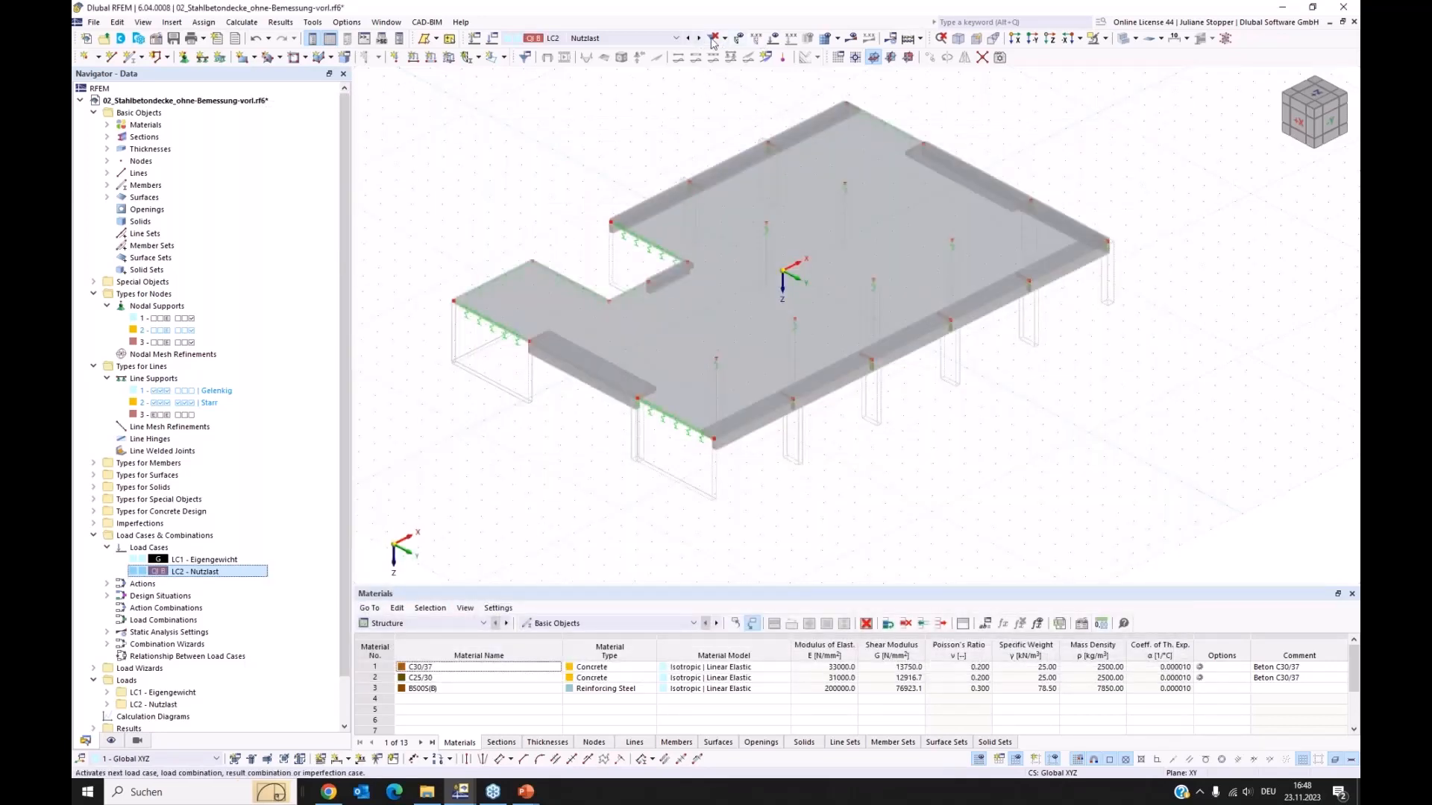
- Show the loads of LC2 Nutzlast and LC1 Eigengewicht on the slab for review, and hide the load display again
left_click(773, 39)
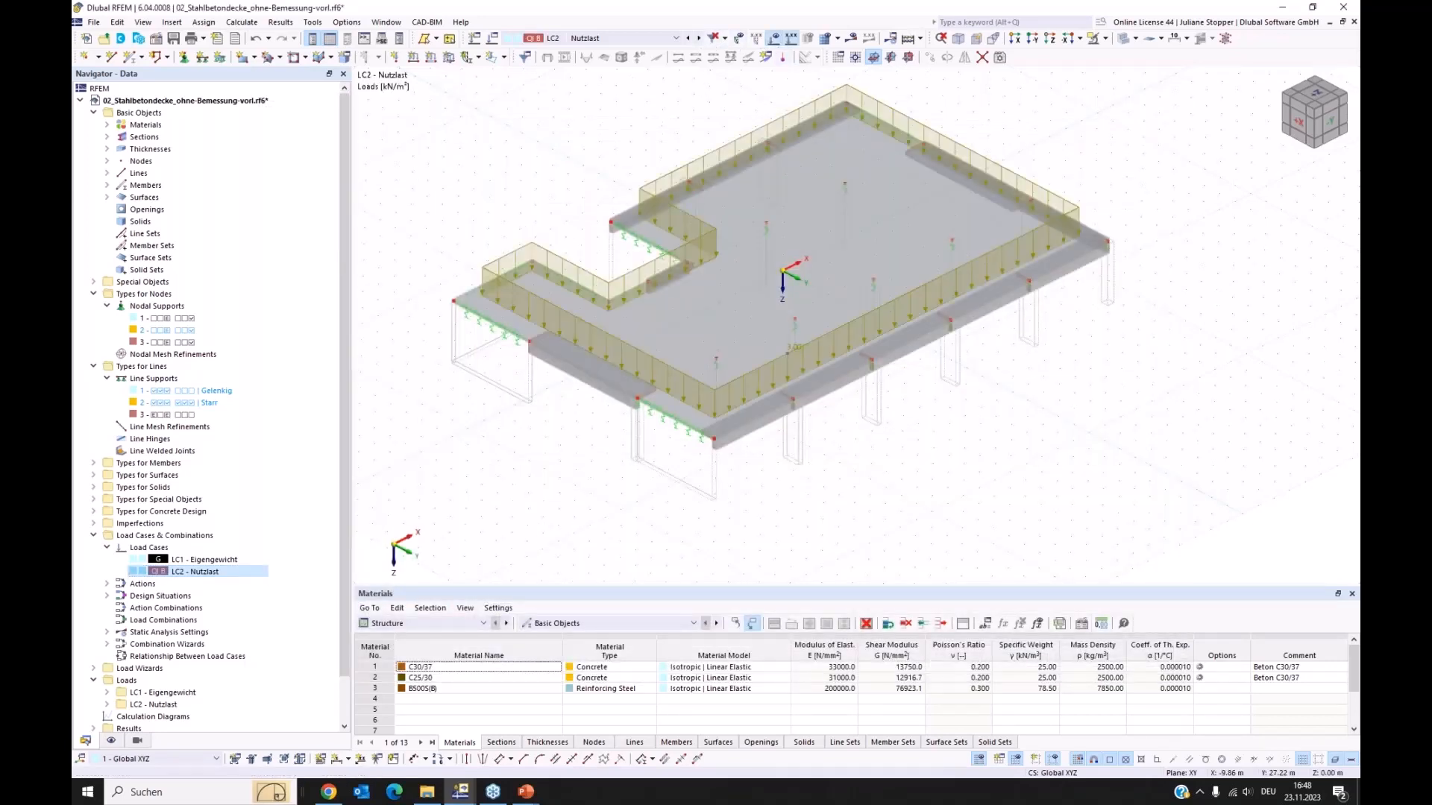
middle_click_drag(1063, 570, 1011, 547, "ctrl")
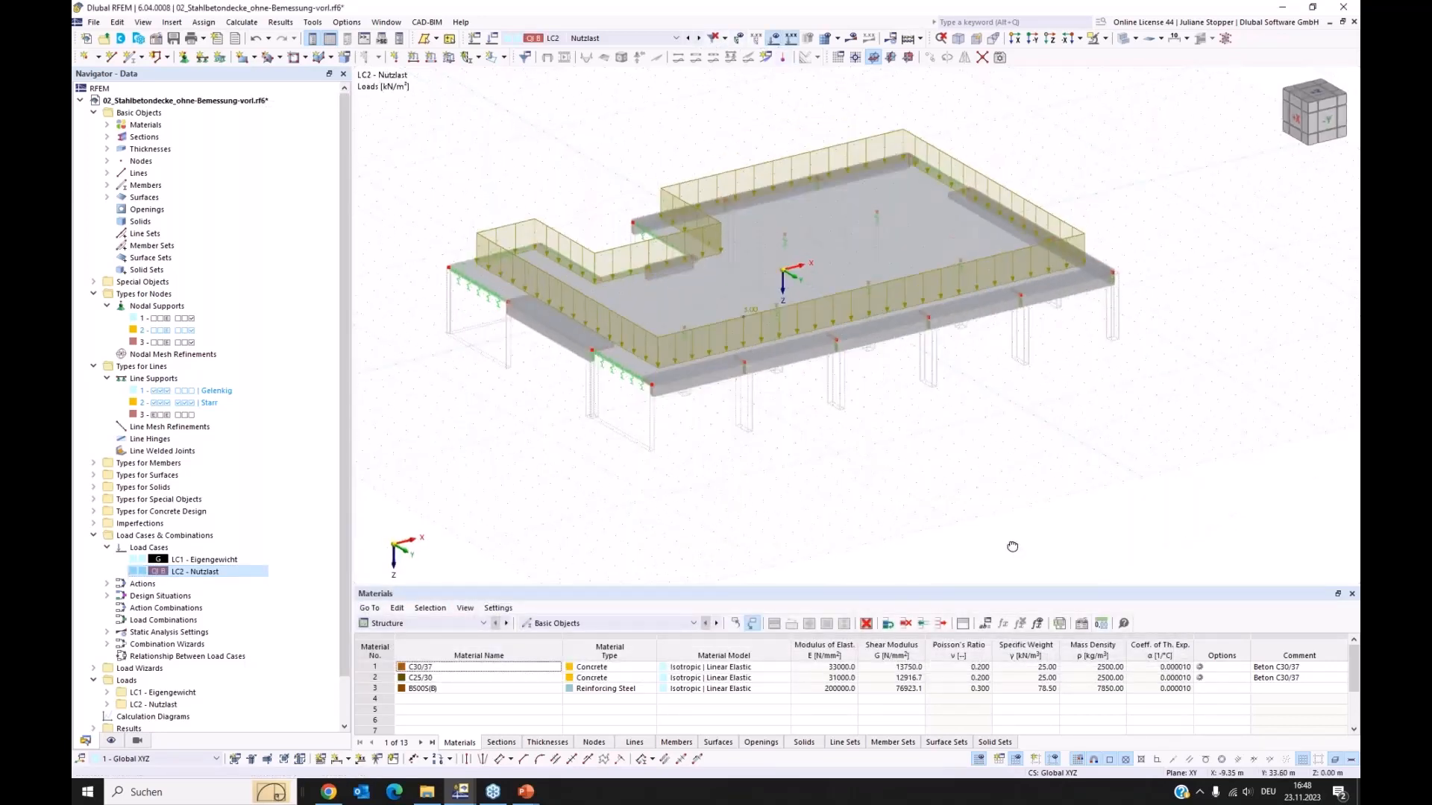
left_click(688, 38)
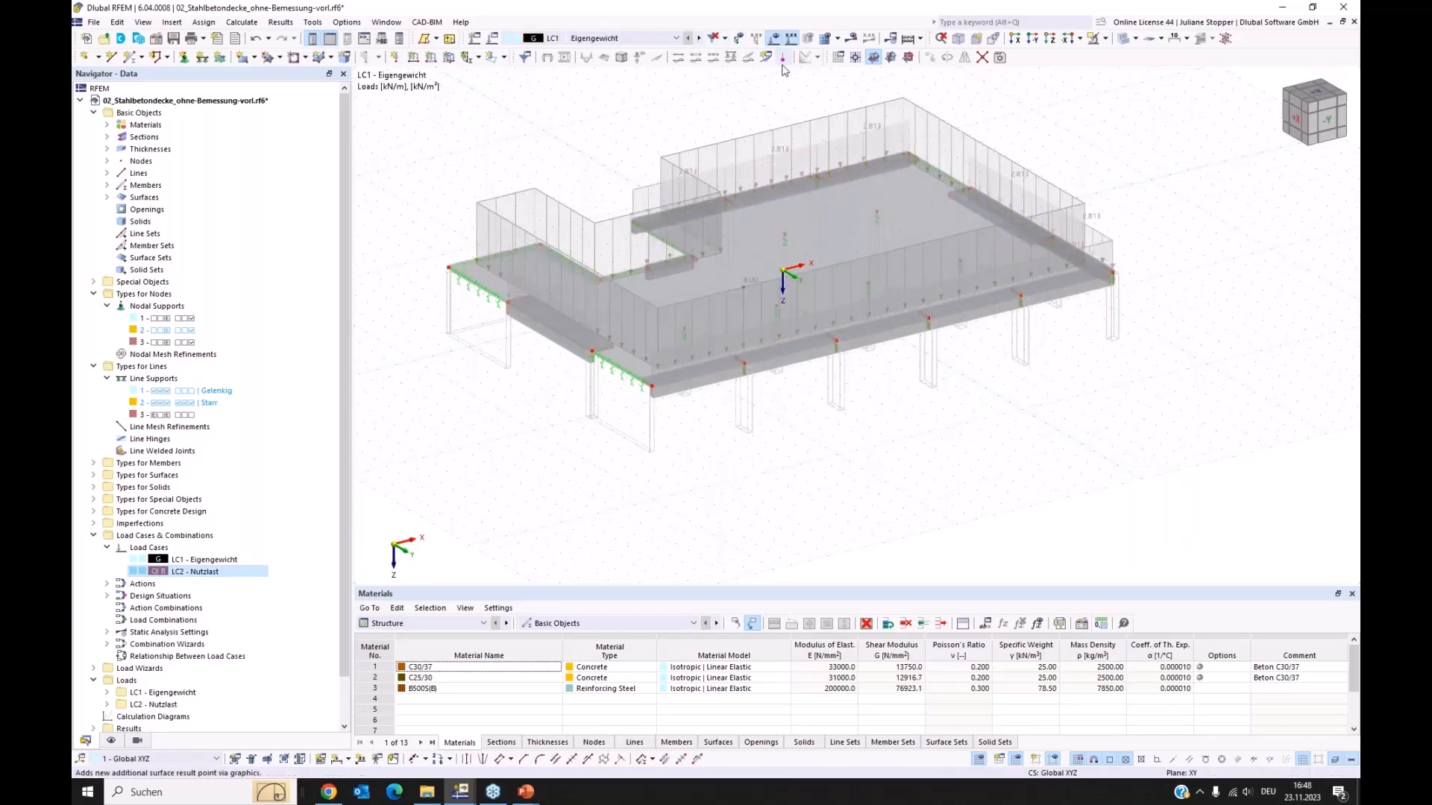
left_click(774, 39)
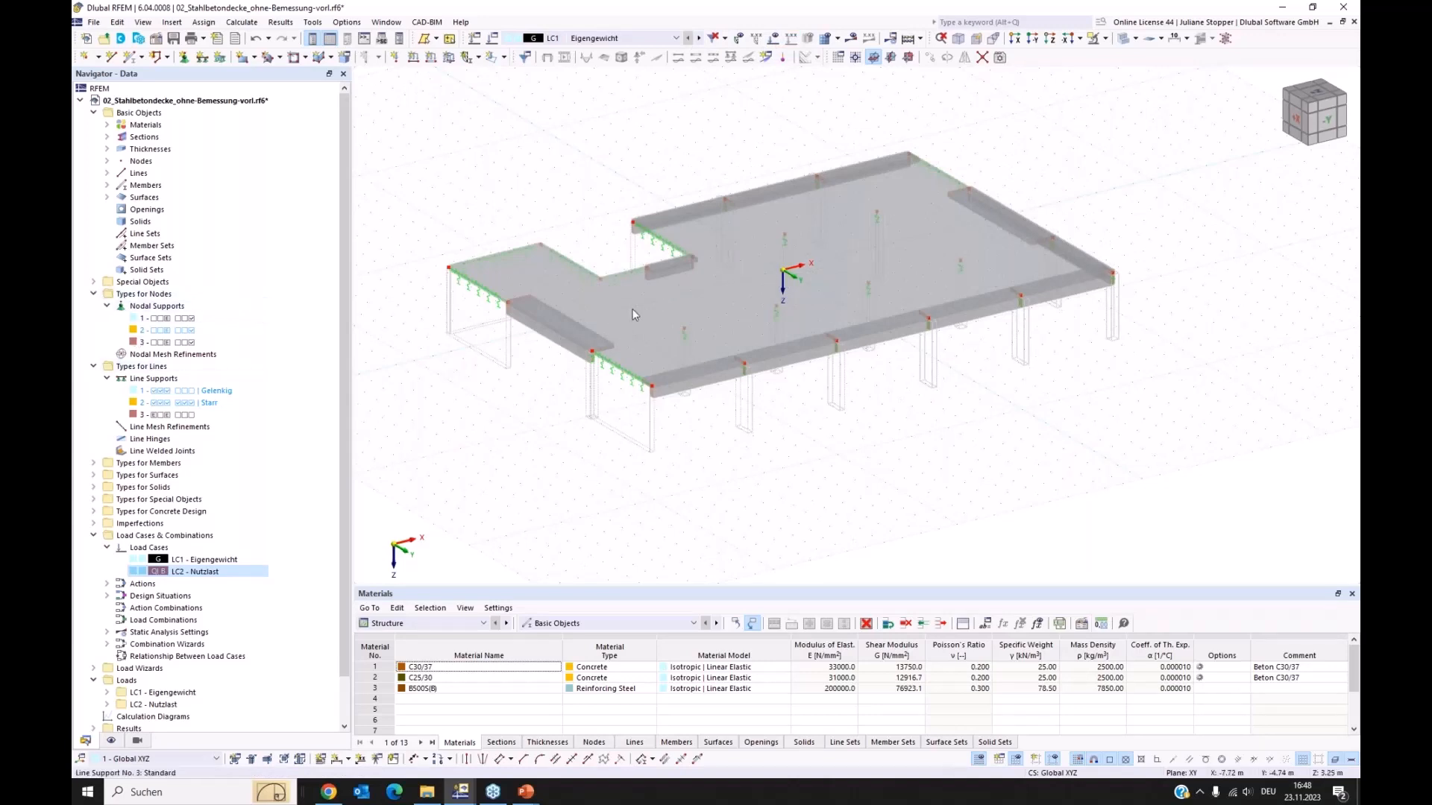
- Open the slab surface for editing and examine its concrete cover, durability classes and reinforcement directions
double_click(657, 361)
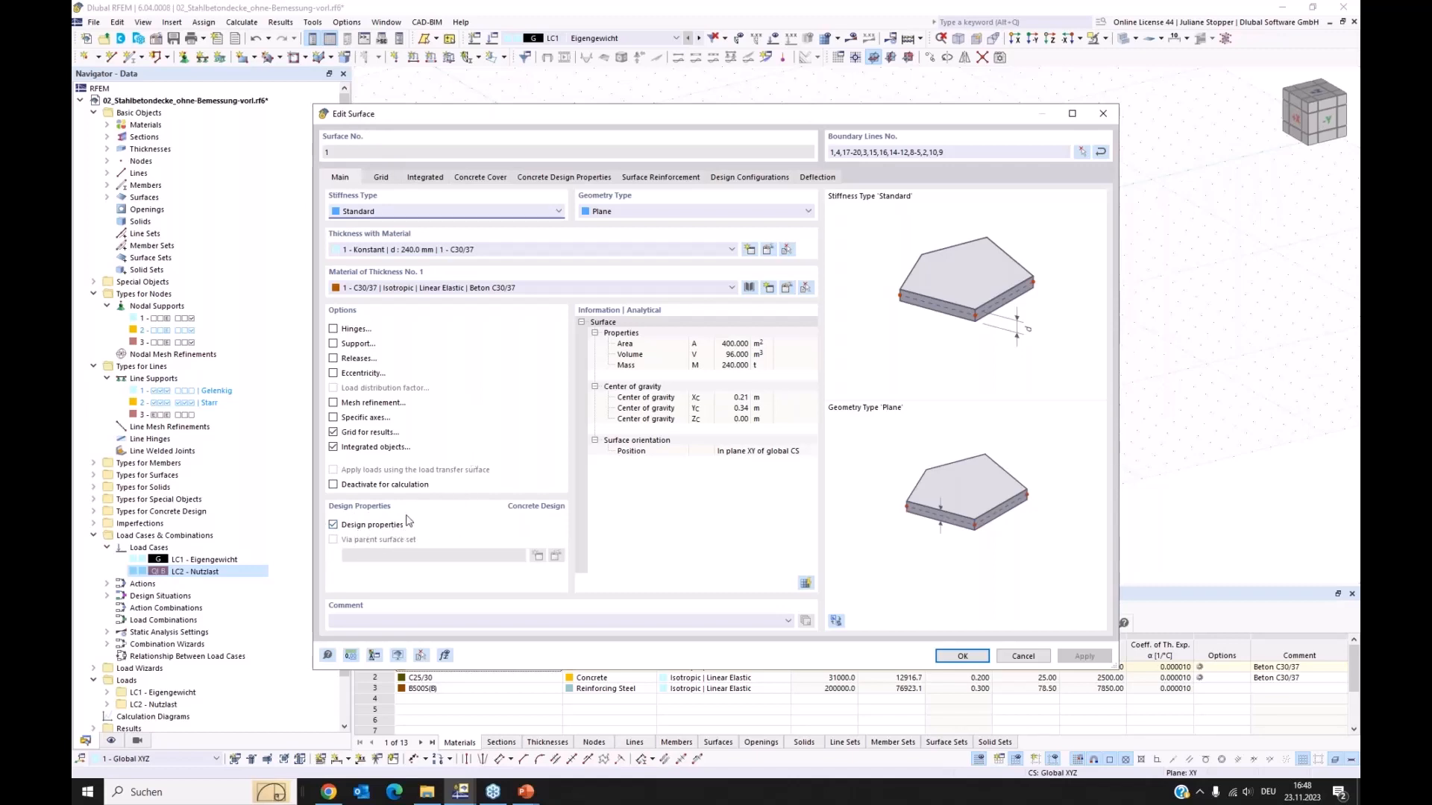
left_click(468, 180)
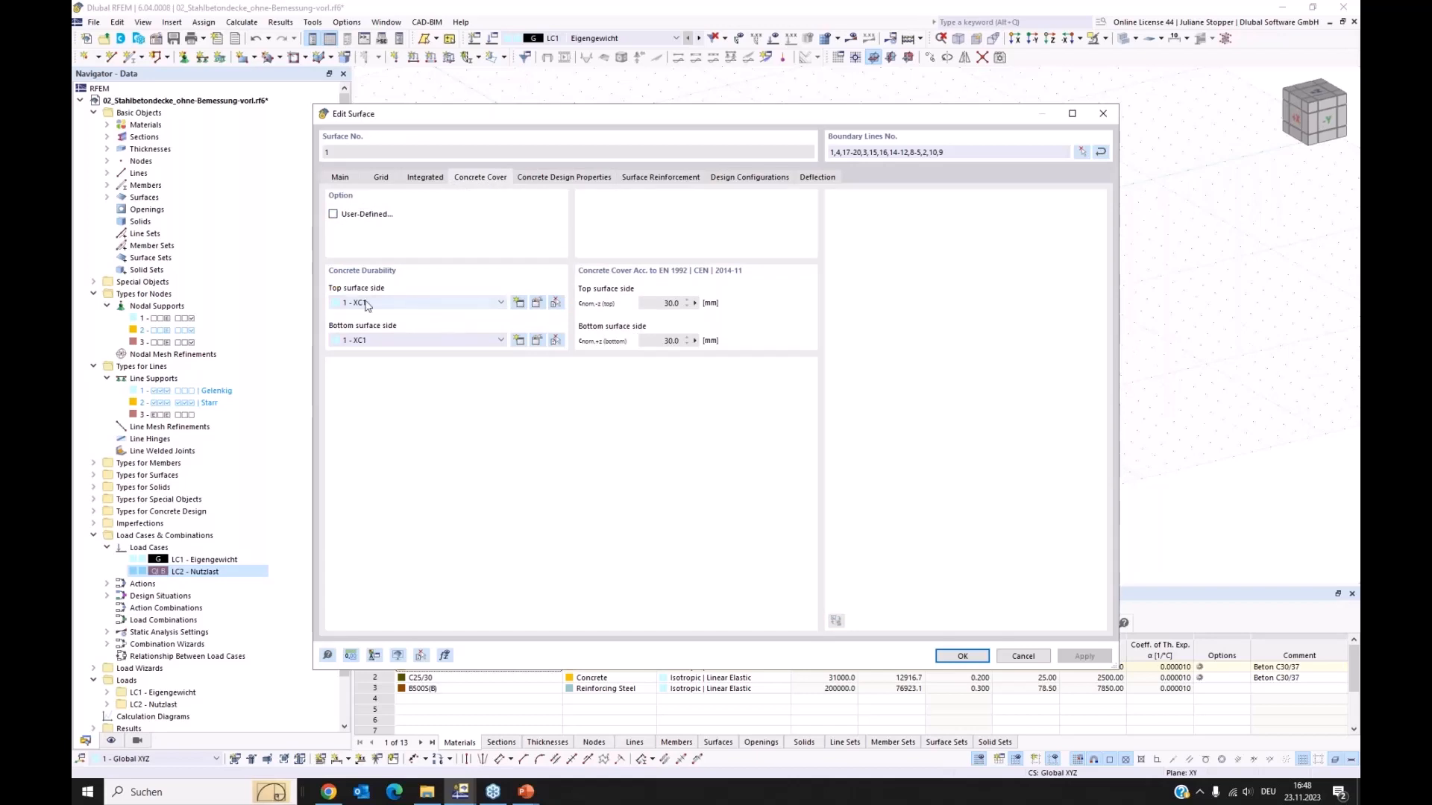
left_click(386, 309)
left_click(386, 308)
left_click(541, 179)
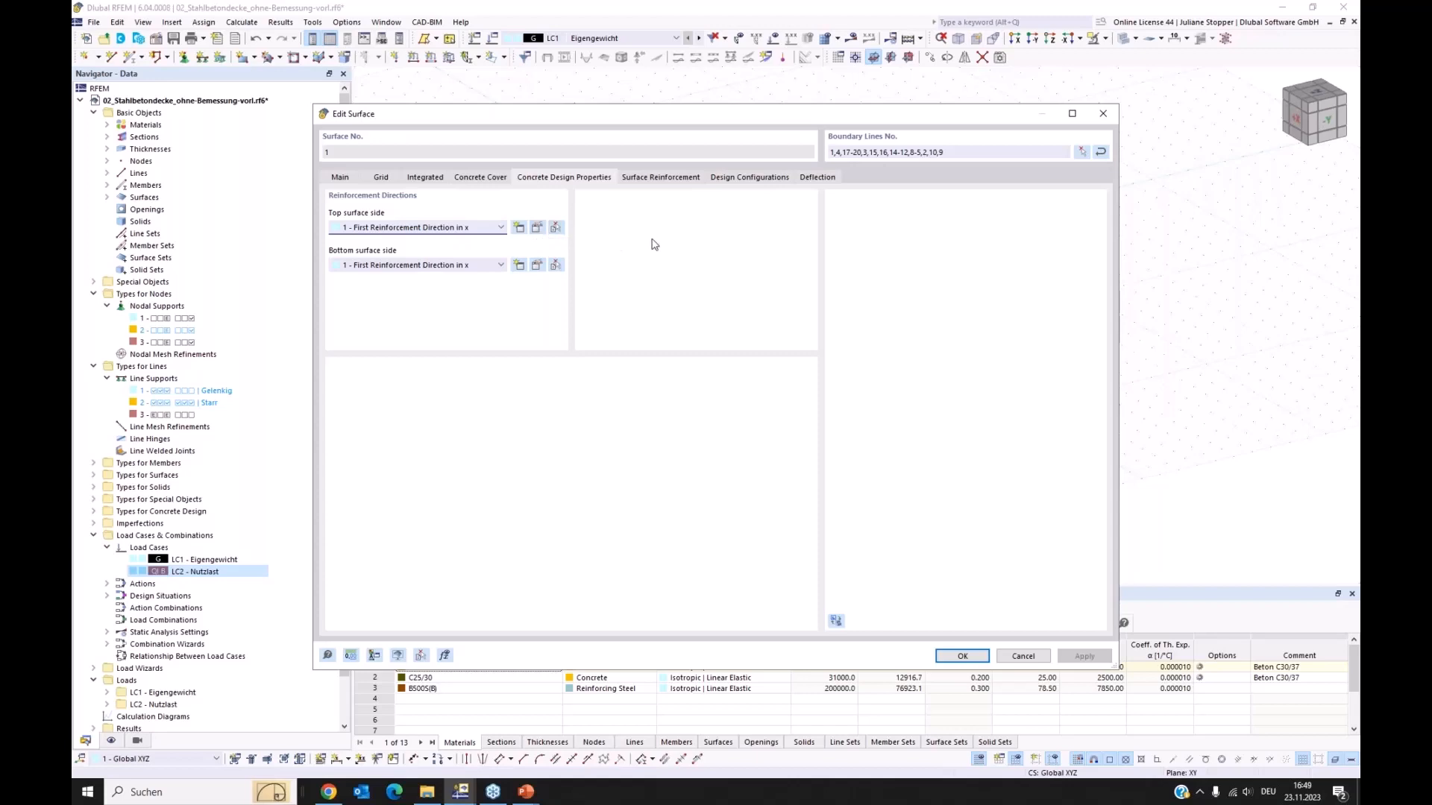
- Create a surface reinforcement for the slab's top (-z) side only, with 8 mm rebars and additional 8 mm transverse reinforcement, both at 0.150 m spacing
left_click(660, 180)
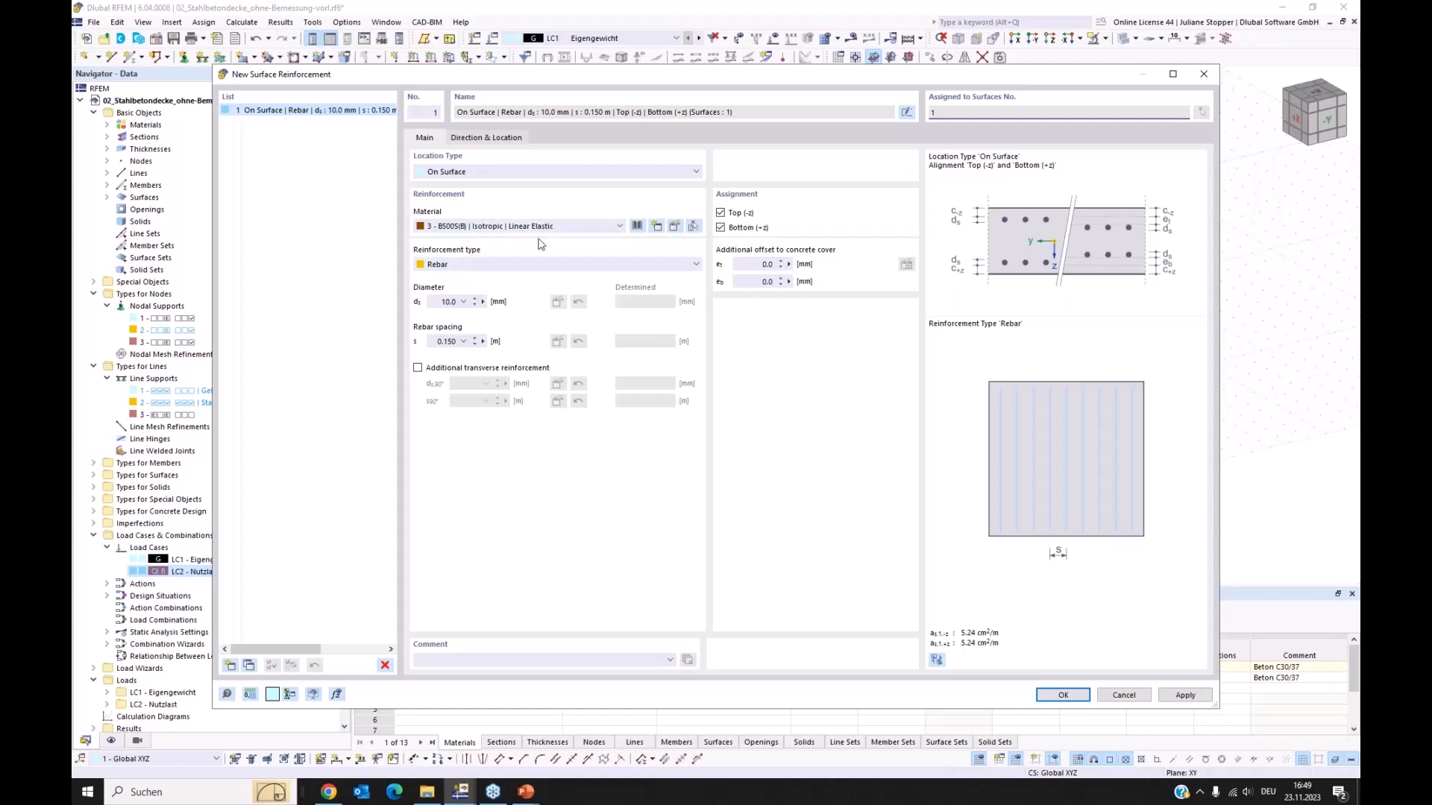
left_click(418, 367)
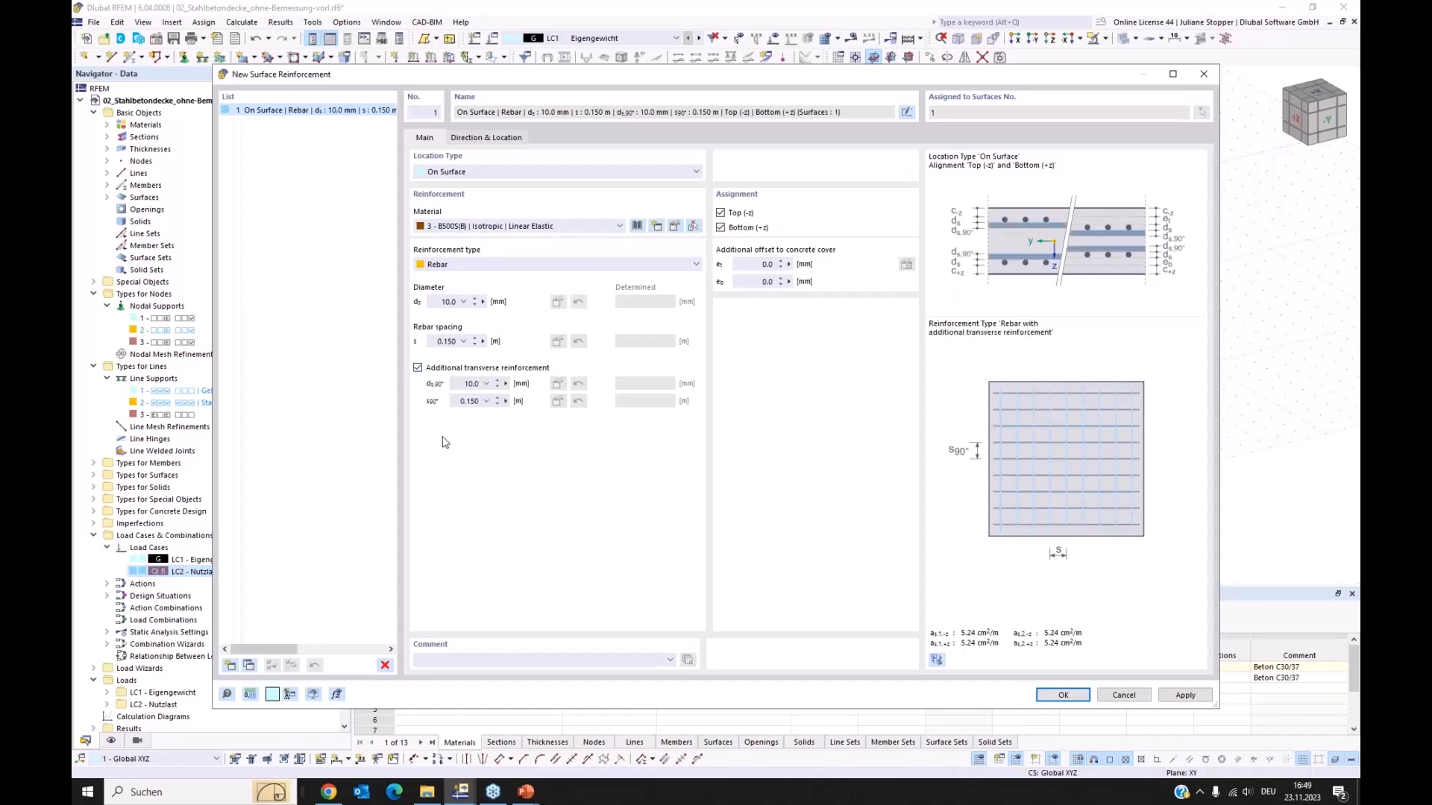
left_click(446, 303)
type("8")
double_click(471, 384)
type("8")
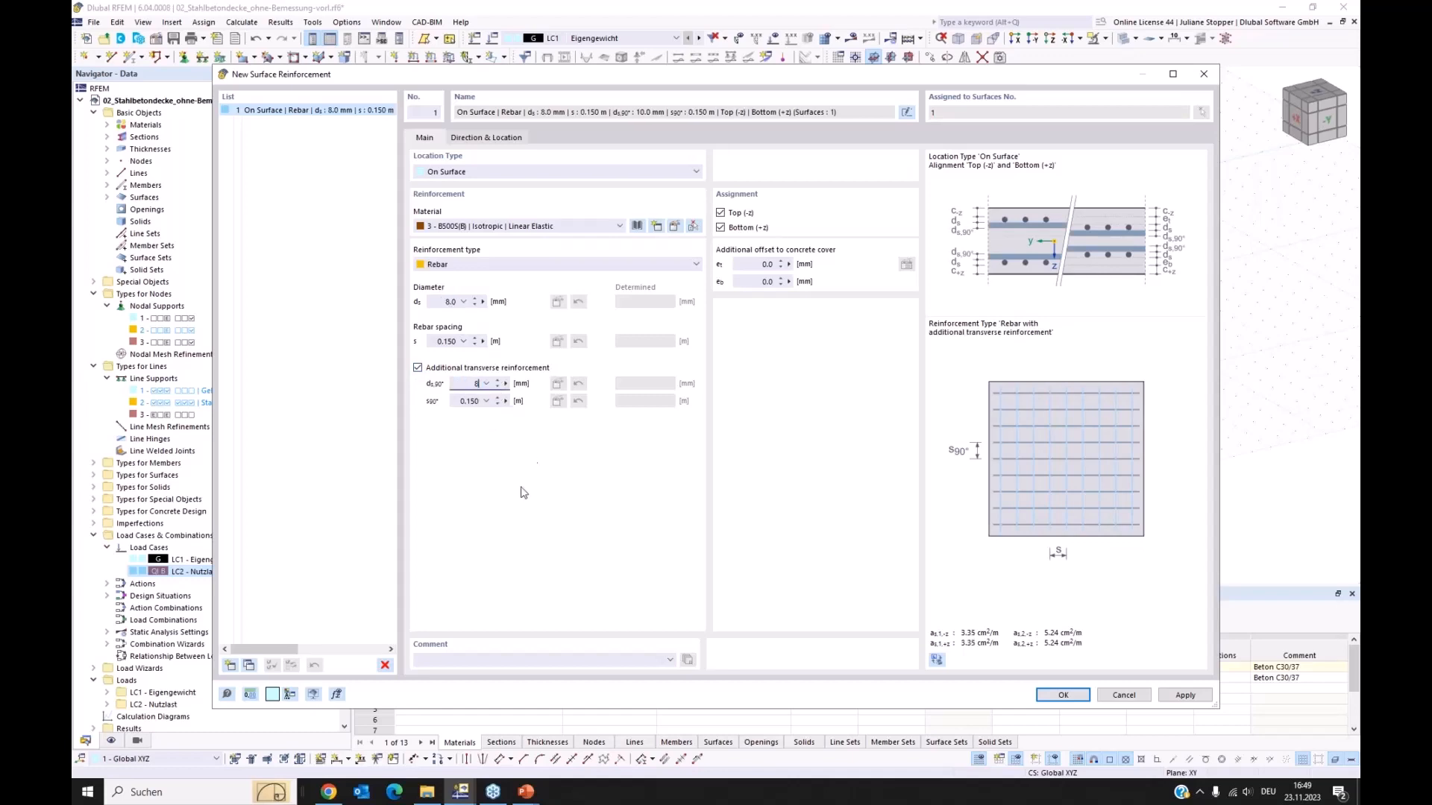
left_click(475, 402)
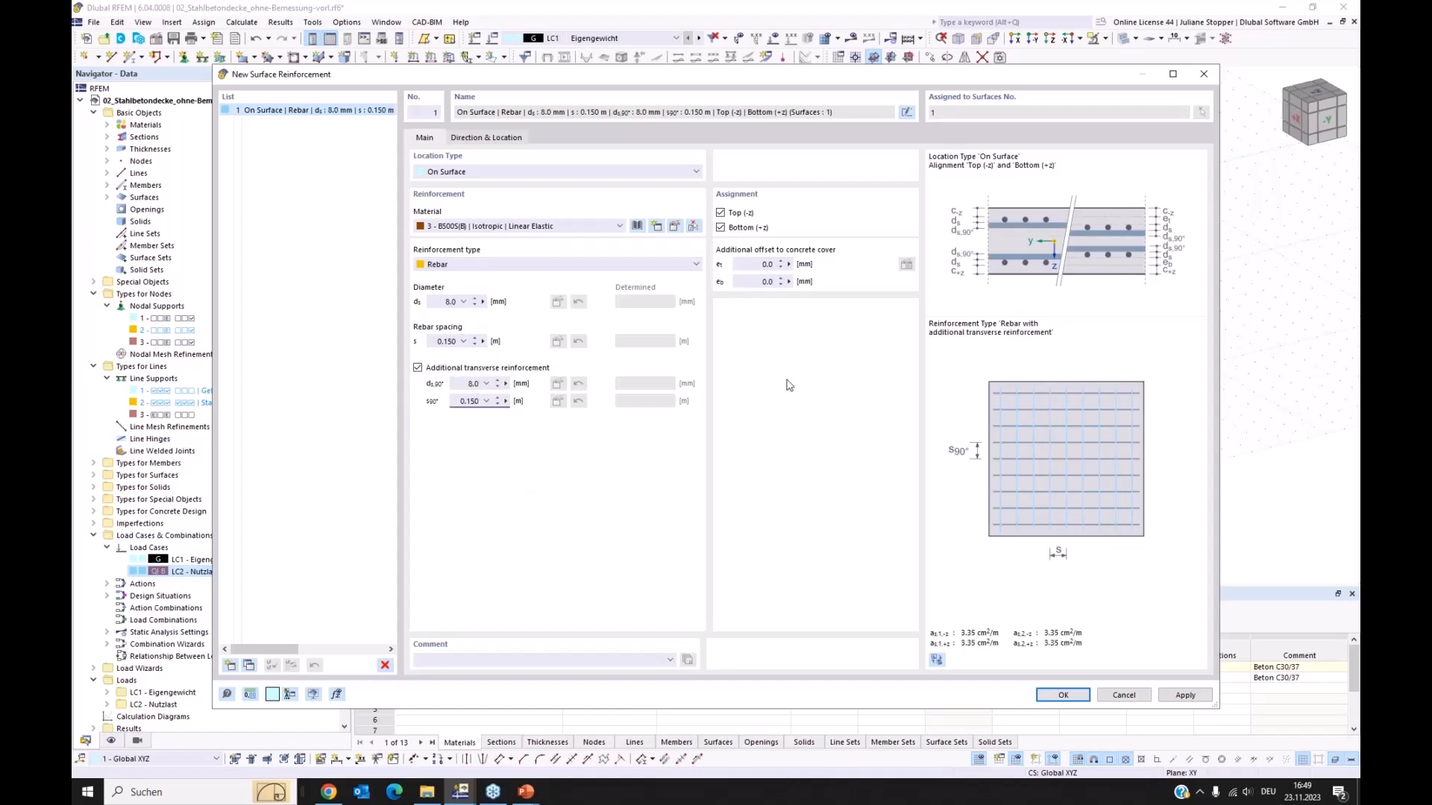
left_click(720, 228)
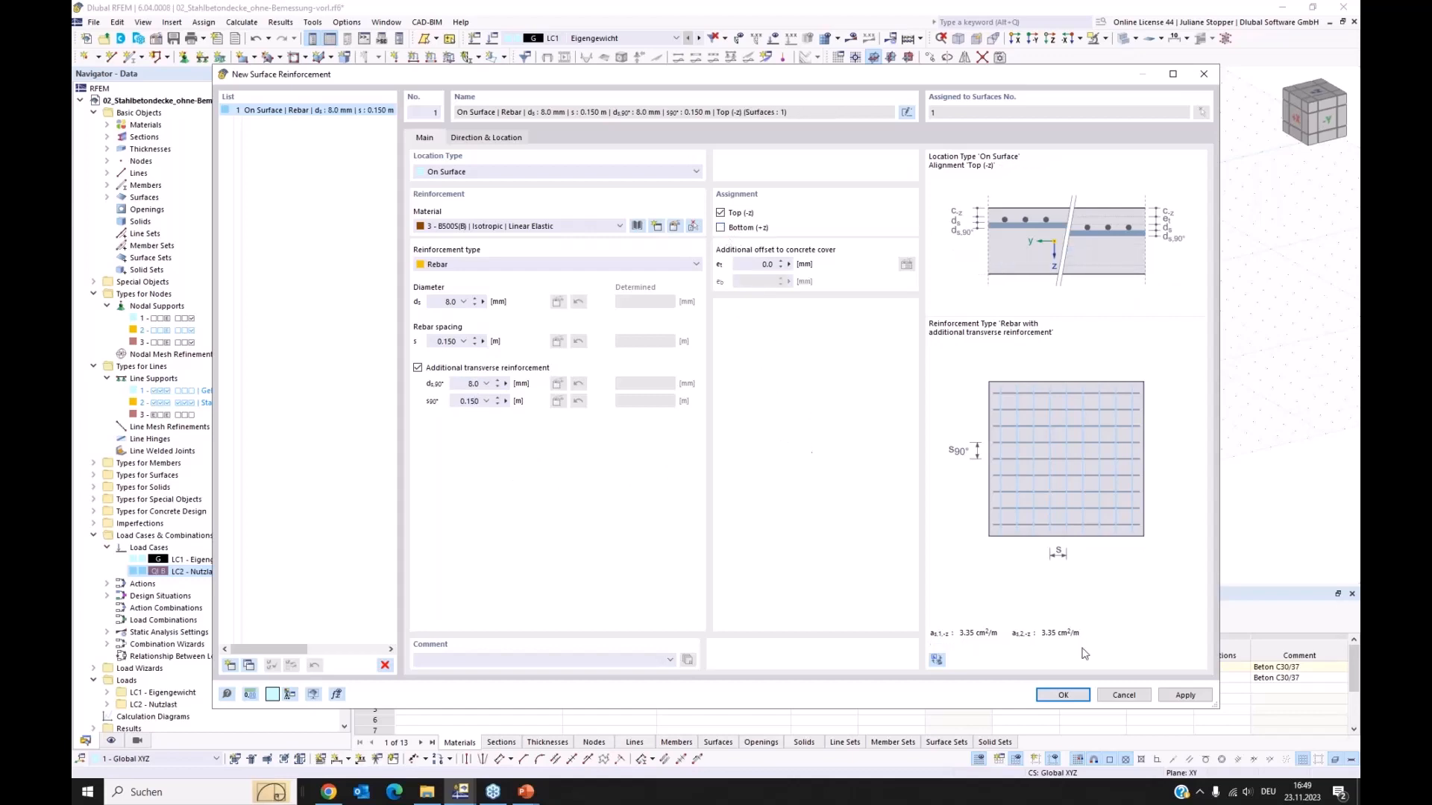
left_click(1185, 695)
- Copy the top reinforcement, assign the copy only to the bottom (+z) side with 10 mm bars in both directions, and accept it
left_click(250, 665)
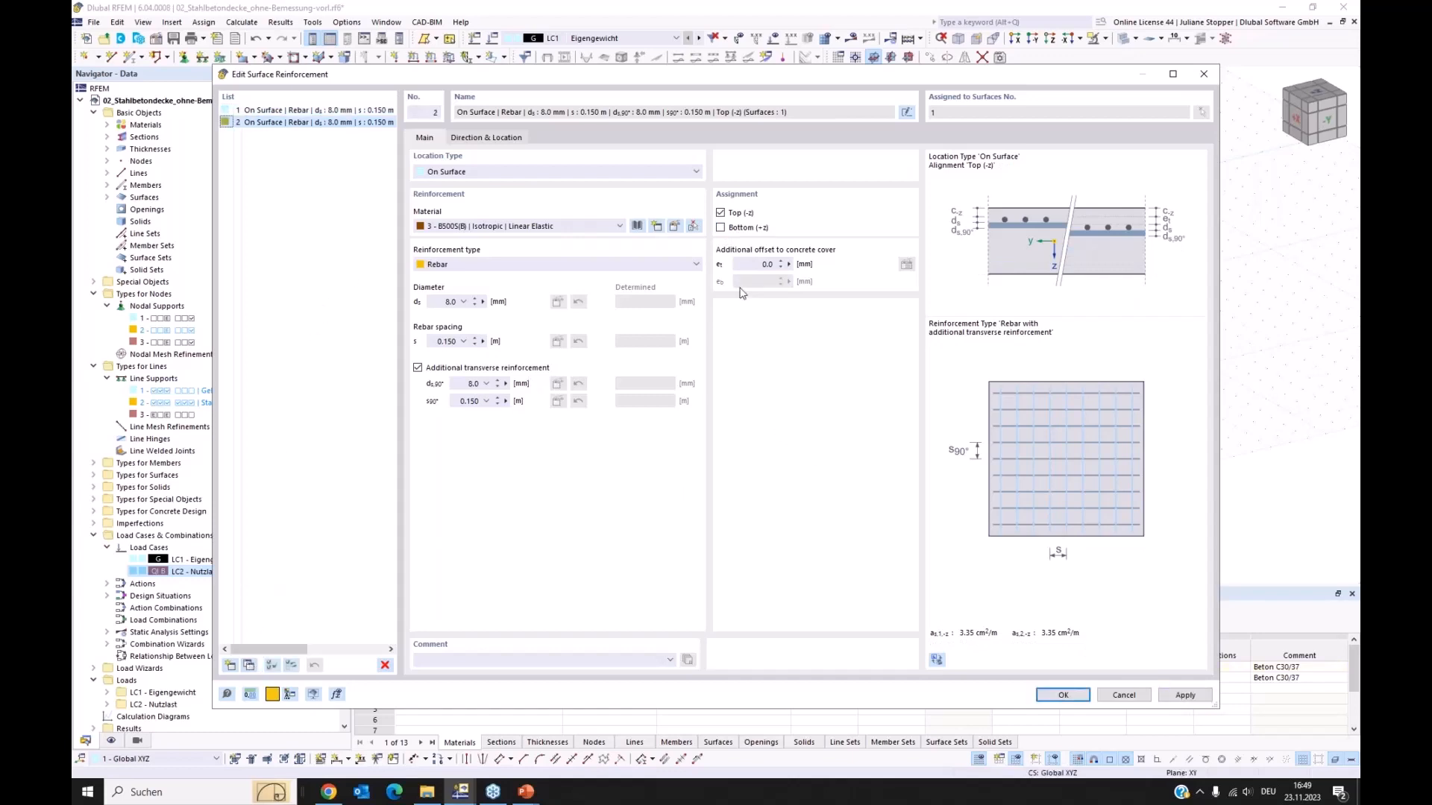
left_click(721, 214)
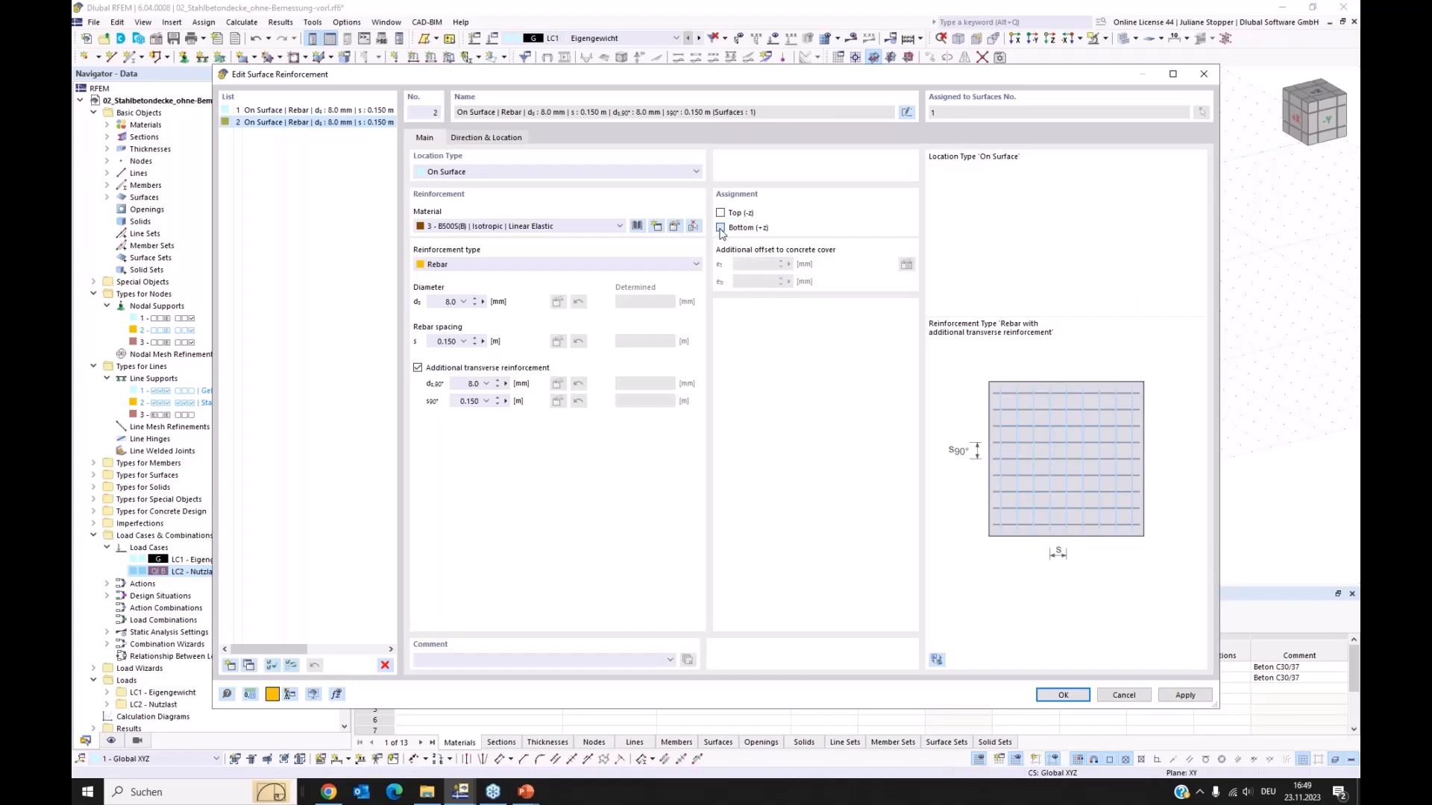
left_click(720, 228)
left_click_drag(441, 298, 487, 310)
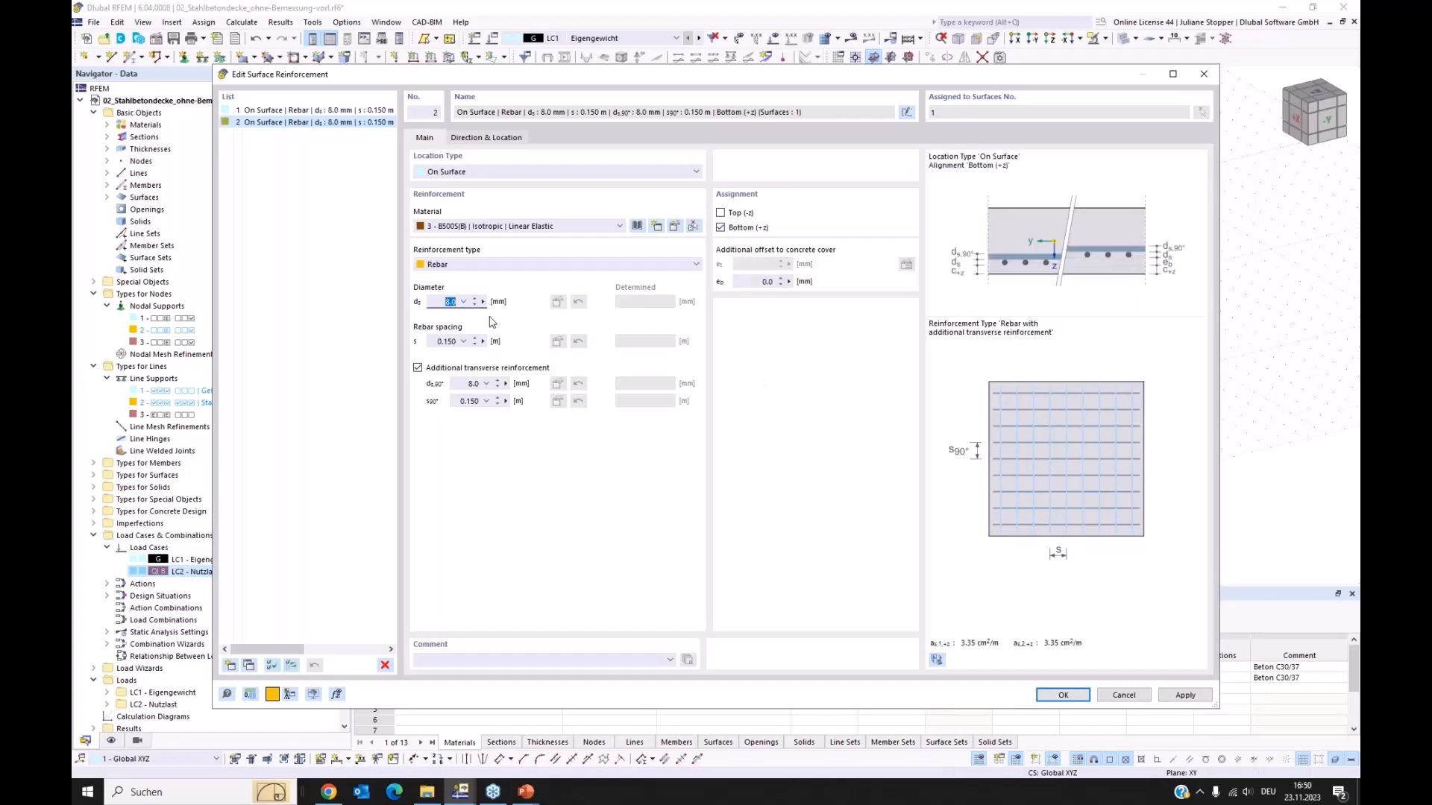
type("10")
left_click_drag(462, 385, 505, 400)
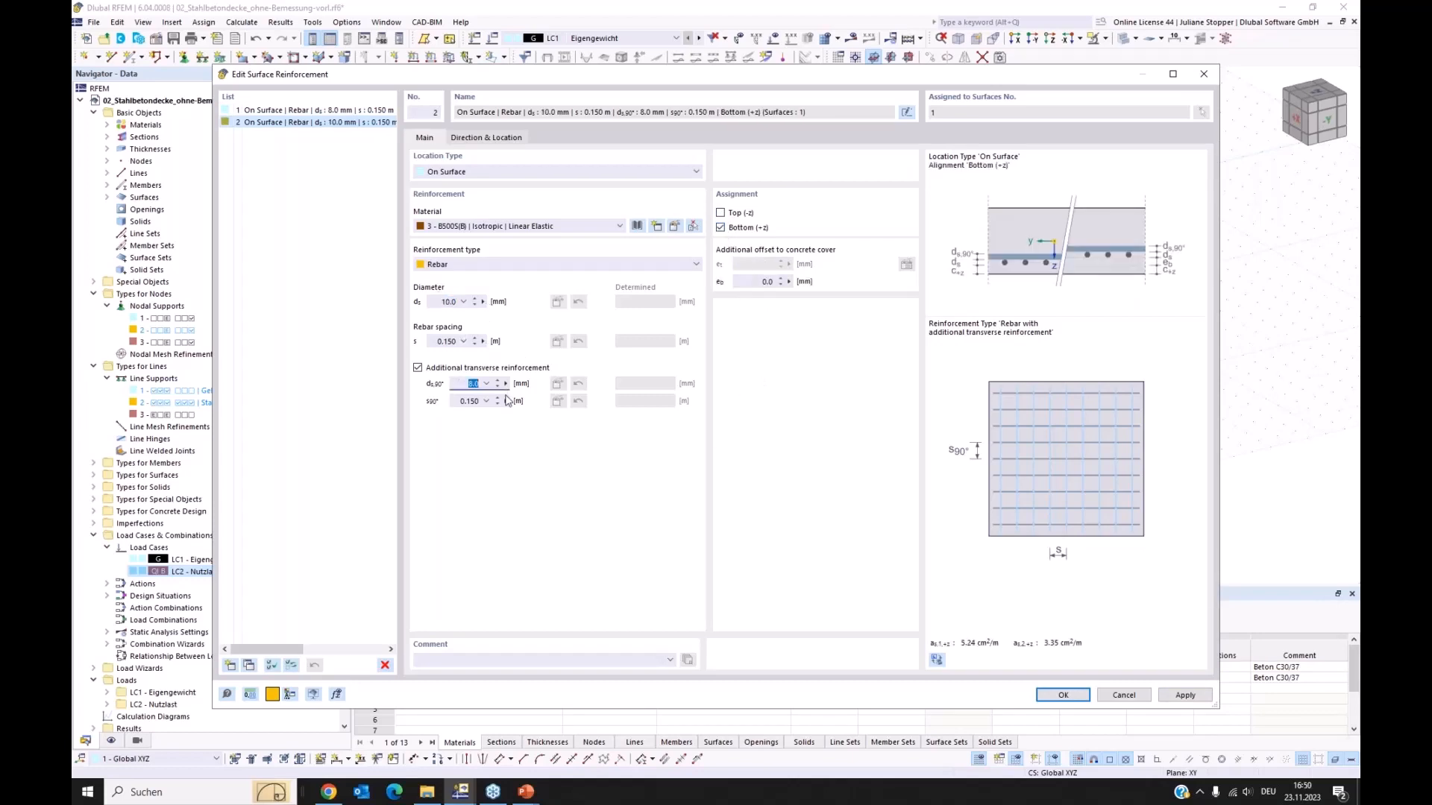
type("10")
left_click(472, 403)
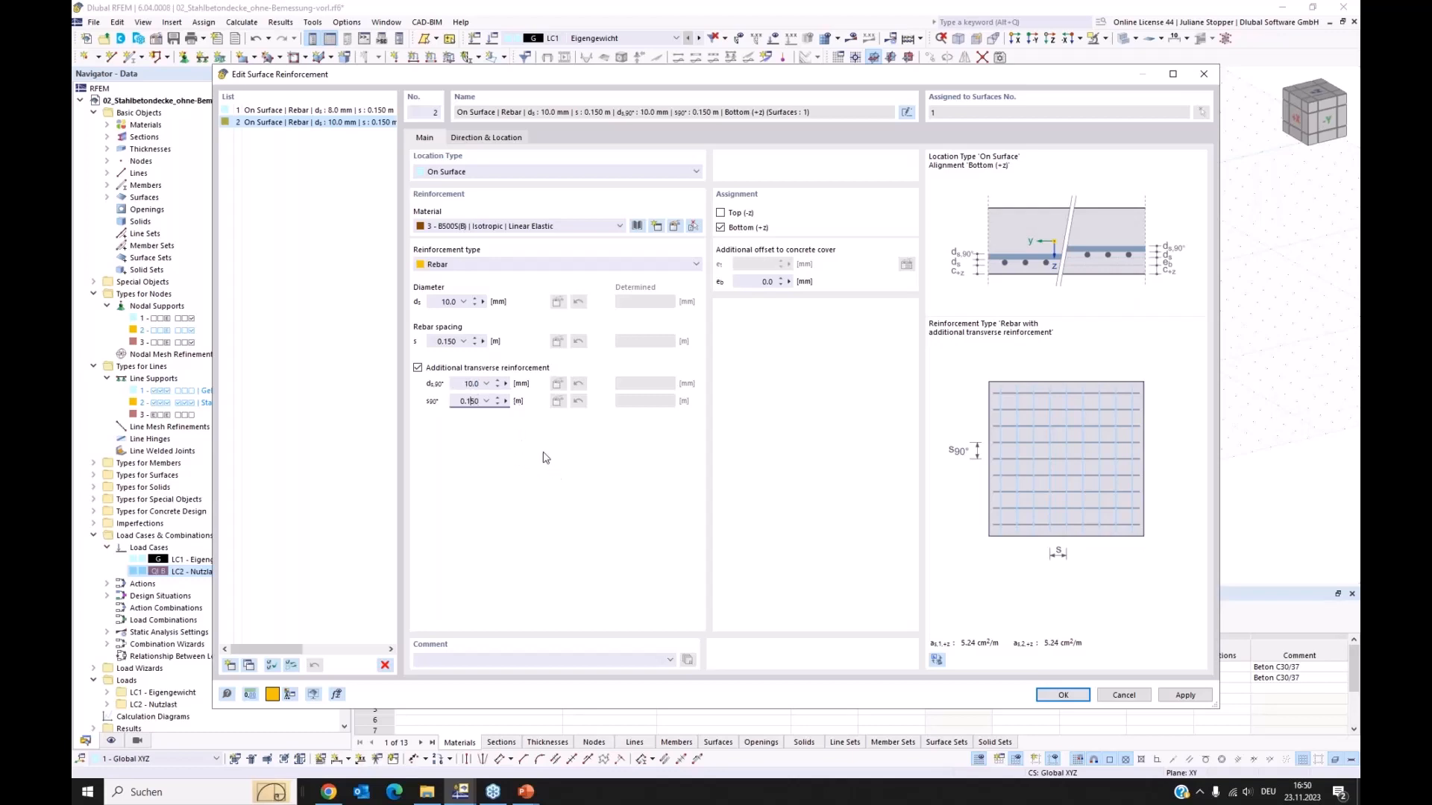
left_click(1072, 699)
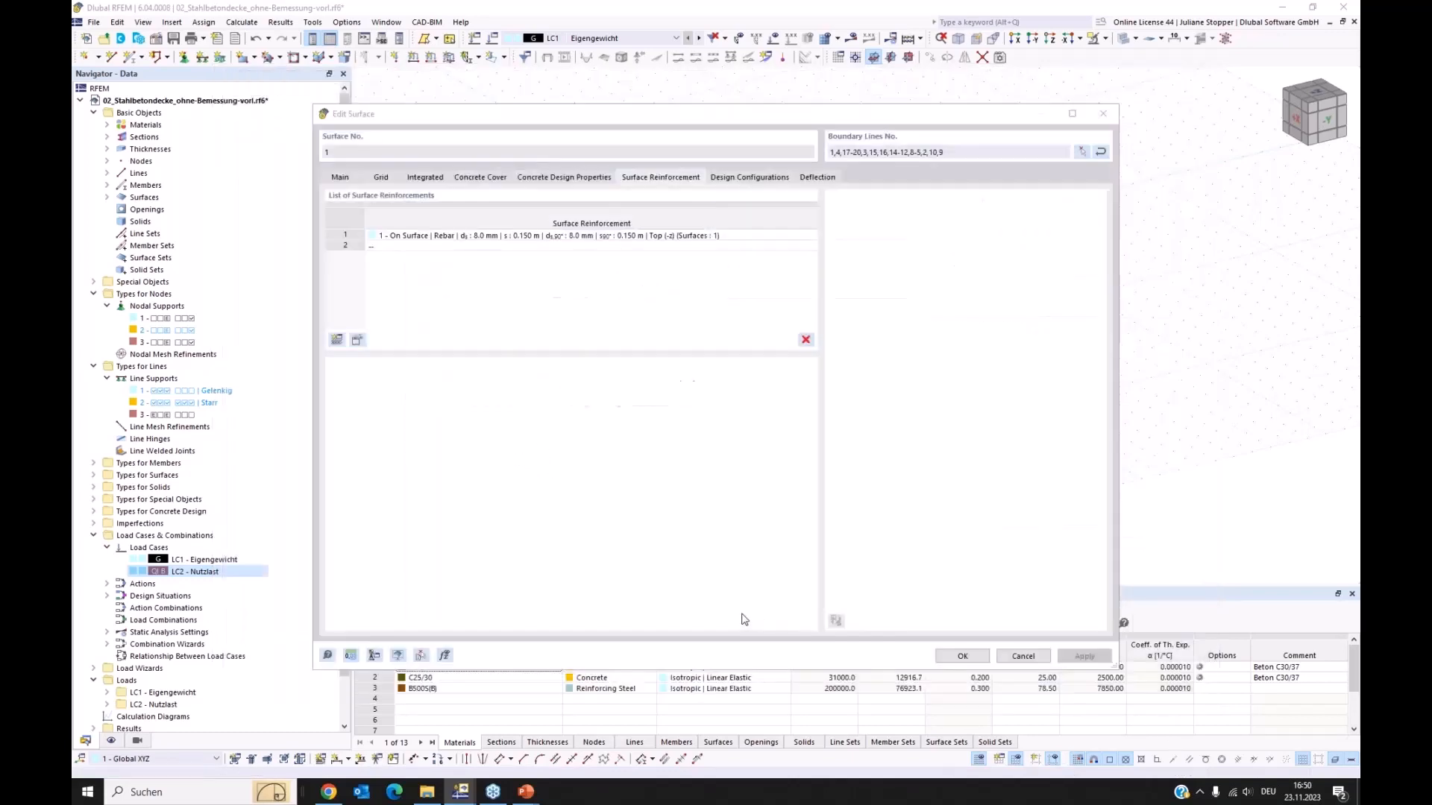
- Review the slab's design configurations and deflection analysis settings, and accept the surface edits
left_click(763, 178)
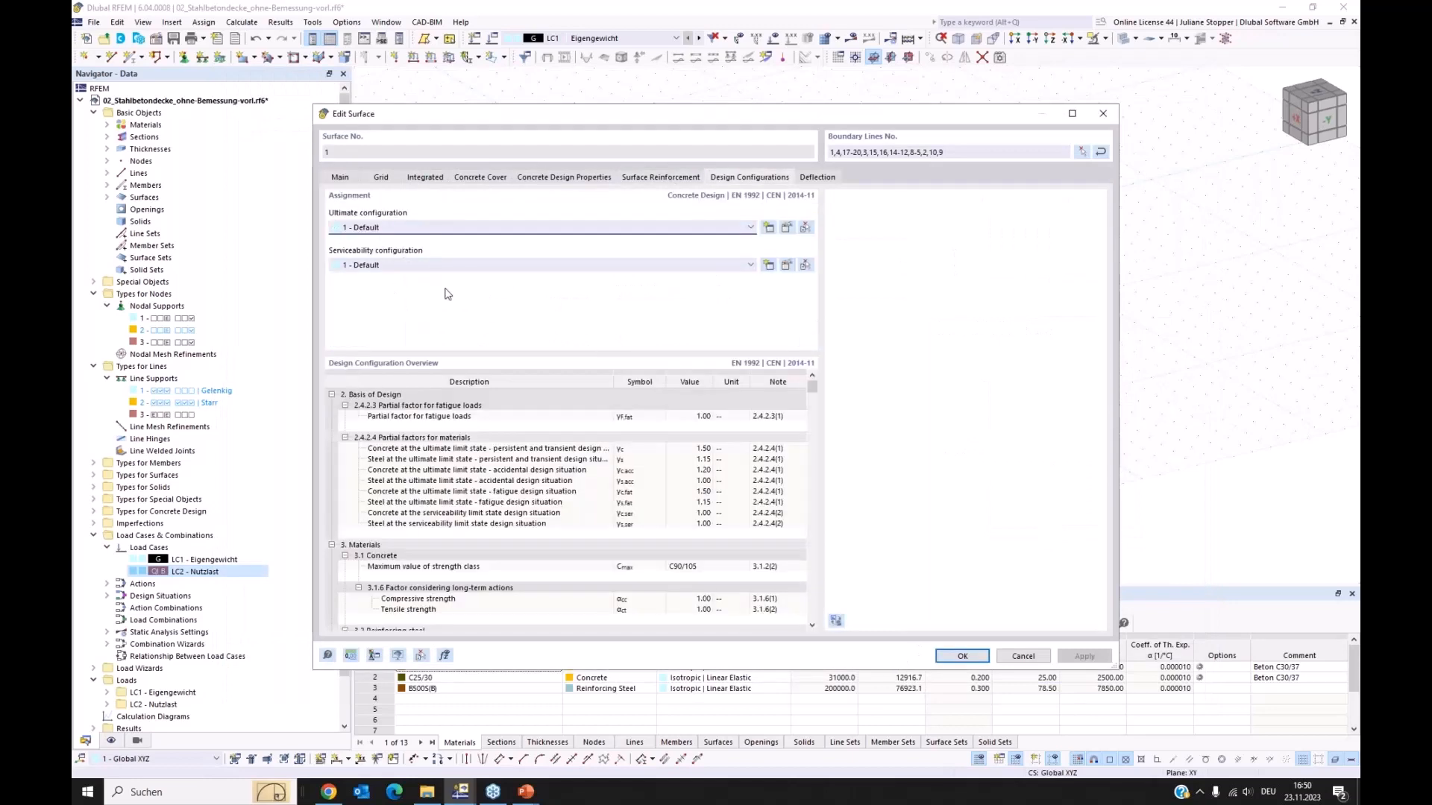
left_click(816, 179)
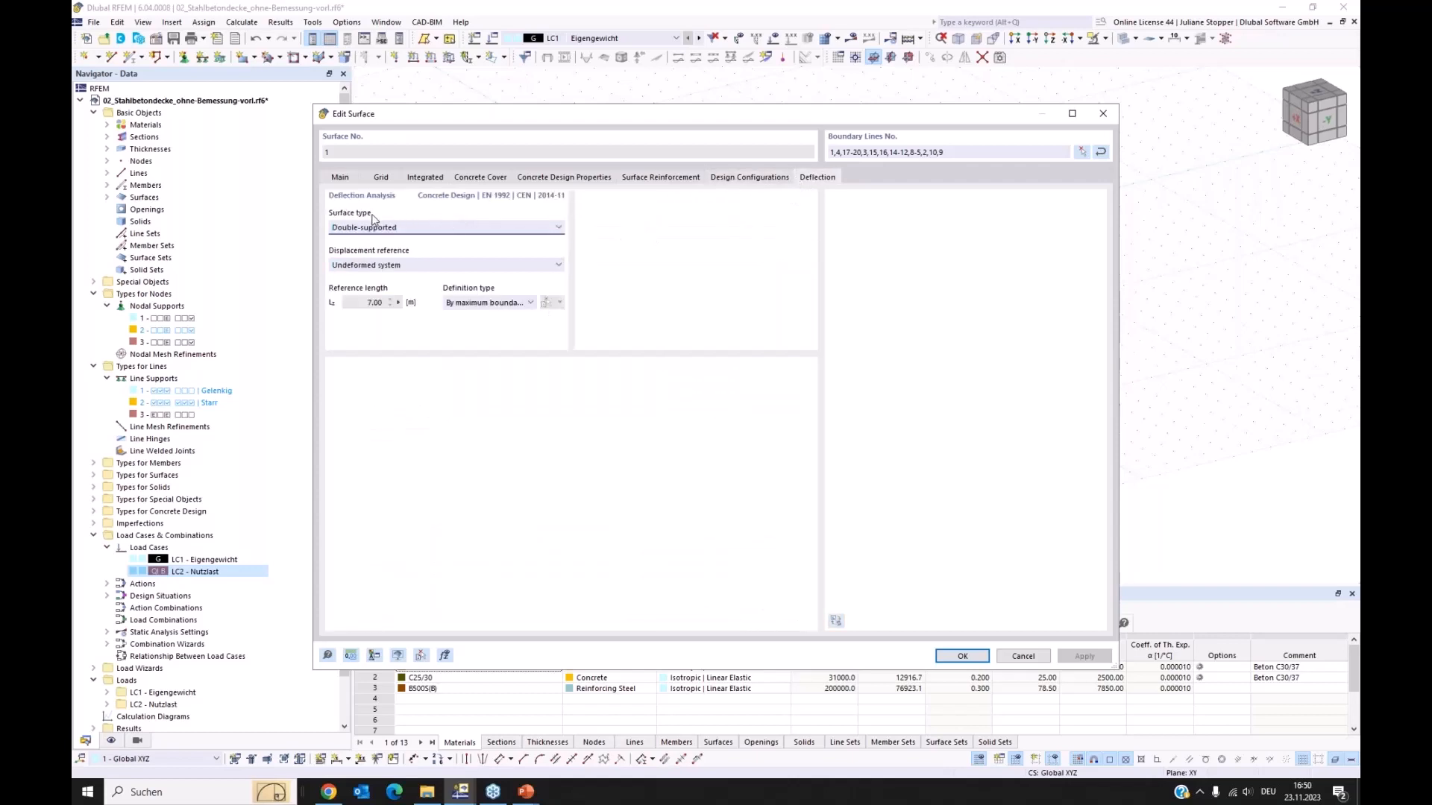
left_click(956, 655)
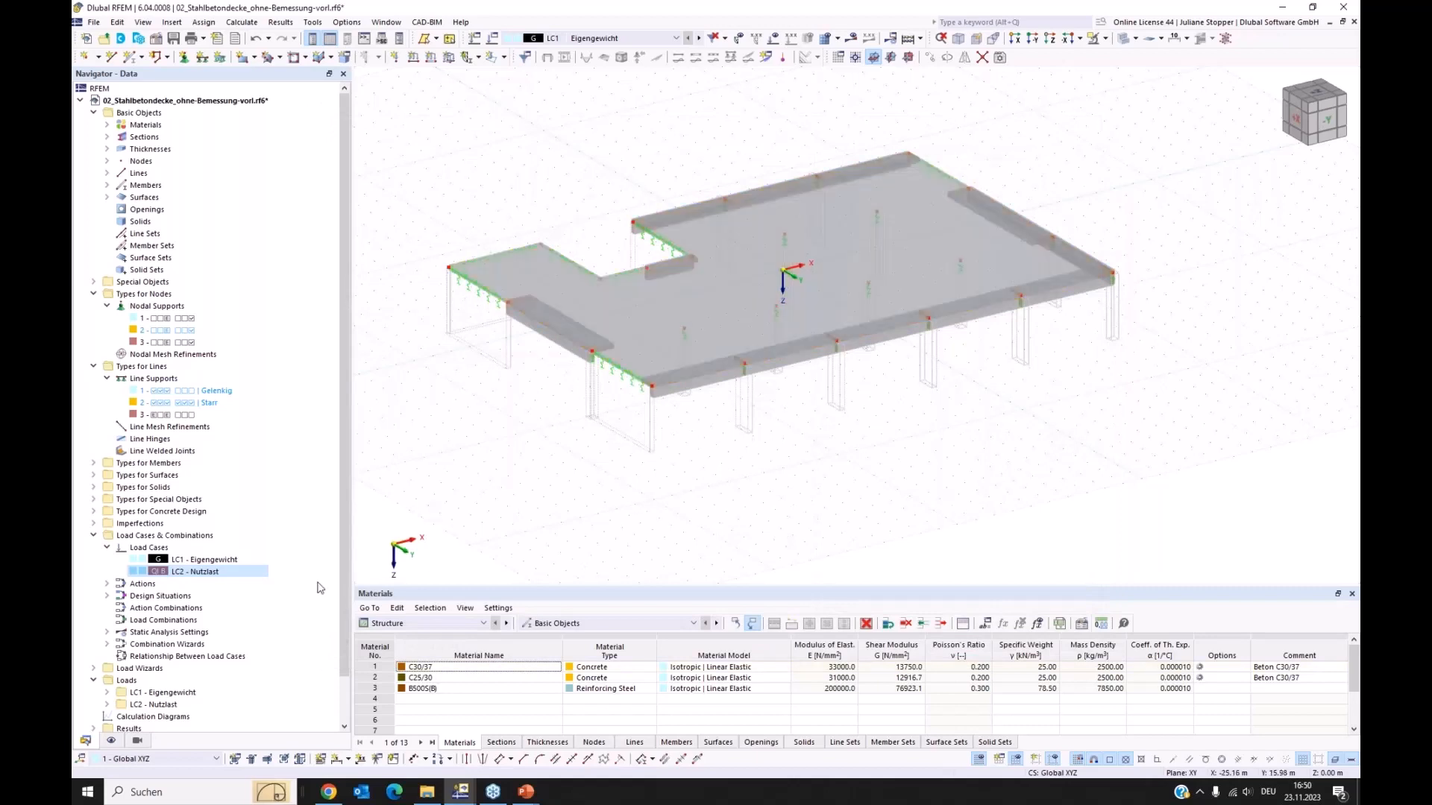
- Turn on the display of the types for concrete design and inspect the surface reinforcement across the slab
left_click(111, 740)
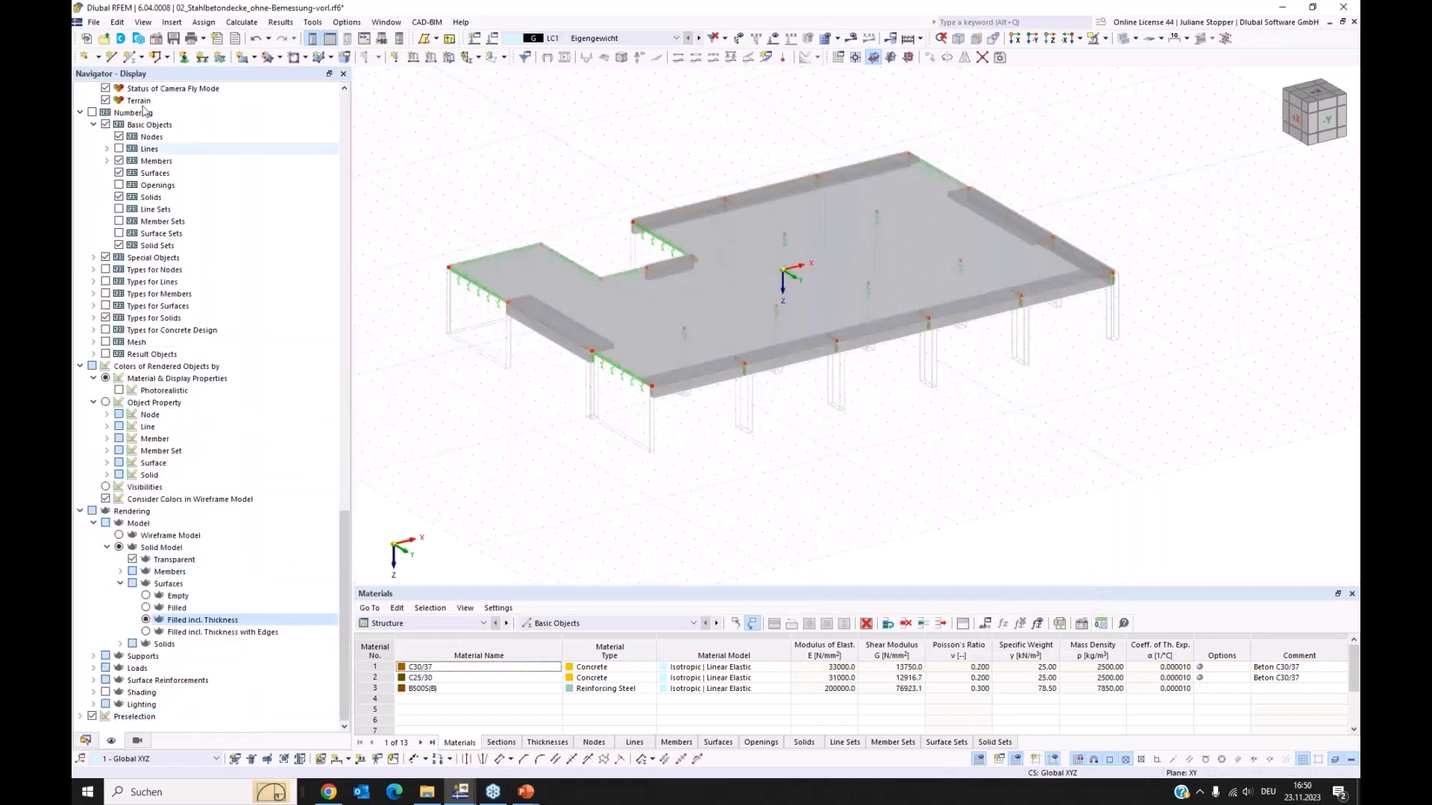
scroll(128, 114, "up", 20)
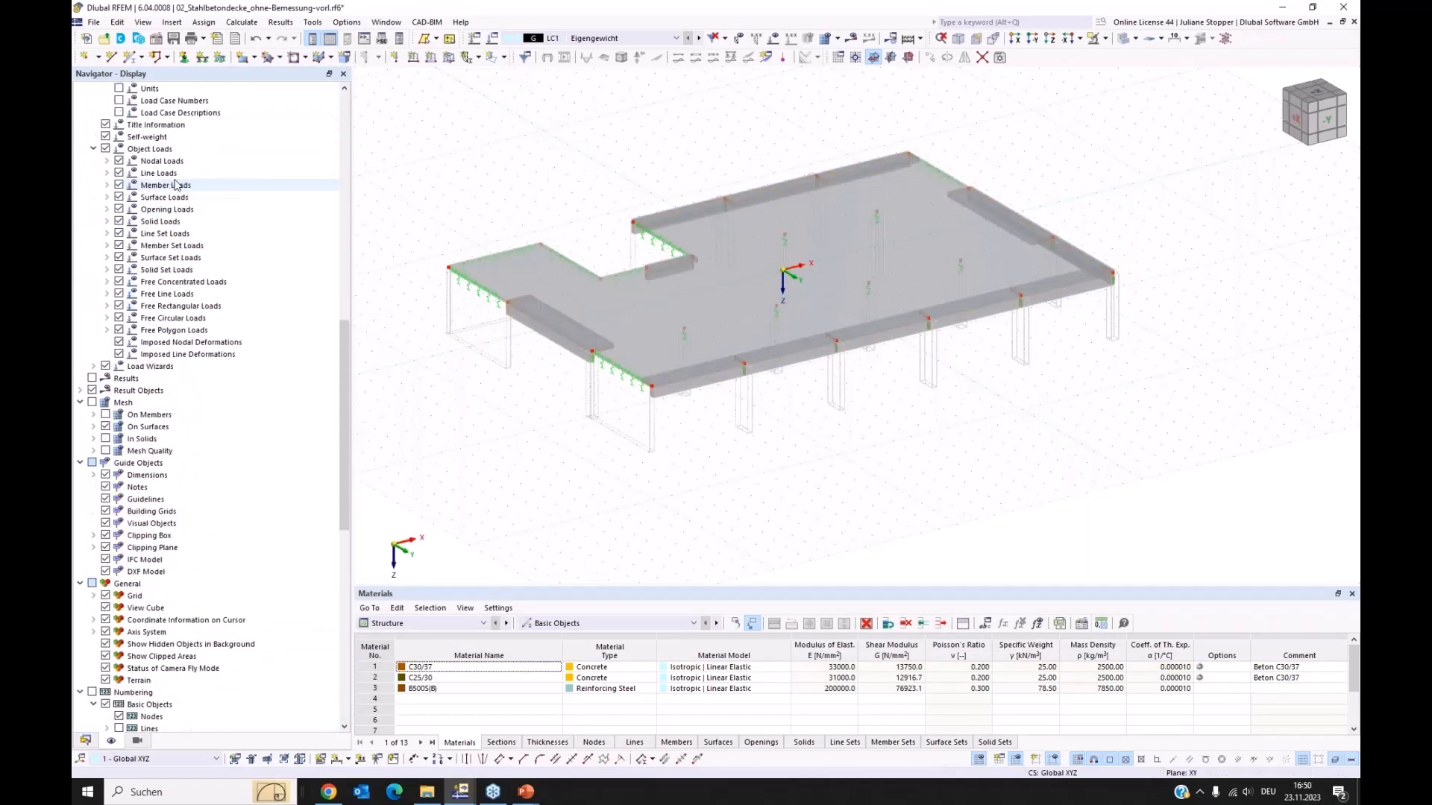
scroll(175, 184, "up", 5)
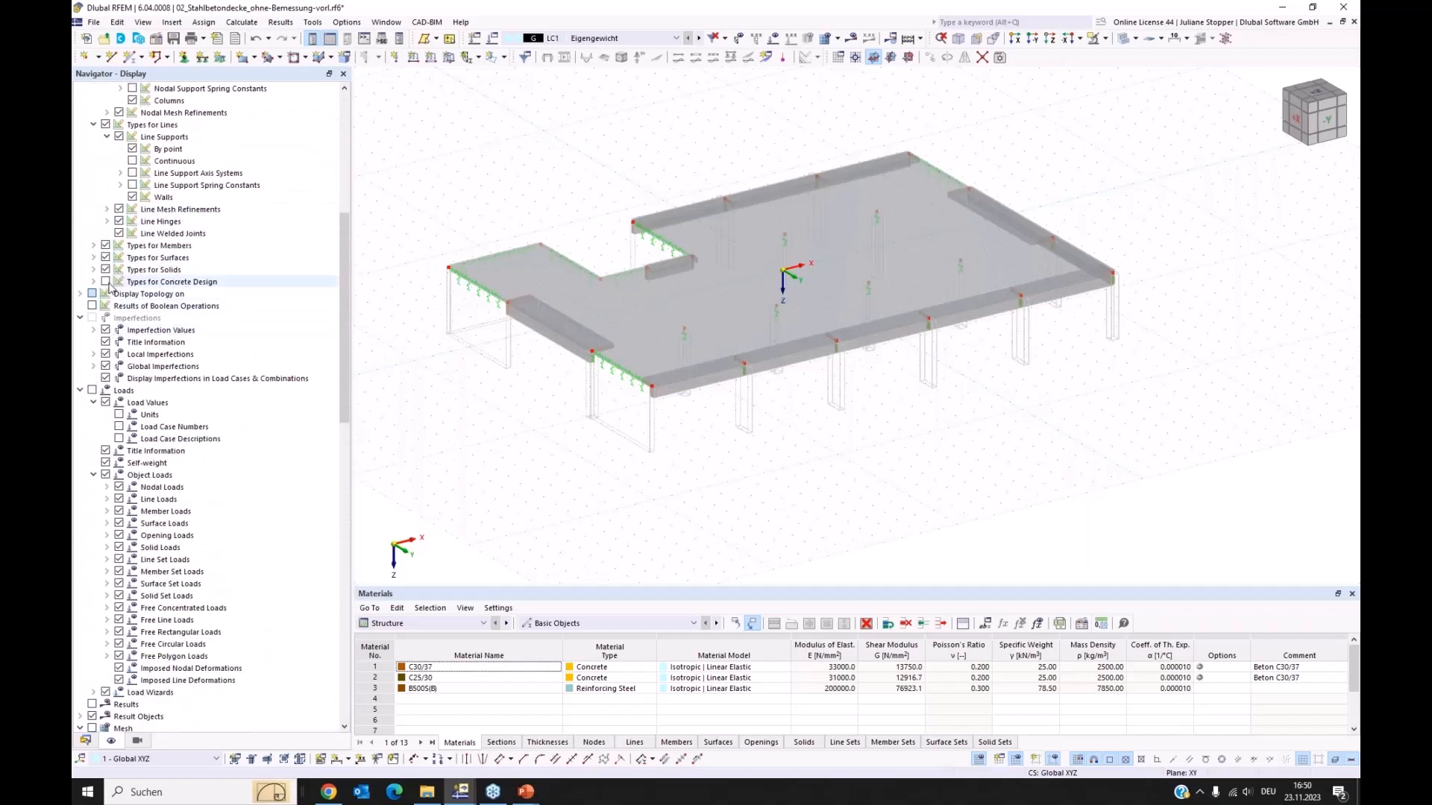
left_click(106, 282)
middle_click_drag(907, 475, 911, 479, "ctrl")
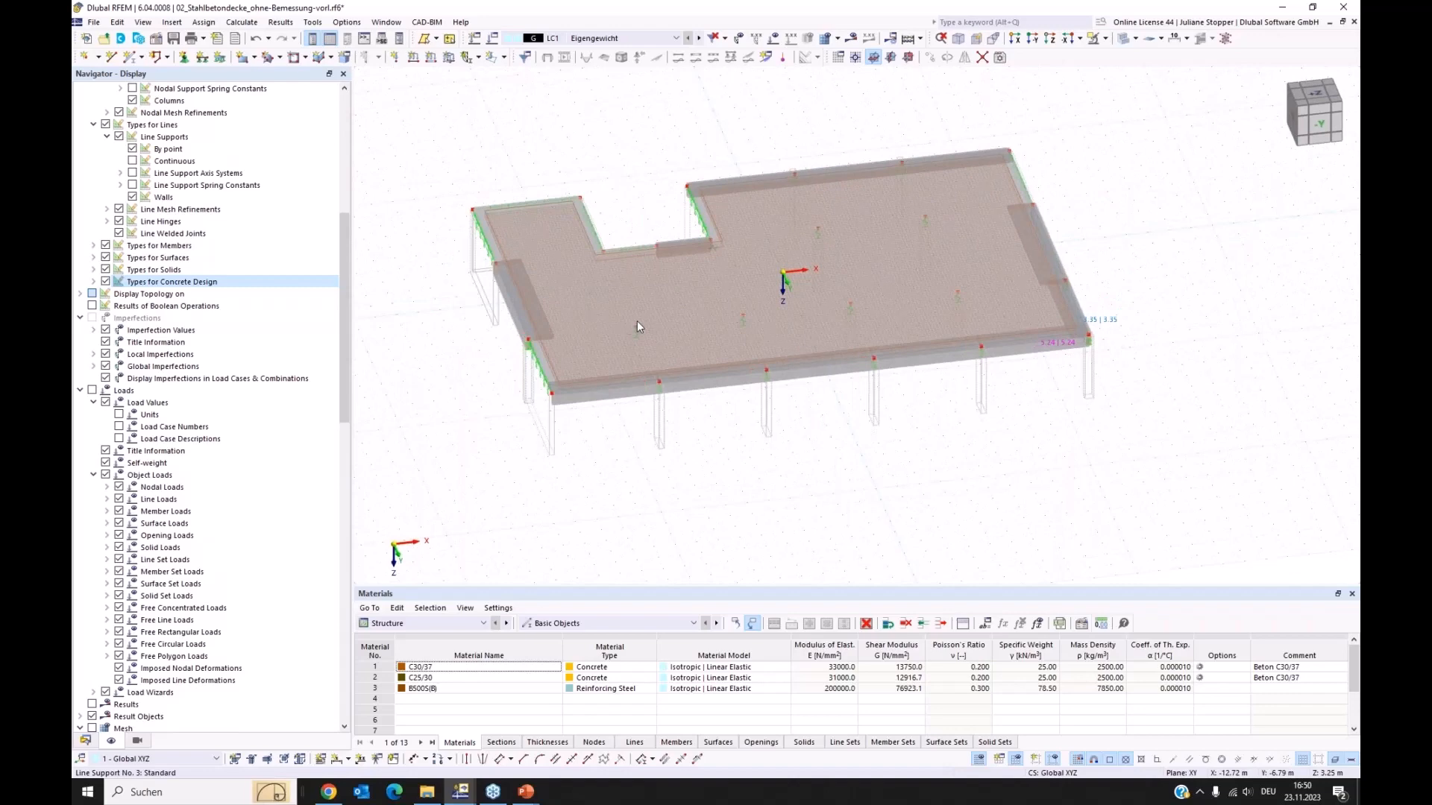
scroll(636, 322, "up", 5)
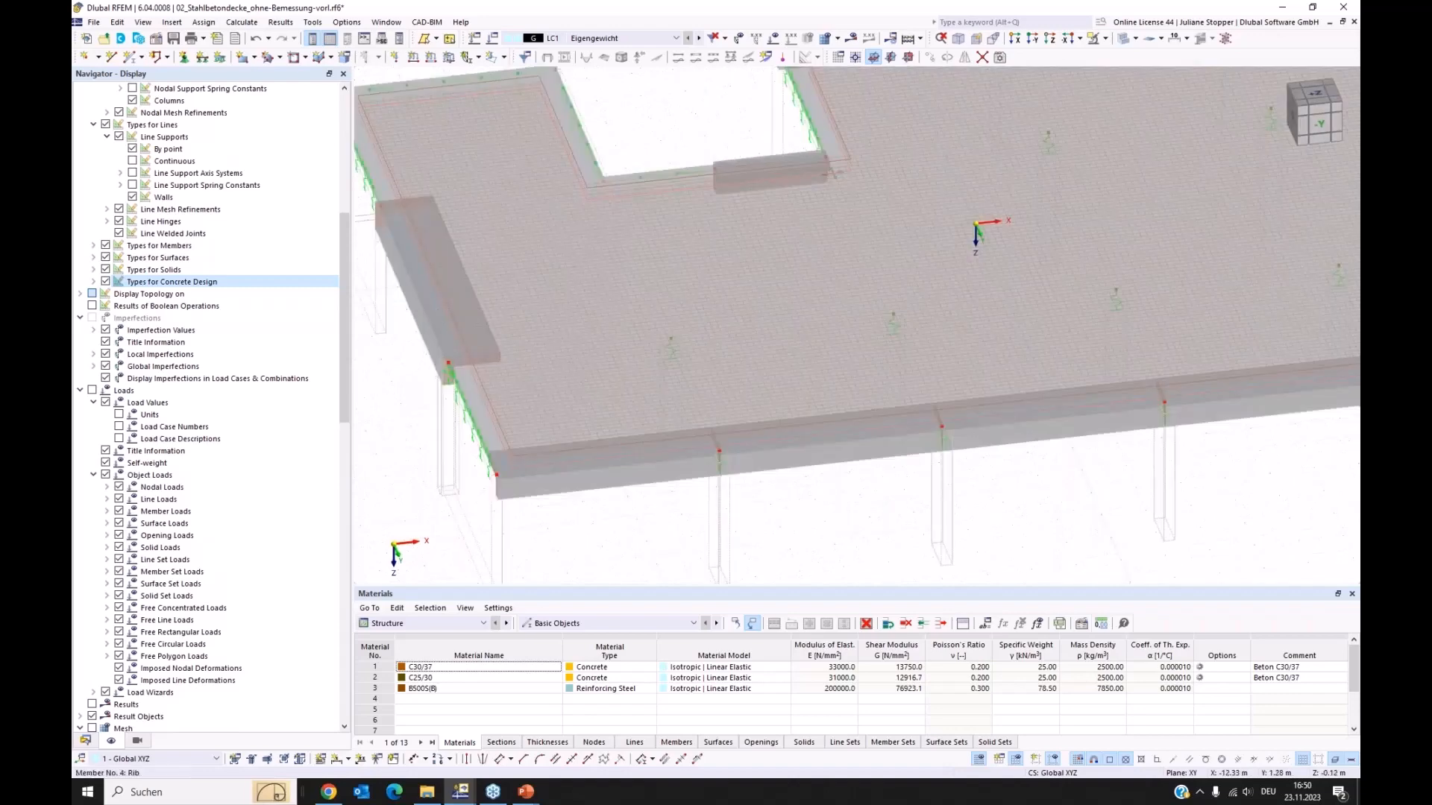
middle_click_drag(412, 287, 554, 351)
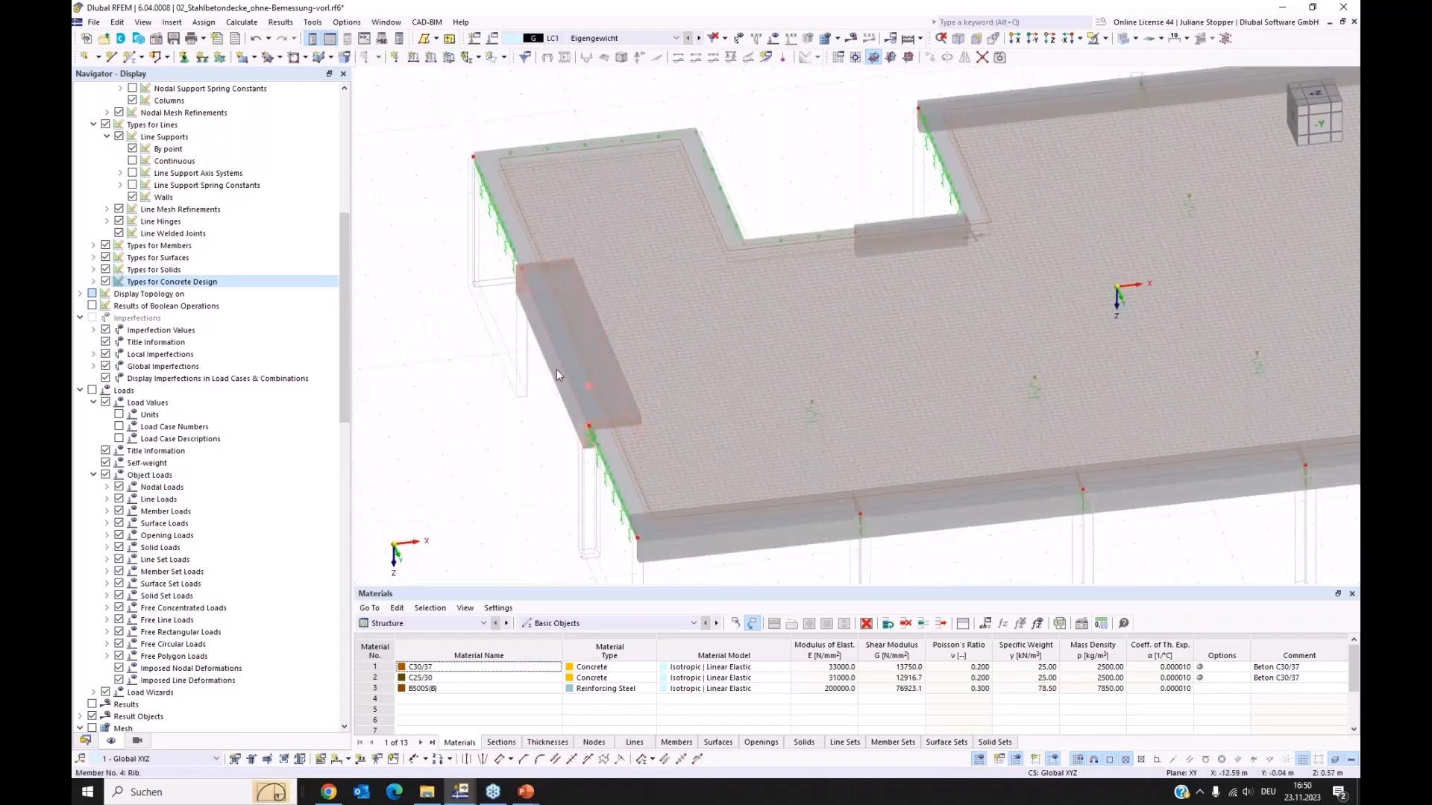
scroll(458, 345, "down", 1)
scroll(460, 343, "down", 3)
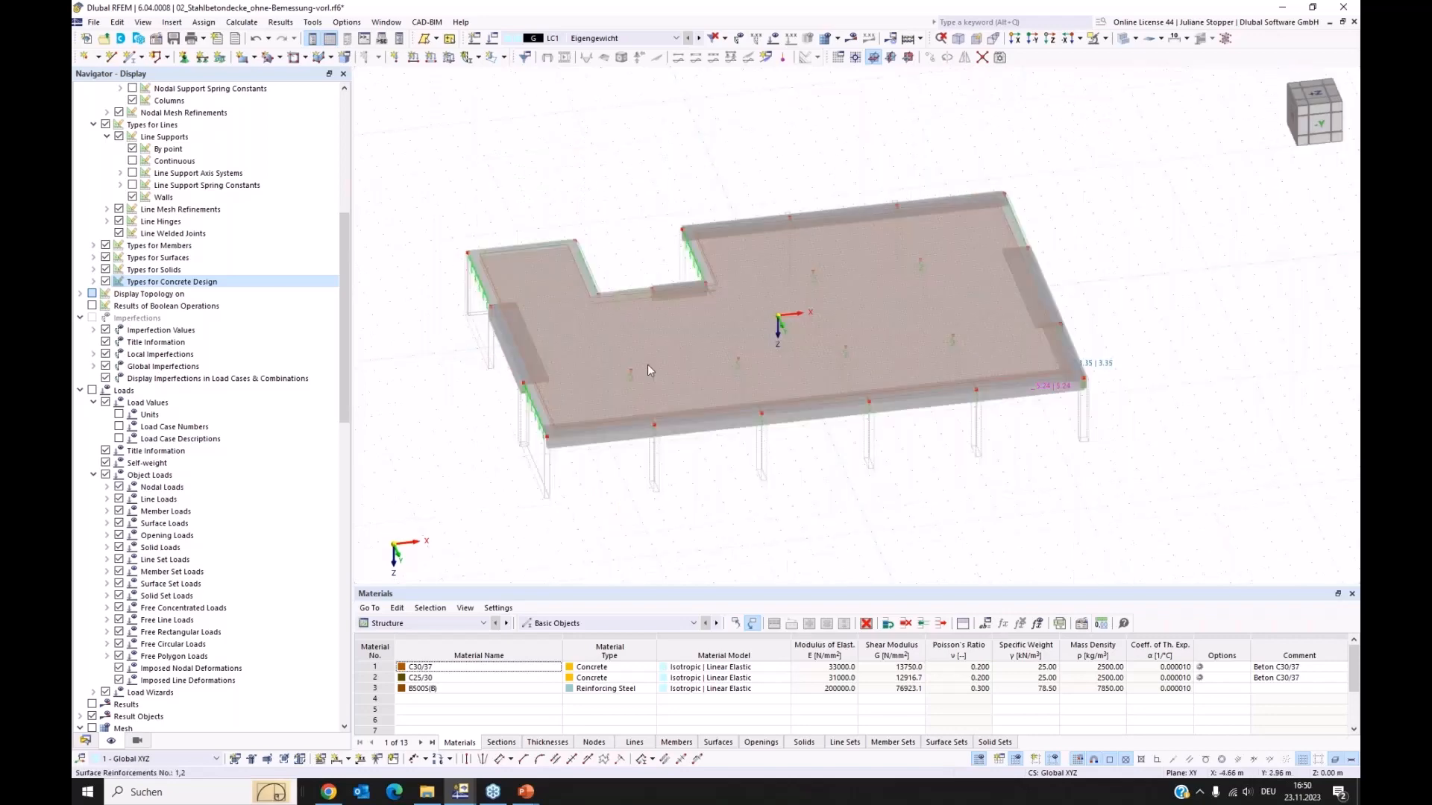
middle_click_drag(892, 481, 834, 507, "ctrl")
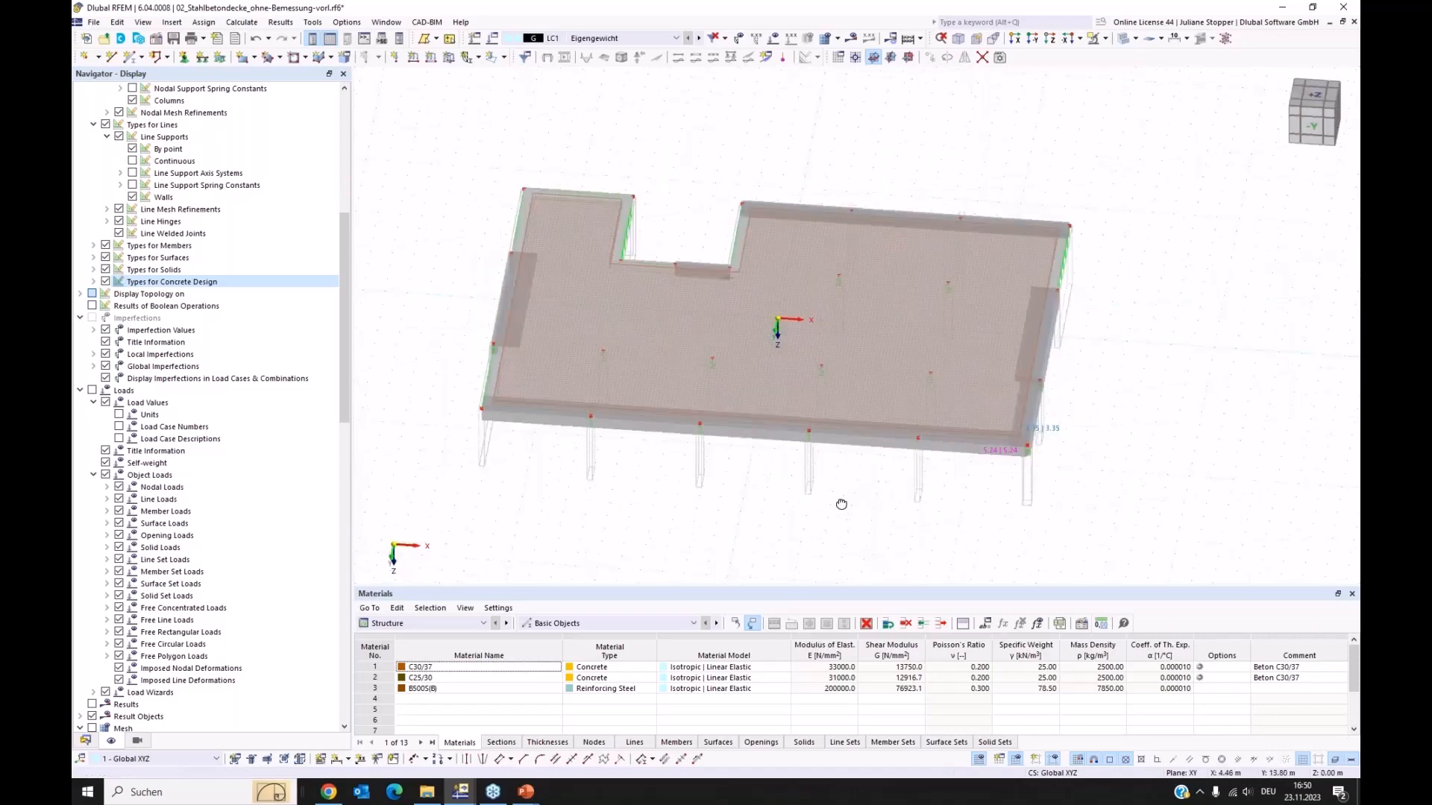
- Collapse all model data categories and review the concrete durabilities, reinforcement directions and surface reinforcements defined for concrete design
left_click(85, 740)
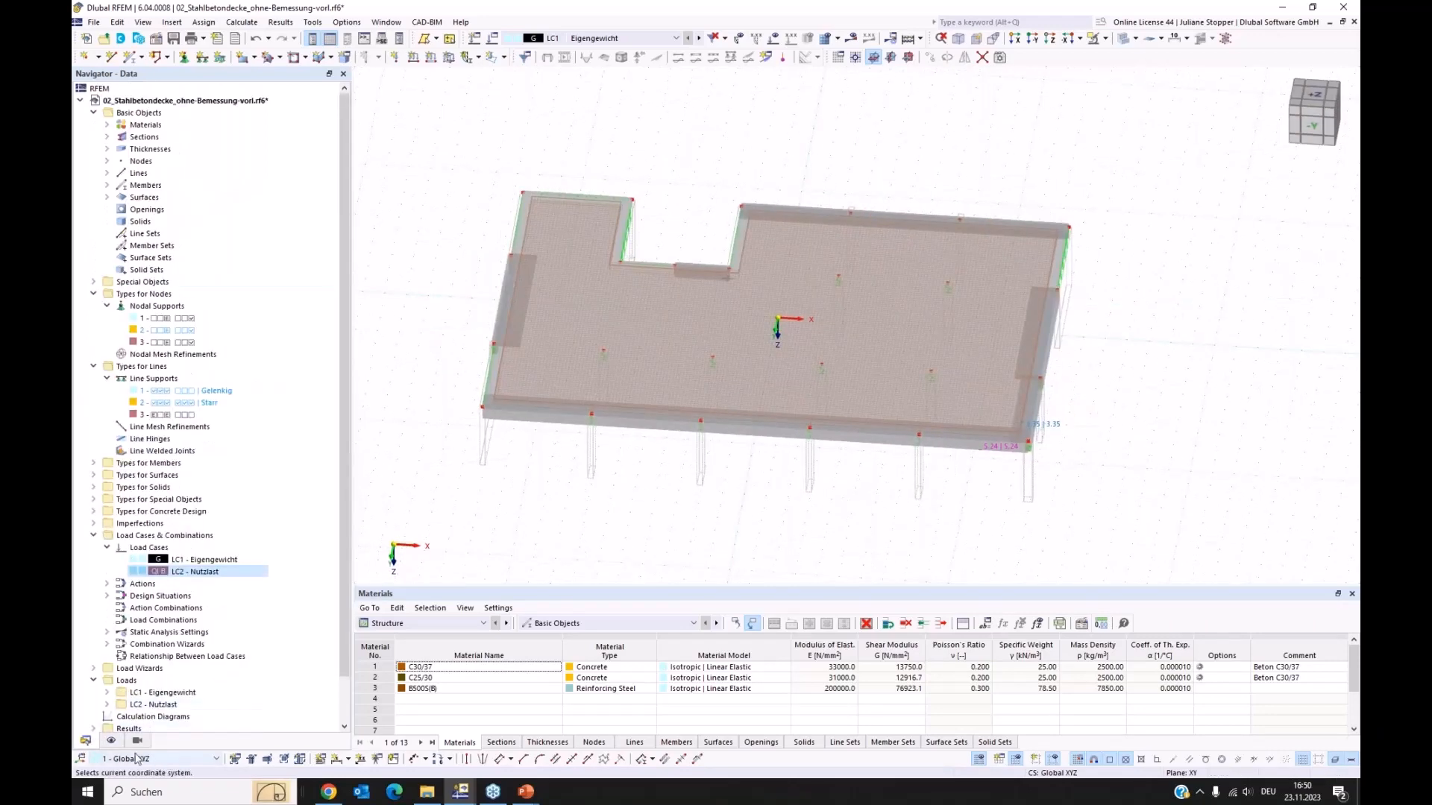
right_click(117, 115)
left_click(158, 219)
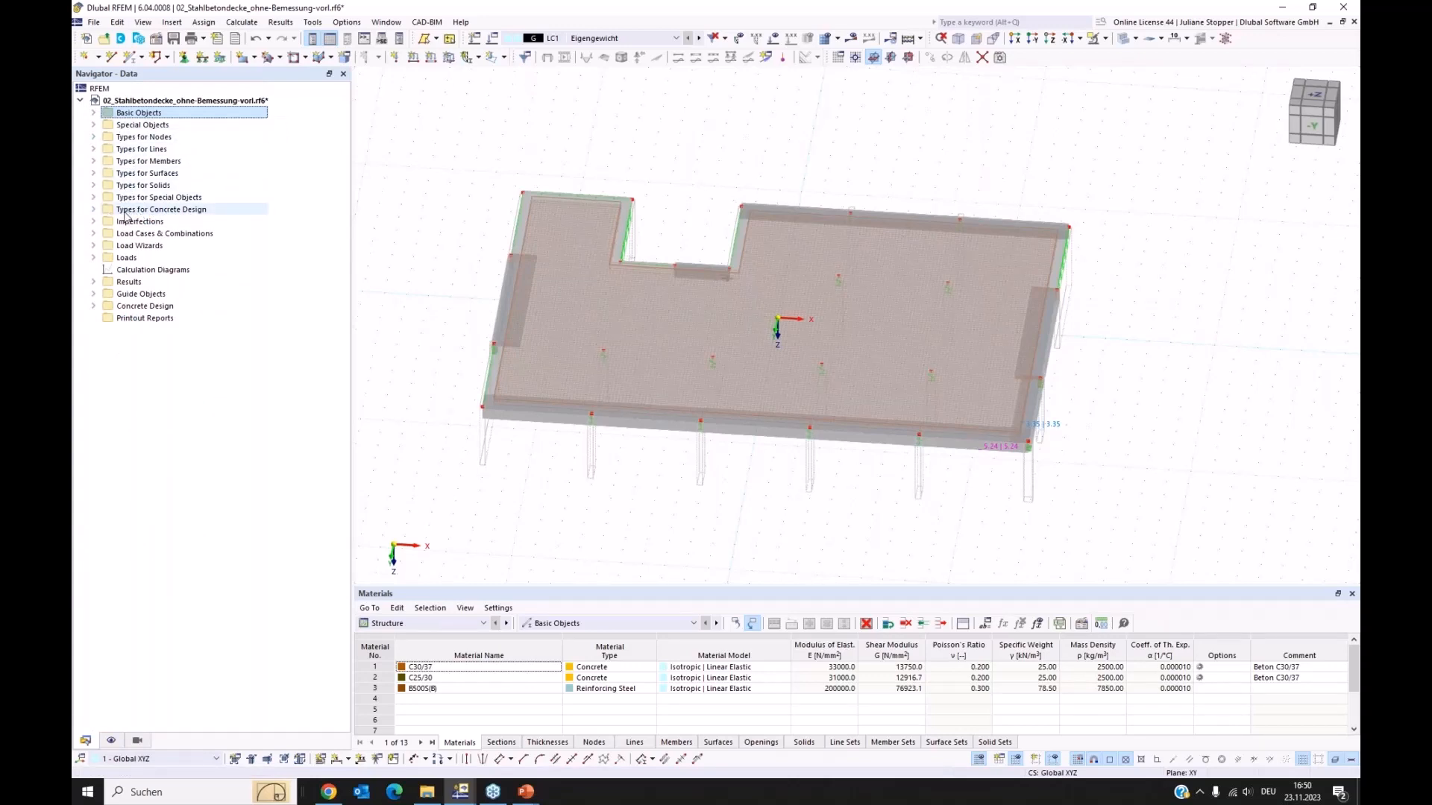
left_click(93, 211)
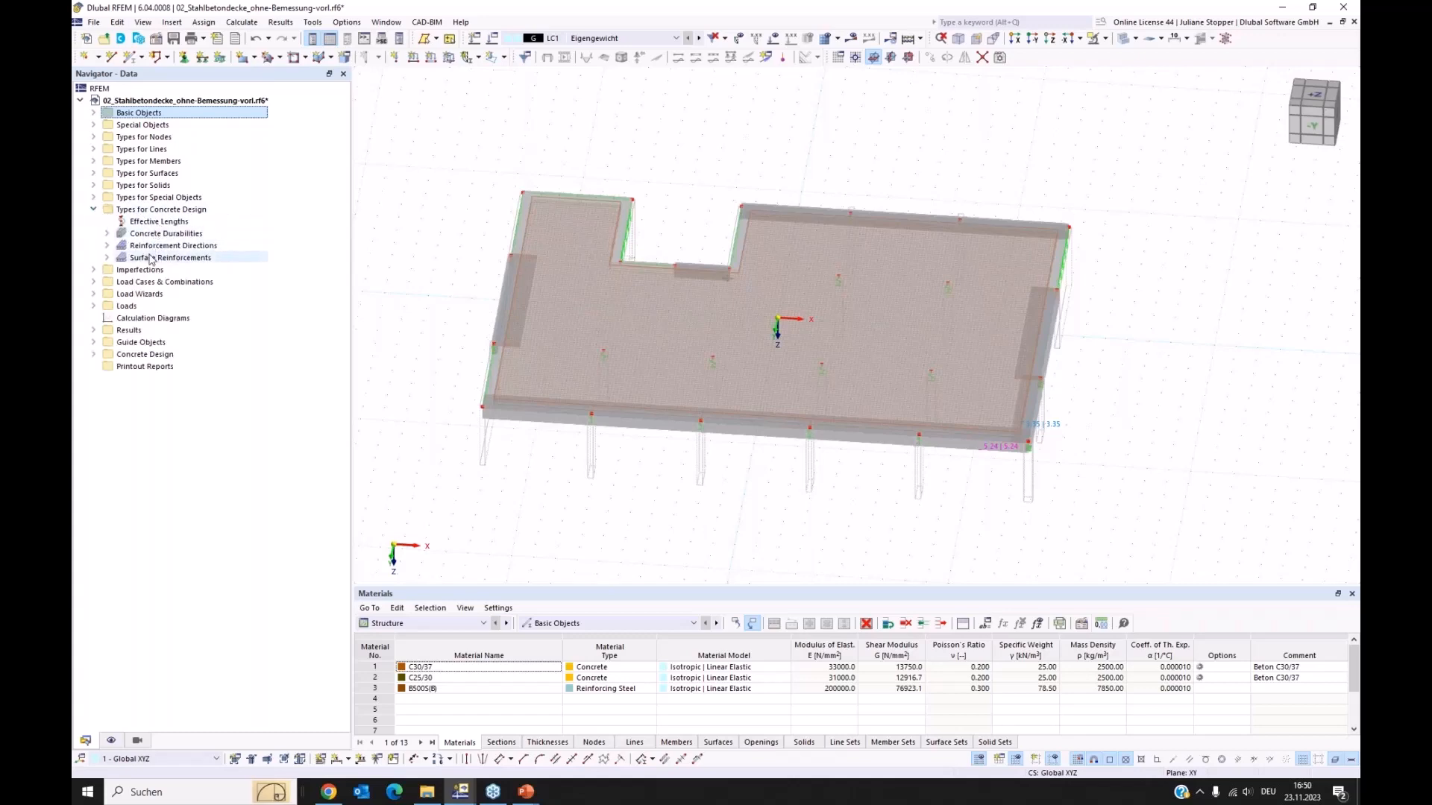
left_click(106, 234)
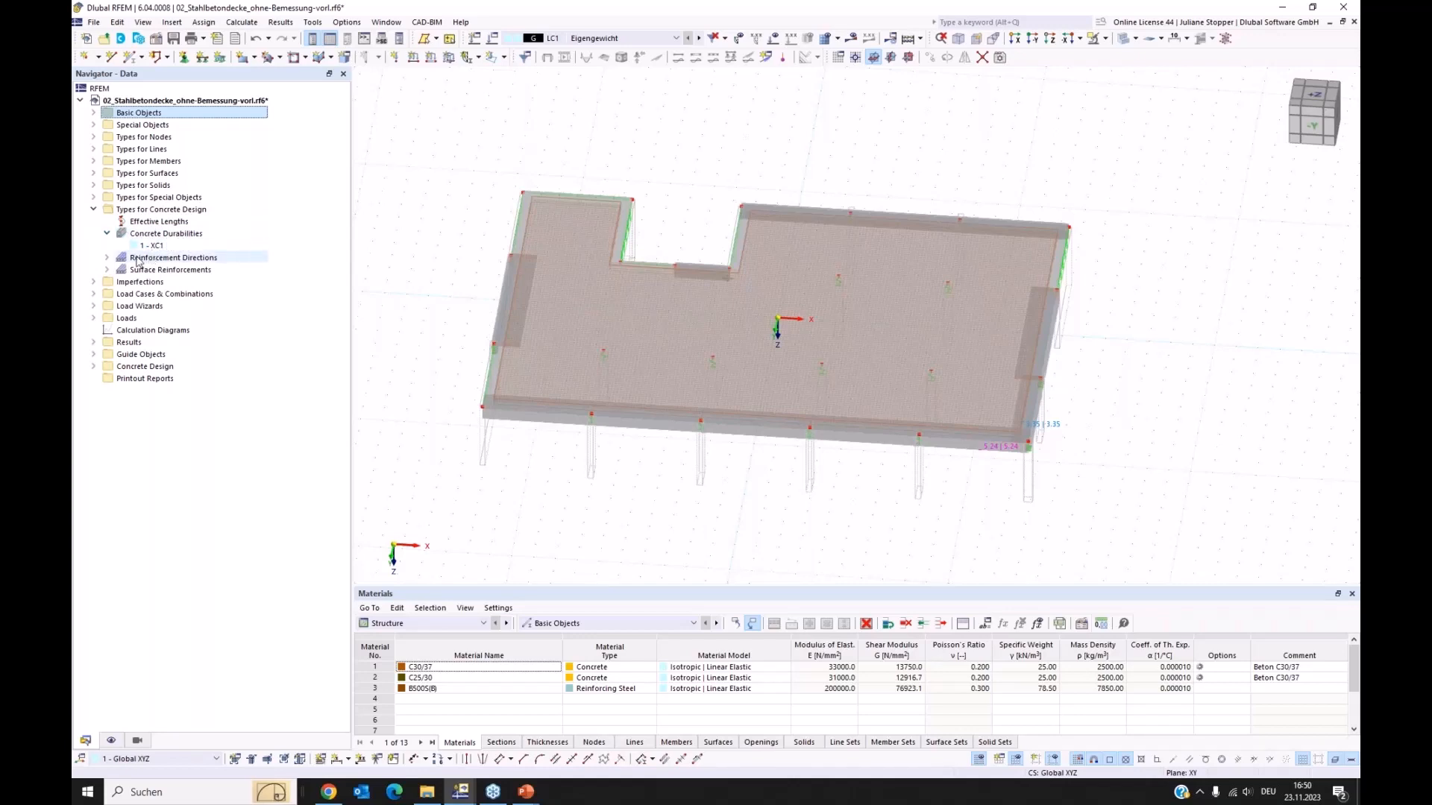
left_click(106, 258)
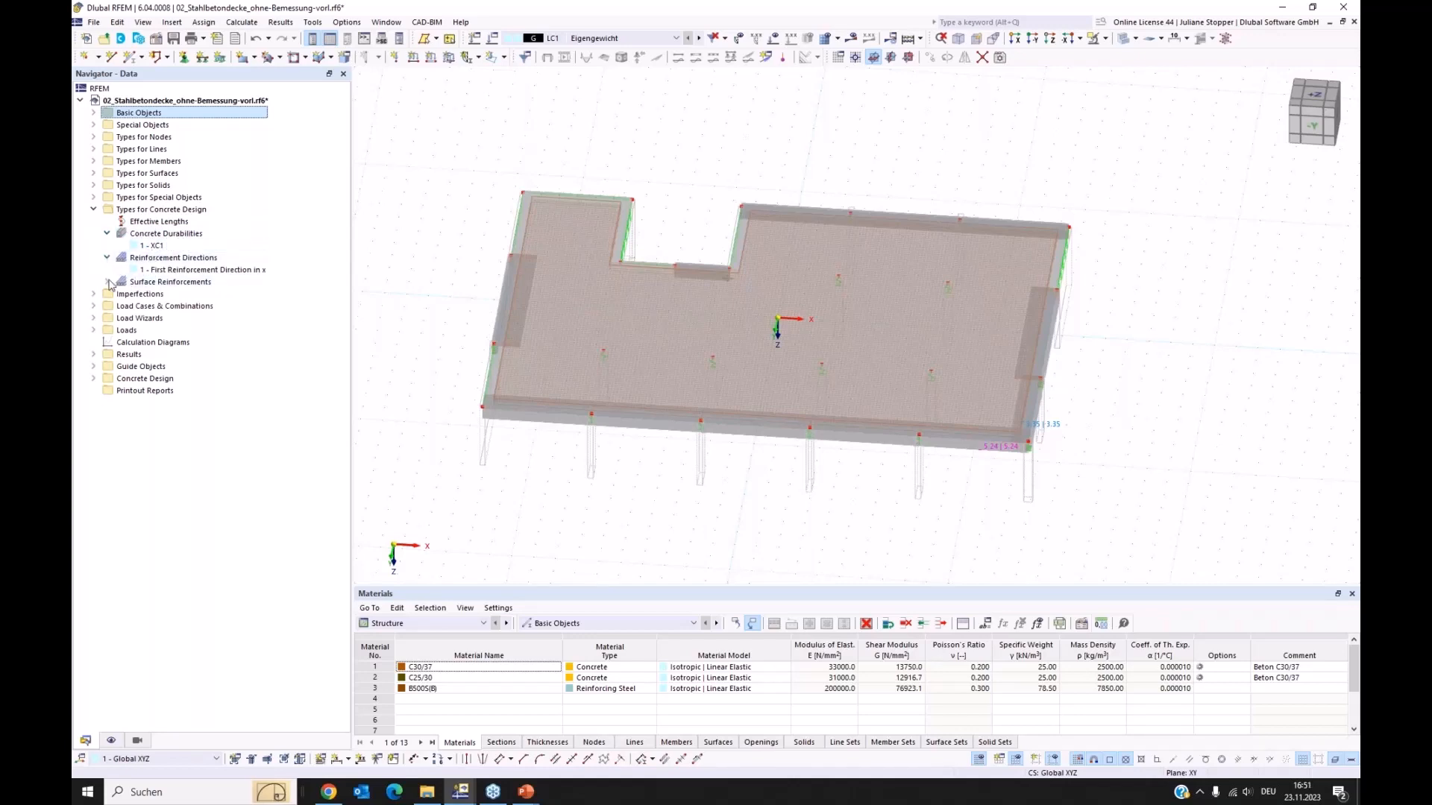
left_click(107, 282)
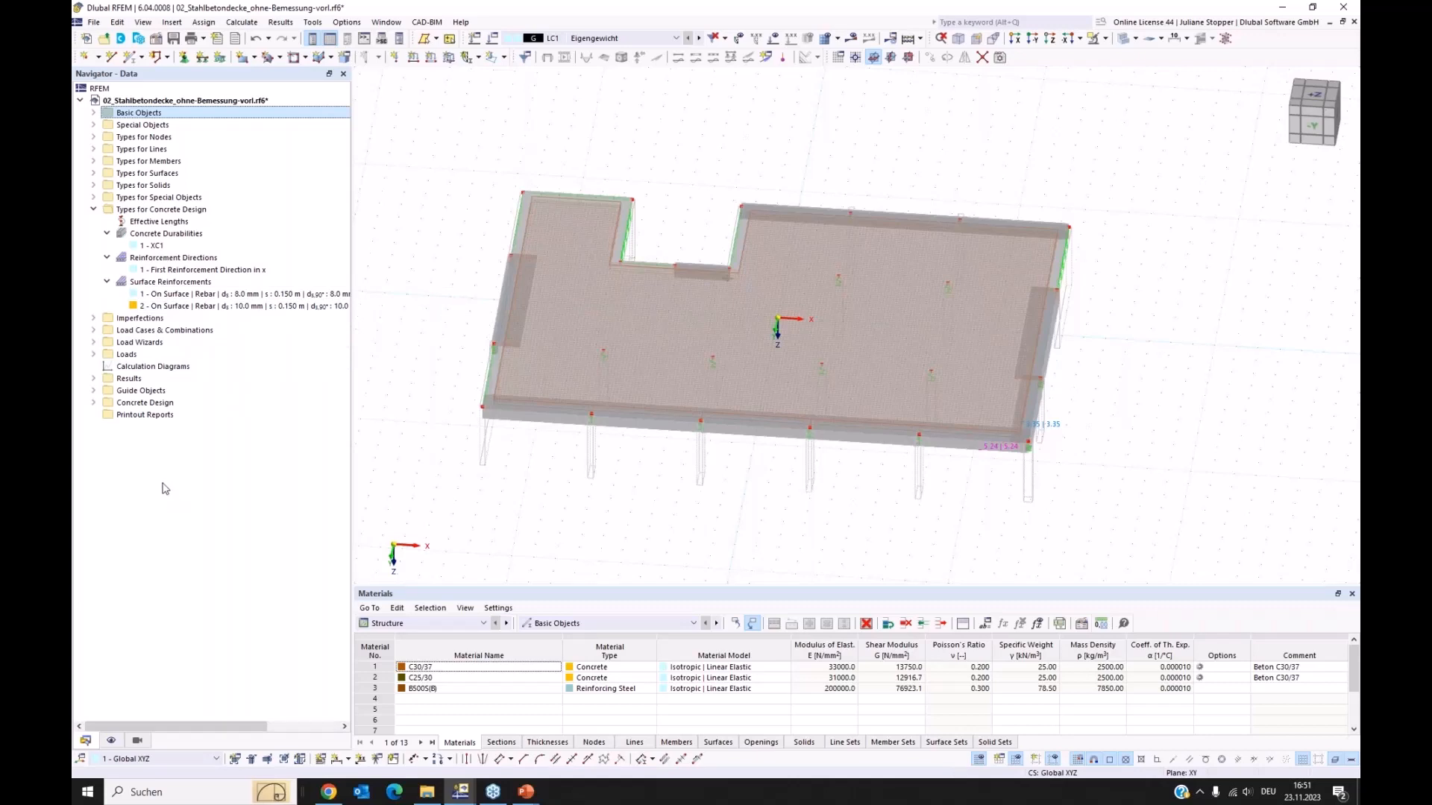
- Exclude the serviceability and fatigue configurations from calculation in the global Concrete Design settings
left_click(94, 402)
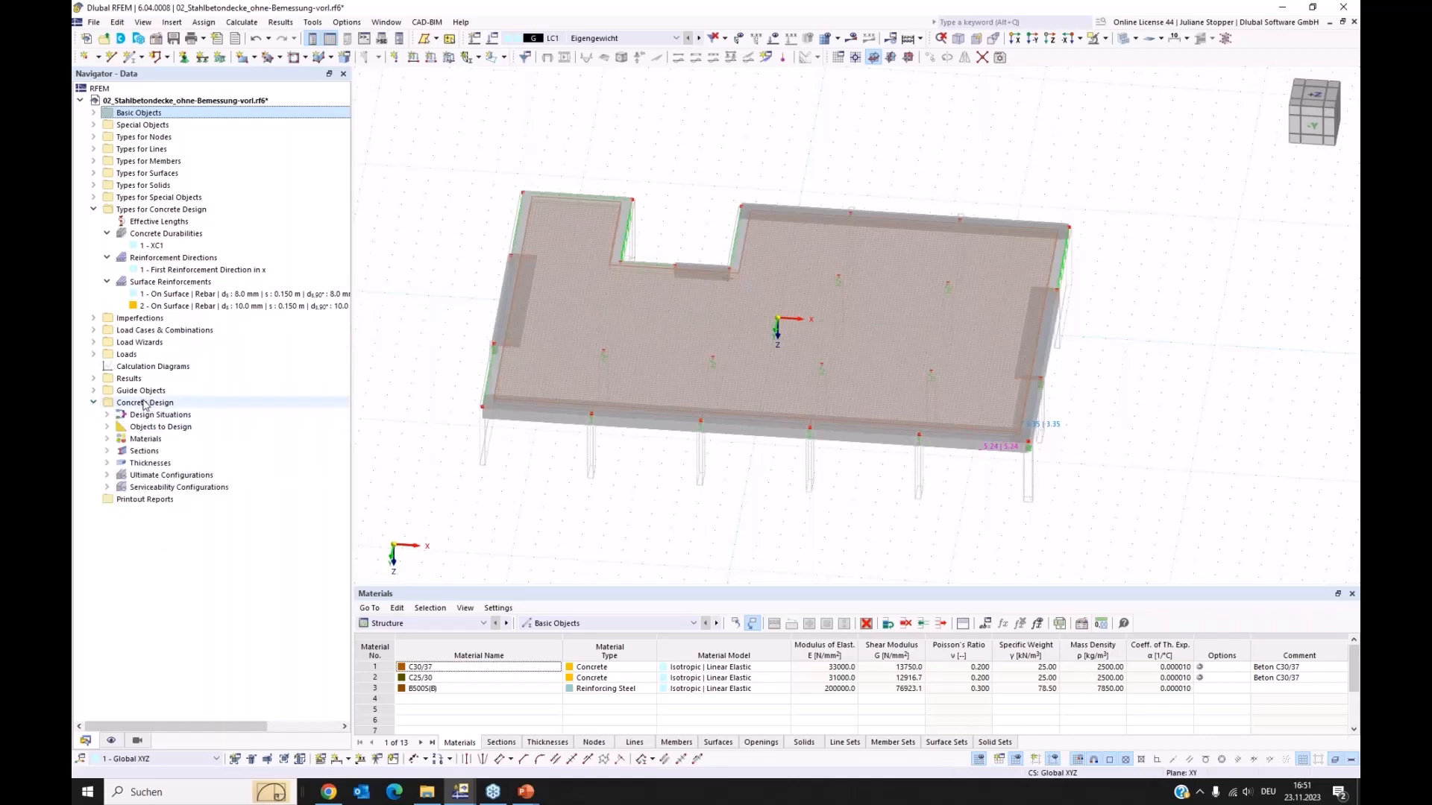
right_click(145, 405)
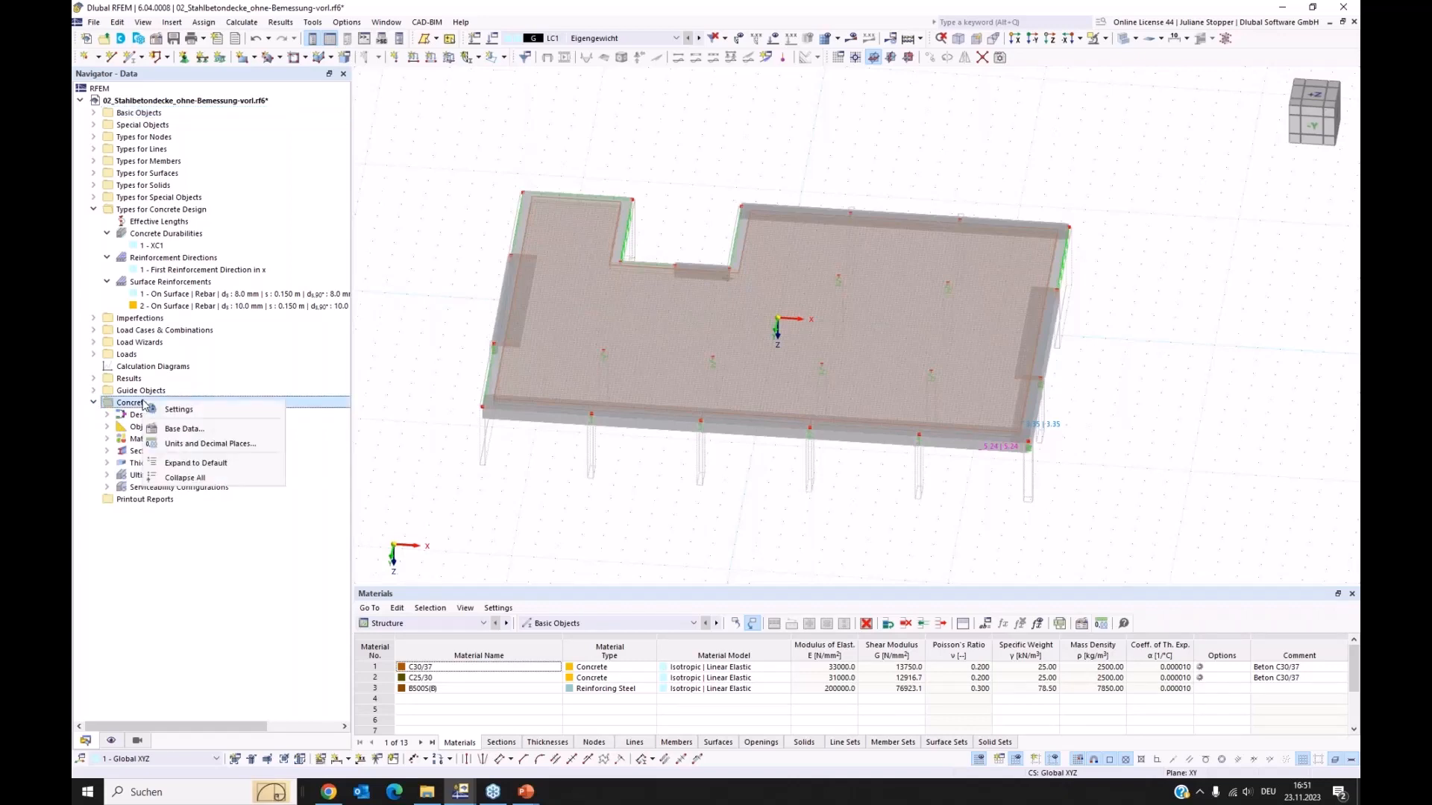
left_click(179, 410)
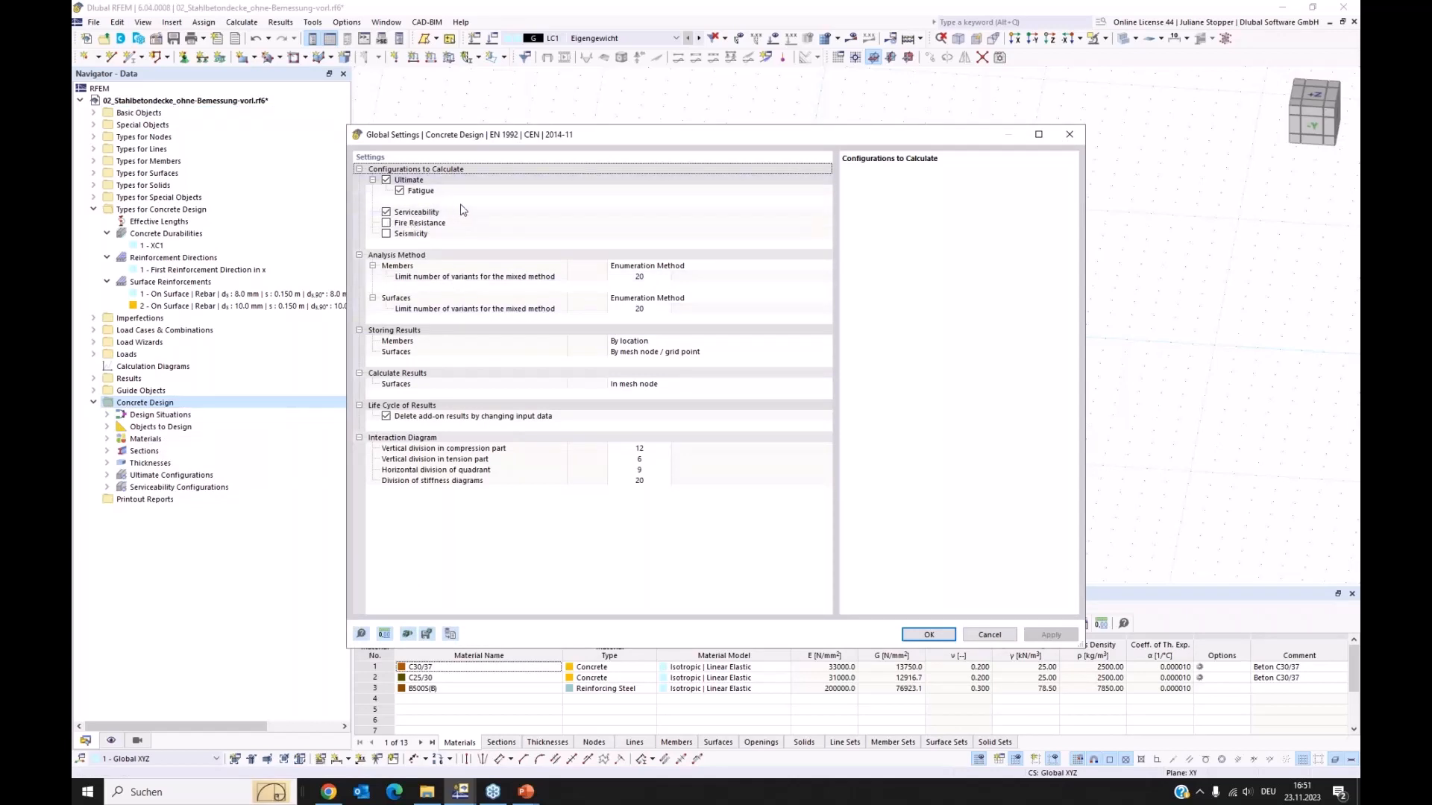
left_click(386, 213)
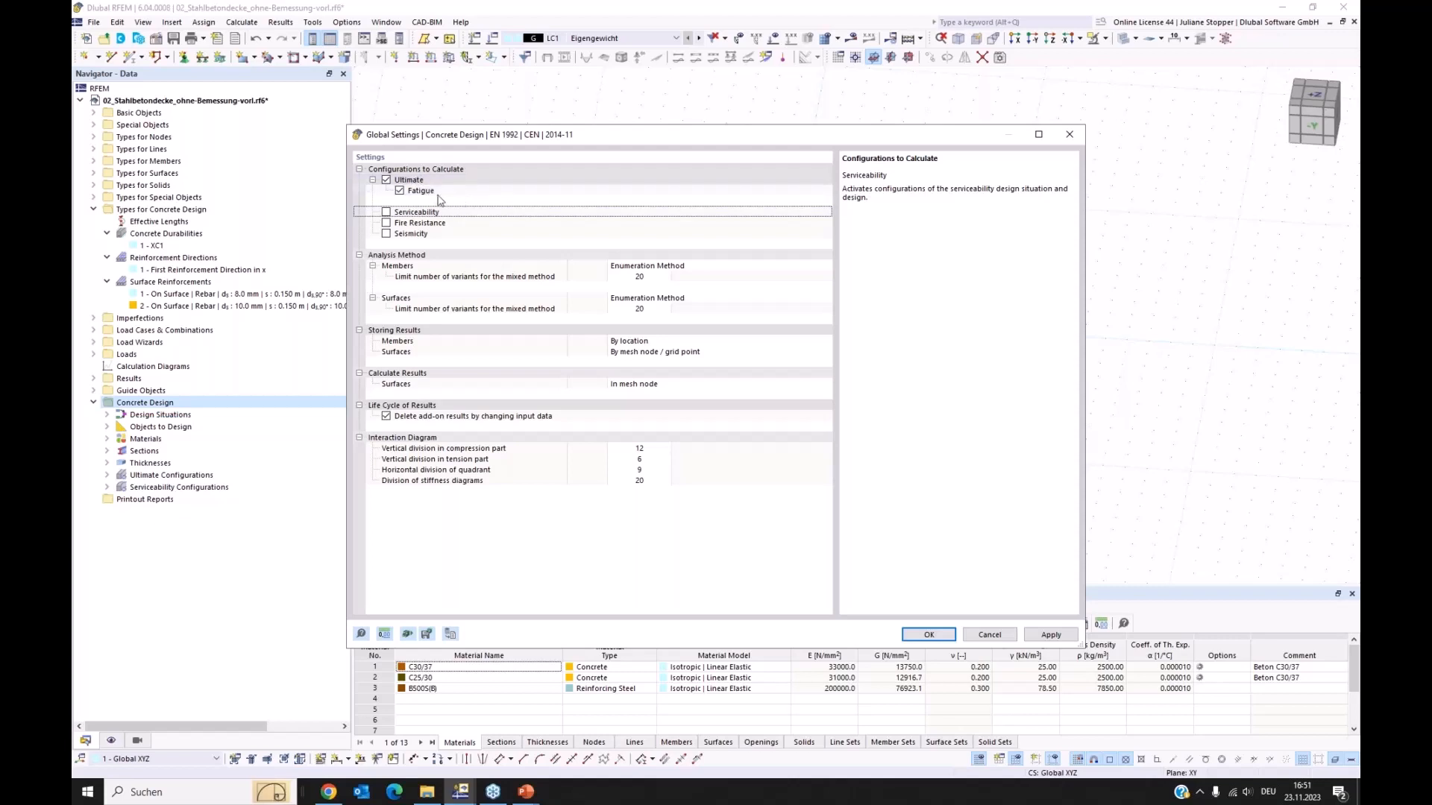
left_click(400, 191)
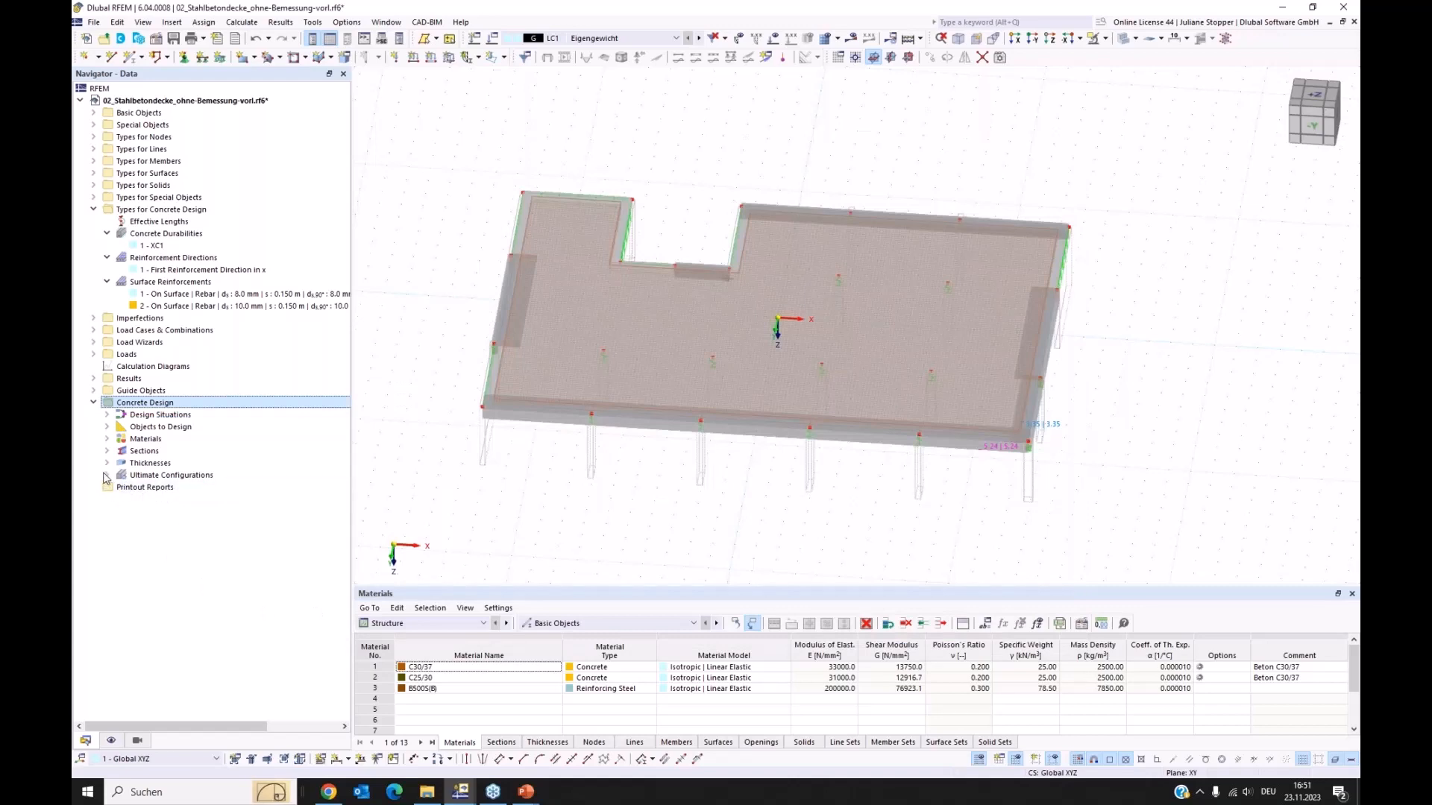
- Open the Default ultimate configuration to examine its design parameters for members, and close it without changes
double_click(139, 479)
double_click(153, 487)
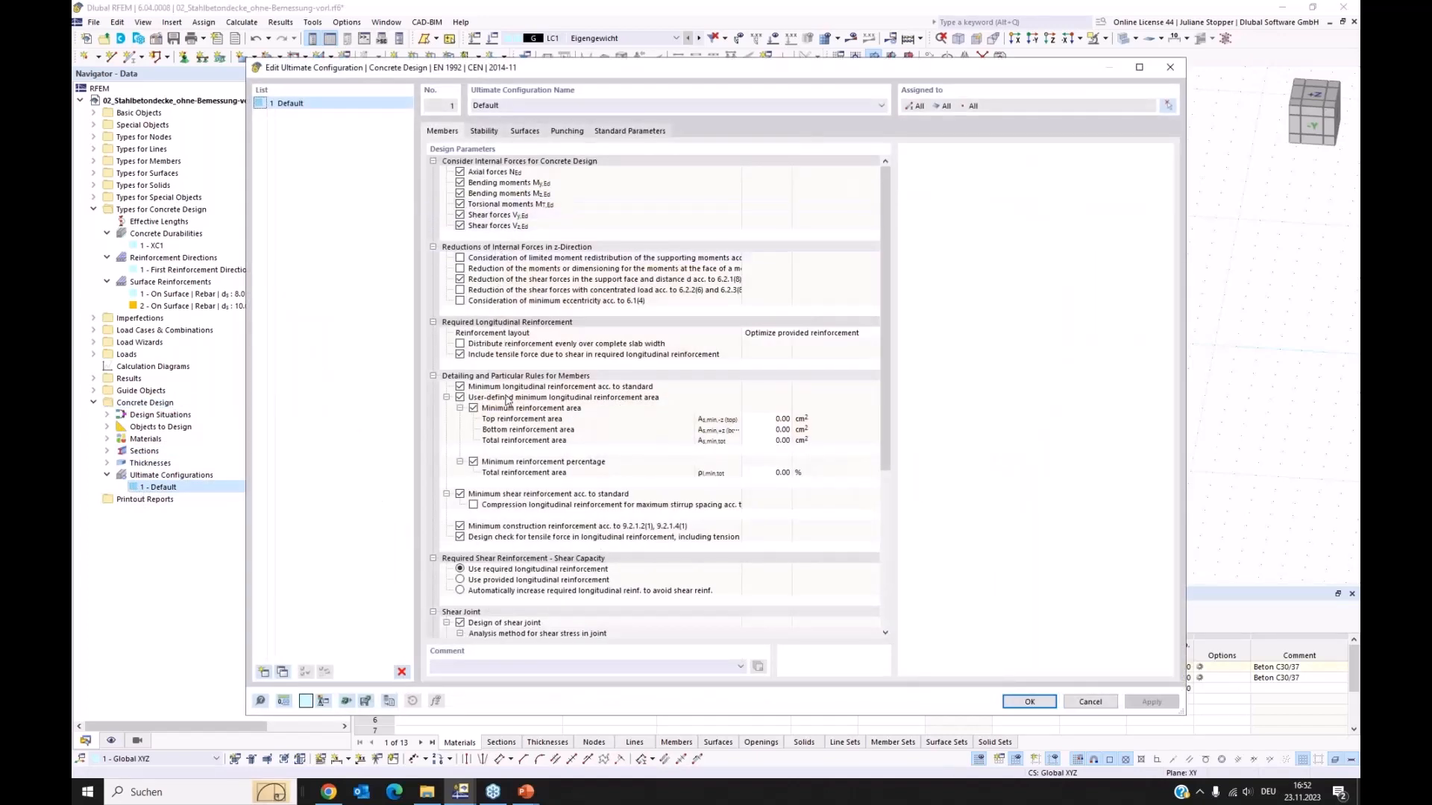
left_click(1089, 702)
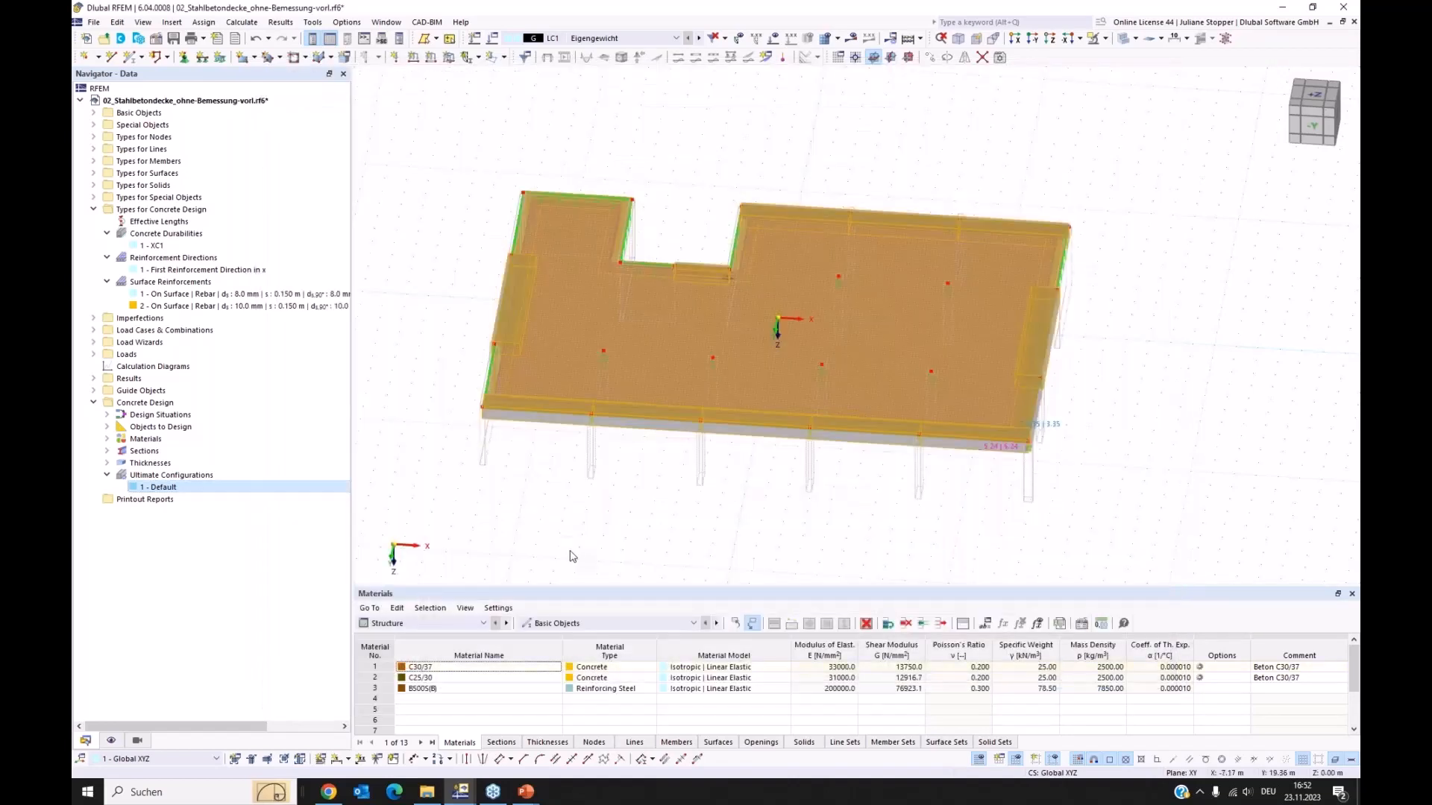
- Exclude the characteristic, frequent and quasi-permanent SLS design situations from the concrete design, keeping only the ULS situation
left_click(418, 625)
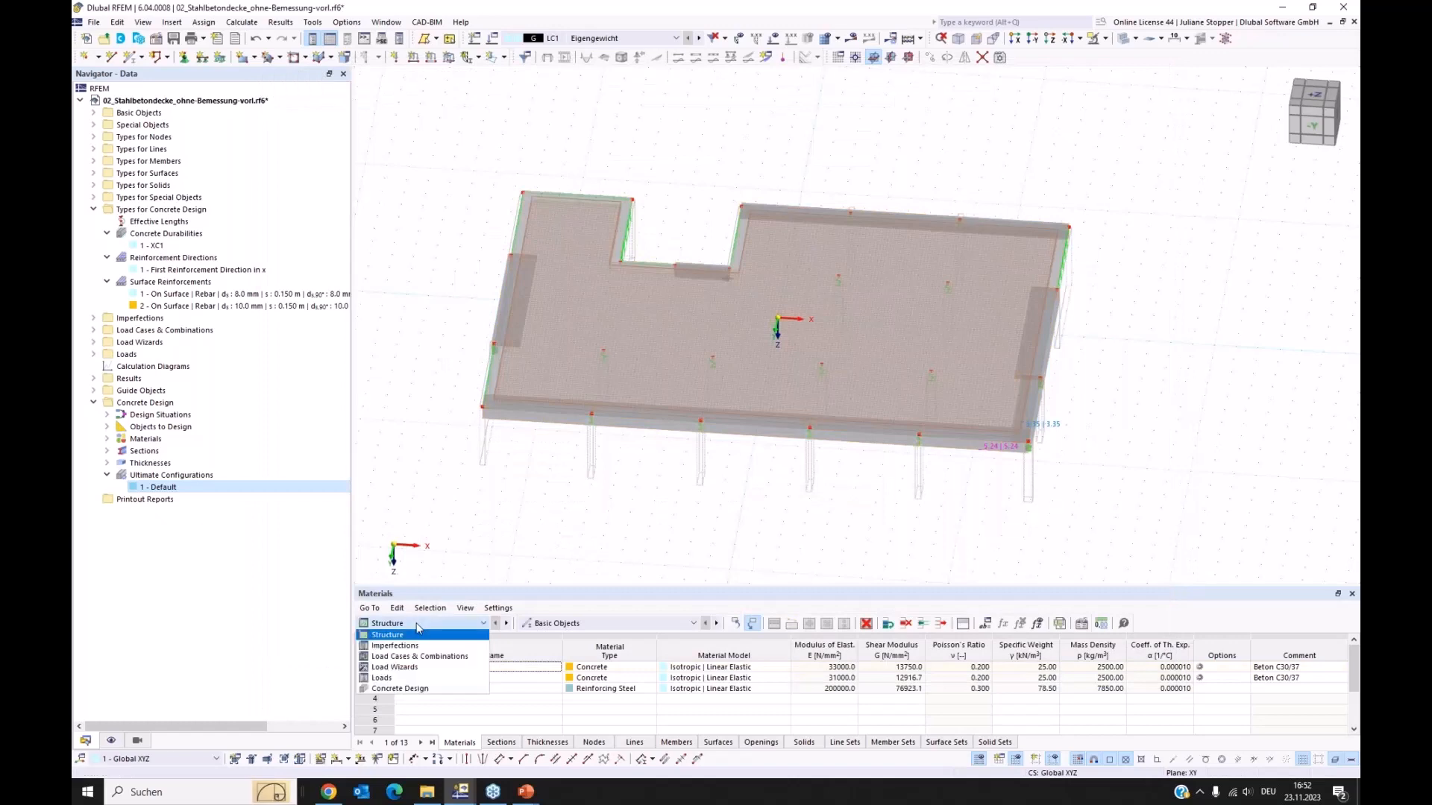
left_click(402, 692)
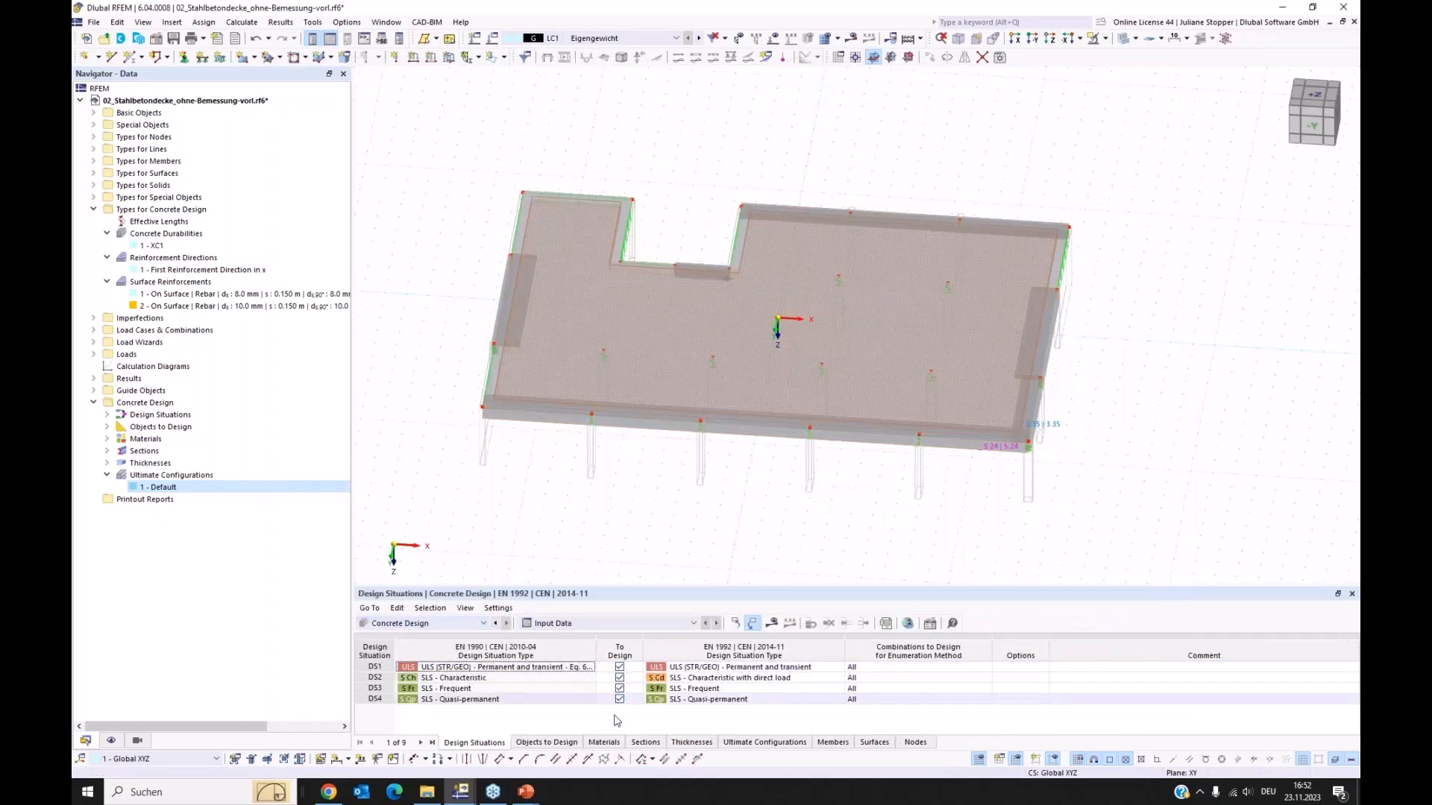
left_click(619, 678)
left_click(621, 689)
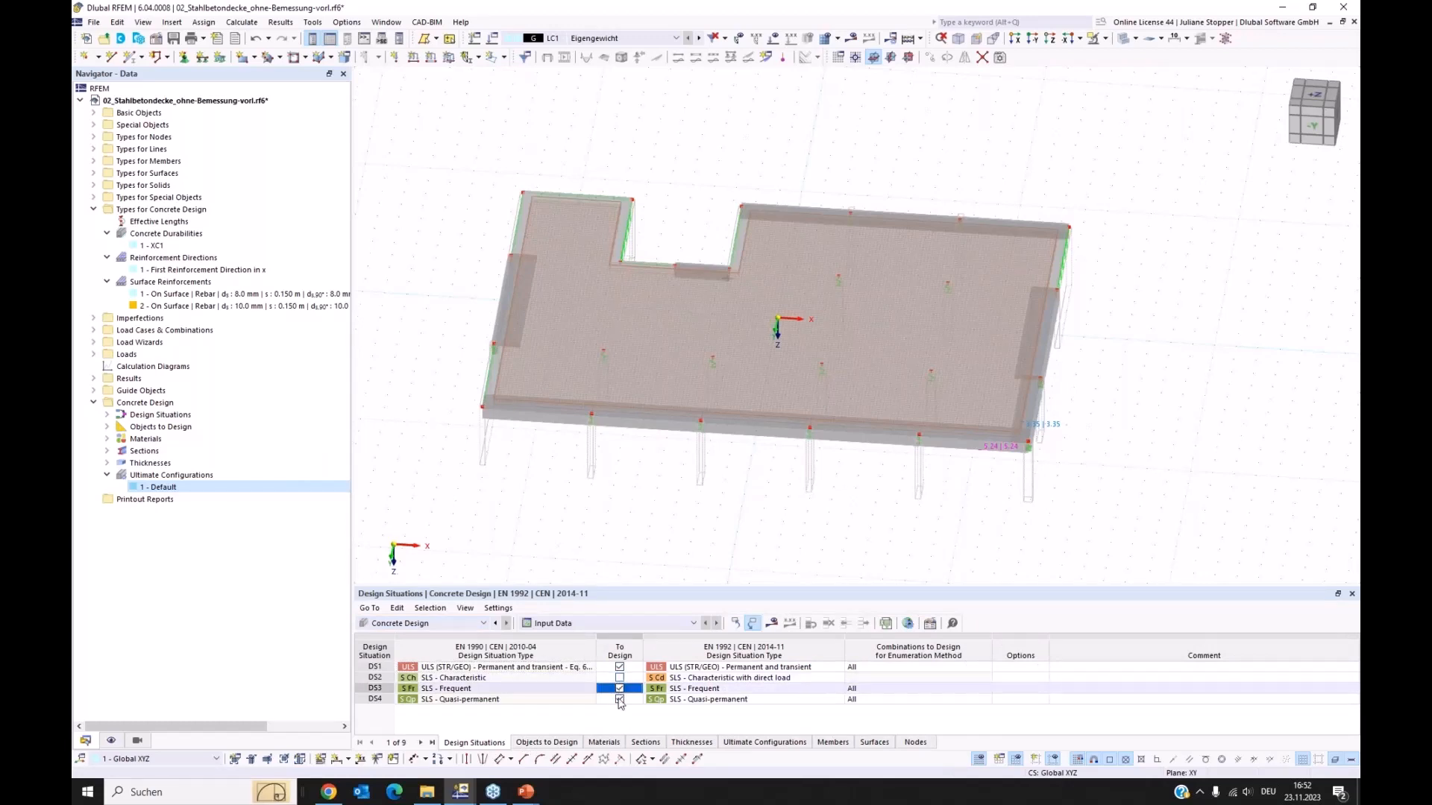
left_click(619, 700)
- Exclude members and nodes with punching from the objects to design, and calculate the concrete design results for the surfaces
left_click(546, 742)
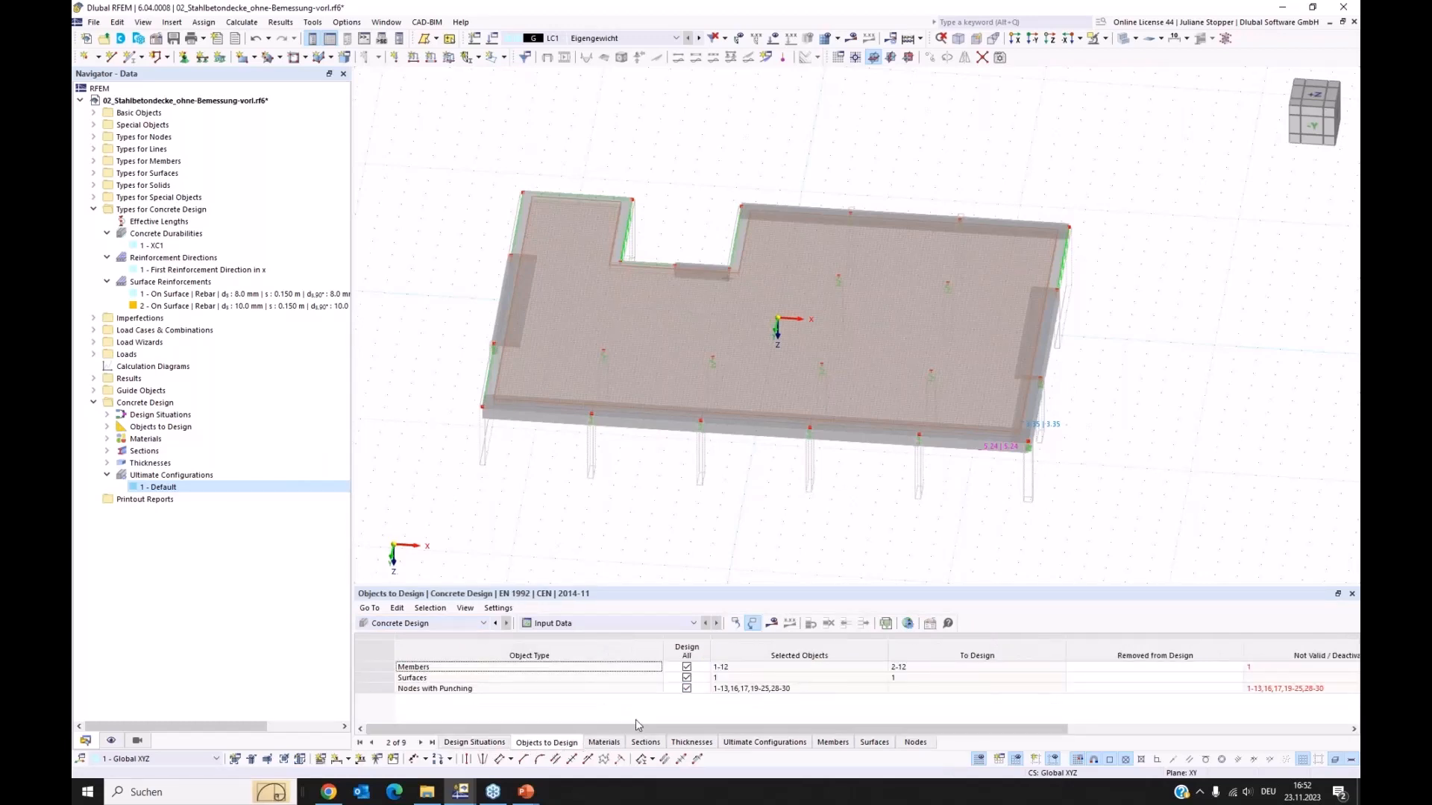
left_click(687, 688)
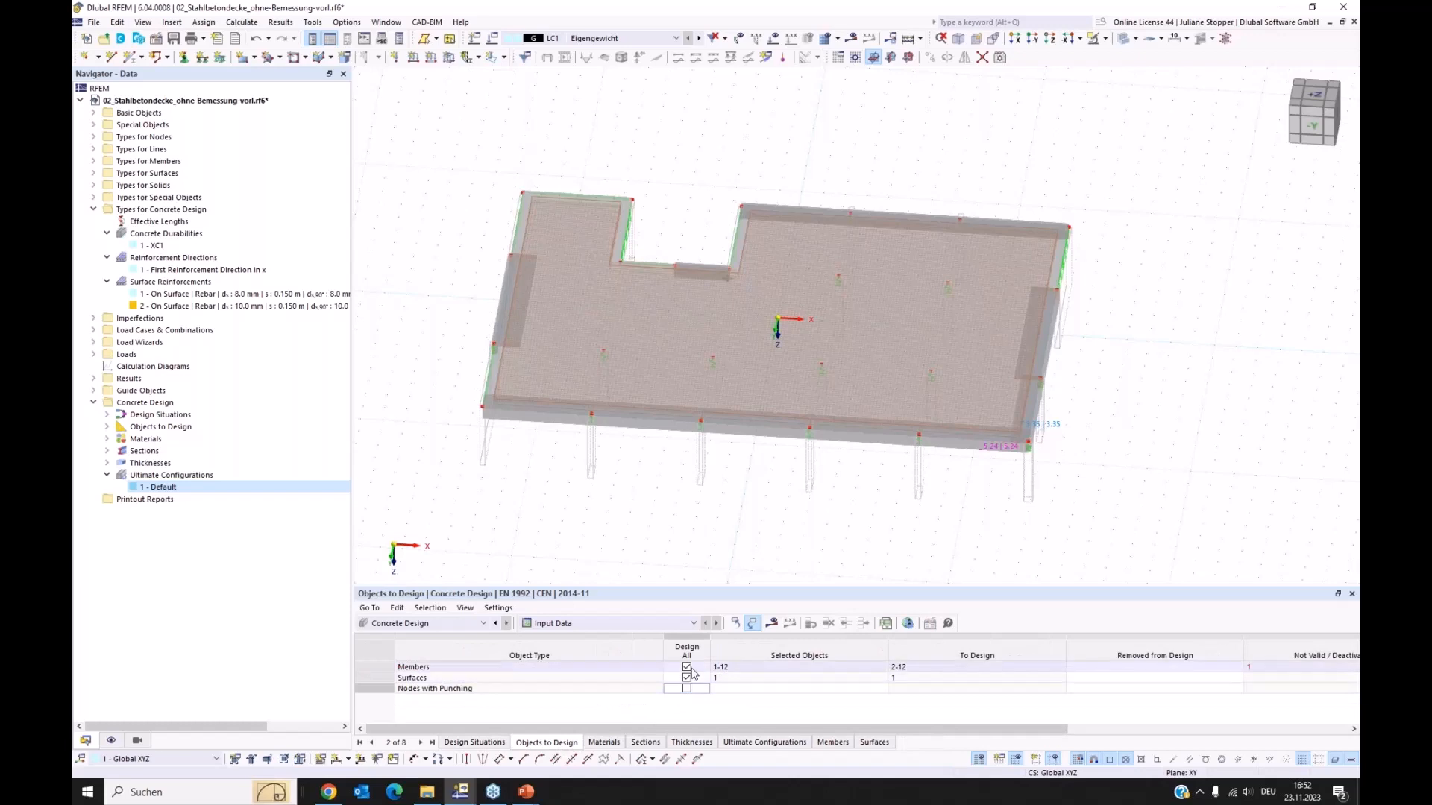
left_click(687, 667)
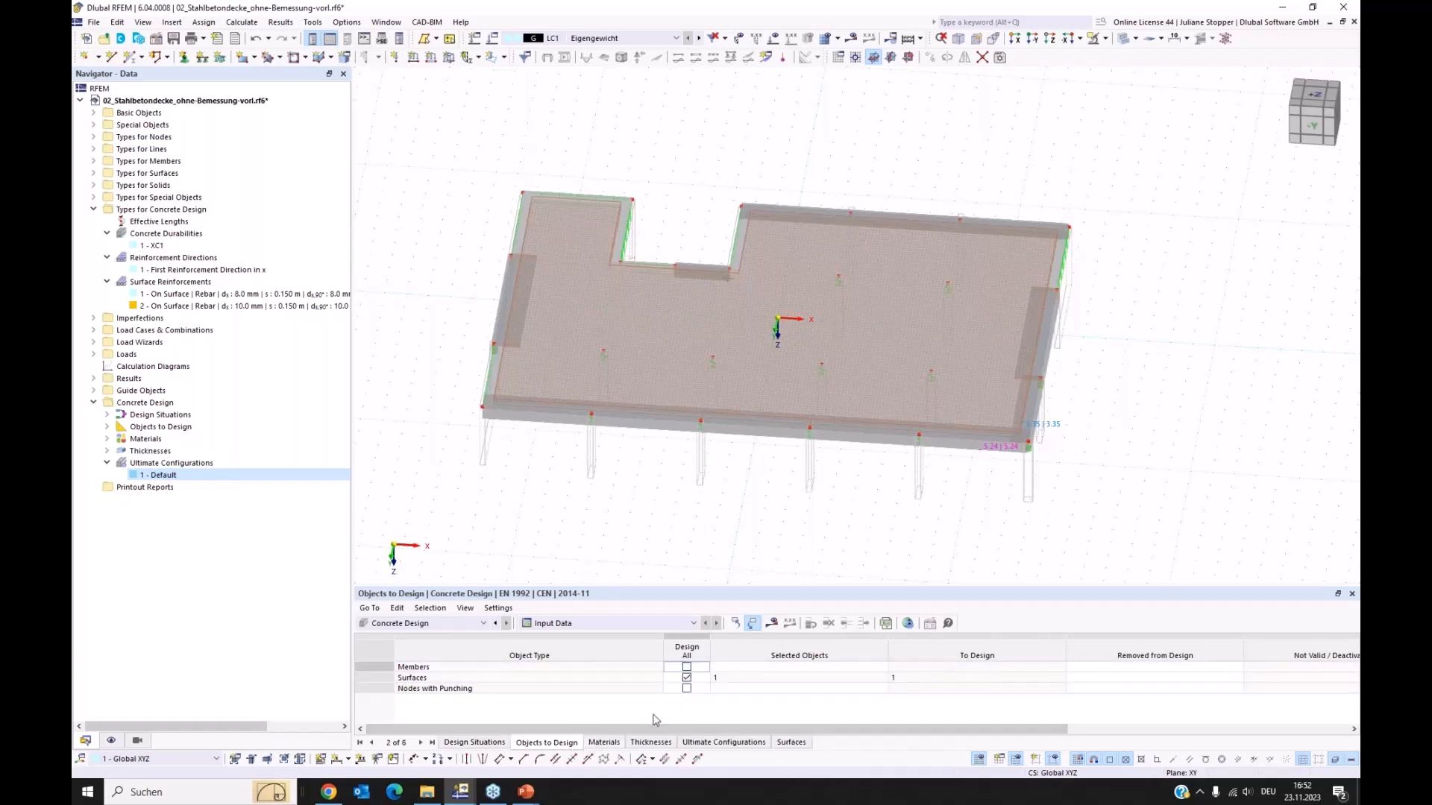
left_click(772, 624)
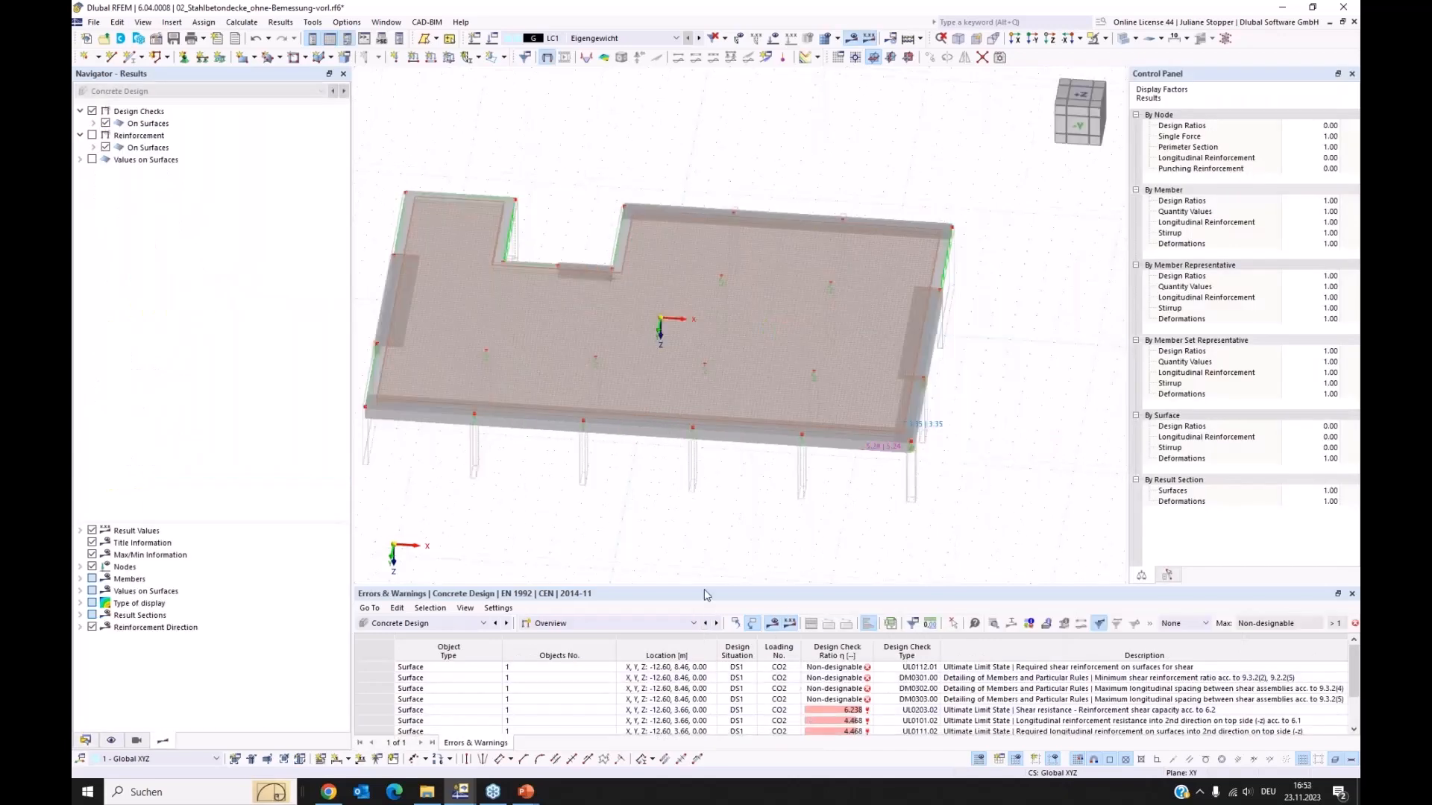
- Enlarge the results table and examine the surface design ratios by design situation
left_click_drag(706, 587, 706, 538)
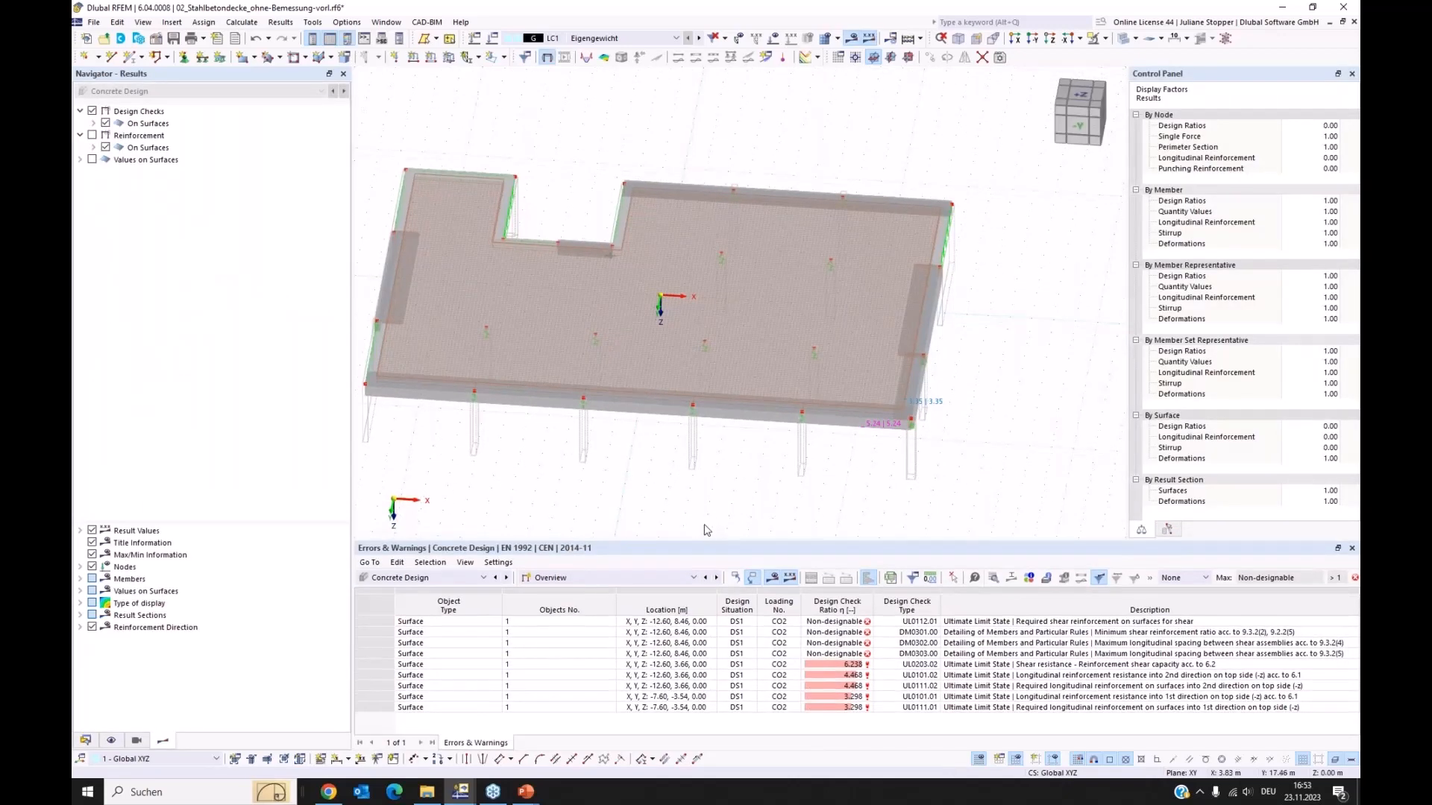
left_click(604, 578)
left_click(606, 612)
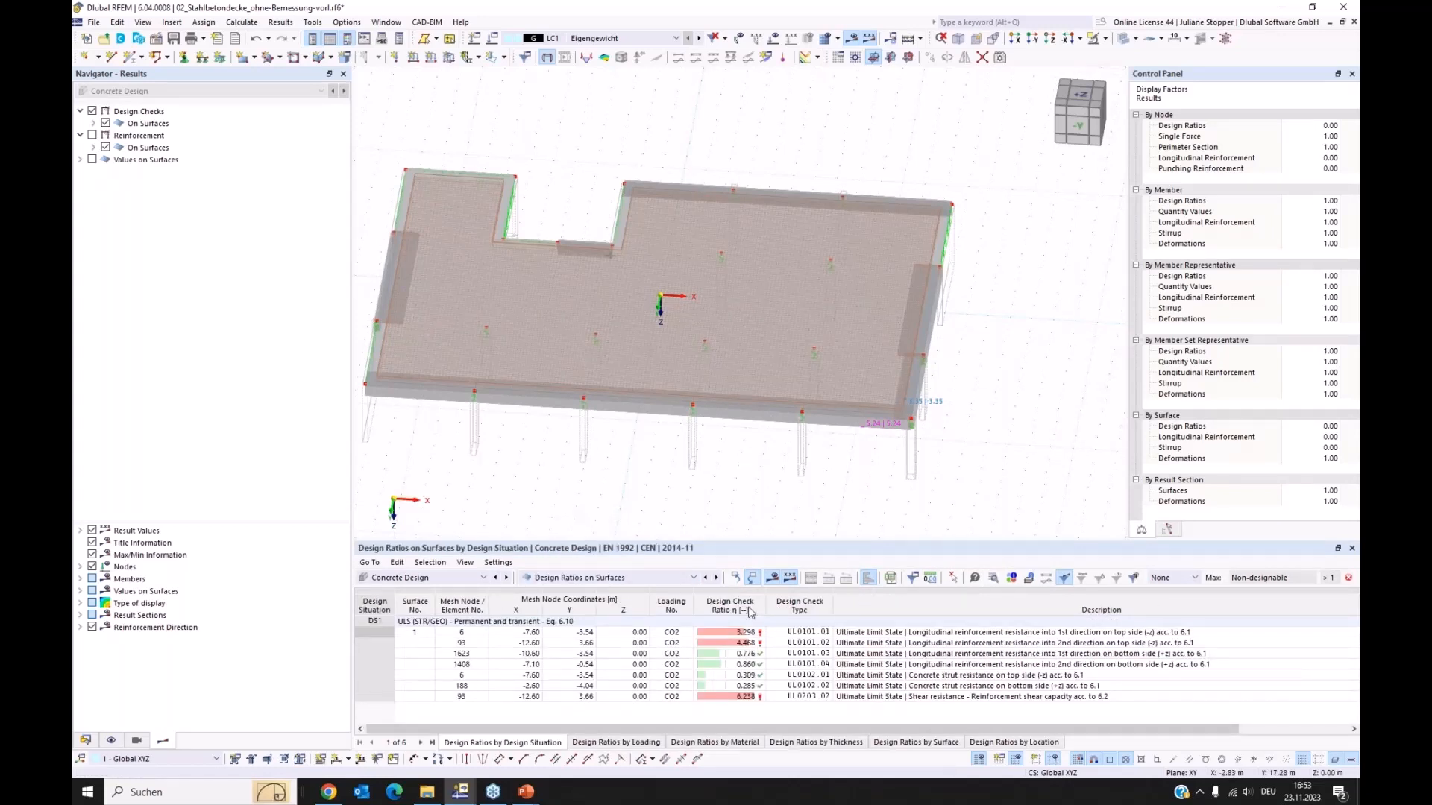
left_click(822, 635)
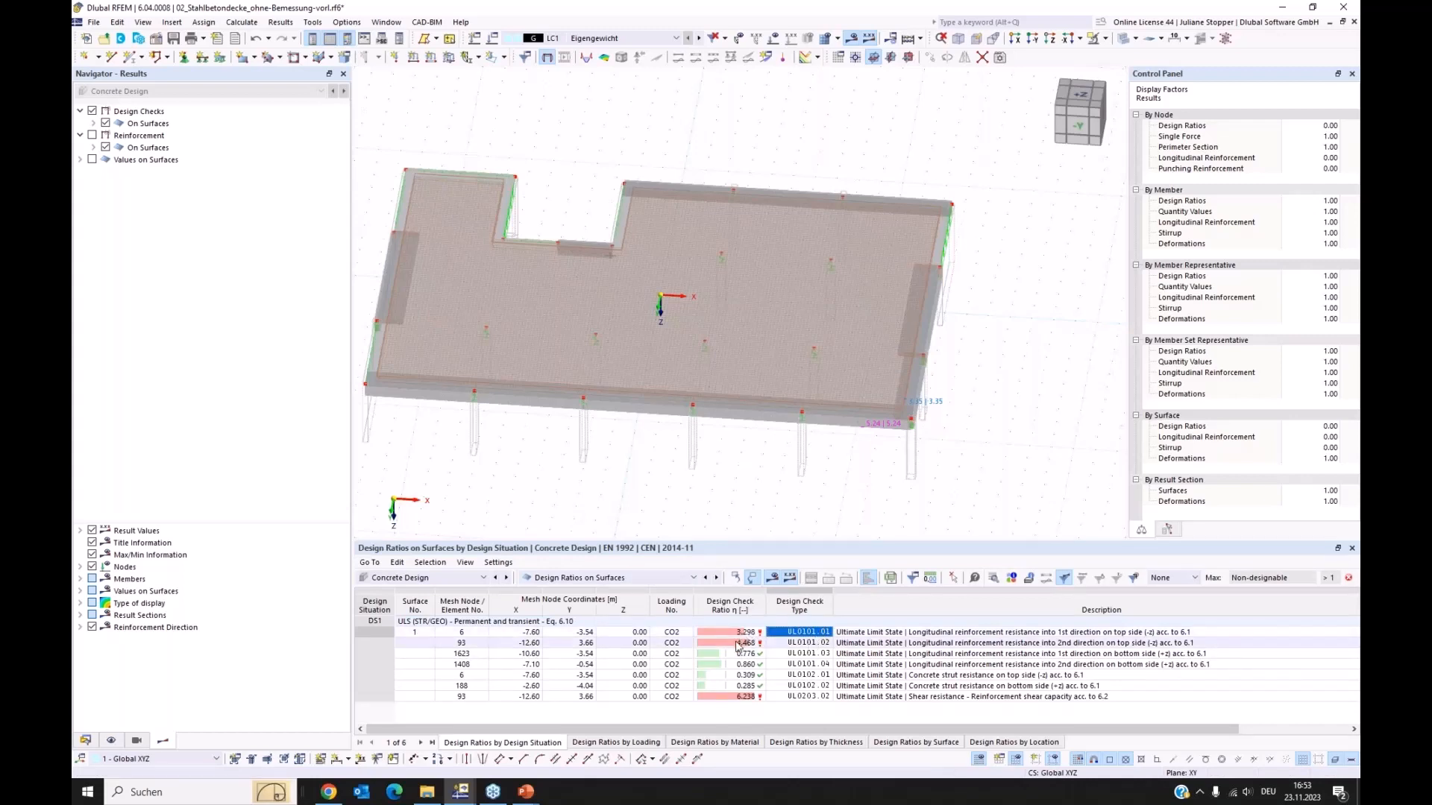
- Show the UL0101.01 ultimate limit state check on the slab as isobands in a plan view along Z
left_click(93, 124)
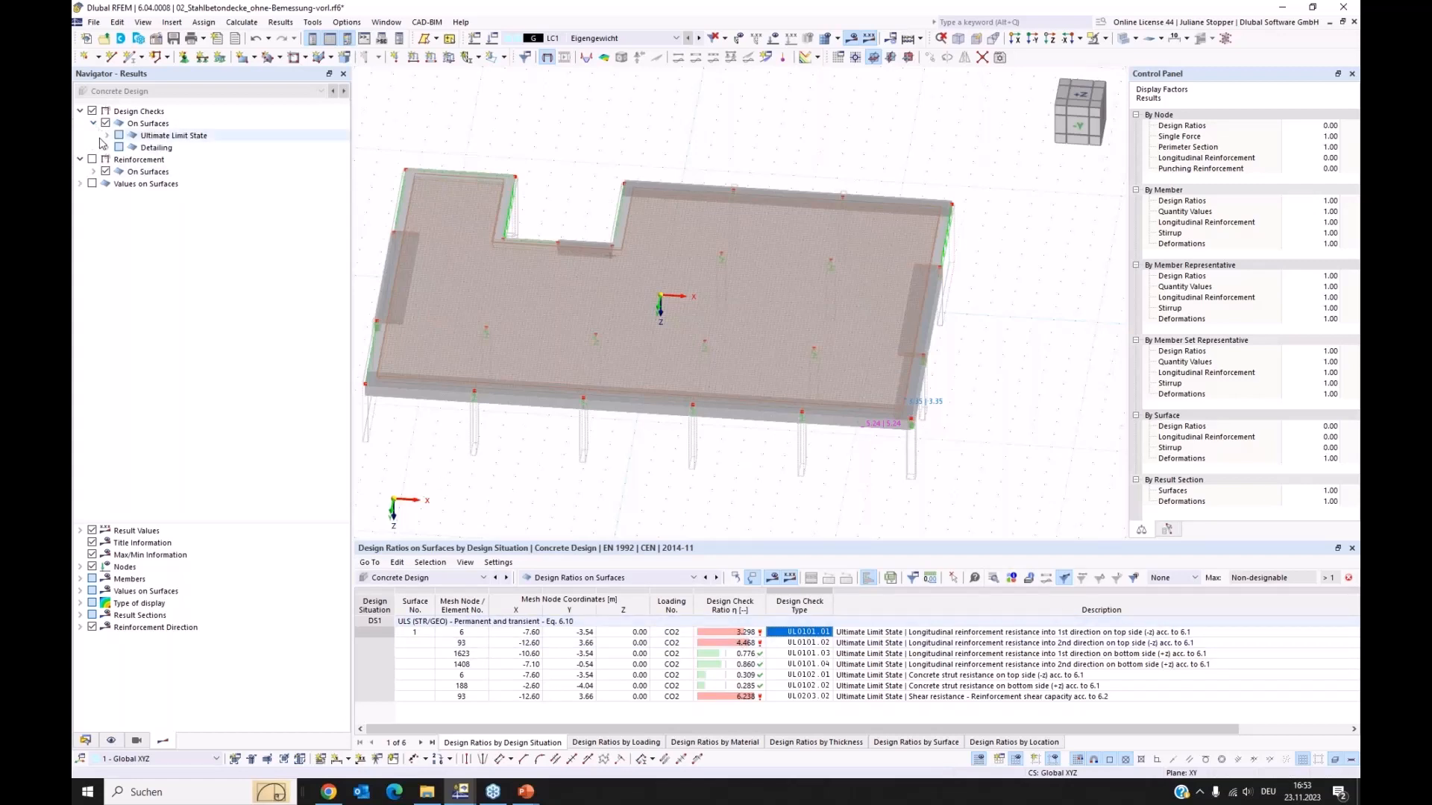
left_click(107, 136)
left_click(120, 148)
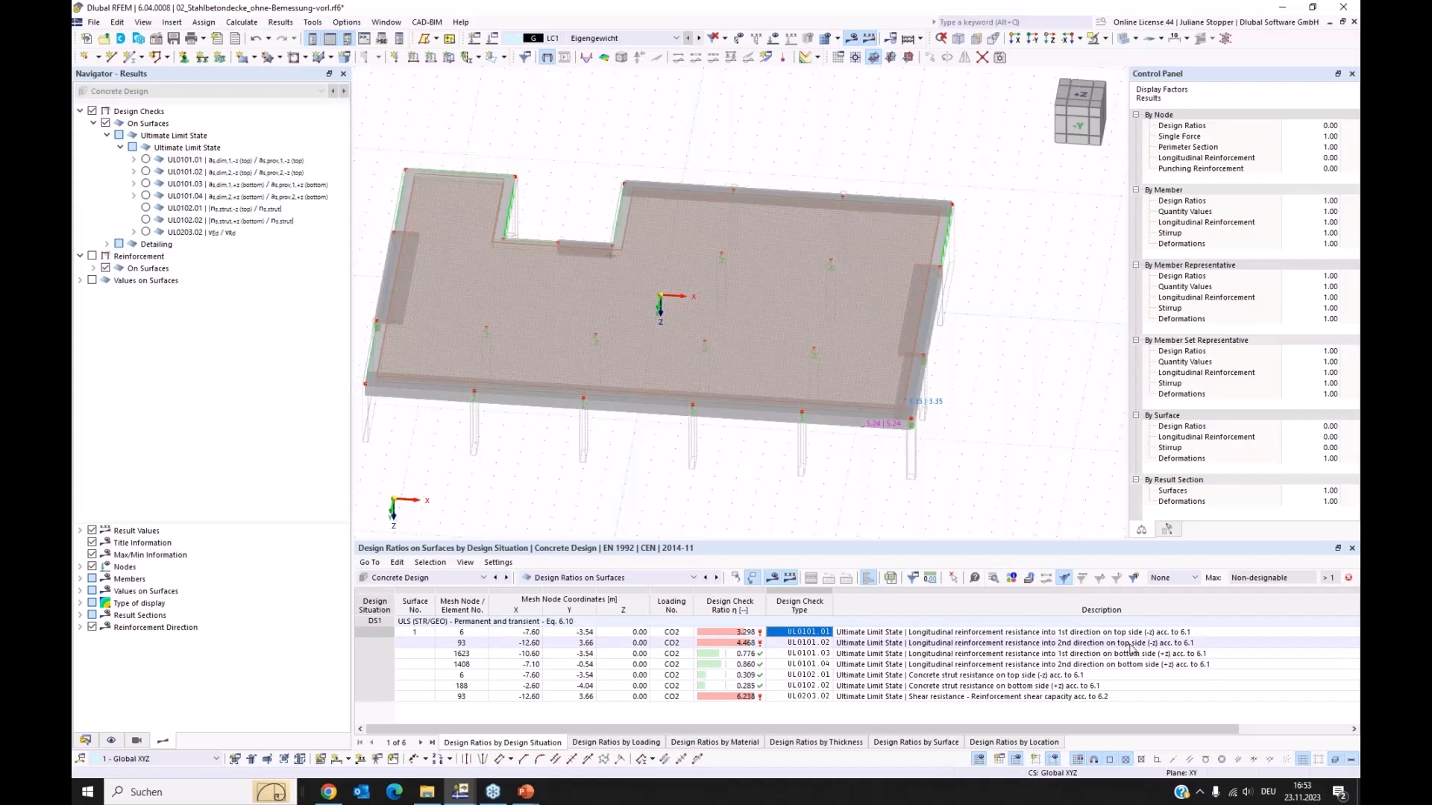
left_click(145, 159)
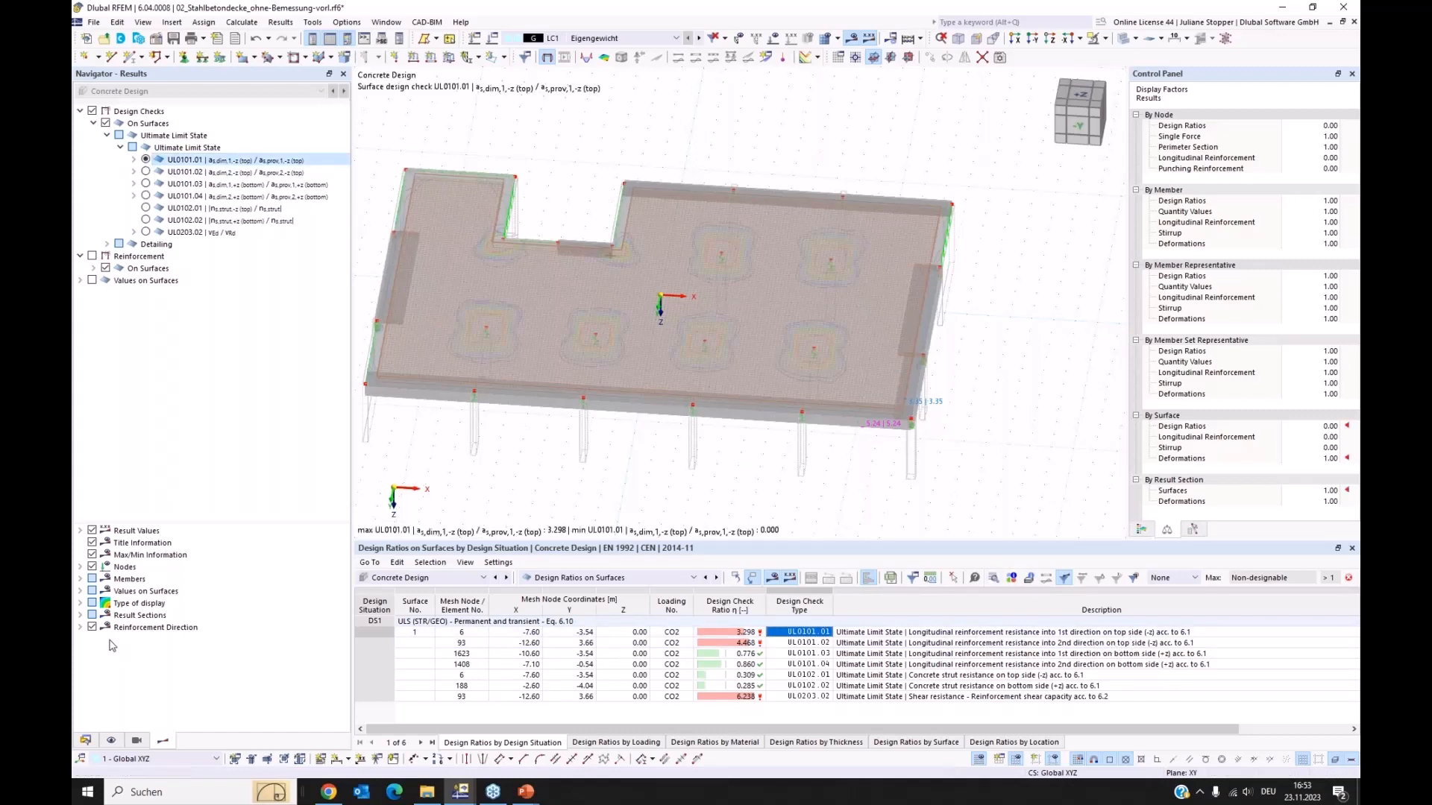
left_click(80, 602)
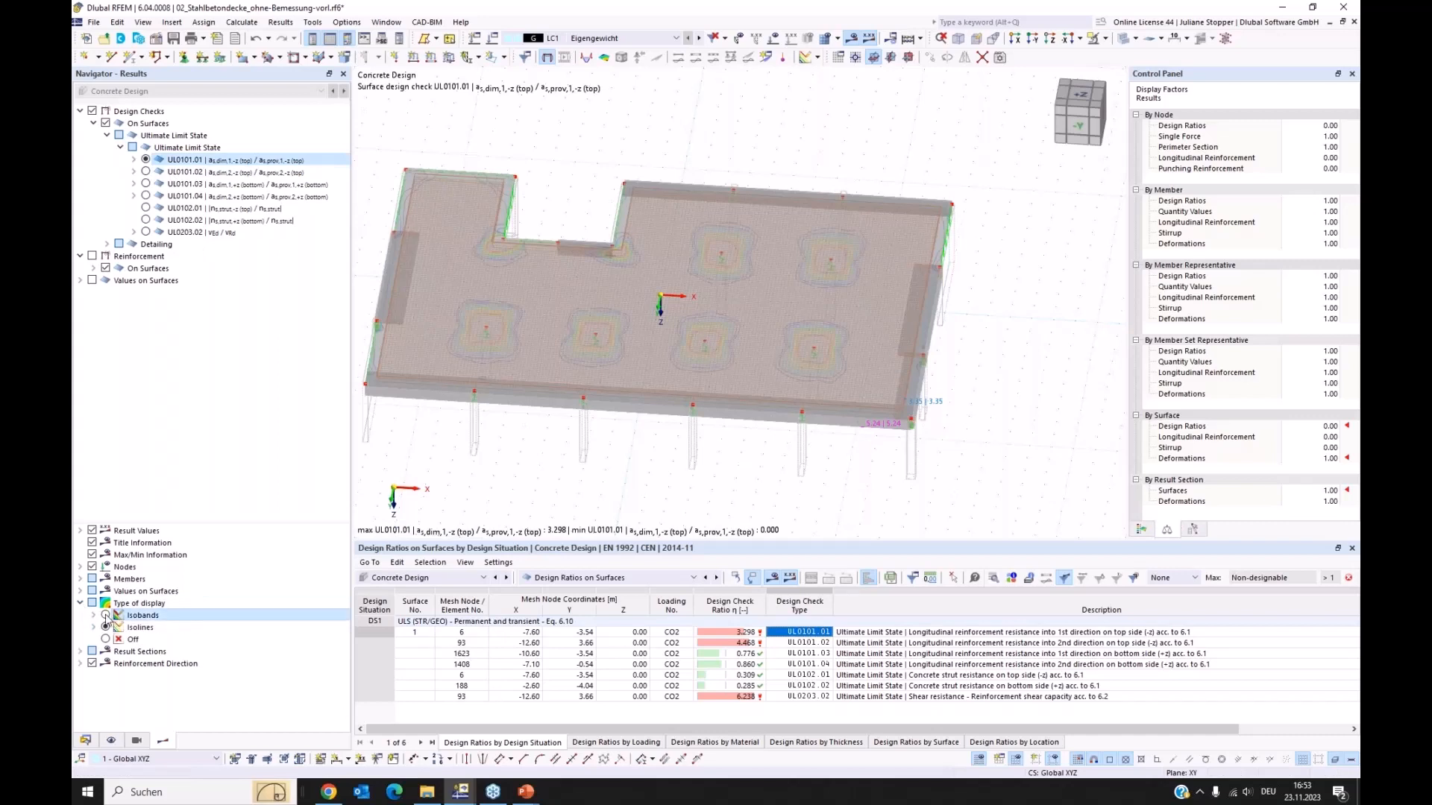
left_click(1049, 39)
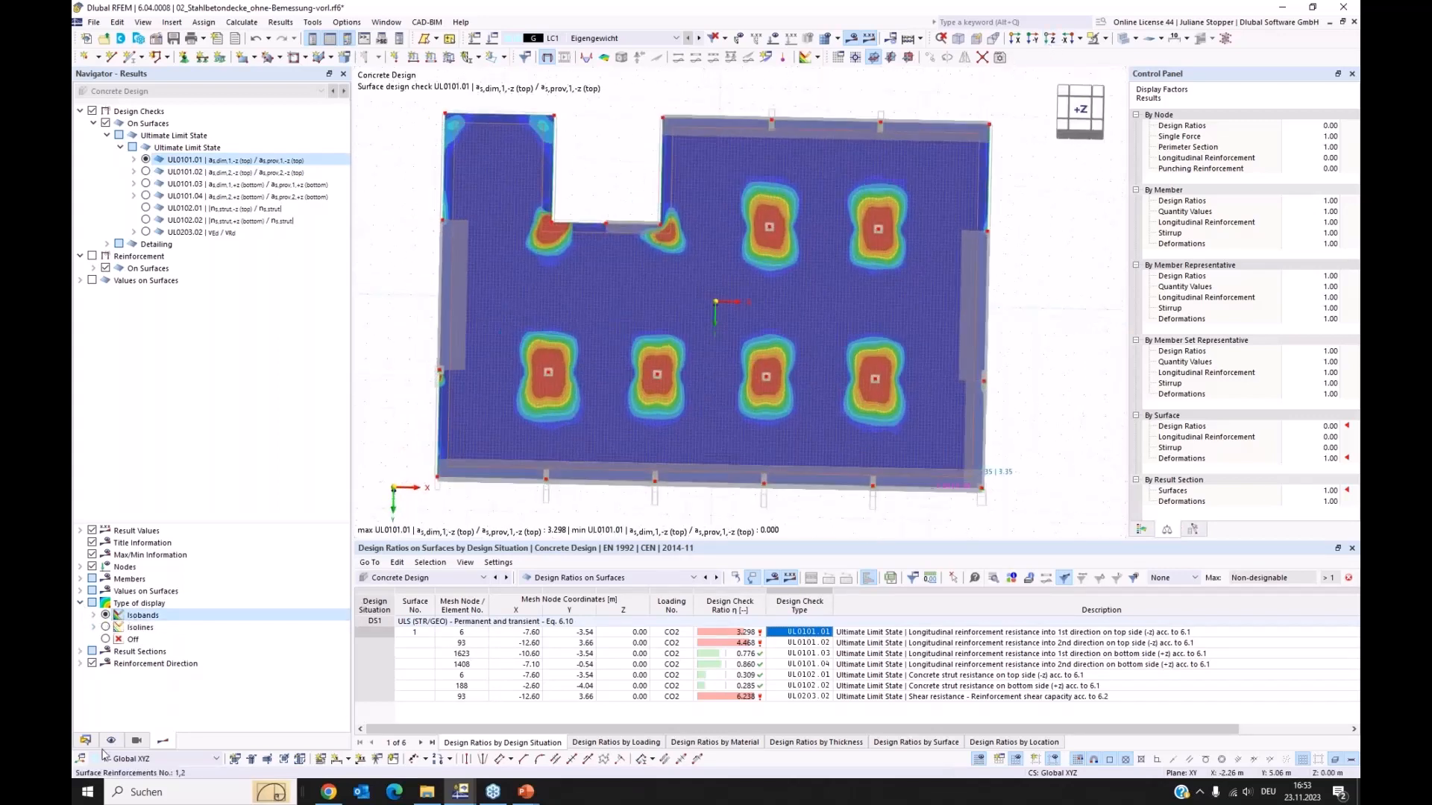
- Hide the on-surface longitudinal reinforcement symbols and switch off the model's solid rendering so the isobands can be read clearly
left_click(111, 740)
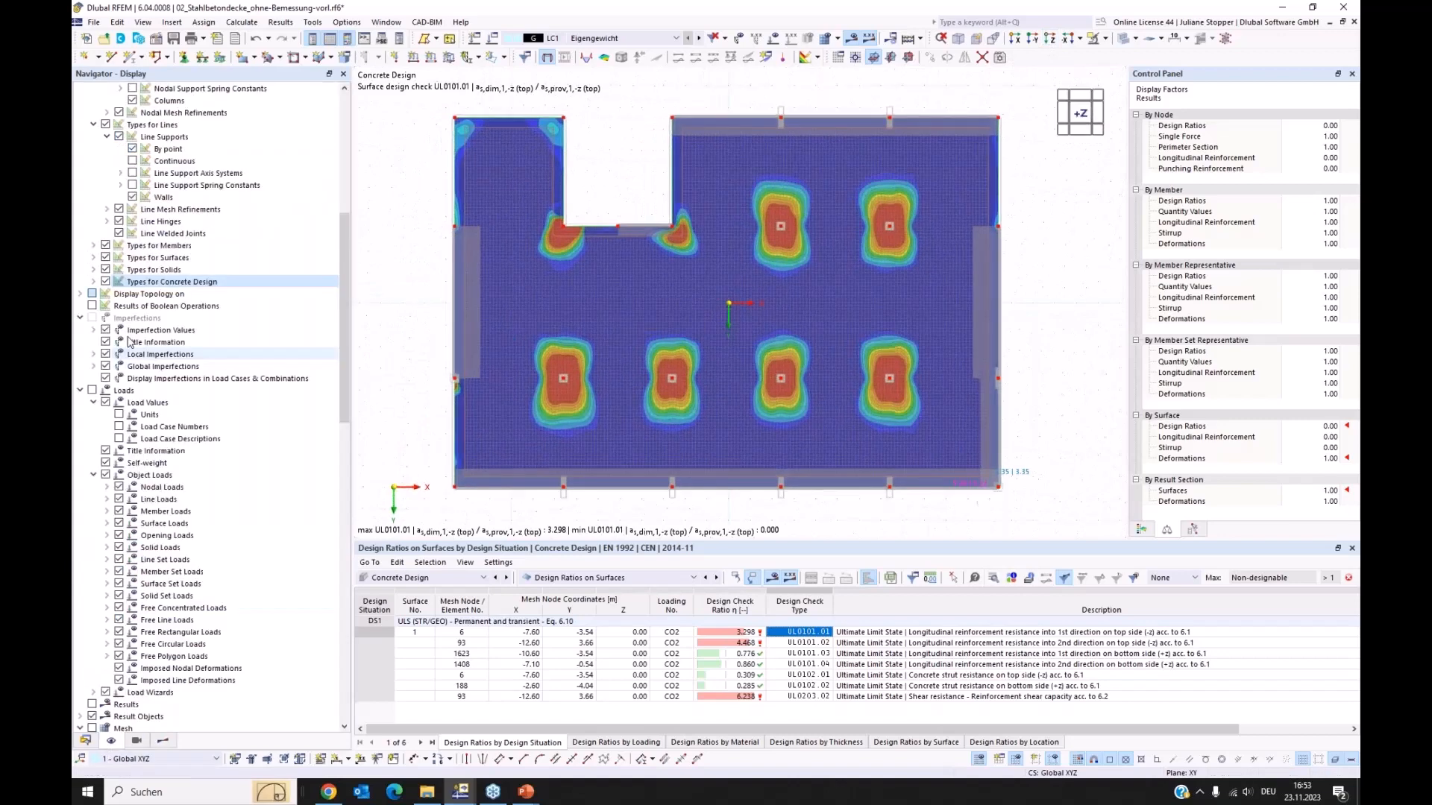
left_click(93, 282)
left_click(107, 318)
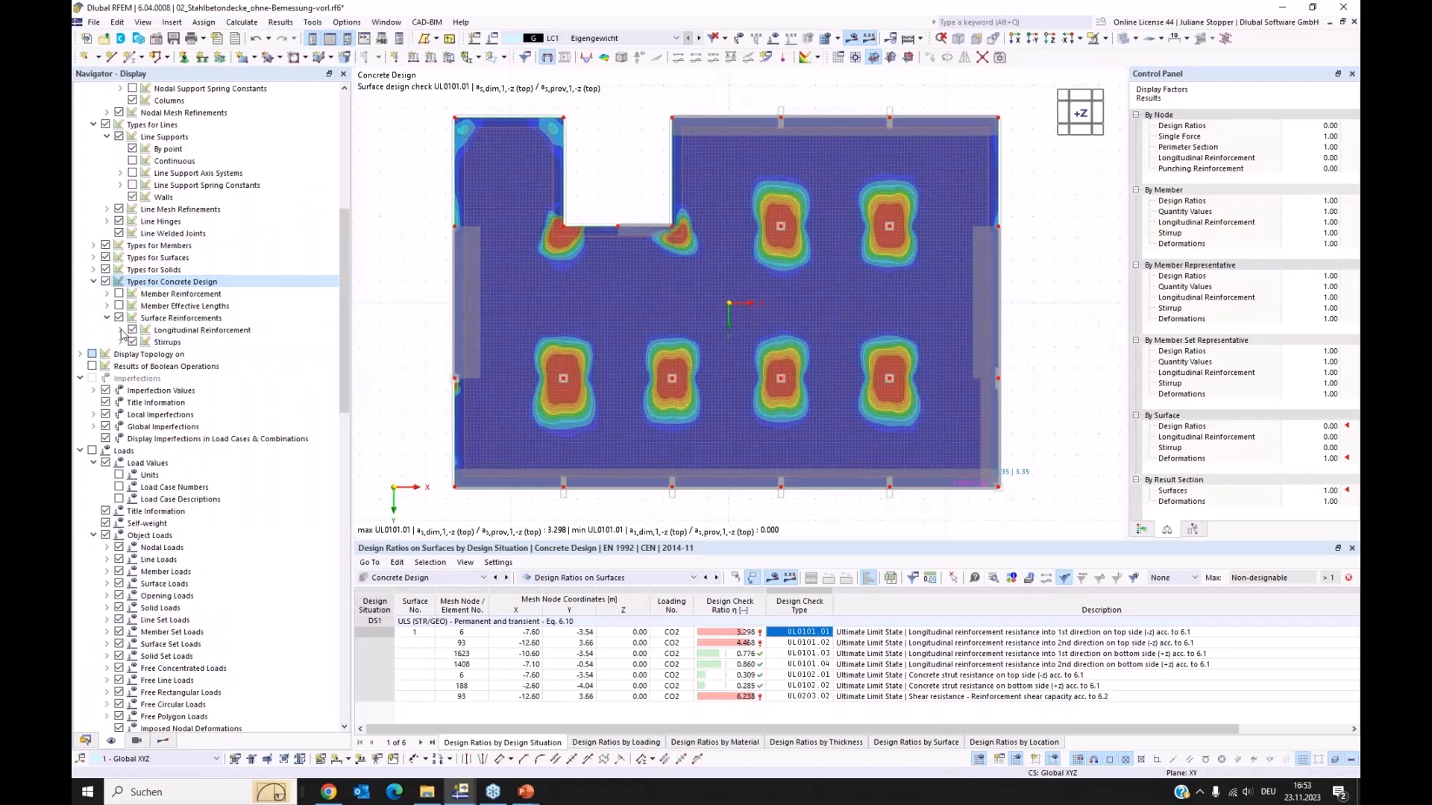
left_click(120, 330)
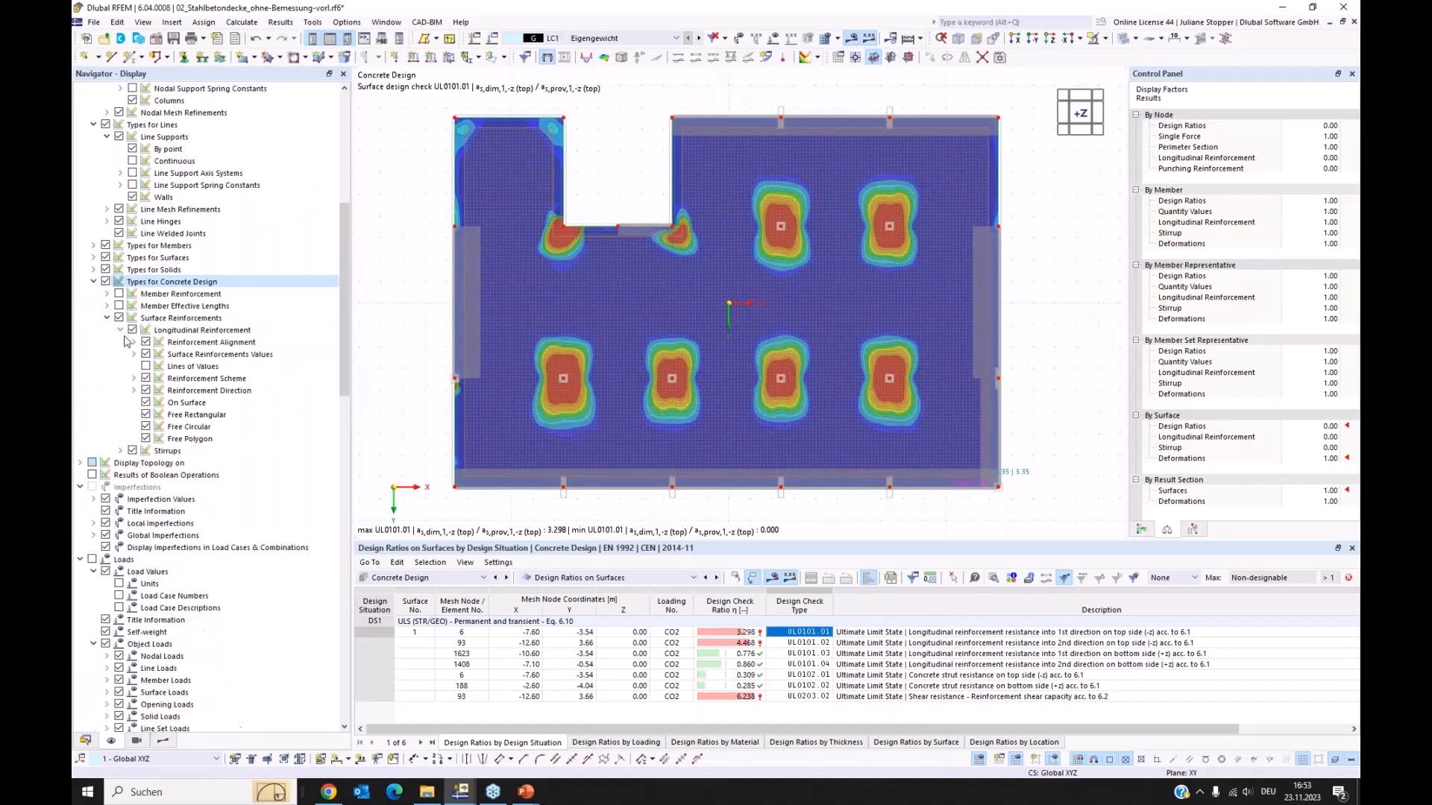
left_click(146, 403)
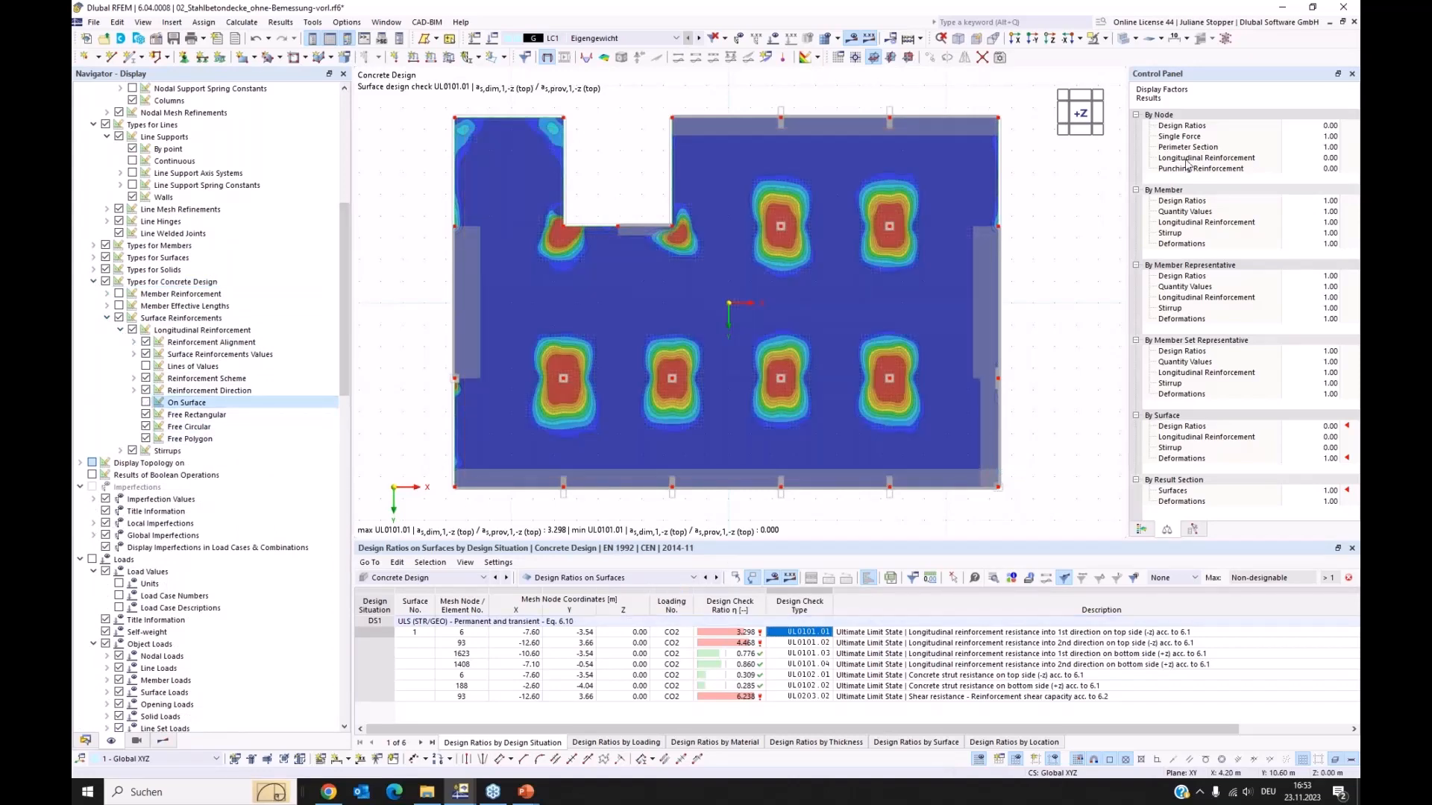
left_click(1124, 38)
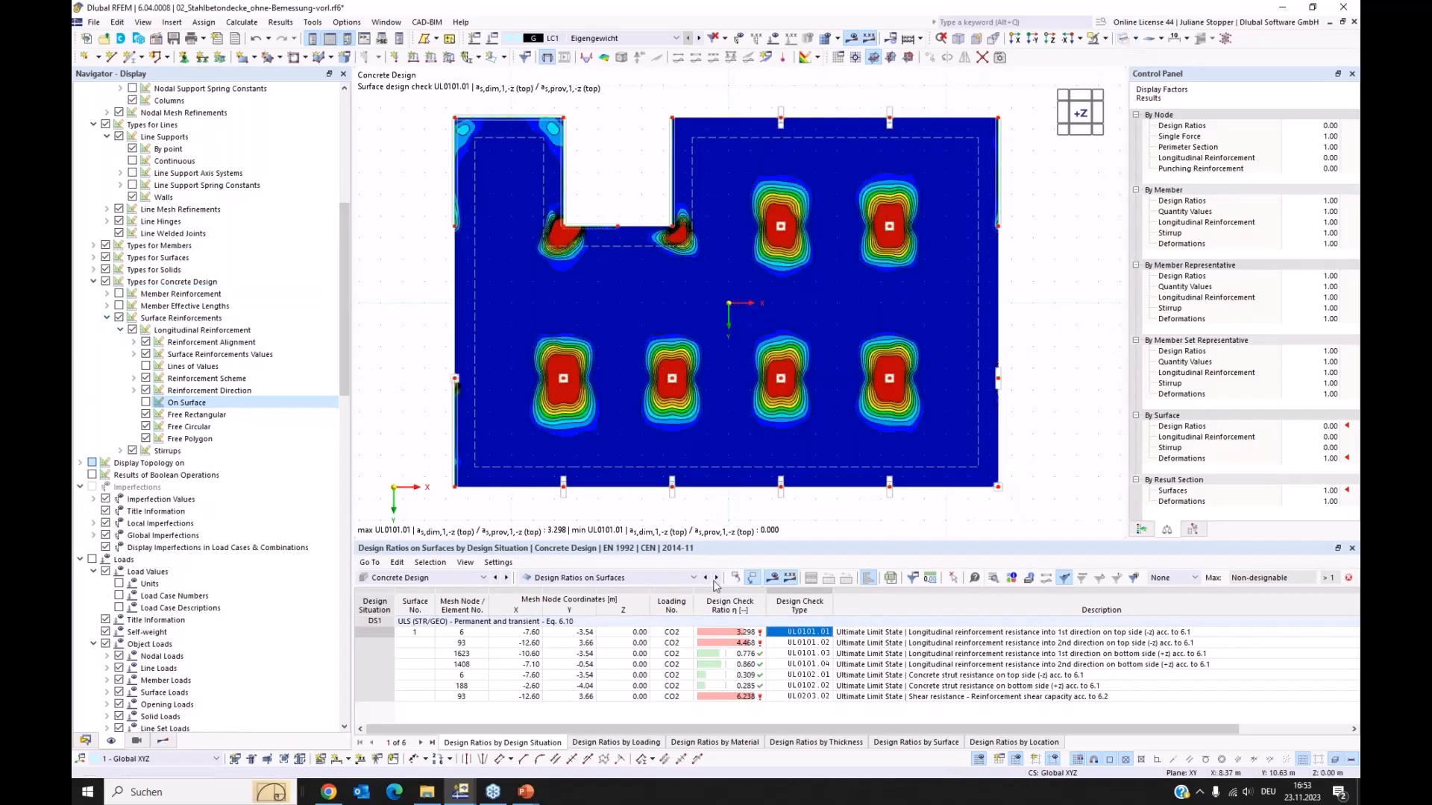
- Review the surface design checks UL0101.02, UL0101.03 and UL0101.04 on the slab in plan view
left_click(162, 740)
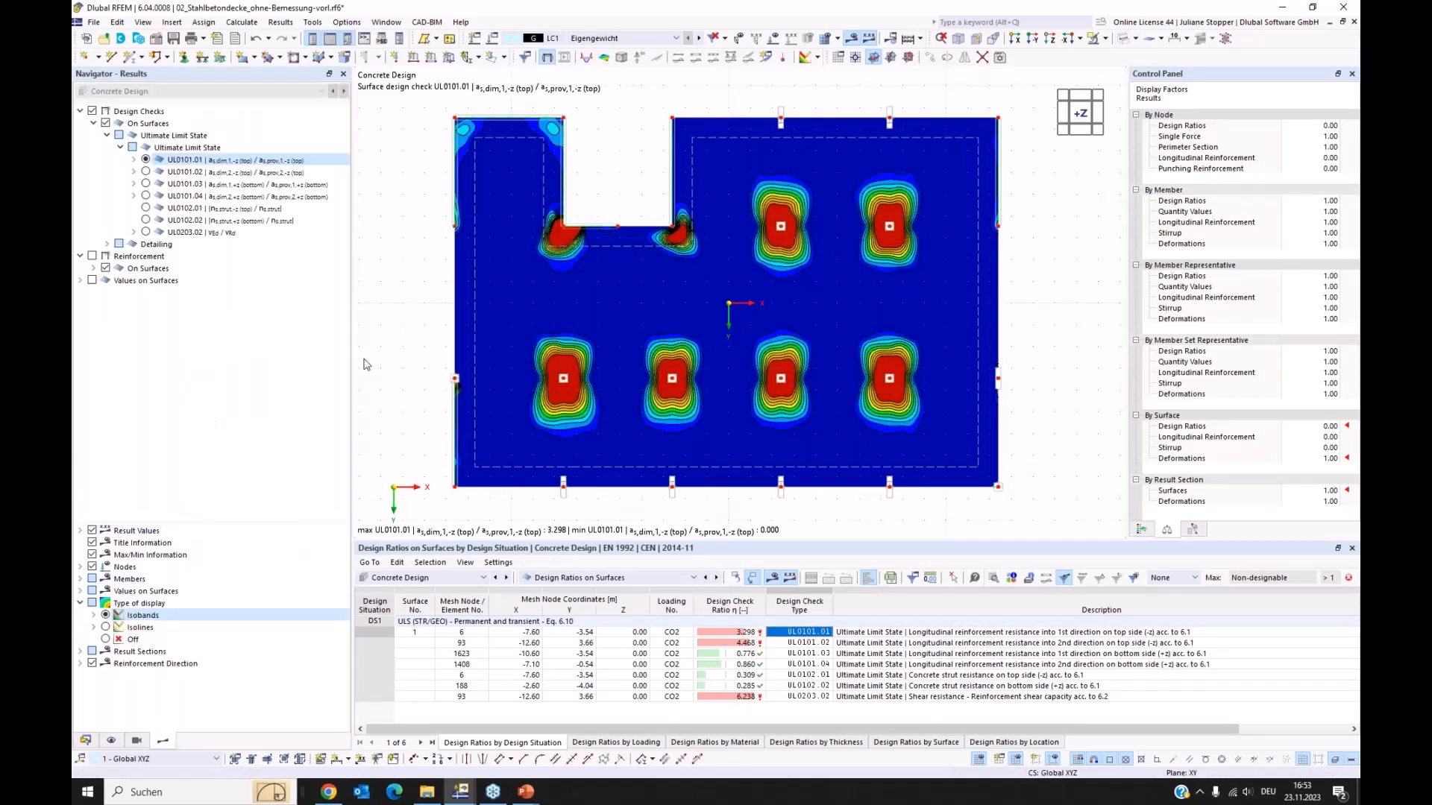
left_click(1052, 43)
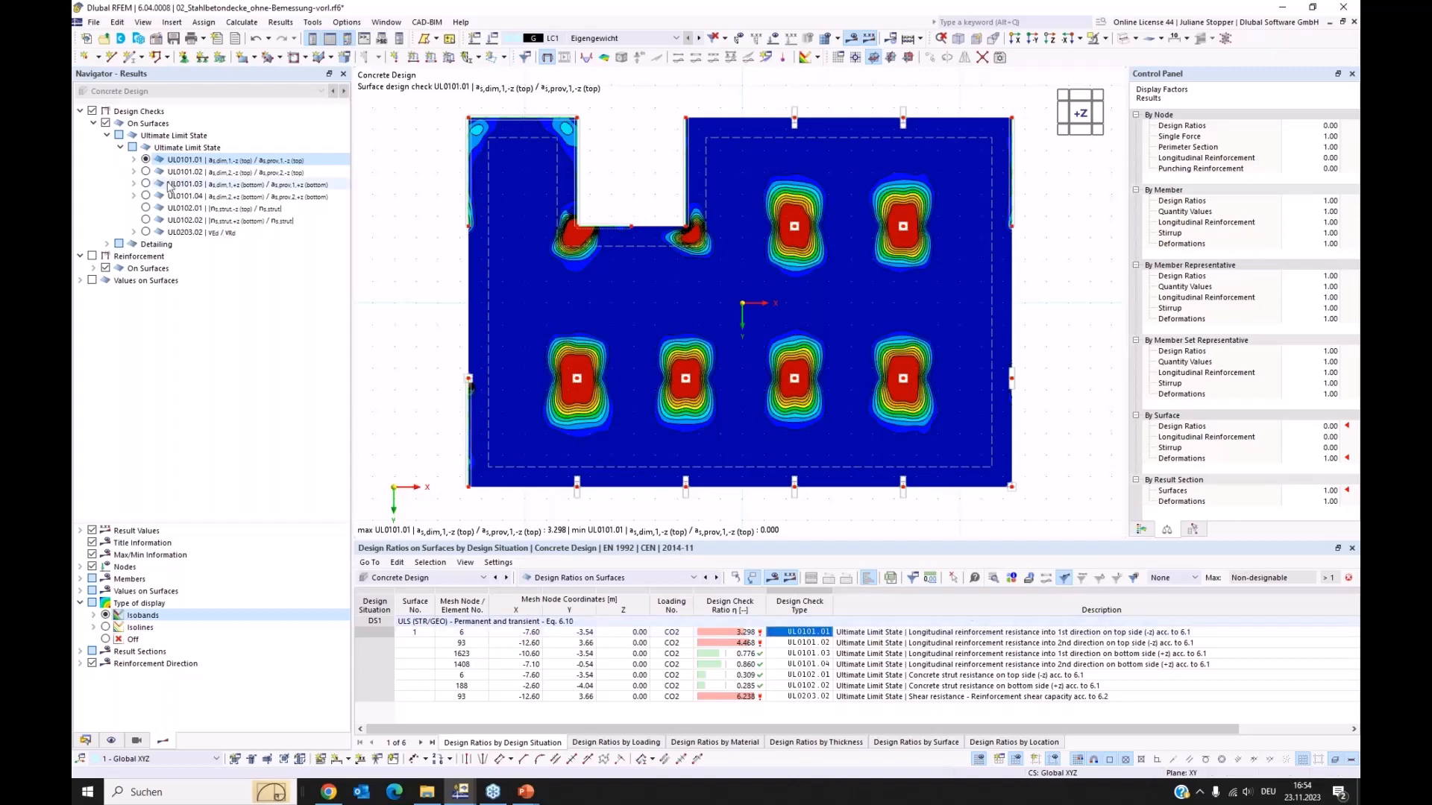
left_click(145, 171)
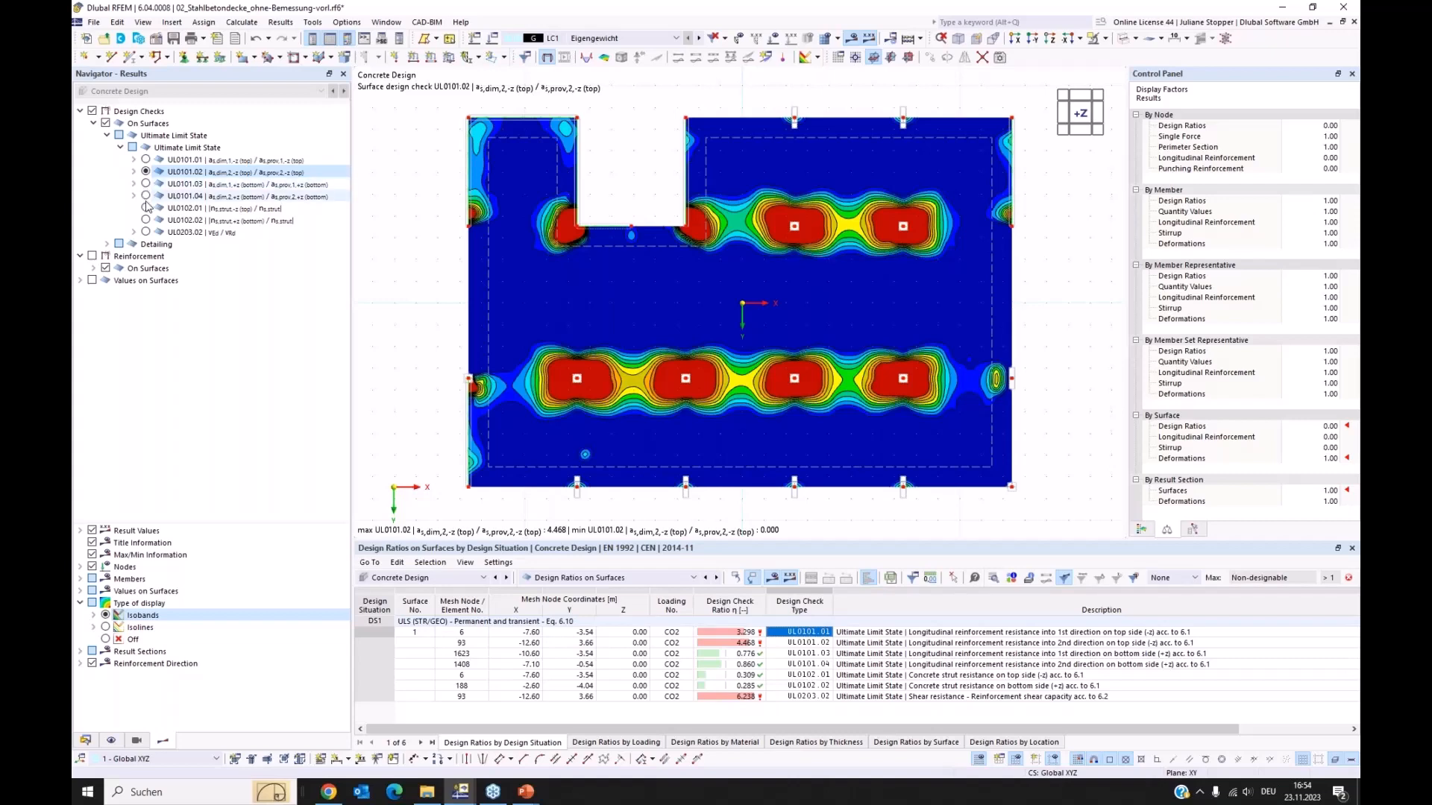
left_click(145, 183)
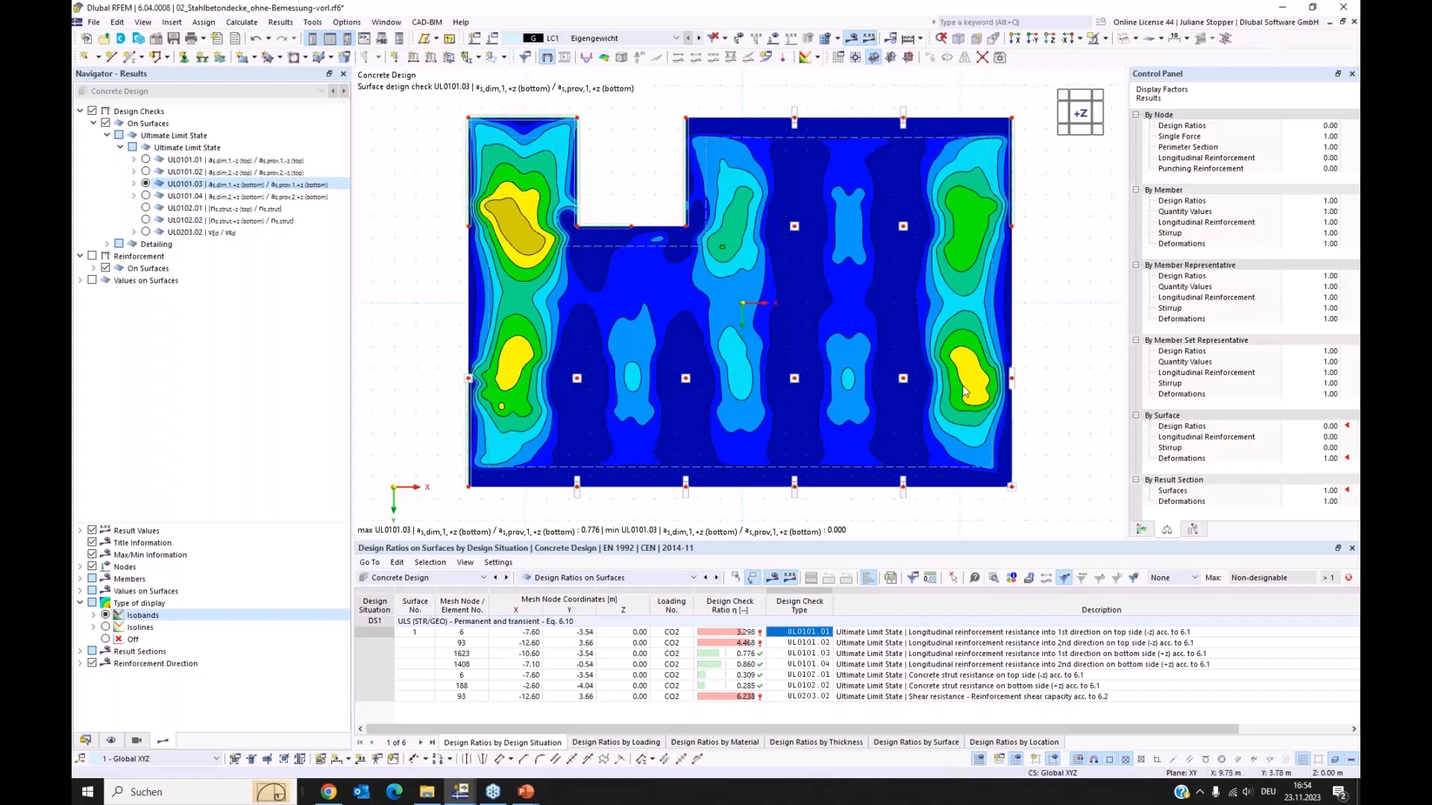
left_click(146, 196)
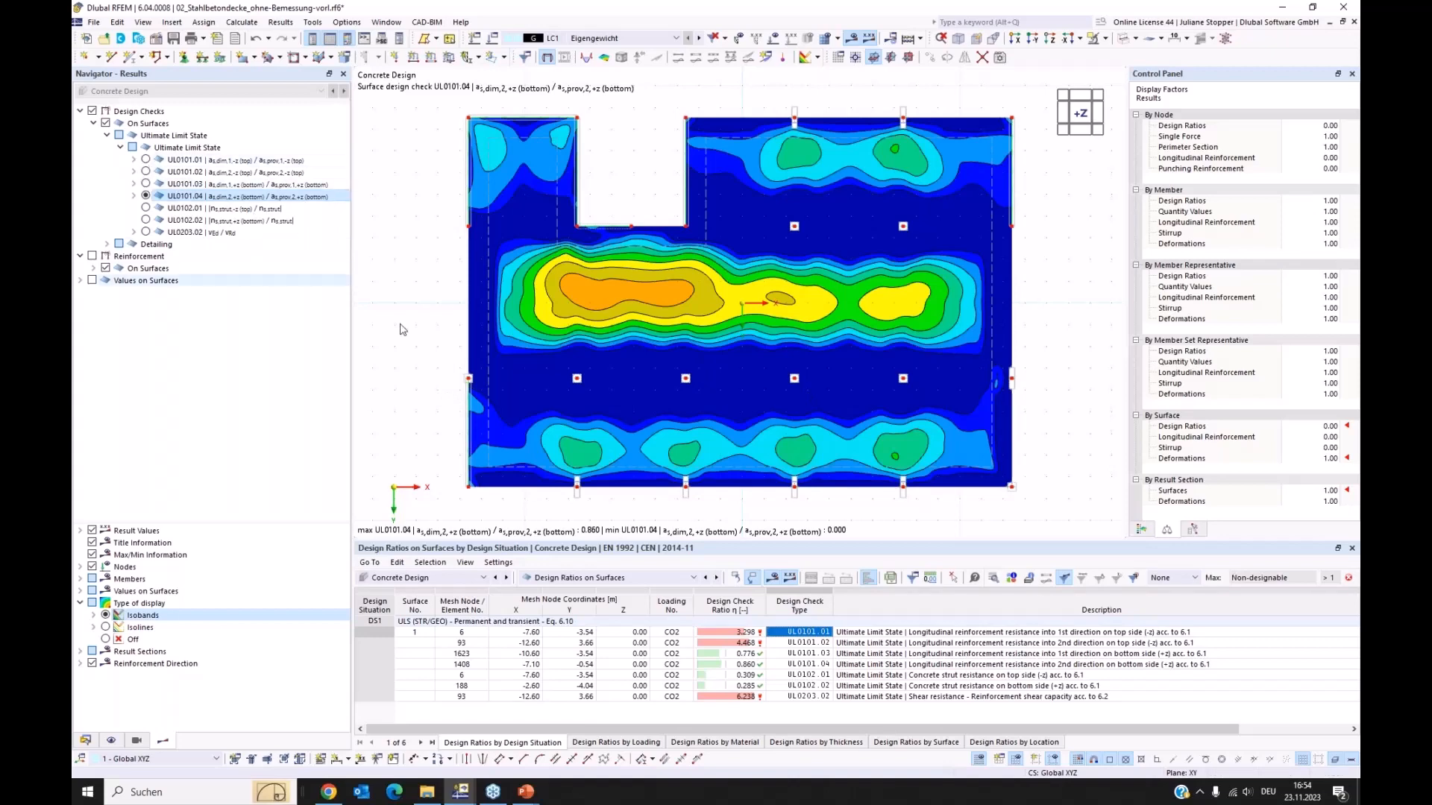
- Start a new surface reinforcement definition with the Free Rectangular location type
left_click(86, 742)
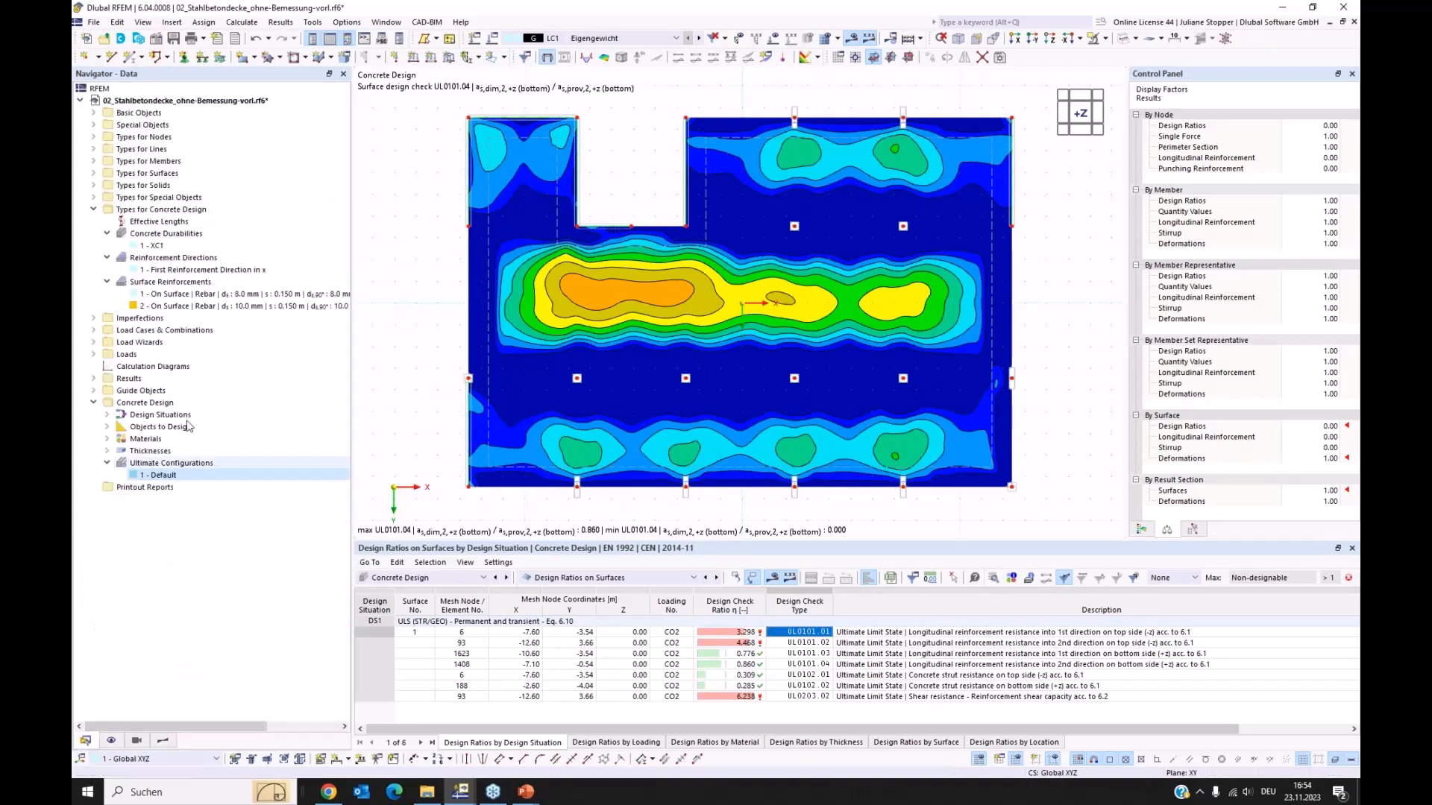
right_click(173, 284)
left_click(217, 307)
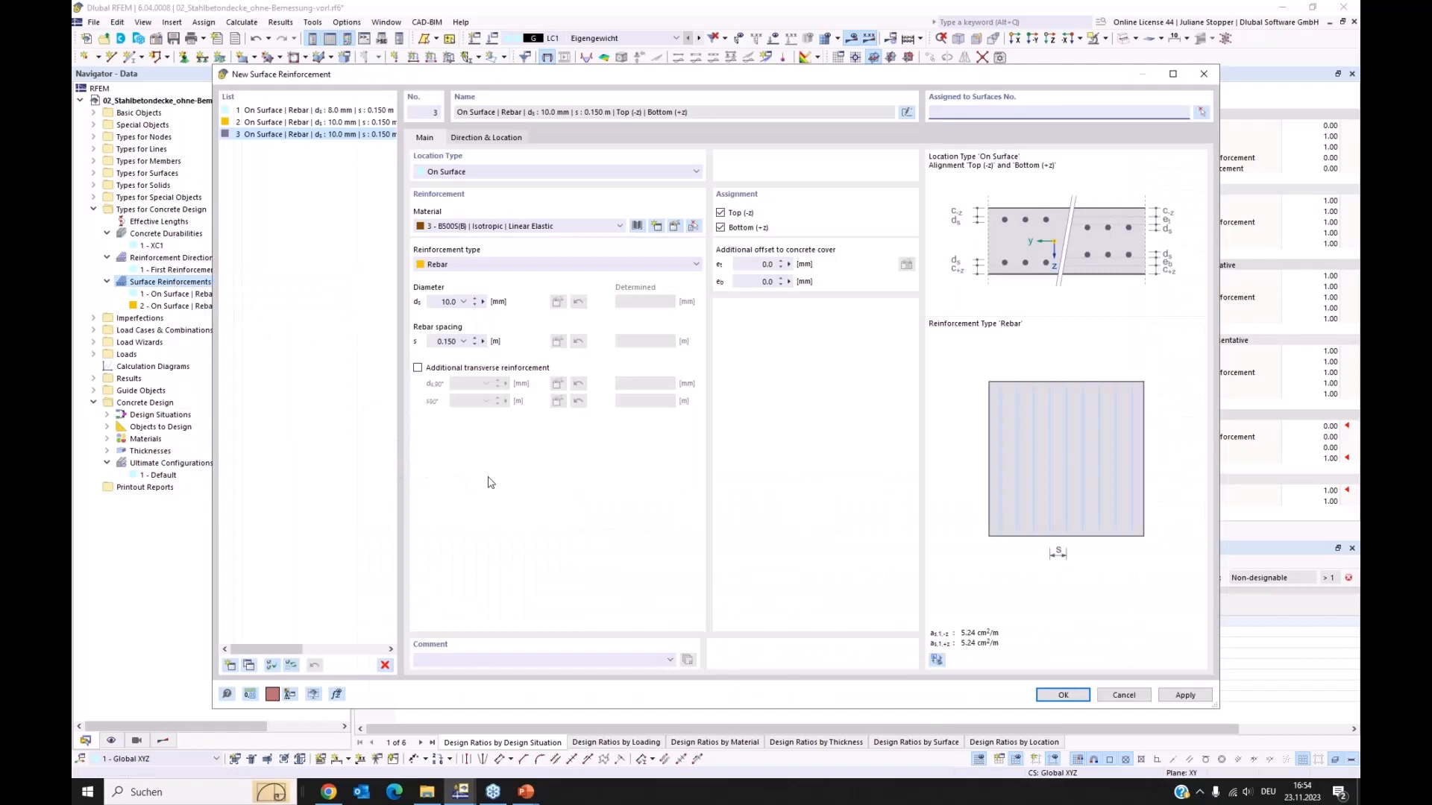
left_click(511, 172)
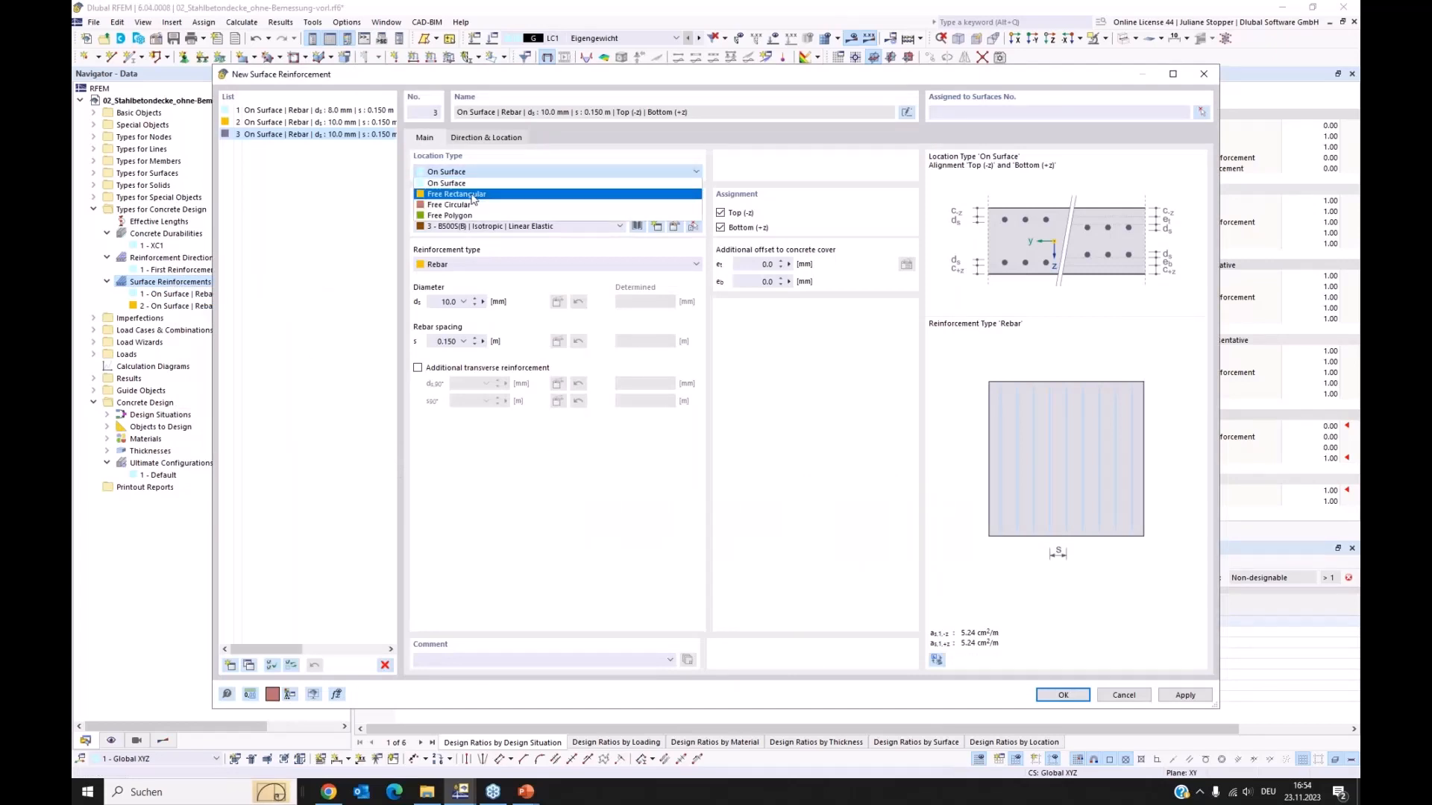
left_click(473, 197)
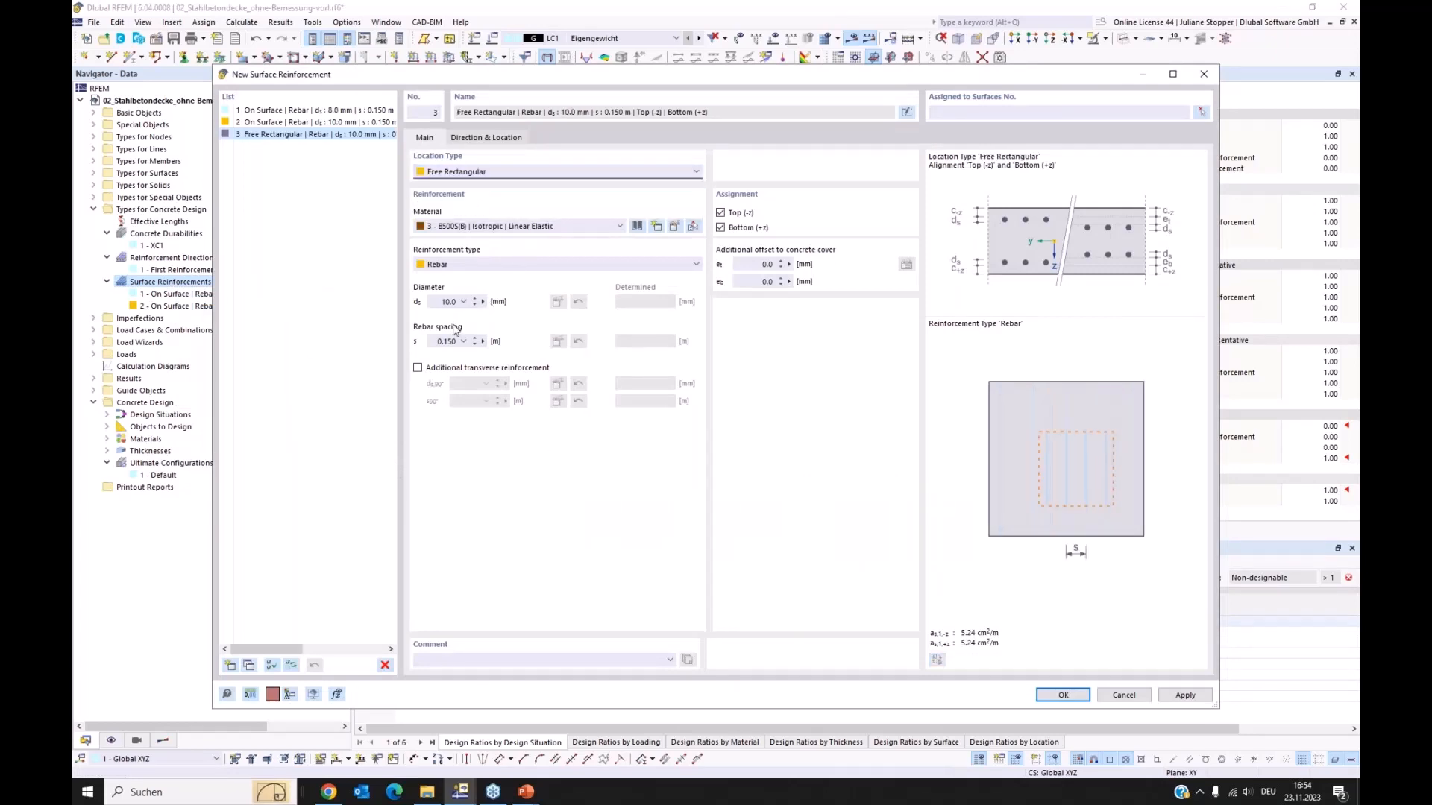
- Add transverse reinforcement to the free rectangular definition, set both rebar diameters to 16 mm, and try to confirm it
left_click(418, 367)
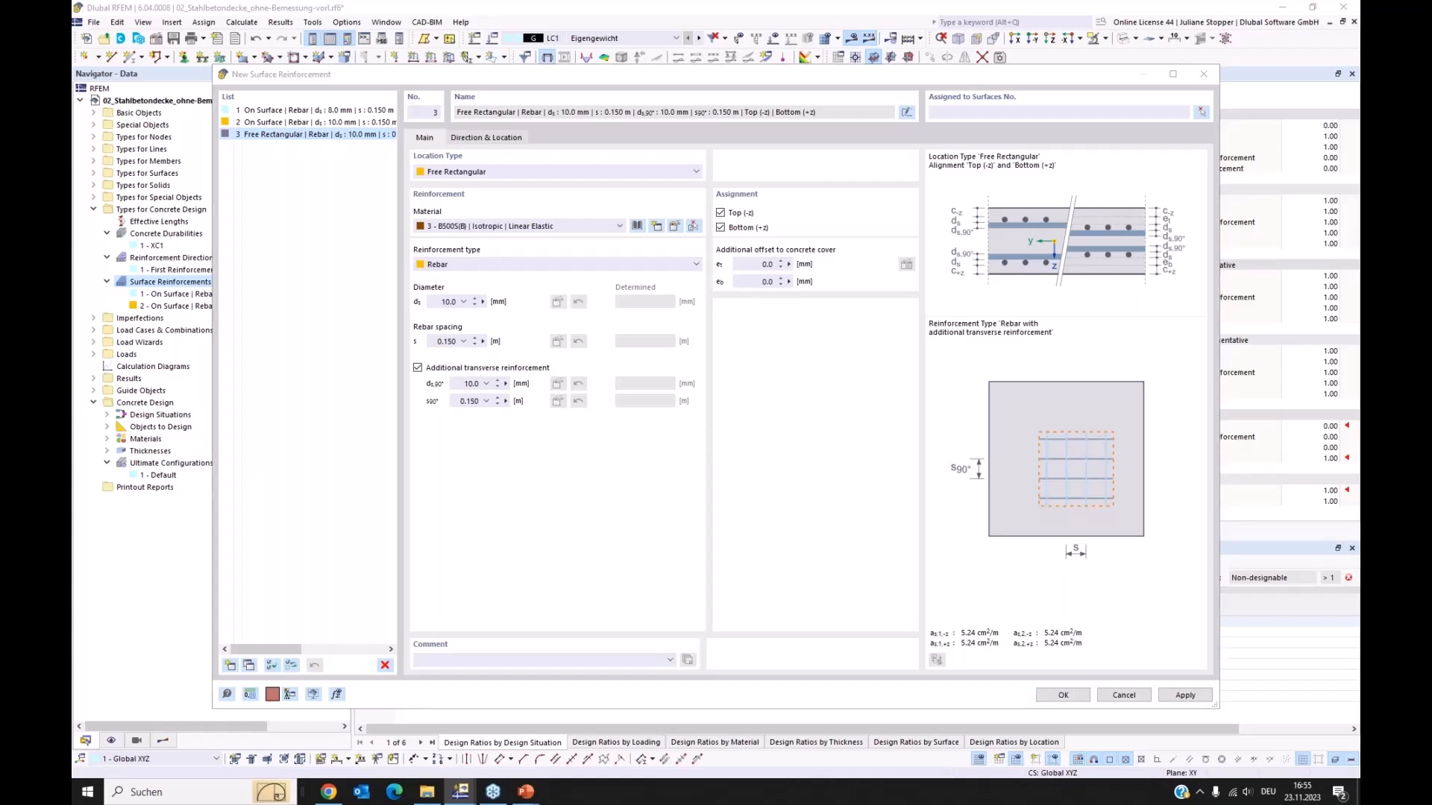
left_click(464, 302)
left_click(447, 367)
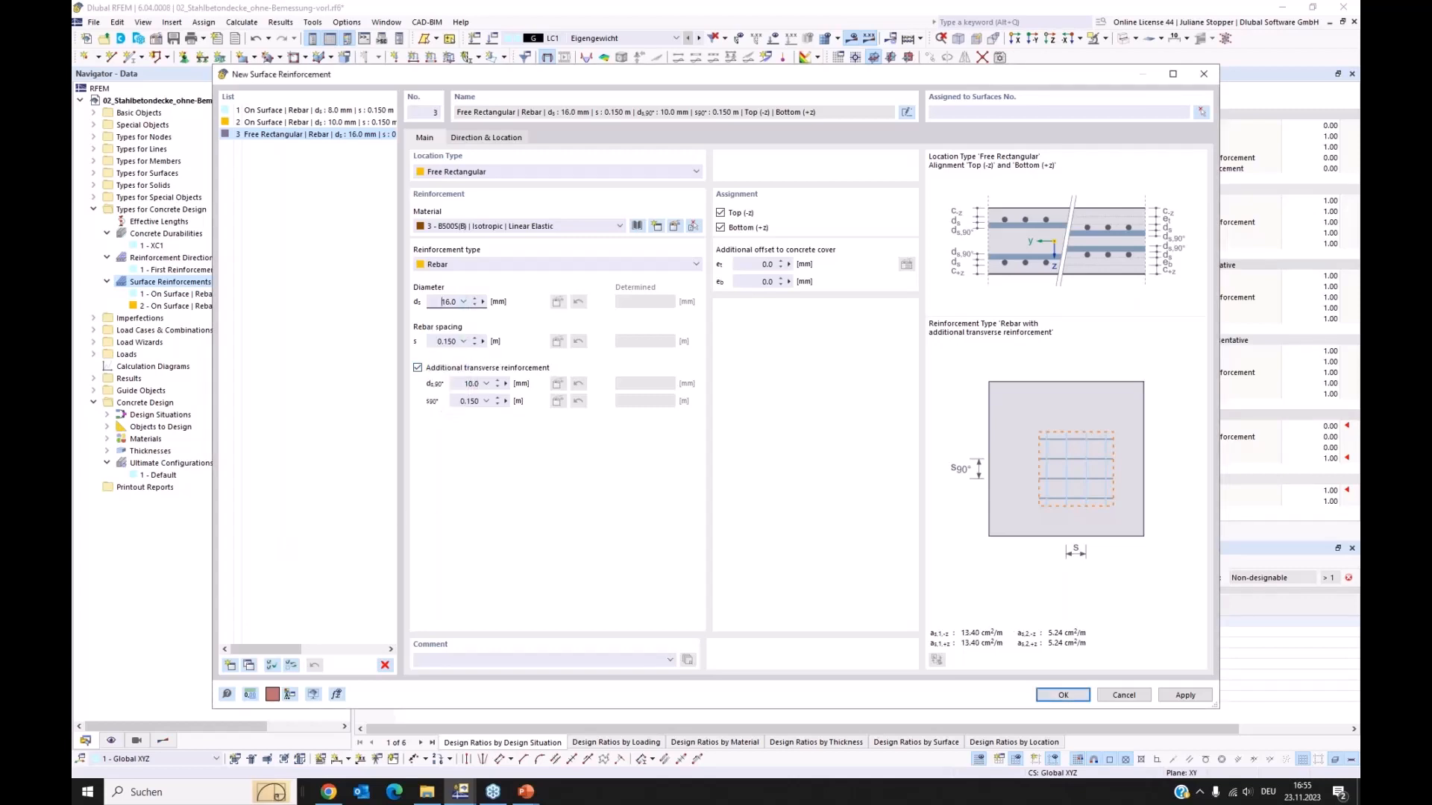
left_click(487, 383)
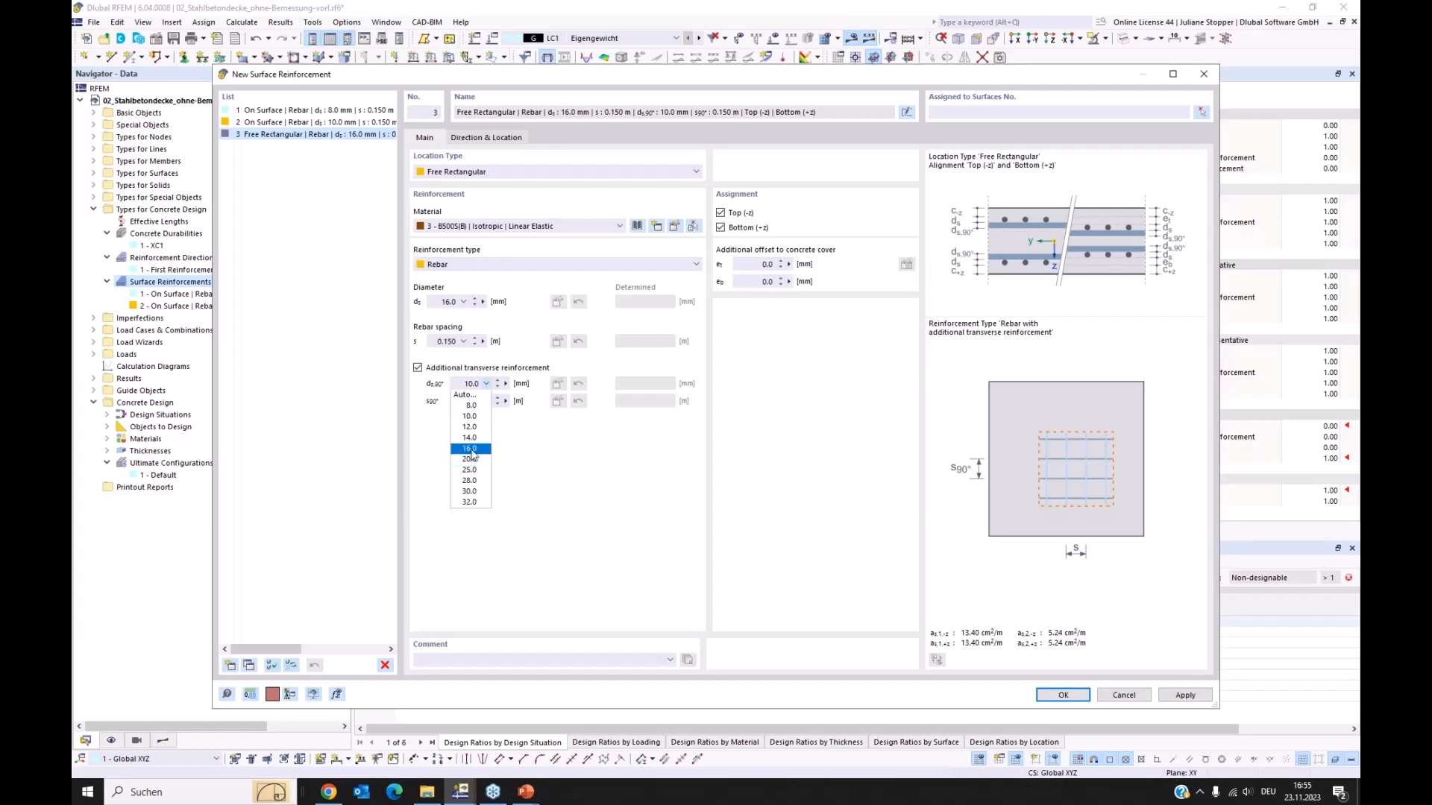
left_click(472, 458)
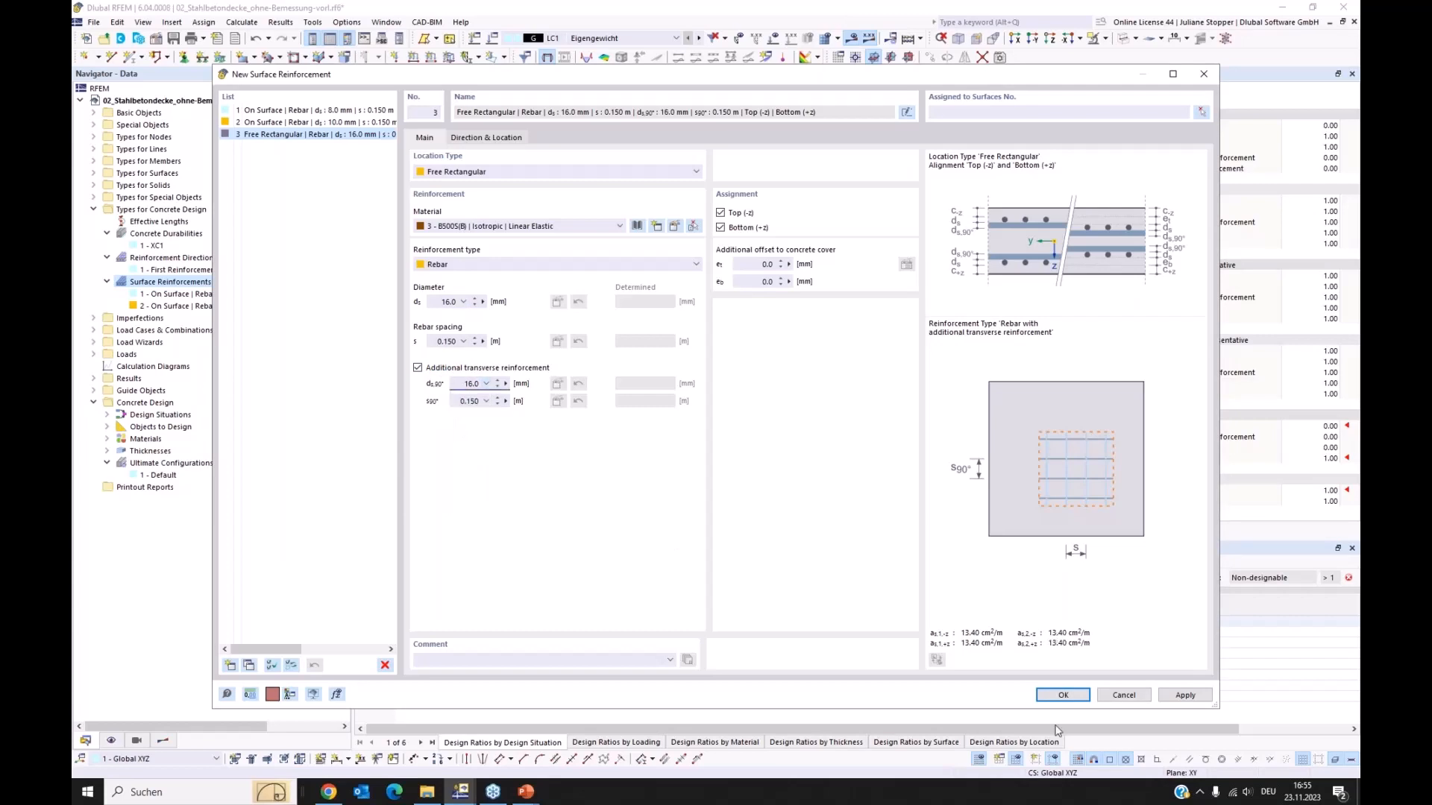
left_click(1062, 695)
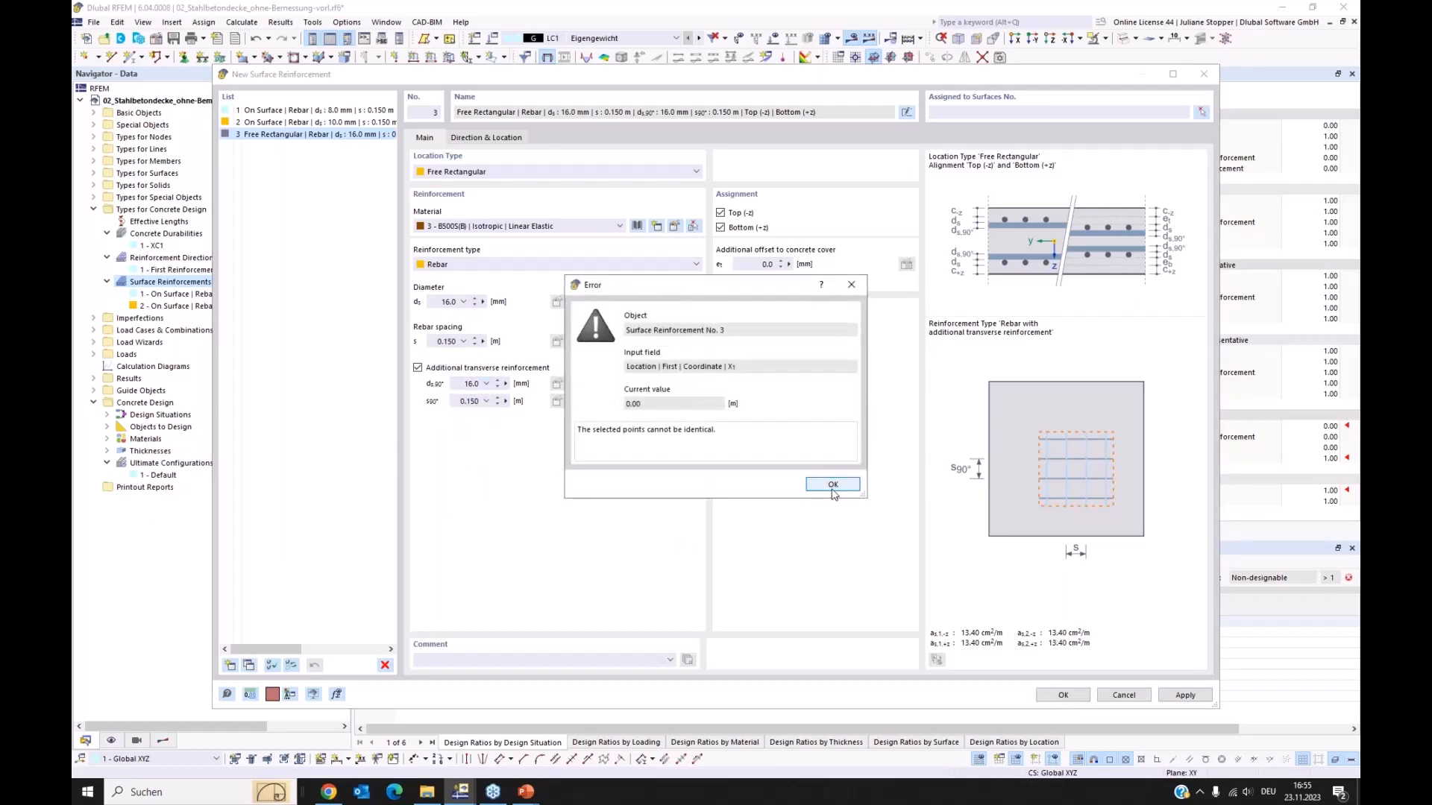
left_click(828, 483)
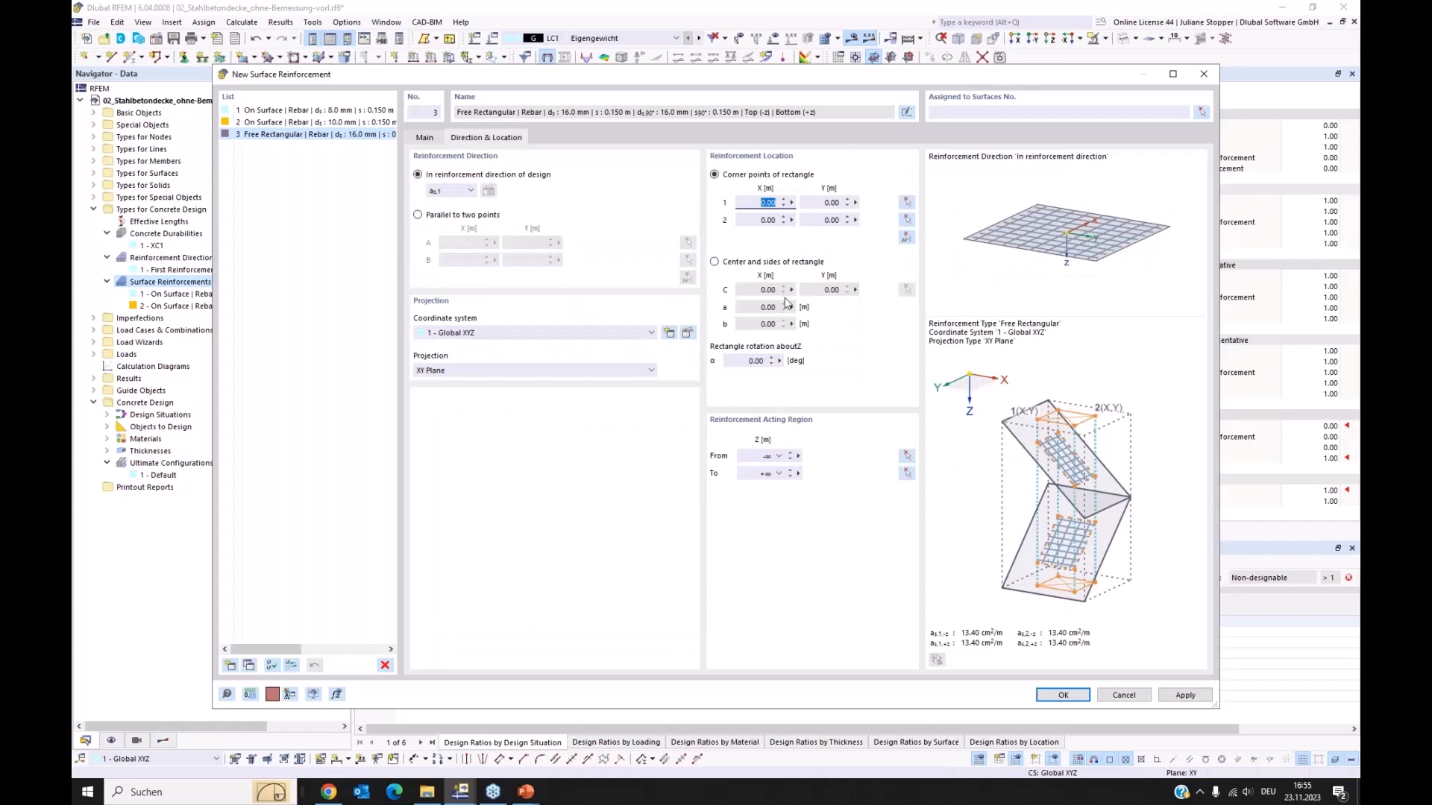
- Define the rectangle by center and sides, assign it to surface 1 and center it on node 30 at X -7.60 m, Y 3.46 m
left_click(715, 262)
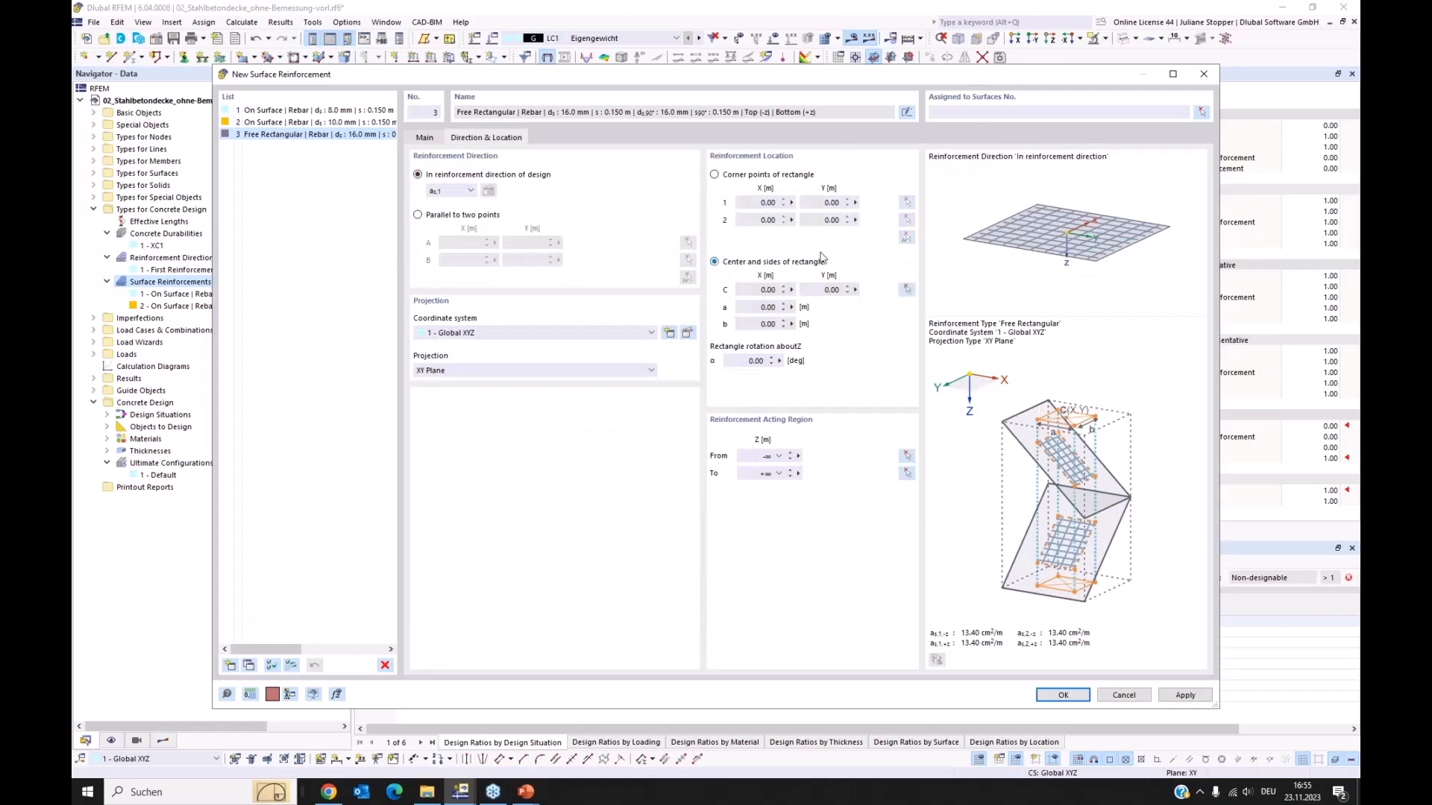
left_click(967, 113)
left_click(906, 290)
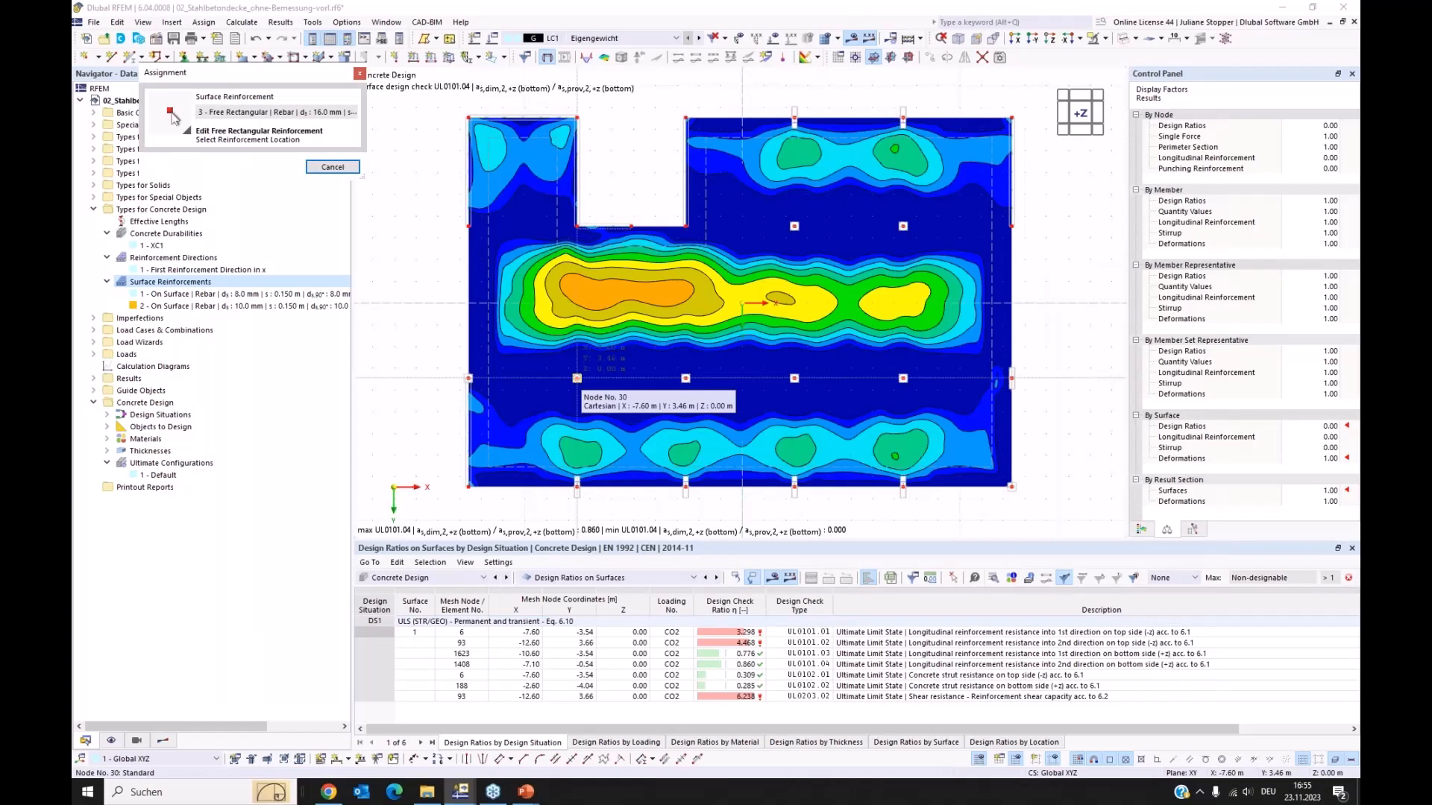
left_click(577, 378)
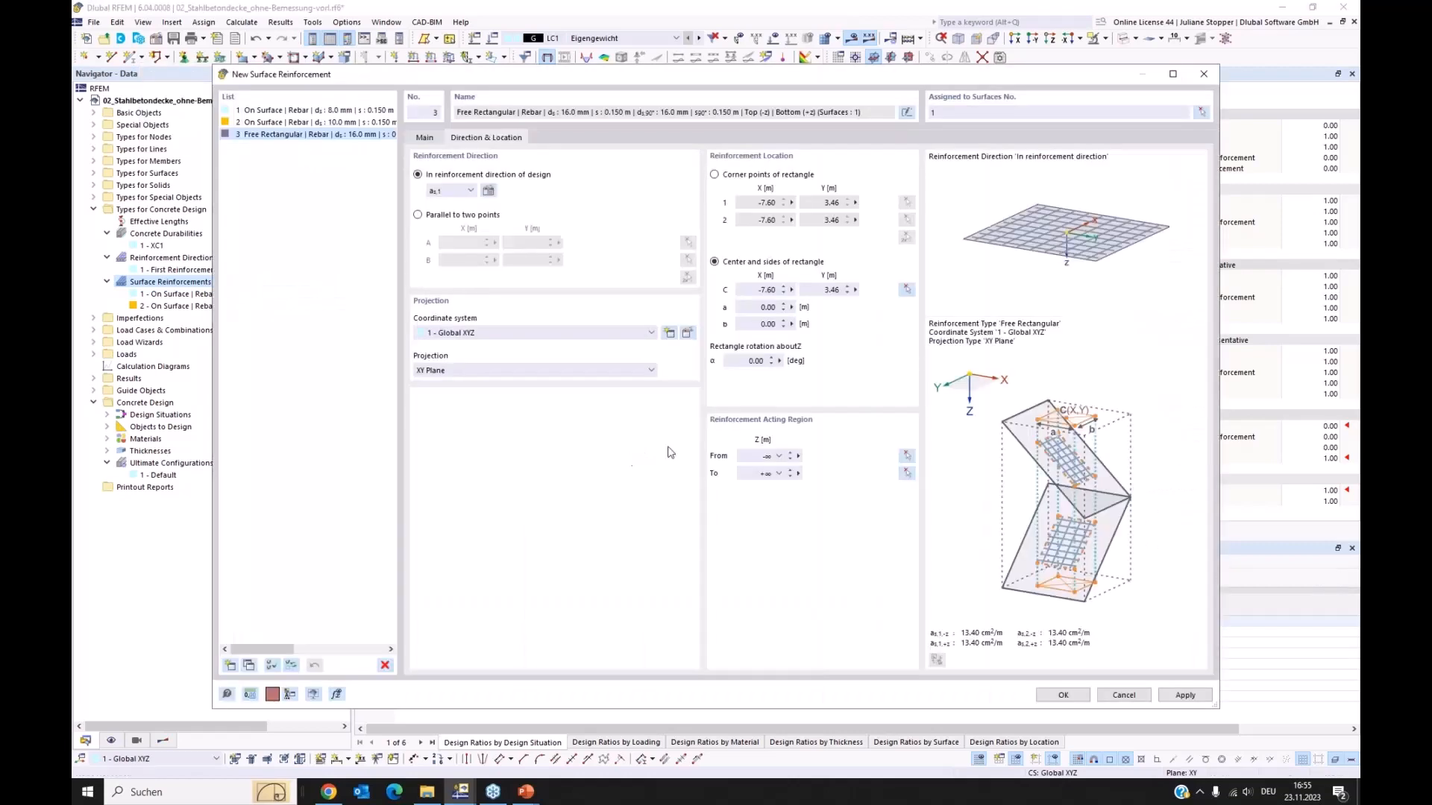
- Set both rectangle sides a and b to 2 m and create the reinforcement, accepting the deletion of the concrete design results
left_click(745, 308)
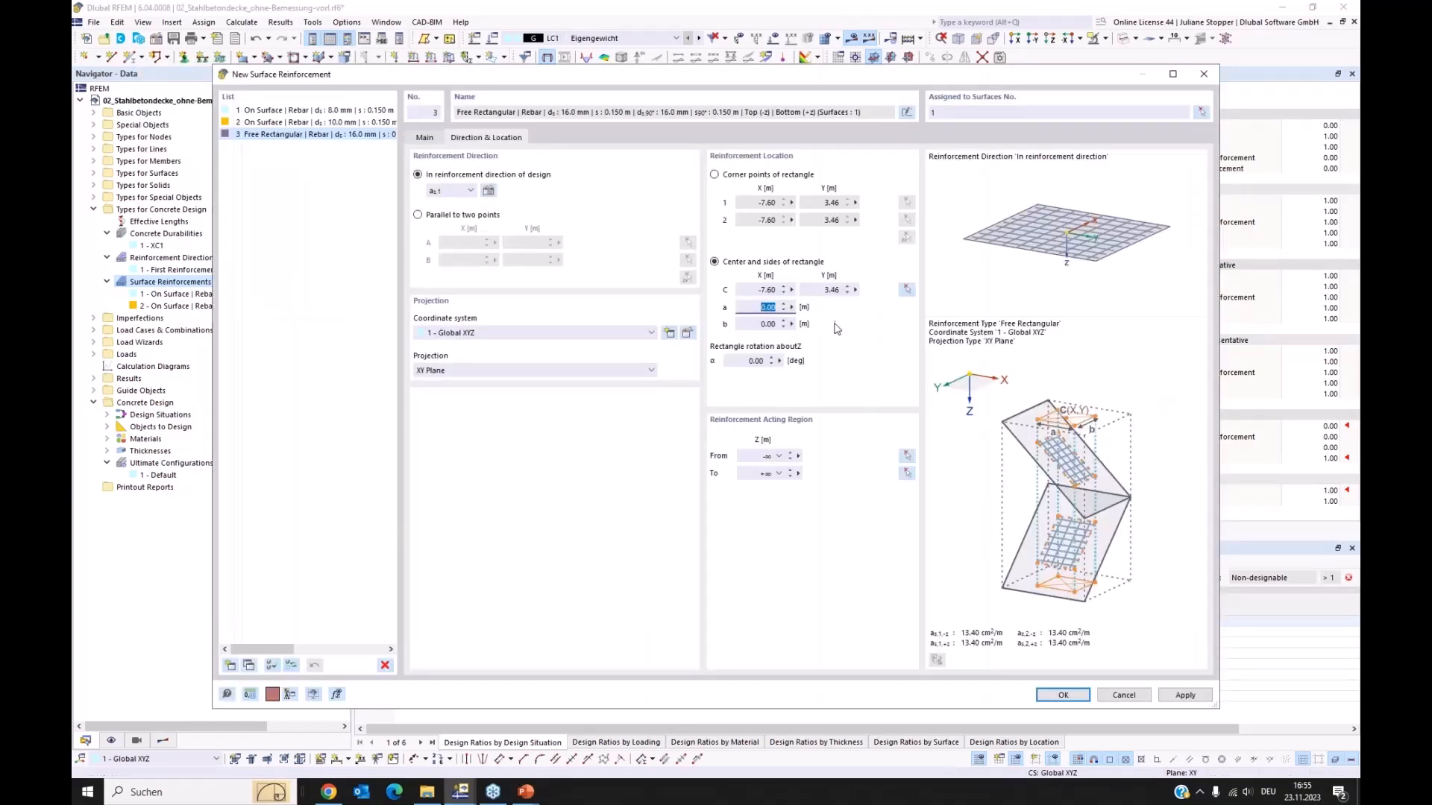
type("2")
key("Tab")
type("2")
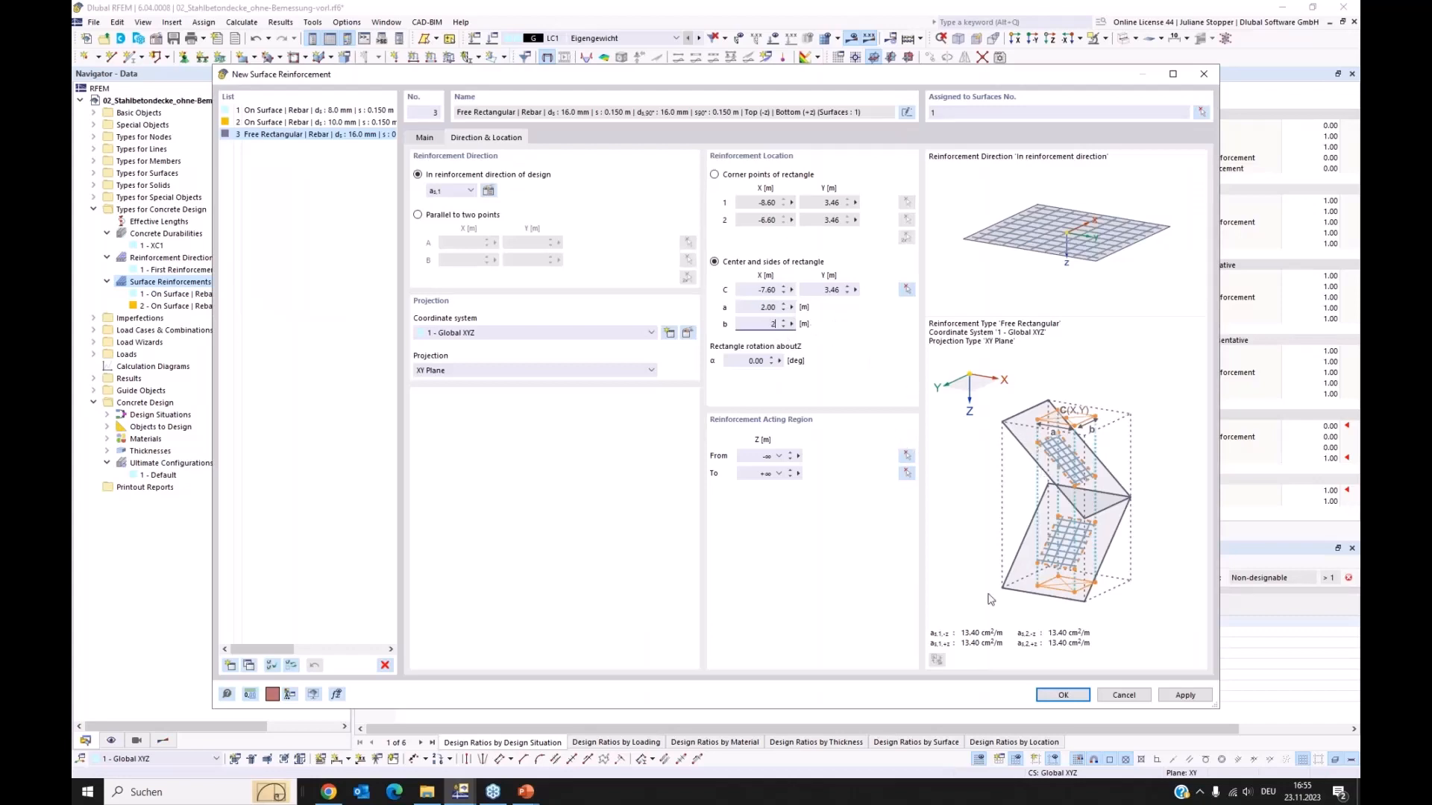
left_click(1053, 695)
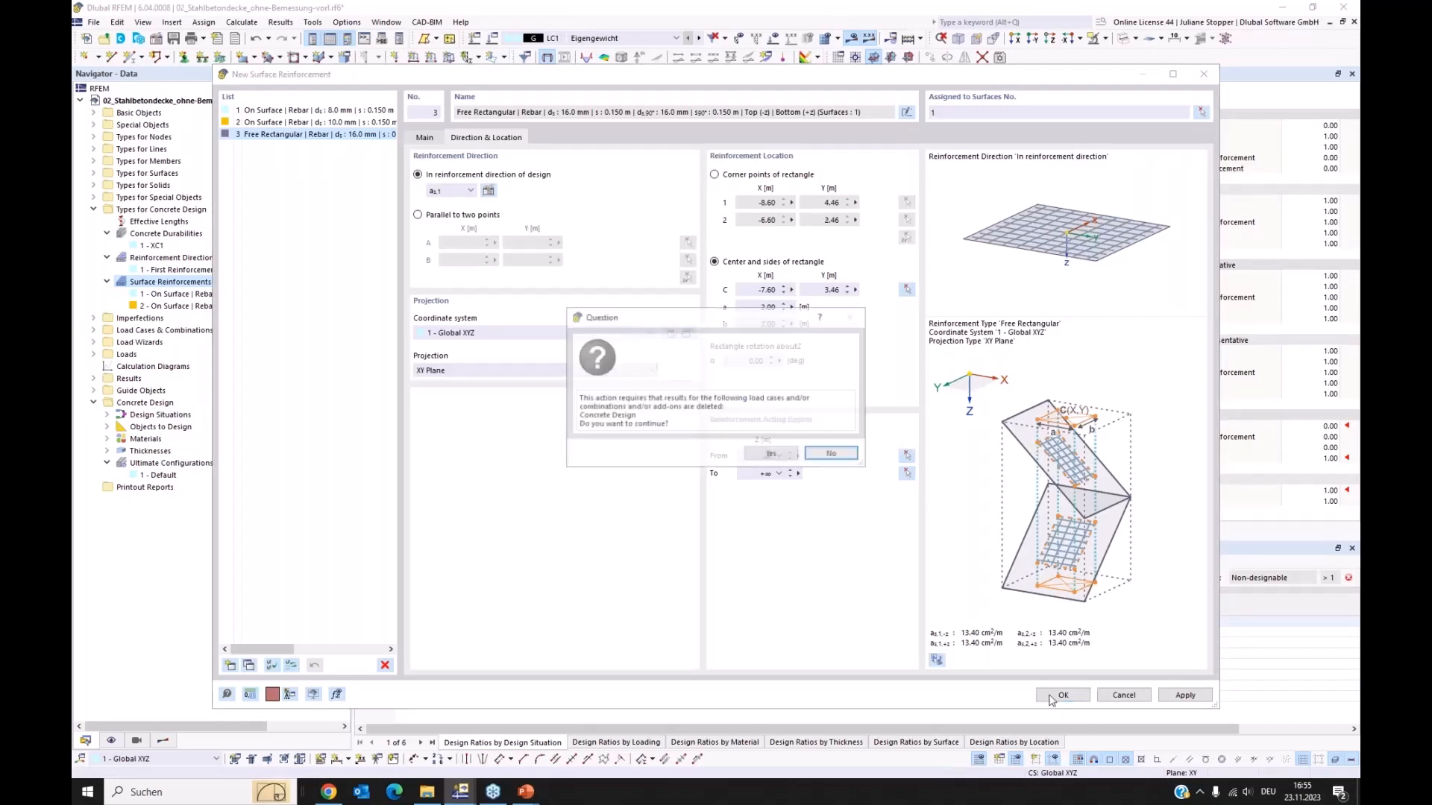
left_click(766, 457)
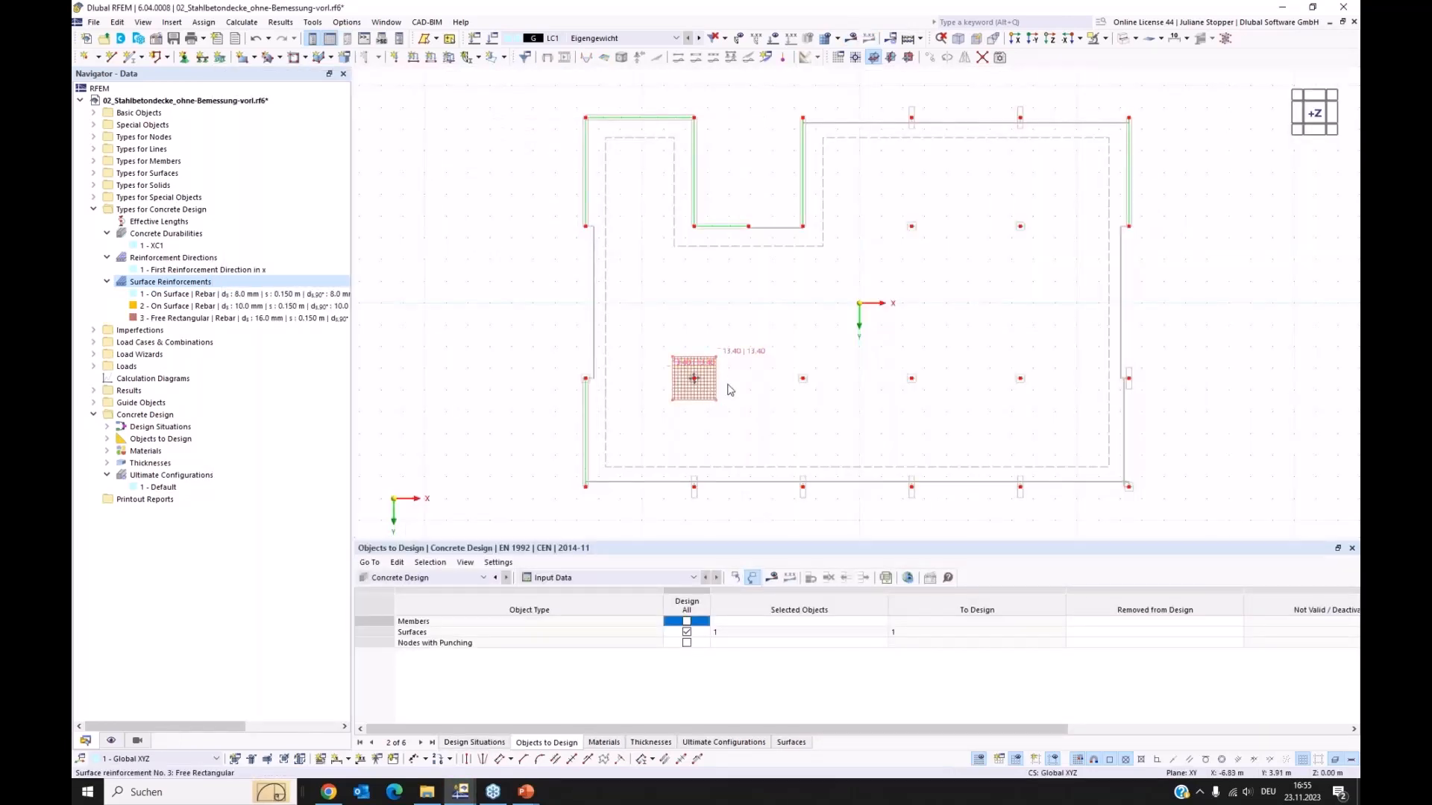
- Copy the free rectangular reinforcement onto the other three interior columns of the same row, accepting the deletion of results and mesh
left_click(699, 396)
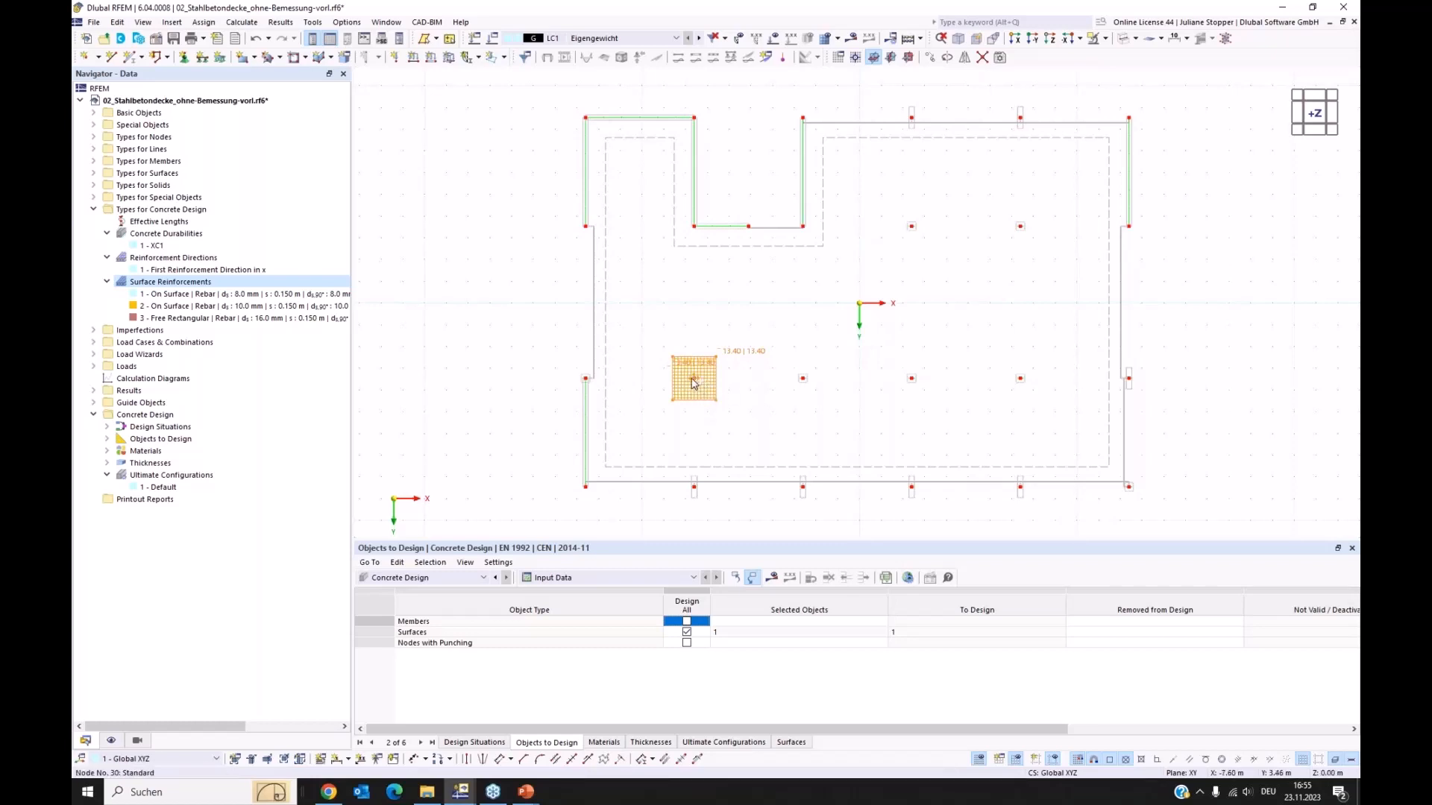
left_click_drag(694, 383, 805, 384, "ctrl")
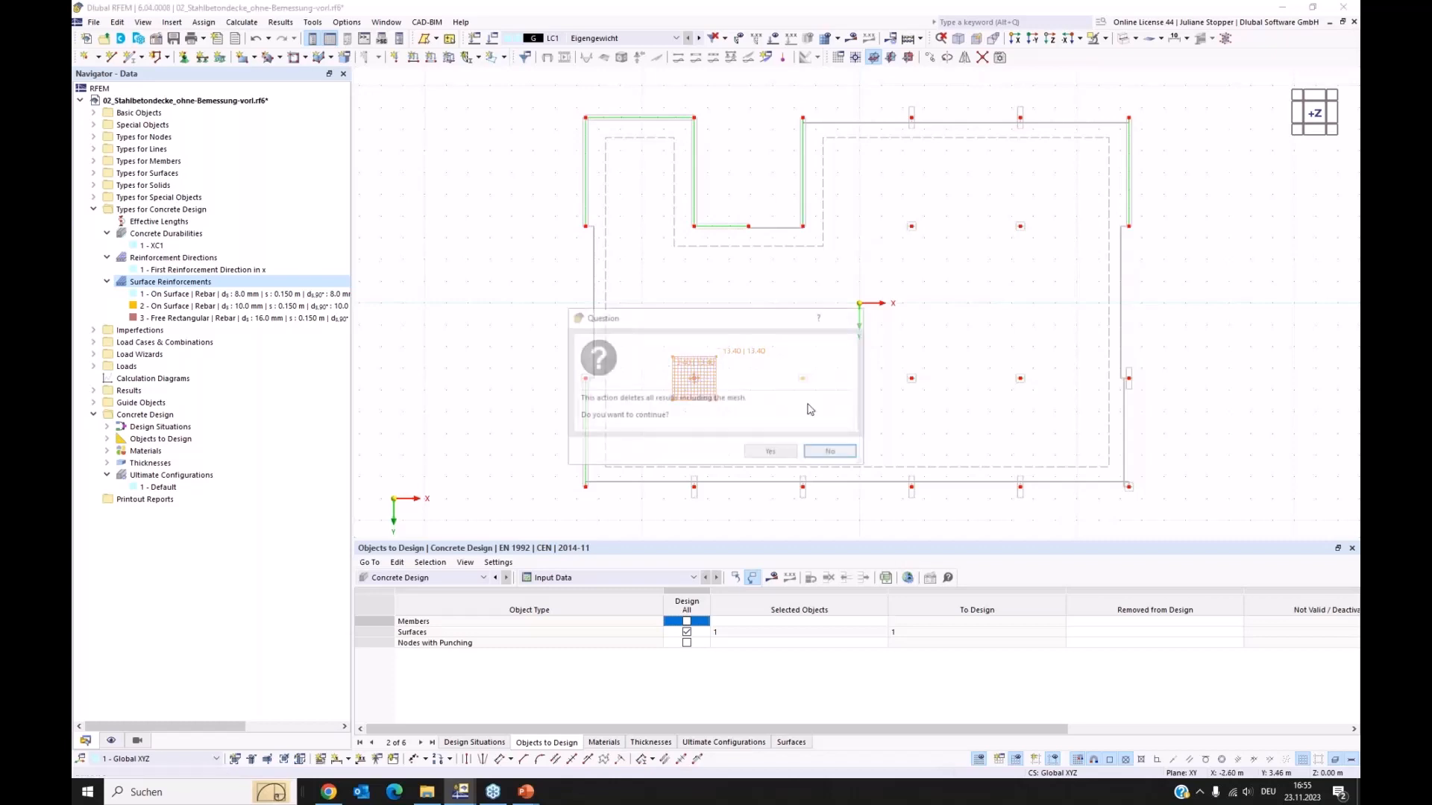
left_click(776, 454)
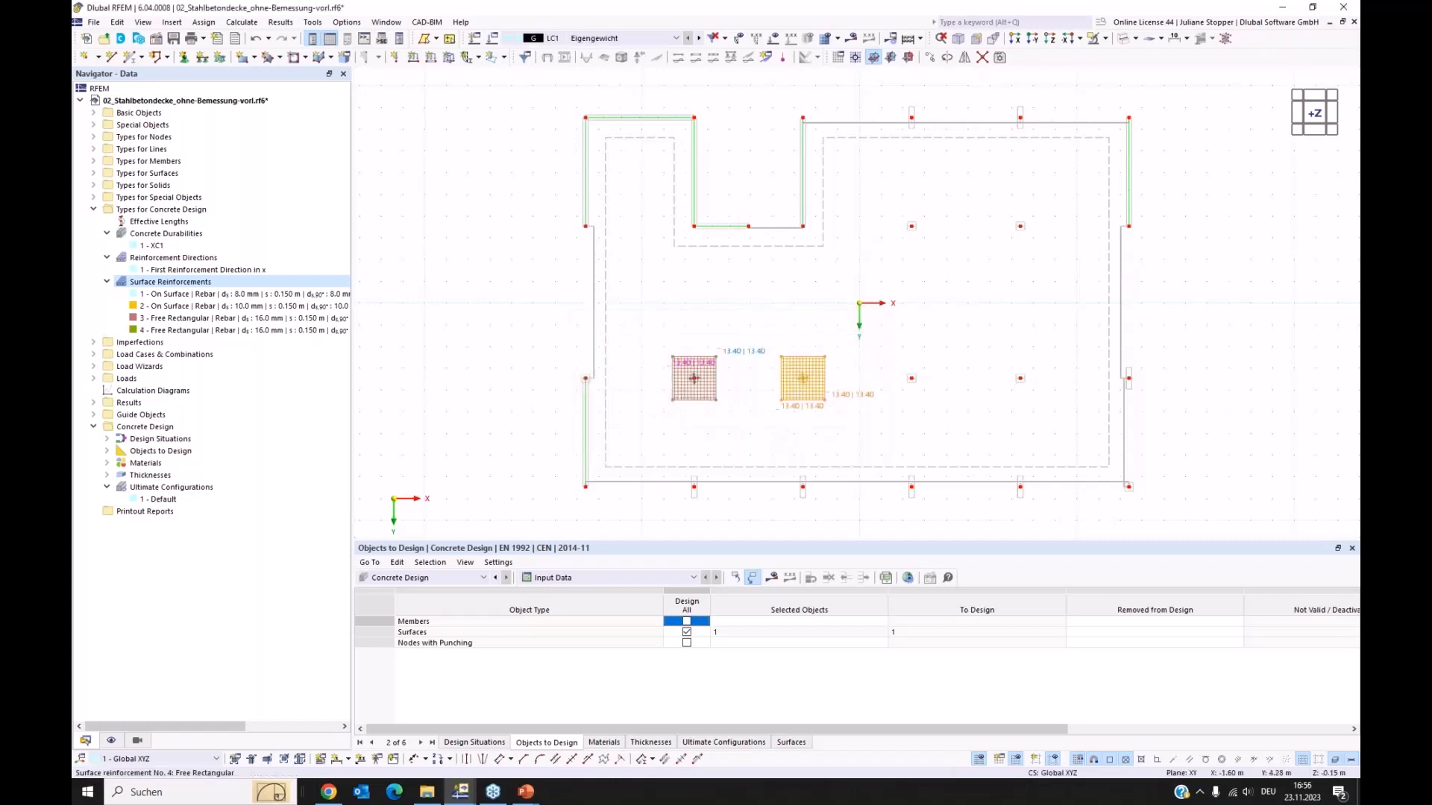
left_click(858, 416)
left_click_drag(861, 411, 652, 395)
left_click_drag(804, 395, 1025, 389, "ctrl")
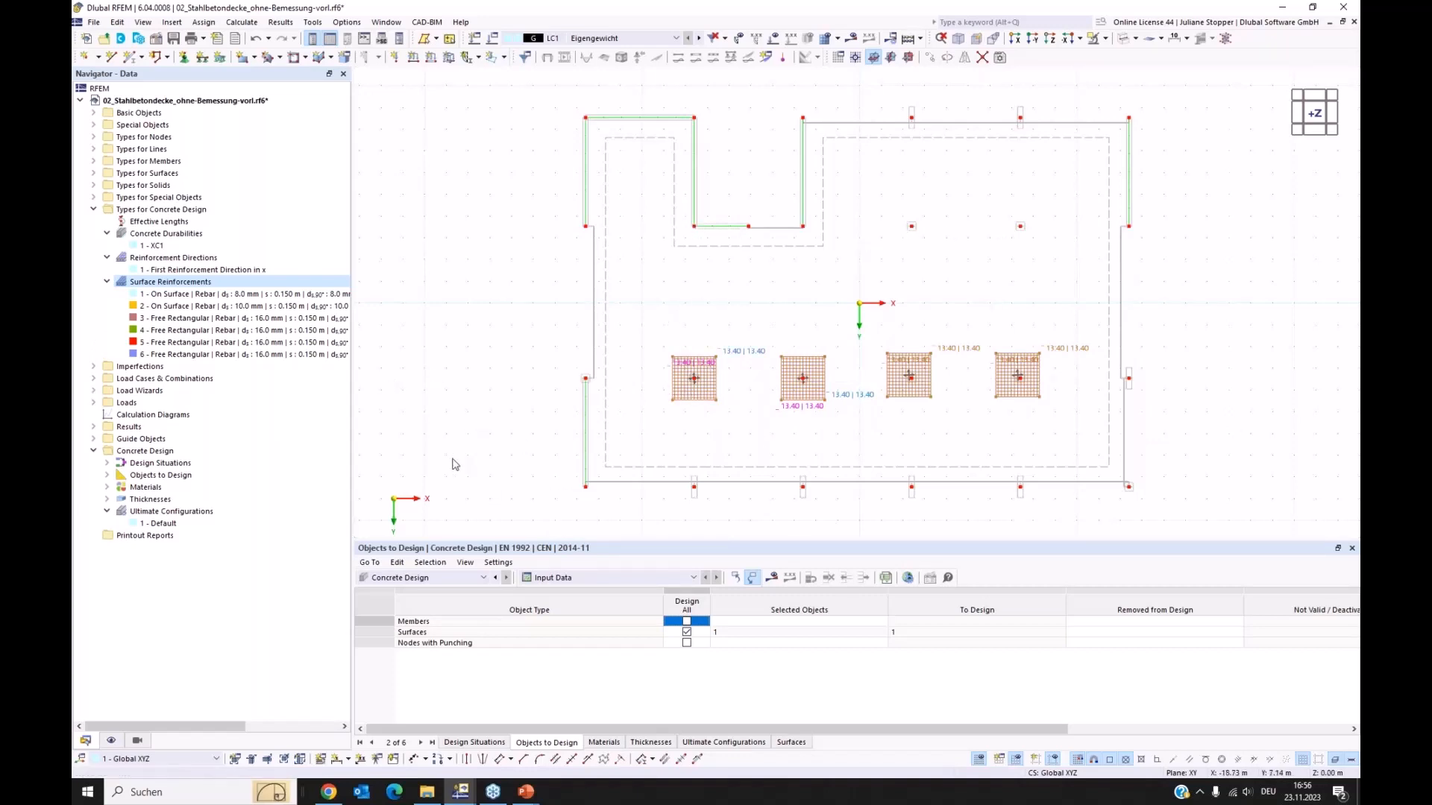
- Recalculate the concrete design and display design check UL0101.01 for the top reinforcement in the first direction
left_click(773, 579)
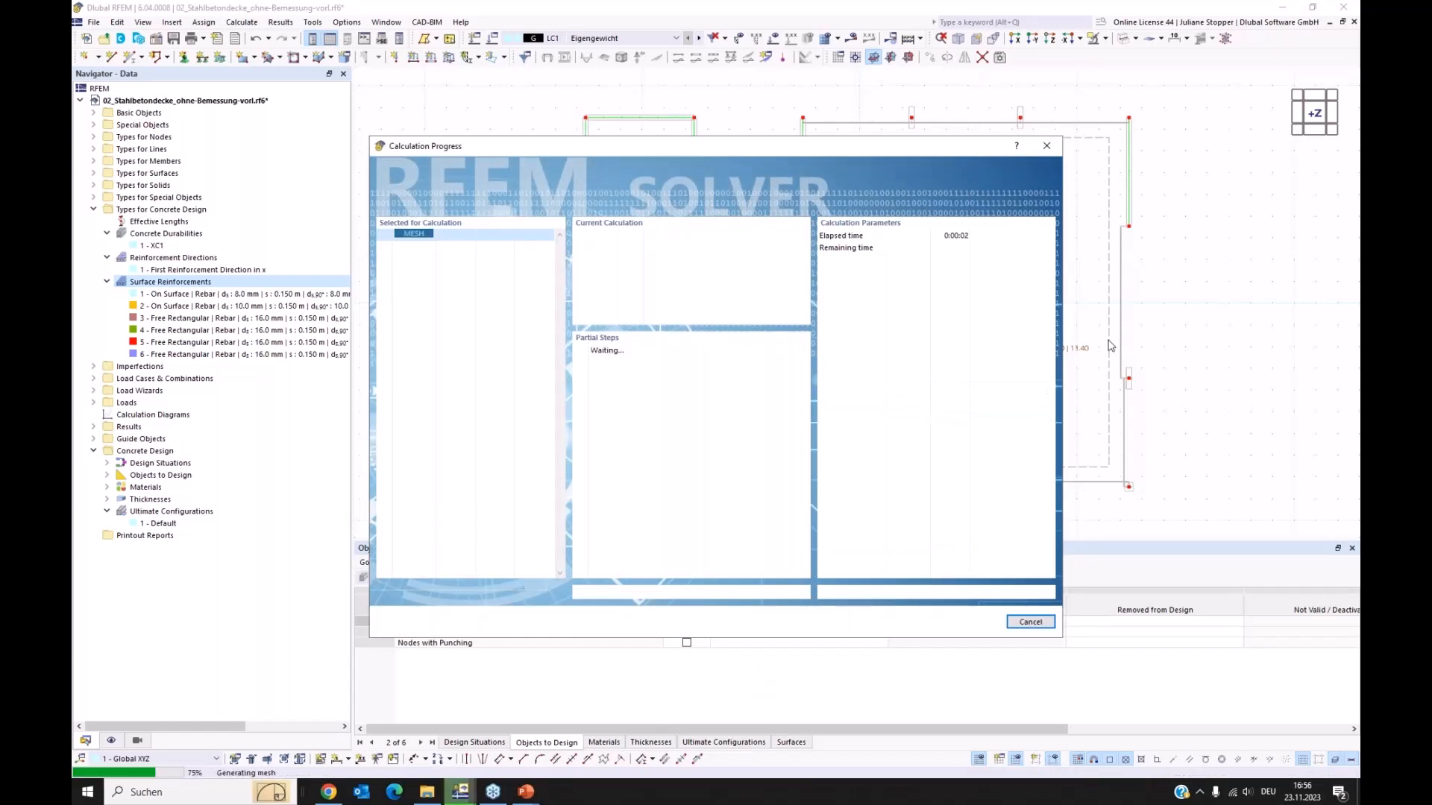
left_click_drag(906, 155, 776, 198)
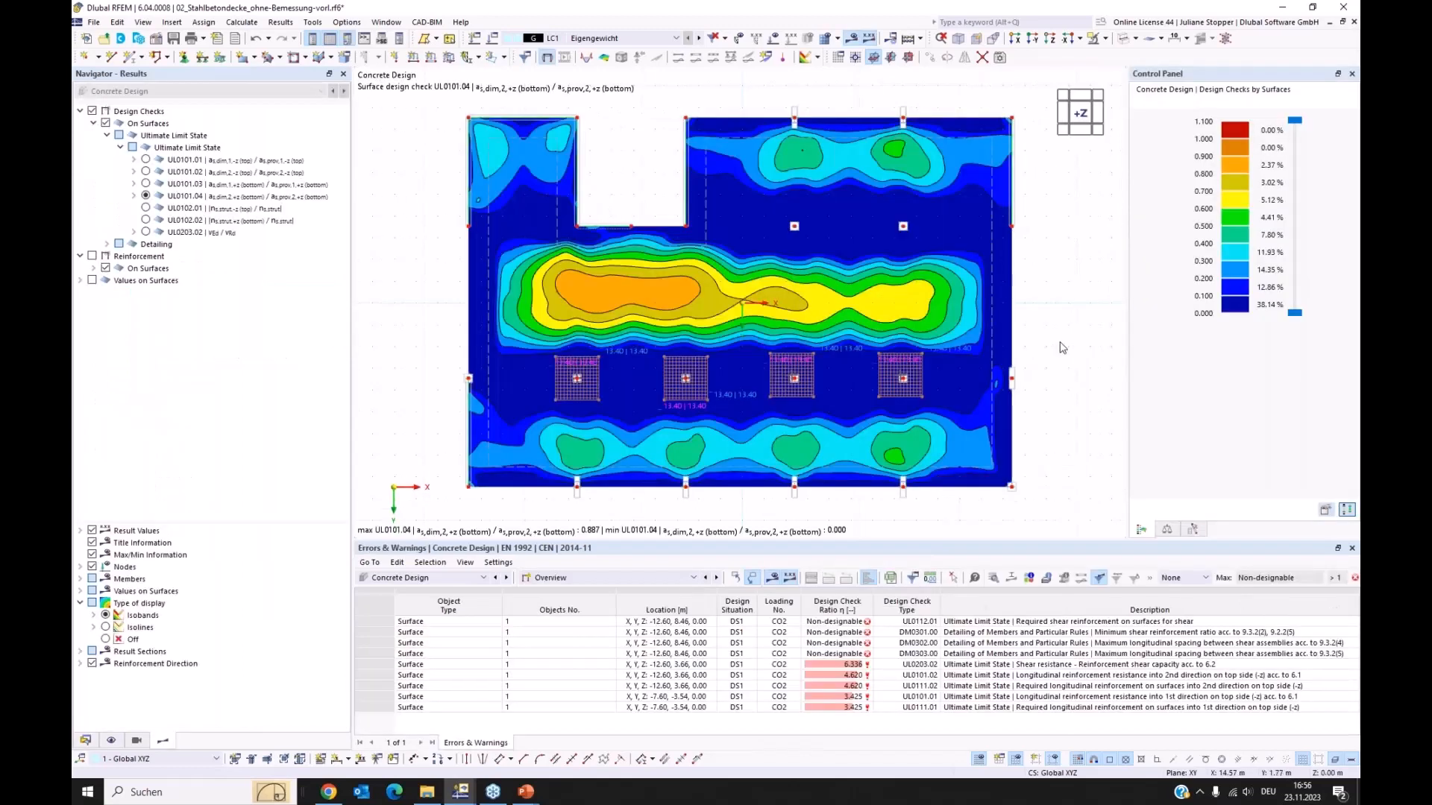
left_click(145, 196)
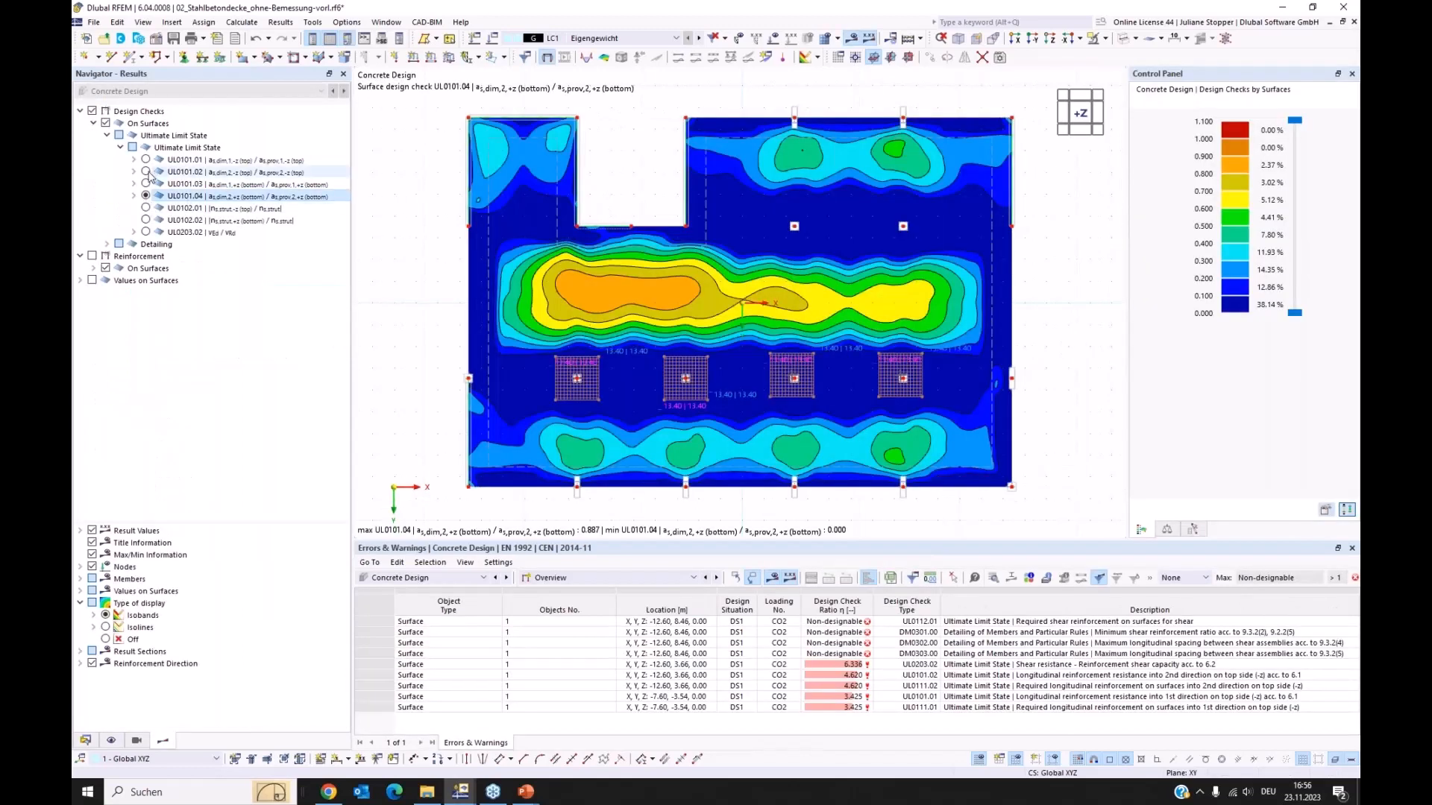
left_click(145, 171)
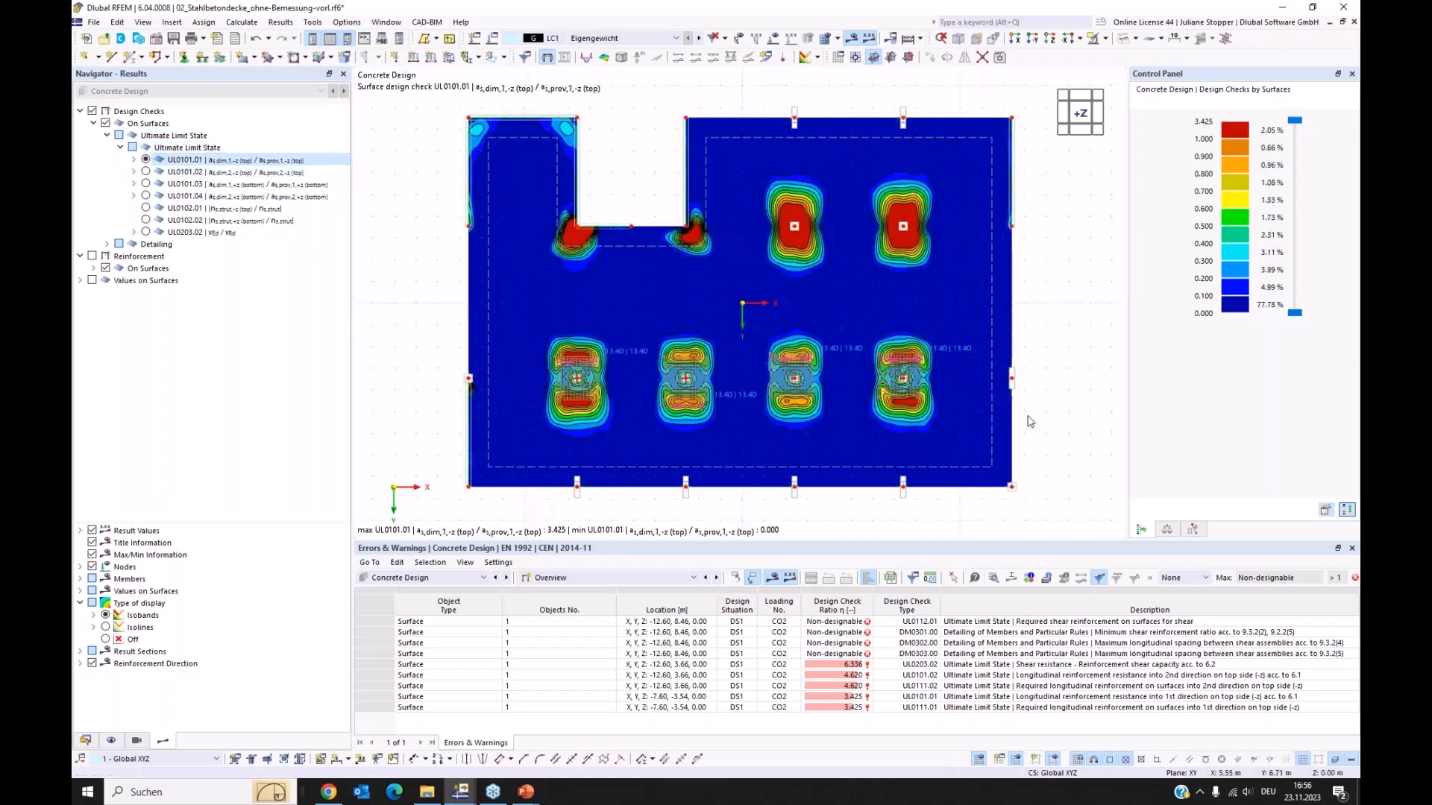
- Hide all types for concrete design in the model display and list the design ratios on surfaces in the results table
left_click(112, 741)
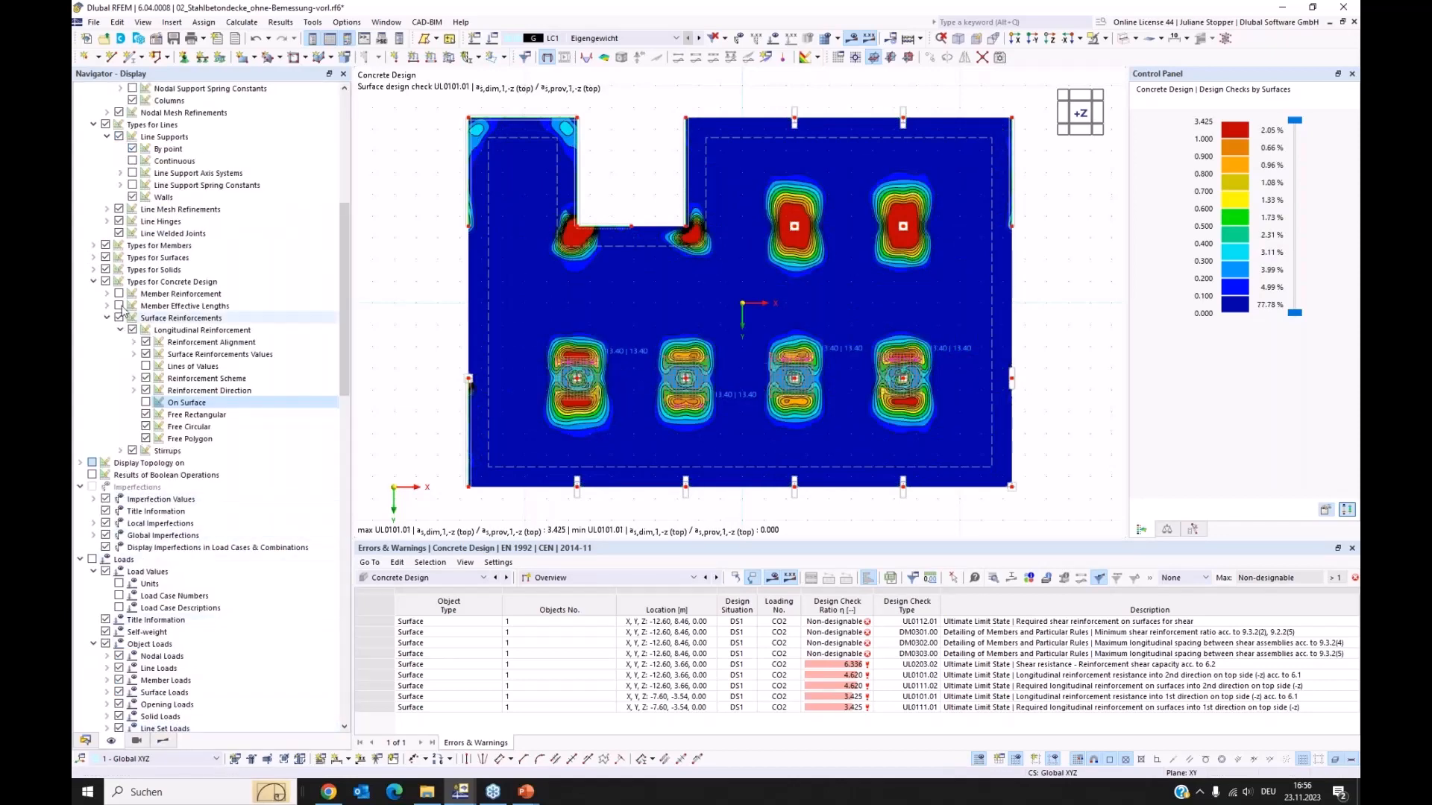
left_click(105, 282)
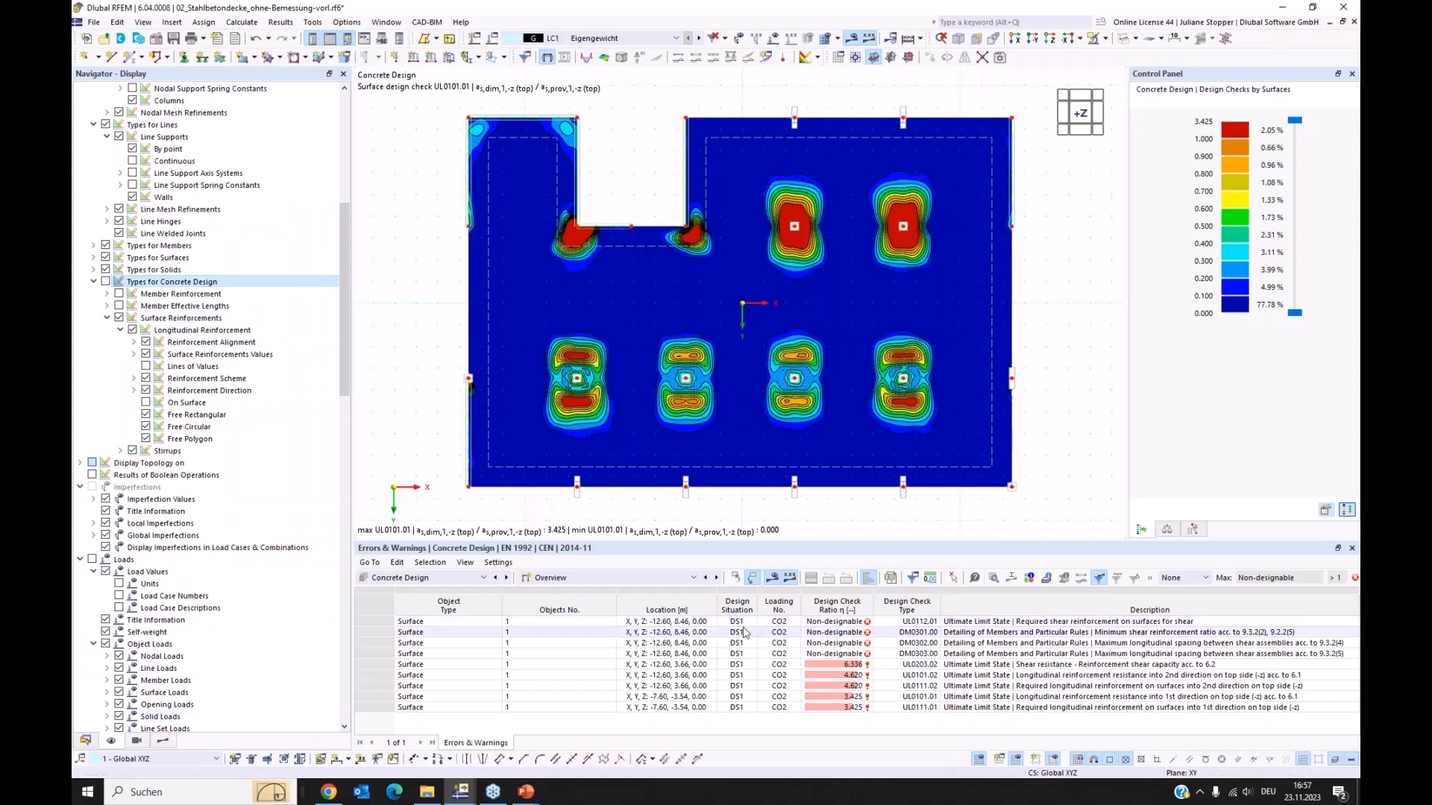
left_click(646, 586)
left_click(630, 613)
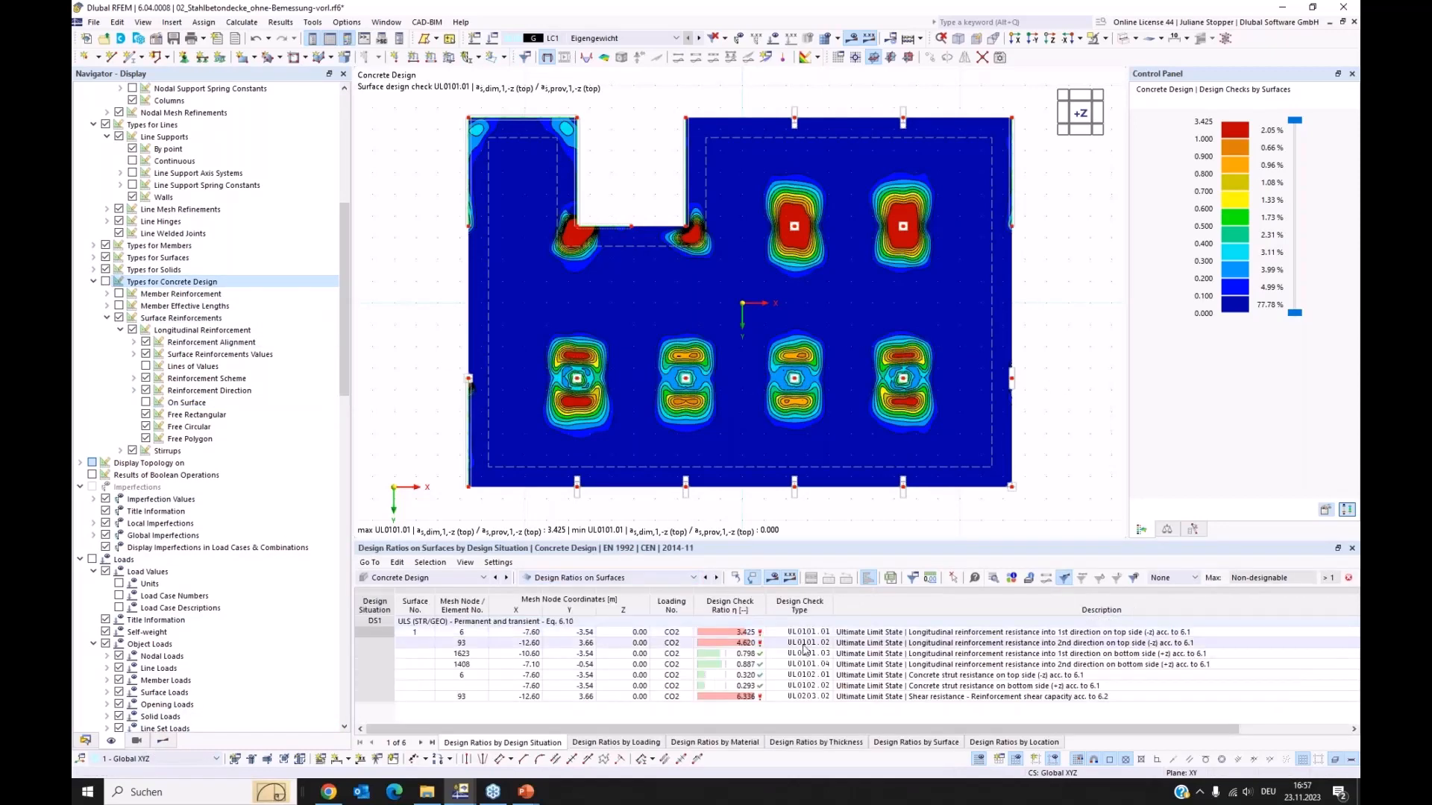
- Replace the design check display with the not covered top longitudinal reinforcement and examine it in directions 1 and 2
left_click(163, 740)
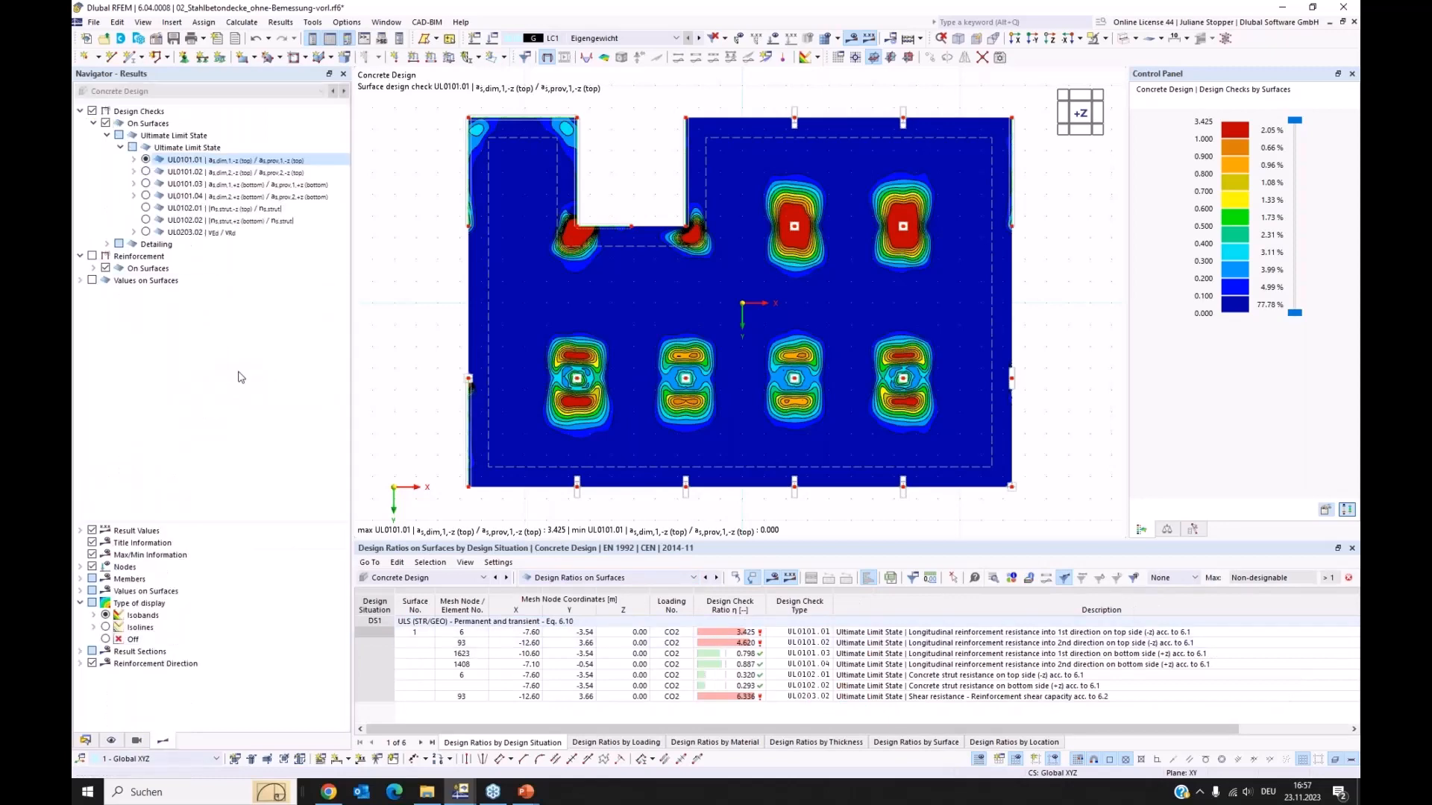
left_click(92, 111)
left_click(91, 256)
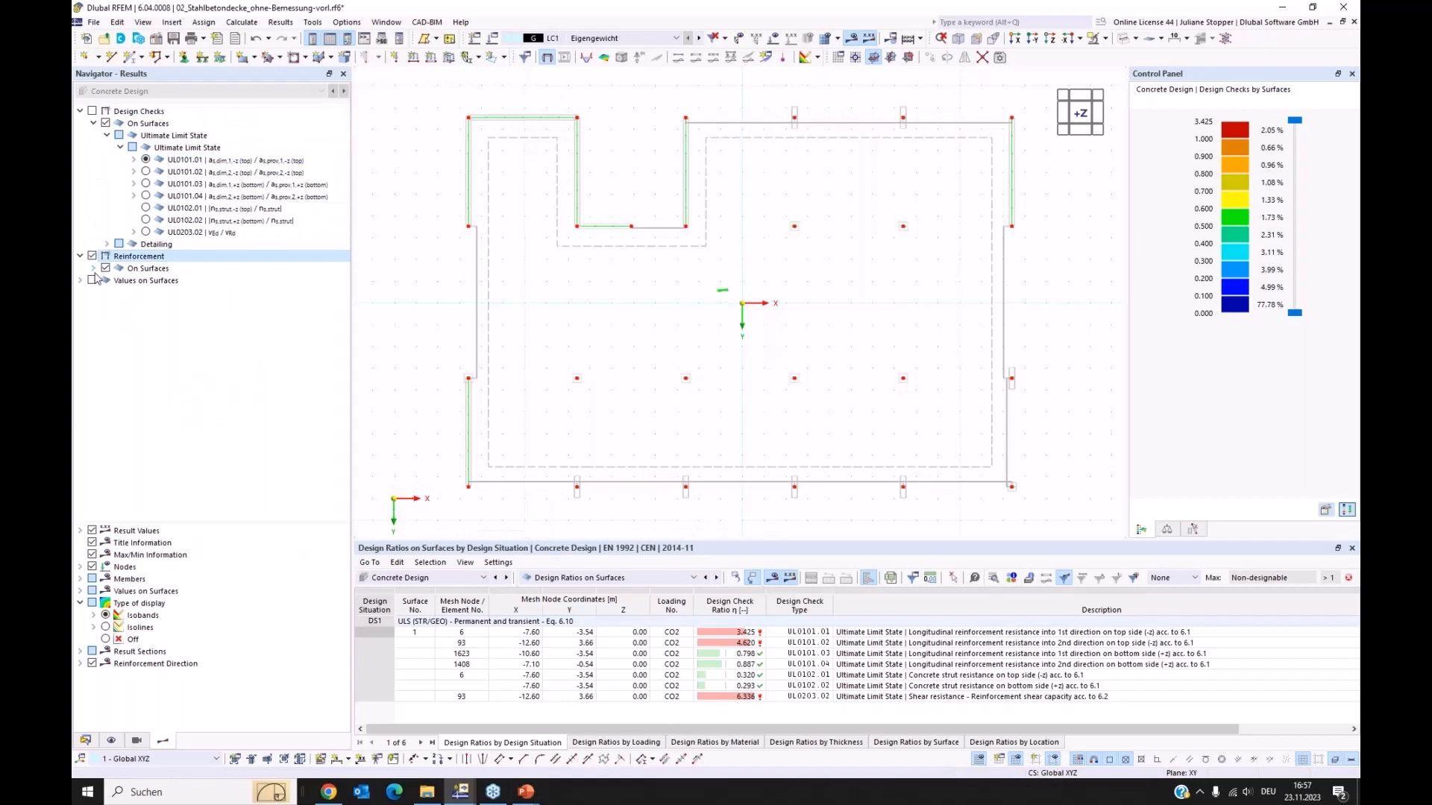
left_click(93, 269)
left_click(107, 280)
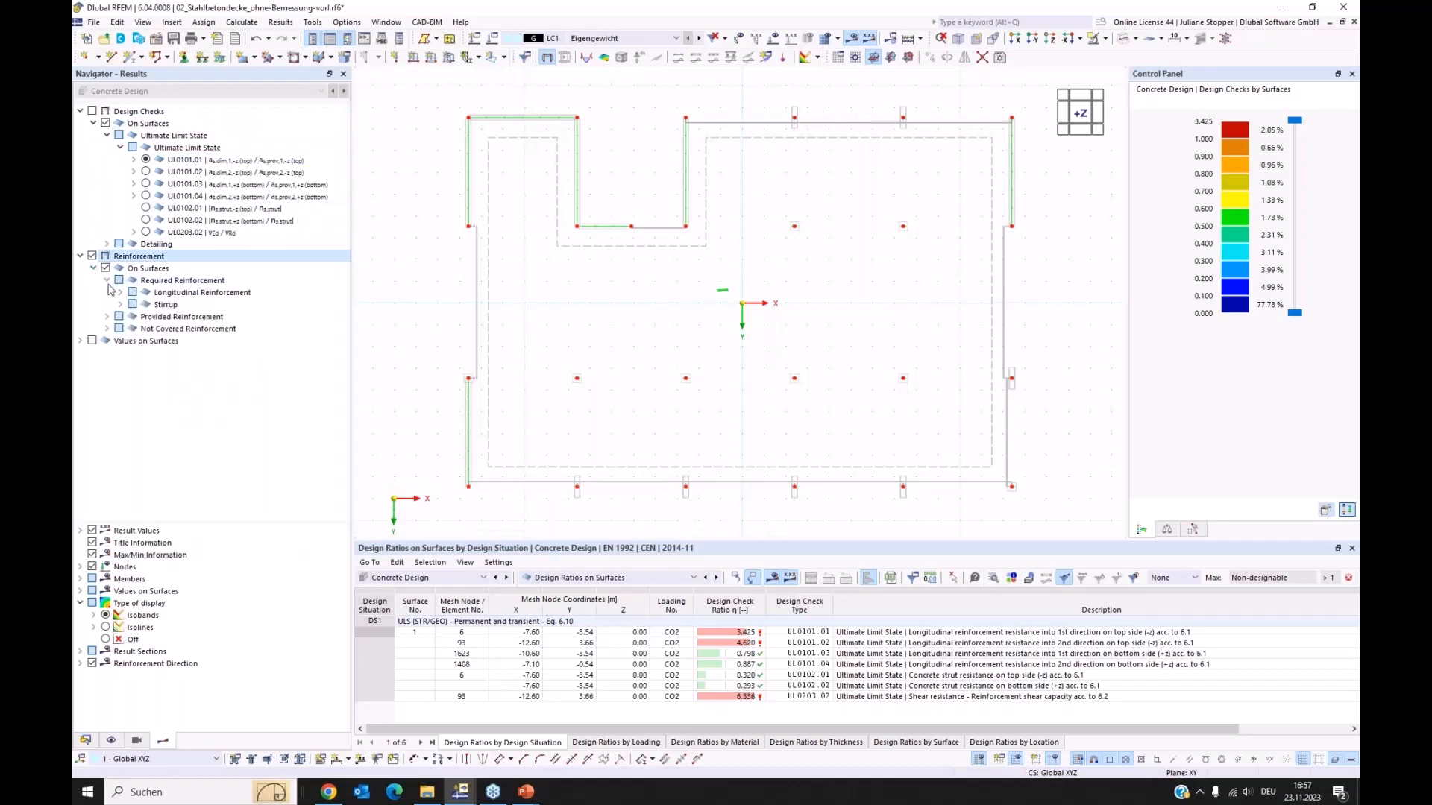
left_click(107, 329)
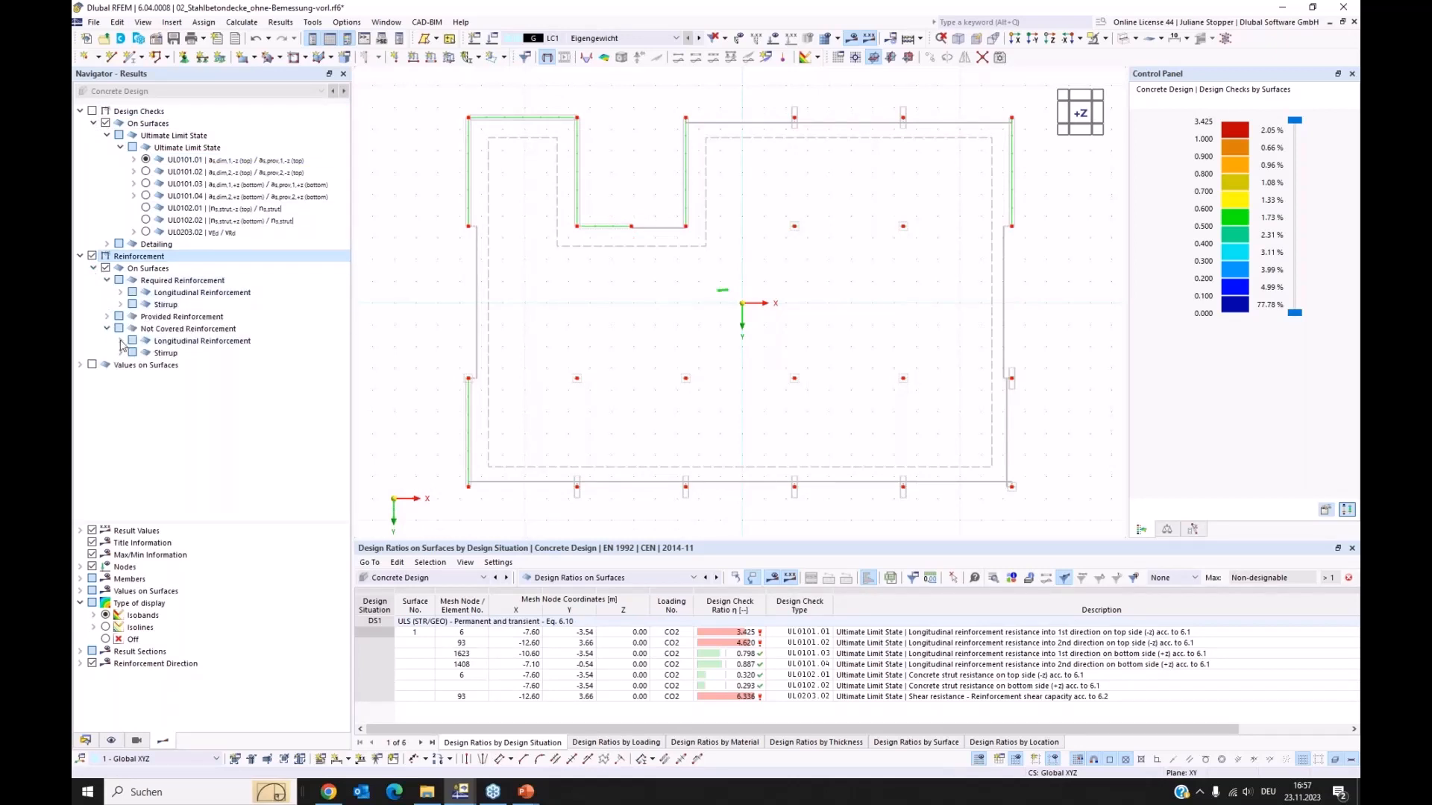
left_click(120, 341)
left_click(146, 355)
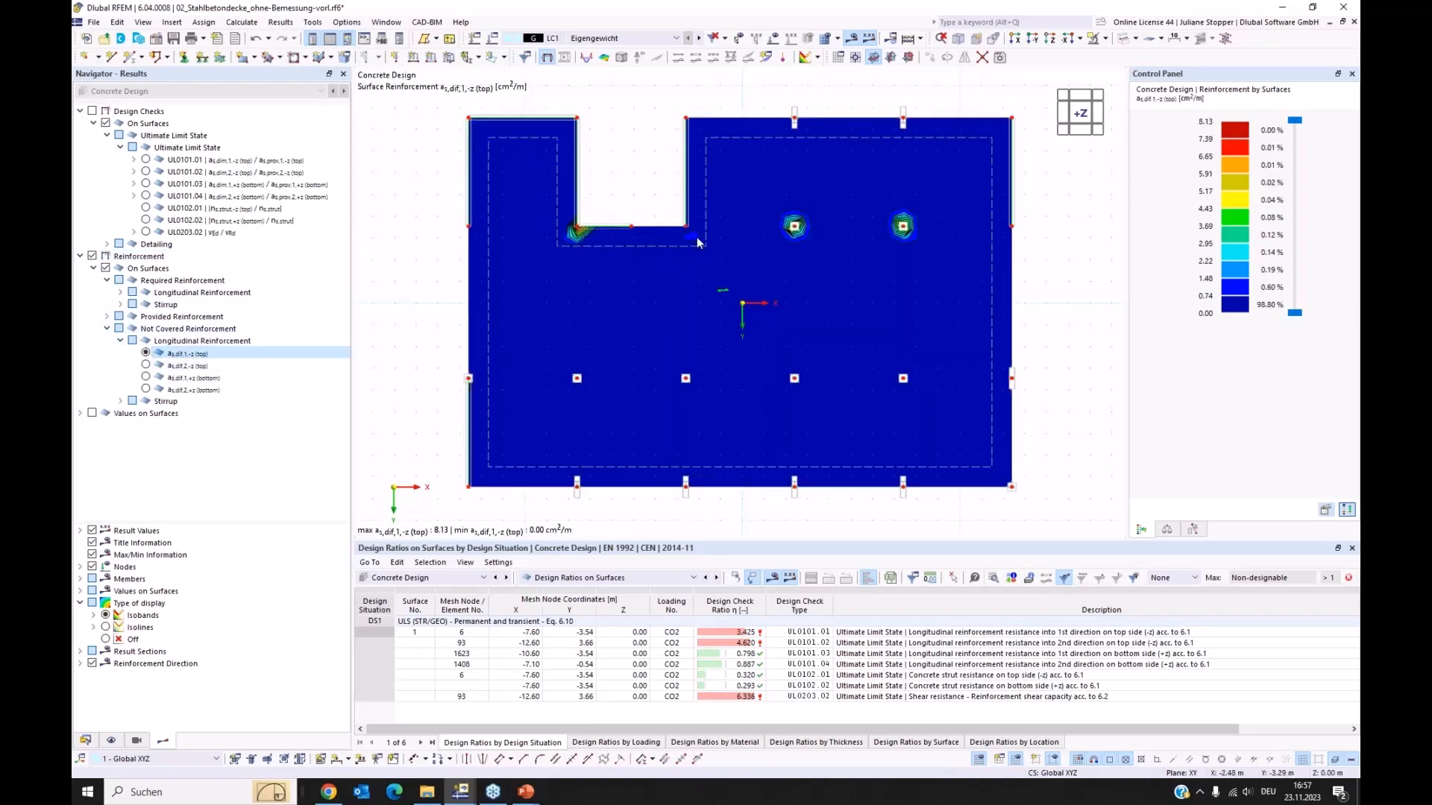
left_click(145, 366)
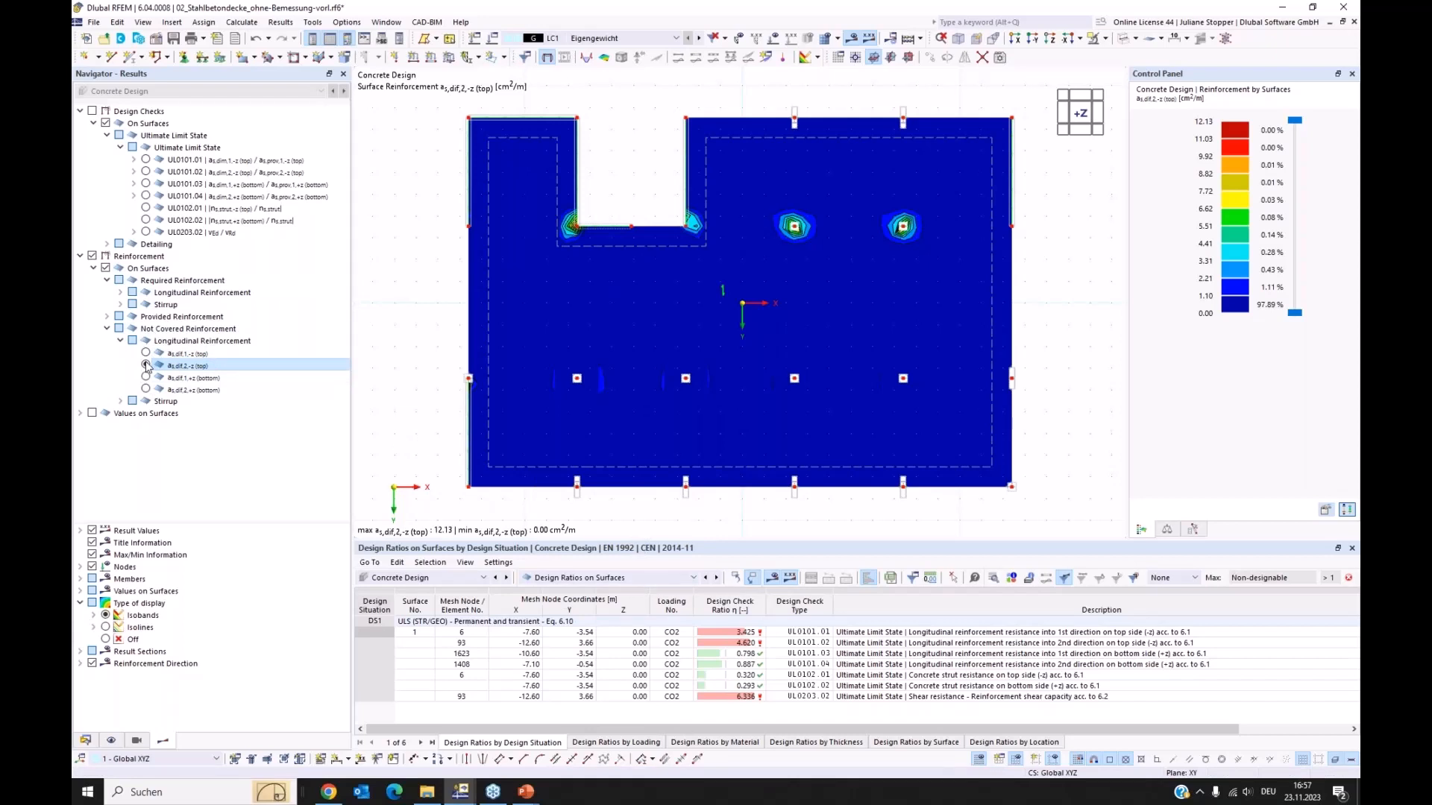
- Return to design check UL0101.01 without the reinforcement results and display it as isolines with values on surfaces
left_click(145, 160)
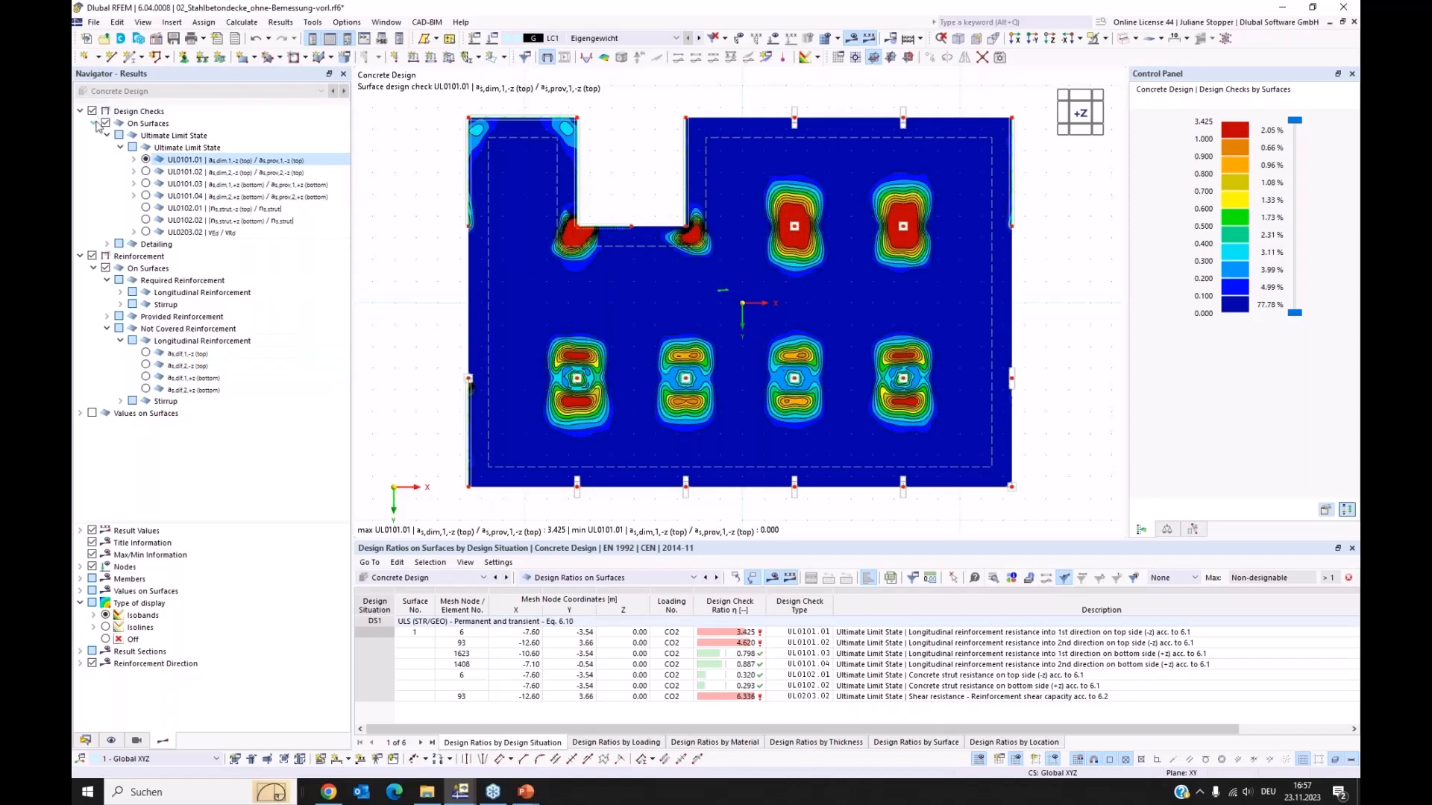
left_click(91, 256)
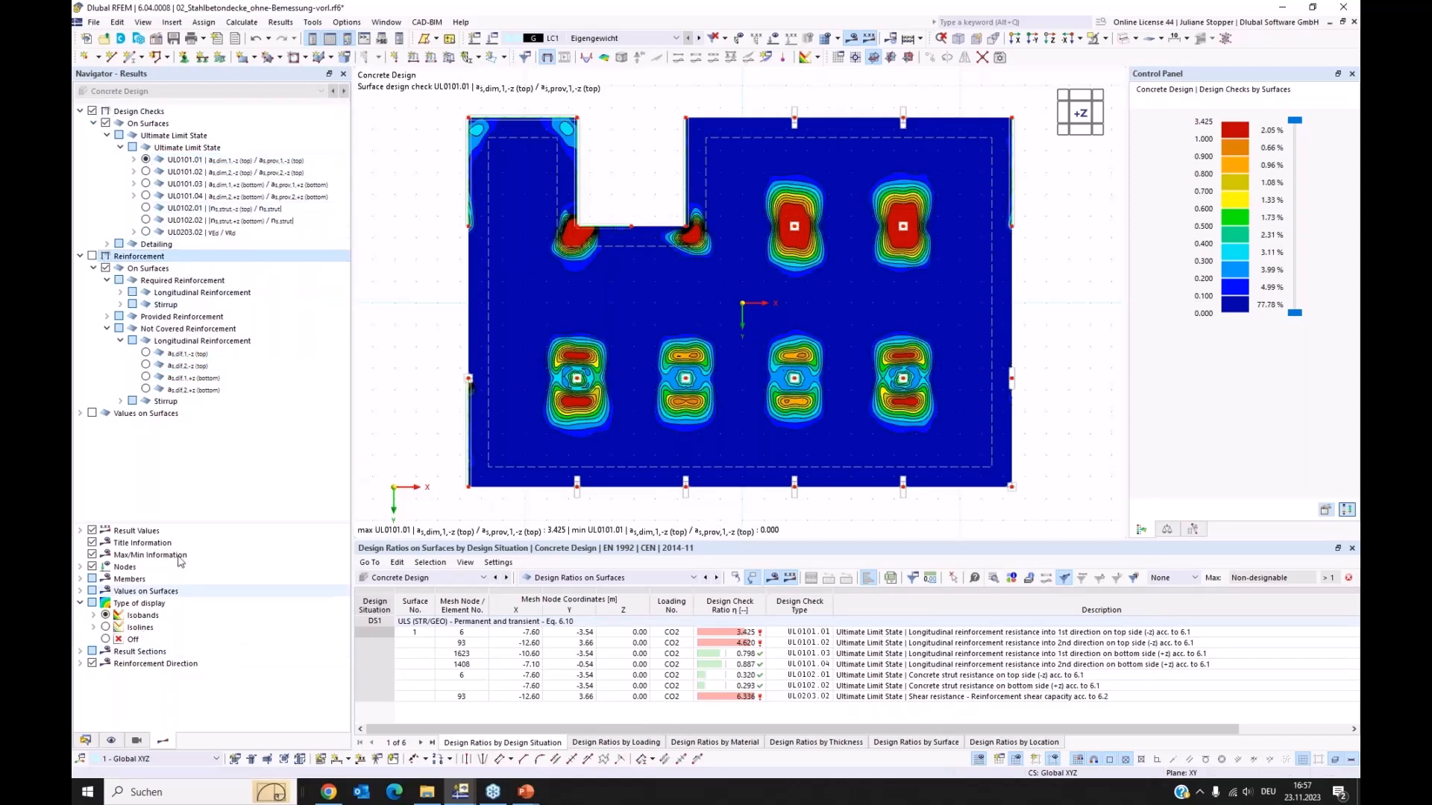
left_click_drag(179, 517, 178, 494)
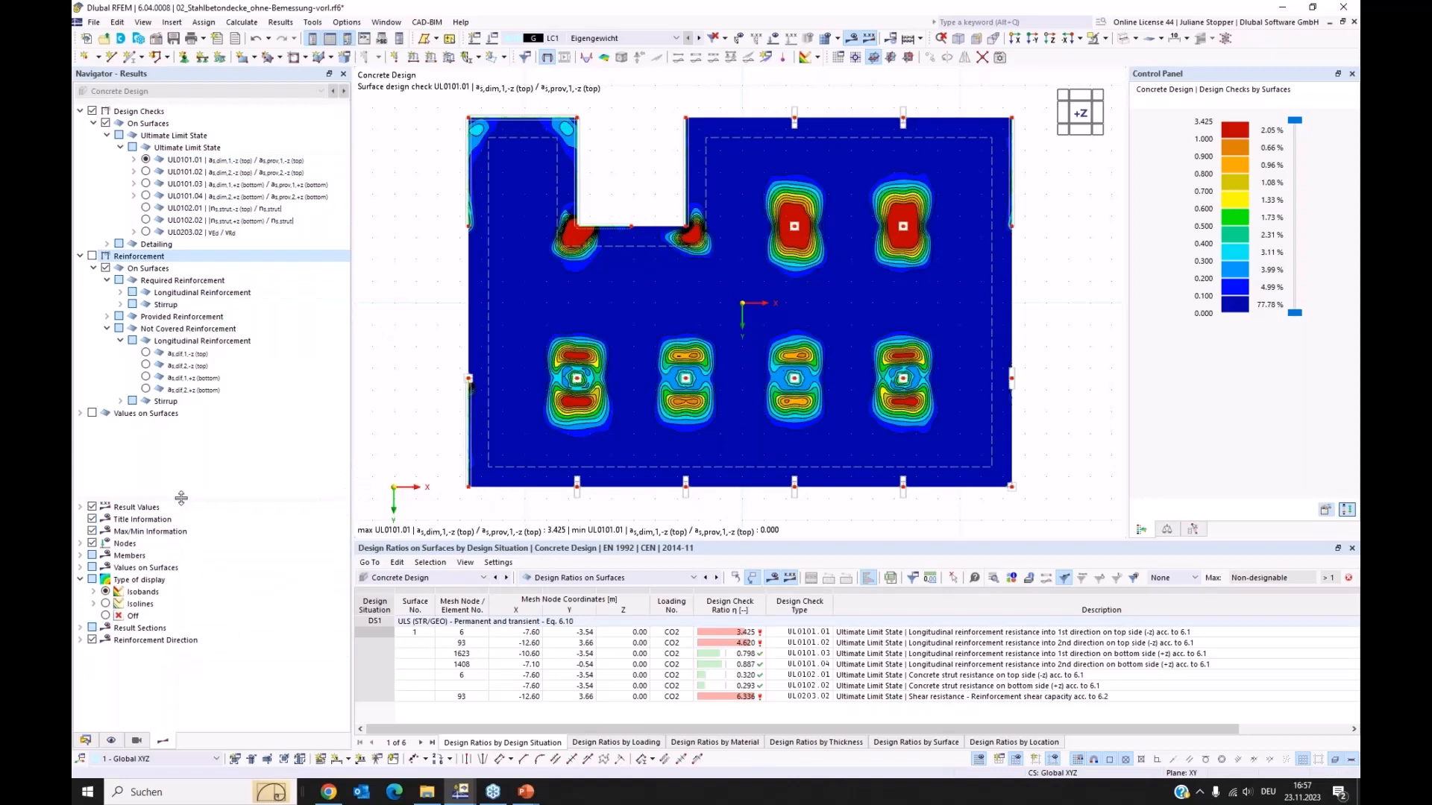
left_click(116, 606)
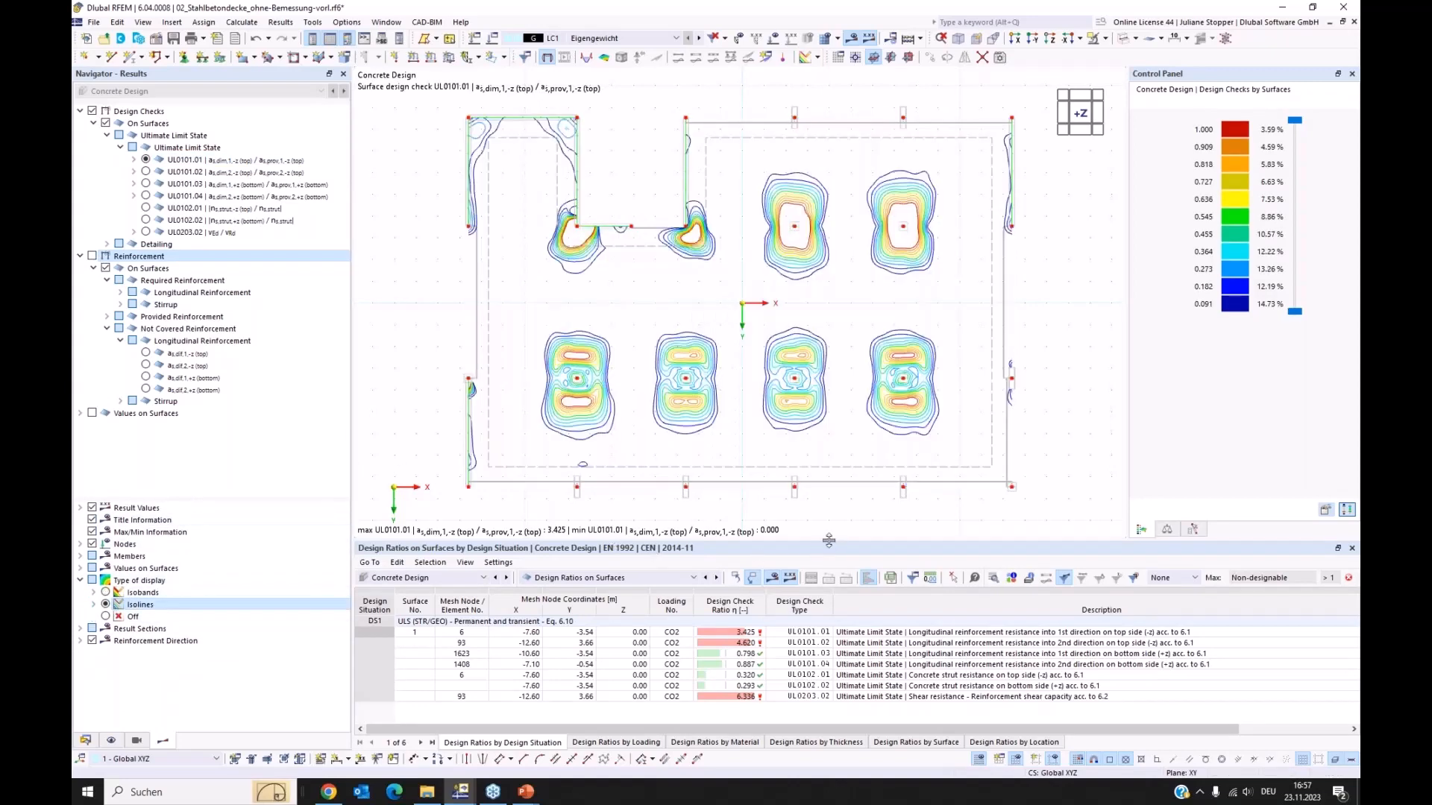
left_click_drag(828, 540, 829, 550)
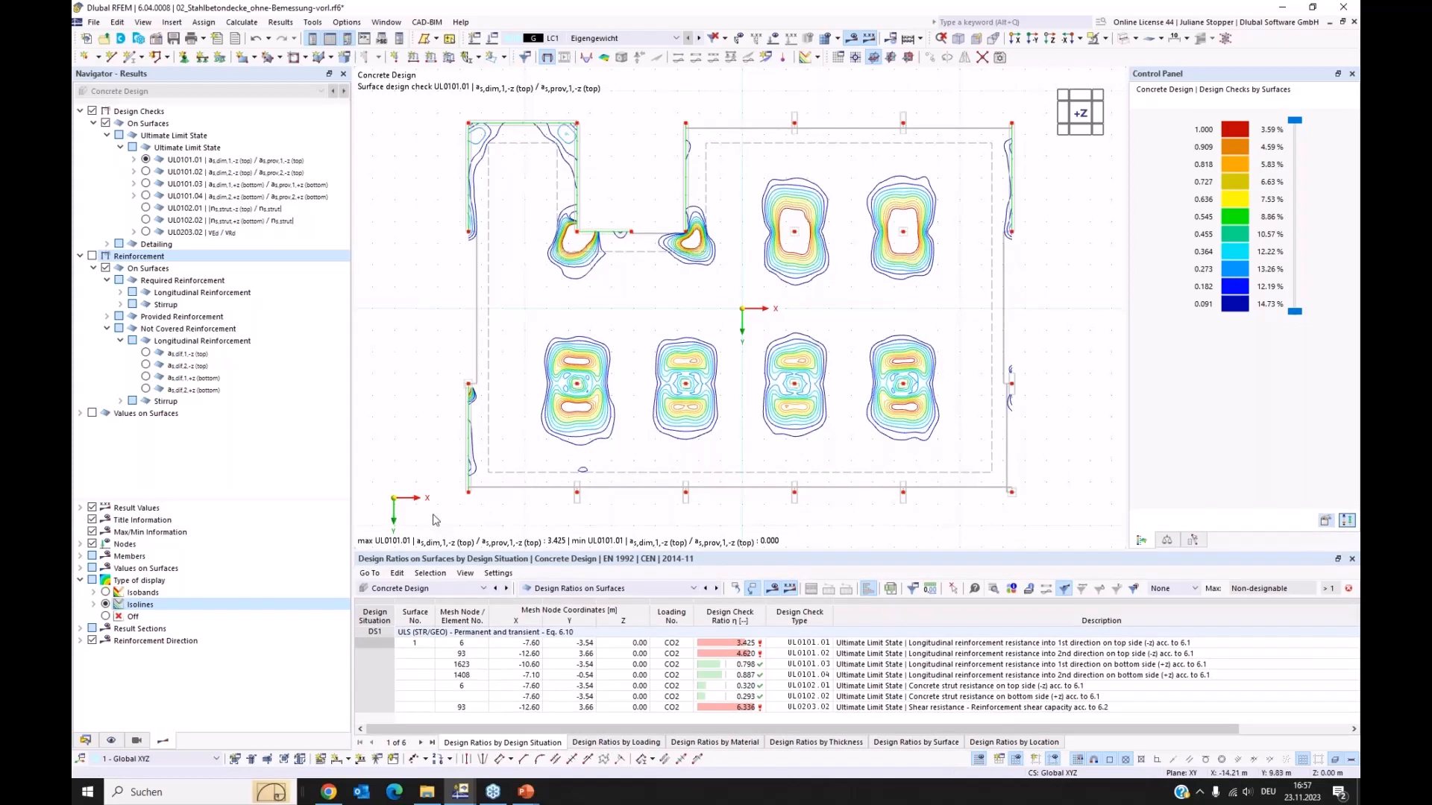
left_click(92, 413)
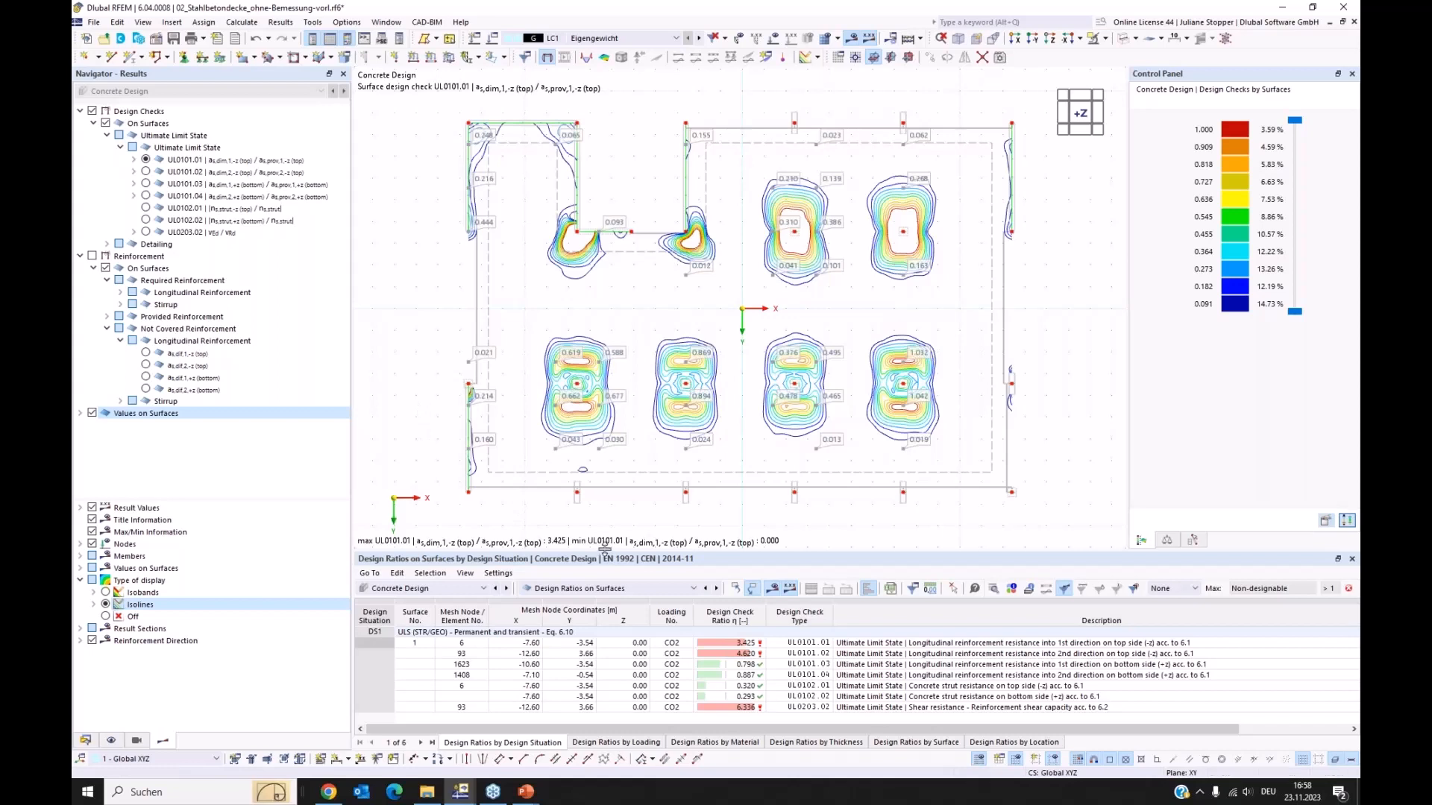
left_click_drag(605, 549, 606, 537)
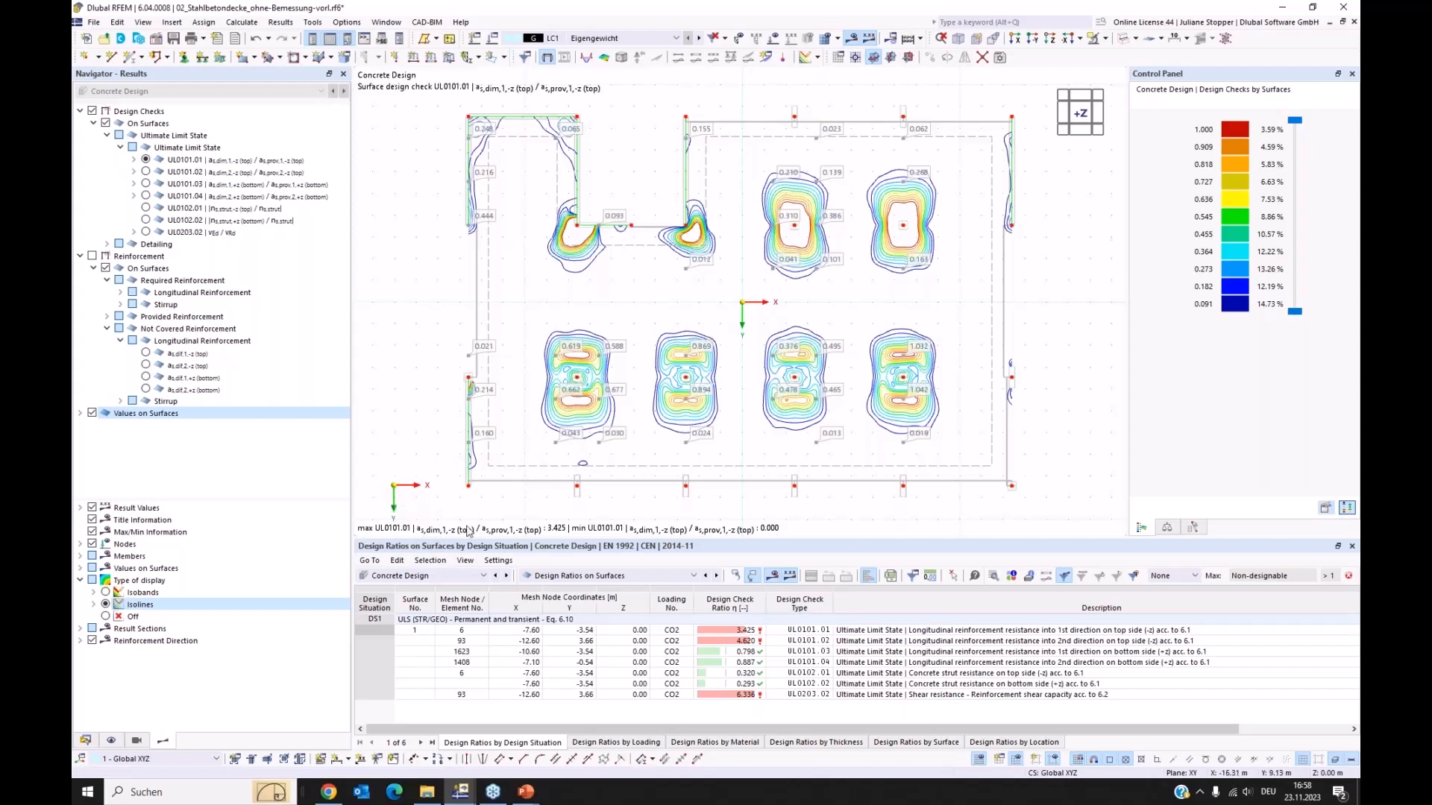
- Review the design check details of shear resistance check UL0203.02 at mesh node 93, including its formulas, and close them
left_click(805, 695)
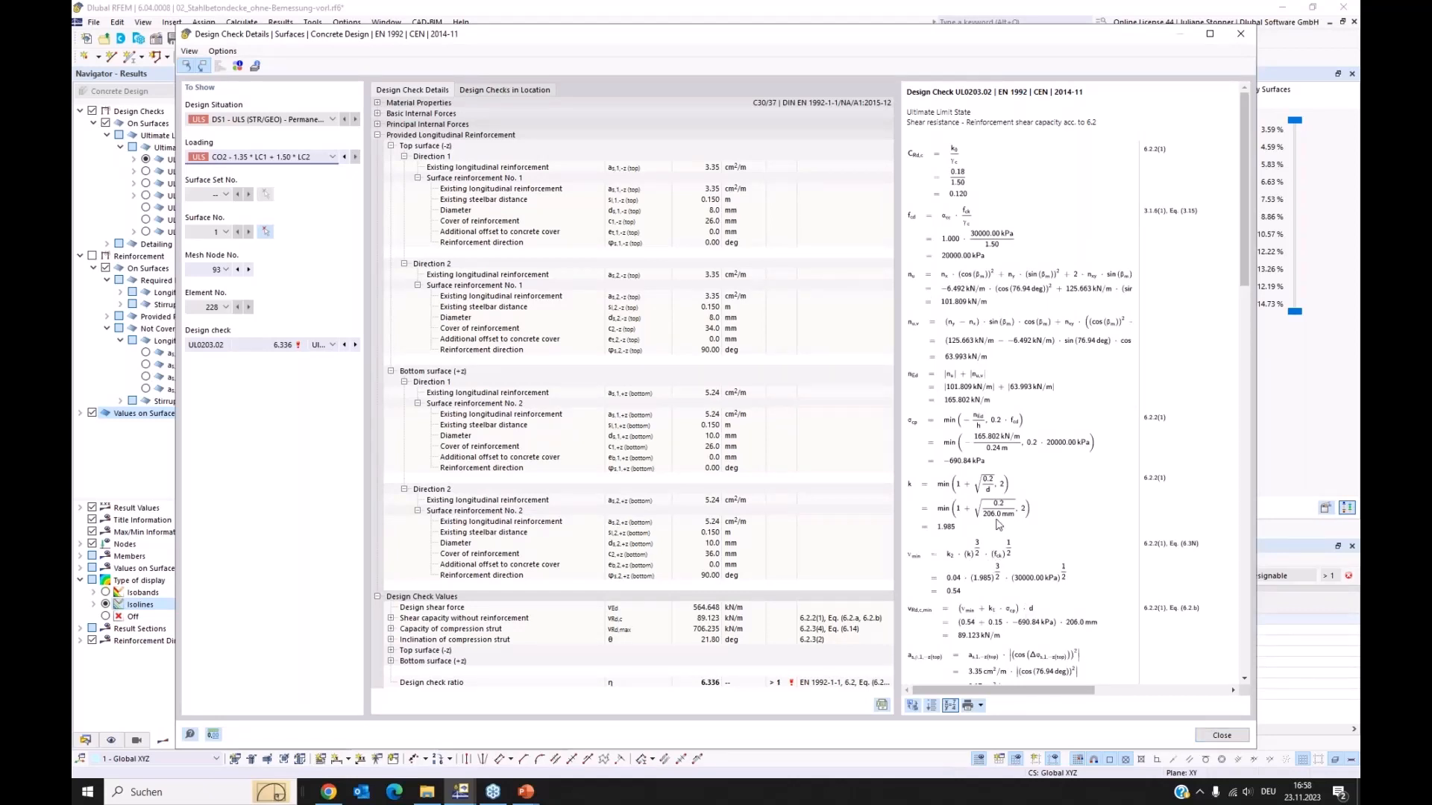
scroll(997, 524, "down", 3)
left_click(1220, 736)
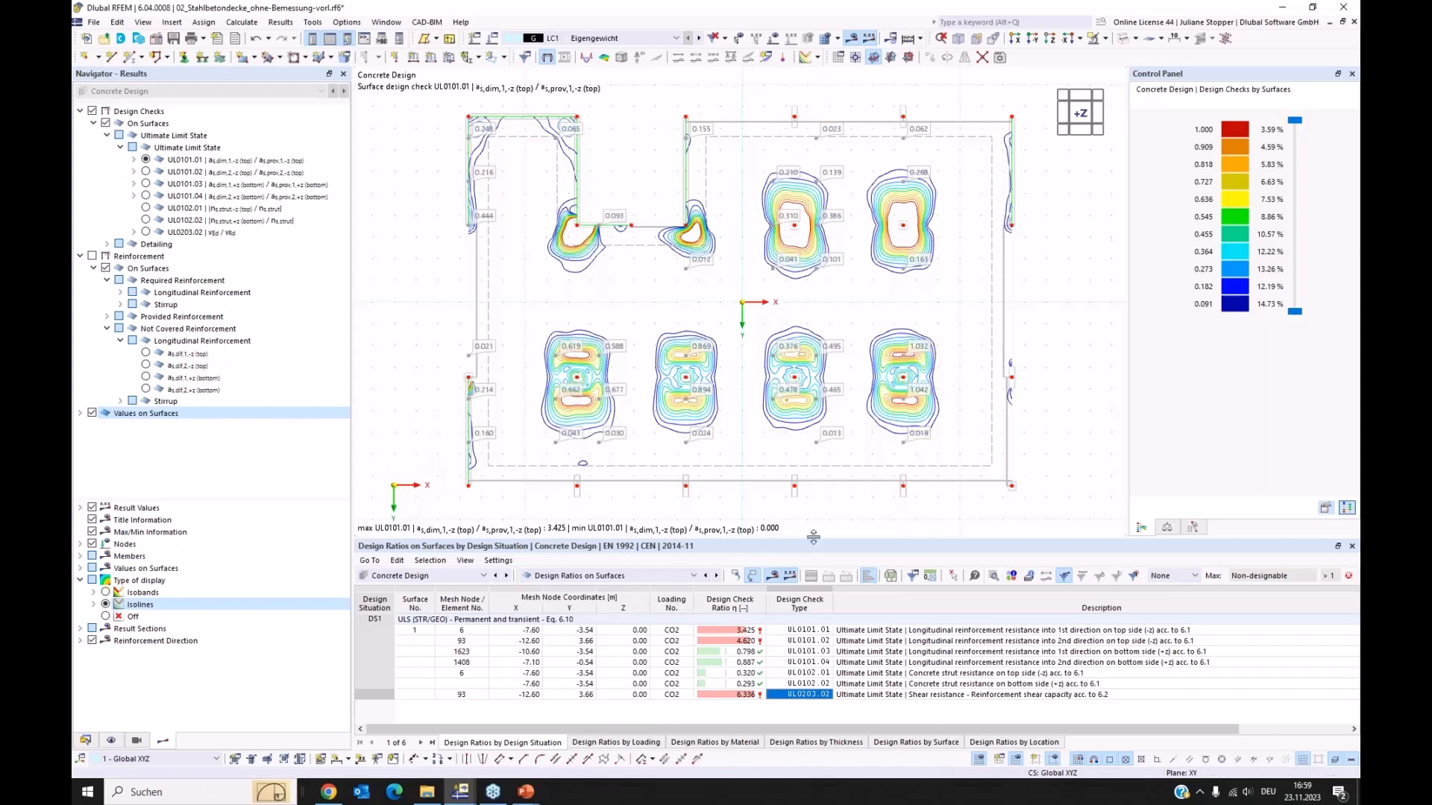
left_click_drag(813, 537, 820, 546)
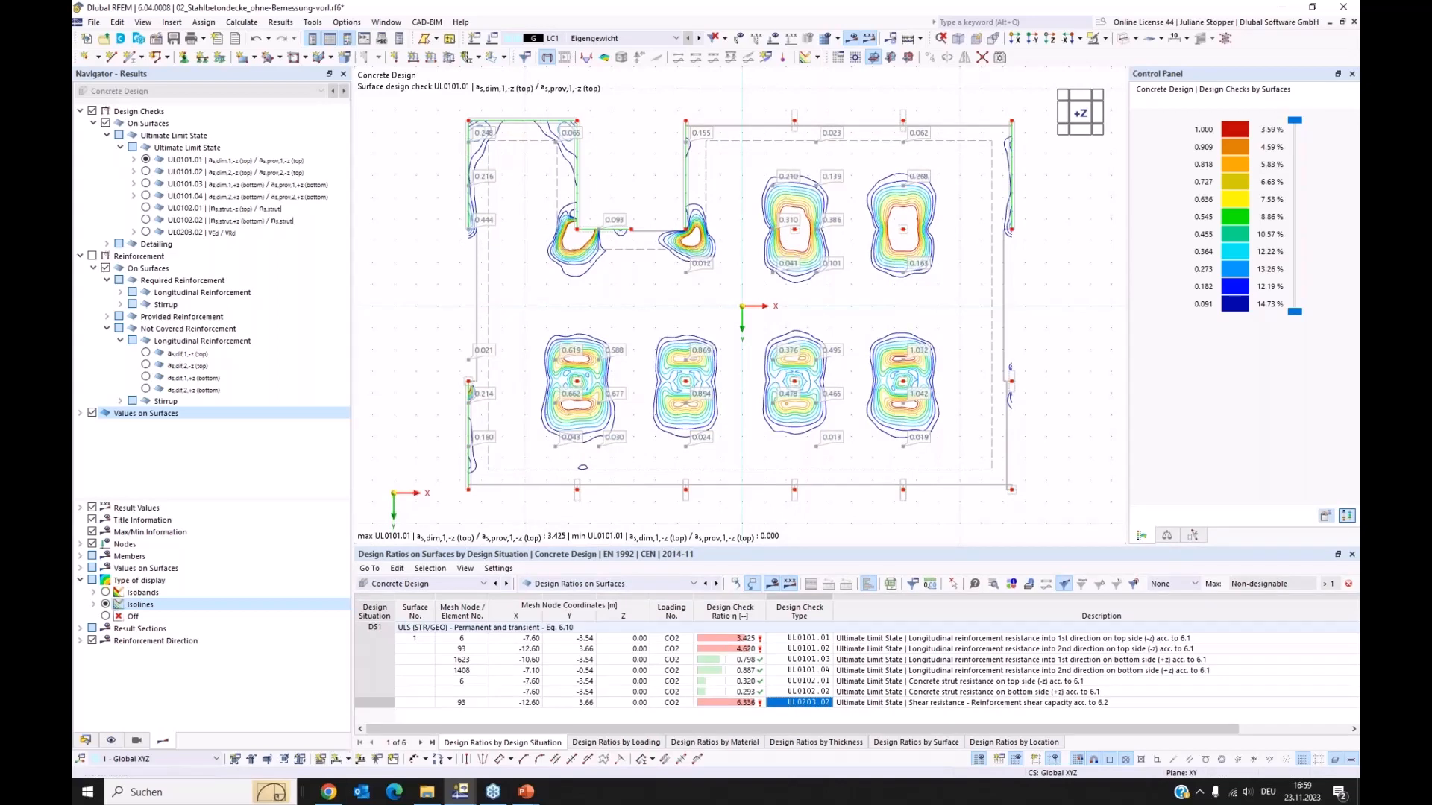
- Switch to Chrome and look through the Dlubal page on free software for students, including the website's product overview
left_click(328, 797)
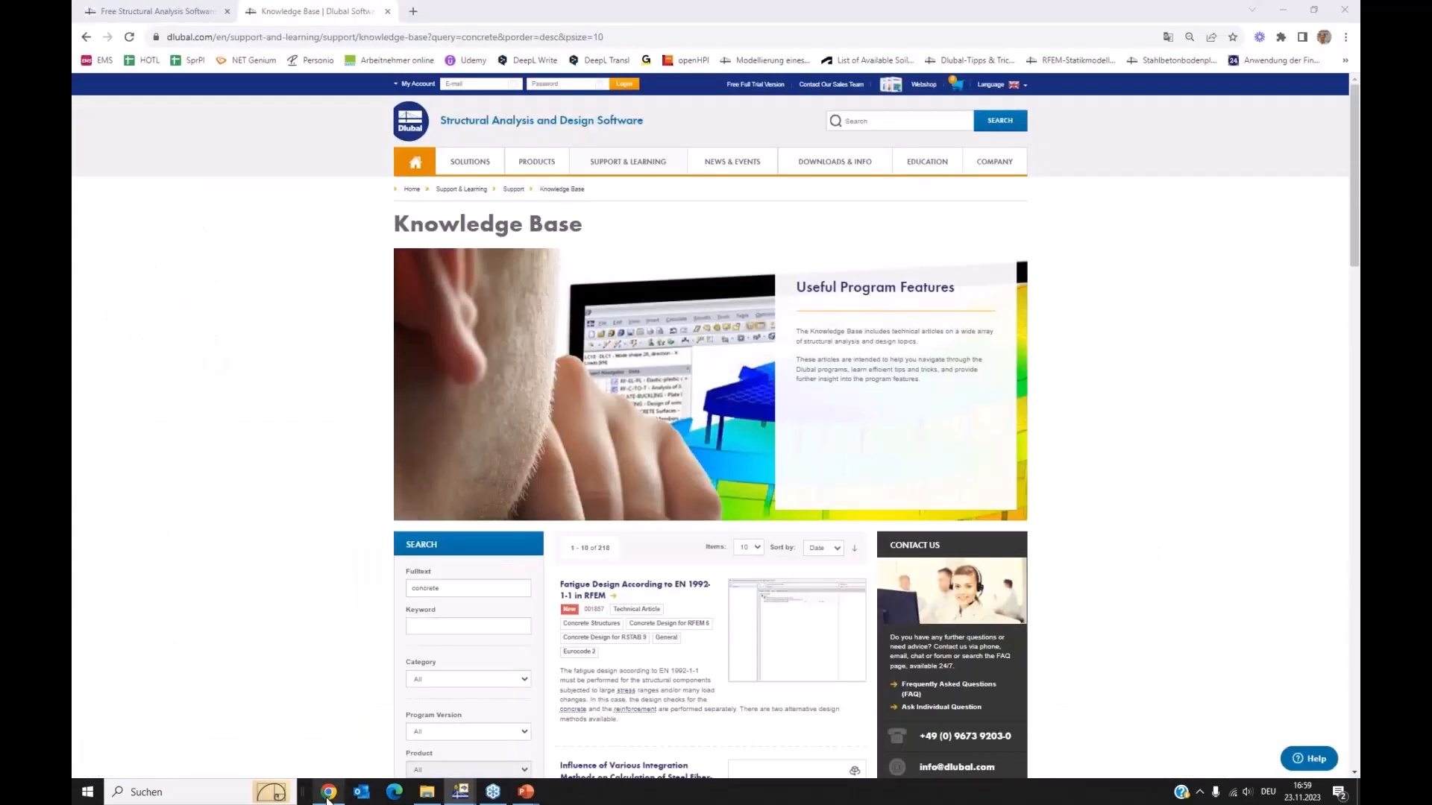
left_click(156, 11)
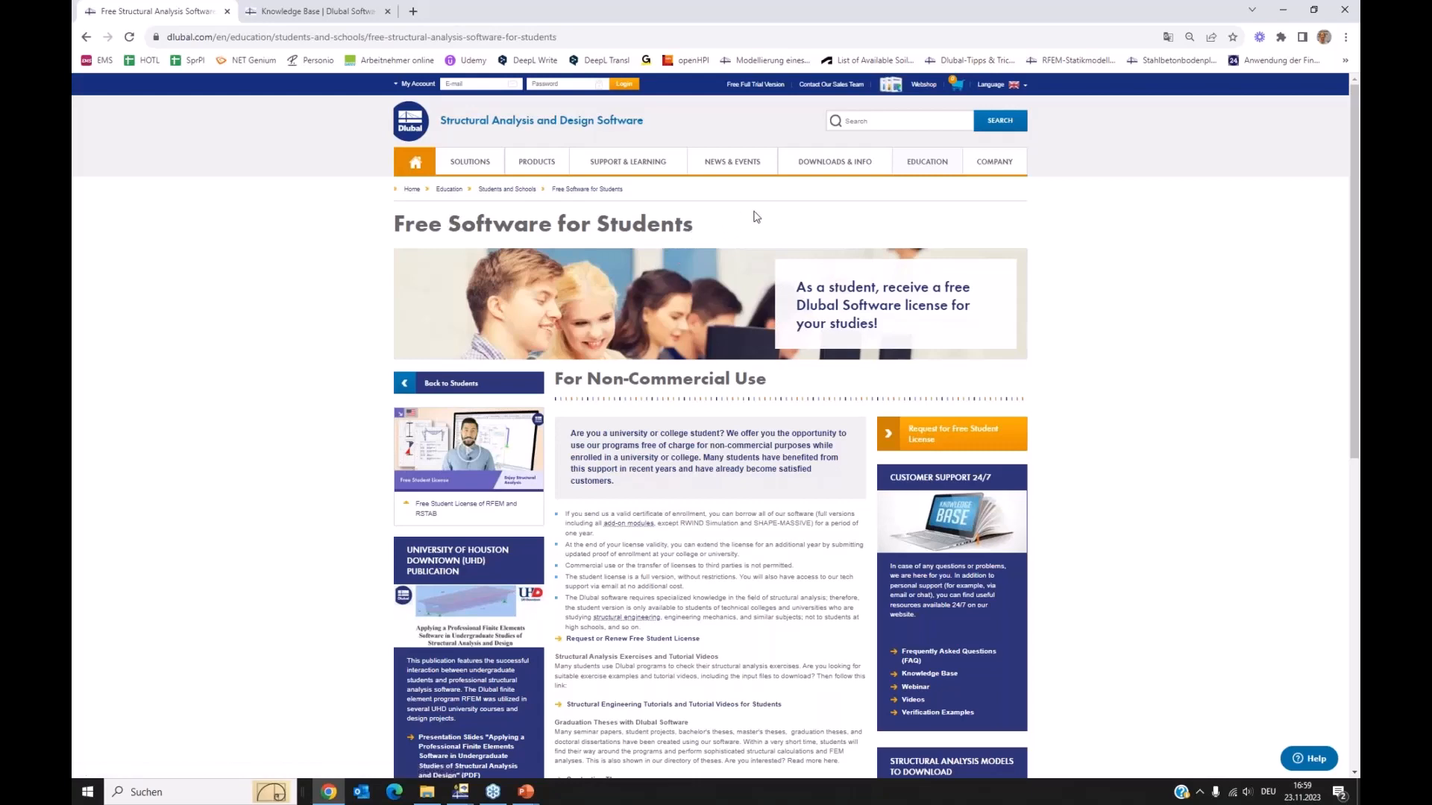
scroll(768, 246, "down", 5)
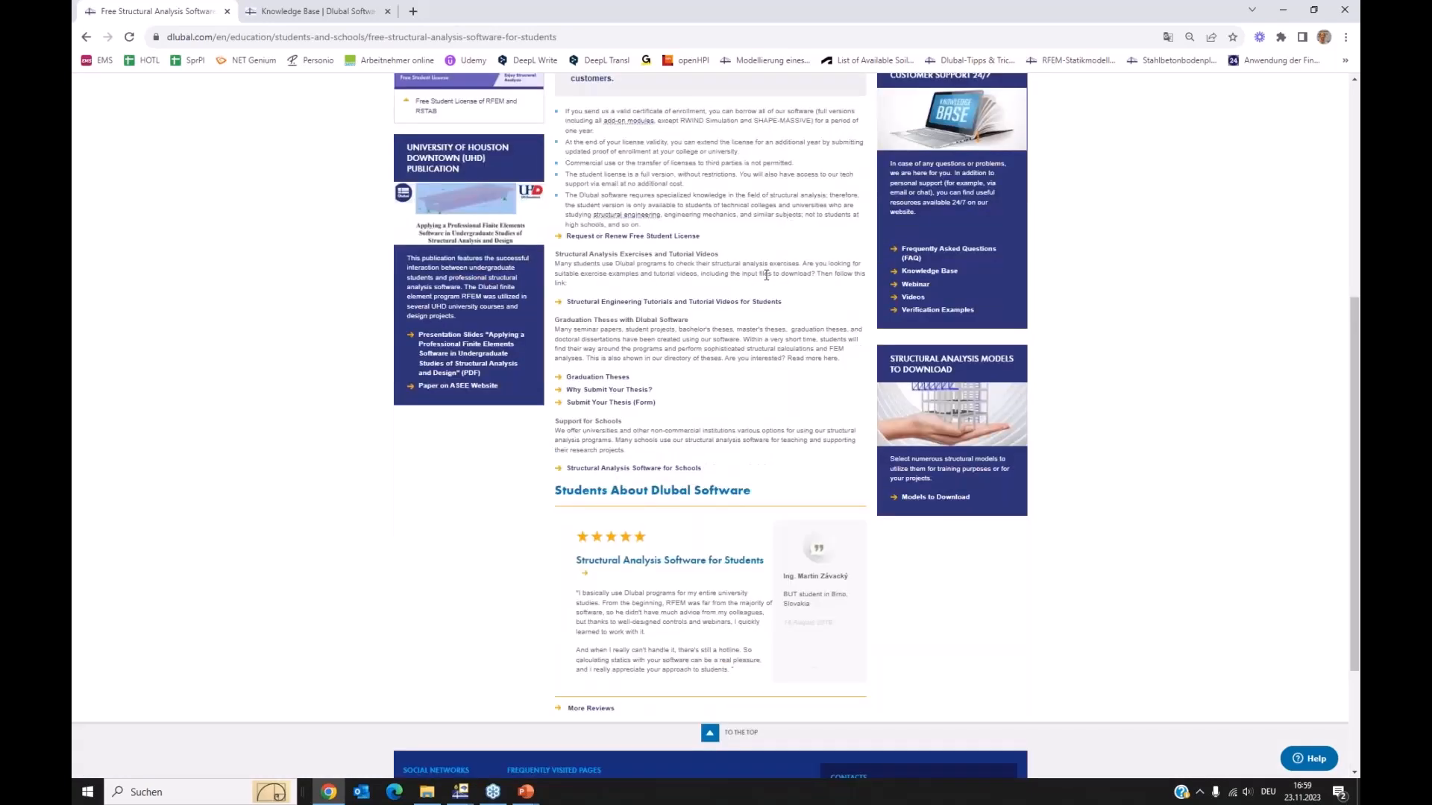
scroll(766, 275, "up", 4)
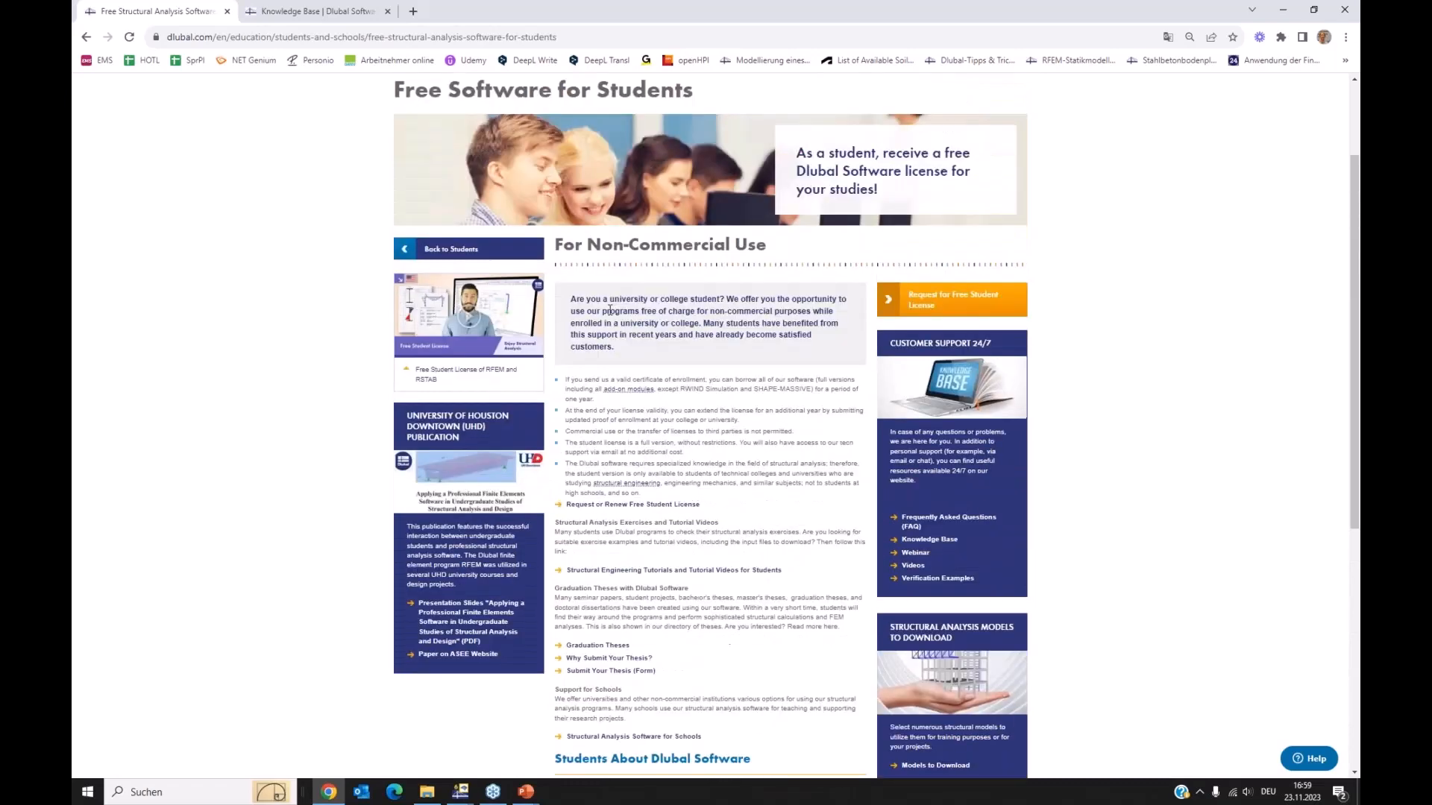
scroll(610, 309, "up", 1)
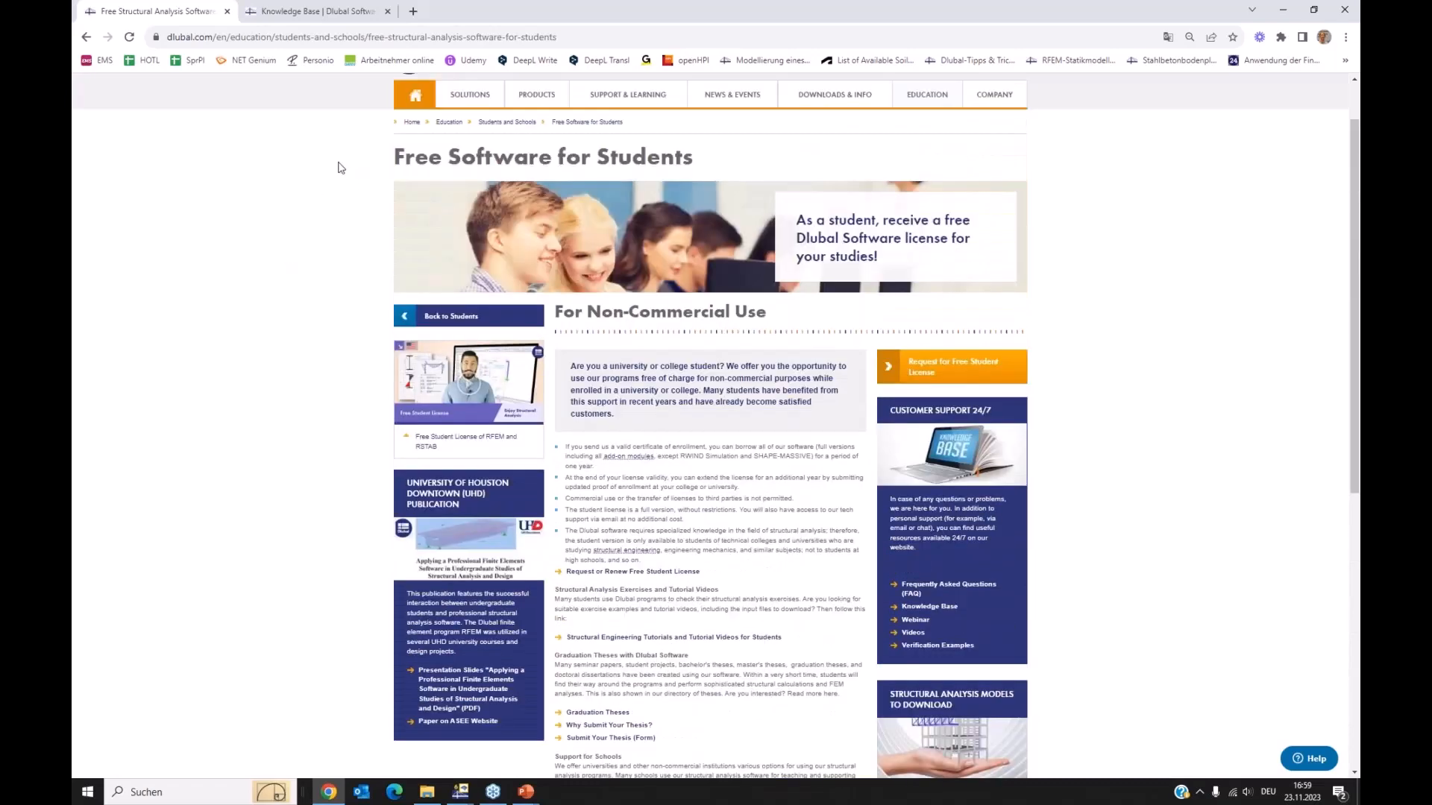
scroll(339, 166, "up", 1)
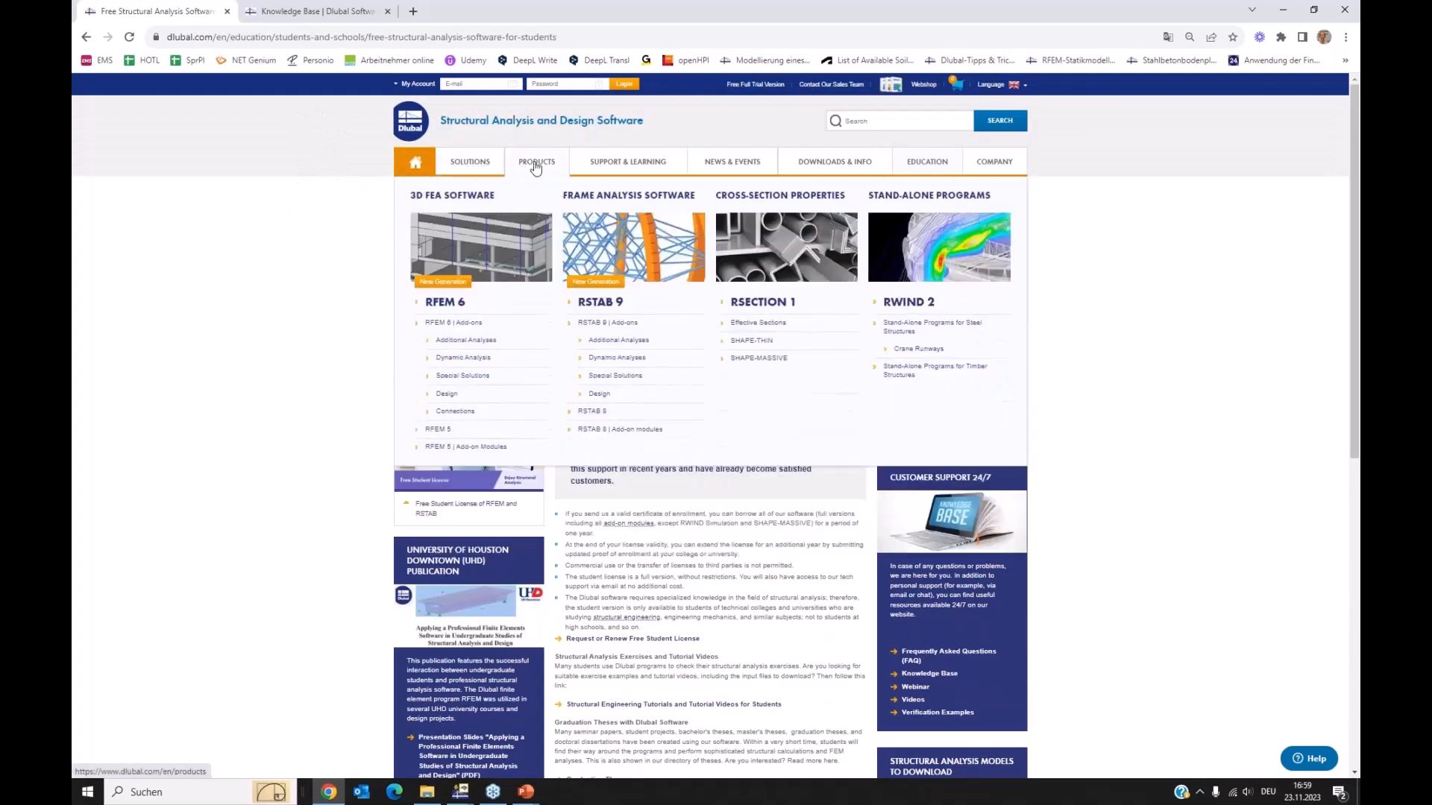
mouse_move(631, 164)
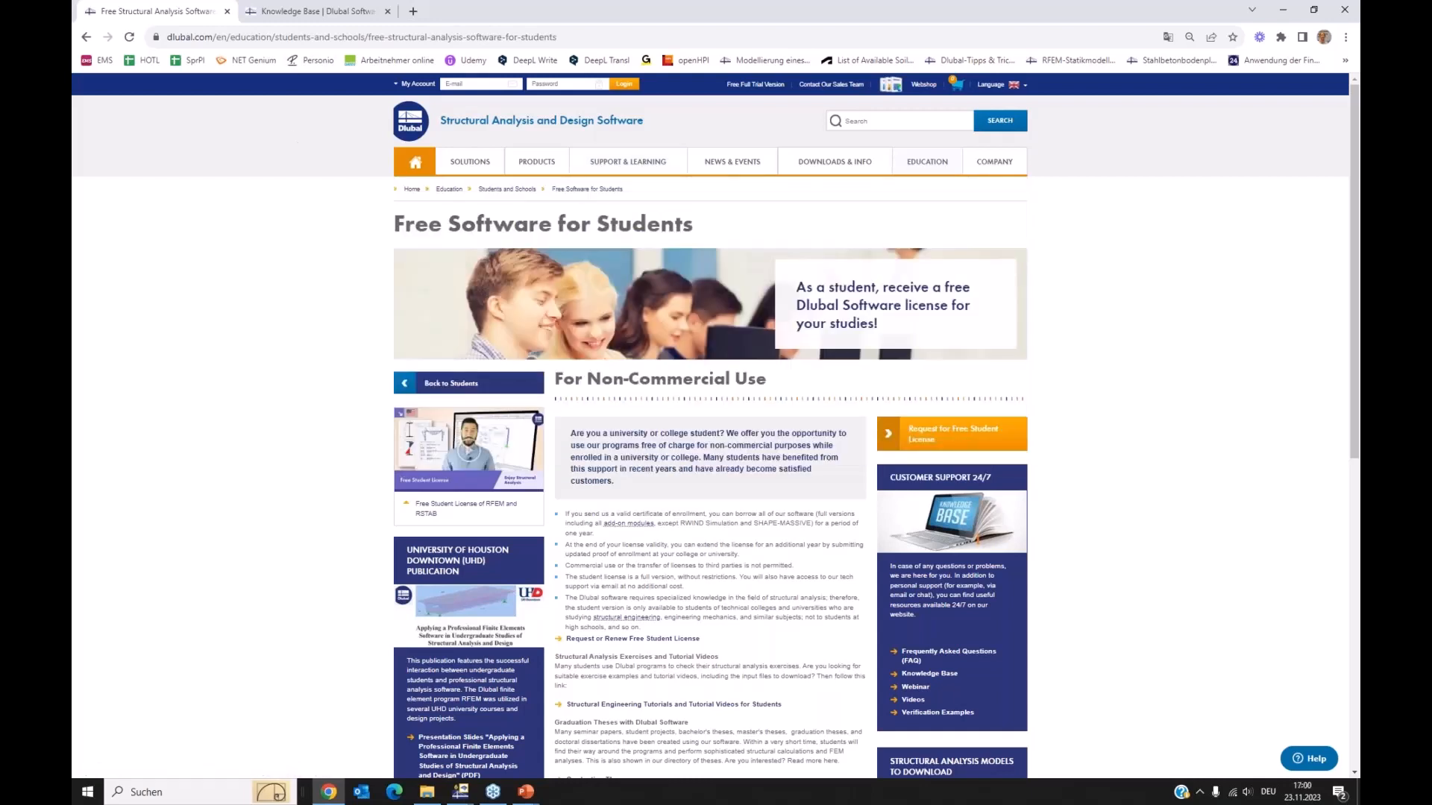
- Browse the technical articles on concrete in the Dlubal Knowledge Base and return to the start of the article list
left_click(291, 10)
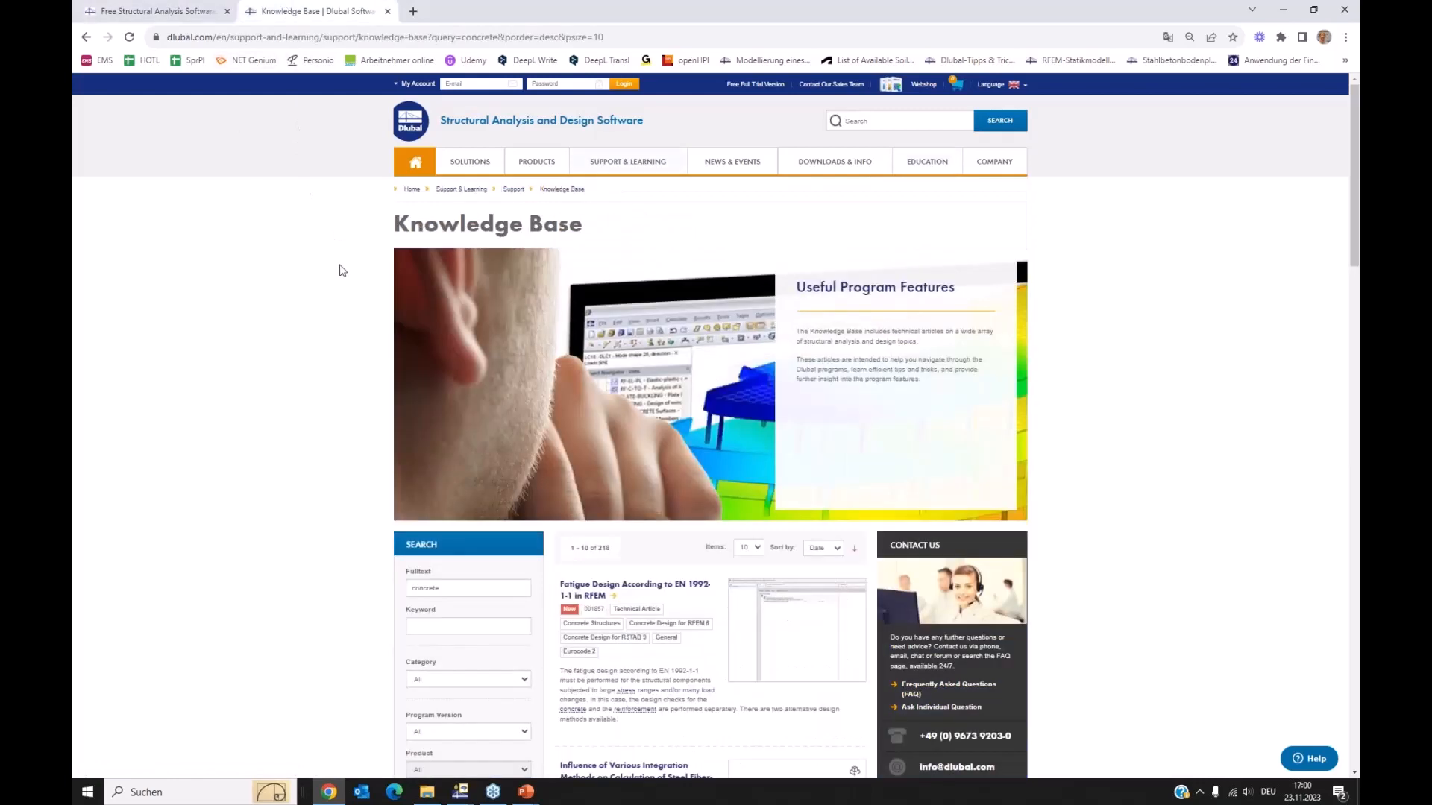
scroll(341, 268, "down", 4)
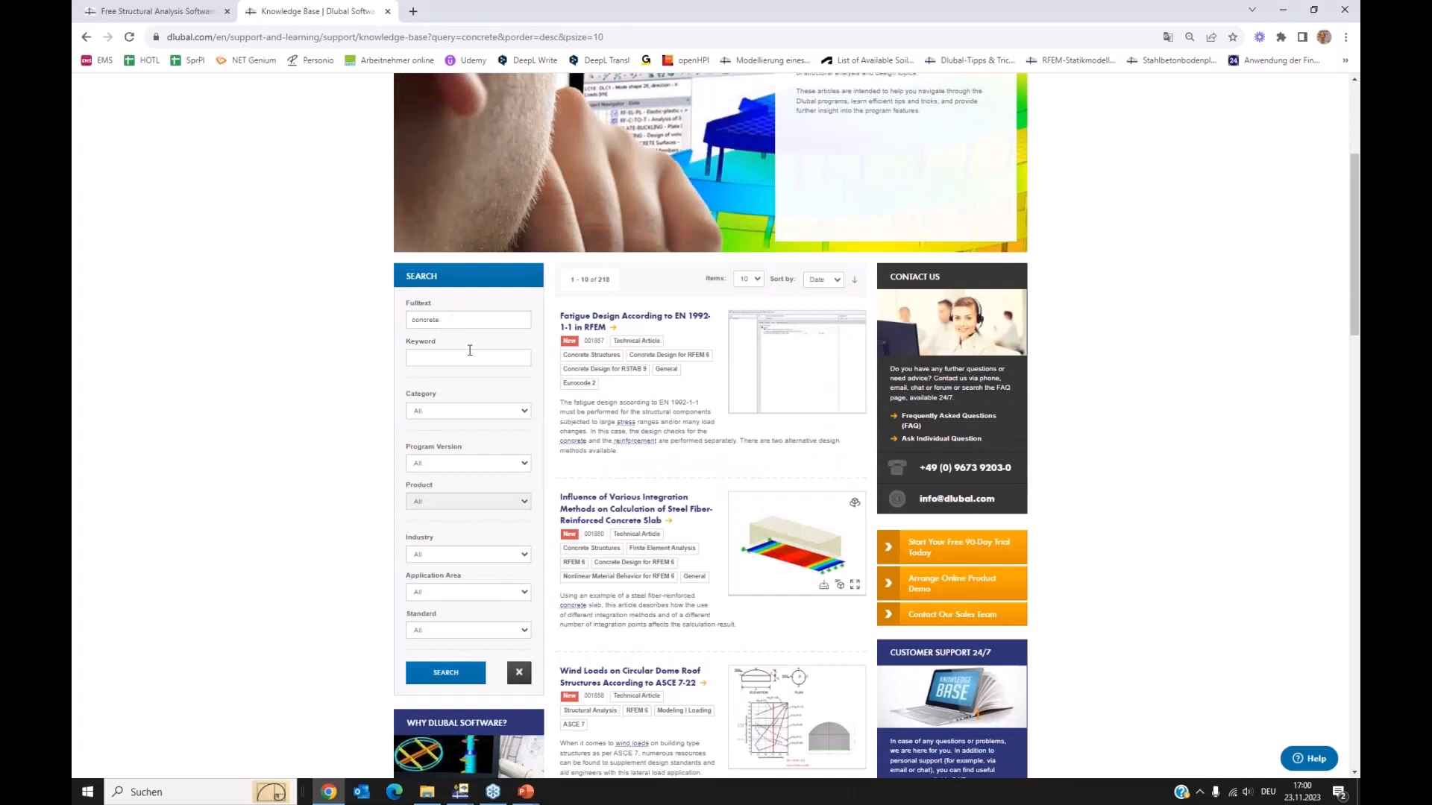
scroll(604, 372, "down", 2)
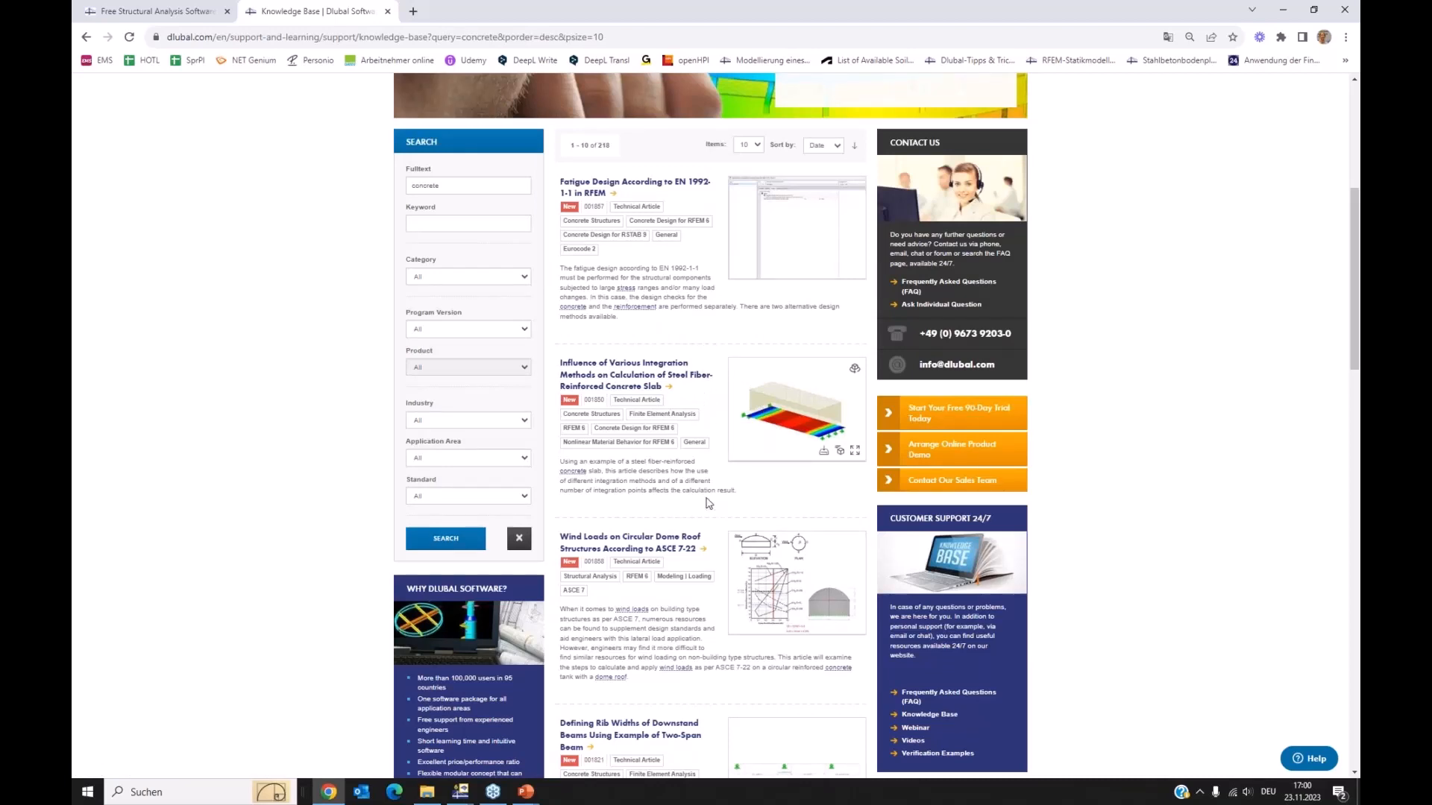
scroll(680, 480, "down", 5)
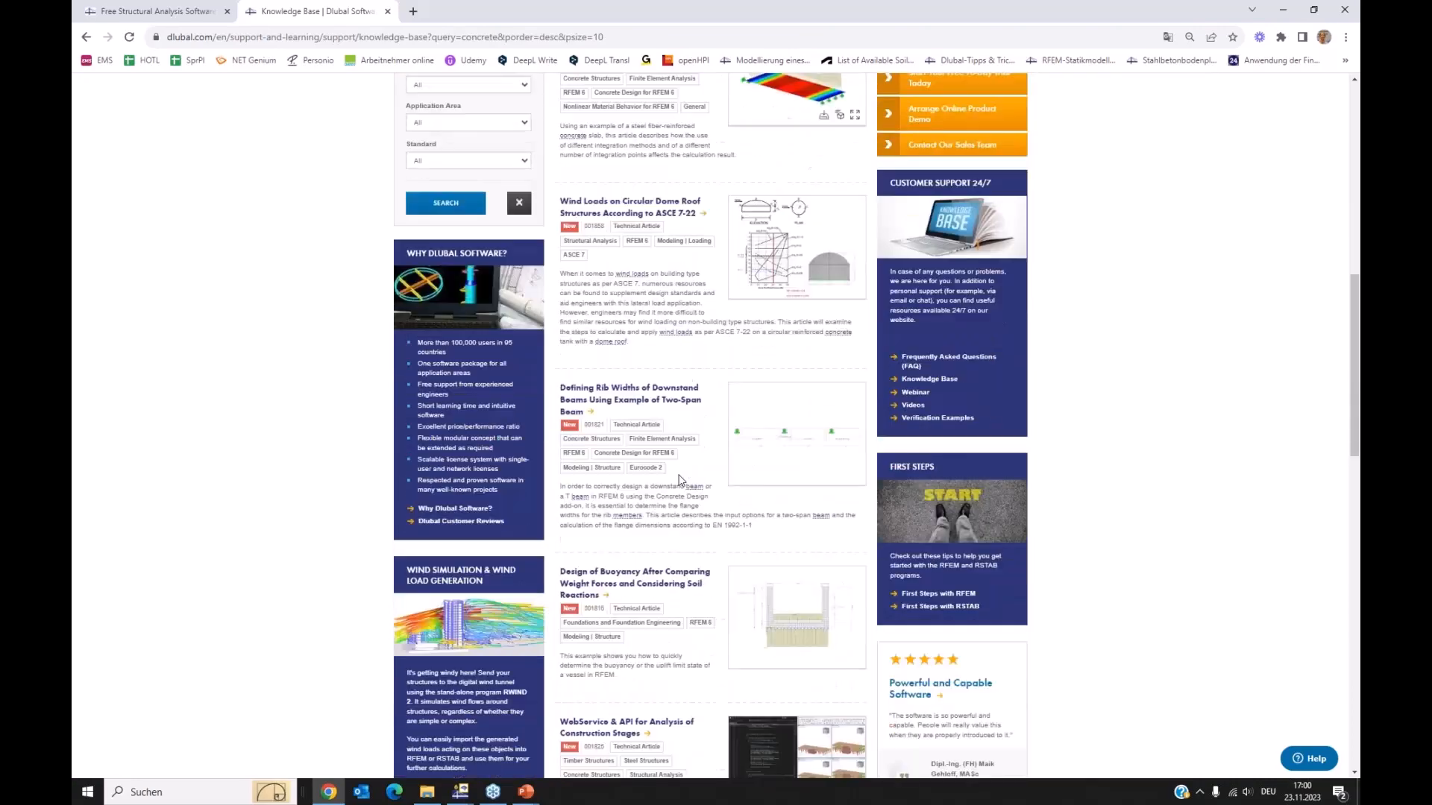
scroll(680, 480, "down", 2)
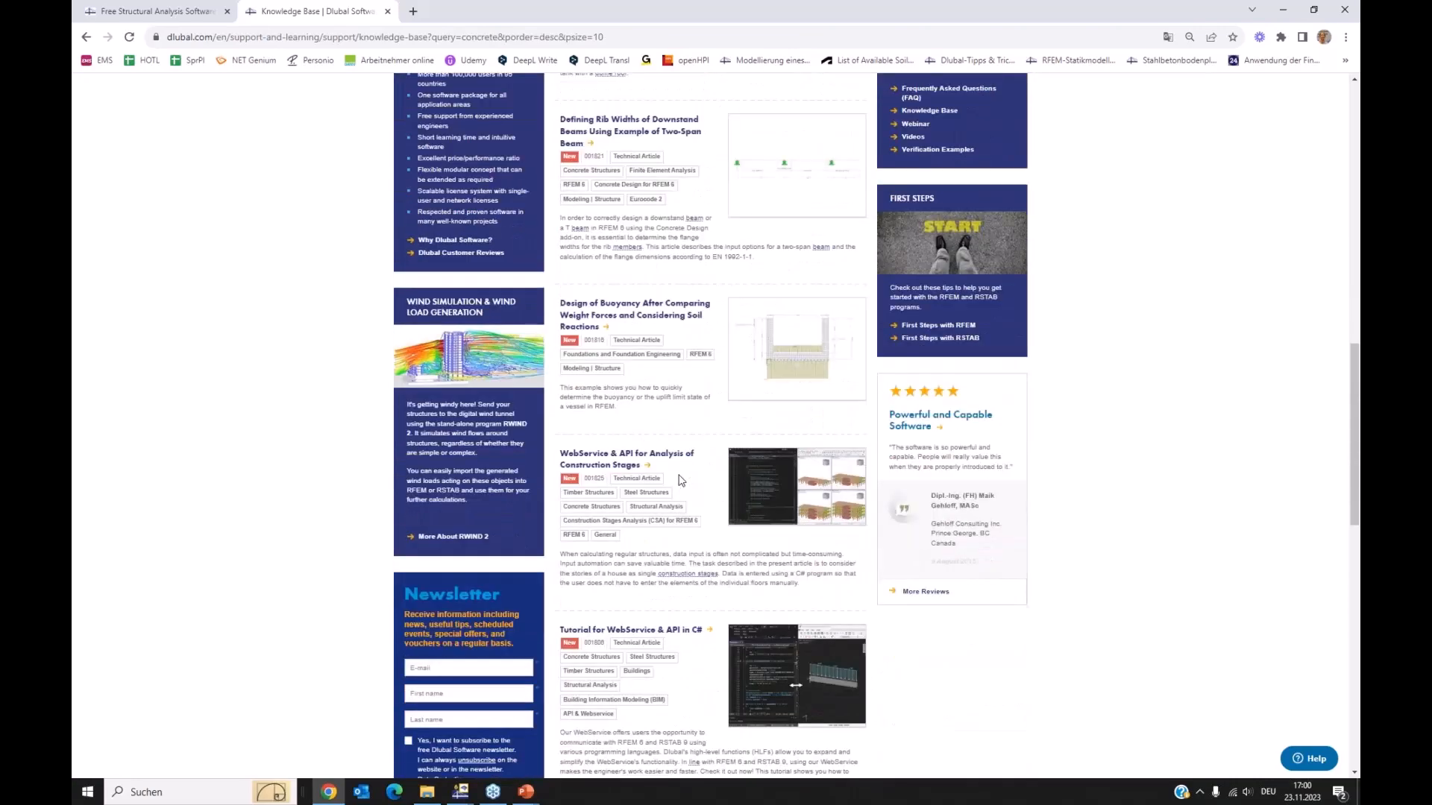
scroll(680, 480, "up", 1)
scroll(680, 480, "up", 10)
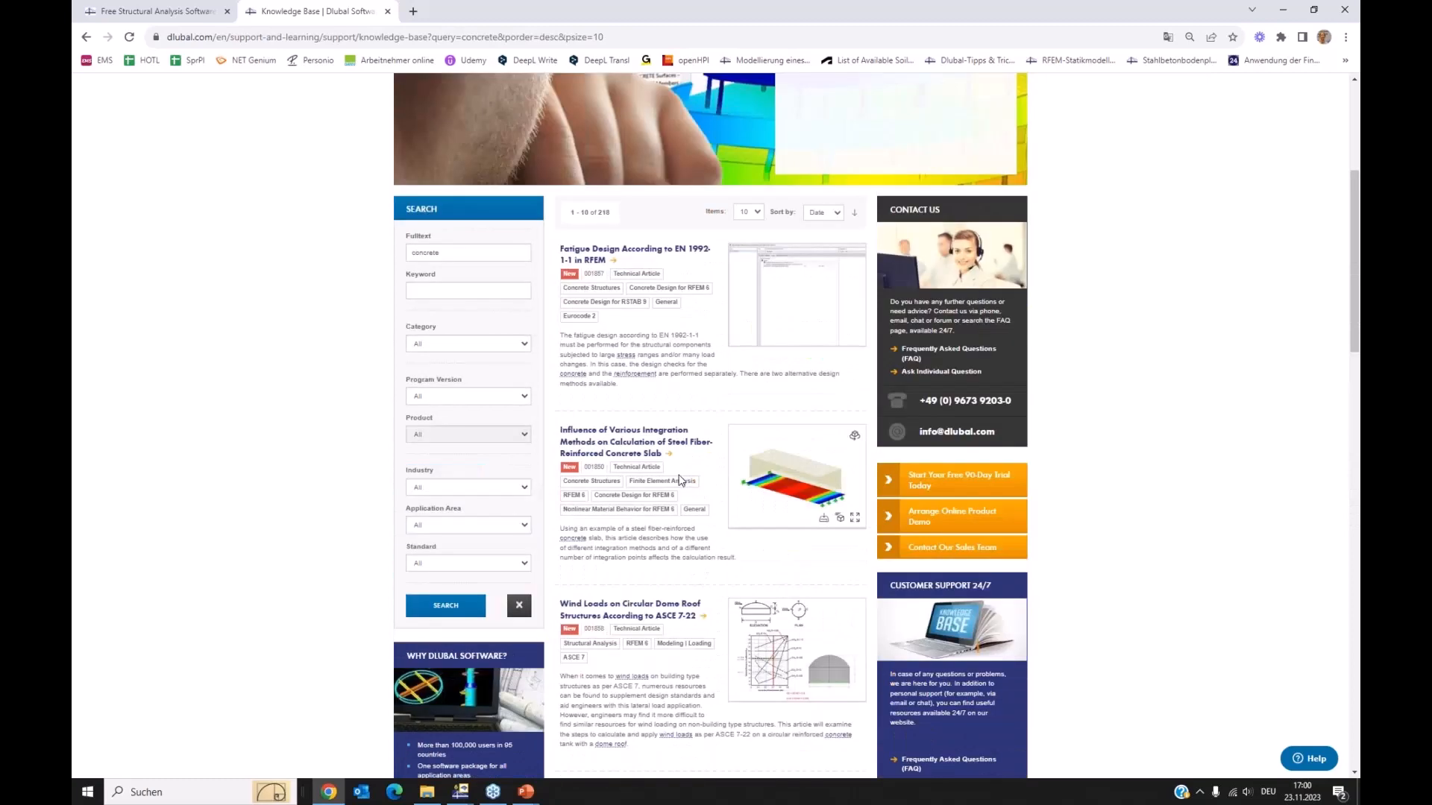
scroll(680, 480, "up", 2)
mouse_move(821, 172)
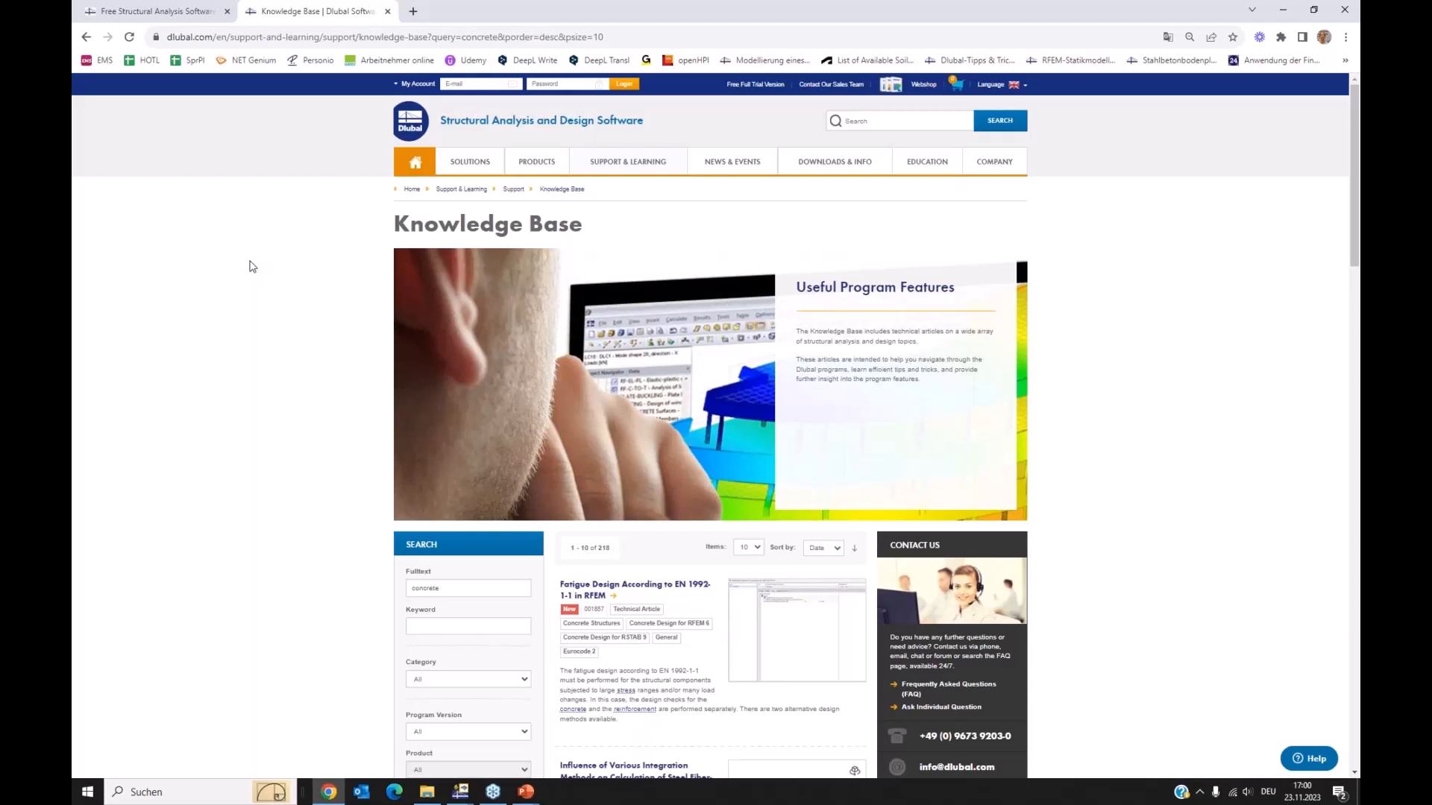
scroll(768, 492, "down", 2)
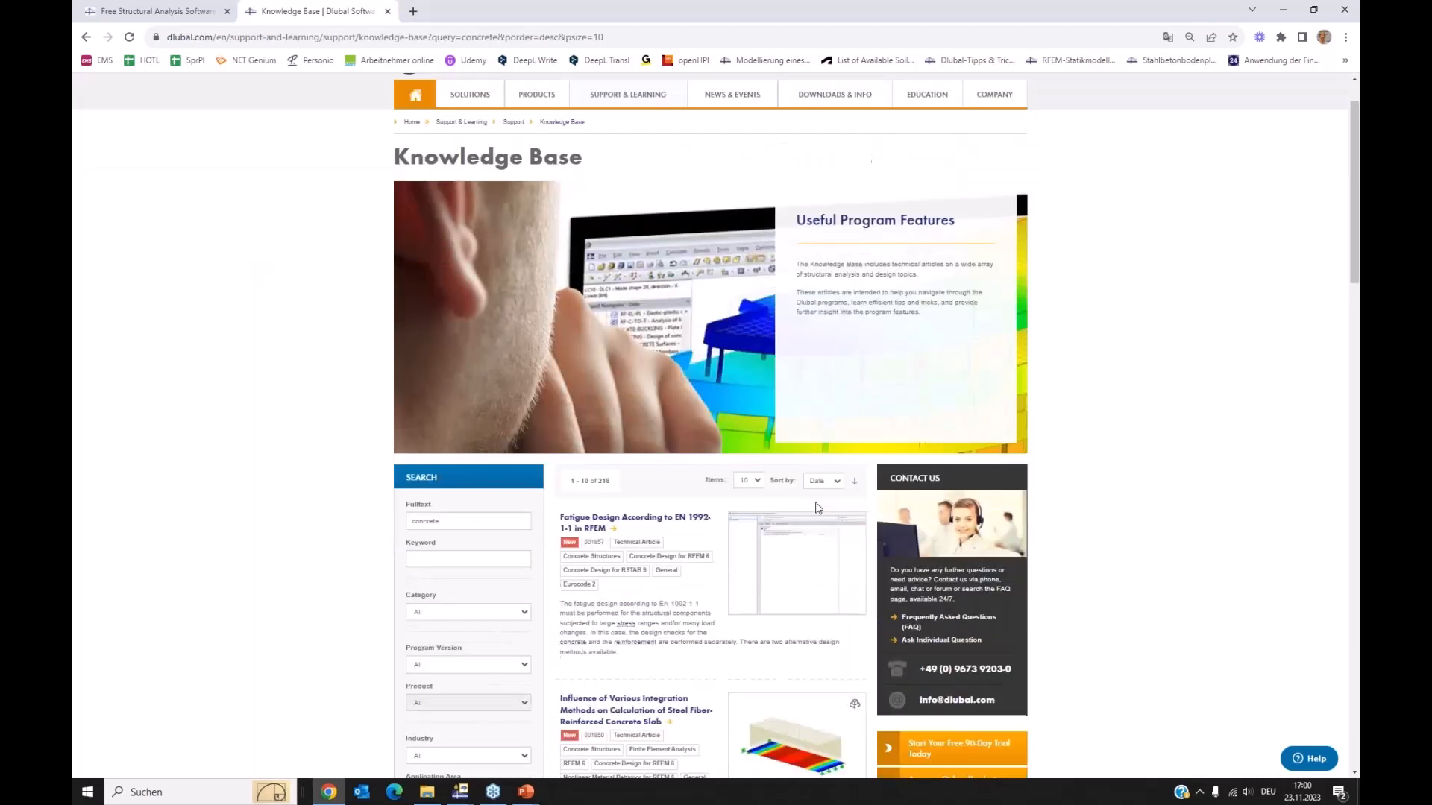